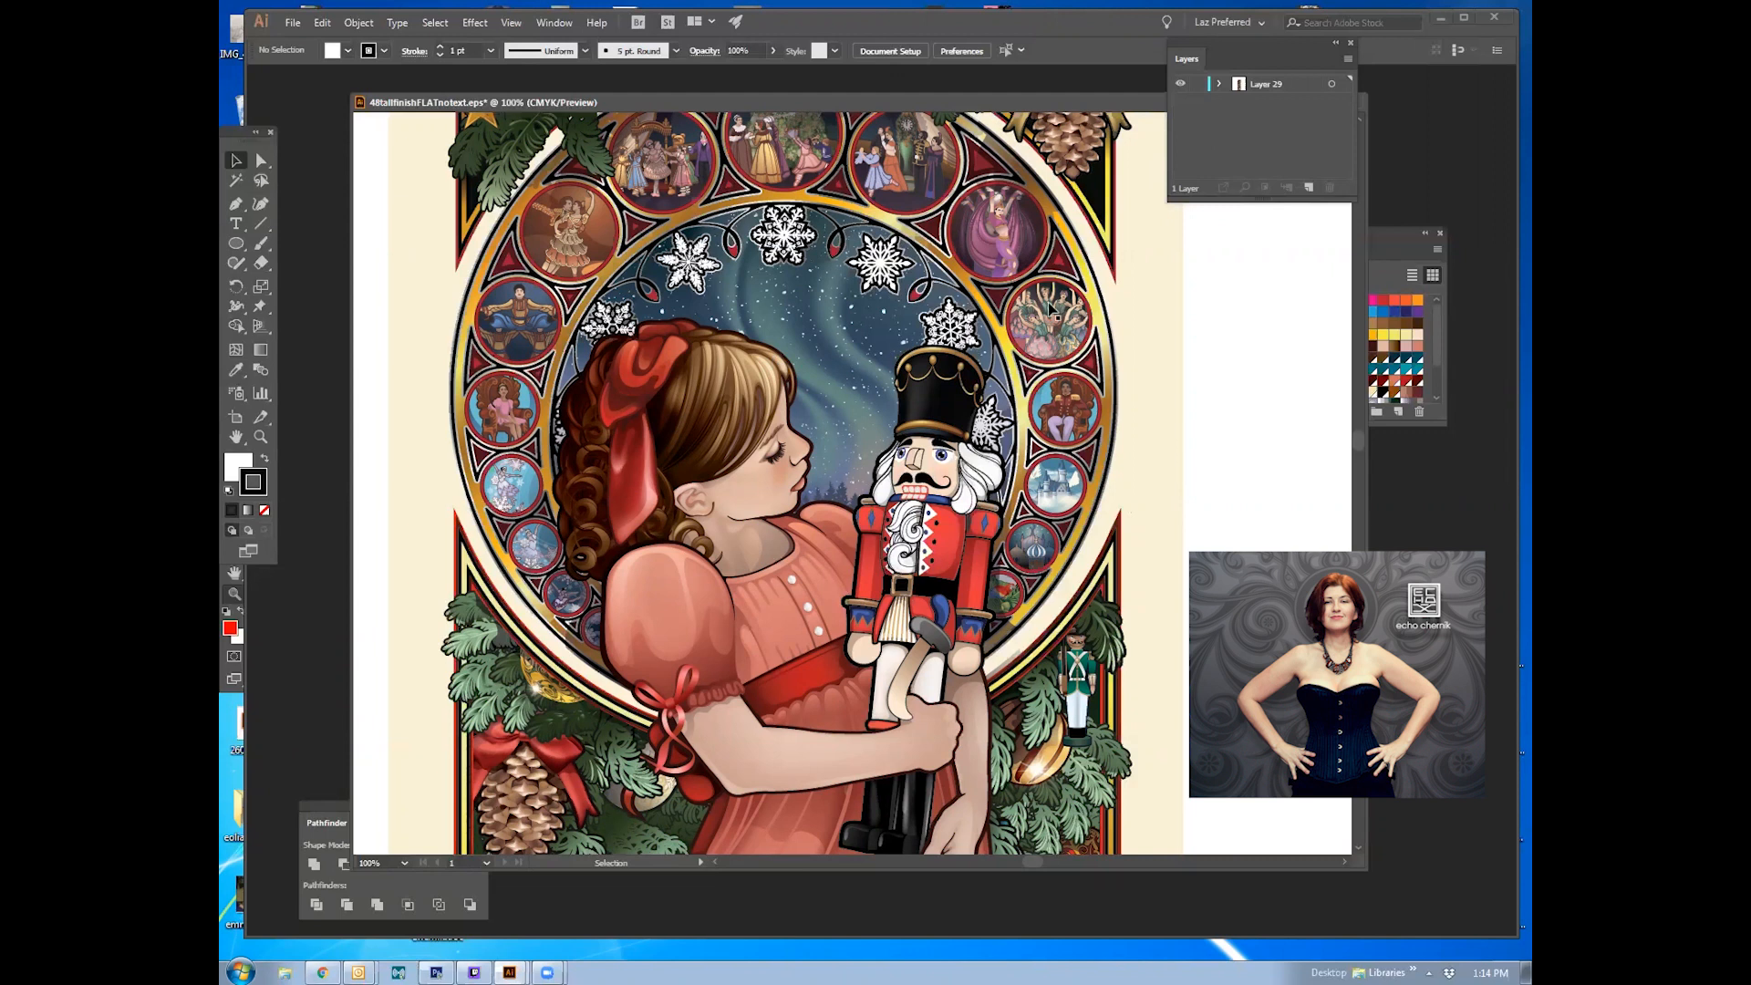
# Step: Switch to Photoshop and check the image size settings of the blank untitled document
pyautogui.moveTo(439, 967)
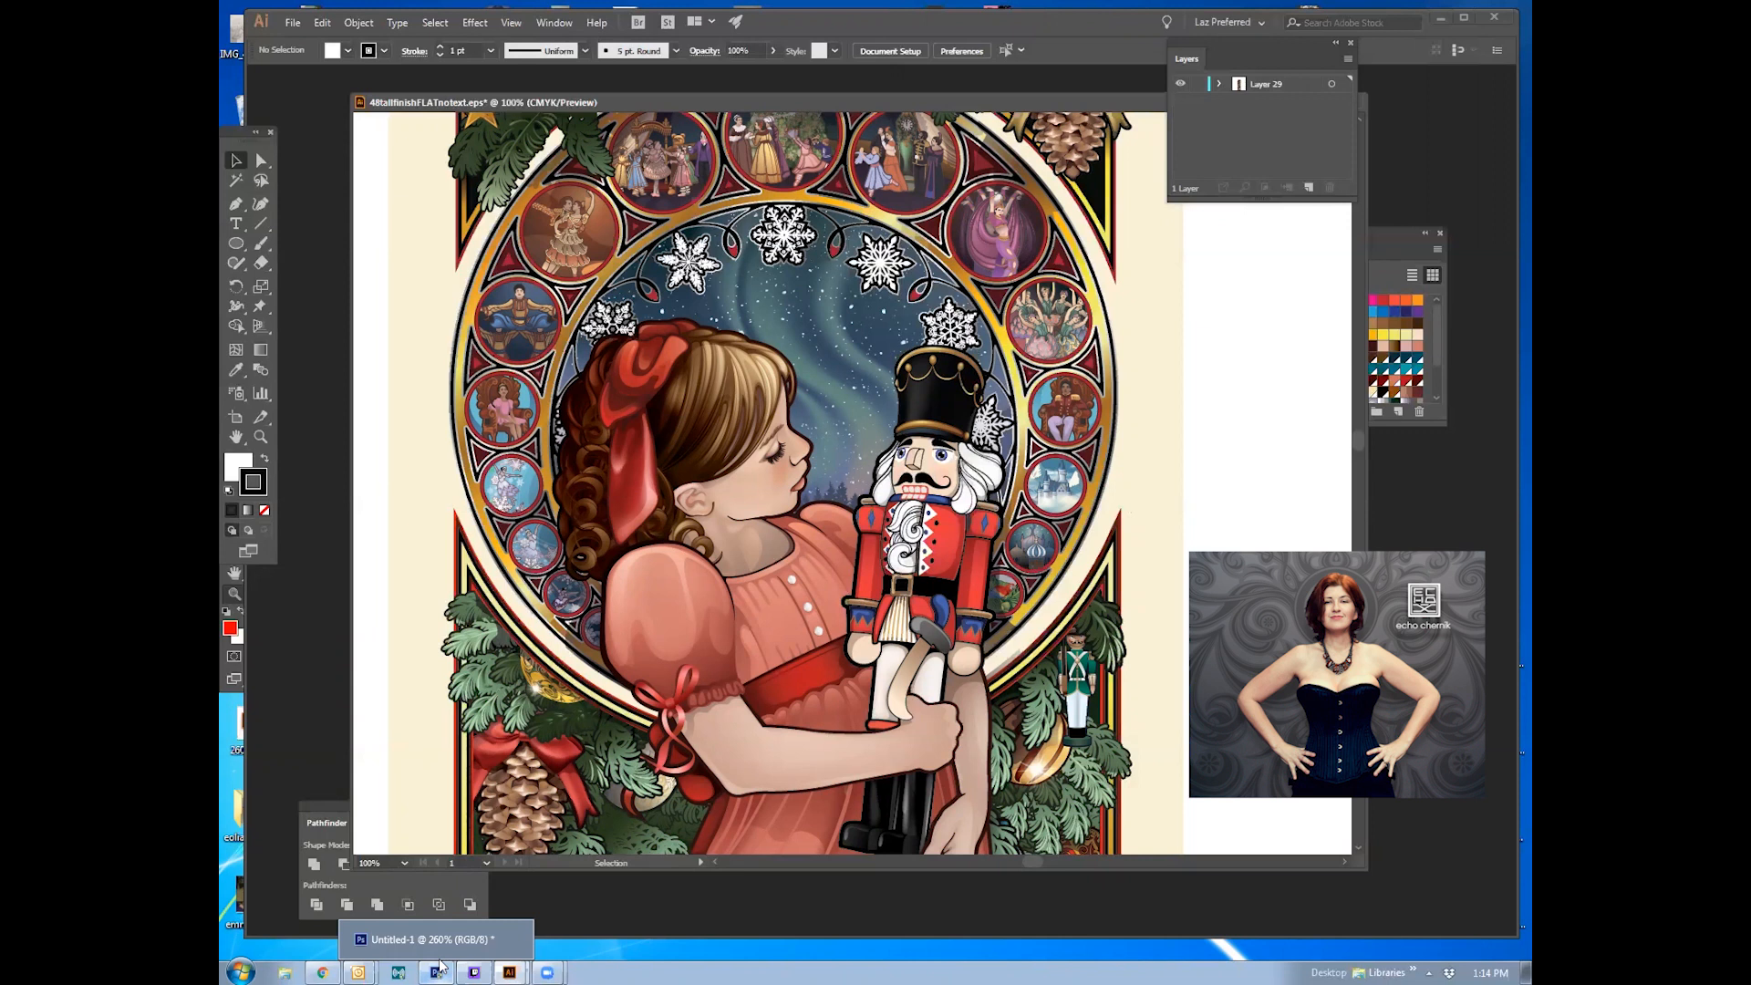
pyautogui.click(439, 966)
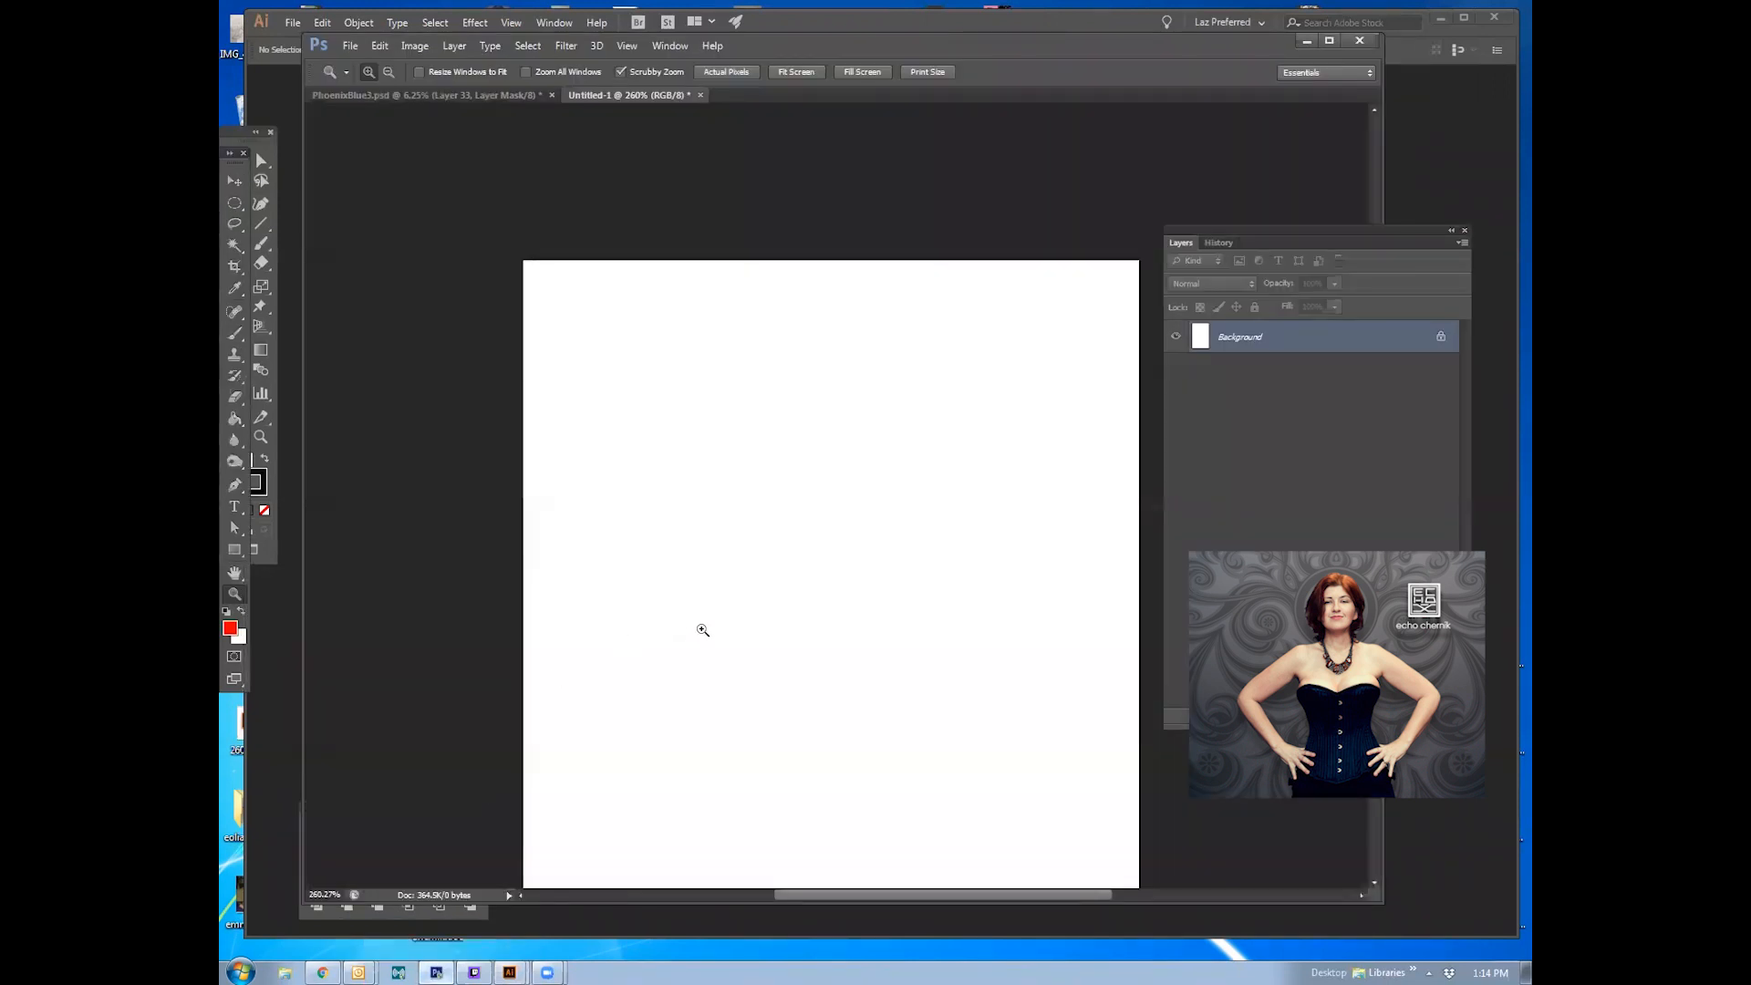
pyautogui.moveTo(833, 496); pyautogui.dragTo(828, 418)
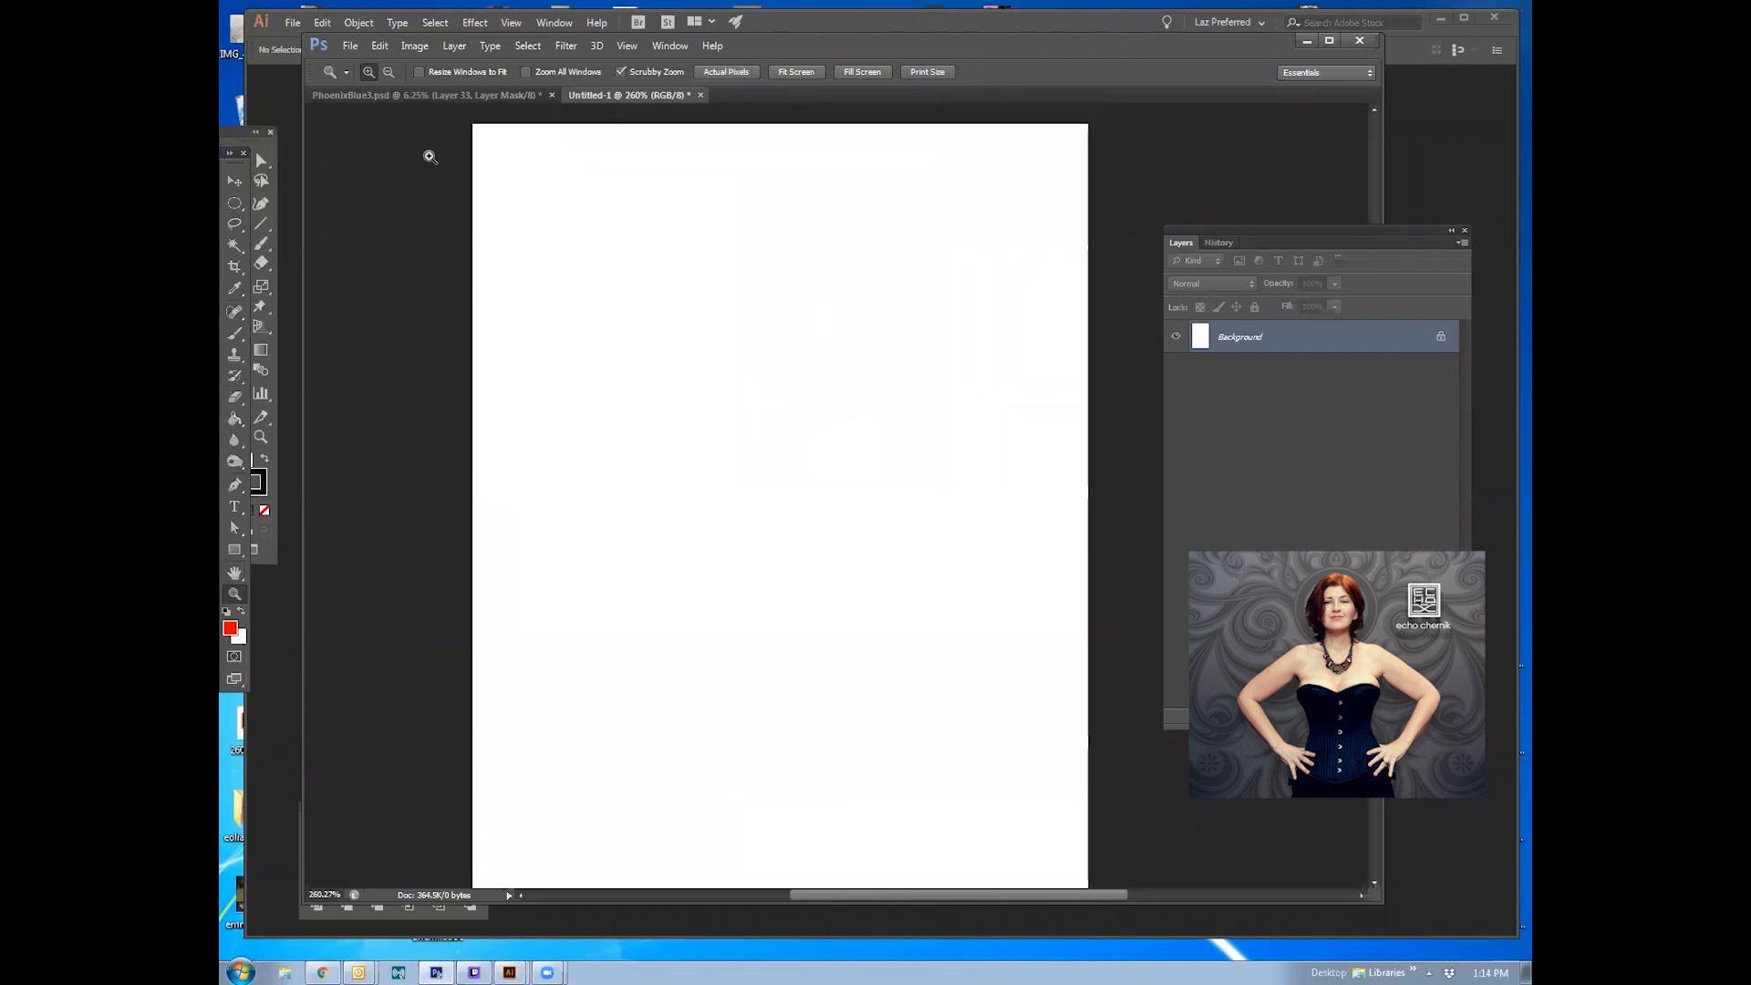
pyautogui.click(415, 45)
pyautogui.click(511, 163)
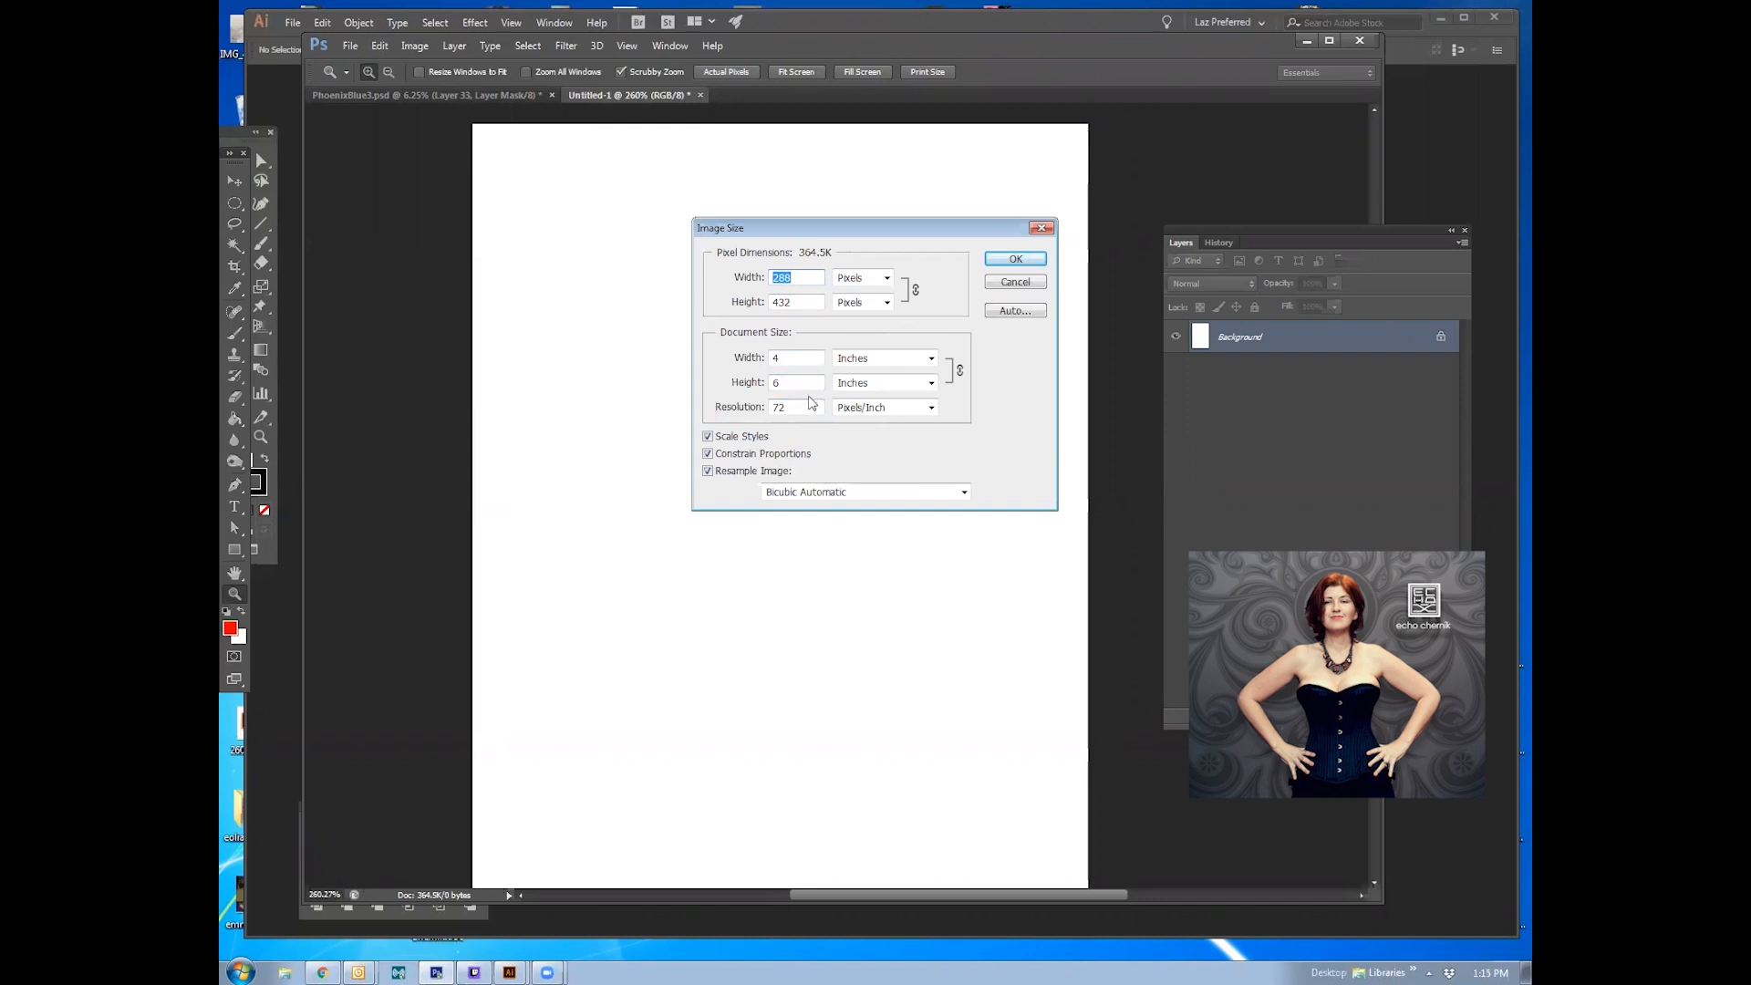
pyautogui.click(1015, 259)
# Step: Make a circular selection in the upper middle of the canvas, fill it with the red foreground colour and deselect it
pyautogui.click(234, 202)
pyautogui.moveTo(617, 303); pyautogui.dragTo(874, 555)
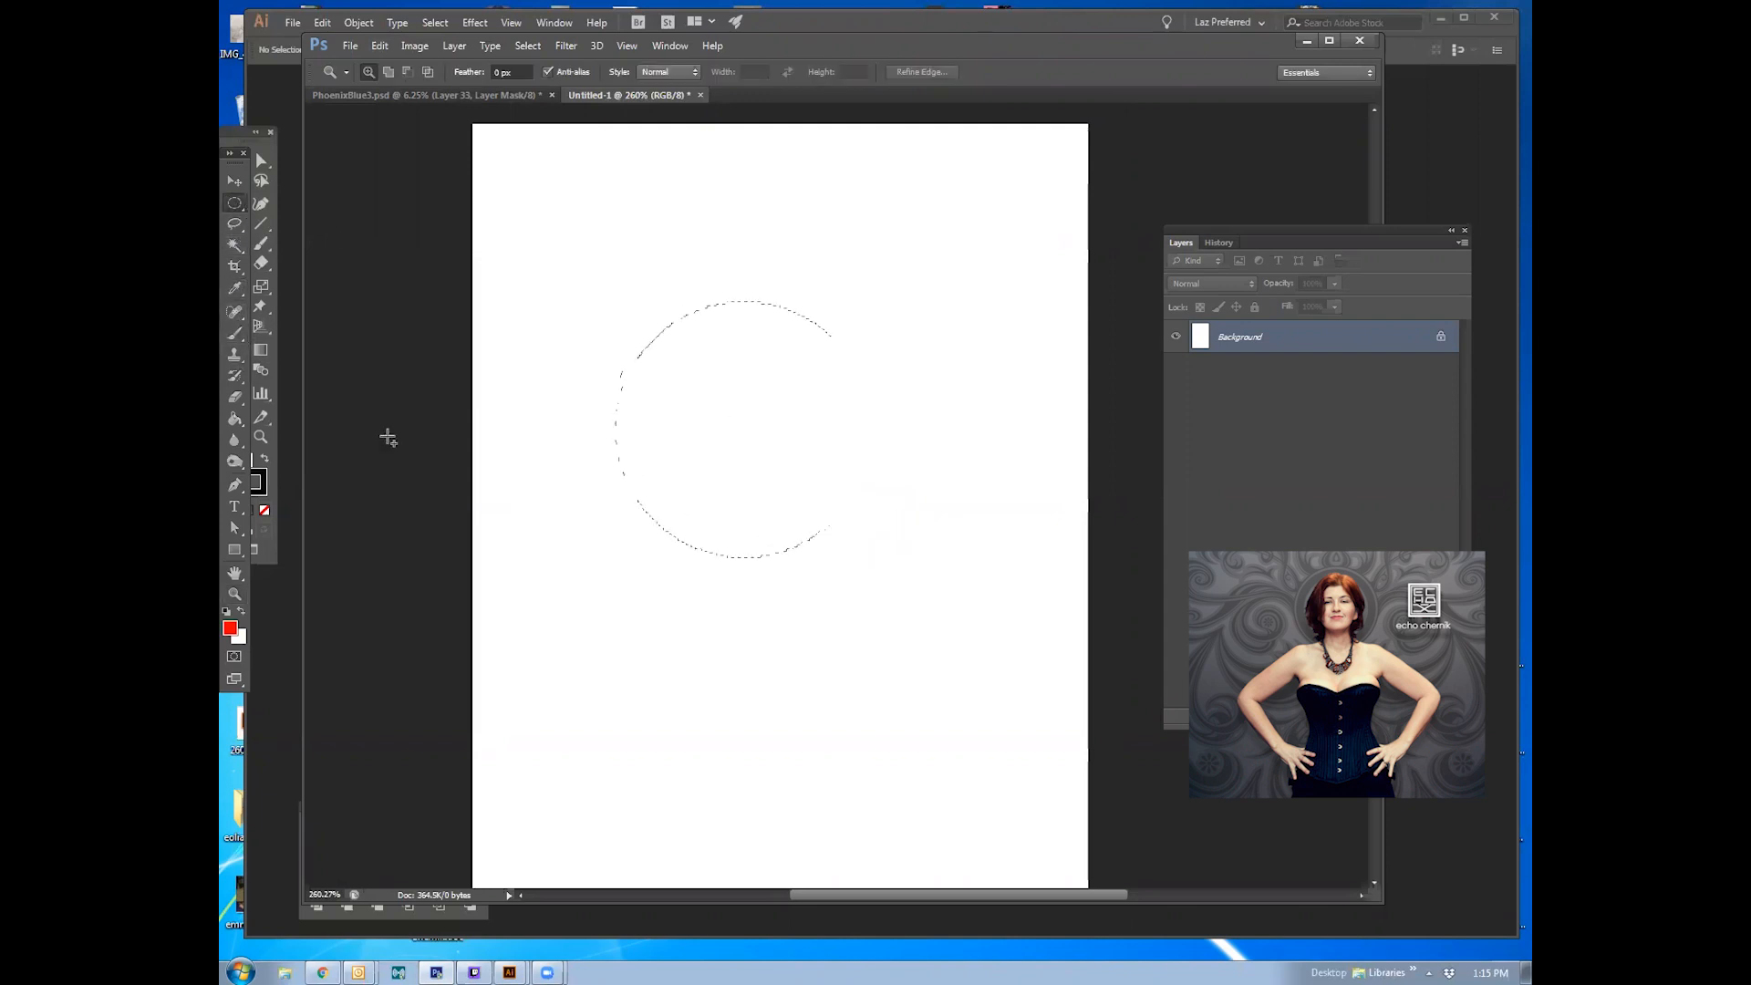
pyautogui.click(235, 417)
pyautogui.click(688, 449)
pyautogui.press('v')
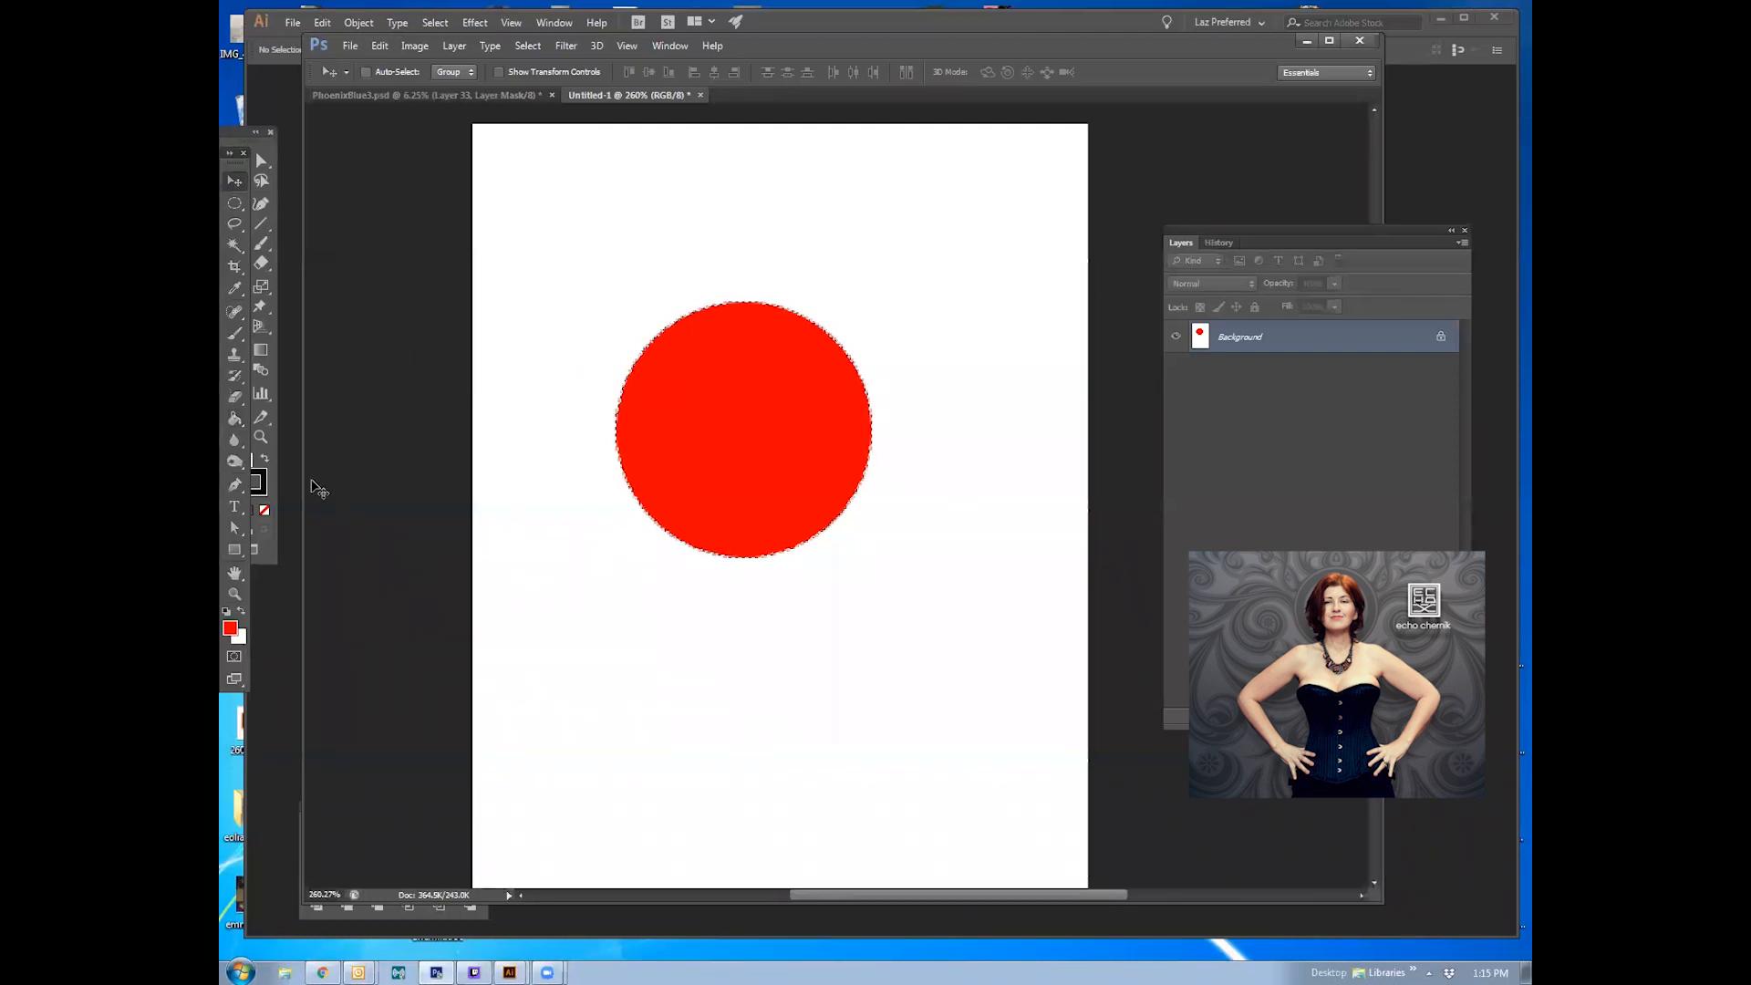
pyautogui.doubleClick(234, 573)
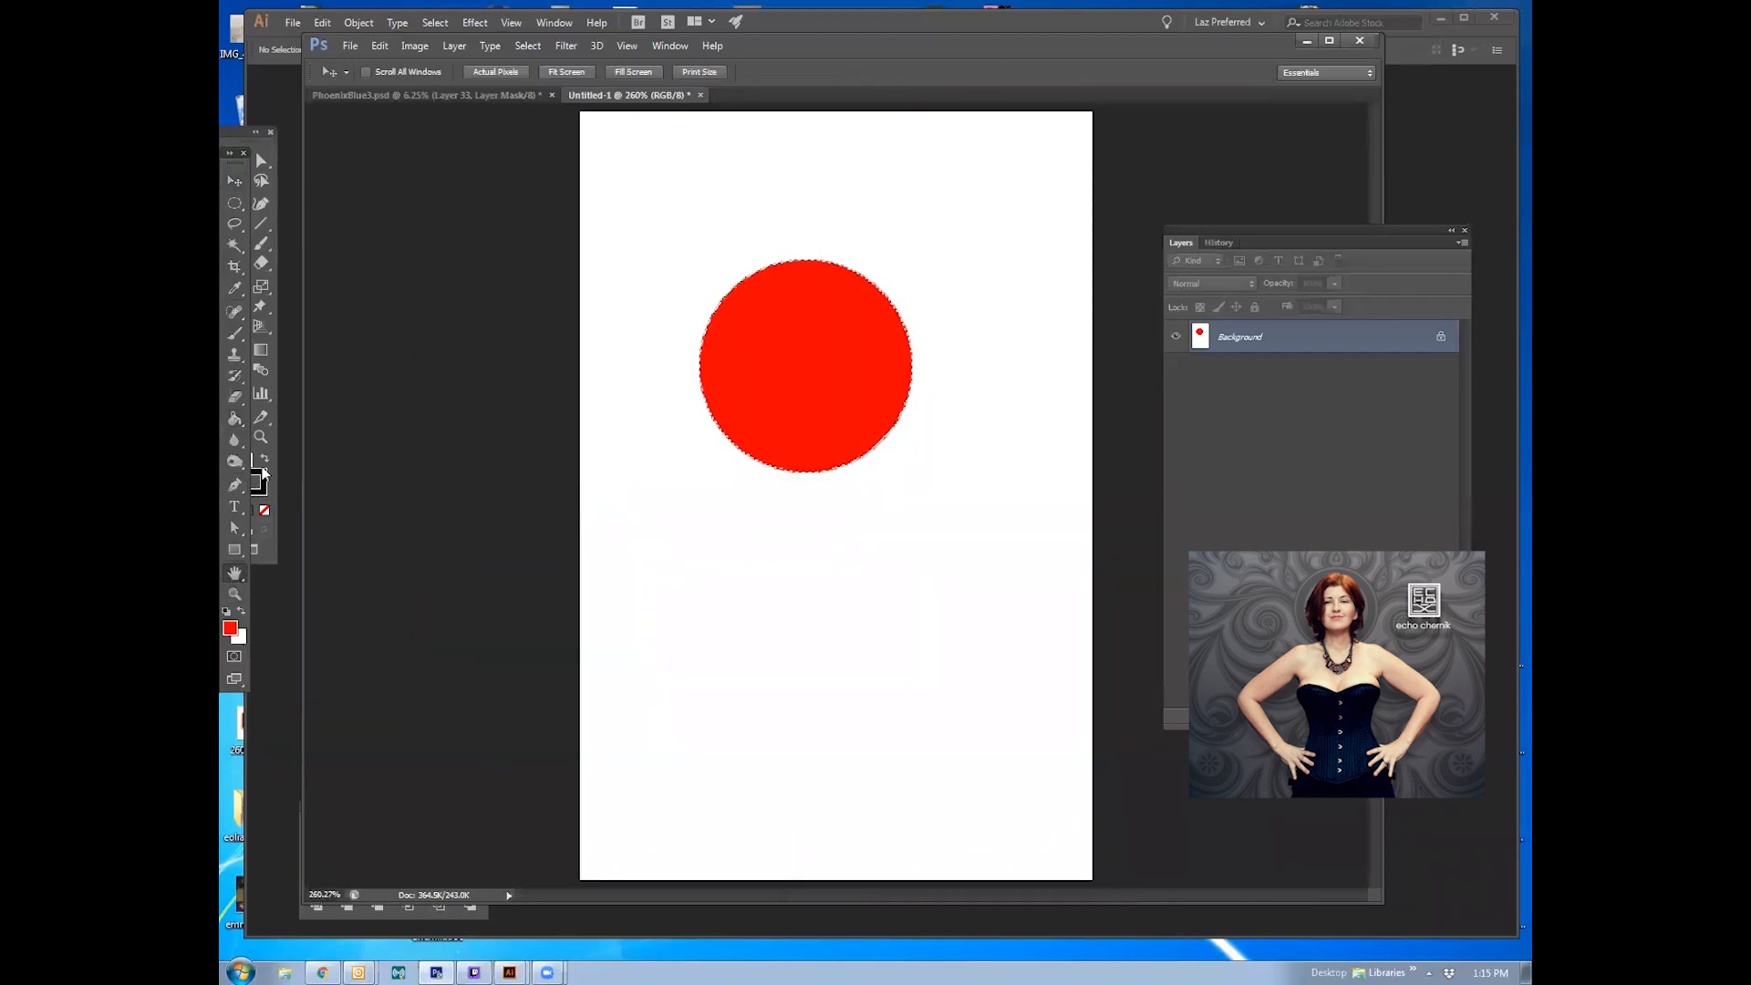
pyautogui.hotkey('ctrl', 'd')
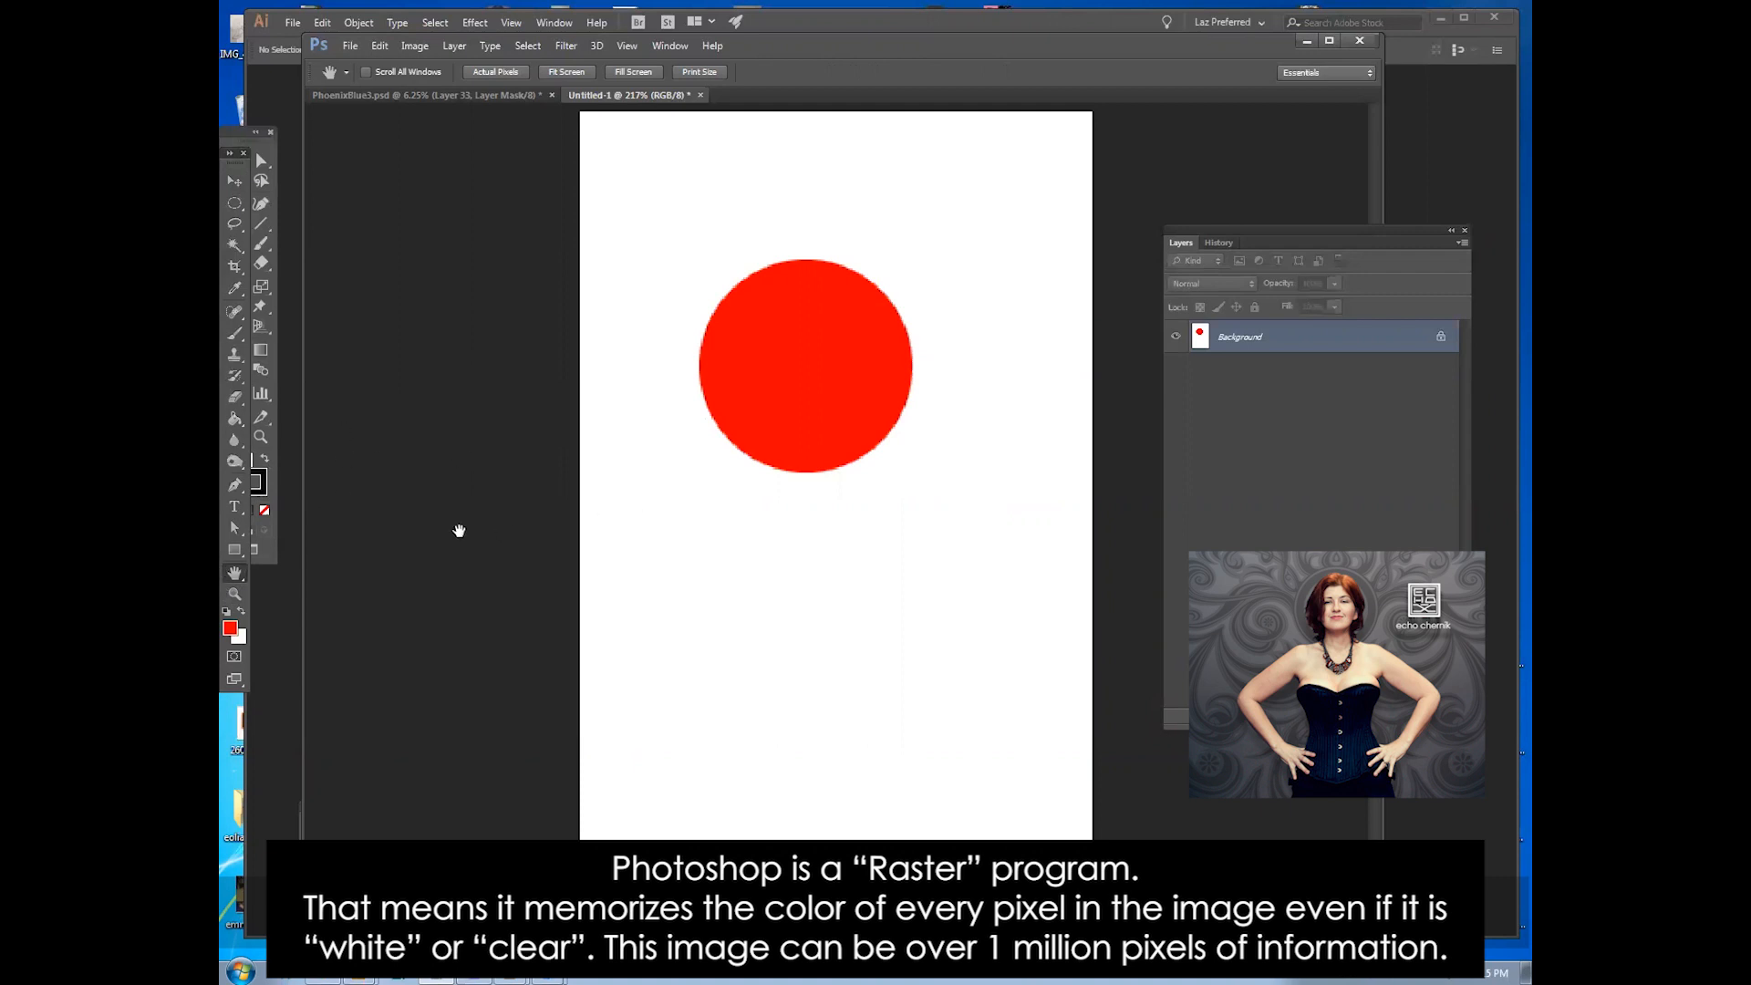
# Step: Examine the red circle's edge up close to see its individual pixels, and return to a view of the whole circle
pyautogui.click(234, 593)
pyautogui.moveTo(704, 301); pyautogui.dragTo(708, 422)
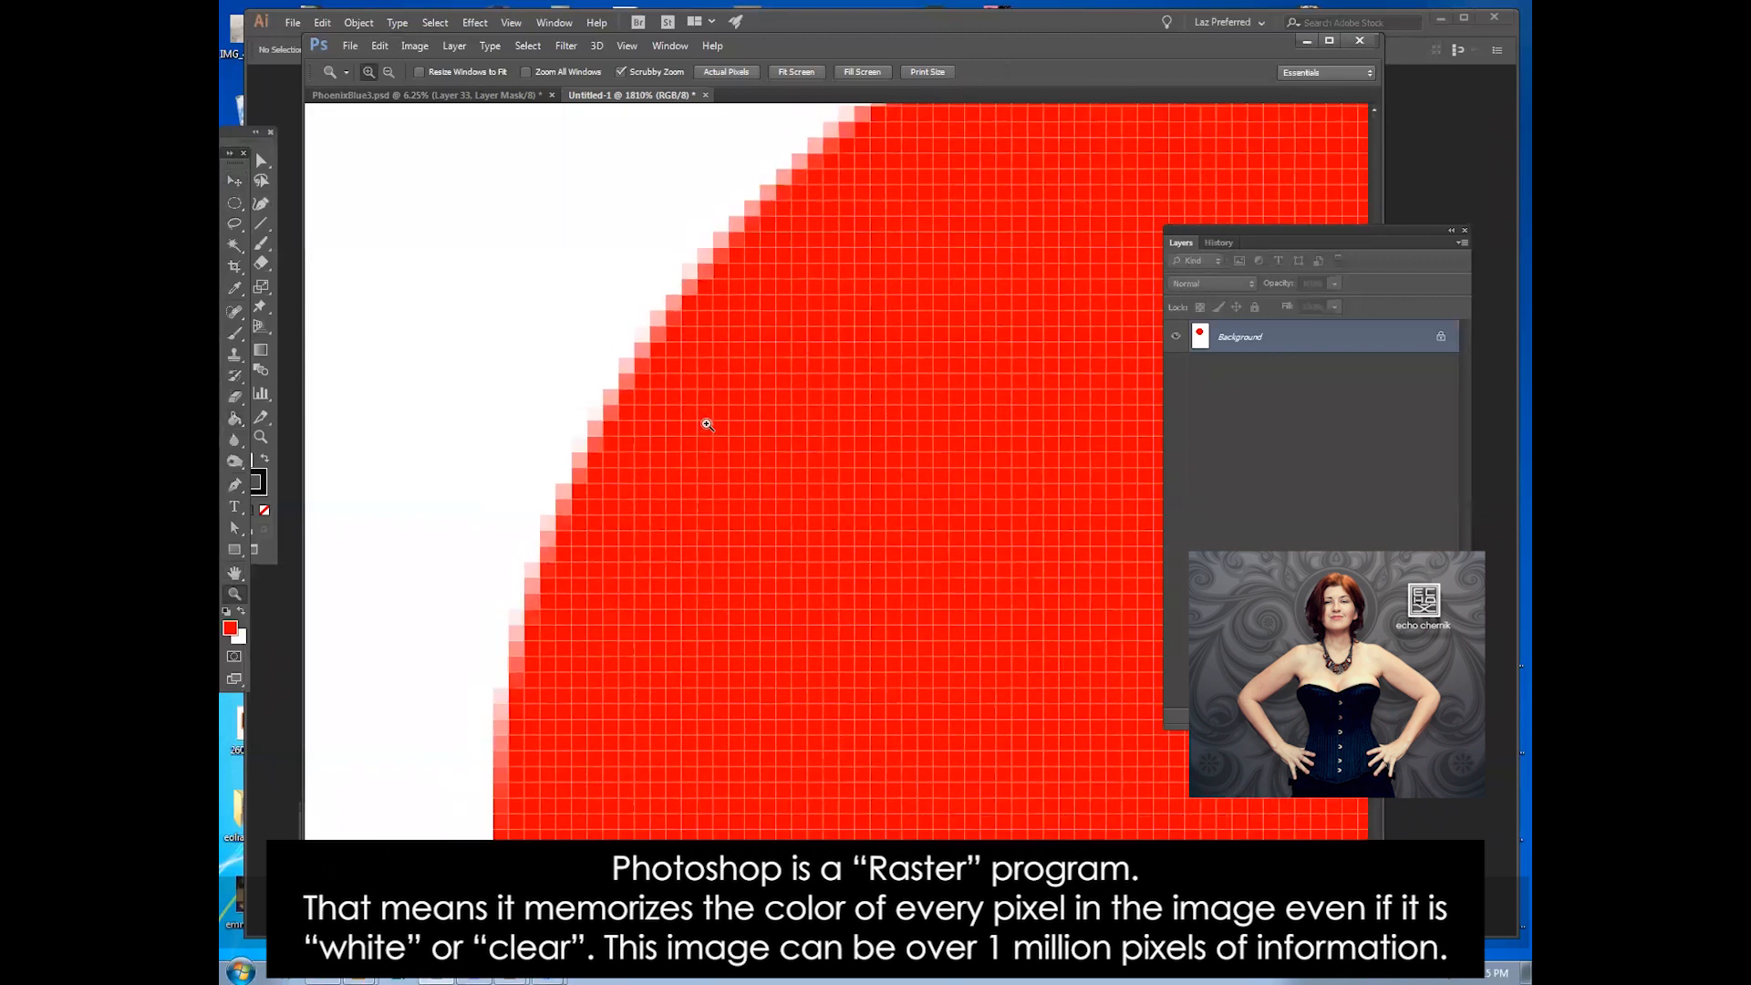
pyautogui.moveTo(638, 376); pyautogui.dragTo(769, 395)
pyautogui.keyDown('alt'); pyautogui.click(875, 469); pyautogui.keyUp('alt')
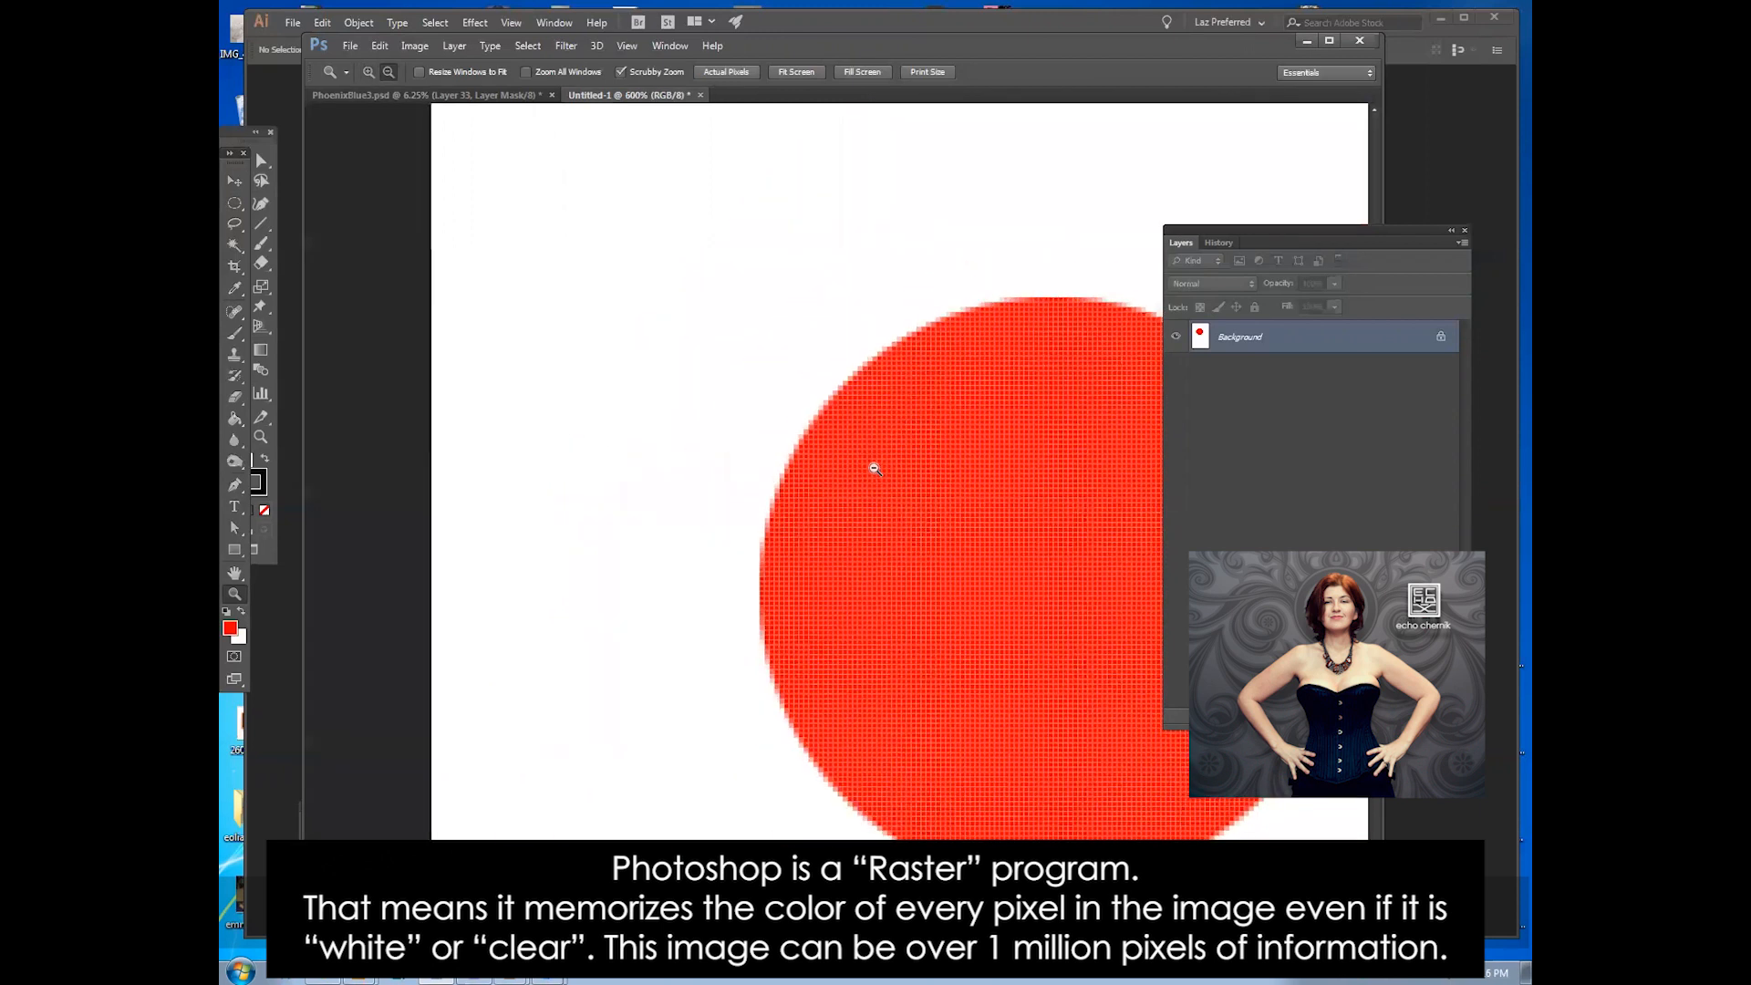
pyautogui.keyDown('alt'); pyautogui.click(873, 468); pyautogui.keyUp('alt')
pyautogui.keyDown('alt'); pyautogui.click(922, 493); pyautogui.keyUp('alt')
pyautogui.moveTo(981, 505); pyautogui.dragTo(832, 404)
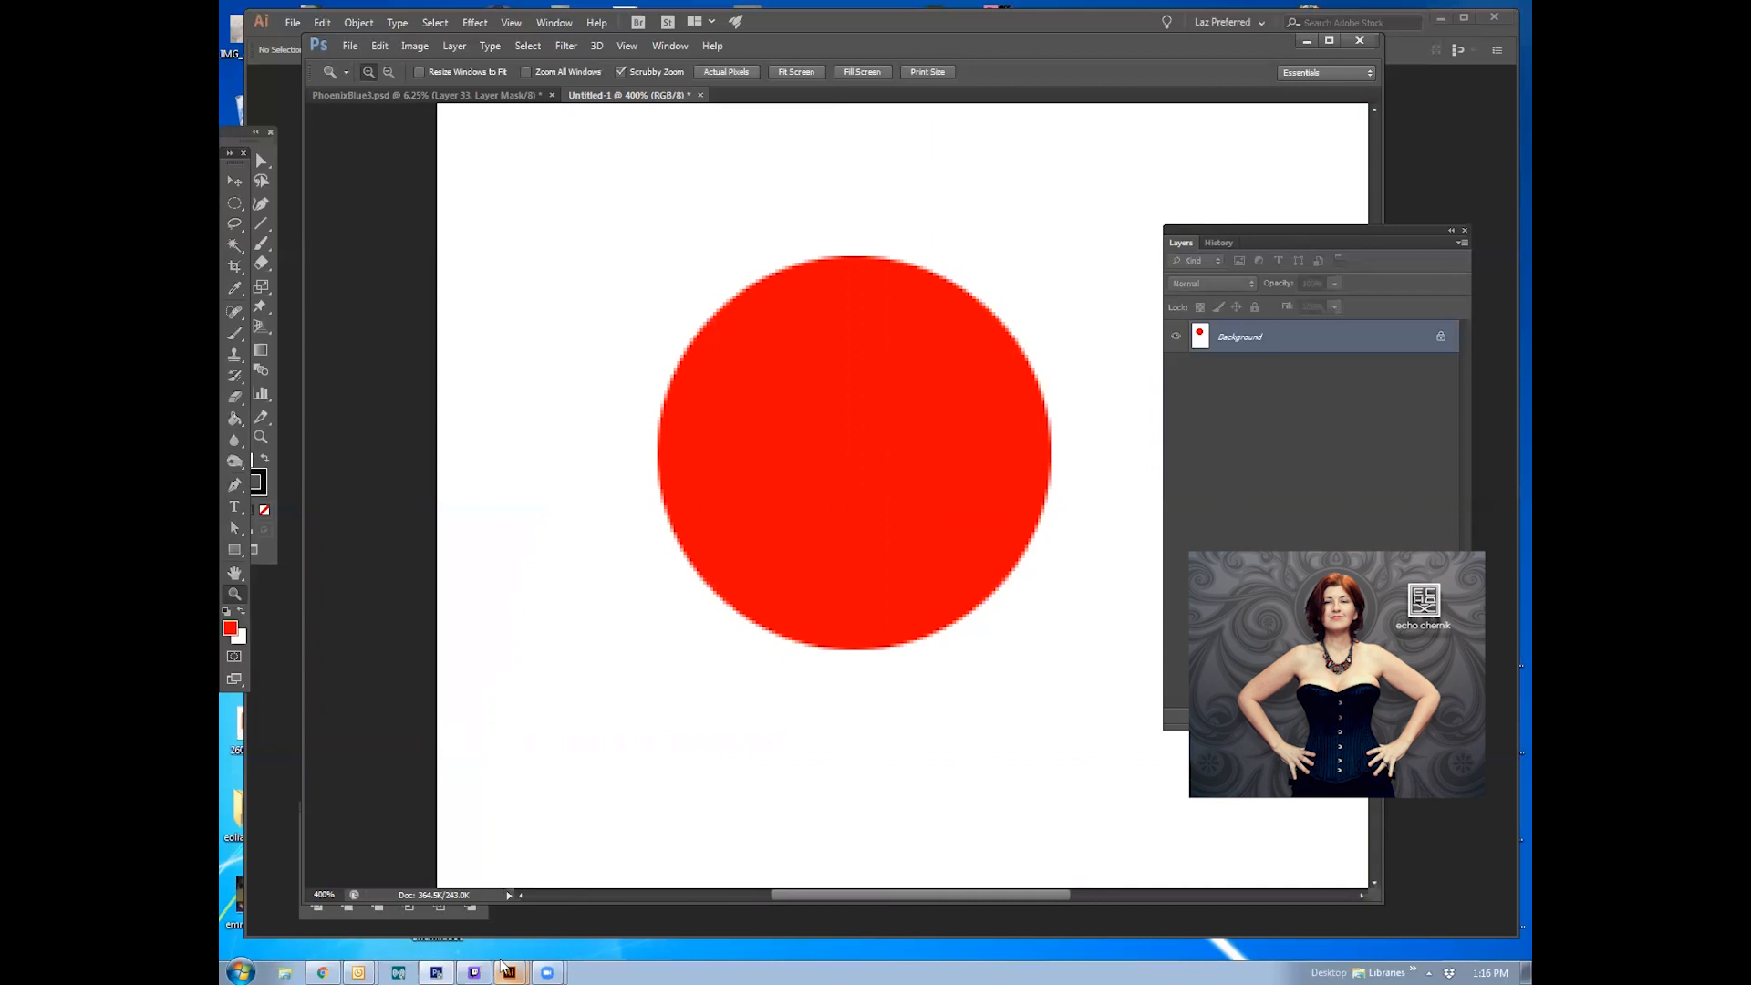
# Step: Switch to Illustrator and create a new portrait document 4 in wide and 6 in high
pyautogui.click(429, 939)
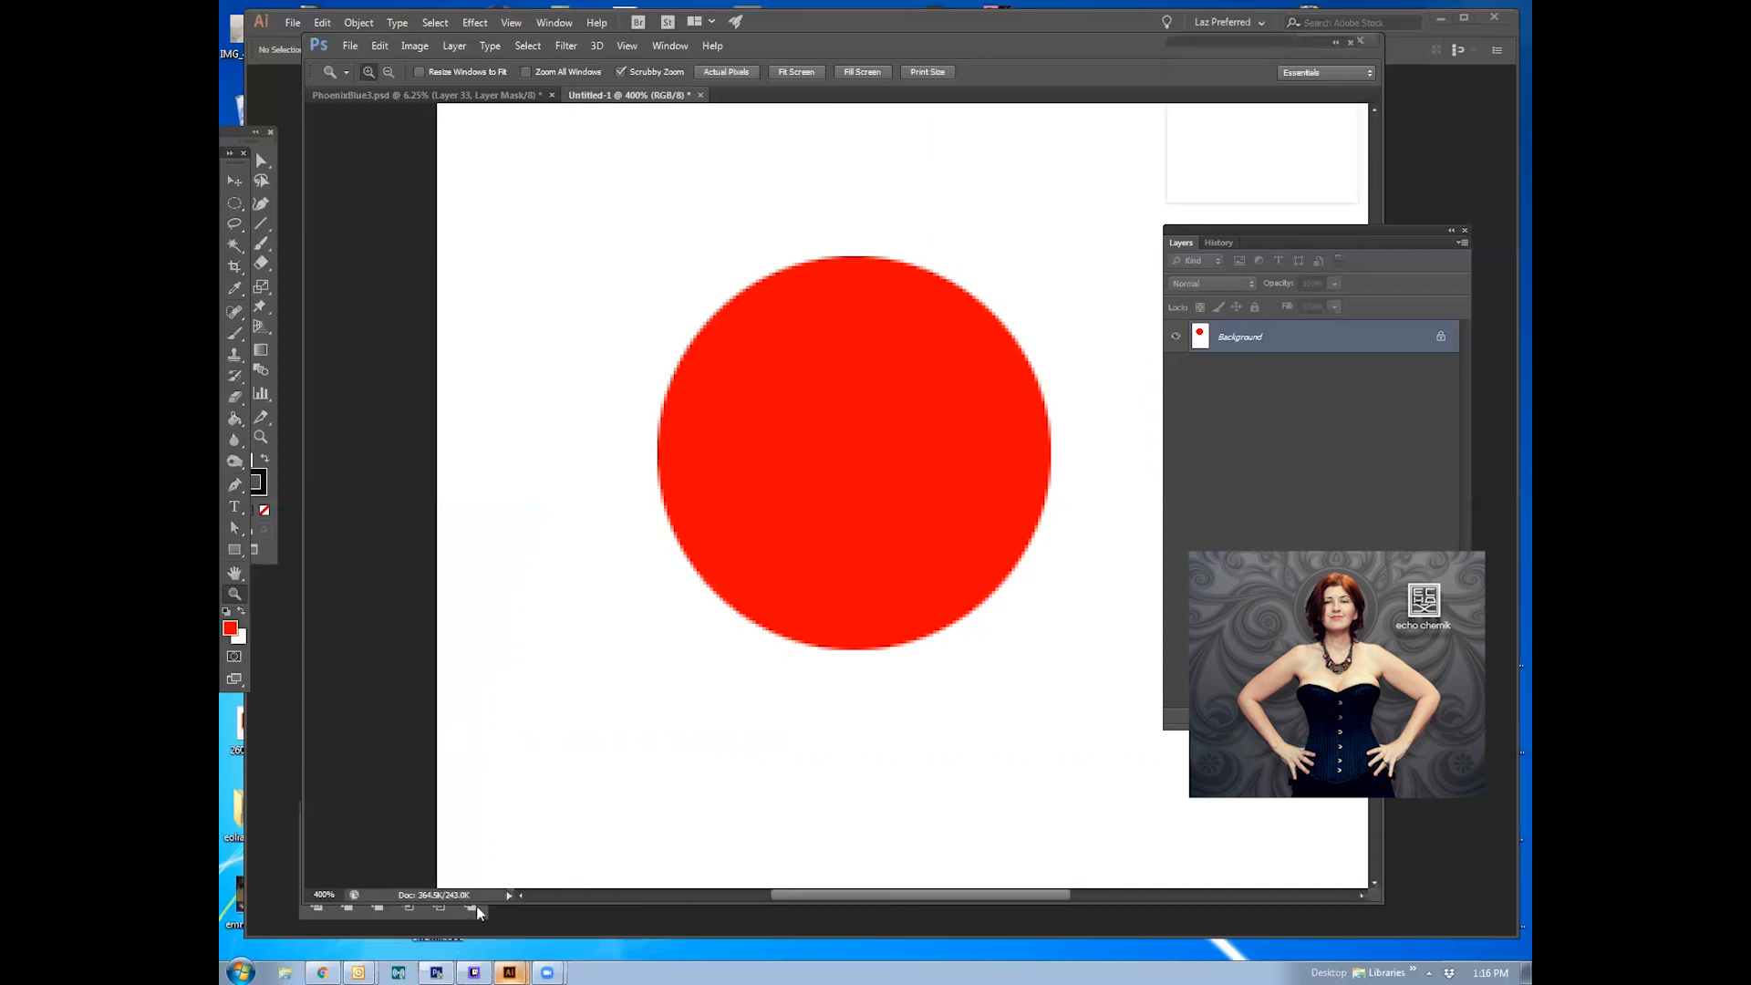
pyautogui.click(299, 24)
pyautogui.click(321, 42)
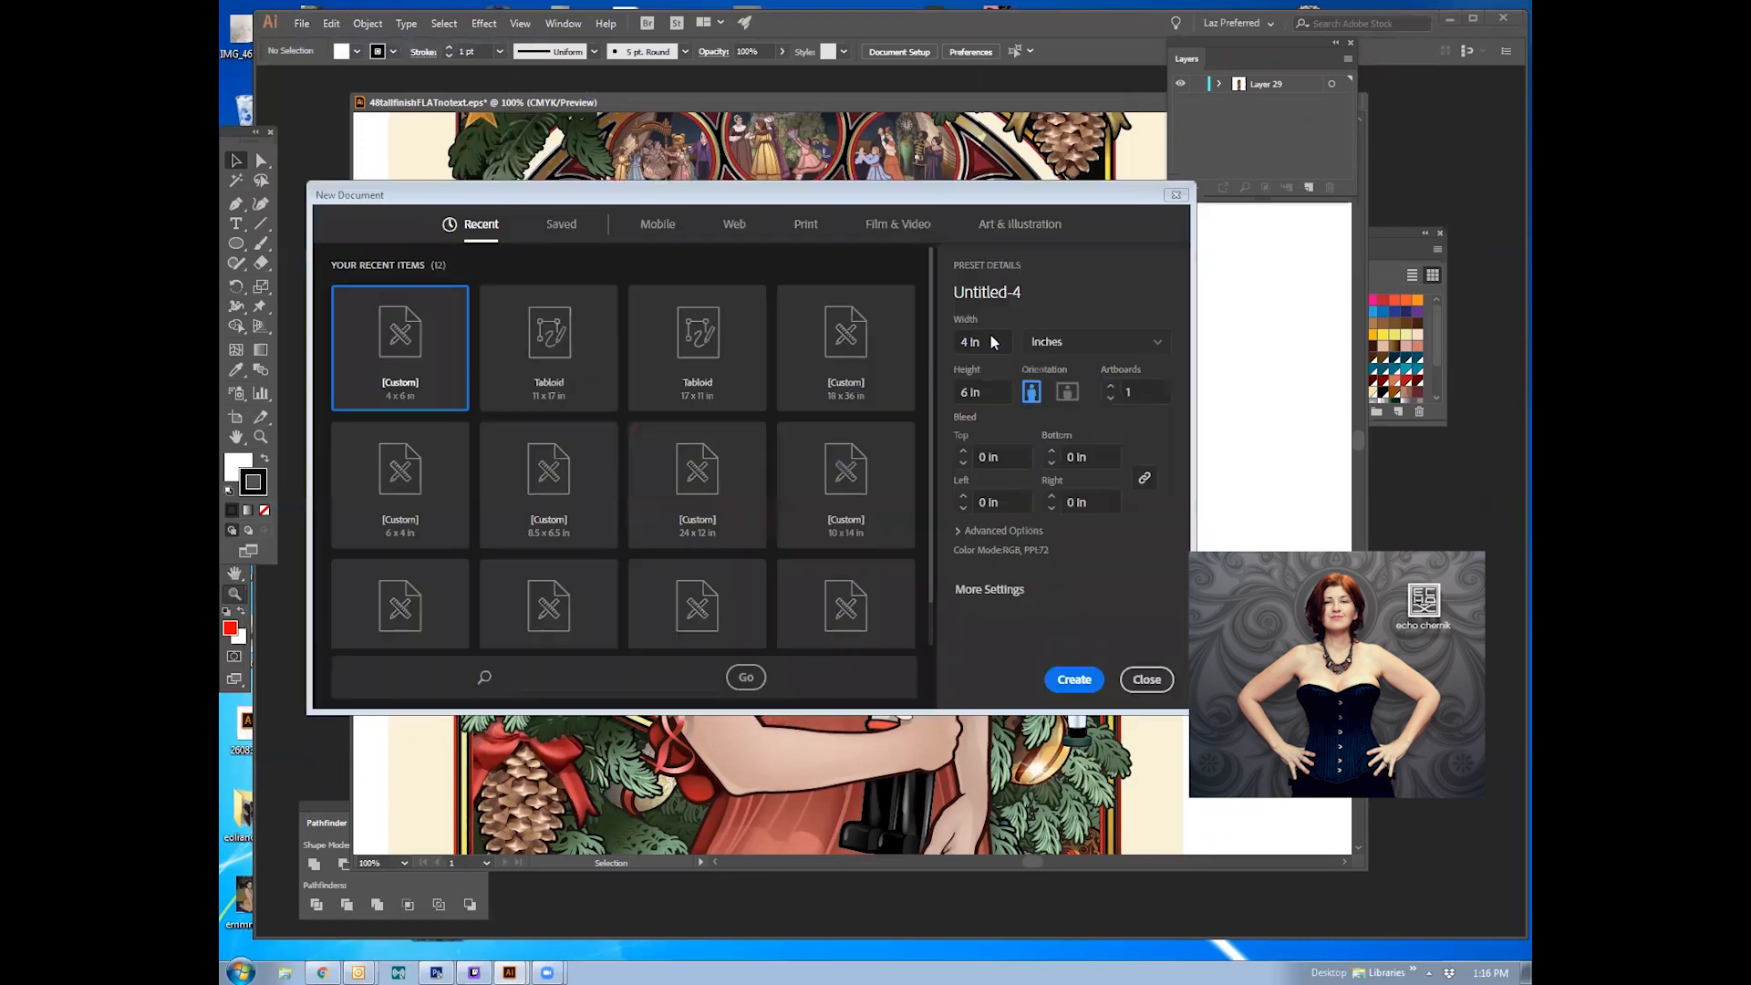
pyautogui.click(1066, 679)
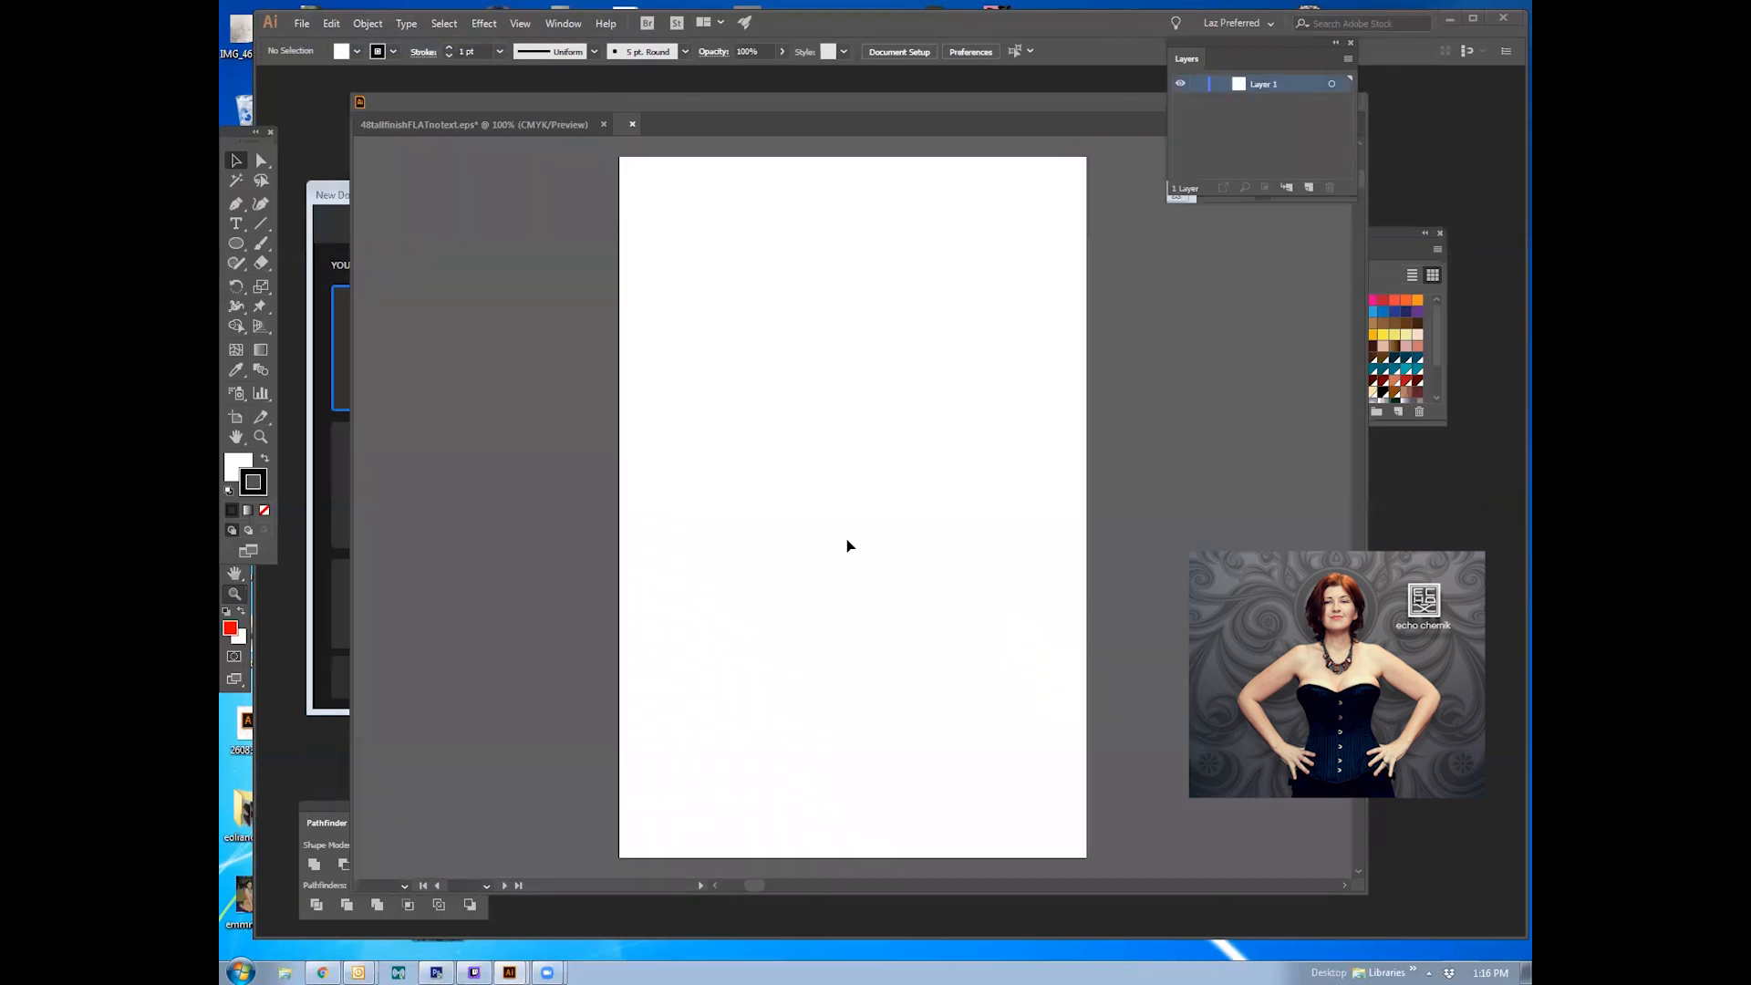
# Step: Draw a circle about 1.8 in across in the upper middle of the artboard and fill it with pure red, FF0000
pyautogui.click(235, 243)
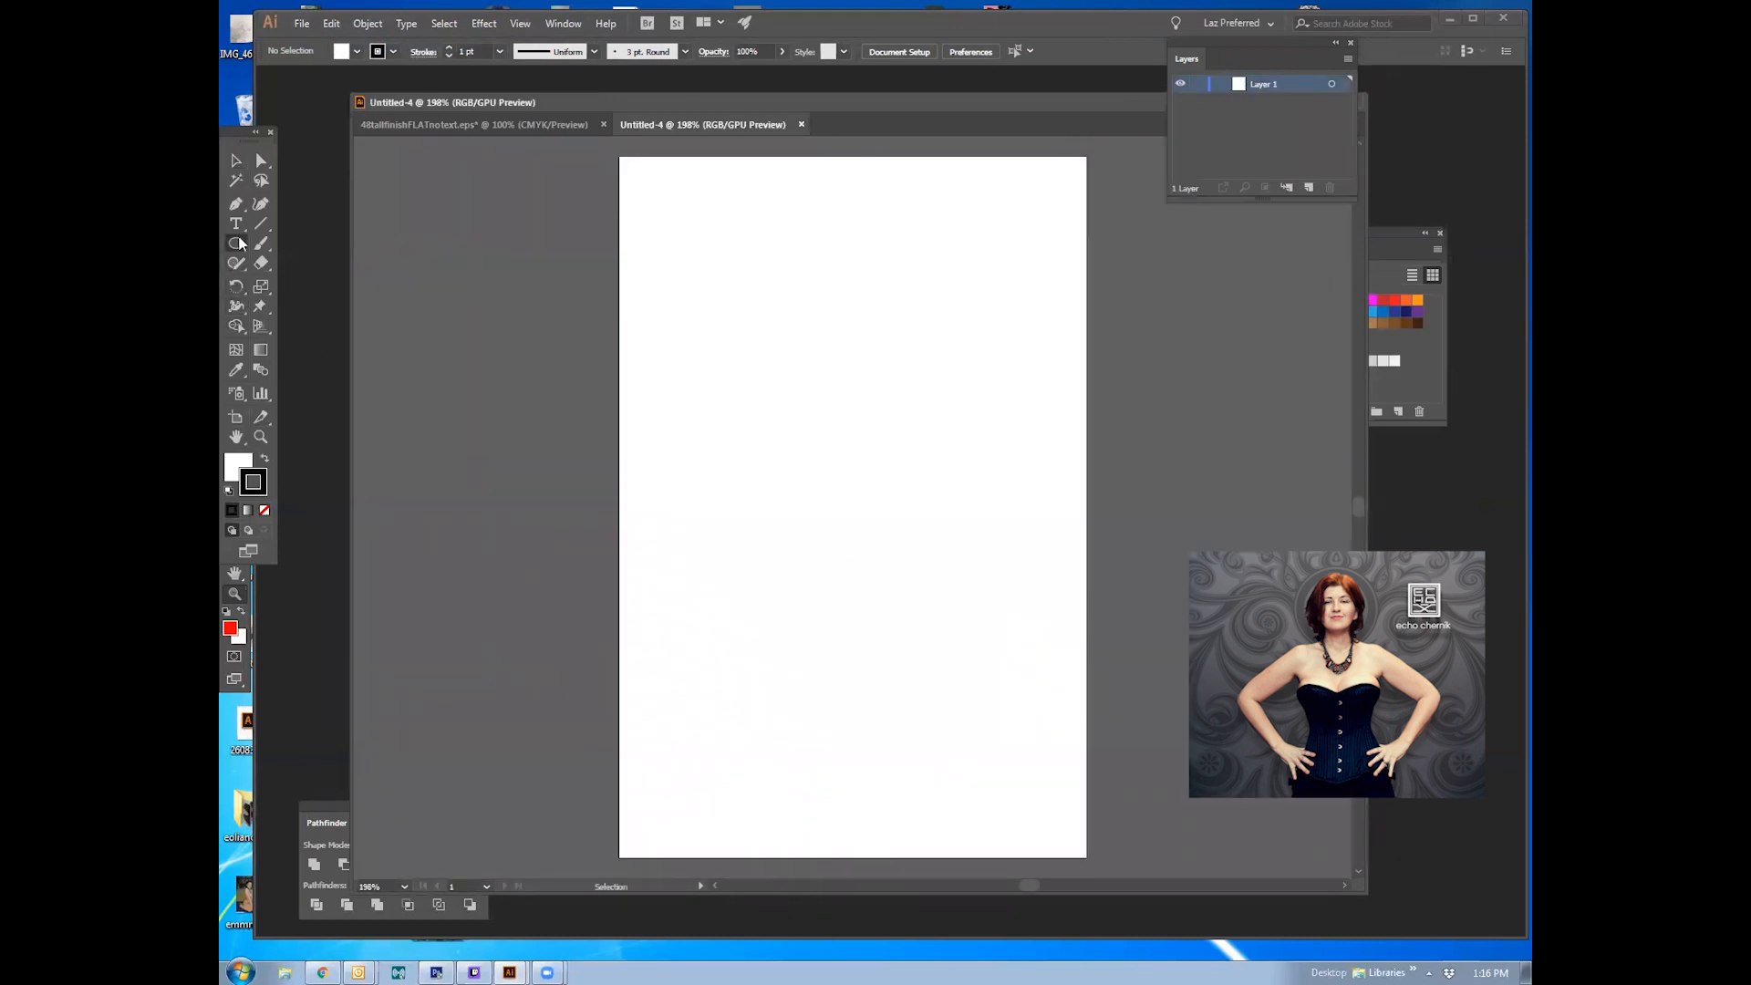
pyautogui.moveTo(841, 420); pyautogui.dragTo(953, 538)
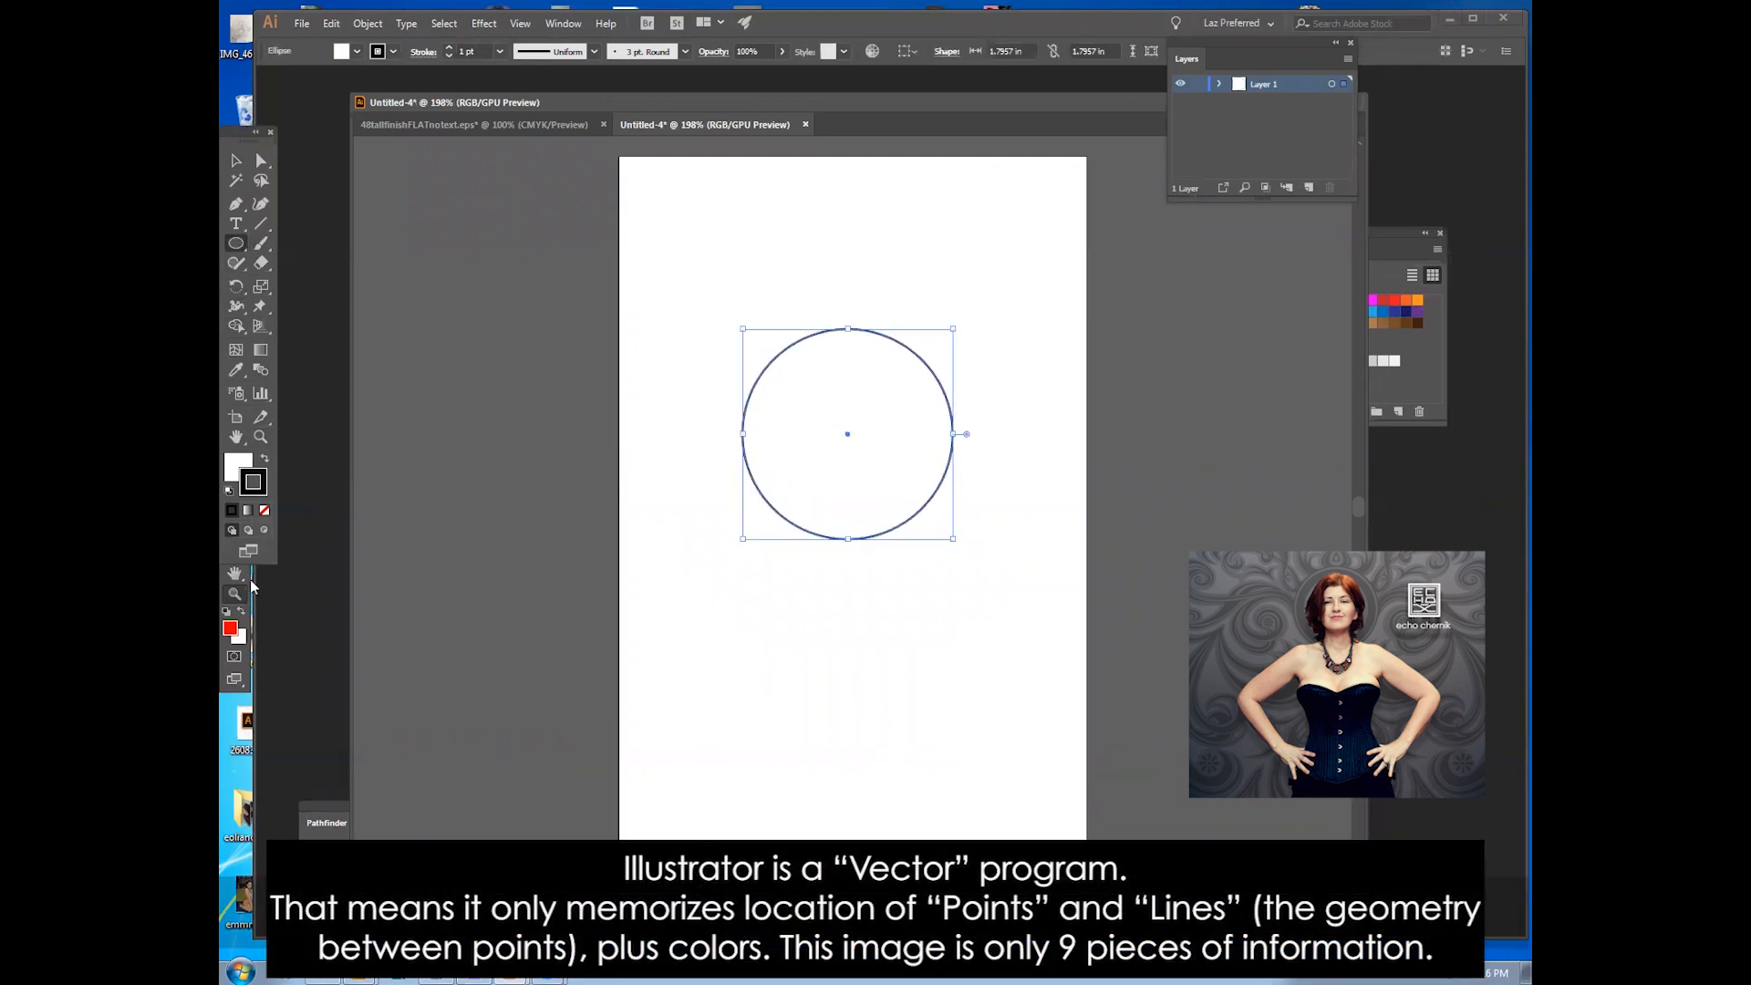
pyautogui.click(264, 460)
pyautogui.click(231, 510)
pyautogui.doubleClick(238, 467)
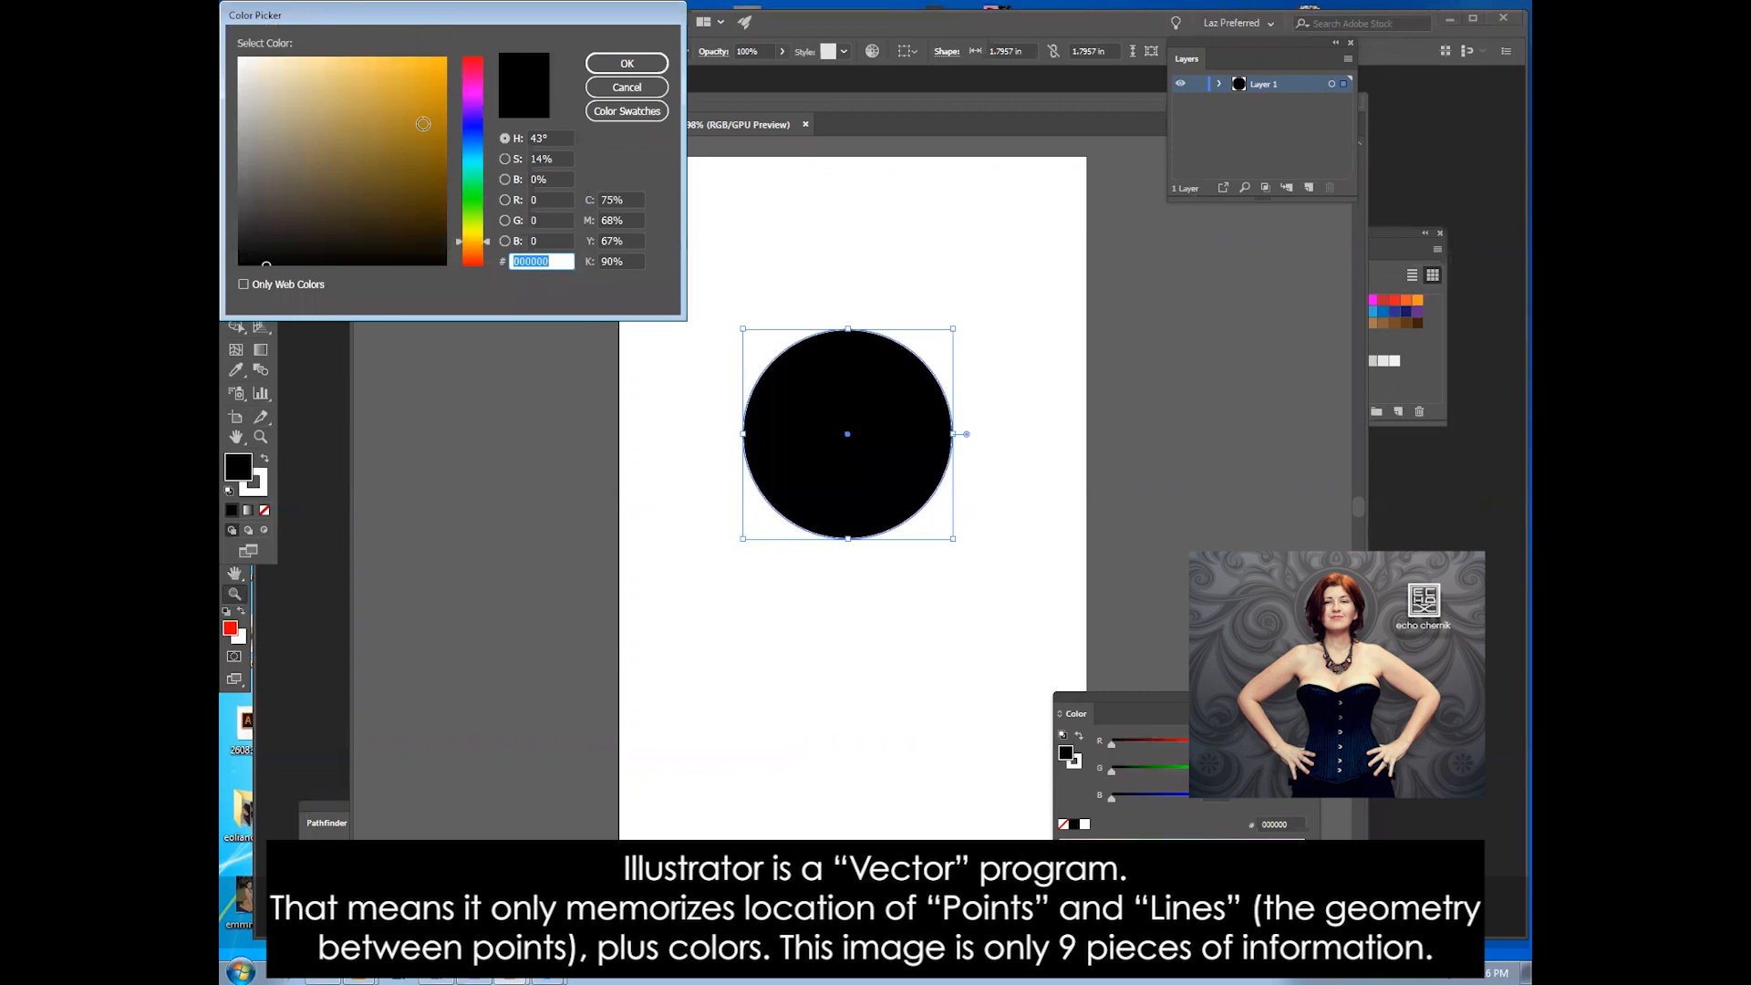
pyautogui.click(475, 58)
pyautogui.moveTo(438, 65); pyautogui.dragTo(446, 57)
pyautogui.click(604, 66)
# Step: Set the red circle's stroke to none and deselect the circle
pyautogui.click(261, 487)
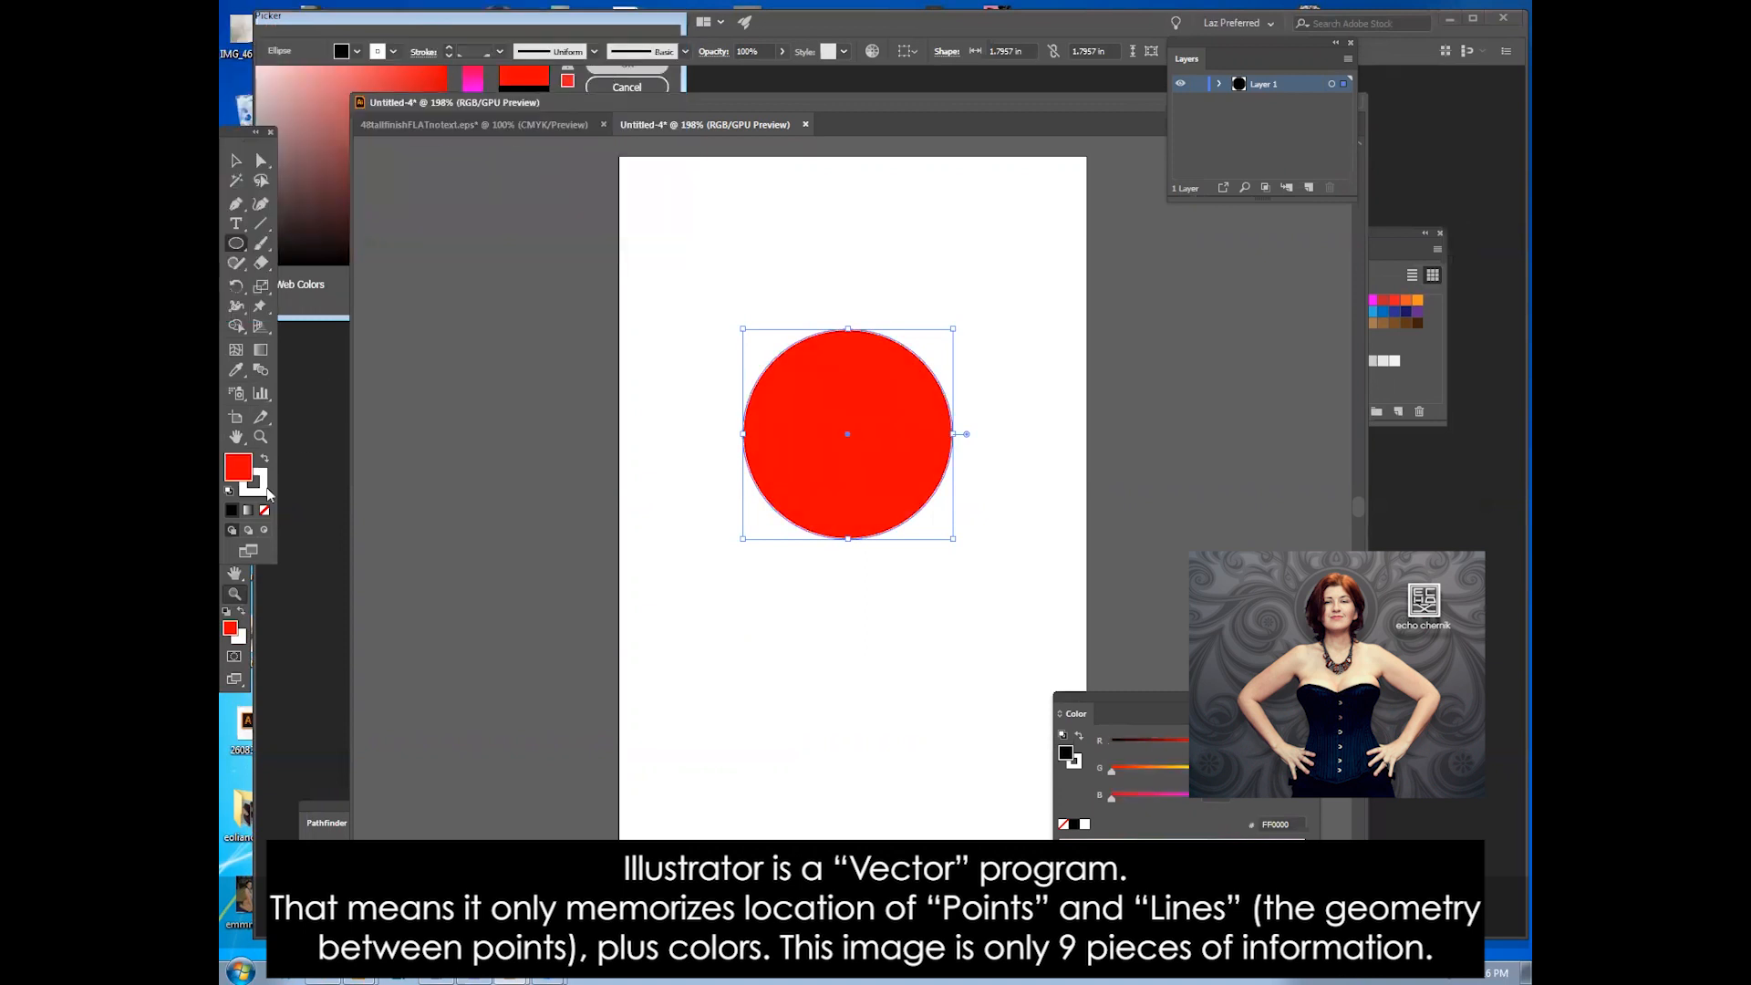
pyautogui.click(265, 511)
pyautogui.click(235, 159)
pyautogui.click(457, 438)
# Step: Examine the vector circle's edge at several magnifications, ending with a view of the whole enlarged circle
pyautogui.click(261, 437)
pyautogui.moveTo(744, 343); pyautogui.dragTo(1116, 598)
pyautogui.moveTo(1007, 554); pyautogui.dragTo(641, 336)
pyautogui.moveTo(936, 545); pyautogui.dragTo(731, 428)
pyautogui.moveTo(1022, 608); pyautogui.dragTo(659, 408)
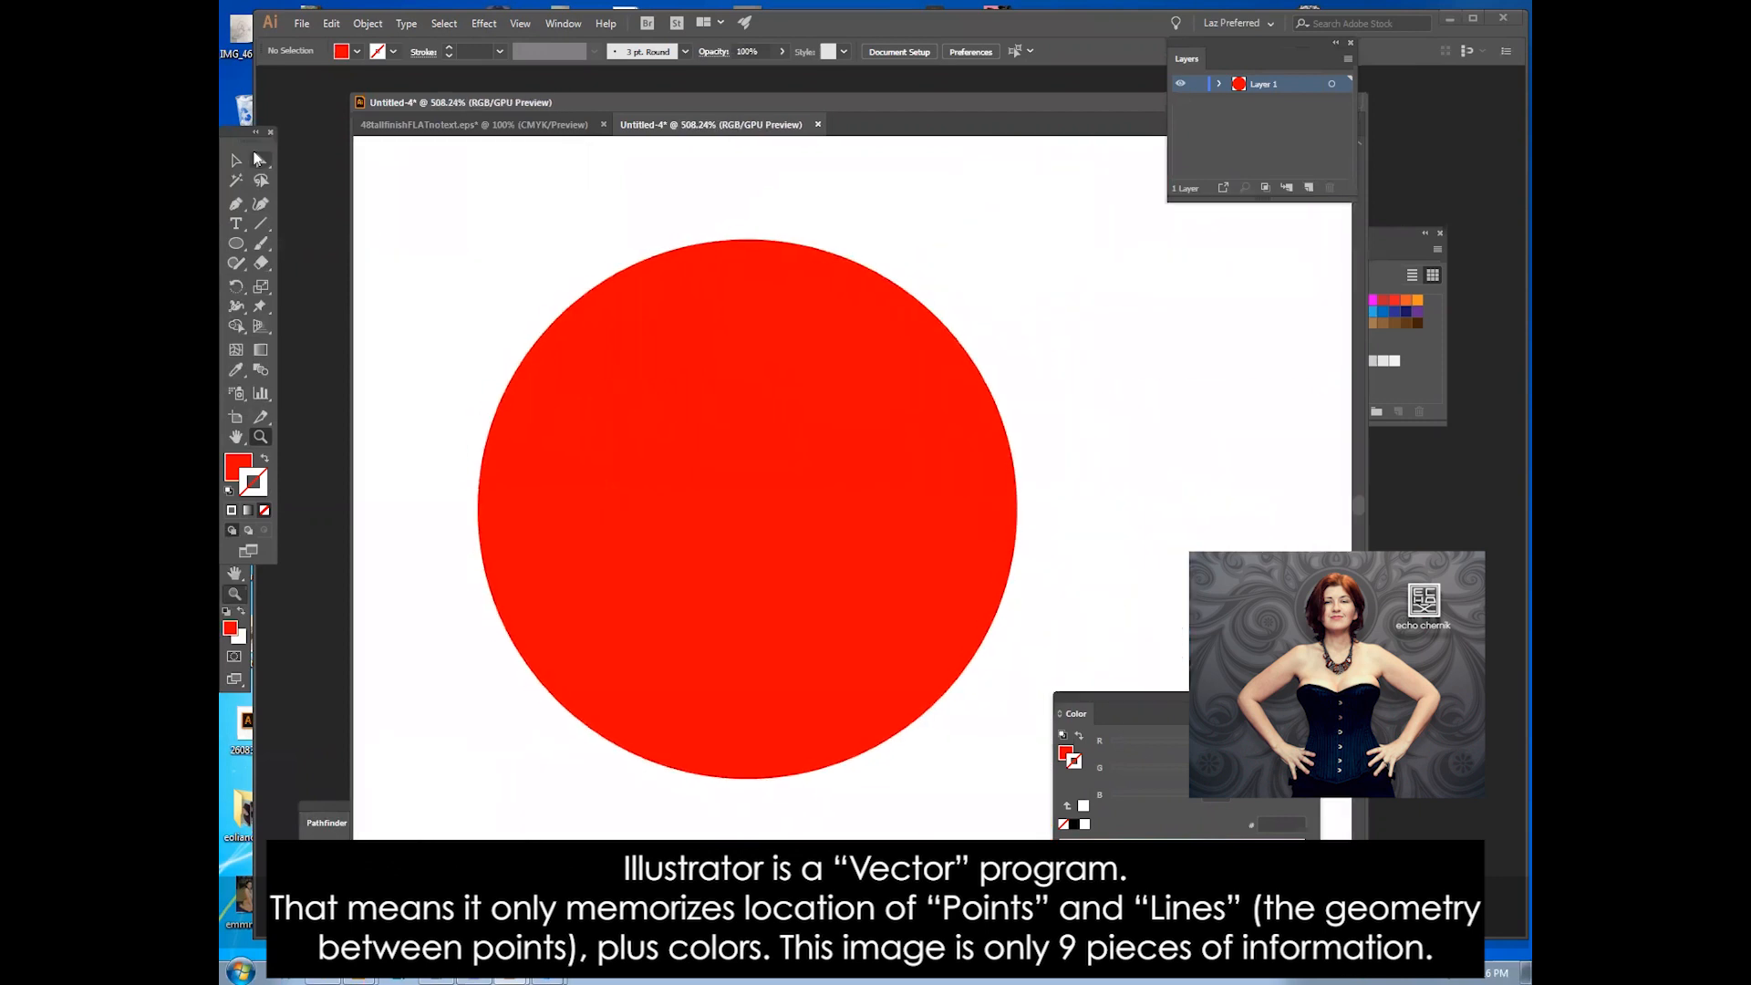
# Step: Pull the circle's top anchor point straight up with Direct Selection to form an egg shape, and deselect it
pyautogui.click(236, 160)
pyautogui.click(725, 315)
pyautogui.click(261, 161)
pyautogui.click(780, 274)
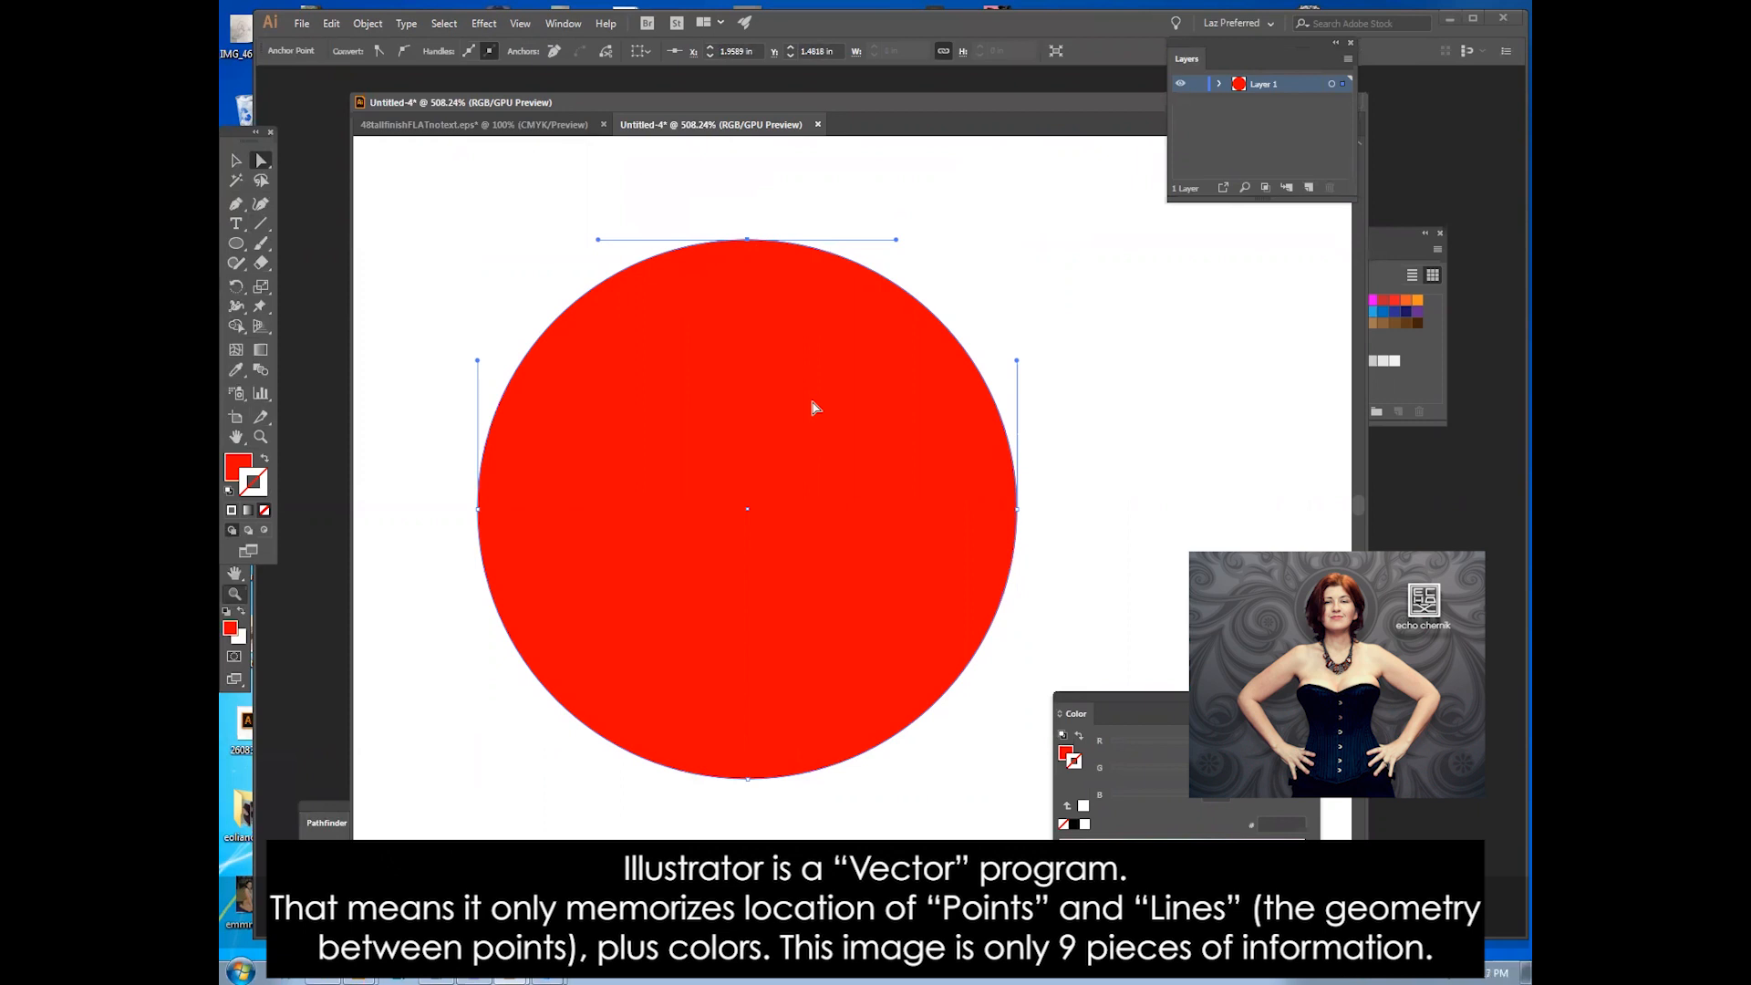
pyautogui.moveTo(747, 240); pyautogui.dragTo(750, 172)
pyautogui.hotkey('ctrl', 'shift', 'a')
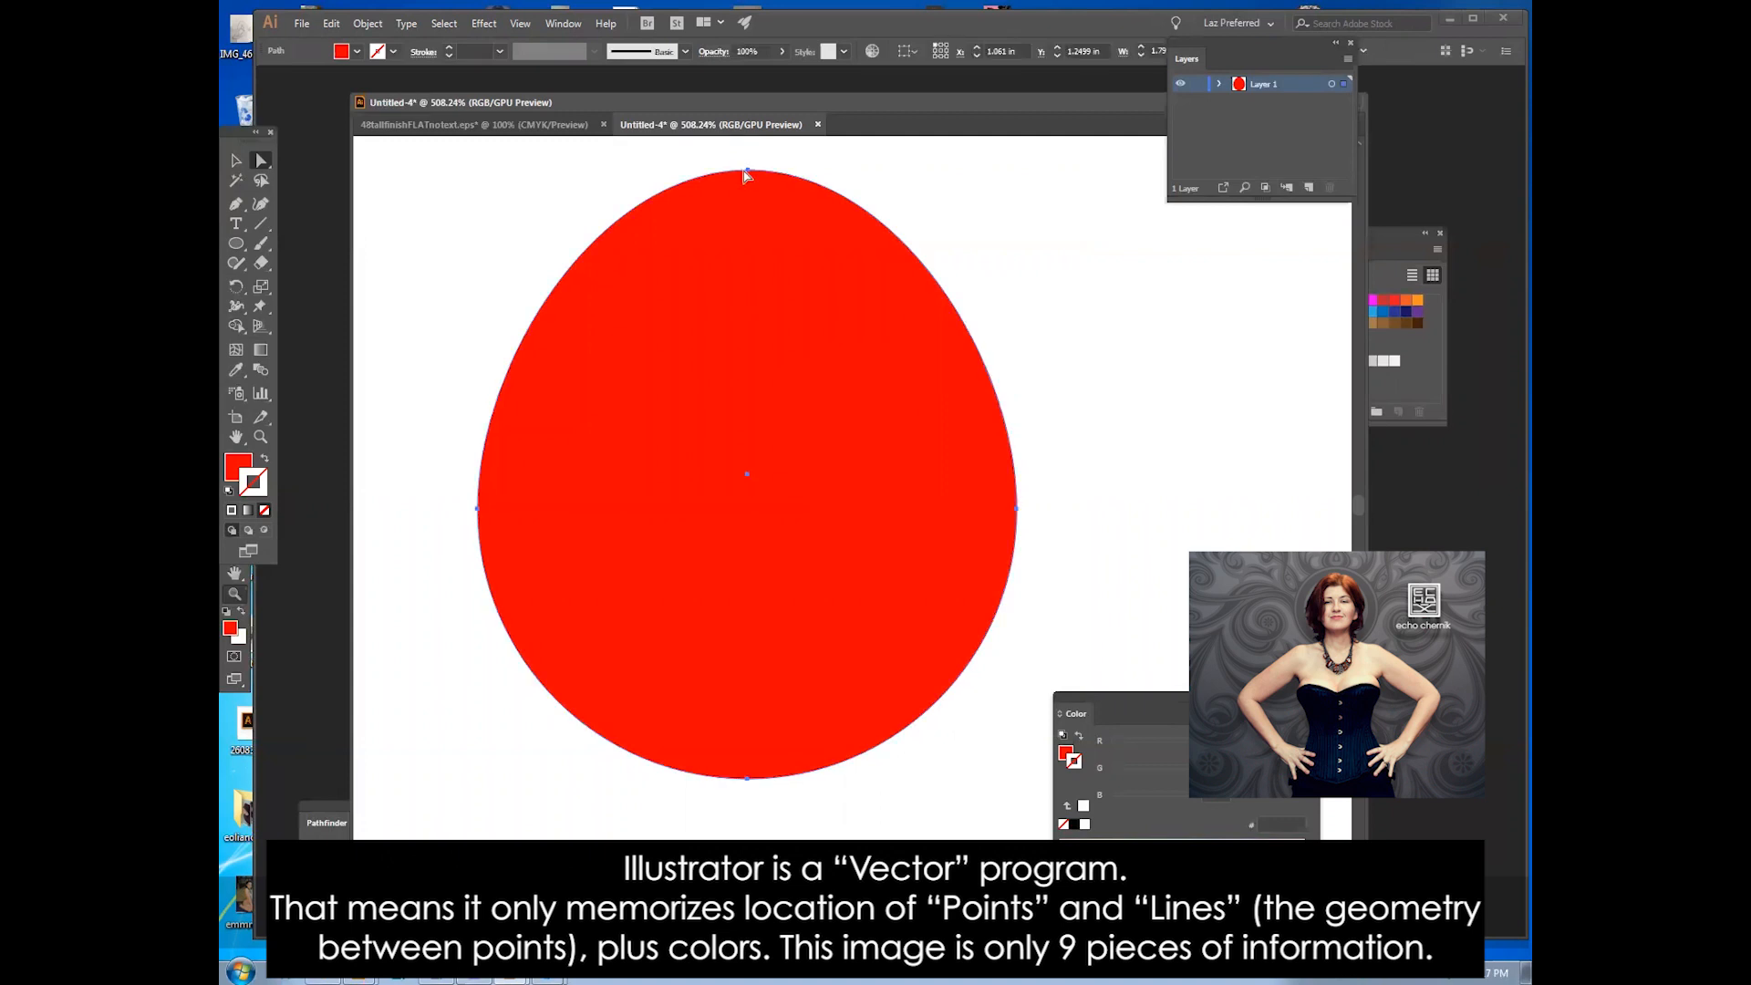
# Step: Tilt the top anchor's right handle downward, compare with the circle in Photoshop, and move the anchor point lower in Illustrator
pyautogui.click(748, 170)
pyautogui.moveTo(899, 171); pyautogui.dragTo(989, 242)
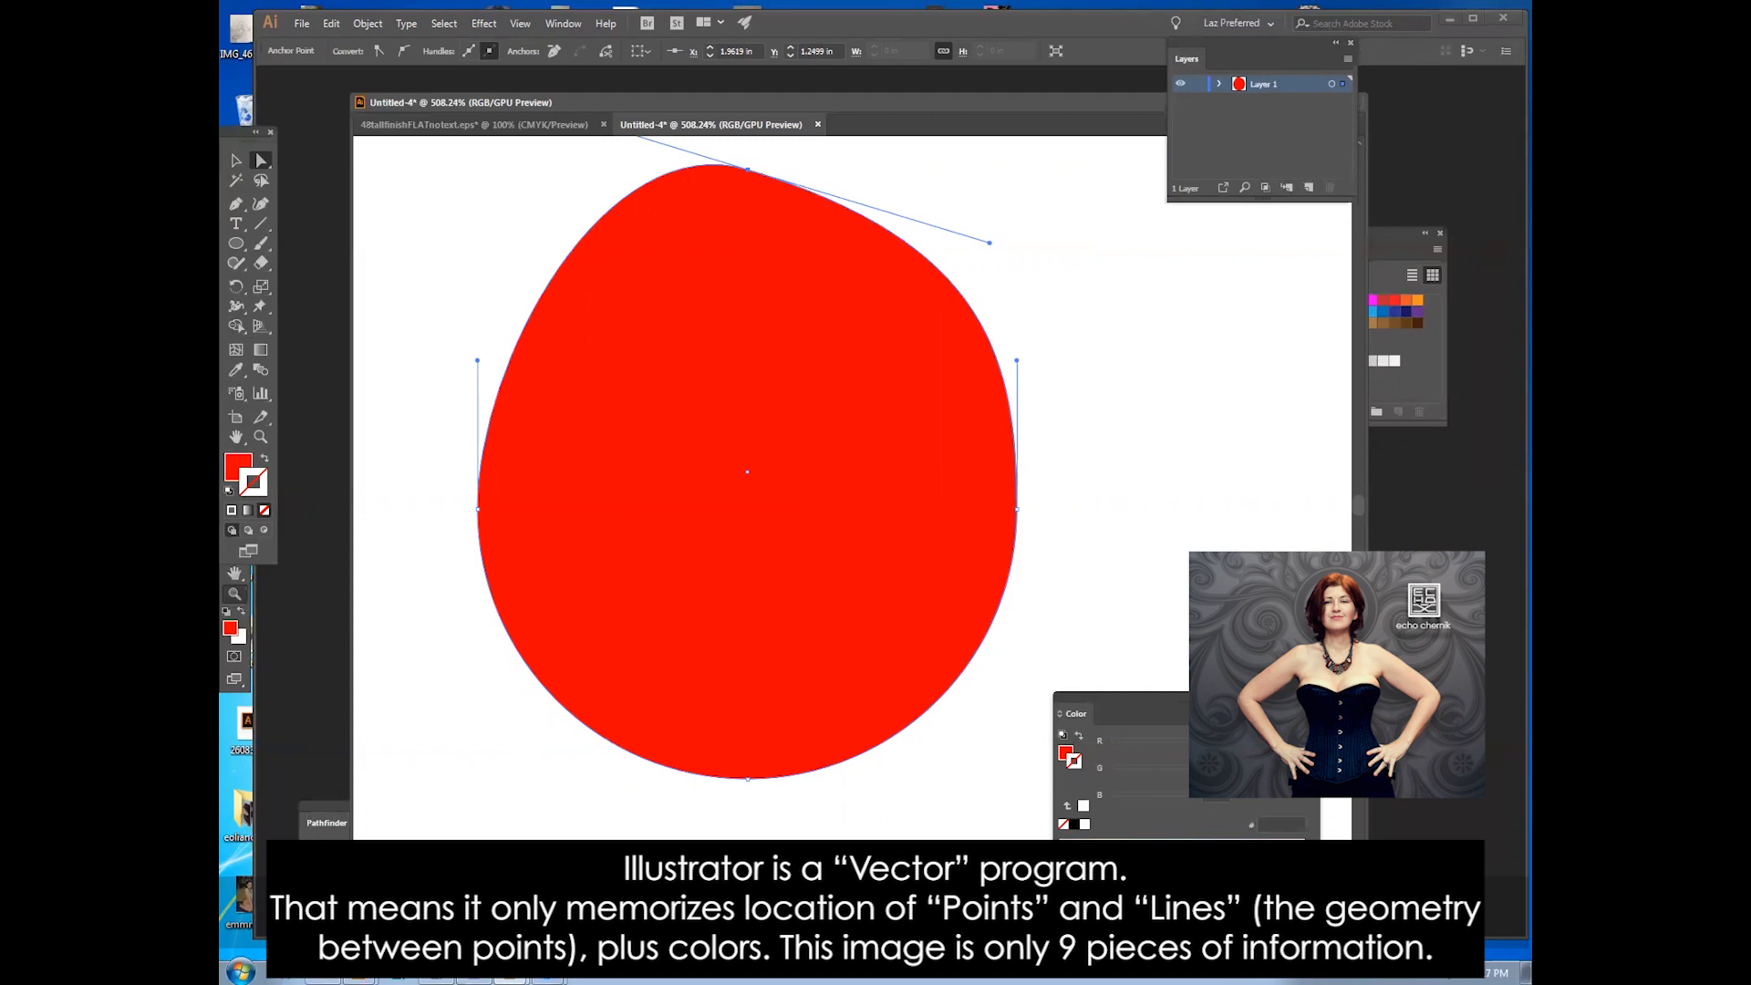
pyautogui.click(437, 975)
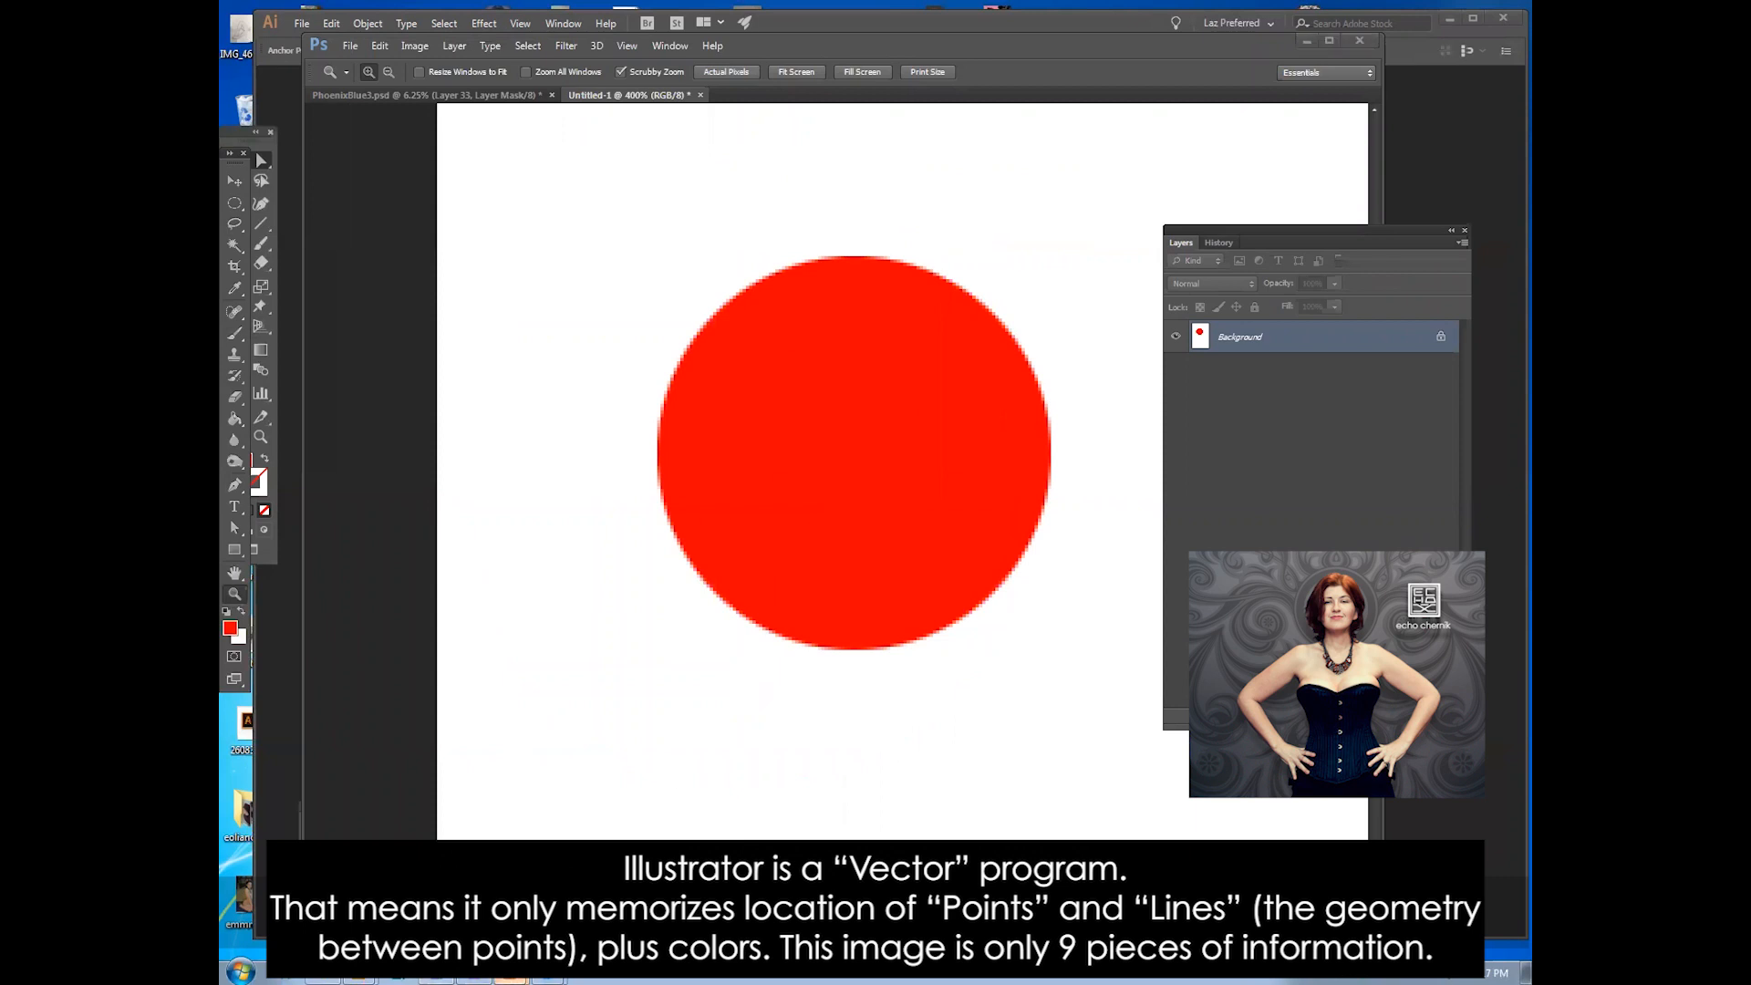
pyautogui.click(510, 977)
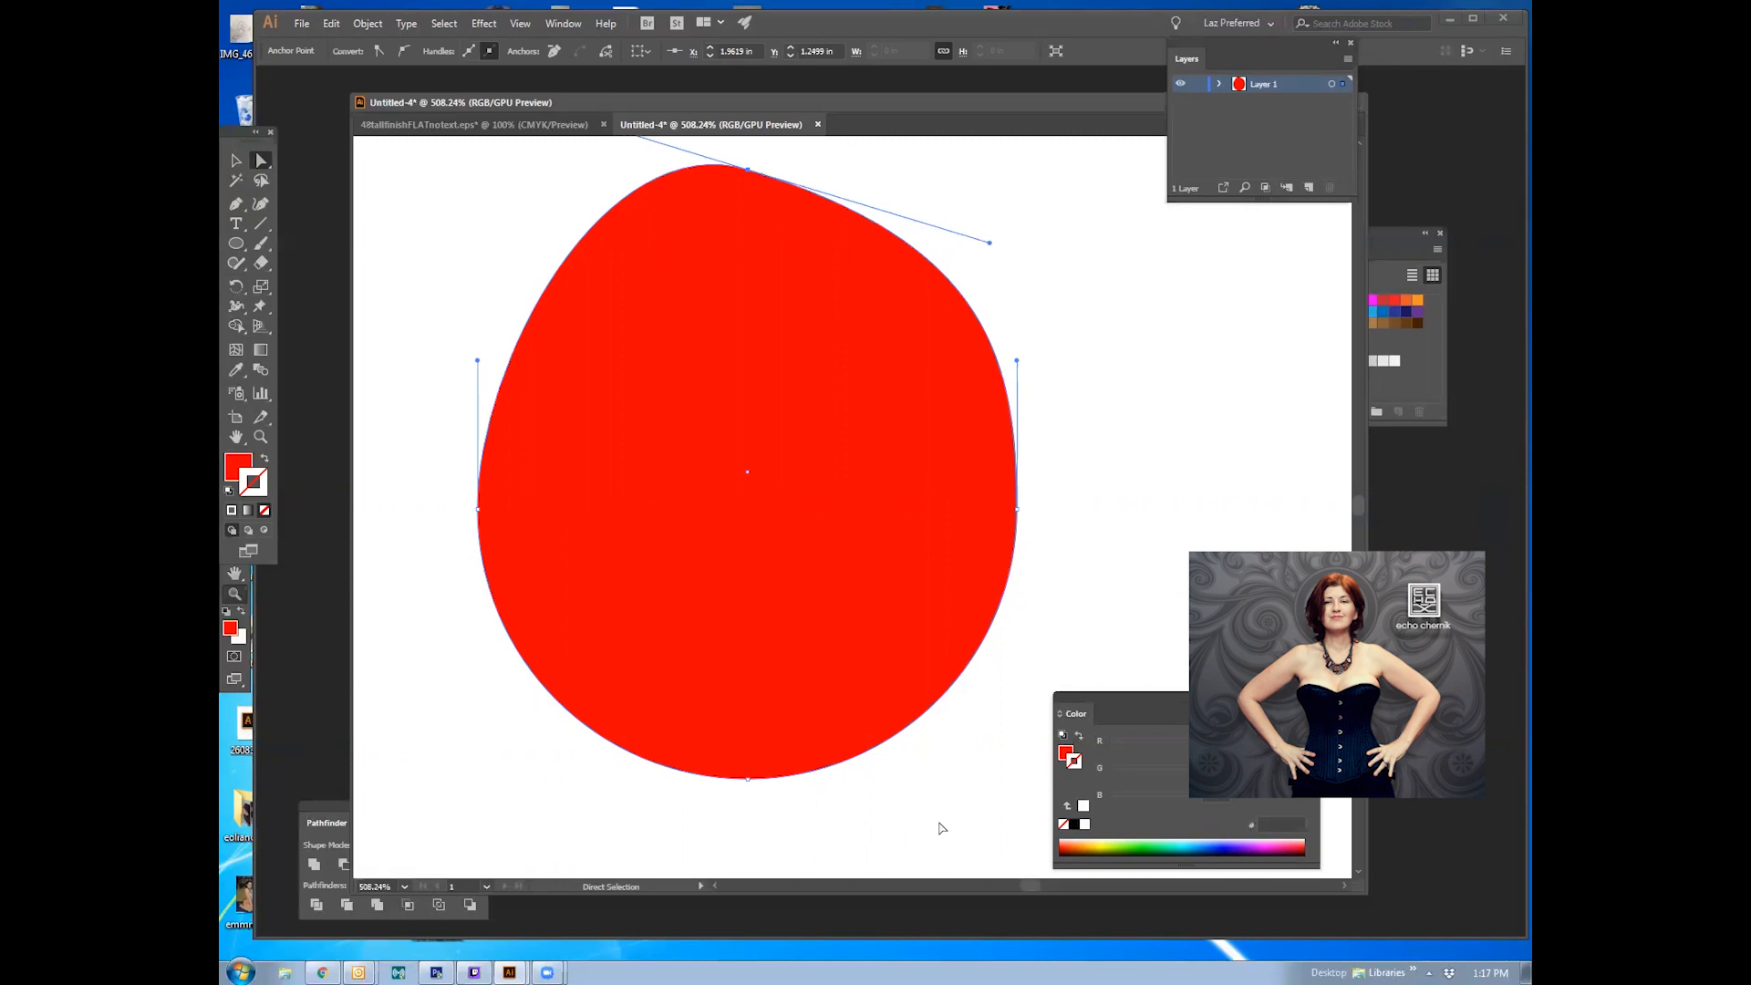
pyautogui.moveTo(746, 172); pyautogui.dragTo(788, 228)
pyautogui.click(650, 183)
# Step: Show the nutcracker illustration in Outline mode and examine the paths of the snowflake at the top centre of the arch
pyautogui.click(547, 125)
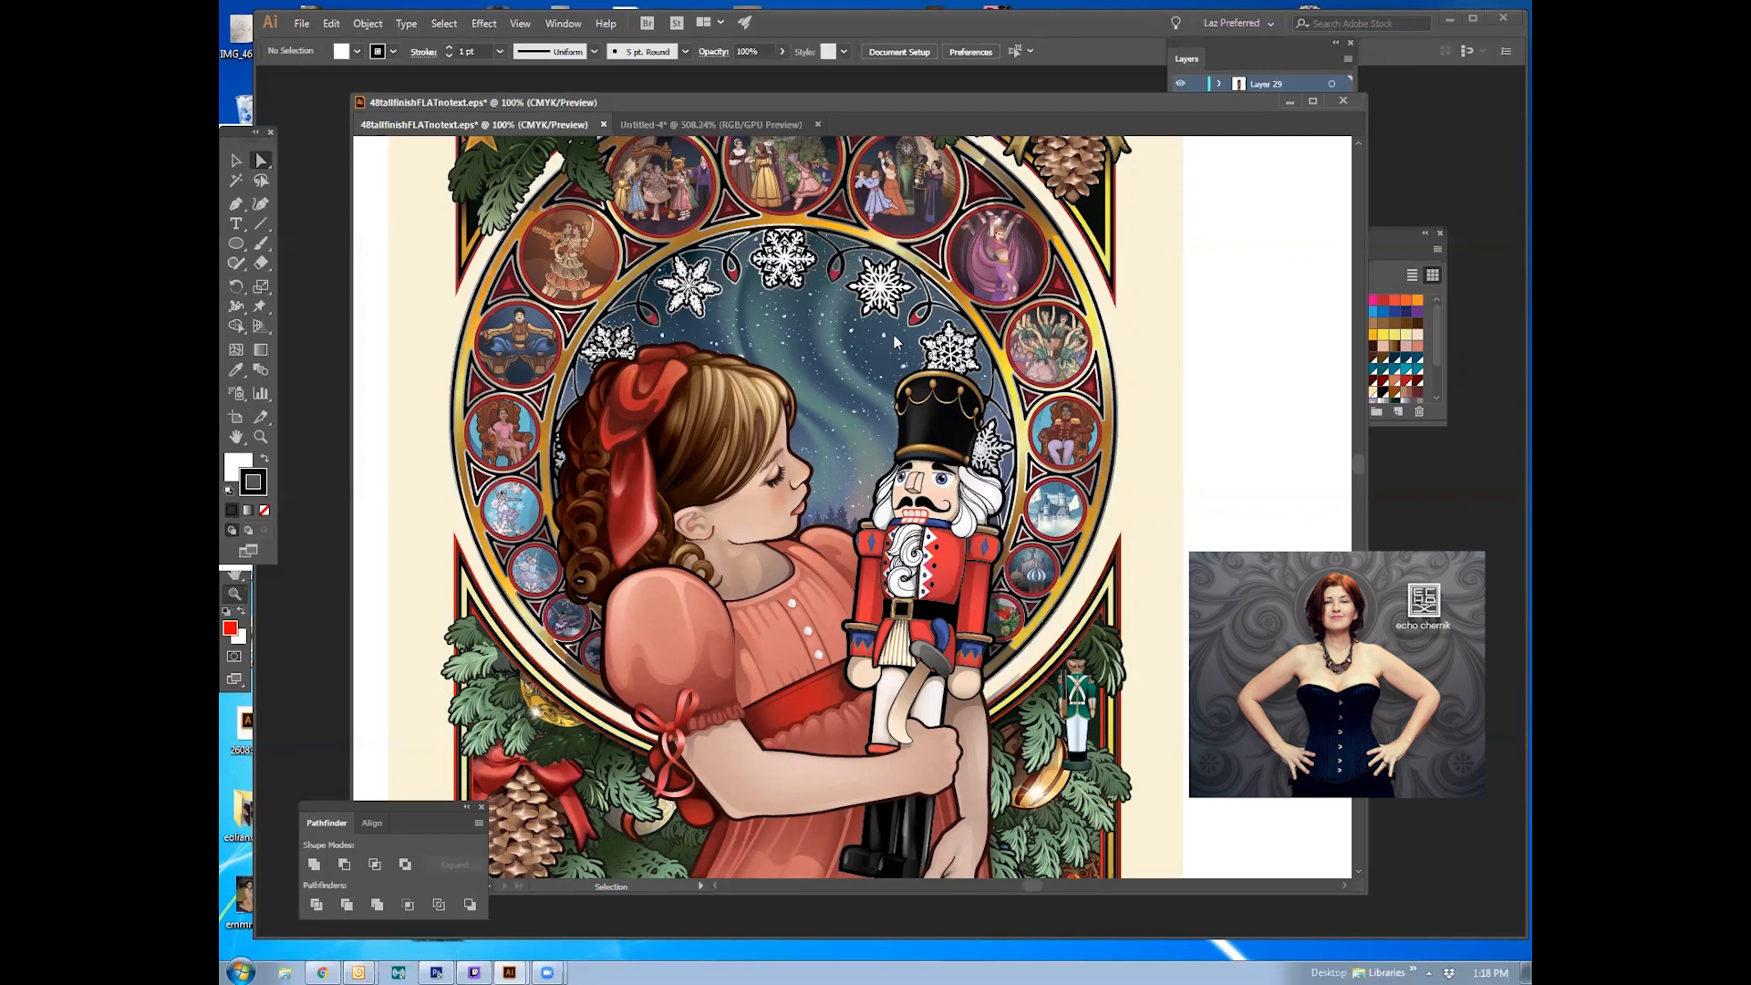
pyautogui.press('a')
pyautogui.click(560, 25)
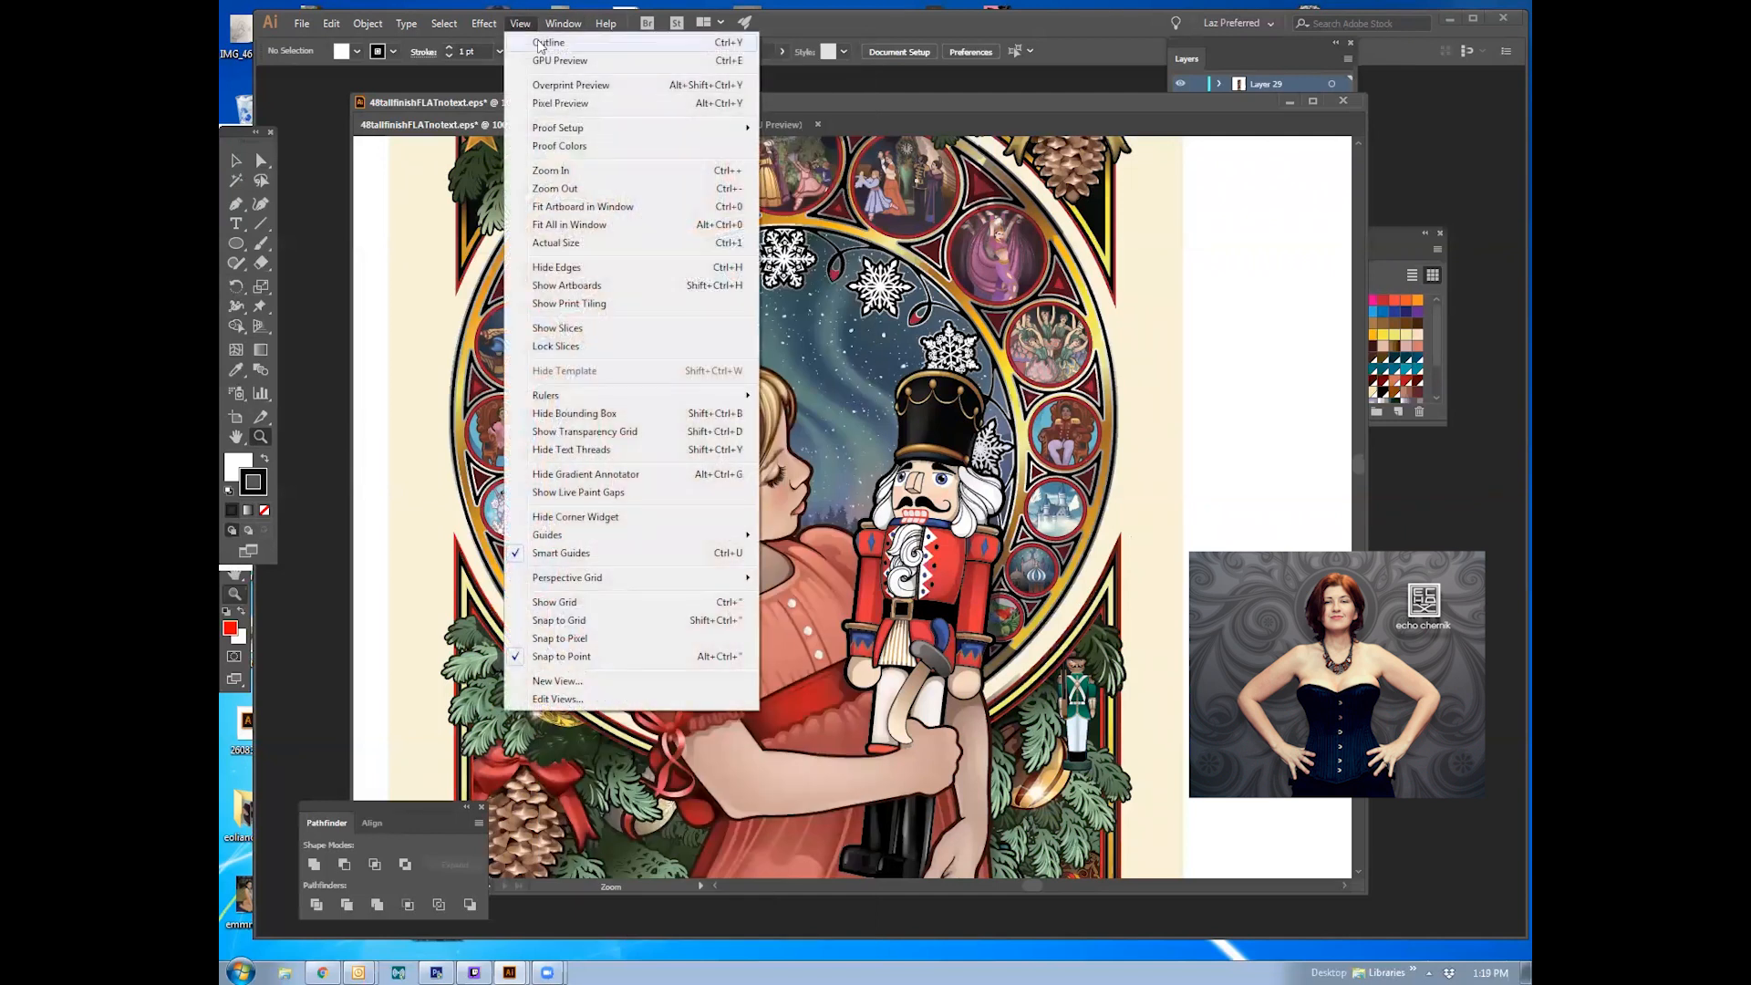
pyautogui.click(548, 43)
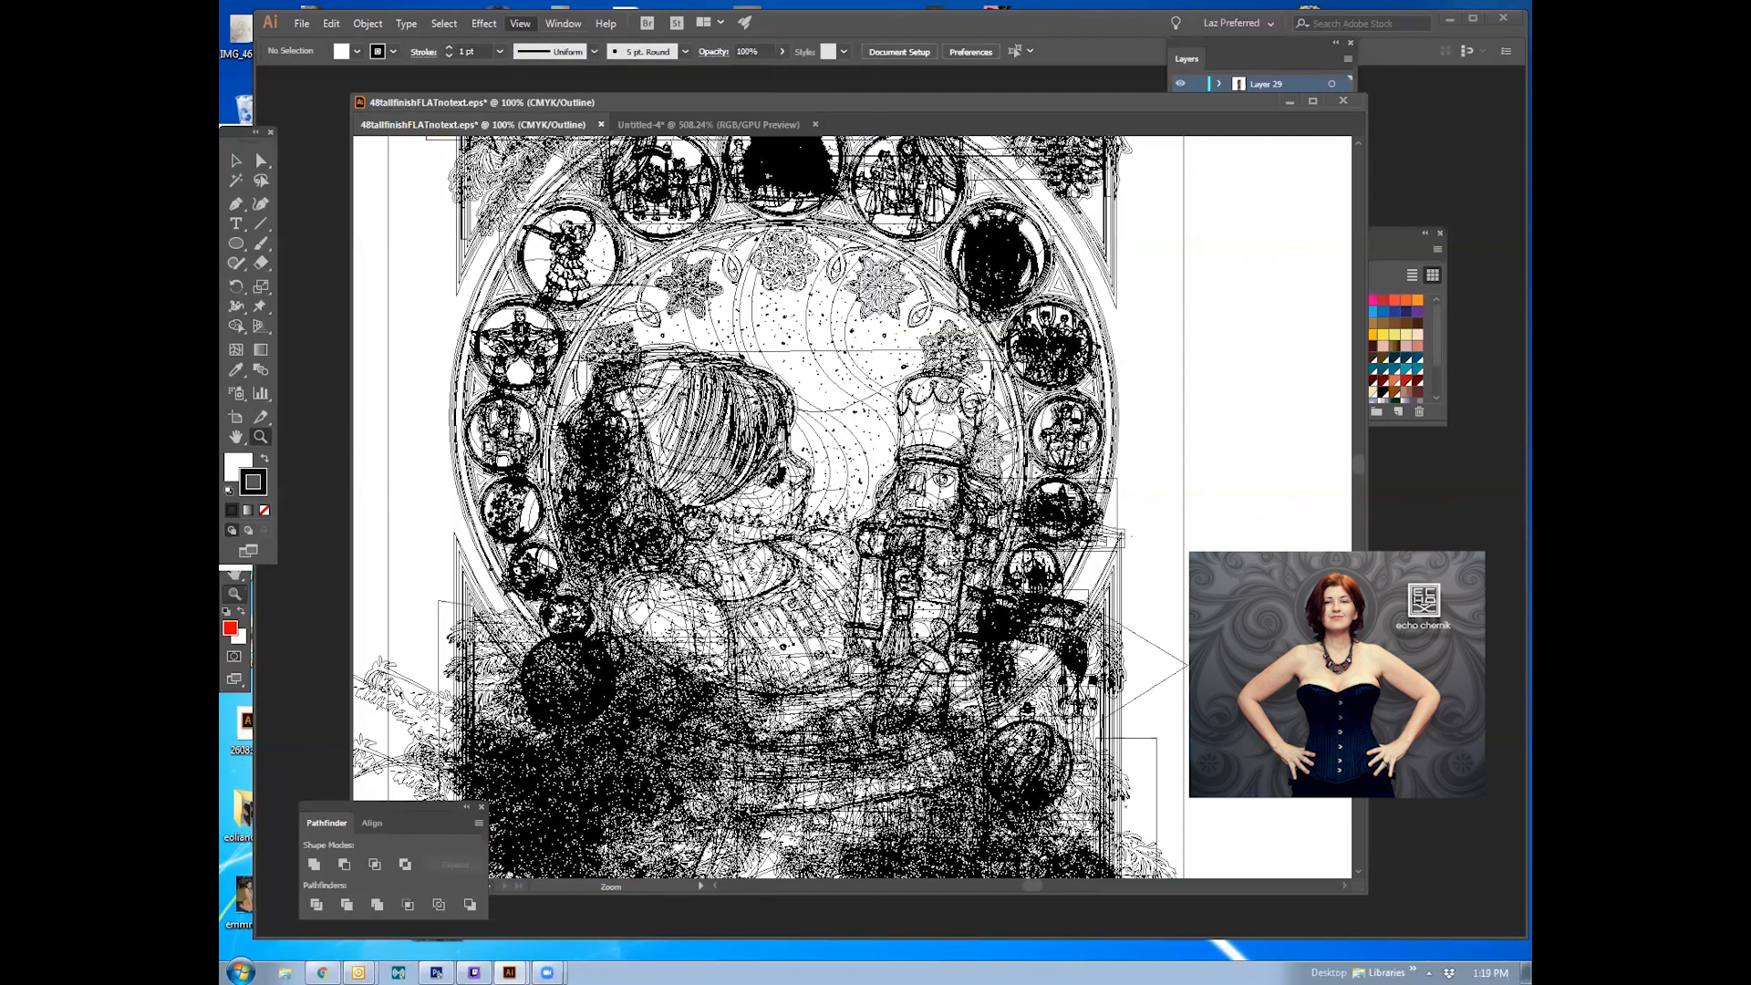
pyautogui.moveTo(729, 307); pyautogui.dragTo(611, 436)
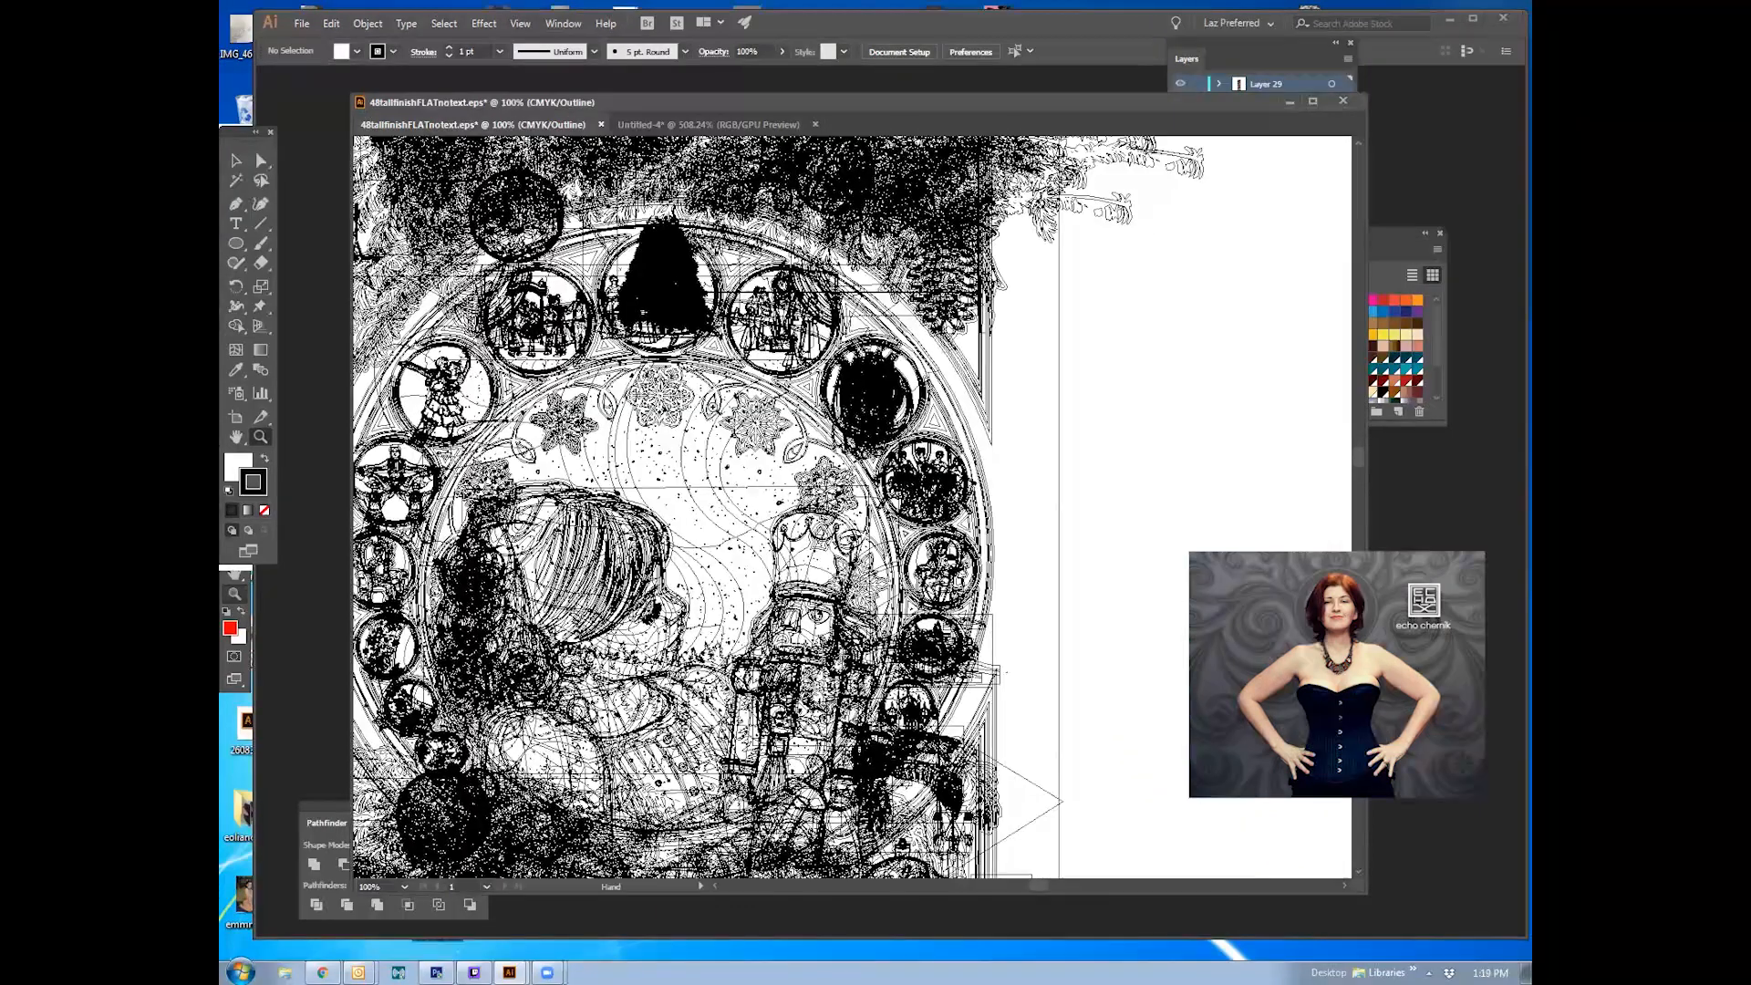
pyautogui.moveTo(629, 376); pyautogui.dragTo(946, 522)
pyautogui.moveTo(861, 430); pyautogui.dragTo(878, 436)
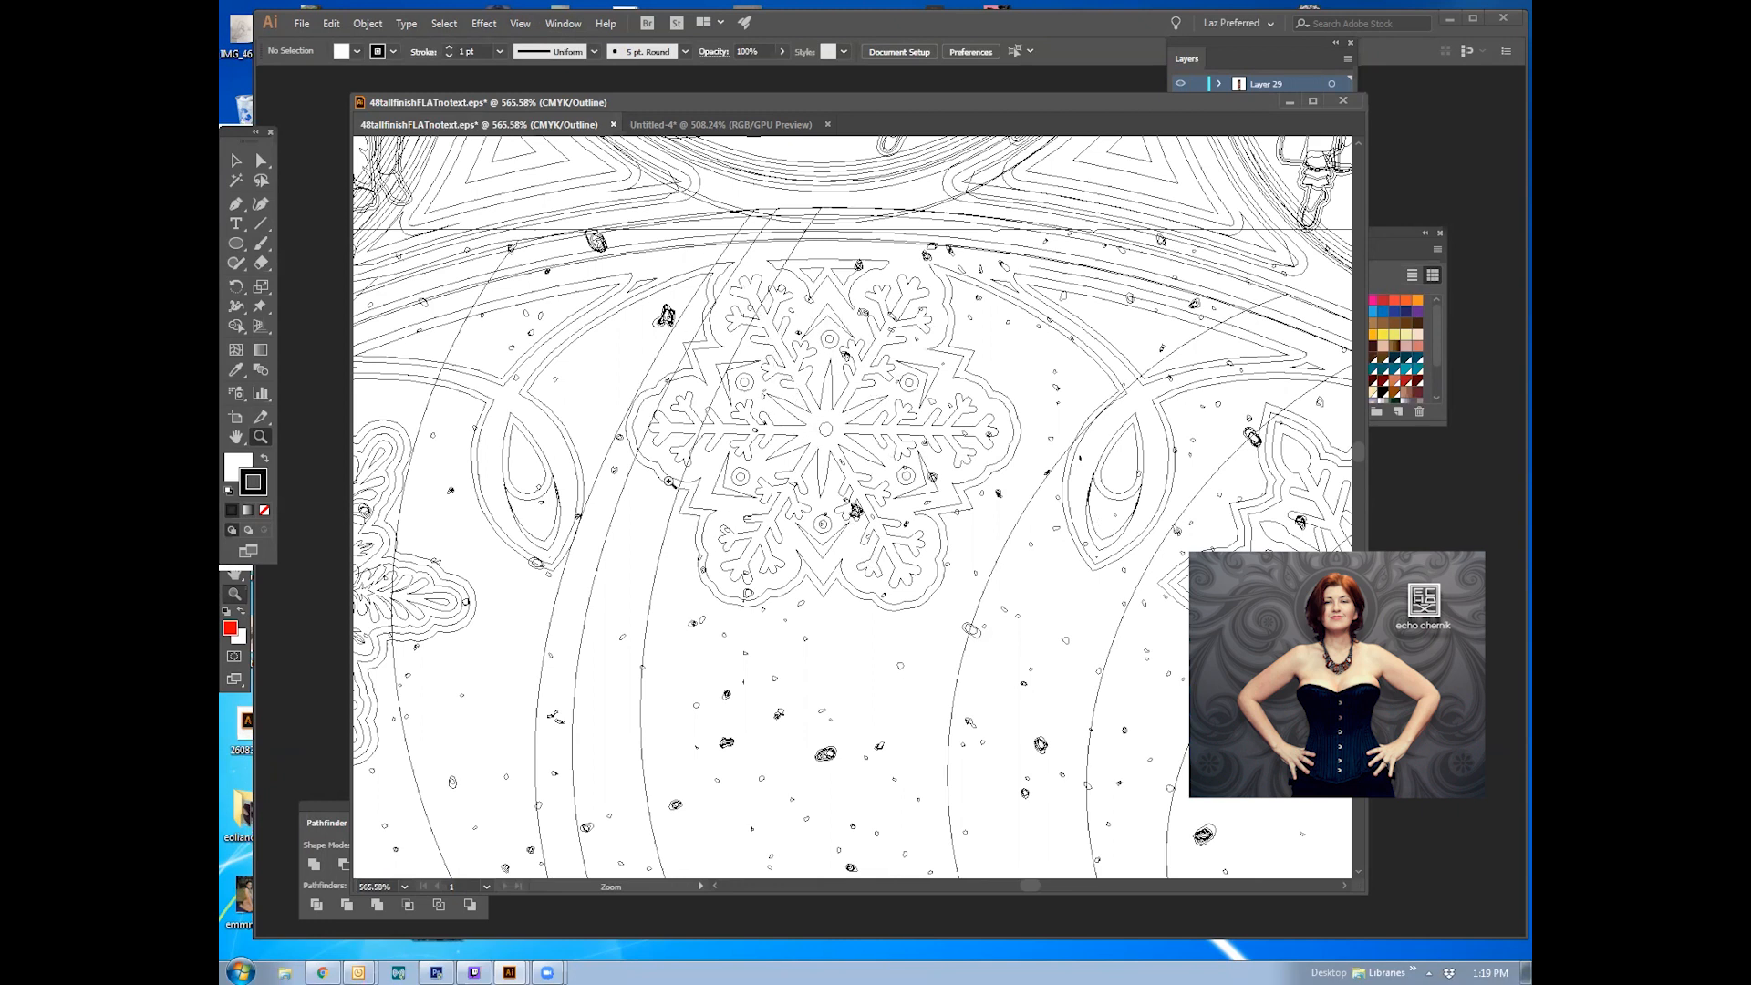
# Step: Return the illustration to Preview mode and move the white snowflake off its black backing onto the open sky
pyautogui.click(260, 160)
pyautogui.click(515, 24)
pyautogui.click(566, 42)
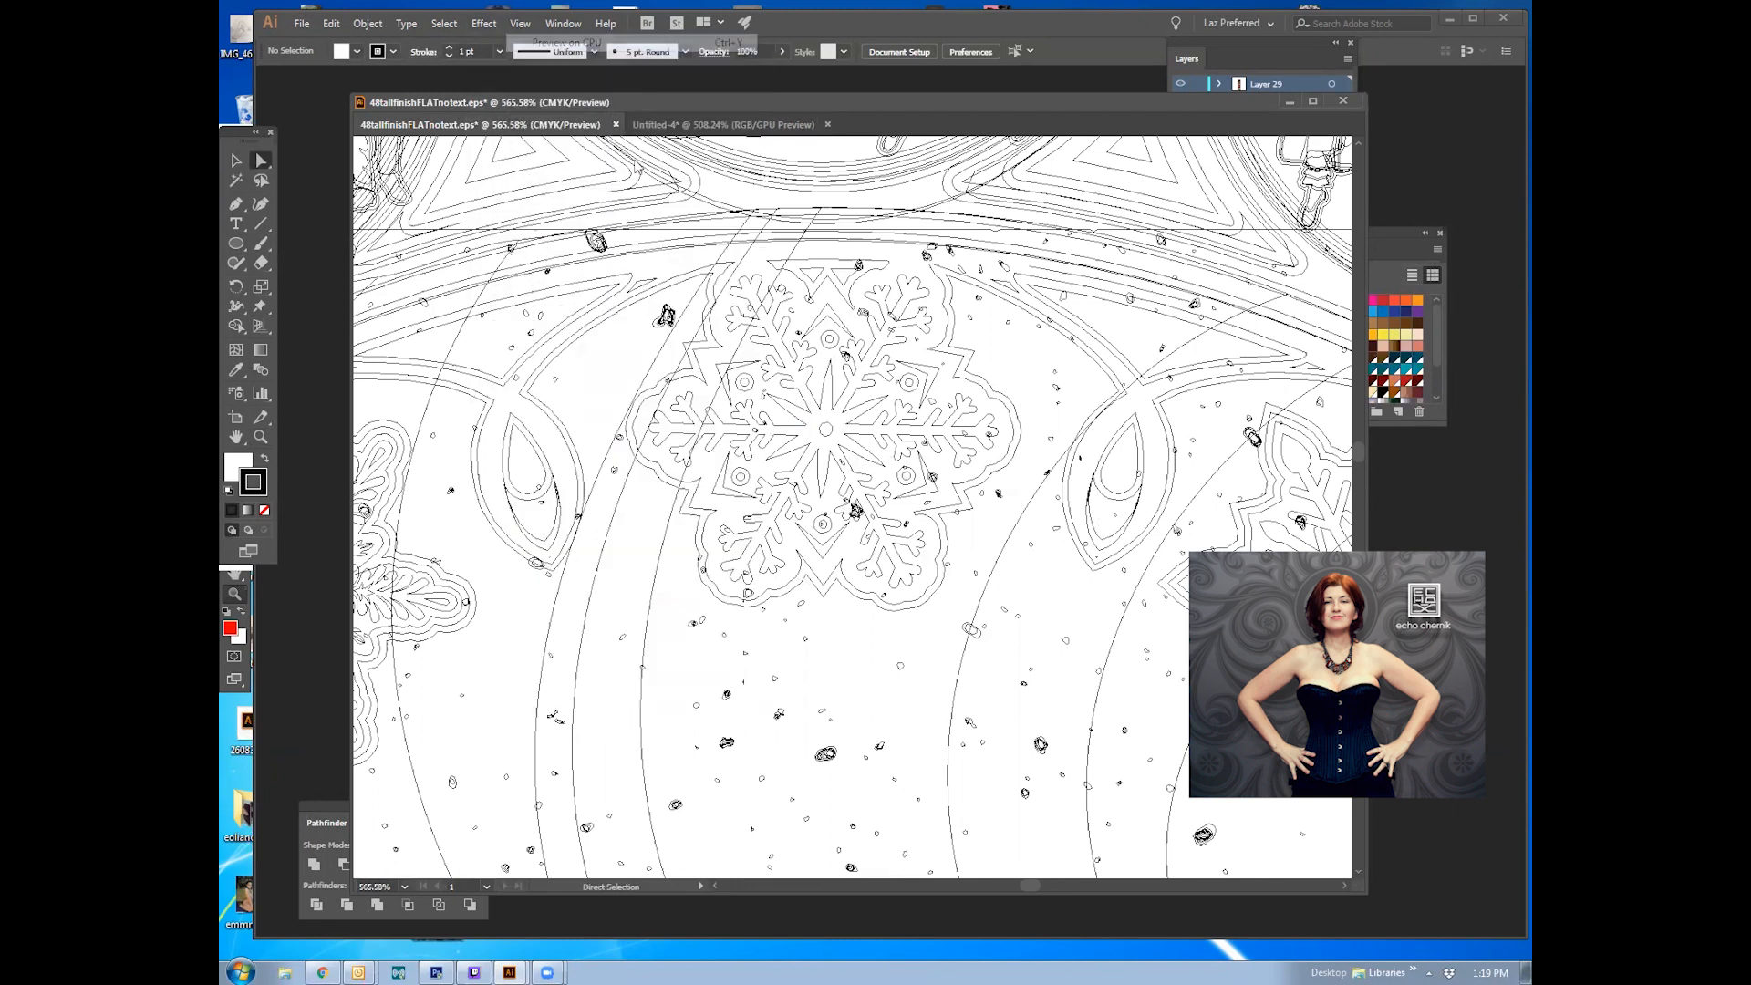
pyautogui.moveTo(824, 427); pyautogui.dragTo(1036, 475)
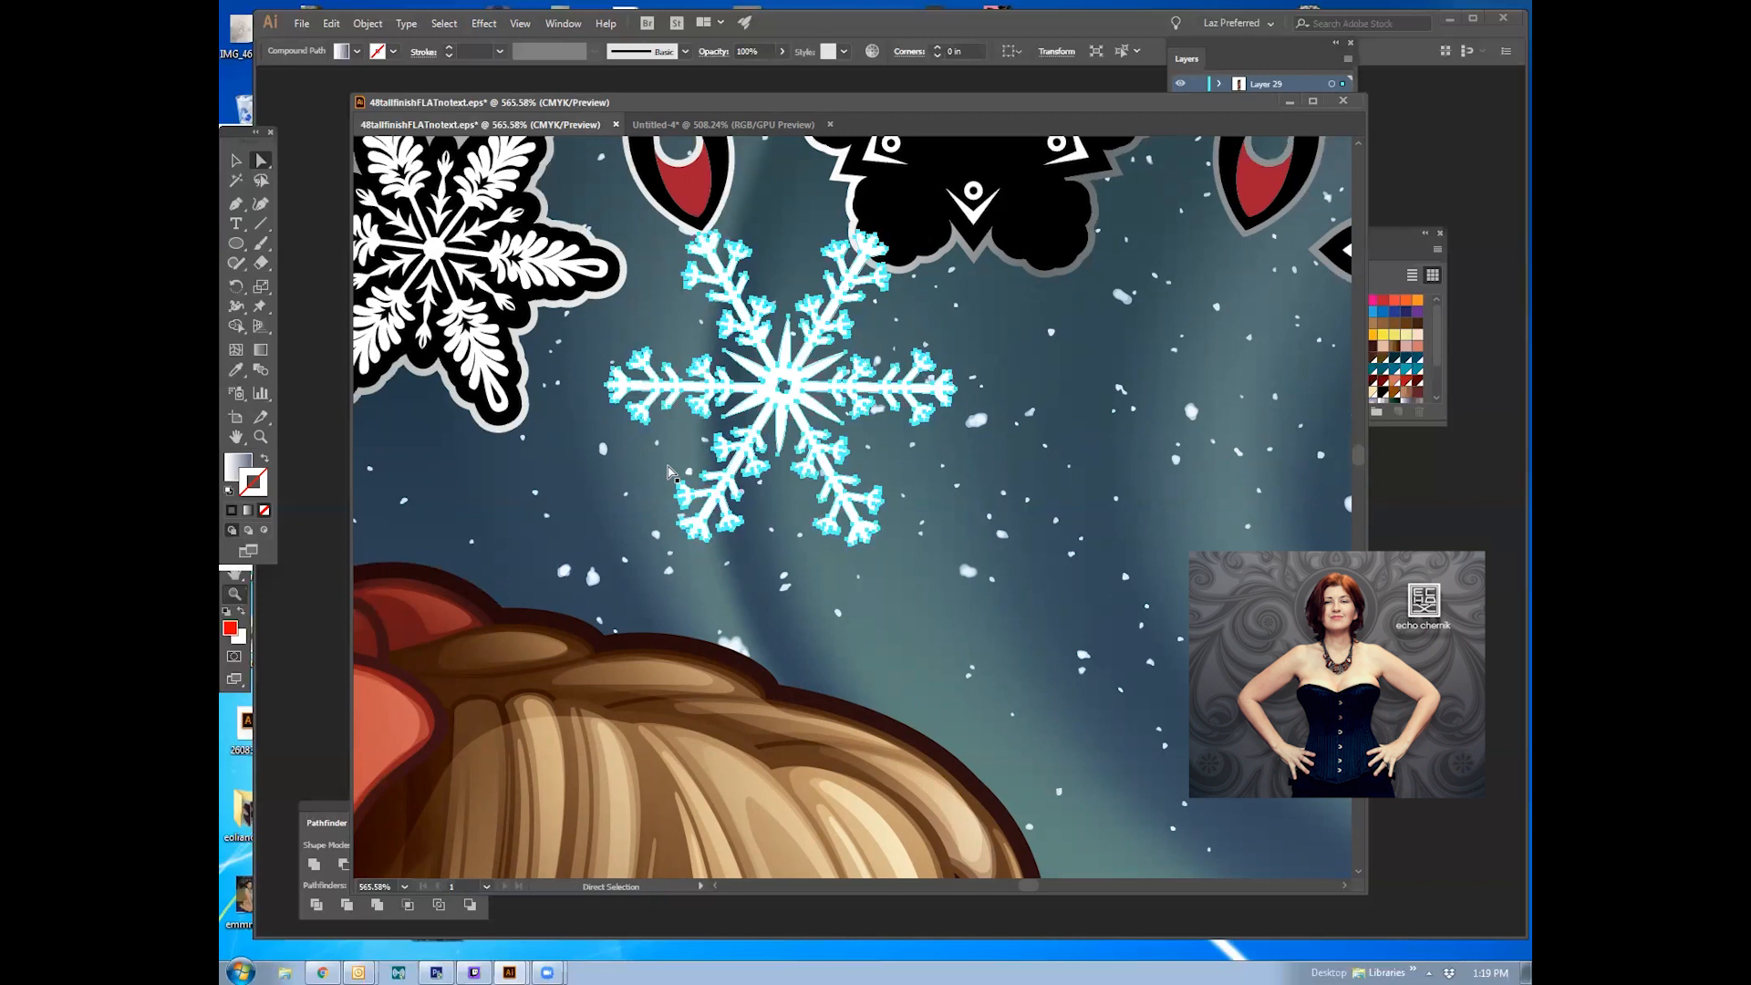
# Step: Paint a wavy vertical Paintbrush stroke on the sky to the right of the moved snowflake
pyautogui.click(261, 242)
pyautogui.moveTo(1063, 353)
pyautogui.mouseDown()
pyautogui.moveTo(1076, 449)
pyautogui.moveTo(1124, 539)
pyautogui.moveTo(1012, 623)
pyautogui.moveTo(1065, 664)
pyautogui.mouseUp()
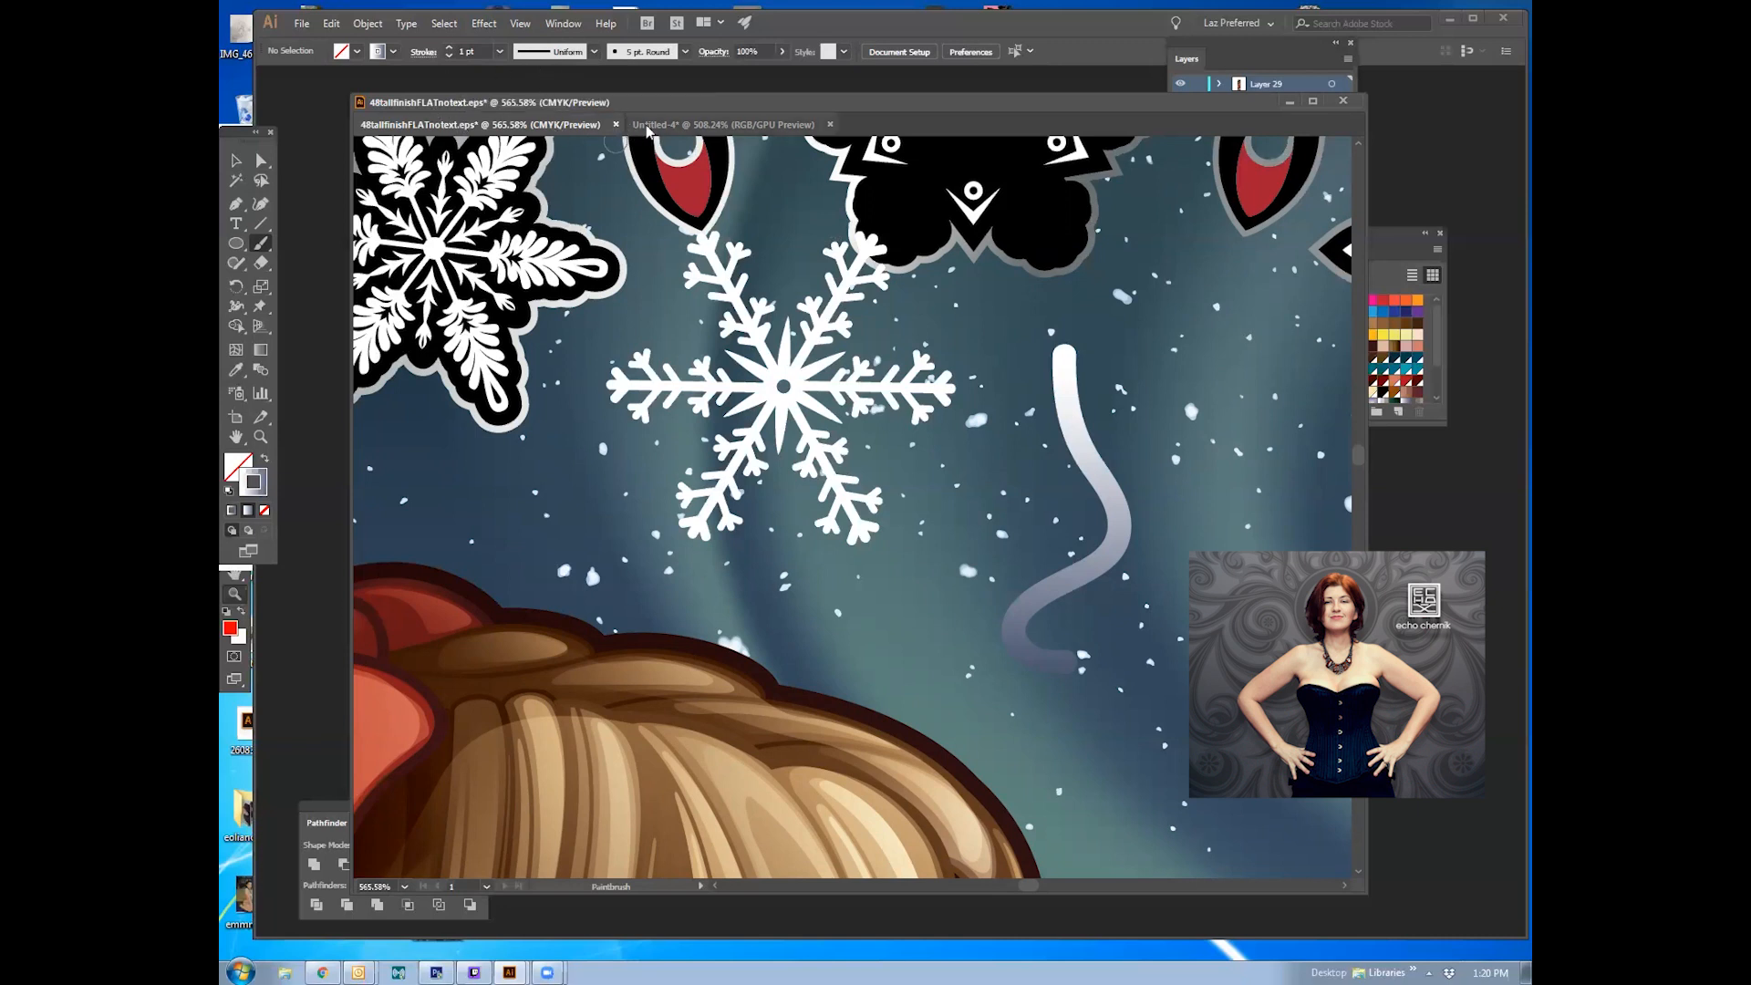
# Step: Delete the reshaped red circle from the Untitled-4 document and close that document
pyautogui.click(708, 131)
pyautogui.press('v')
pyautogui.click(723, 281)
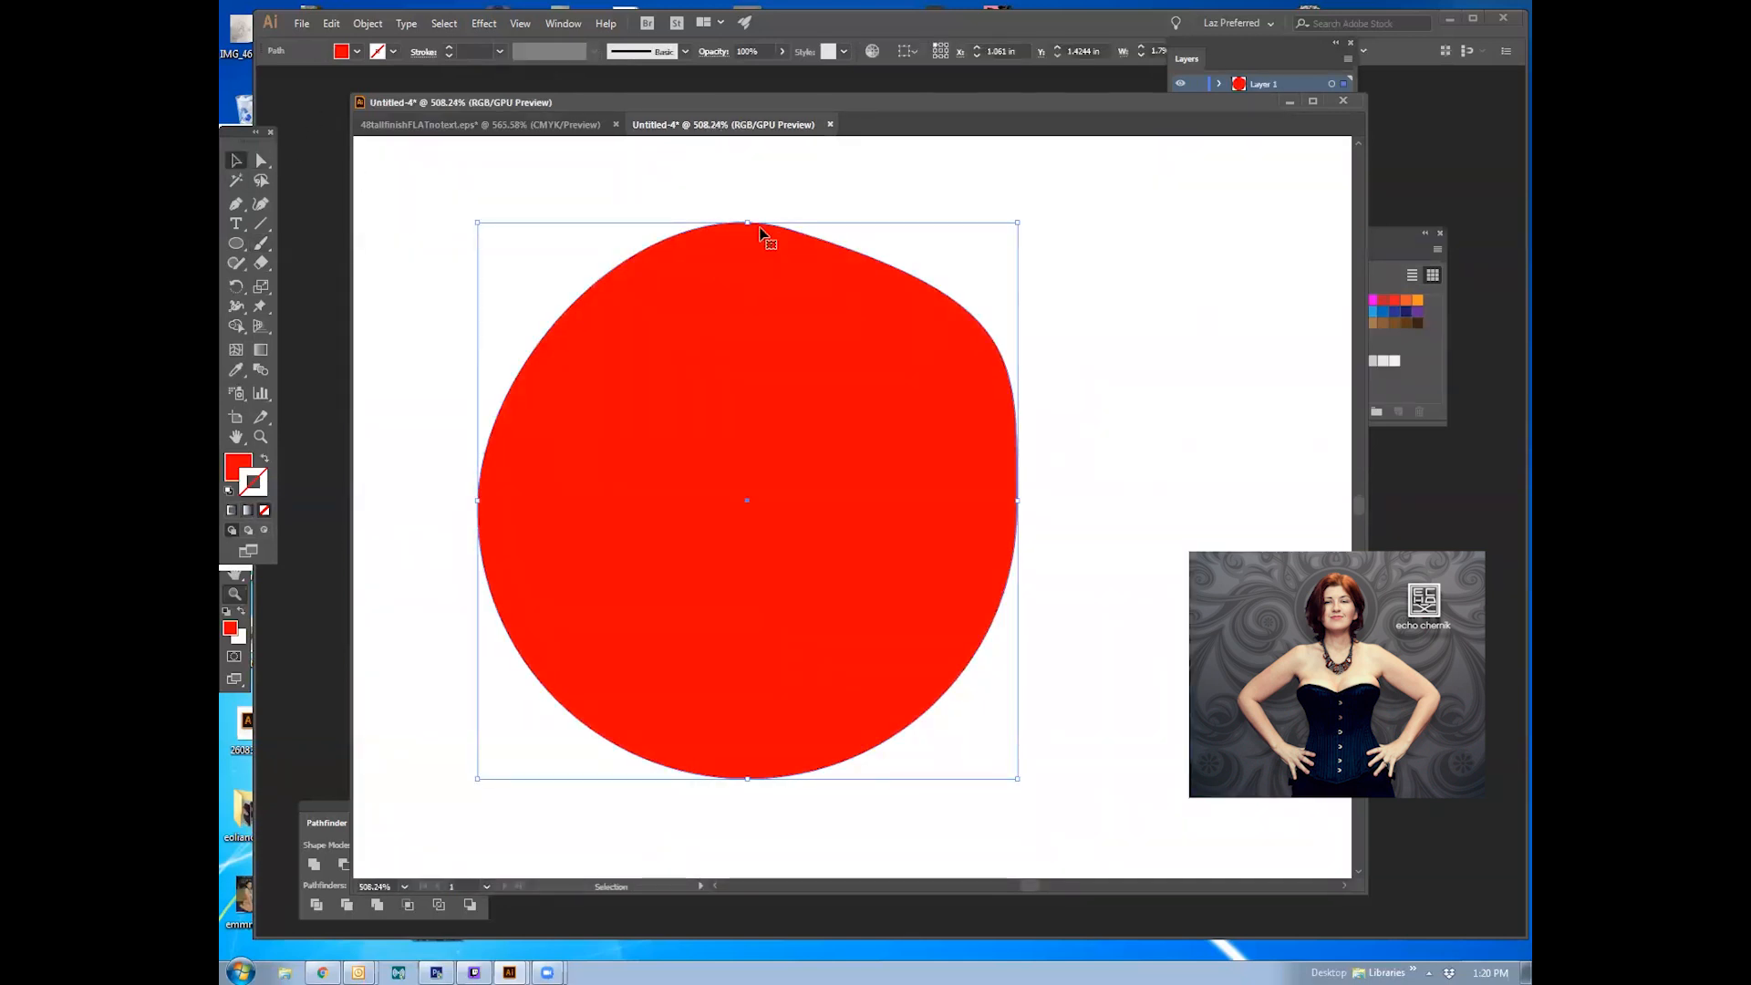
pyautogui.press('Delete')
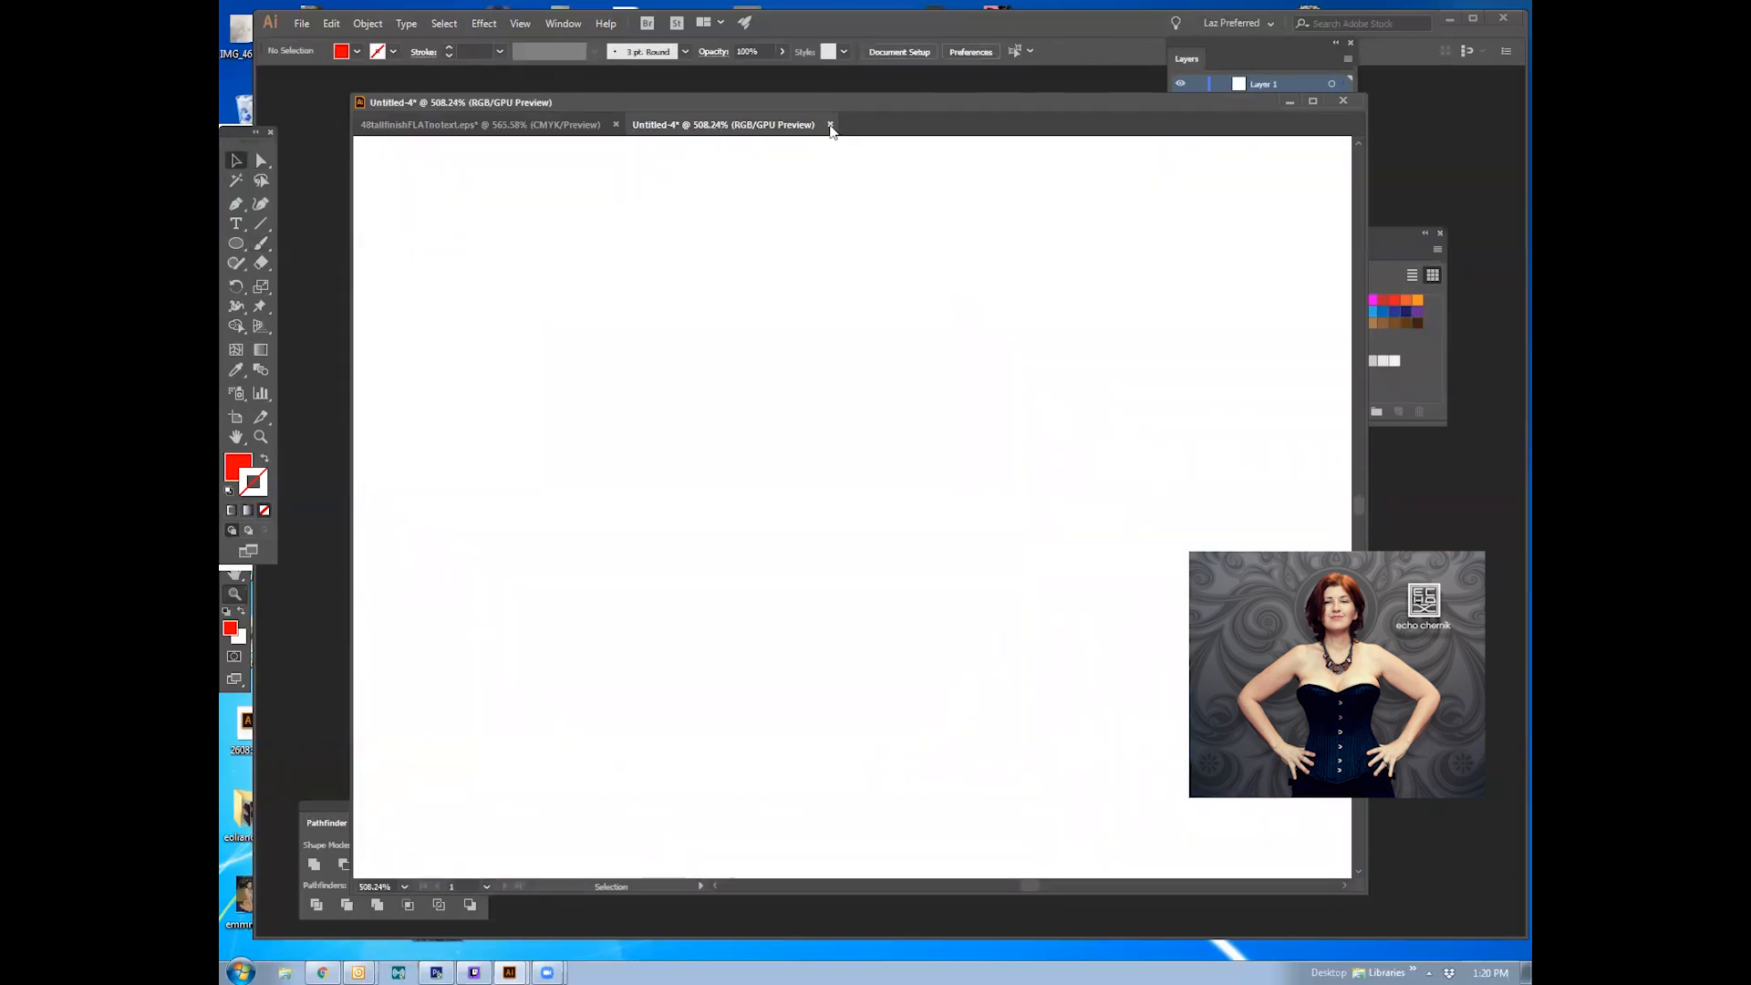
pyautogui.click(830, 124)
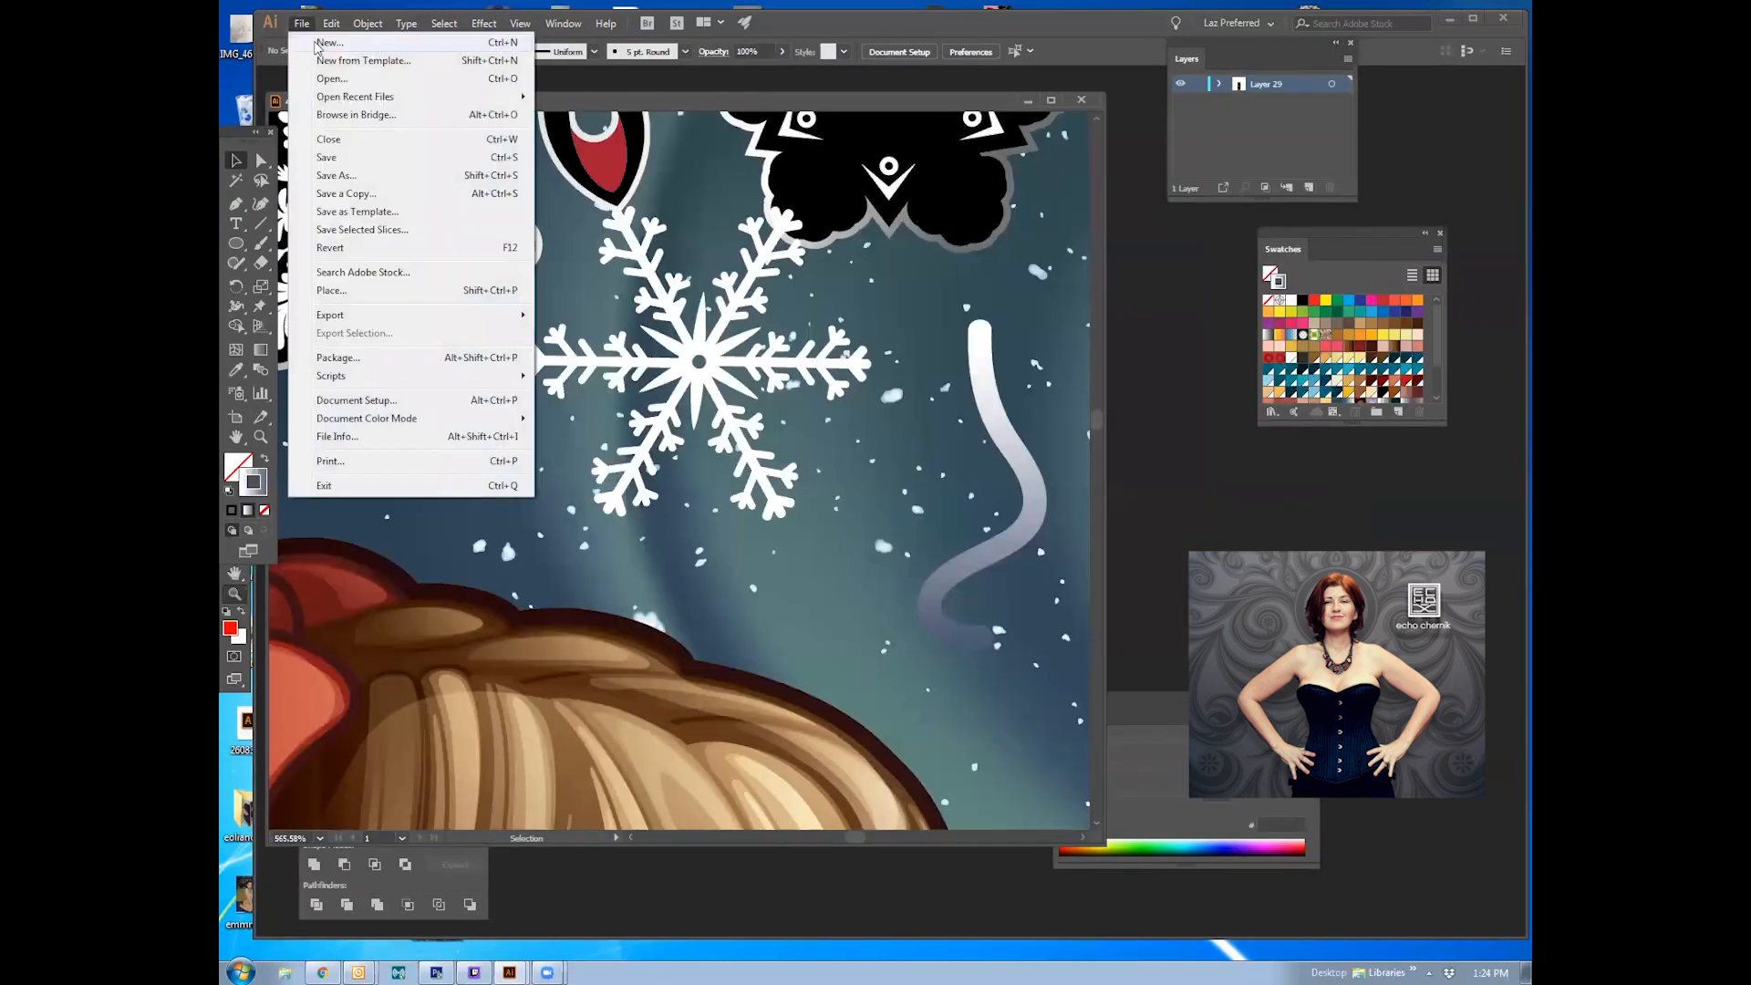
# Step: Create a new portrait document 5 in wide and 7 in high with one artboard, using inches as the unit
pyautogui.click(324, 43)
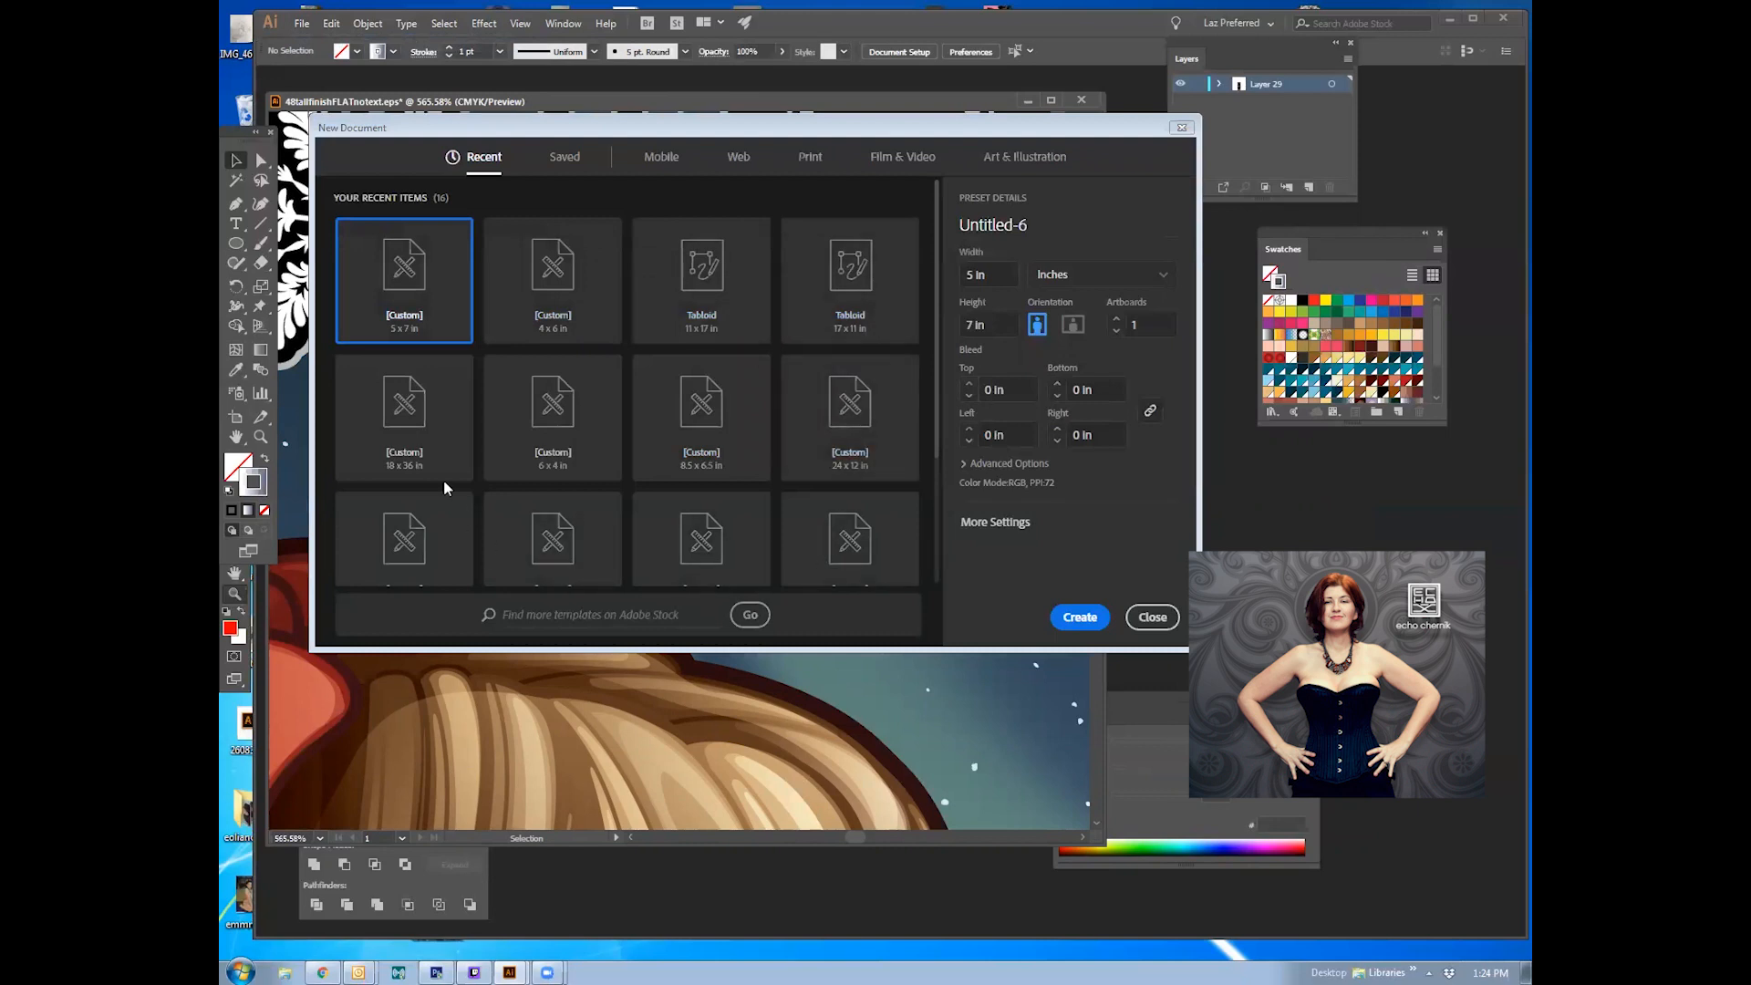
pyautogui.scroll(-2, 772, 419)
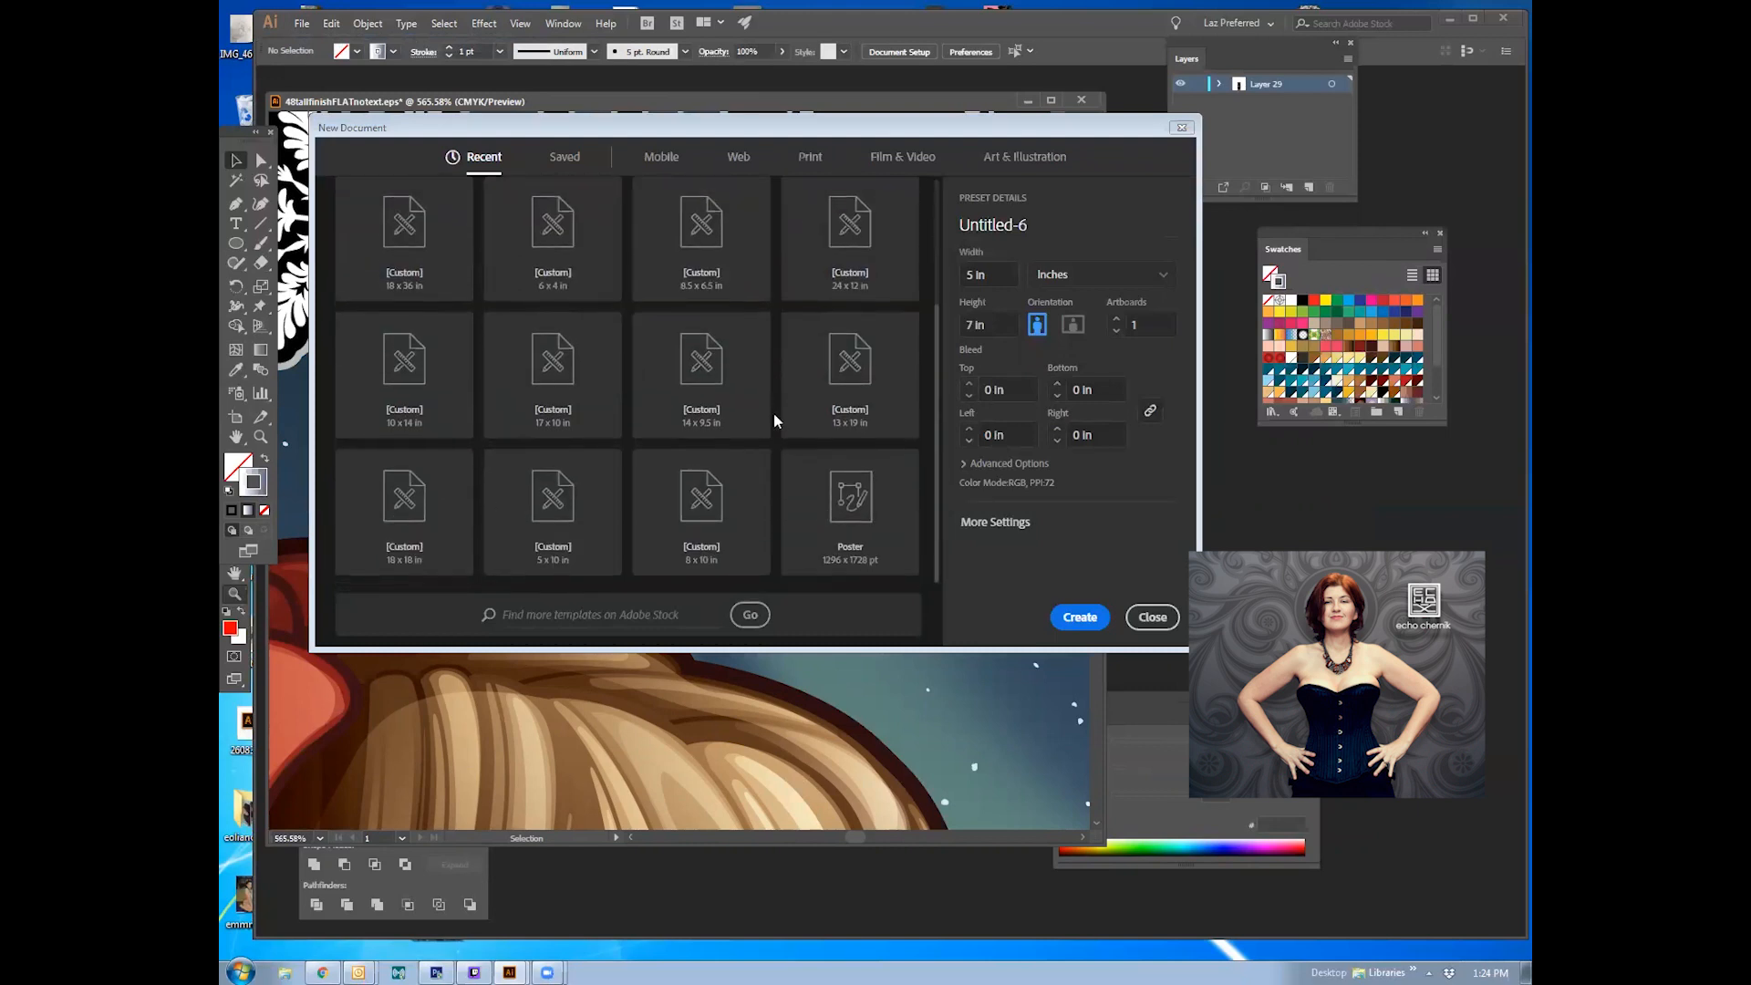
pyautogui.scroll(3, 818, 434)
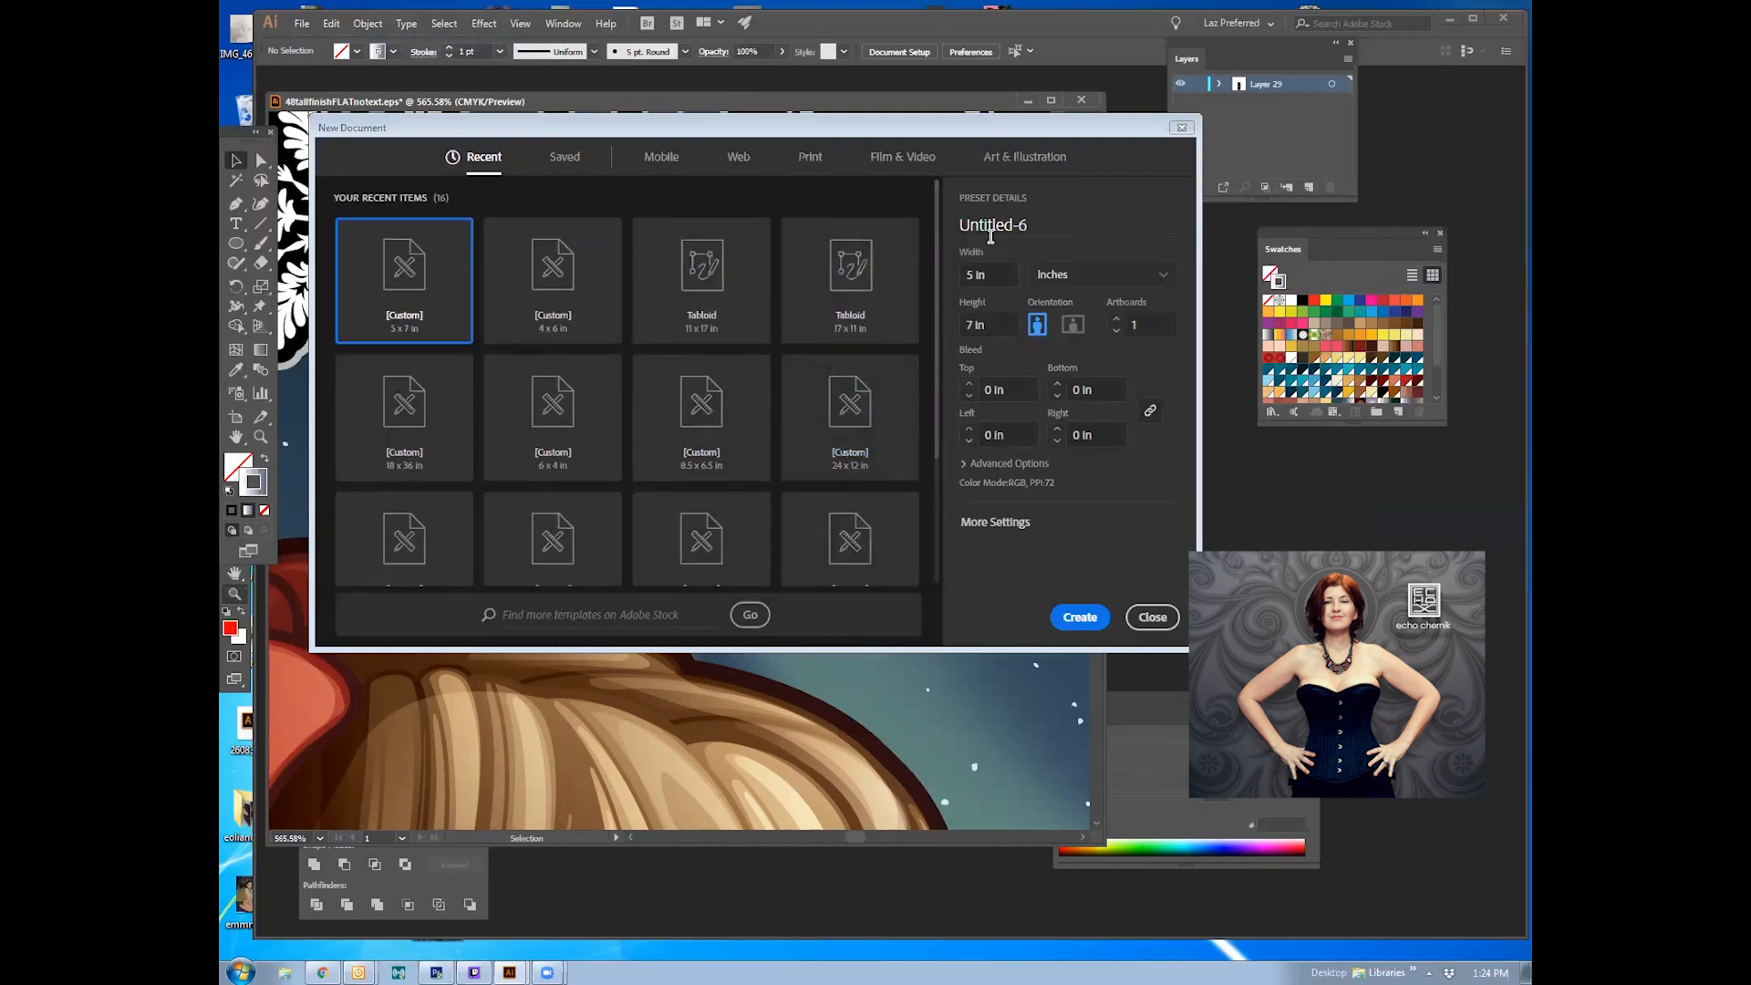
pyautogui.click(1003, 278)
pyautogui.click(999, 328)
pyautogui.click(1081, 278)
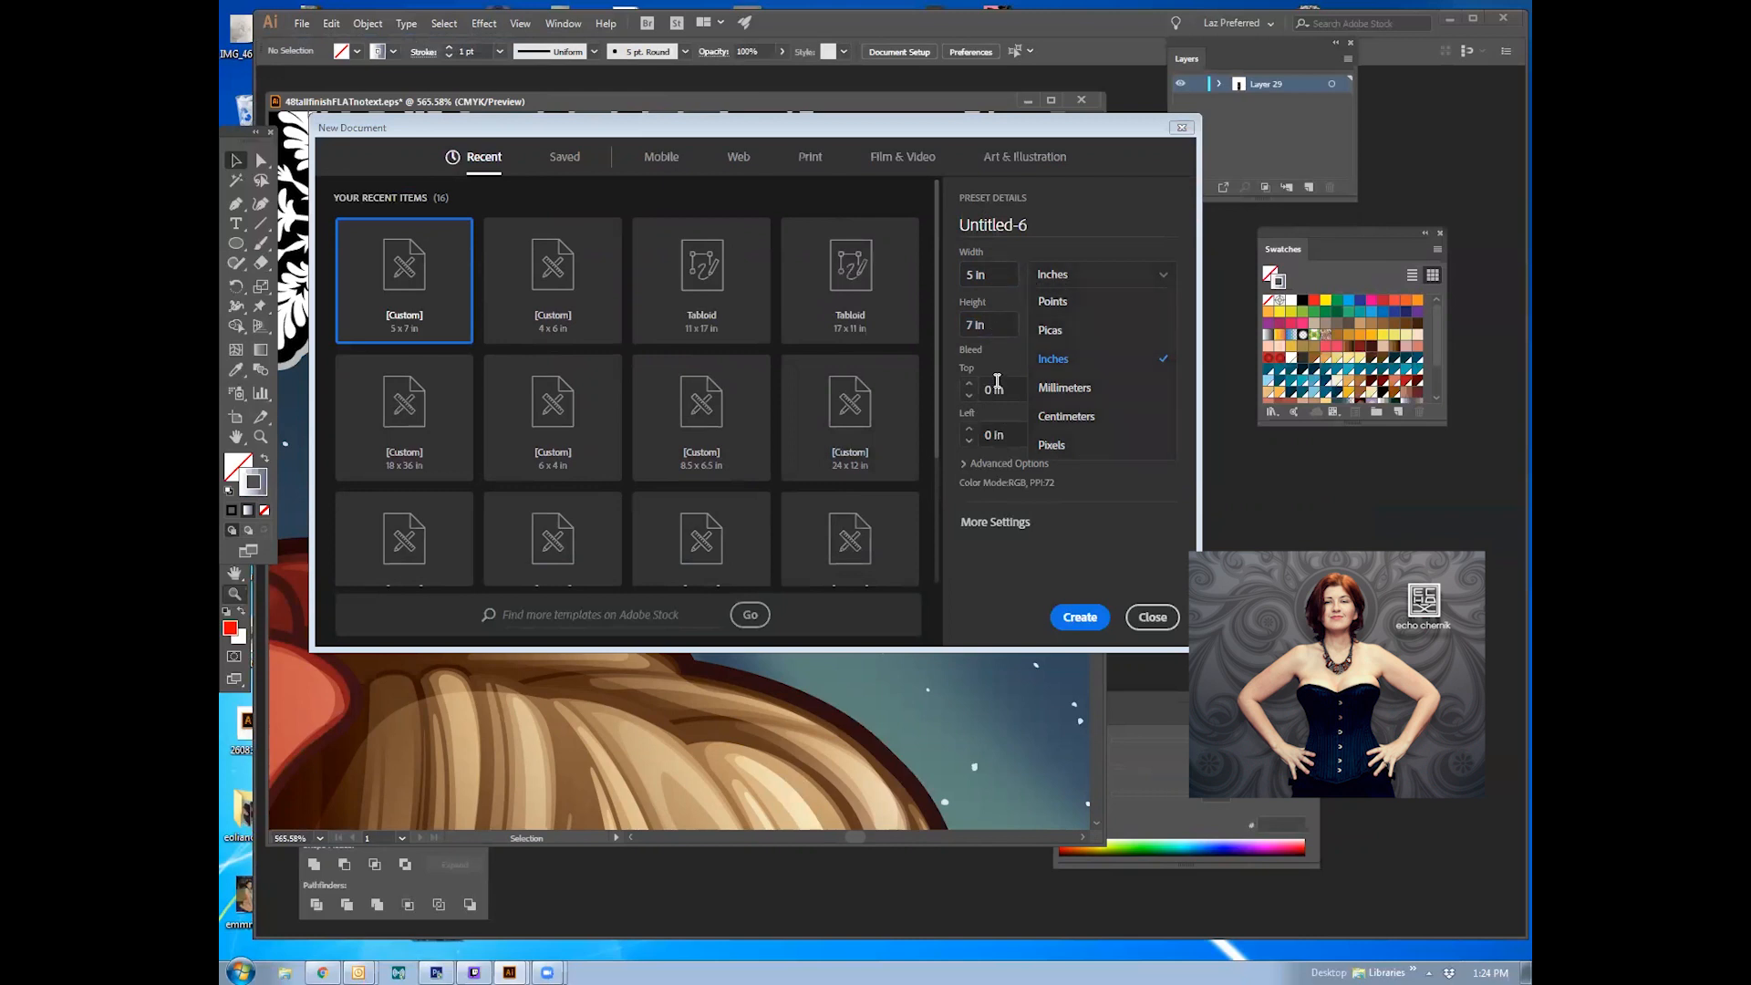
pyautogui.click(1119, 578)
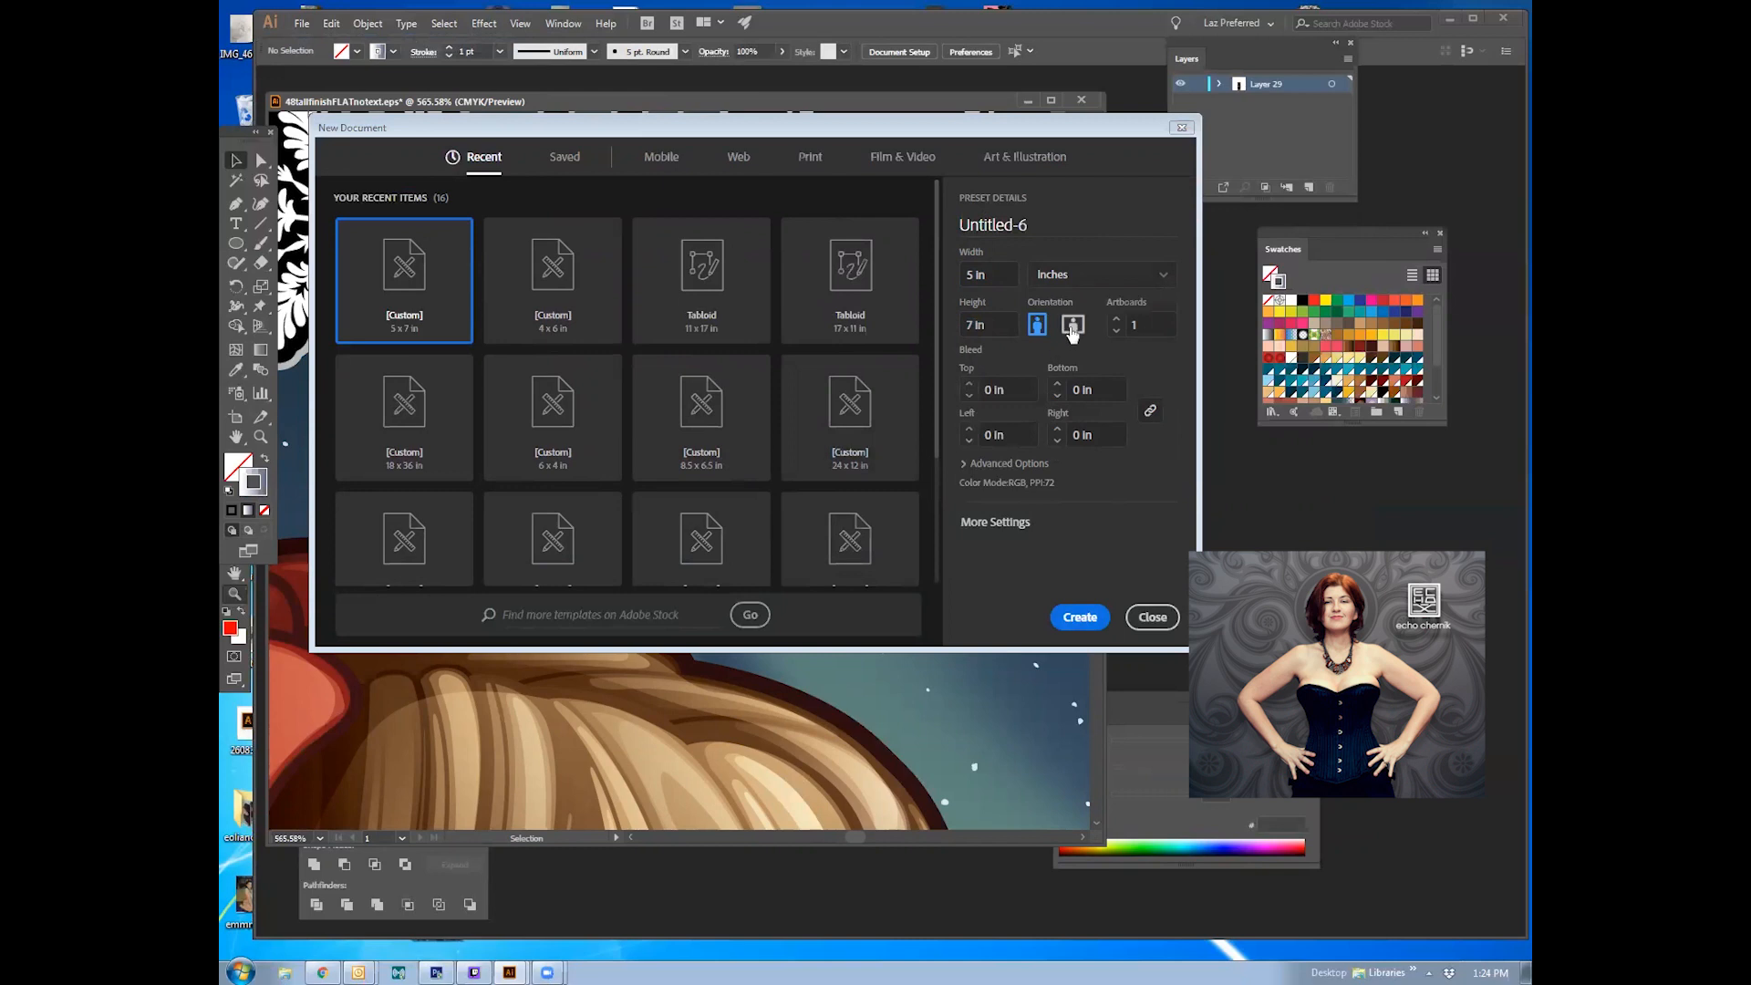
pyautogui.click(1072, 620)
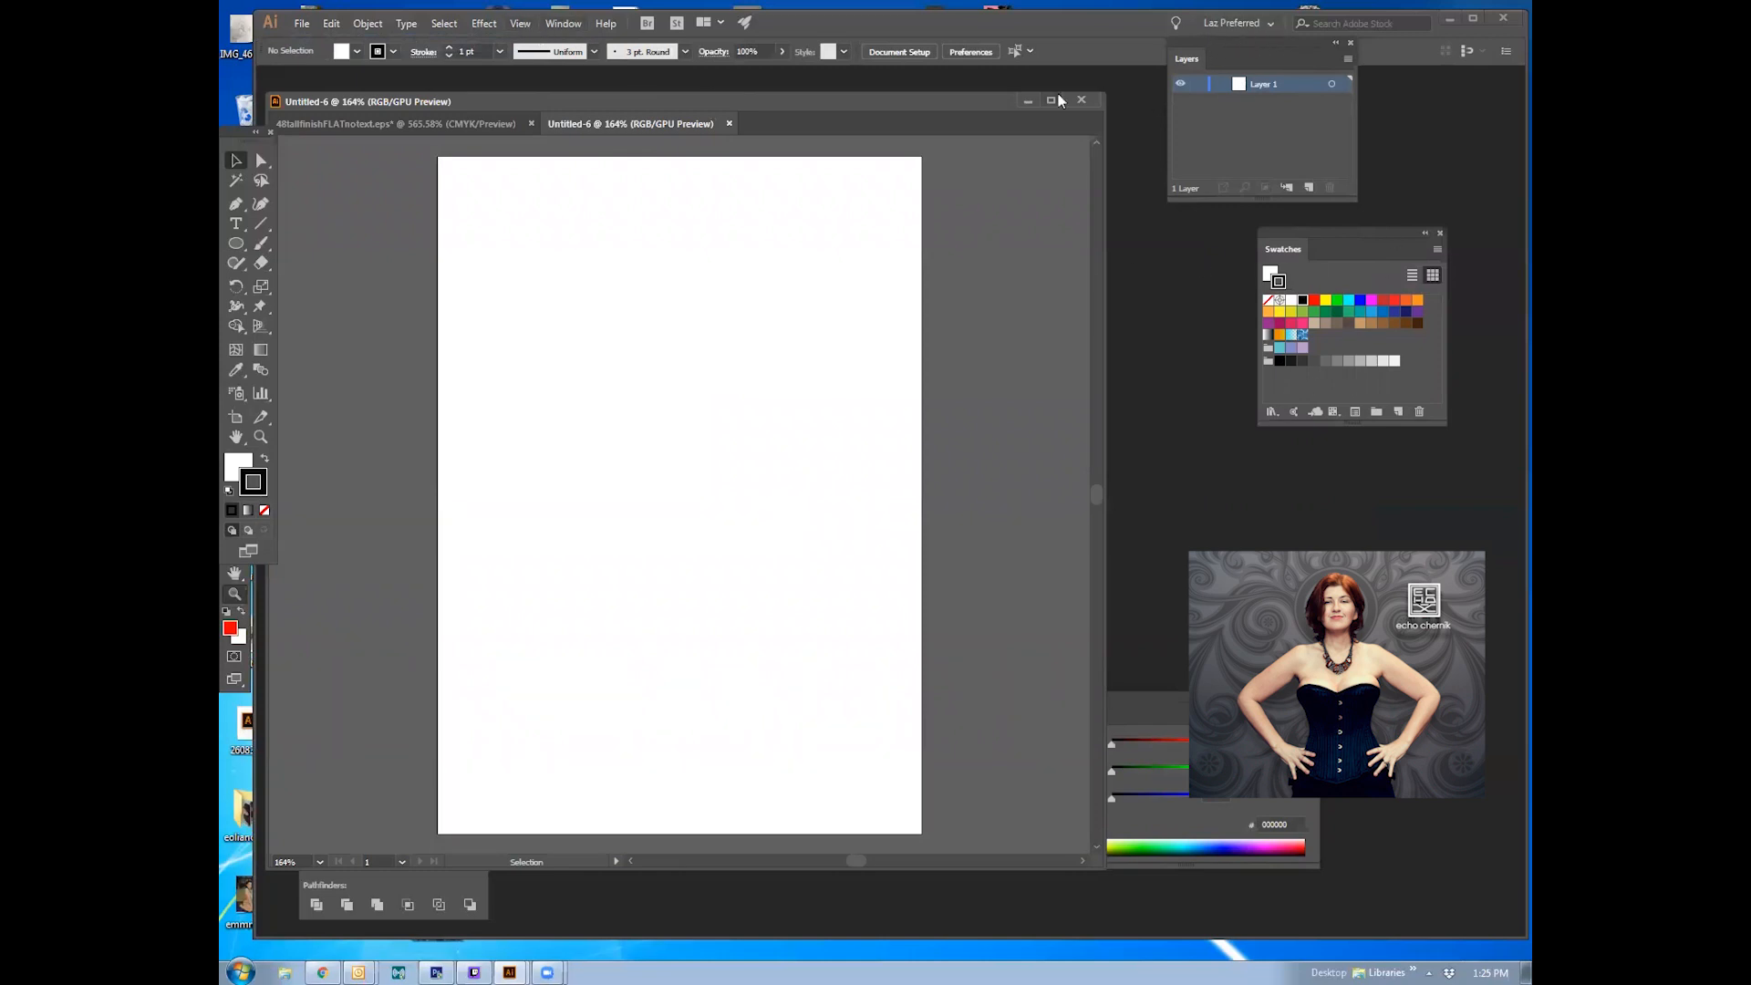
# Step: Stack the Layers and Color panels beside the artboard and narrow the Color panel to the width of the Layers panel
pyautogui.moveTo(1198, 51); pyautogui.dragTo(1012, 177)
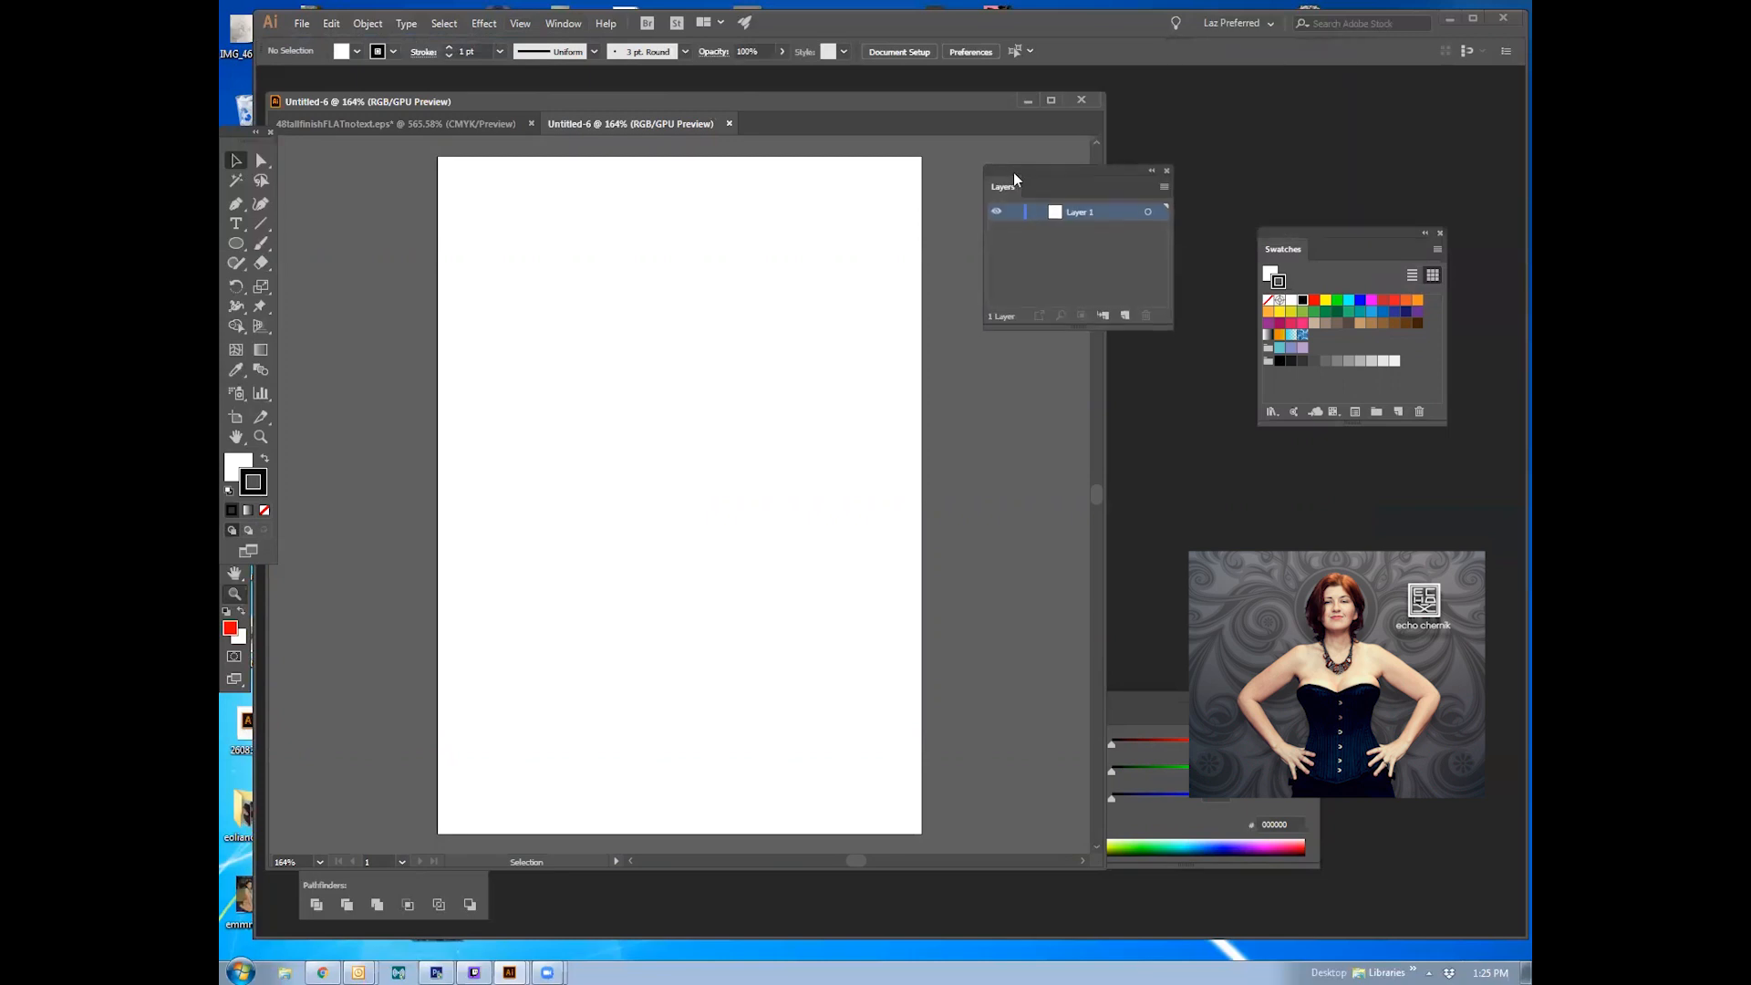
pyautogui.moveTo(1149, 698); pyautogui.dragTo(1079, 358)
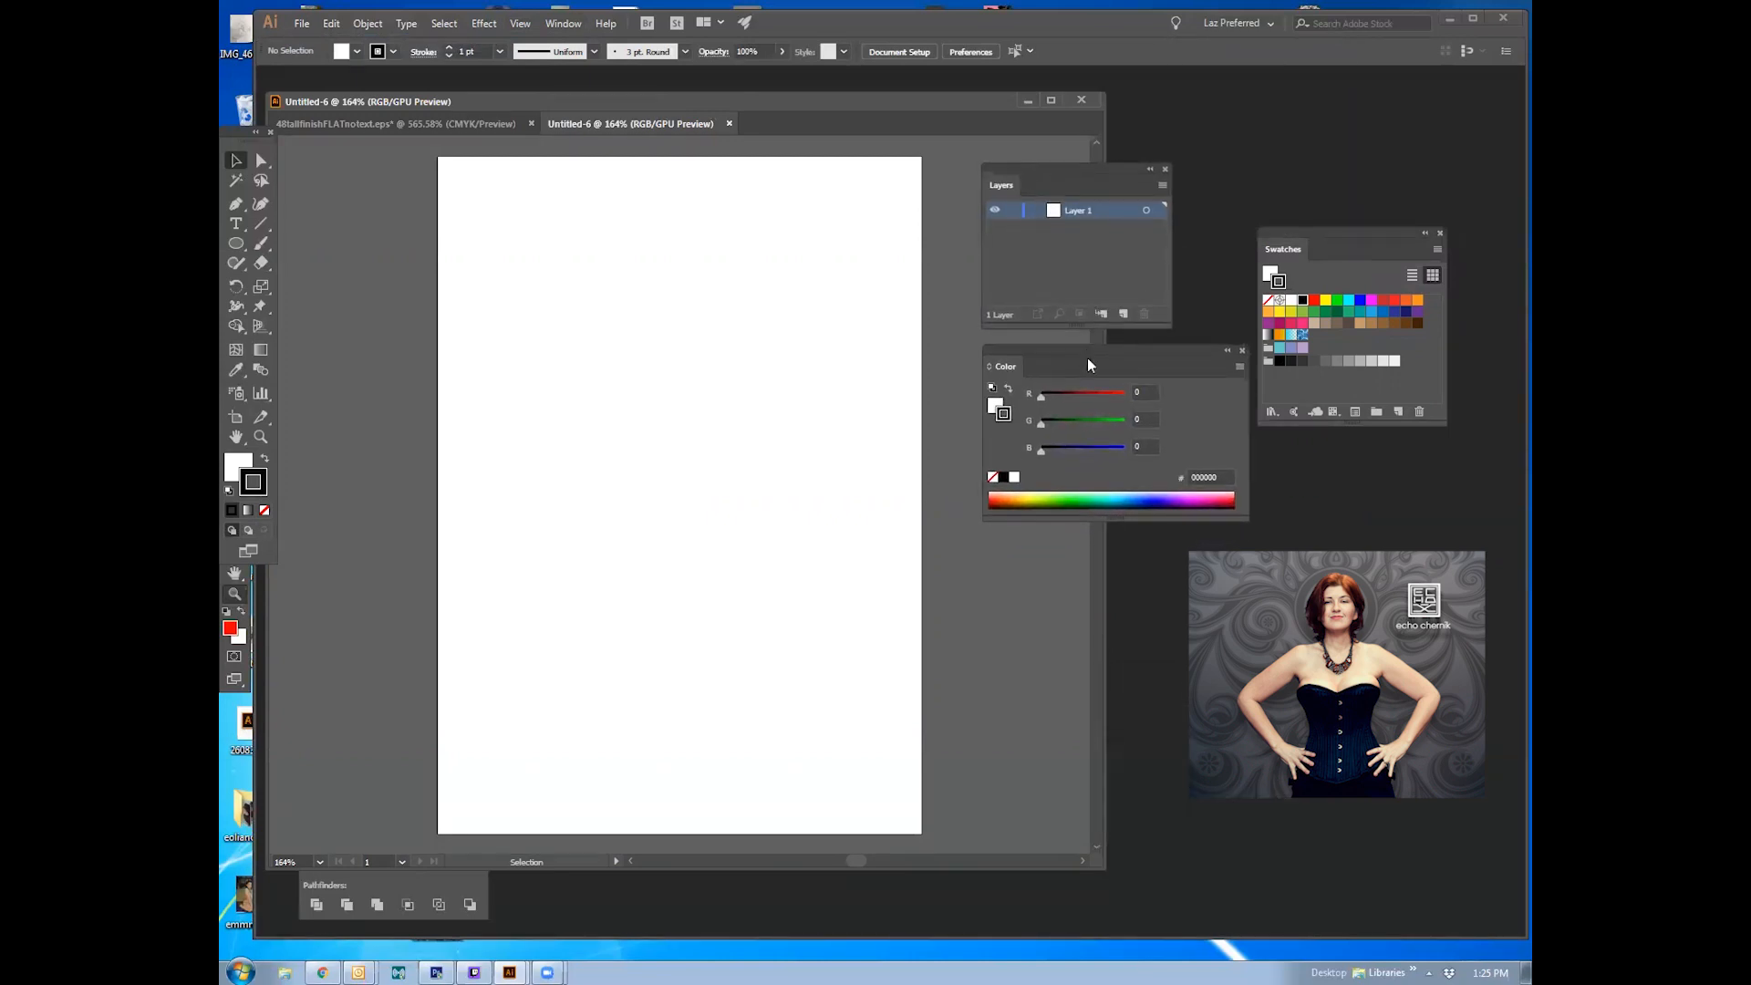
pyautogui.moveTo(1246, 518); pyautogui.dragTo(1171, 520)
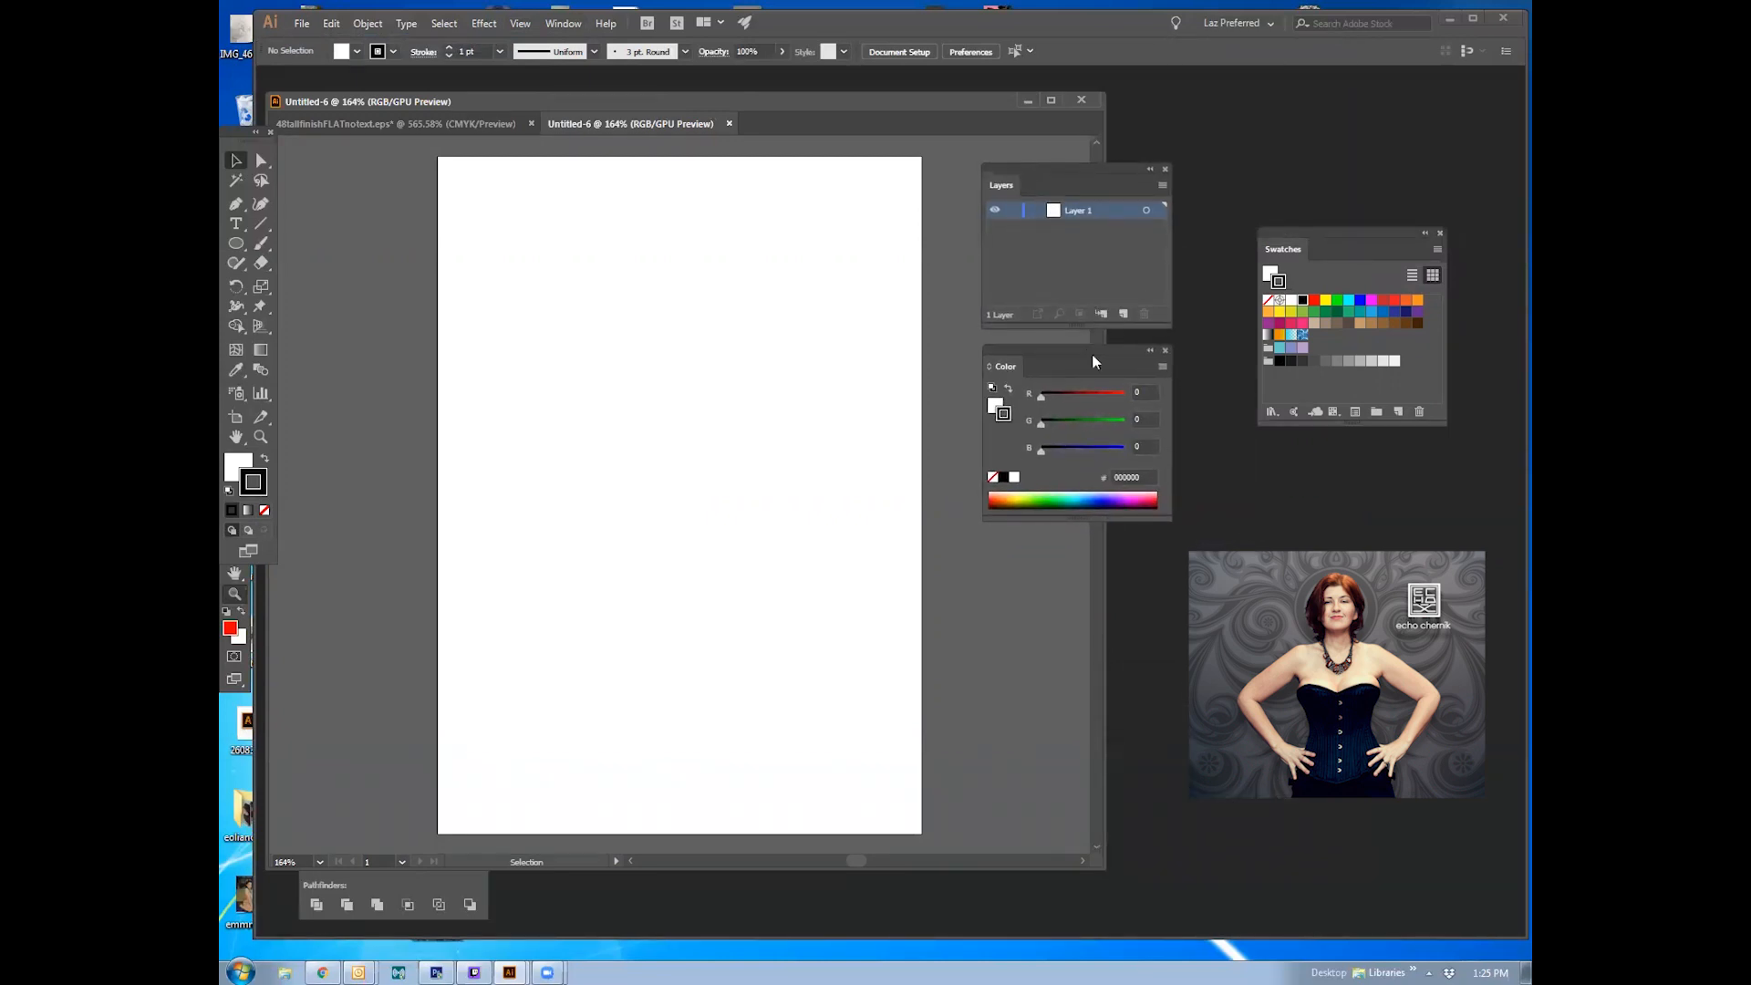
# Step: Close the floating Layers, Color and Swatches panels
pyautogui.click(1167, 170)
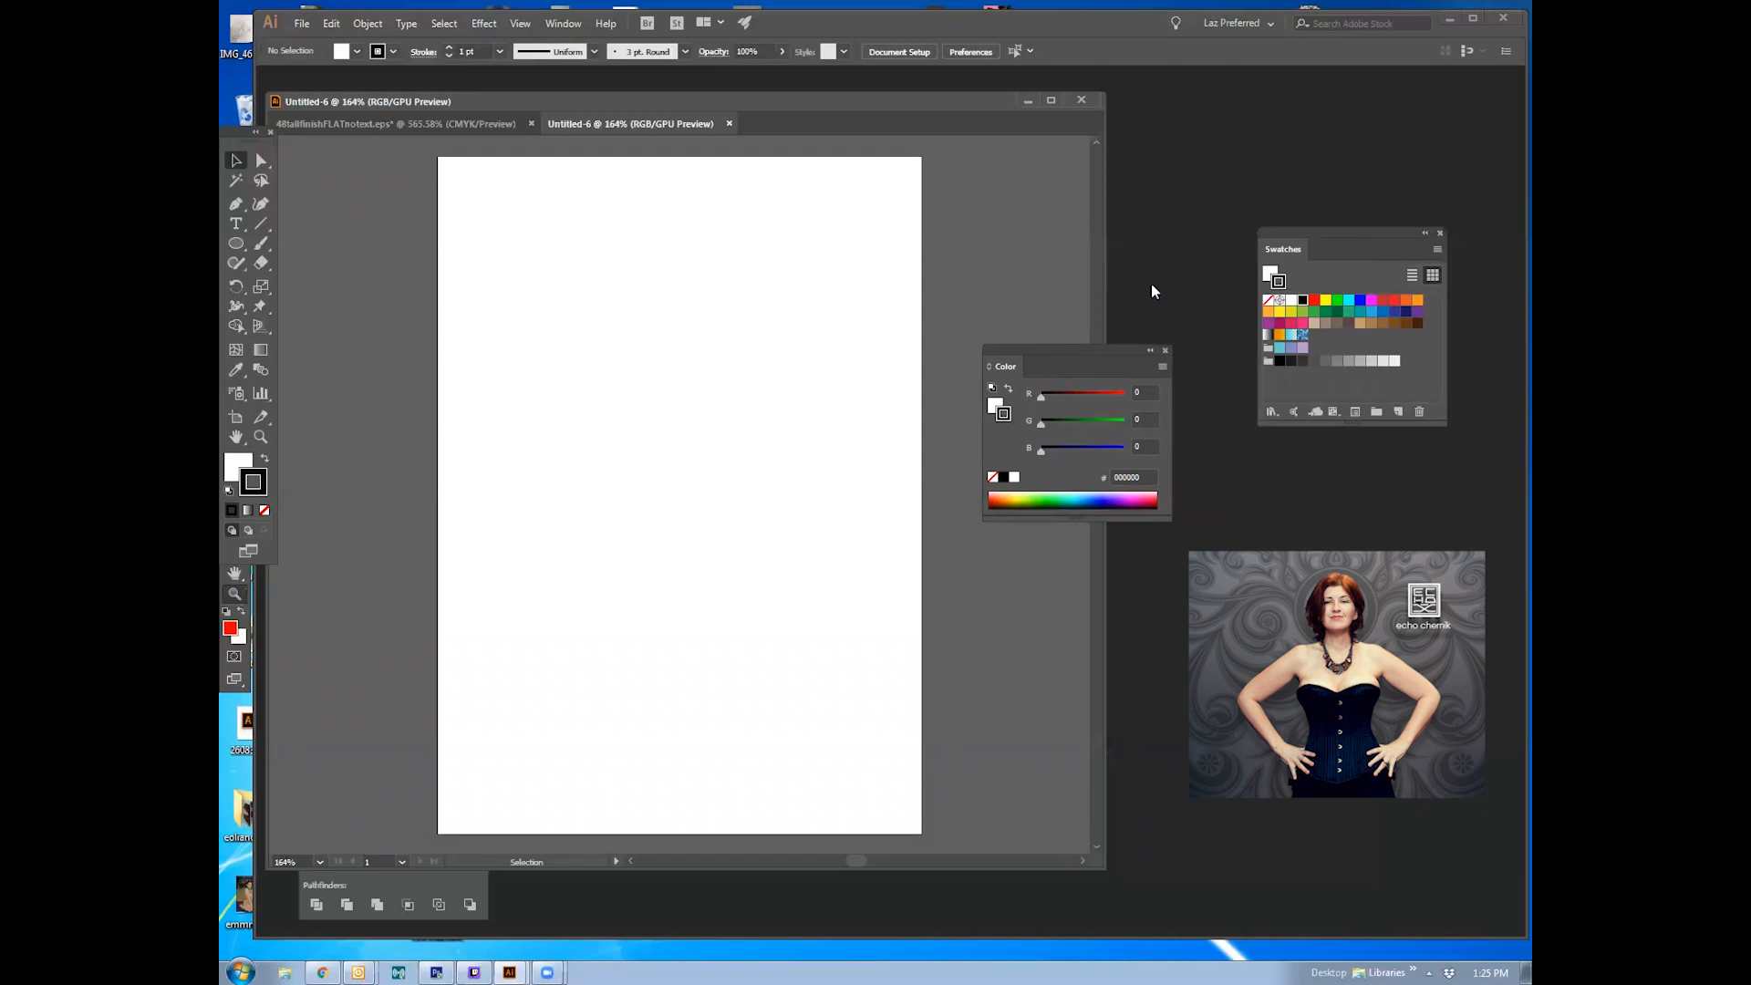
pyautogui.click(1164, 350)
pyautogui.click(1440, 233)
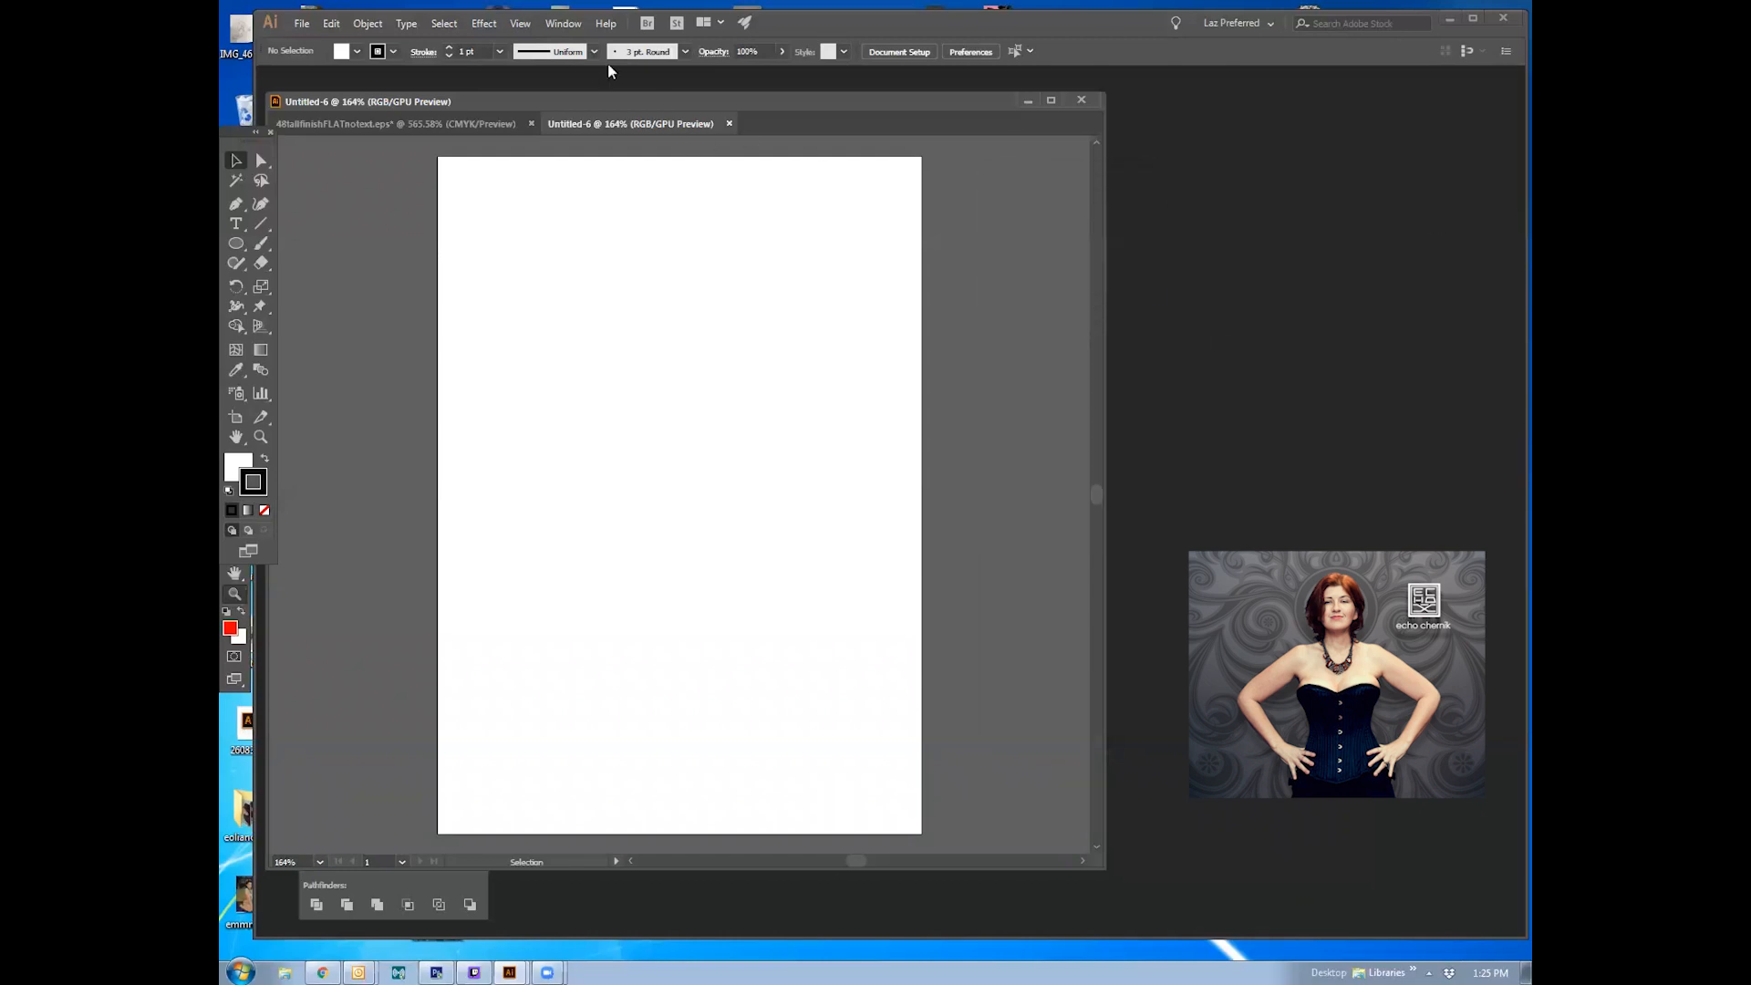
# Step: Reopen the Layers and Swatches panels and stack them one above the other close to the artboard
pyautogui.click(557, 26)
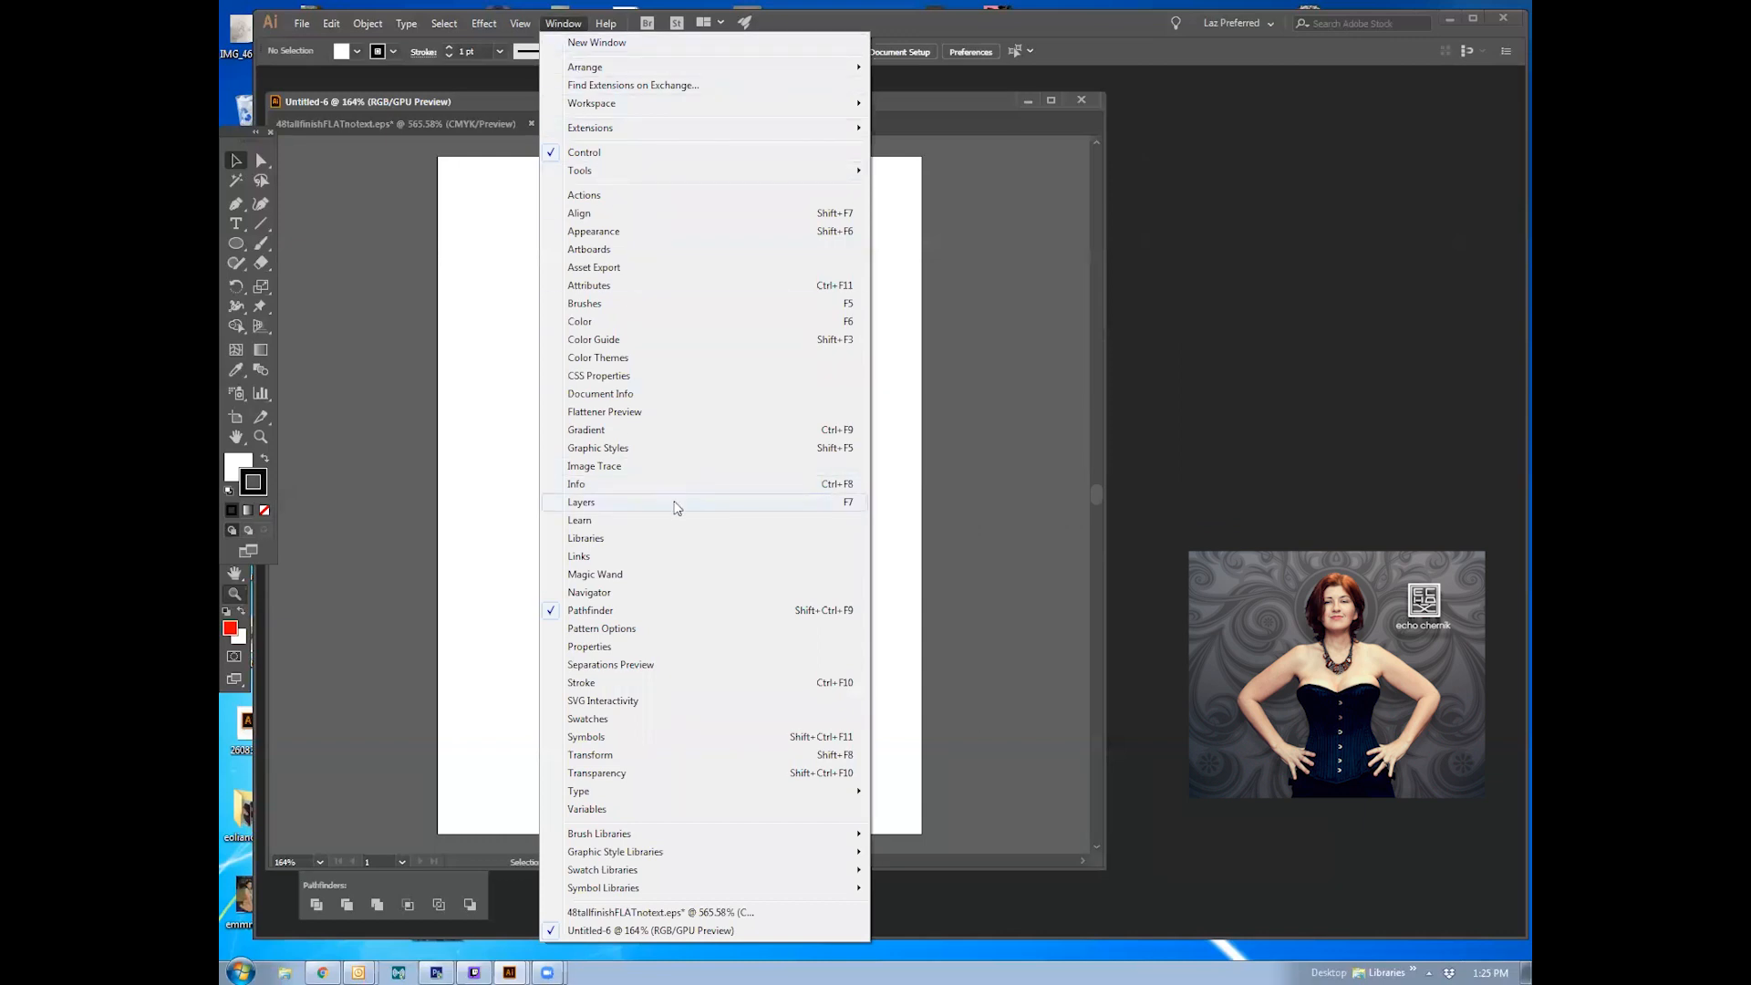
pyautogui.click(676, 507)
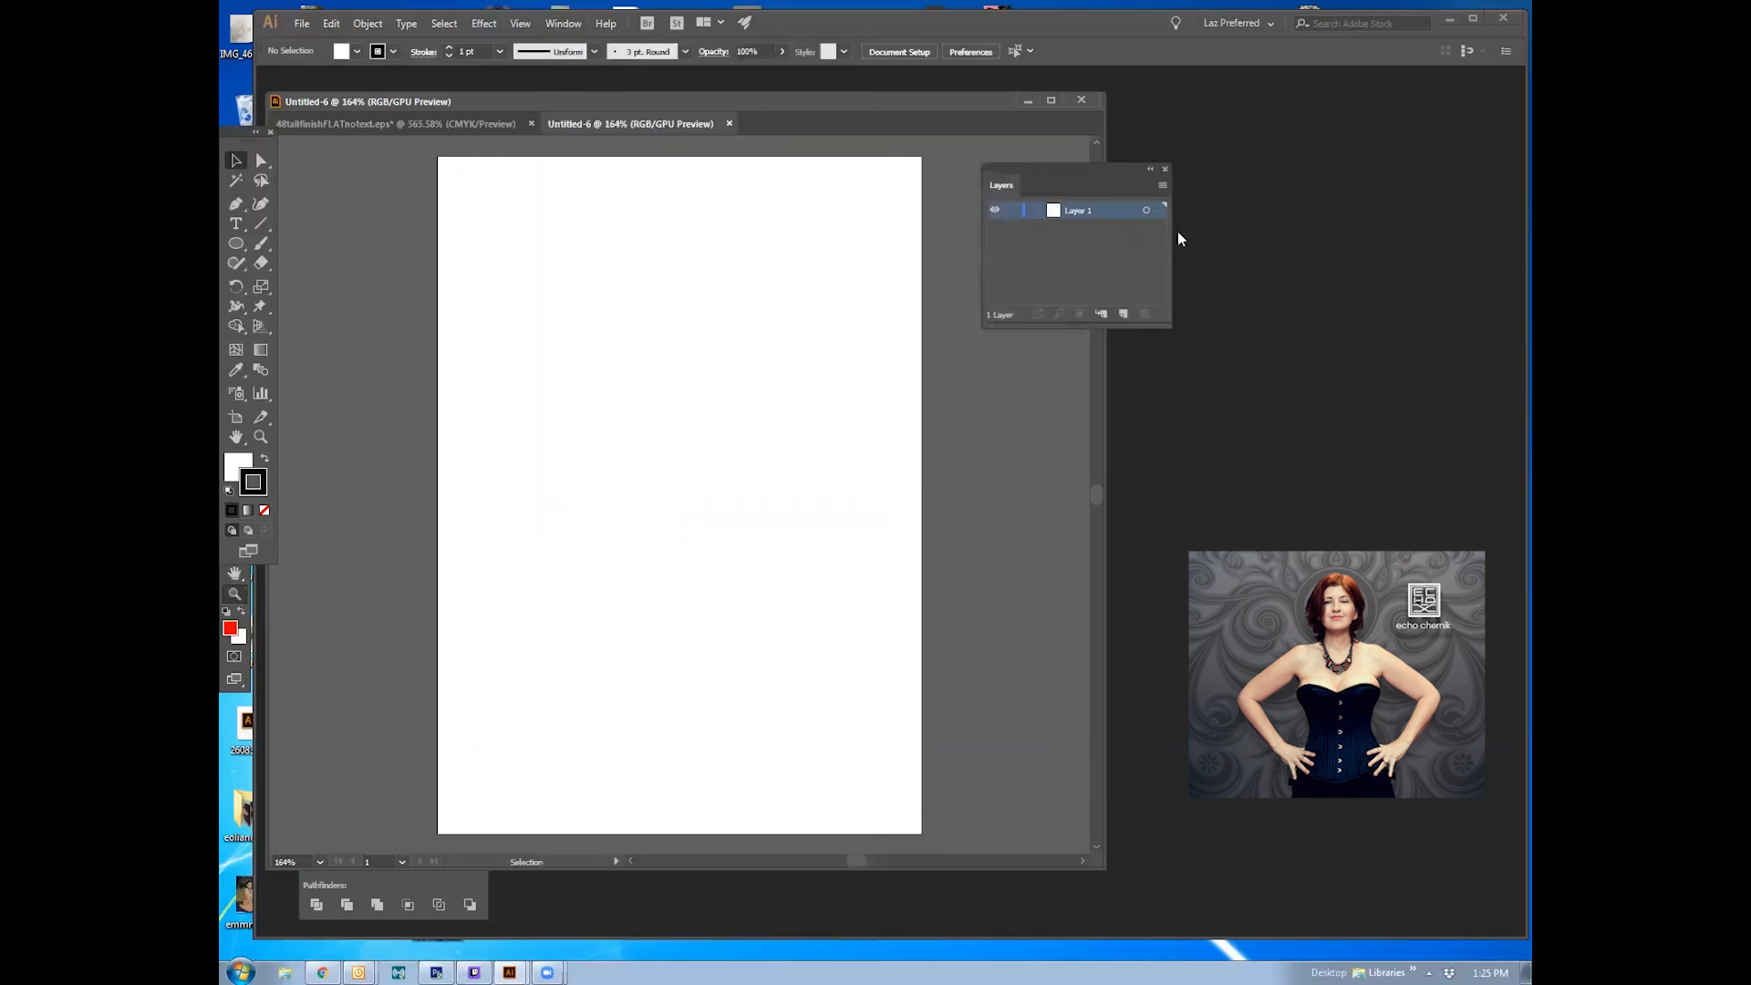
pyautogui.moveTo(1067, 168); pyautogui.dragTo(1234, 144)
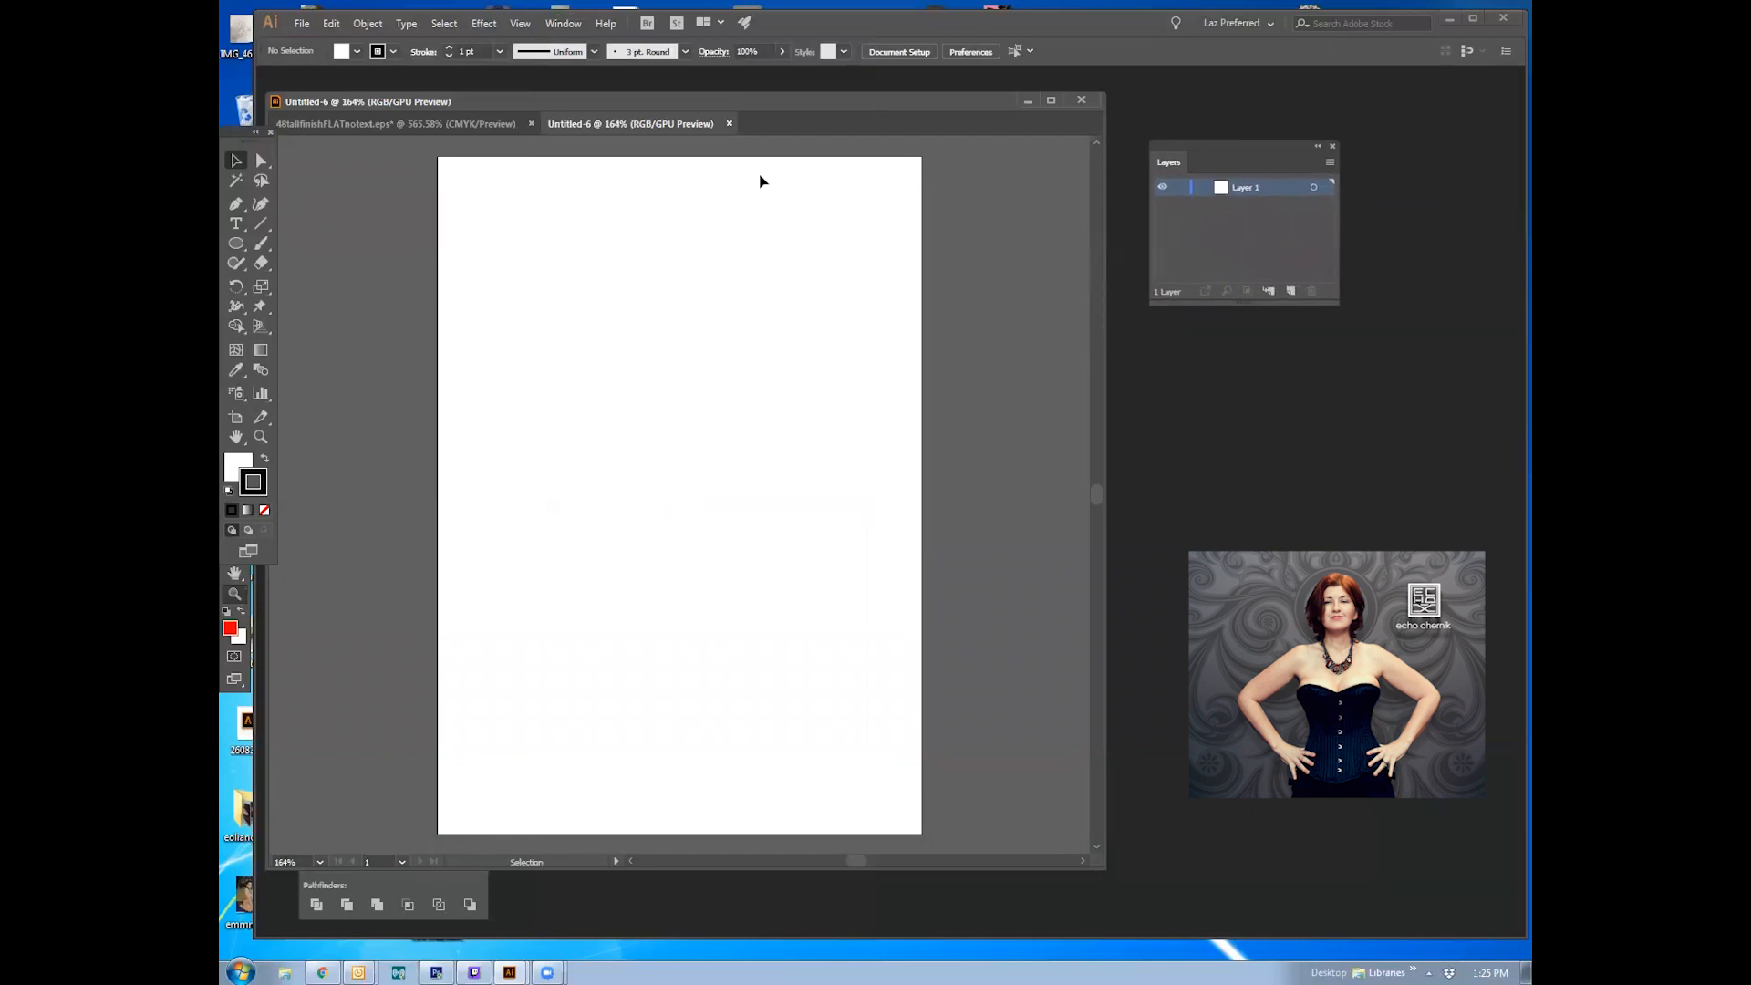
pyautogui.click(562, 25)
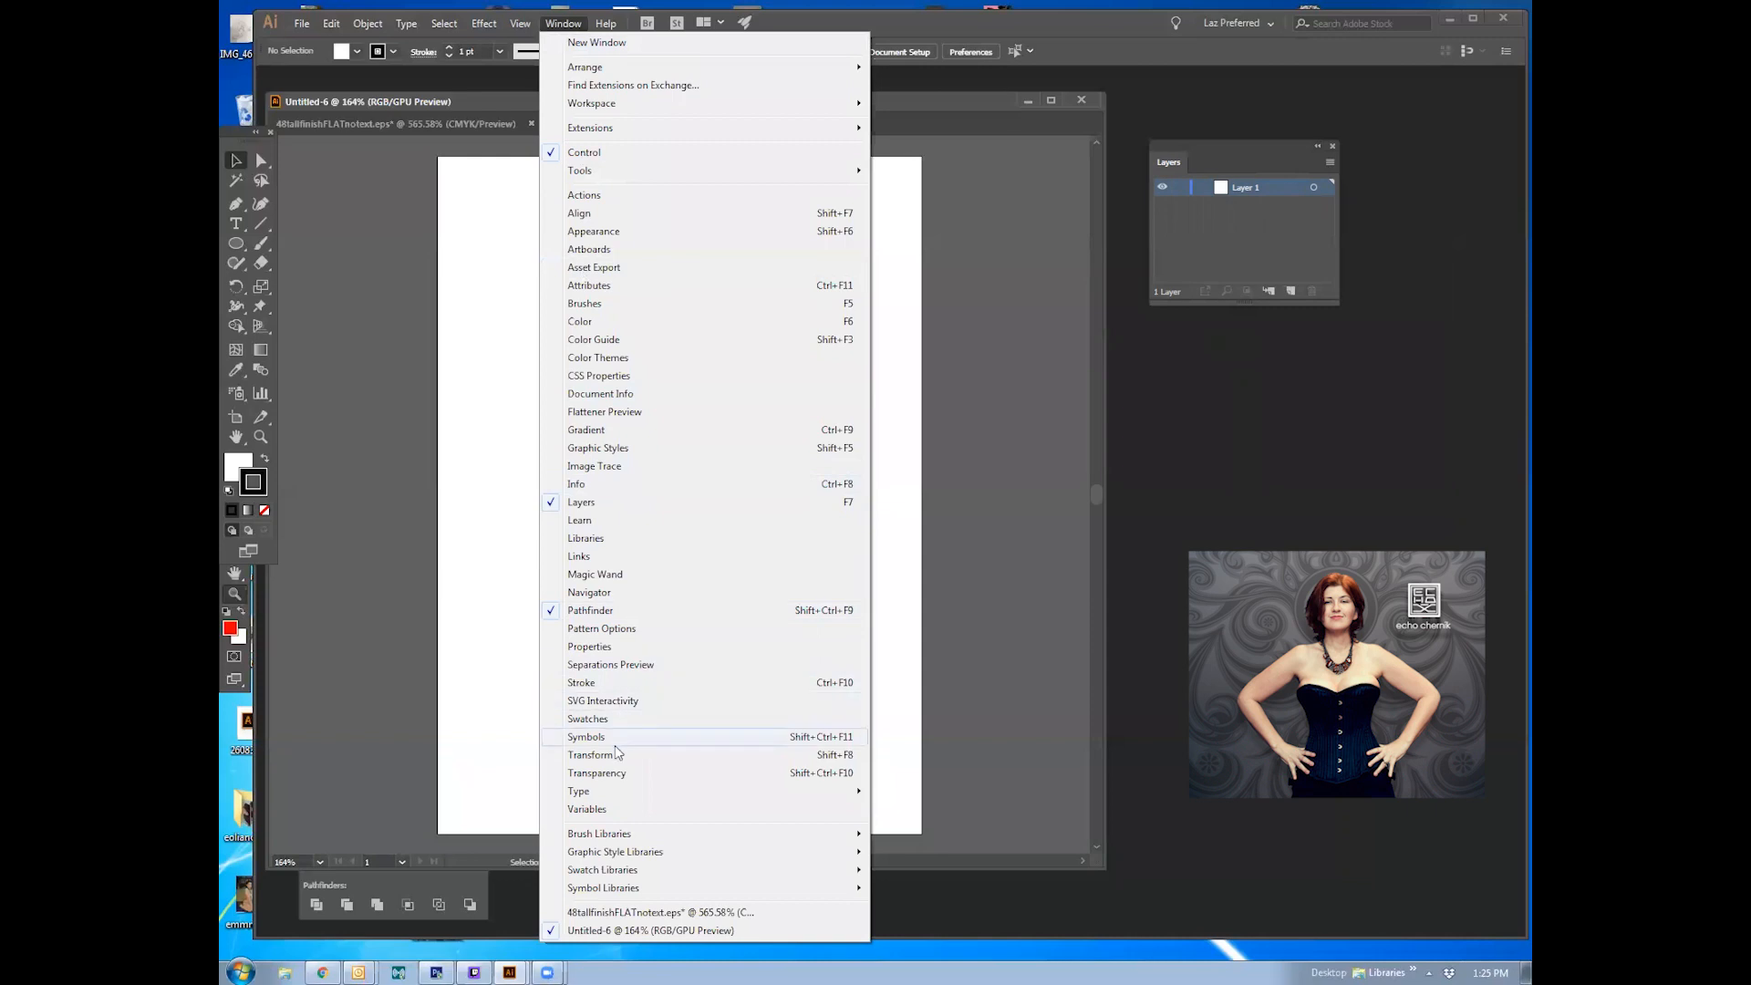
pyautogui.click(587, 719)
pyautogui.moveTo(1276, 249); pyautogui.dragTo(1173, 330)
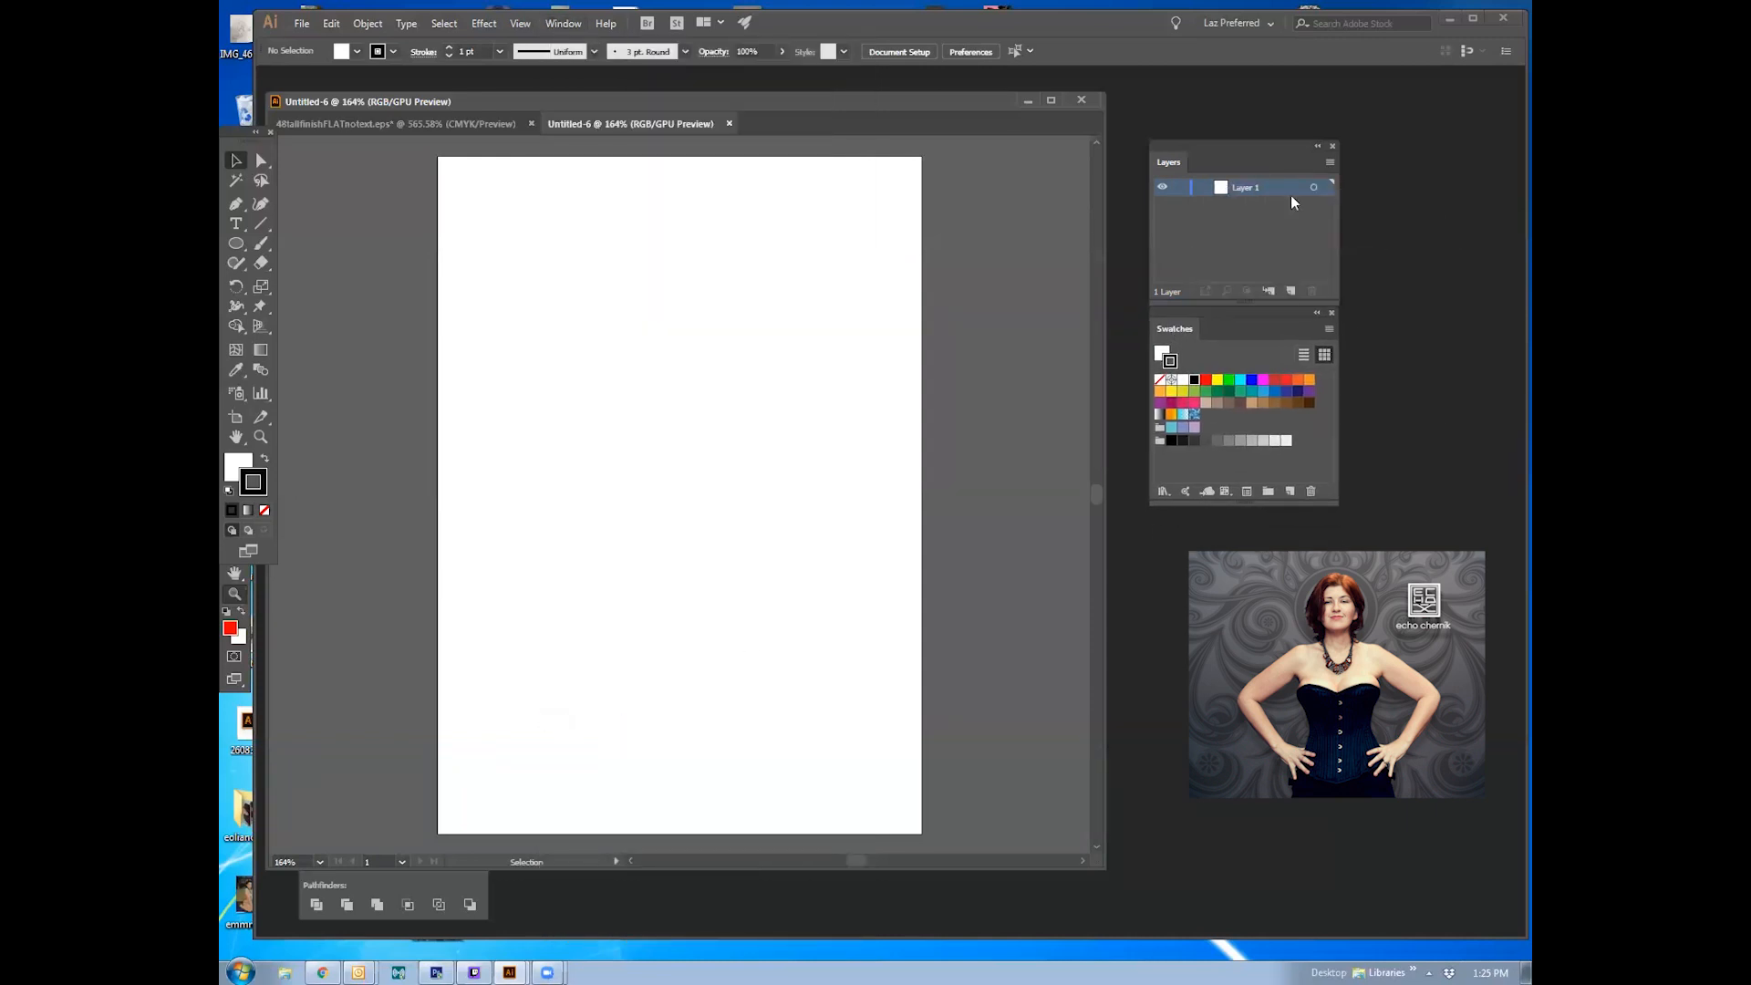
pyautogui.moveTo(1232, 153); pyautogui.dragTo(1092, 131)
pyautogui.moveTo(1239, 320); pyautogui.dragTo(1090, 299)
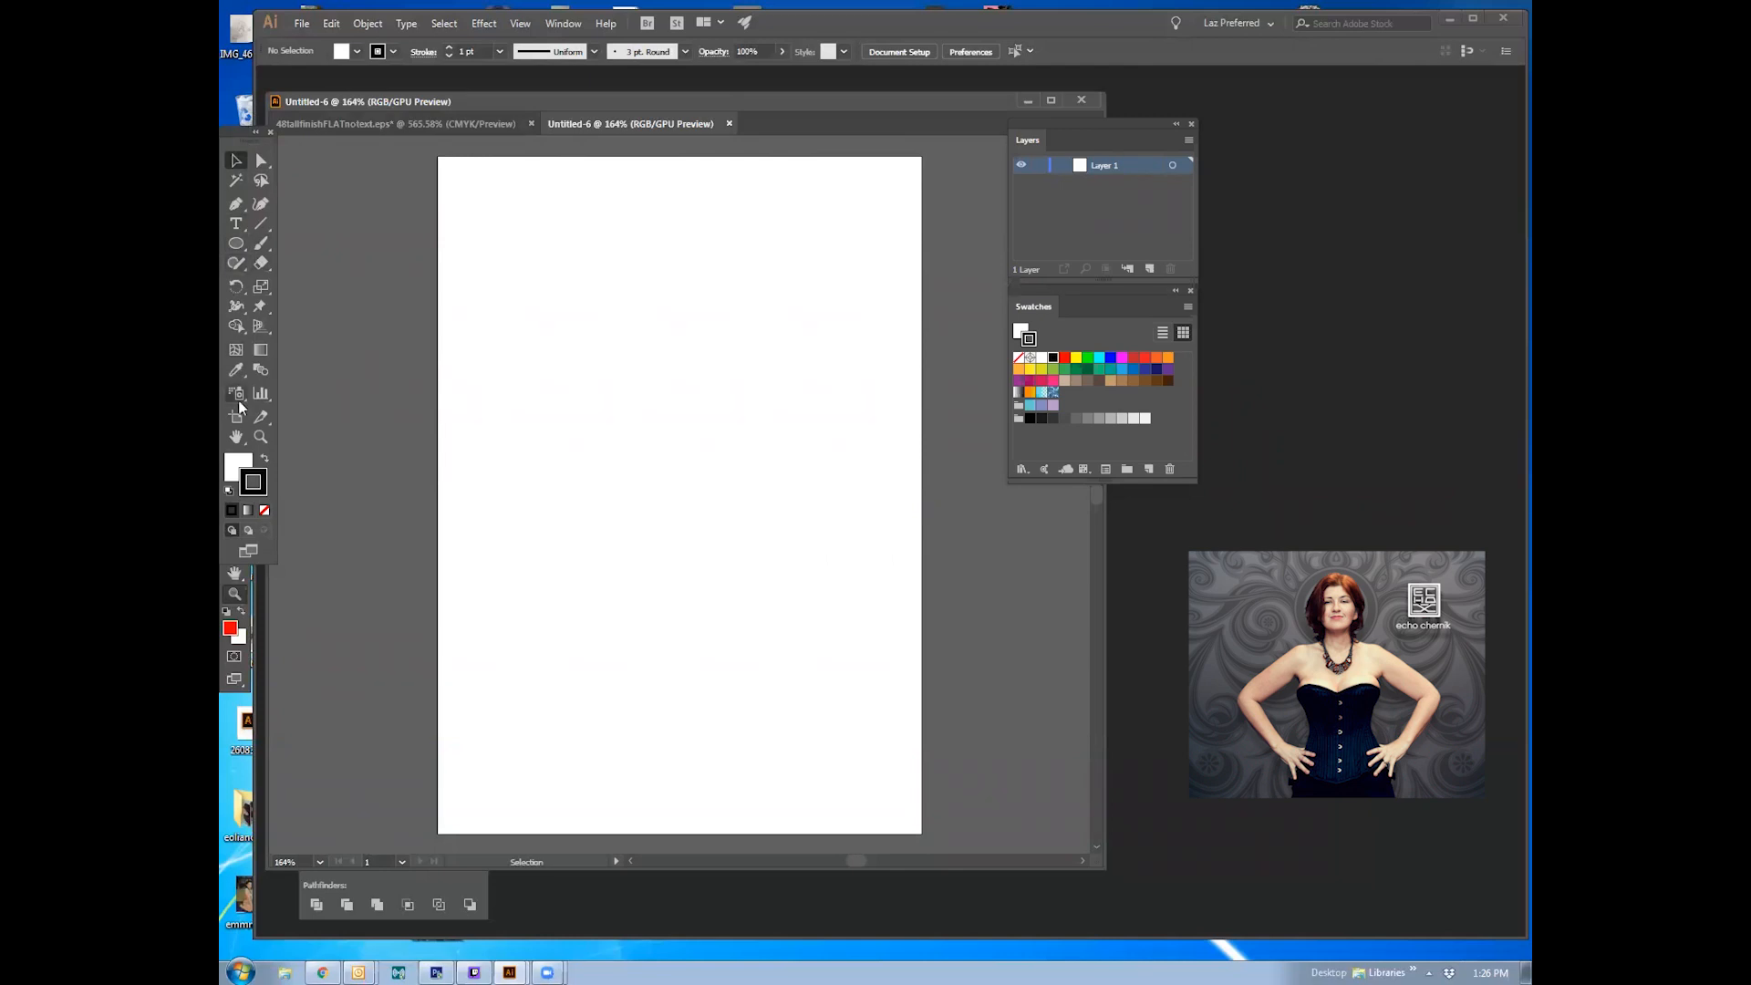
# Step: Move the Illustrator tools panel next to the artboard and minimize the Photoshop window
pyautogui.moveTo(237, 148)
pyautogui.mouseDown()
pyautogui.moveTo(392, 205)
pyautogui.moveTo(242, 161)
pyautogui.mouseUp()
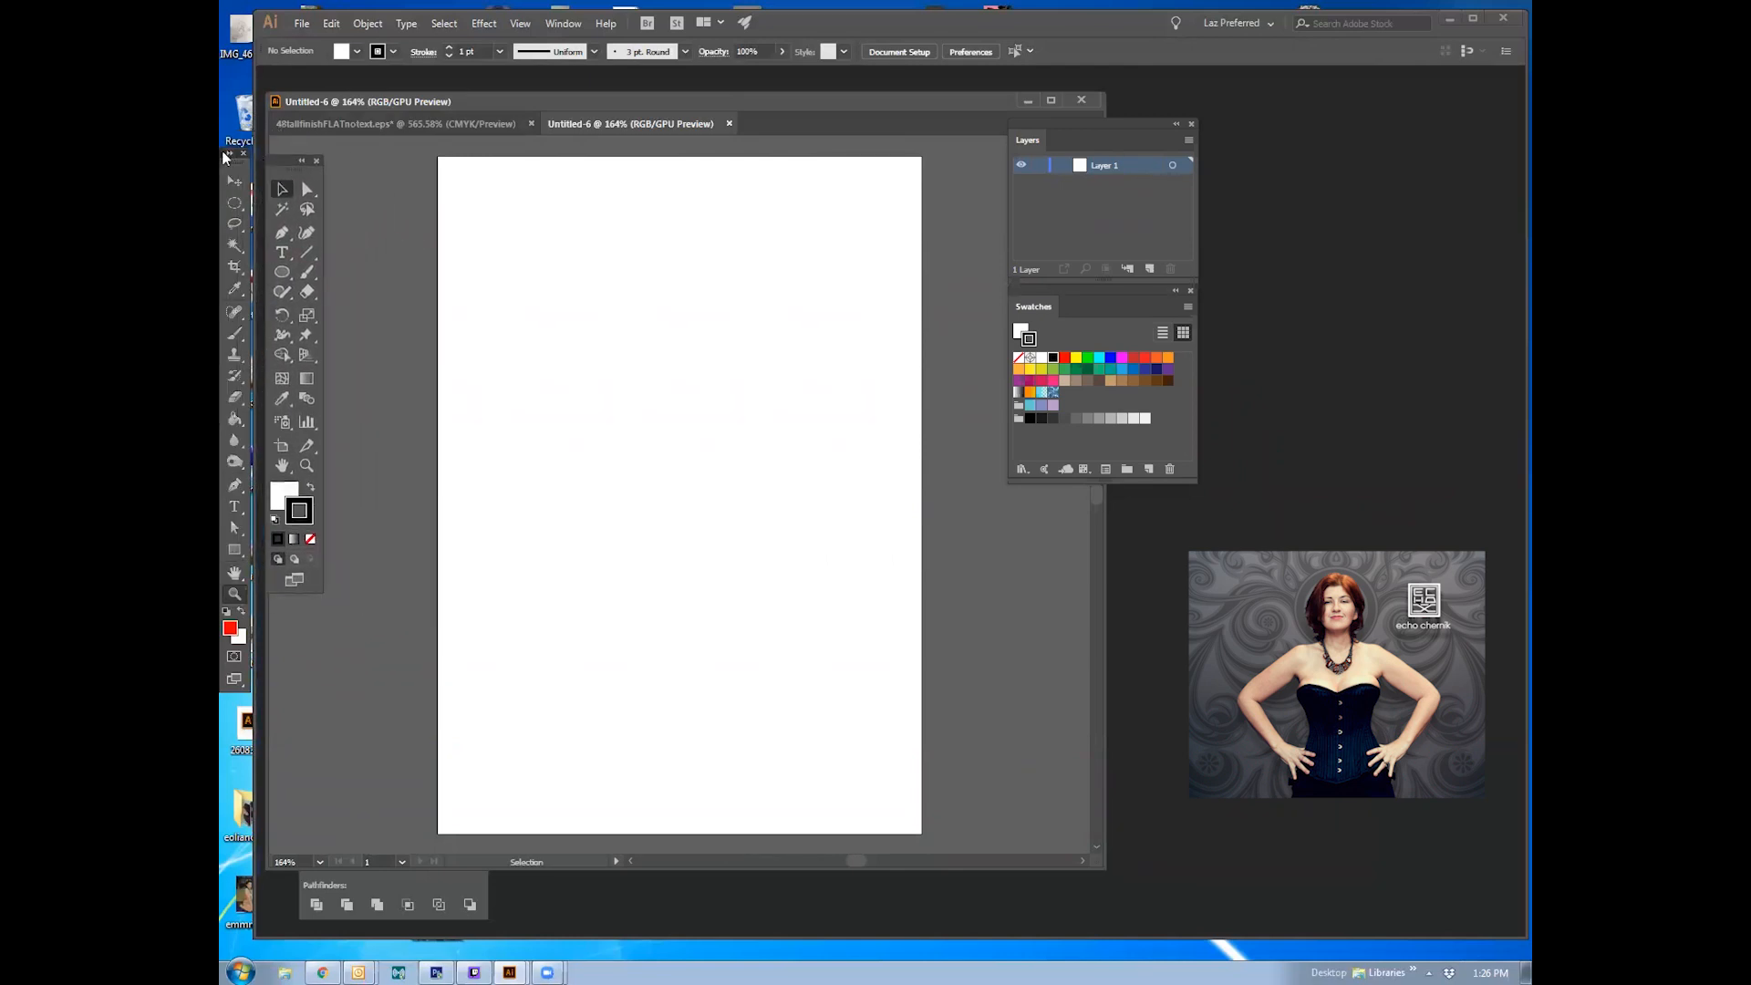
pyautogui.hotkey('alt', 'Tab')
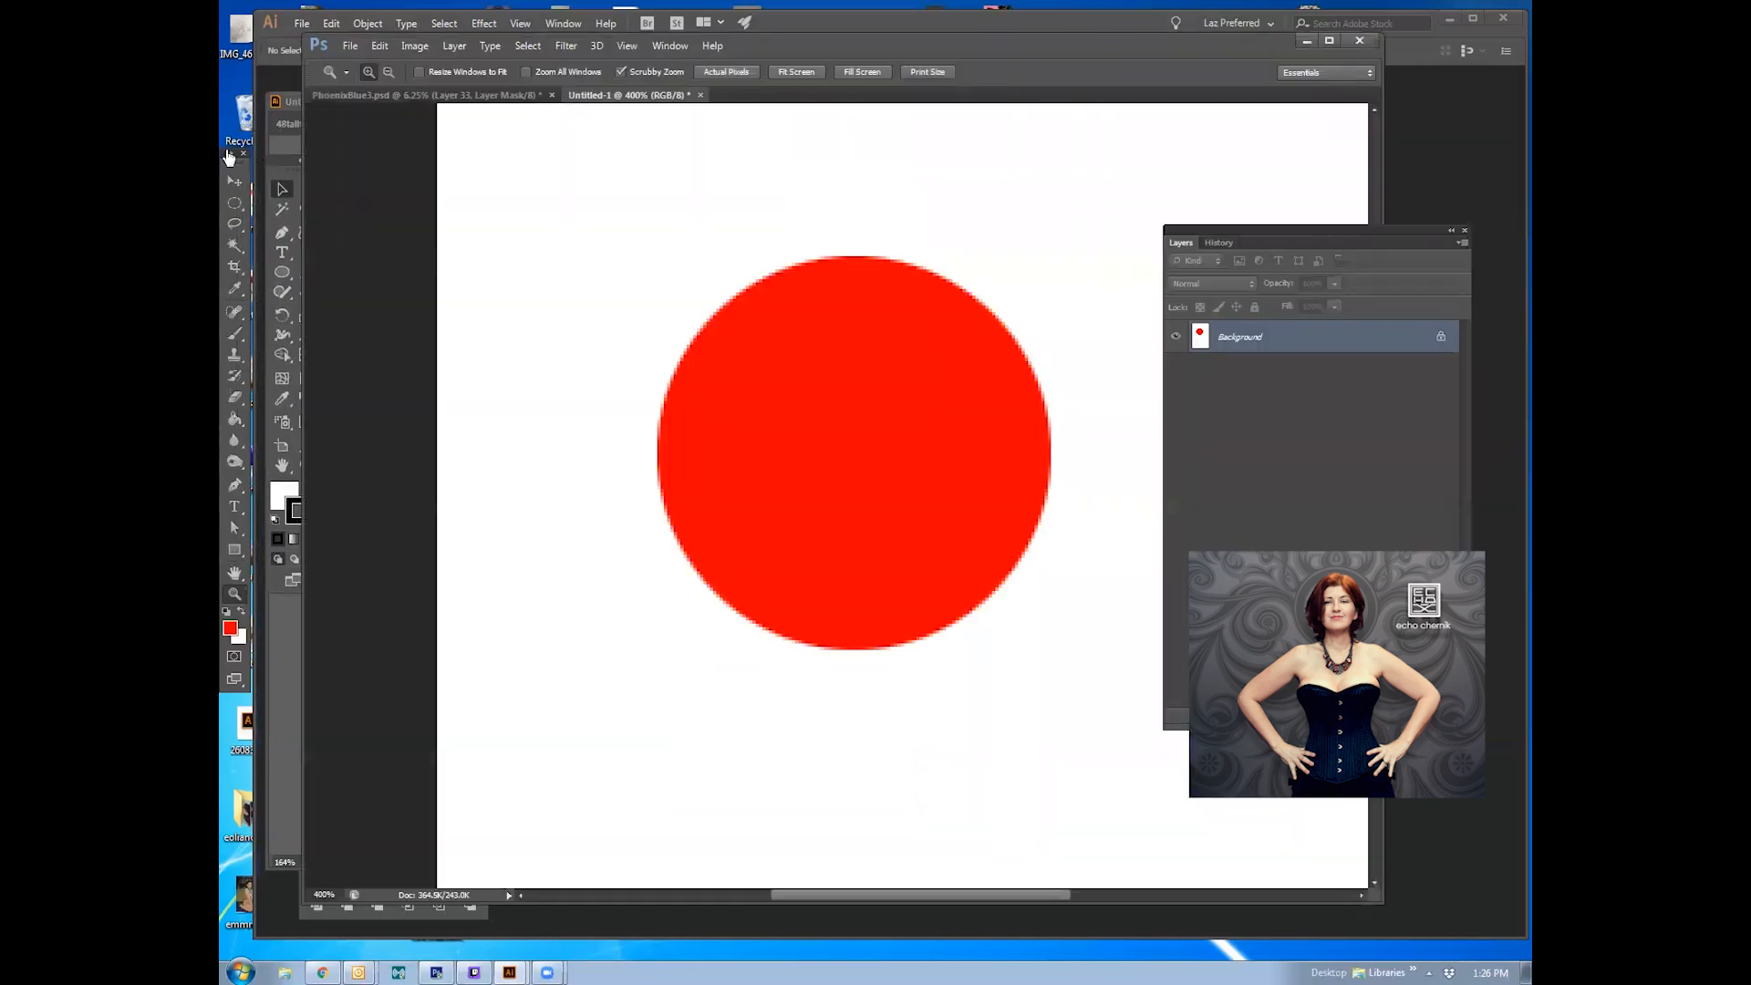
pyautogui.click(1305, 41)
pyautogui.moveTo(280, 161)
pyautogui.mouseDown()
pyautogui.moveTo(320, 184)
pyautogui.moveTo(302, 185)
pyautogui.mouseUp()
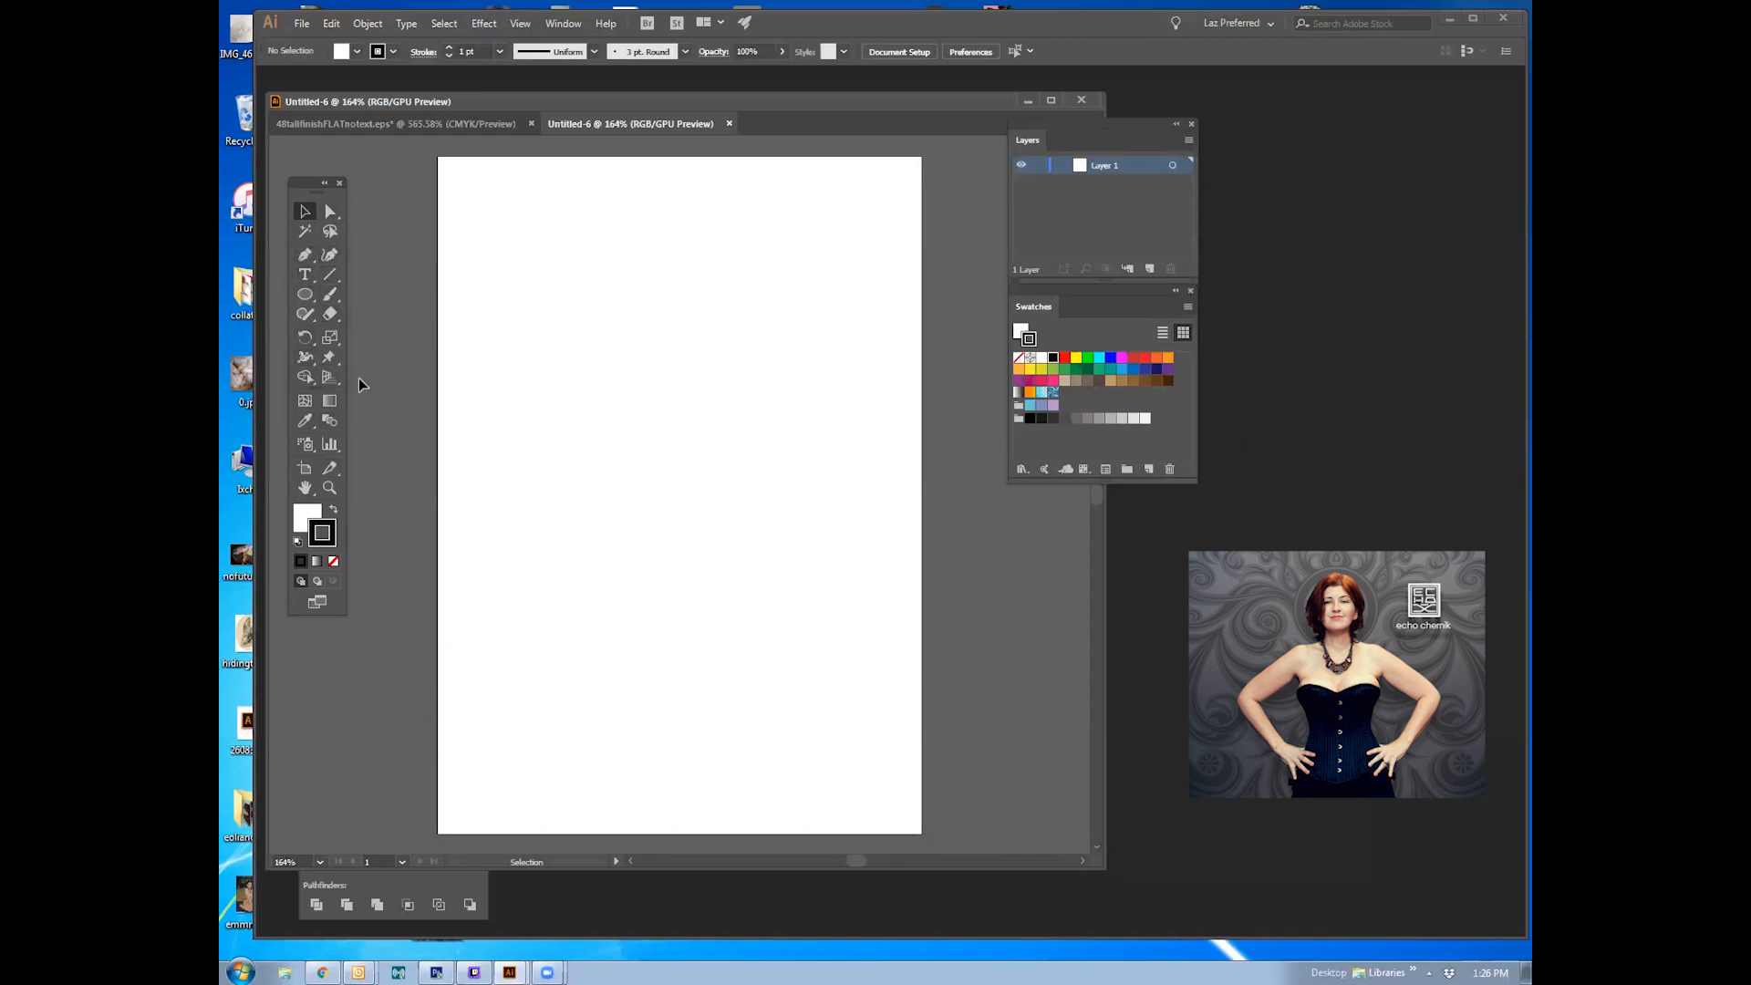
# Step: Draw an ellipse about 2.35 by 2.44 in on the upper half of the artboard with the Ellipse tool and deselect it
pyautogui.click(306, 296)
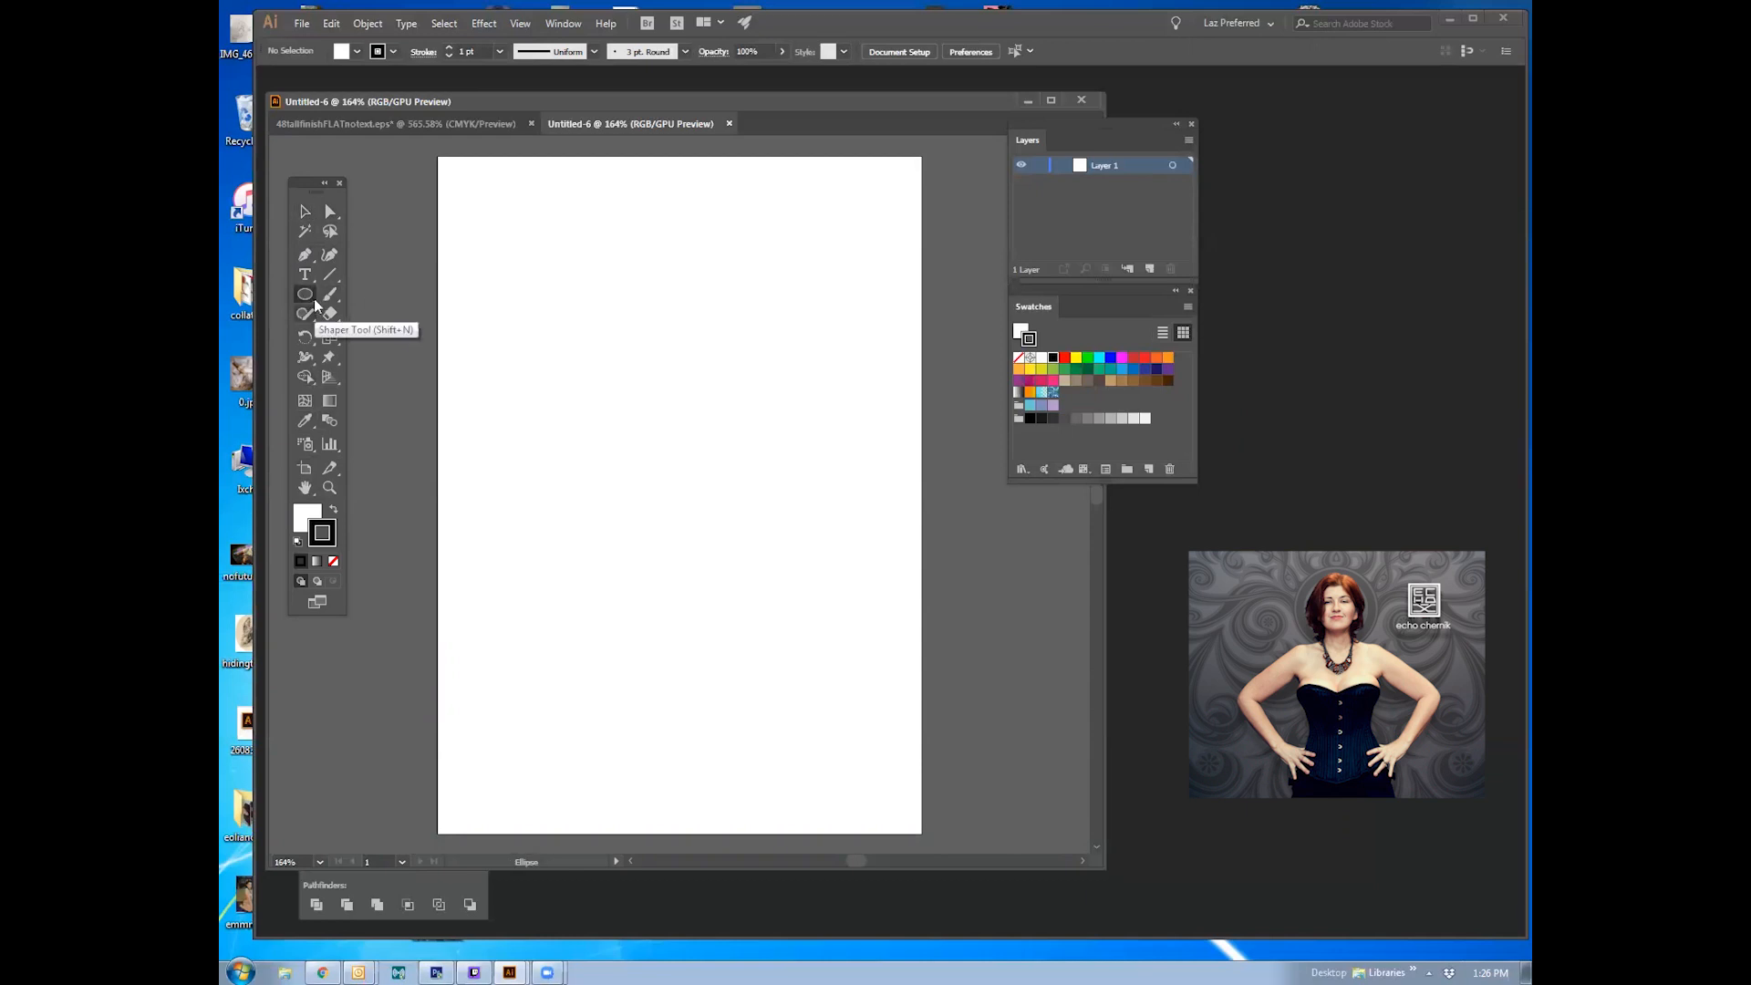
pyautogui.click(310, 297)
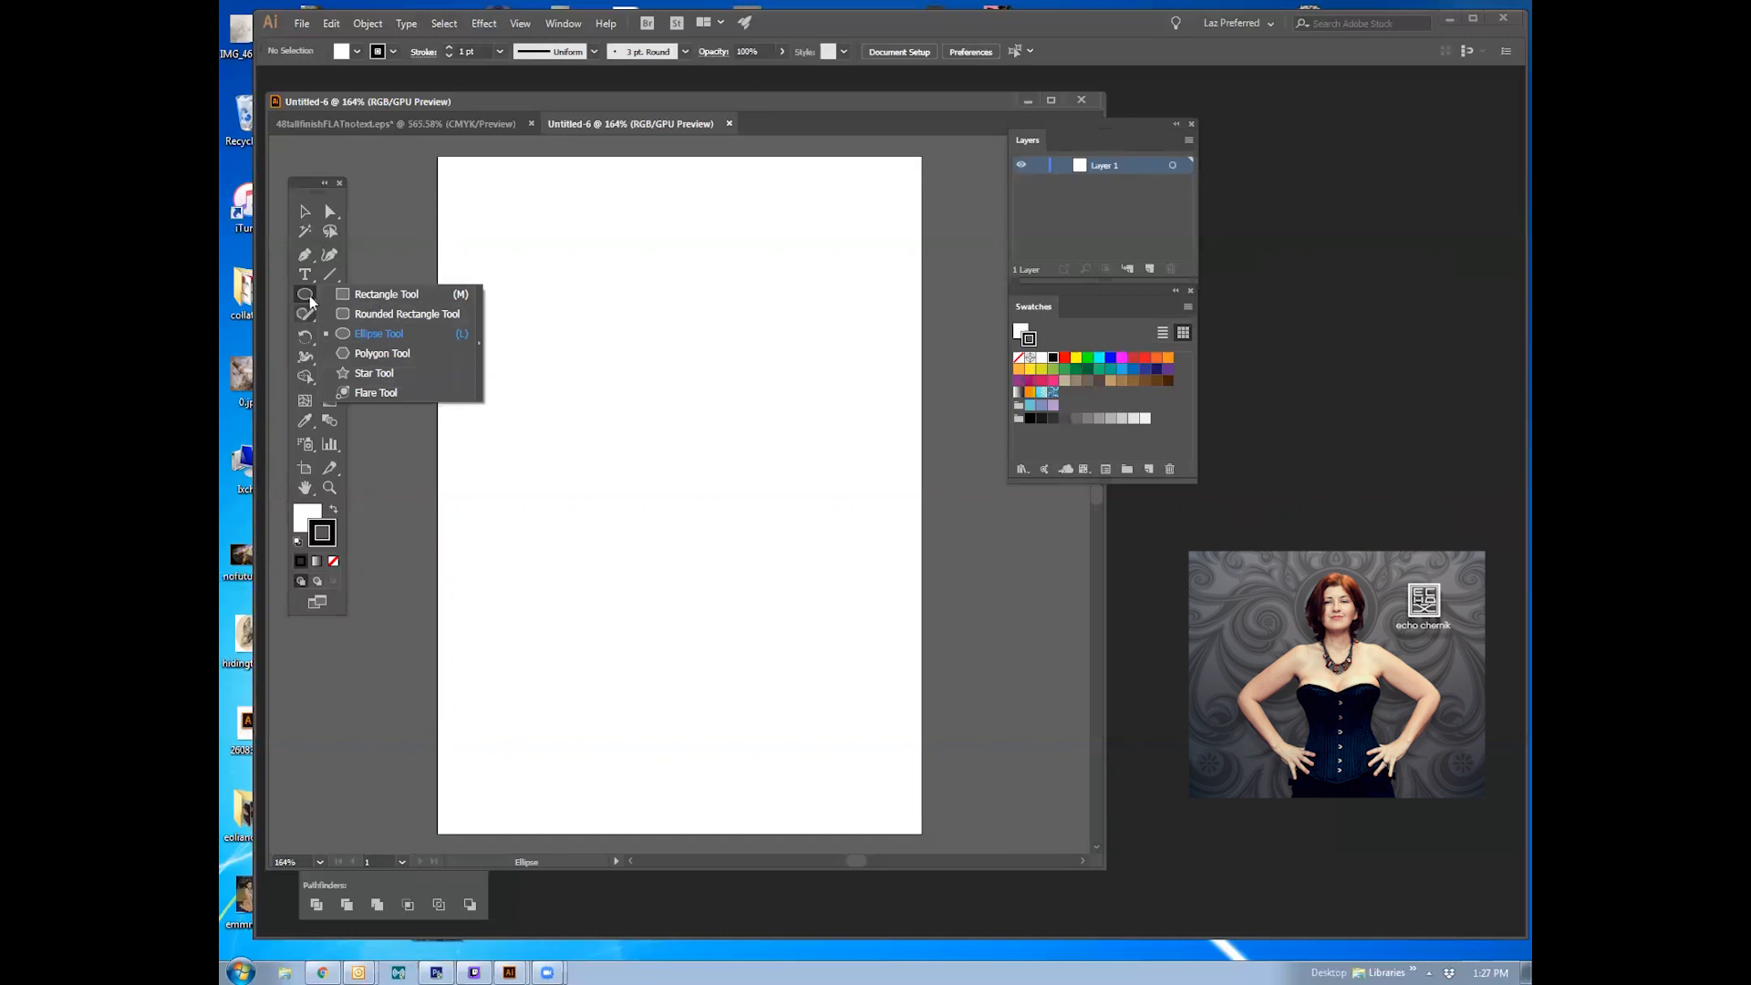
pyautogui.click(368, 335)
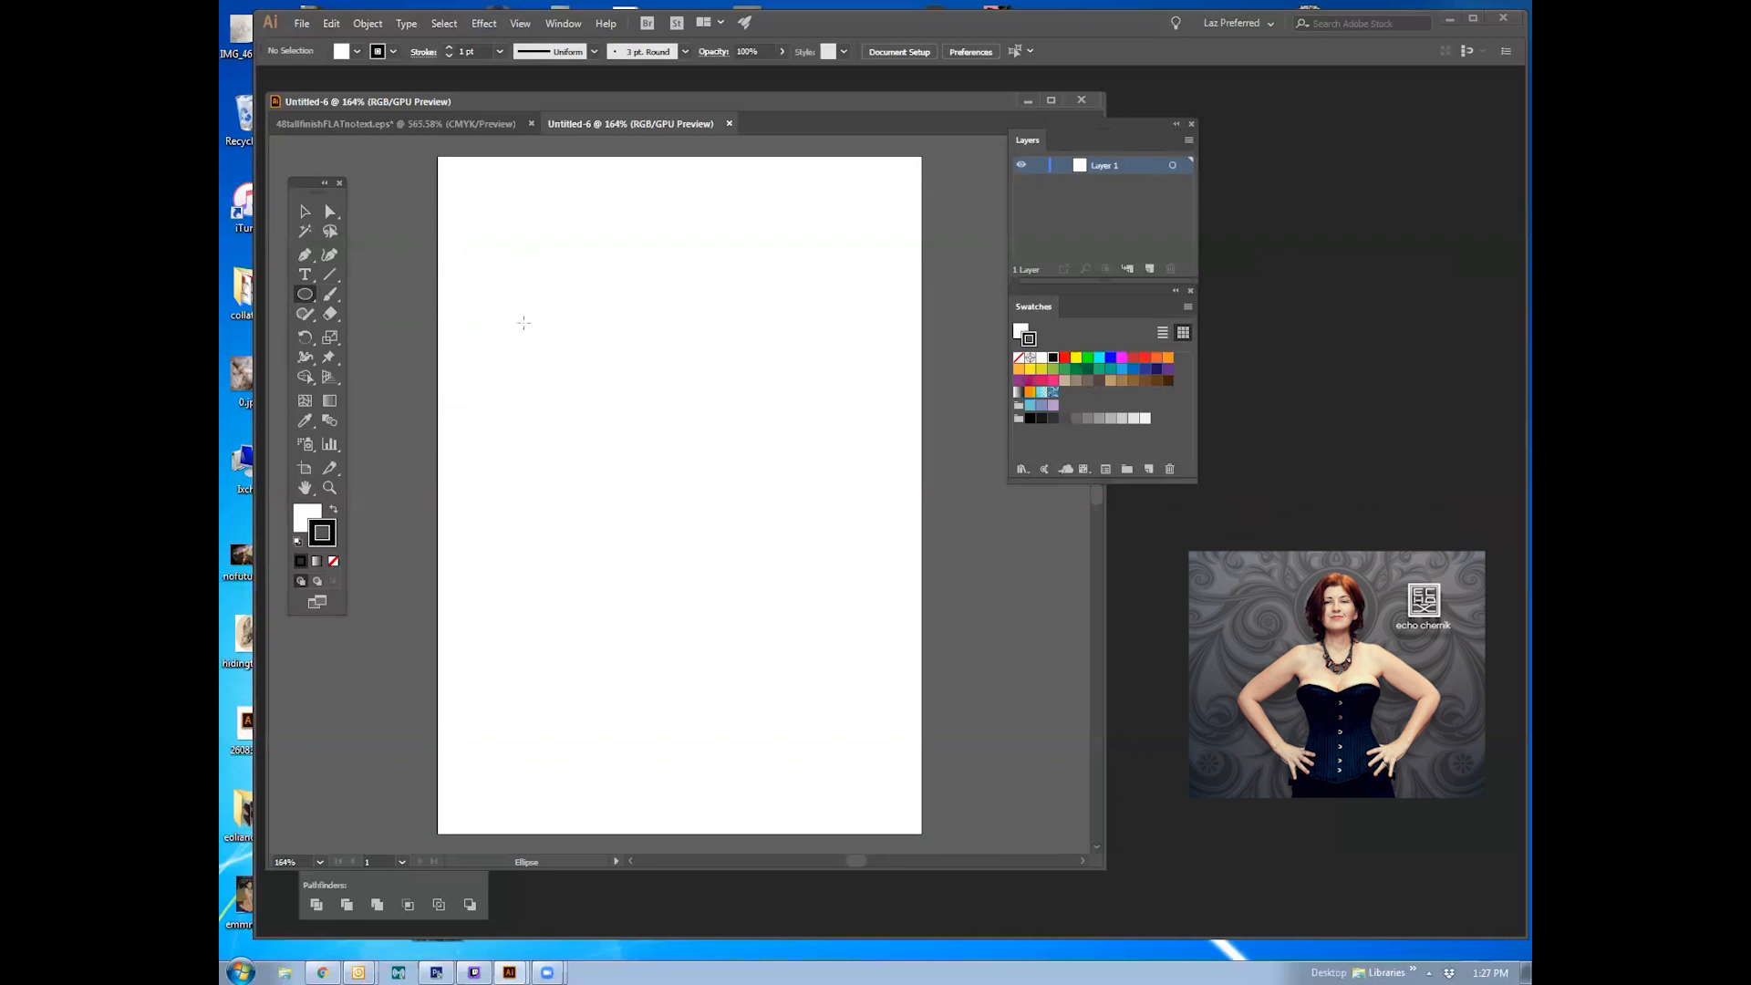
pyautogui.moveTo(515, 312); pyautogui.dragTo(744, 548)
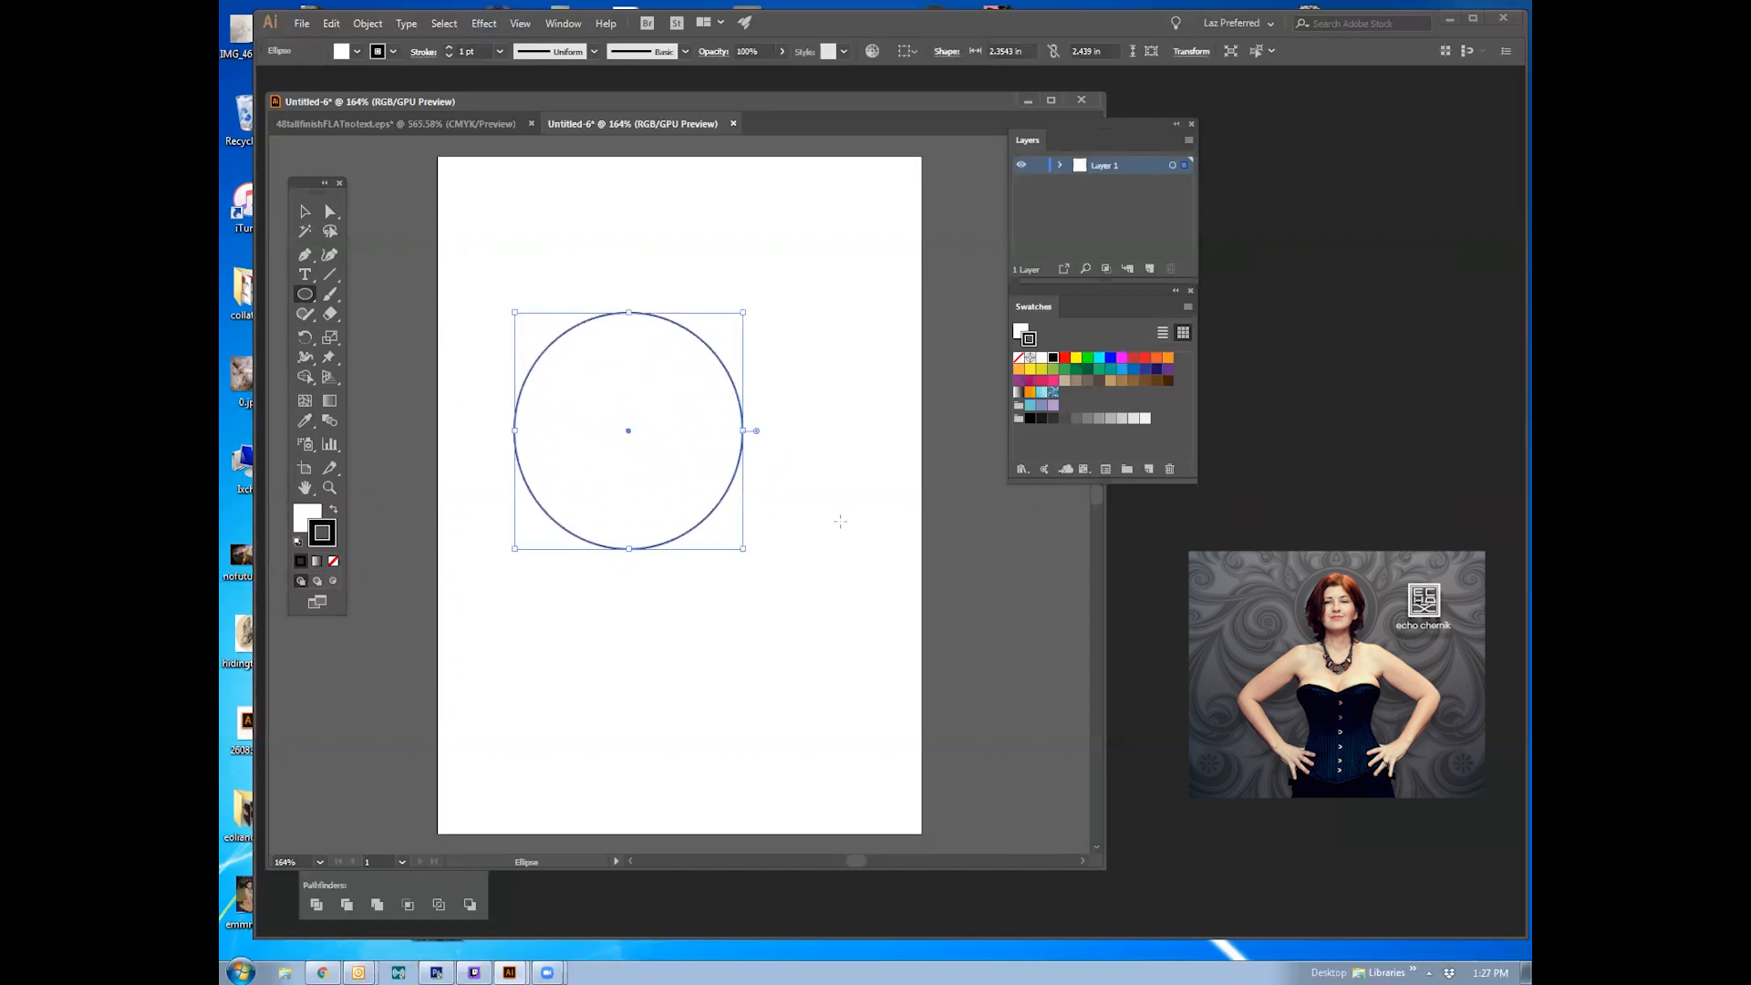
pyautogui.press('v')
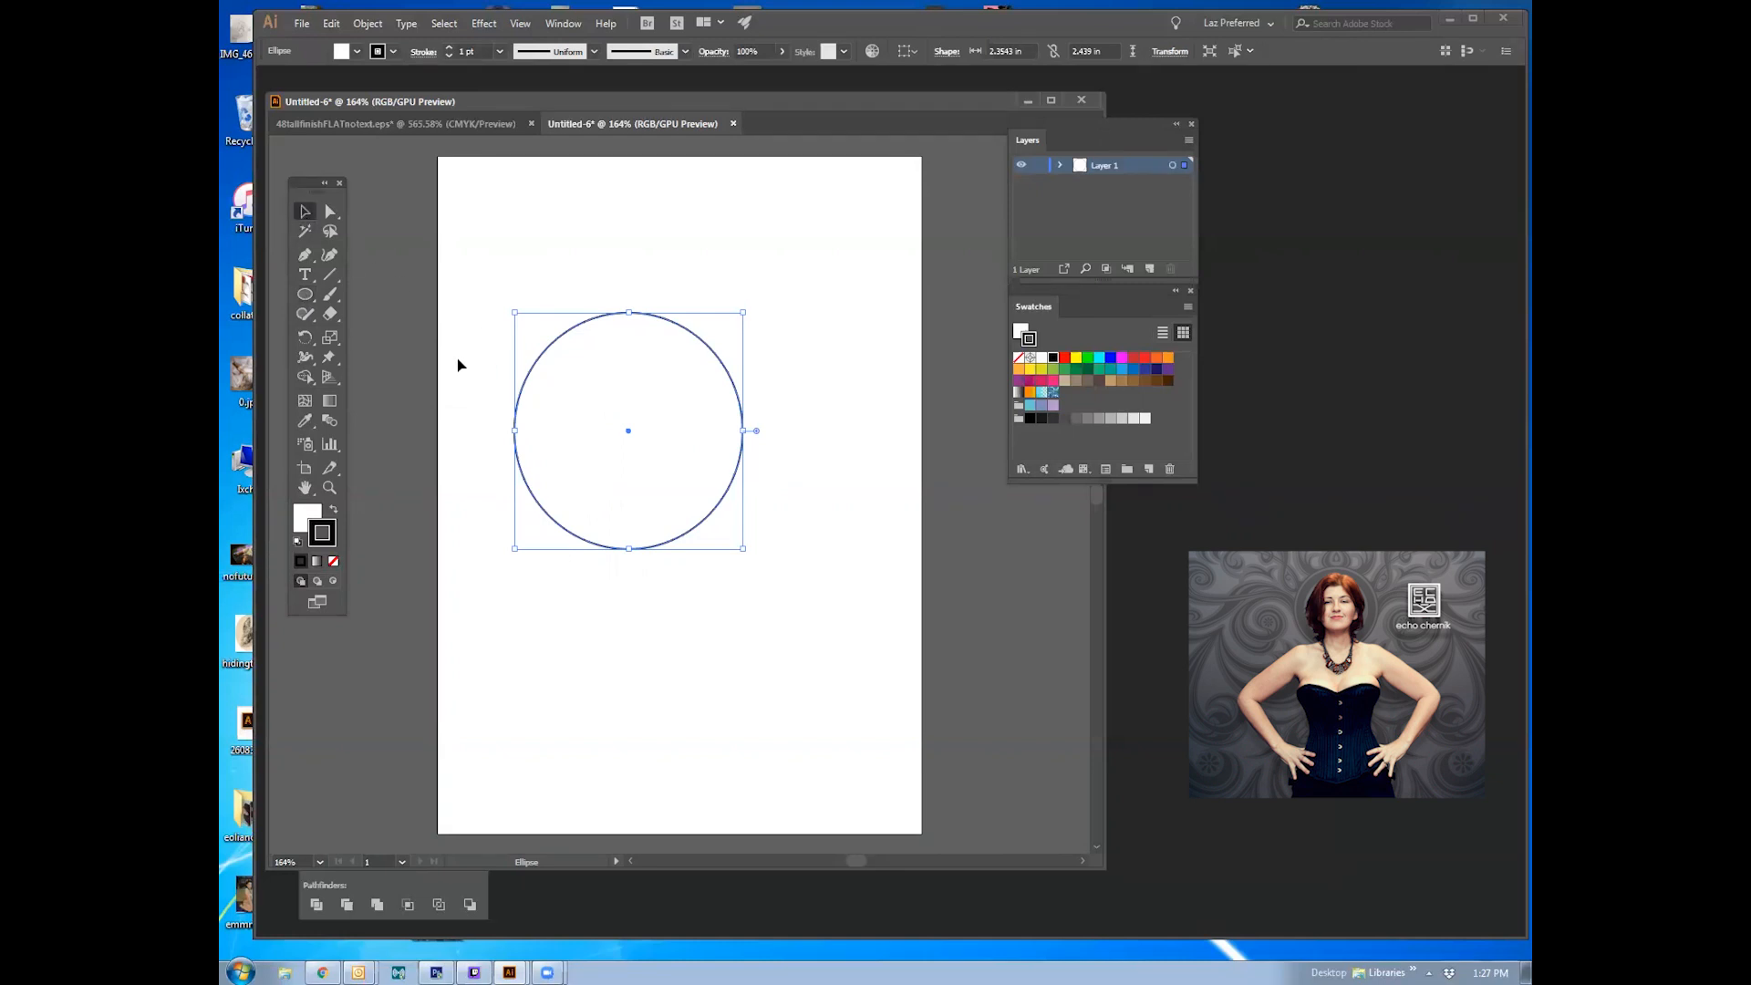
pyautogui.click(413, 338)
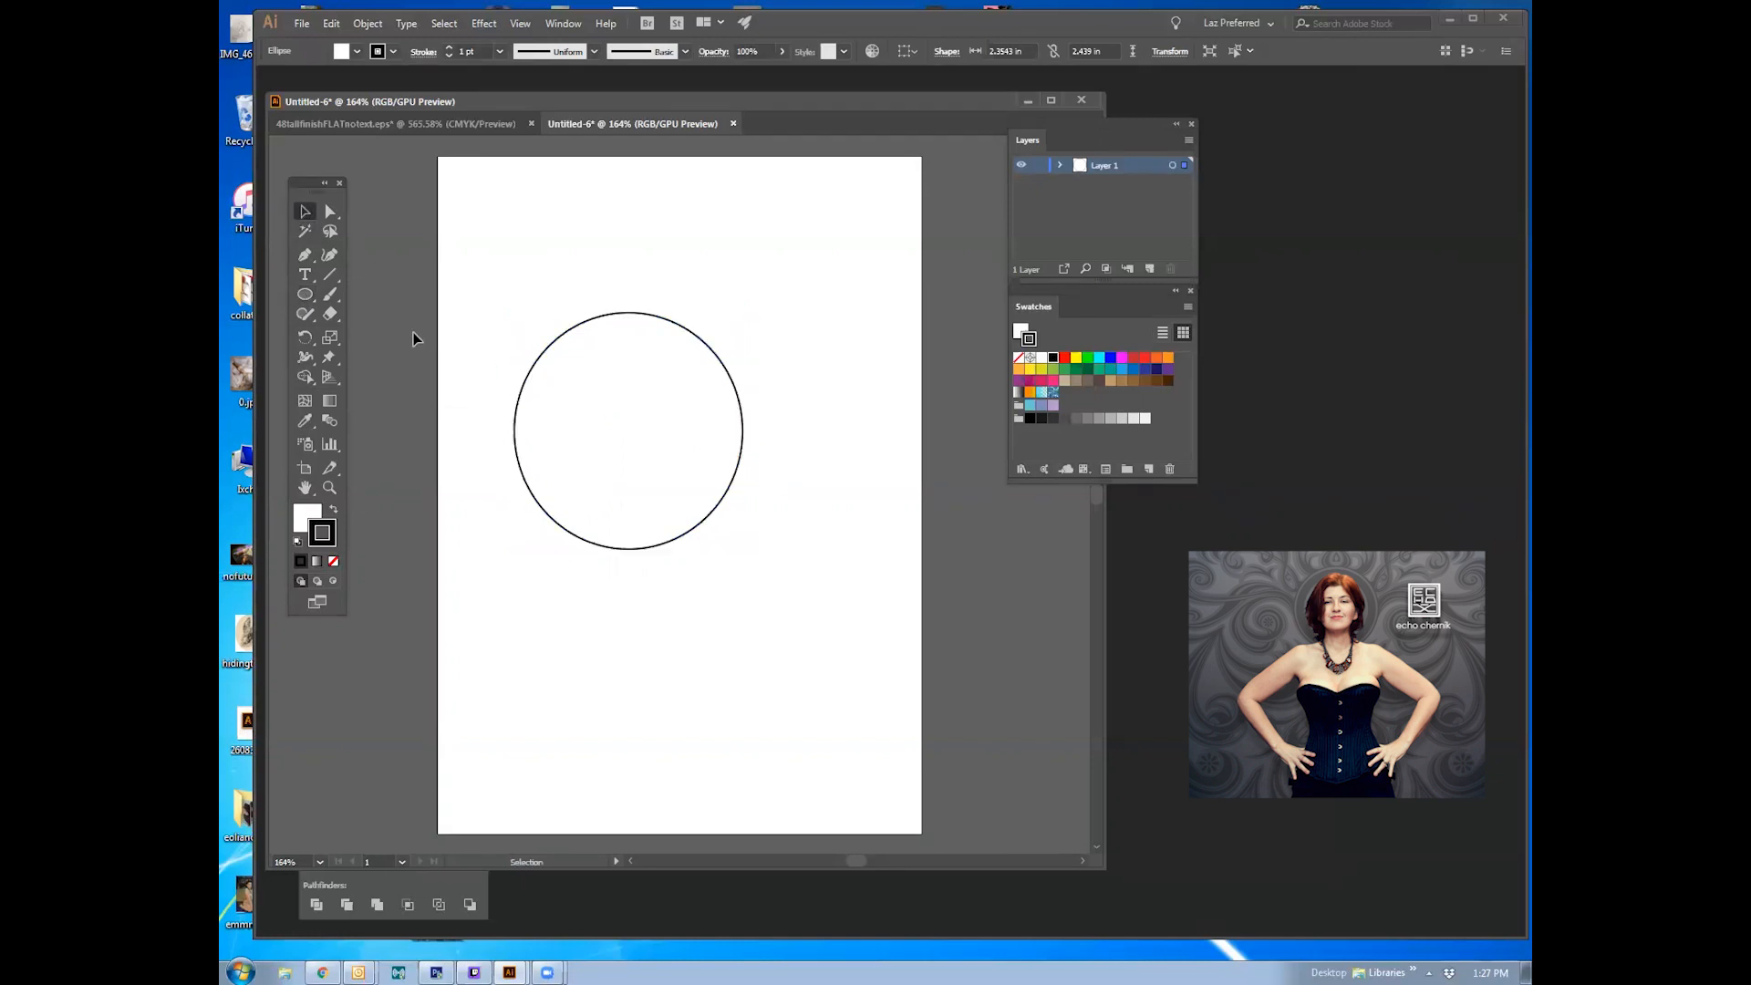
# Step: Create a circle with an exact width and height of 3 in, overlapping the first ellipse
pyautogui.click(307, 294)
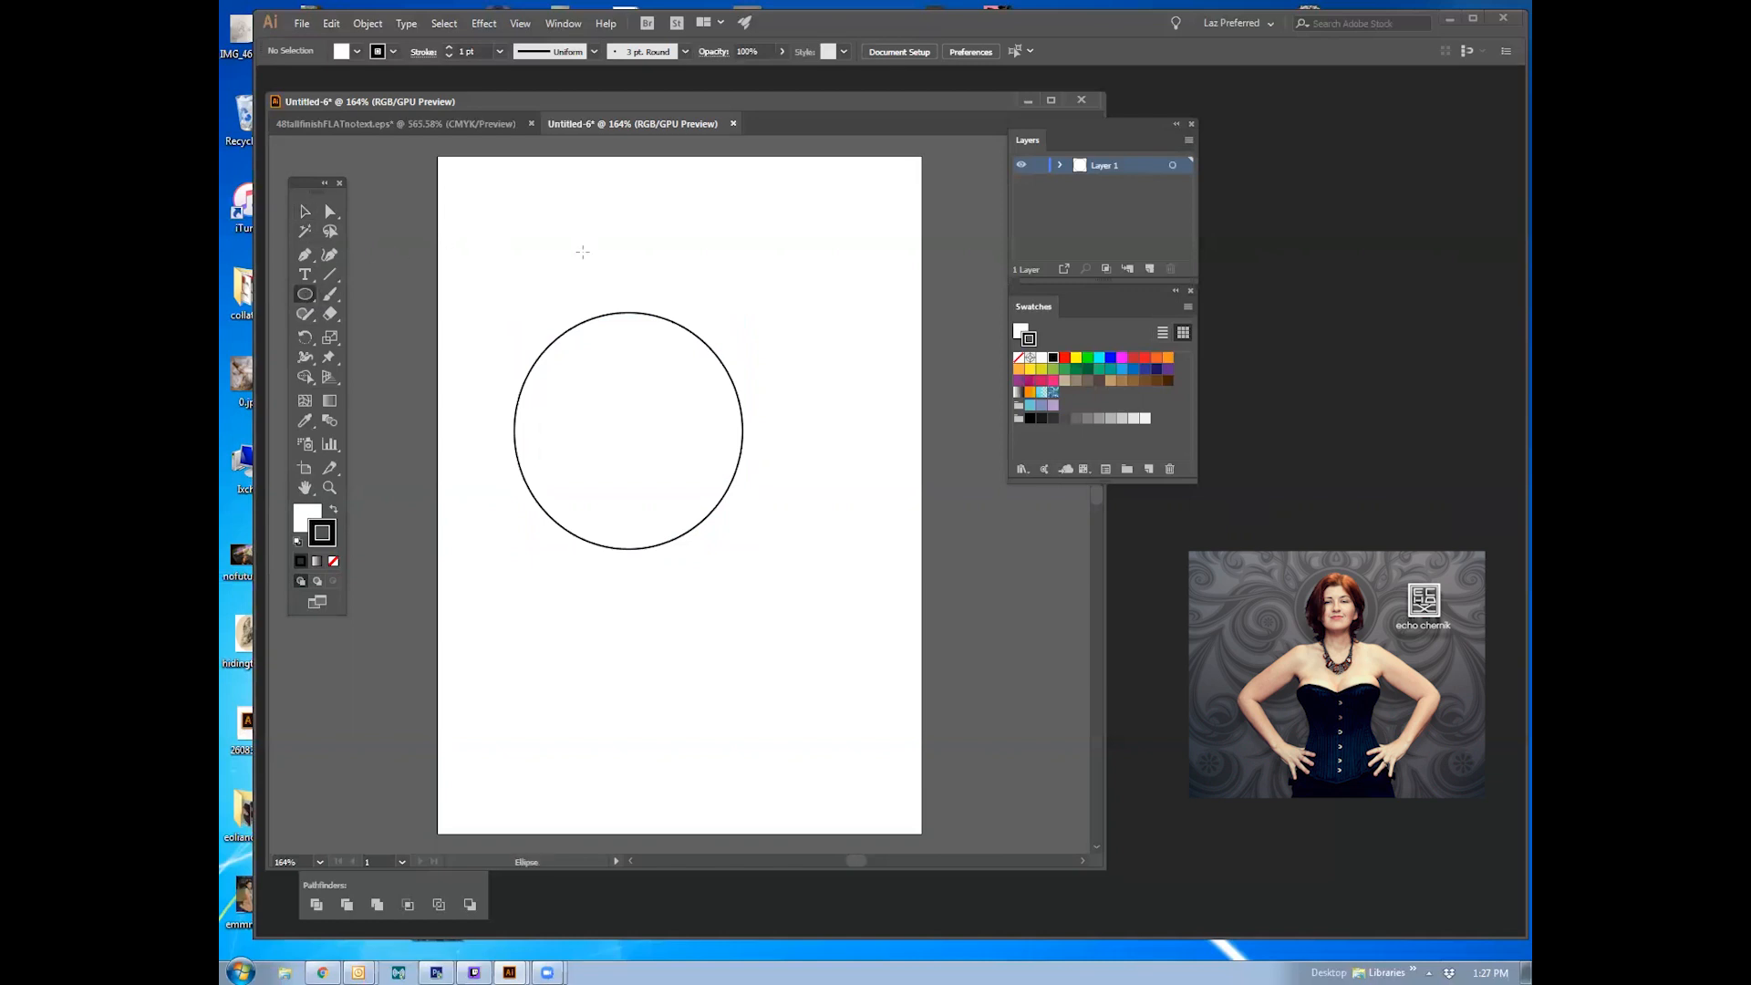
pyautogui.click(581, 251)
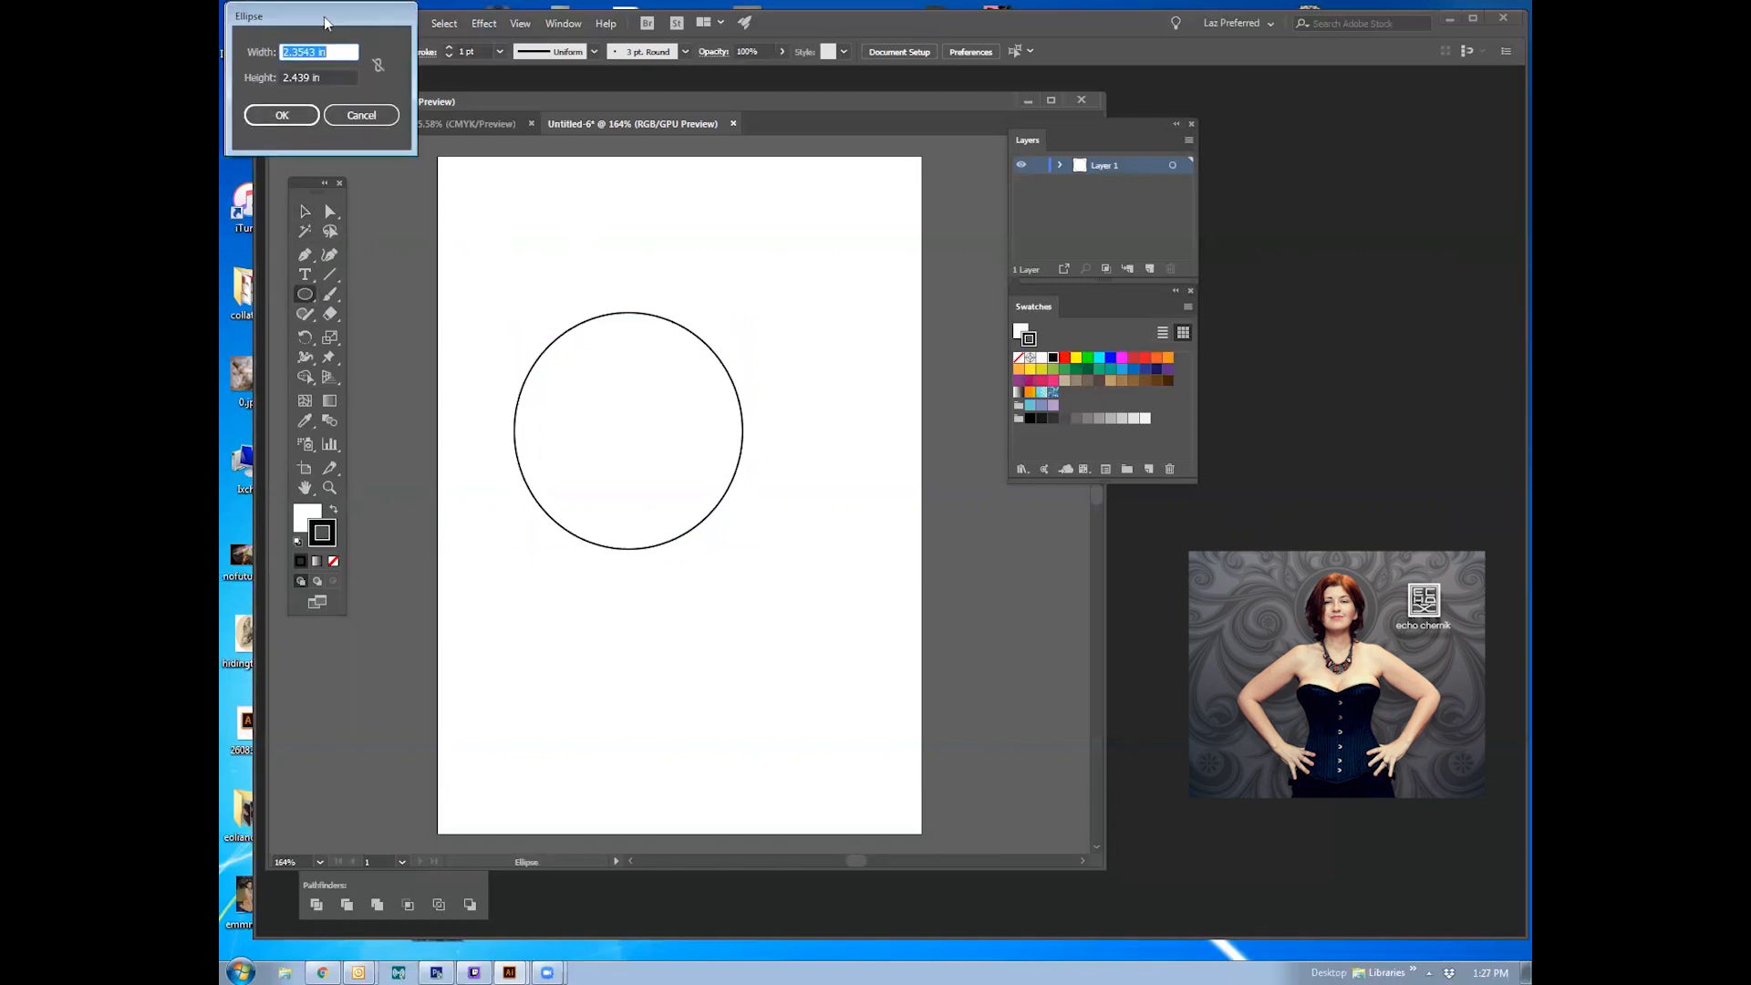
pyautogui.moveTo(318, 14); pyautogui.dragTo(507, 211)
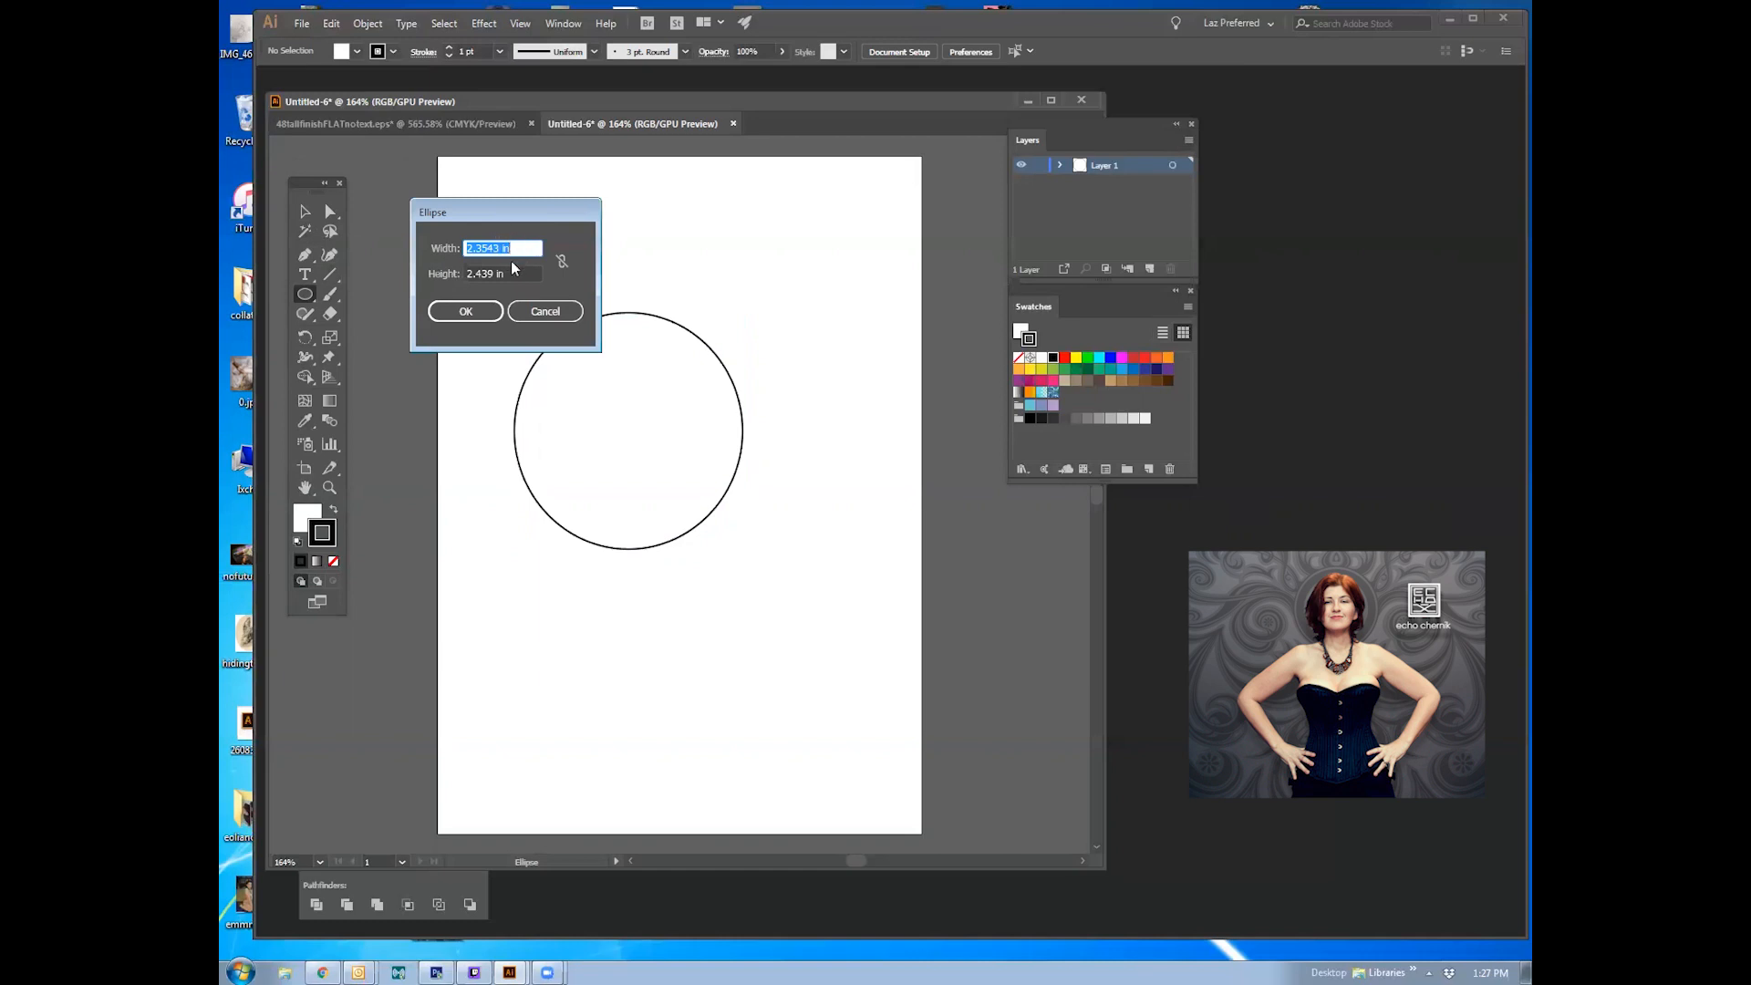
pyautogui.write('3')
pyautogui.press('Tab')
pyautogui.write('3')
pyautogui.press('Return')
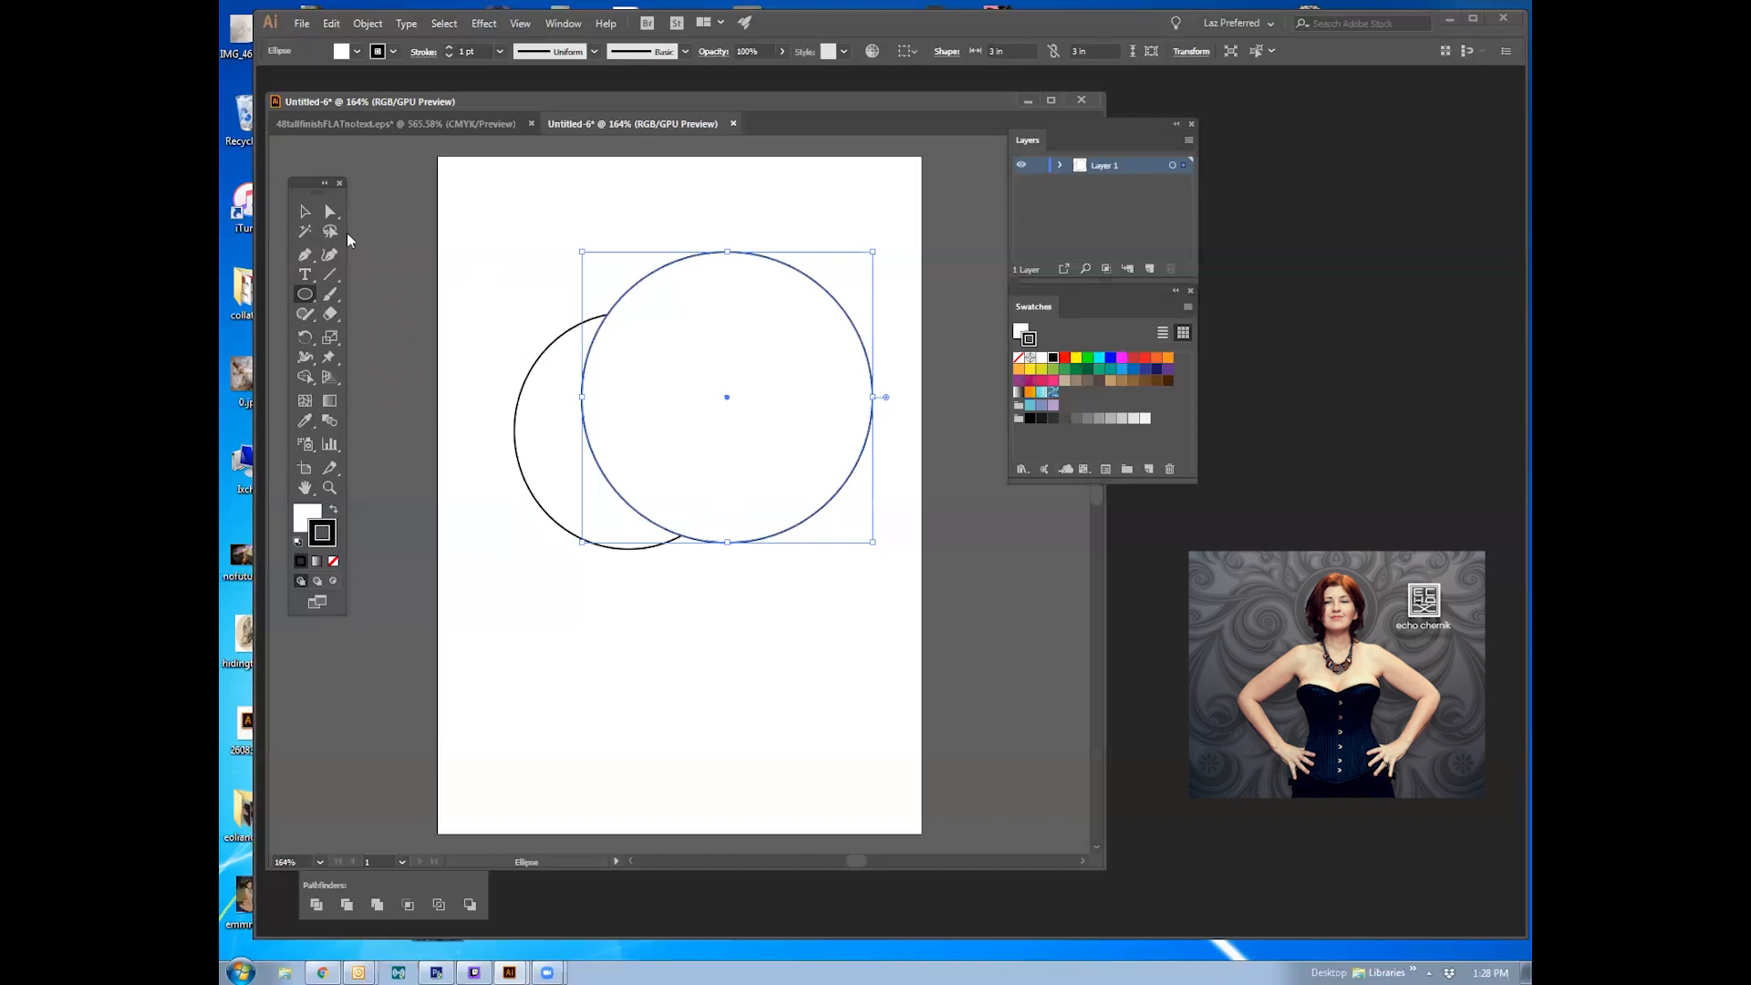
# Step: Select the smaller circle with the Selection tool and move it around the artboard's left edge, leaving it partly behind the larger circle
pyautogui.click(304, 213)
pyautogui.click(529, 347)
pyautogui.click(559, 369)
pyautogui.moveTo(566, 383); pyautogui.dragTo(394, 295)
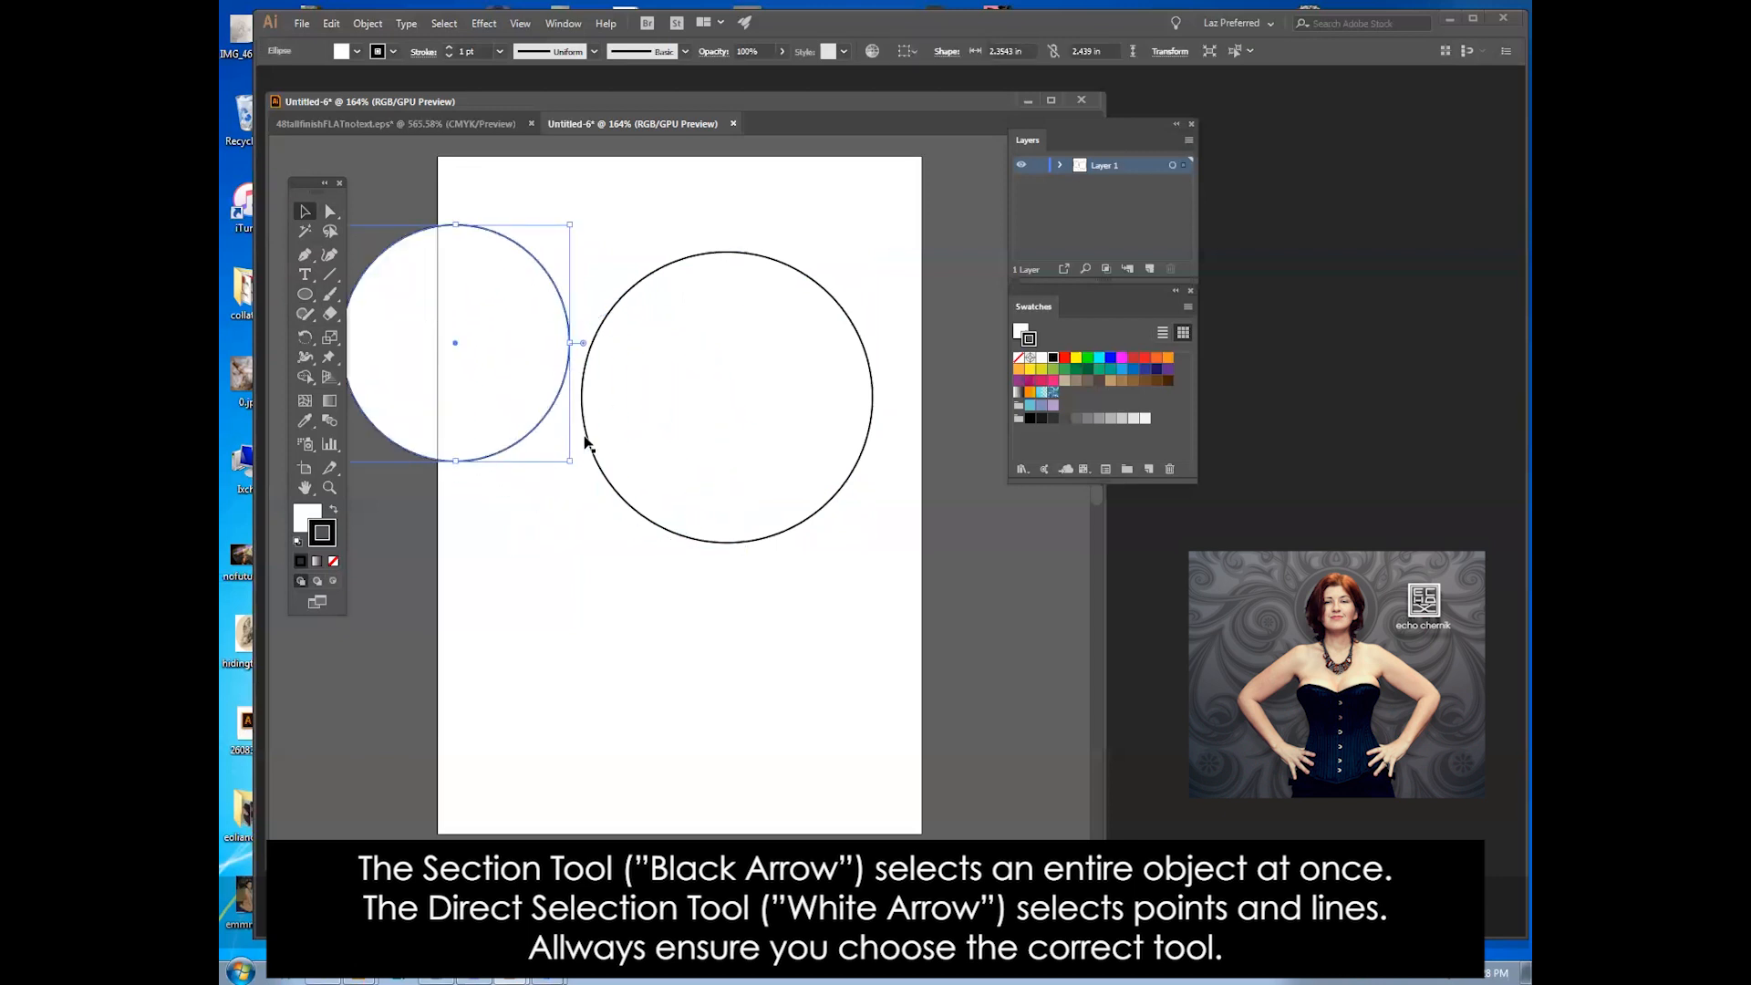
pyautogui.moveTo(465, 430); pyautogui.dragTo(423, 429)
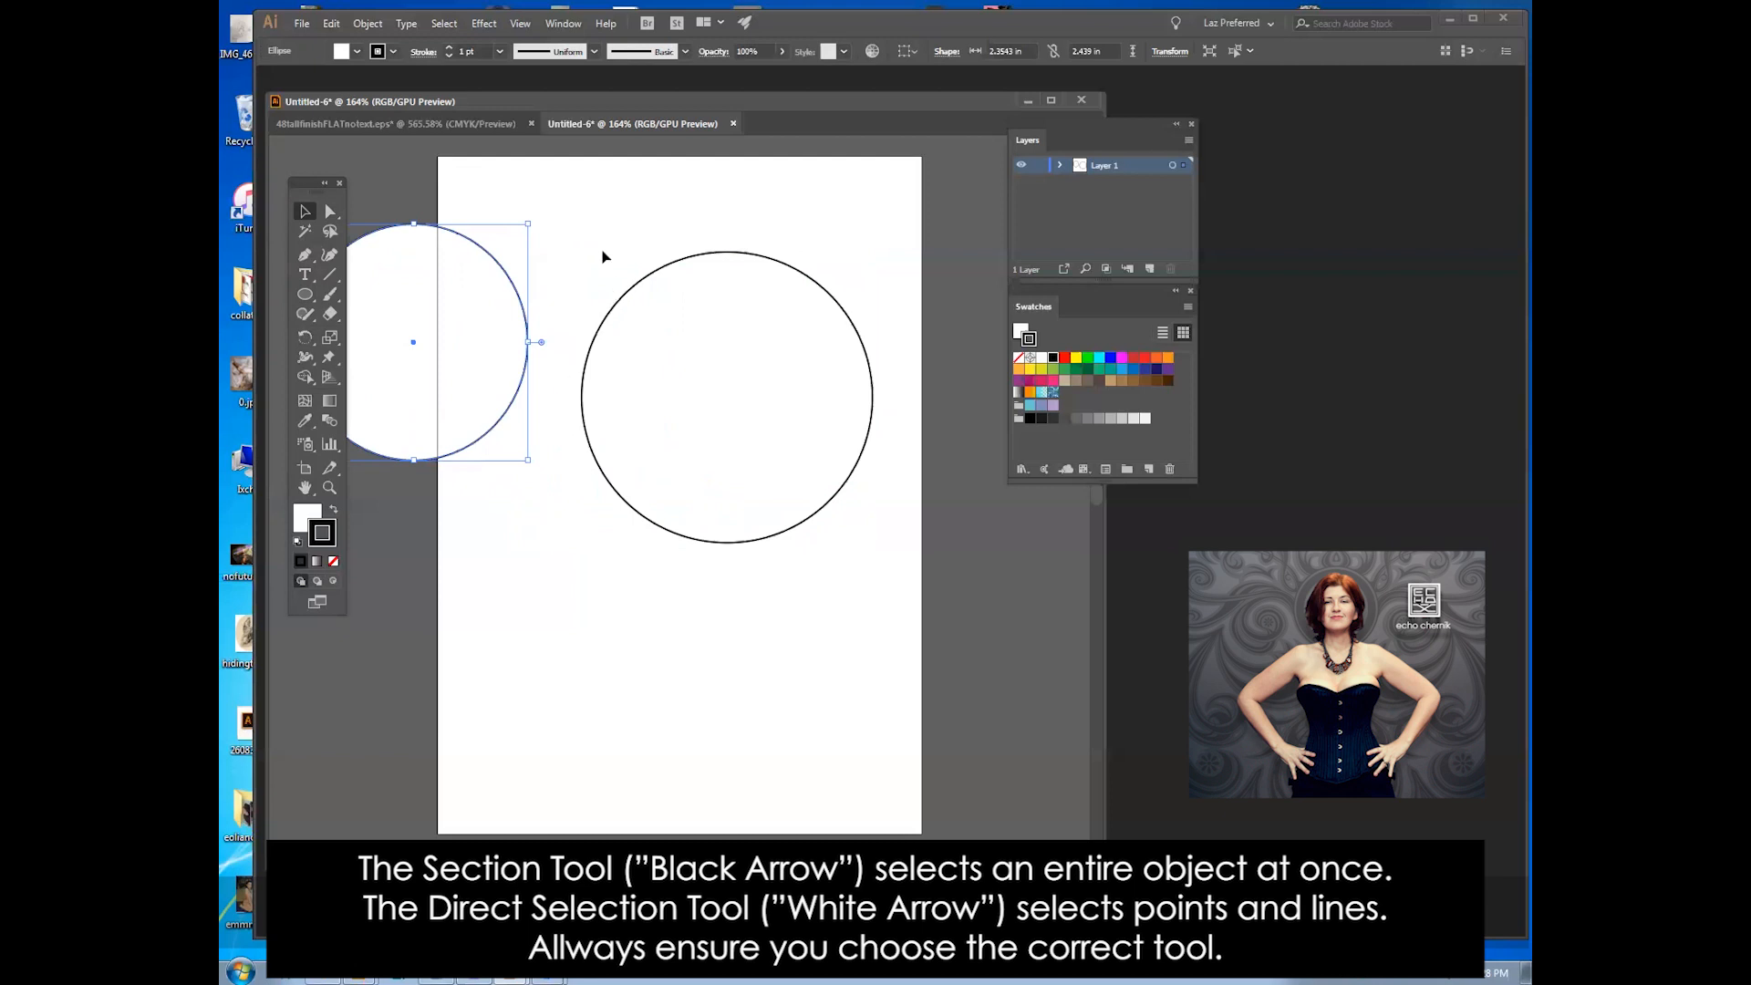
pyautogui.moveTo(422, 320); pyautogui.dragTo(432, 377)
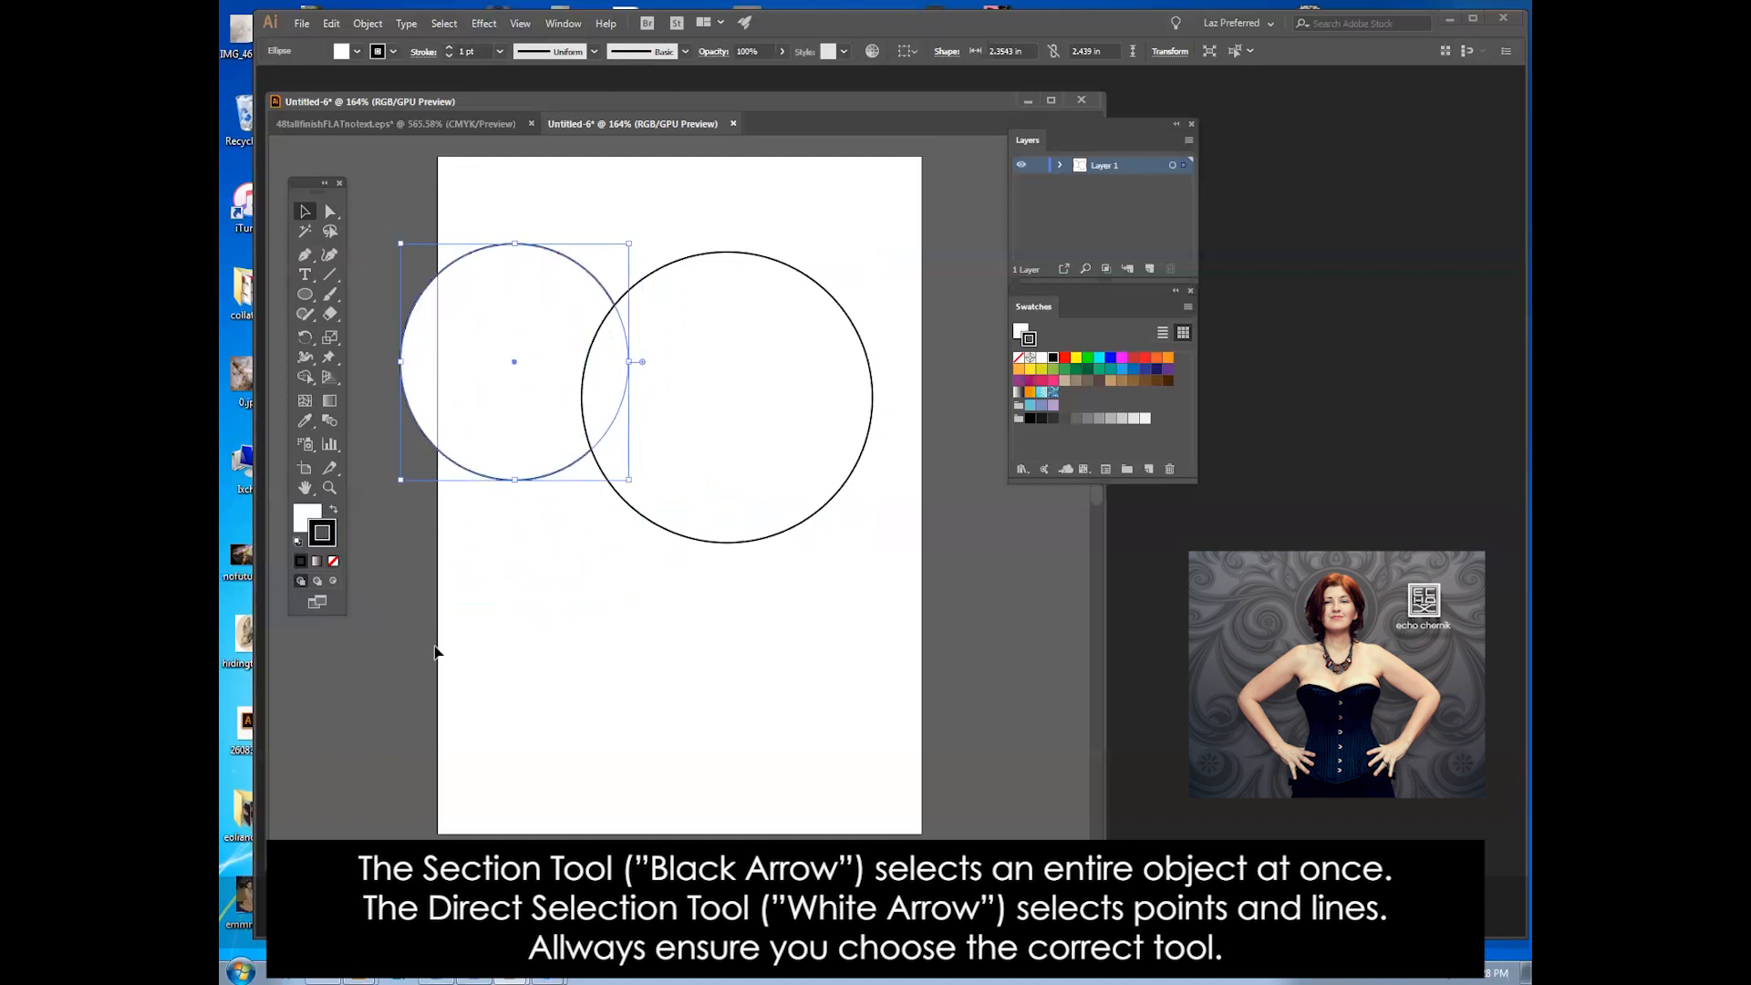
# Step: Deselect and reselect the smaller circle, and move it clear of the larger one to the artboard's lower left edge
pyautogui.click(392, 609)
pyautogui.click(484, 395)
pyautogui.click(412, 547)
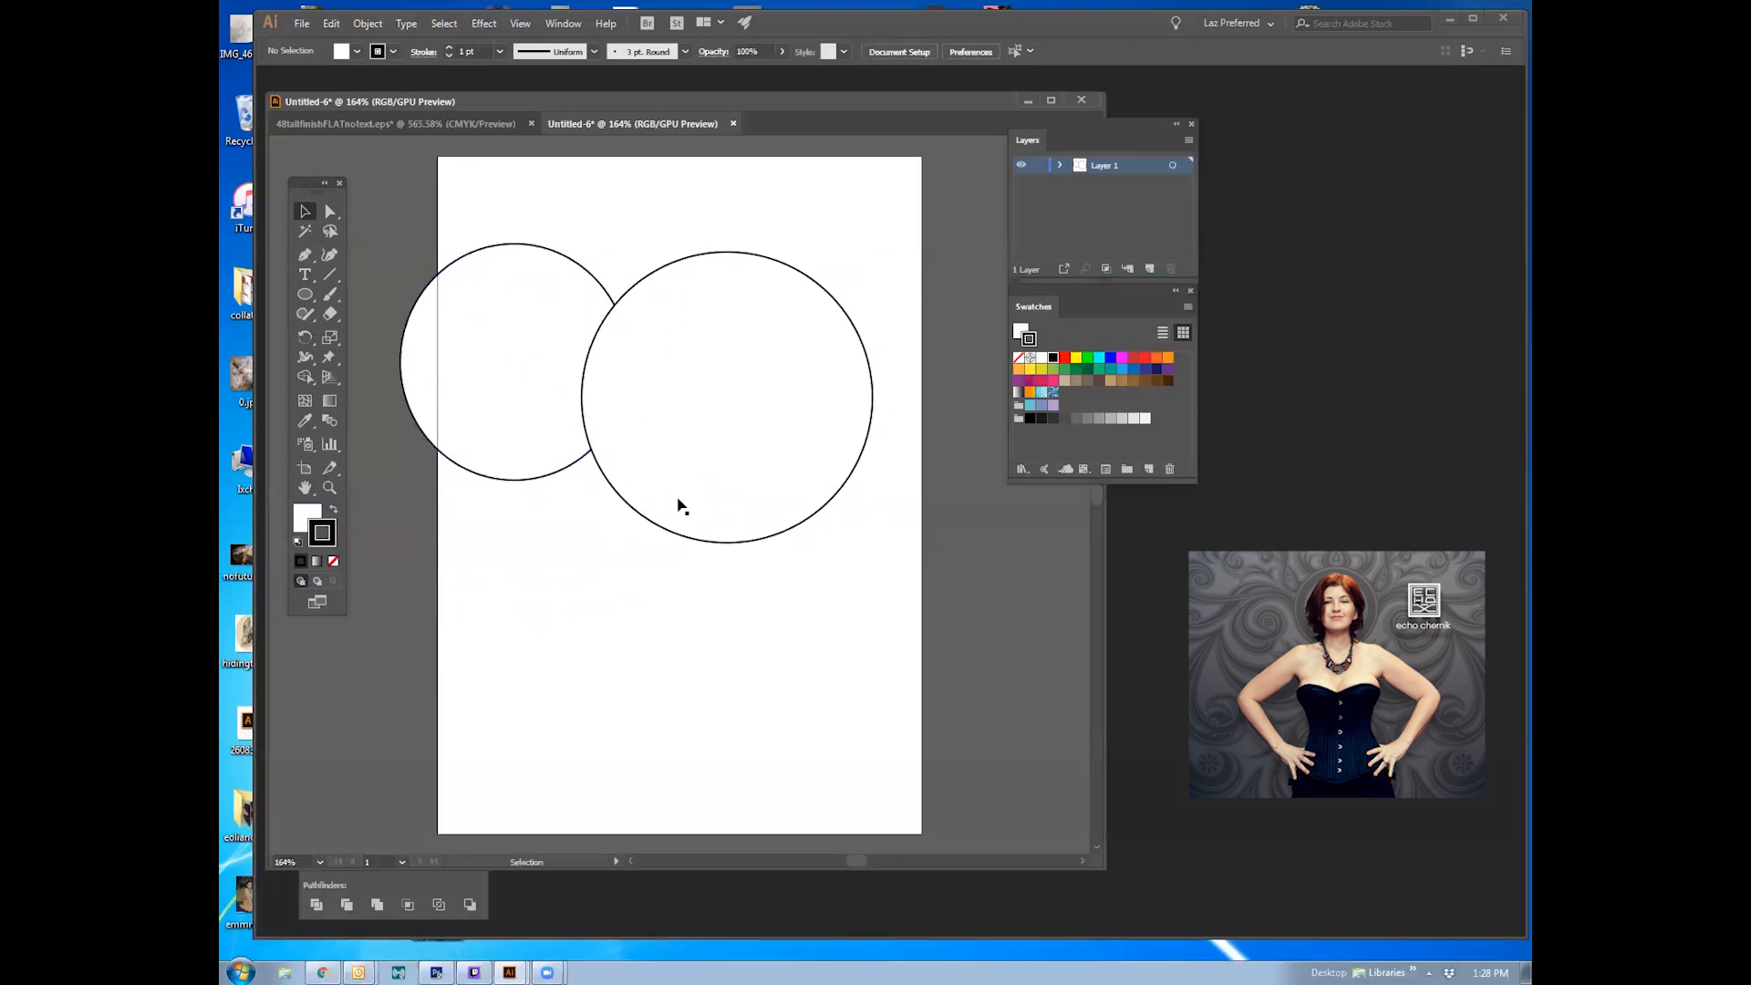
pyautogui.click(468, 385)
pyautogui.moveTo(465, 383); pyautogui.dragTo(394, 627)
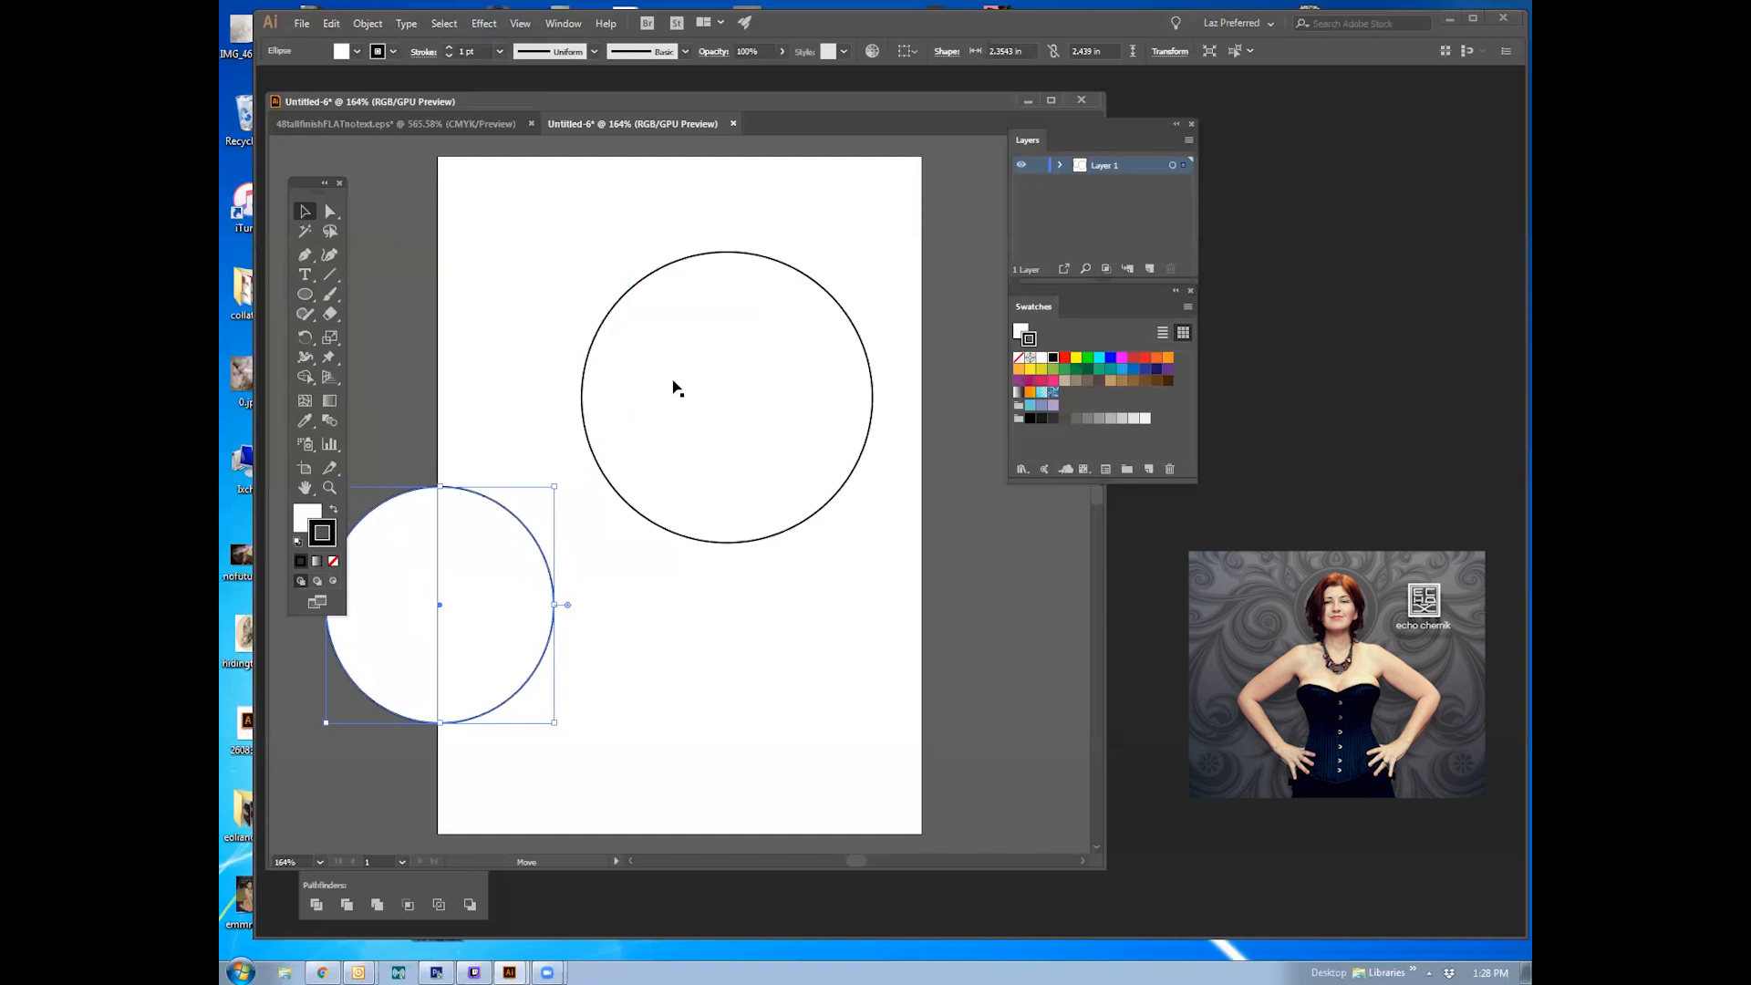
# Step: Move the larger circle onto the artboard's upper left edge and deselect it
pyautogui.click(747, 385)
pyautogui.moveTo(871, 396); pyautogui.dragTo(645, 317)
pyautogui.click(723, 383)
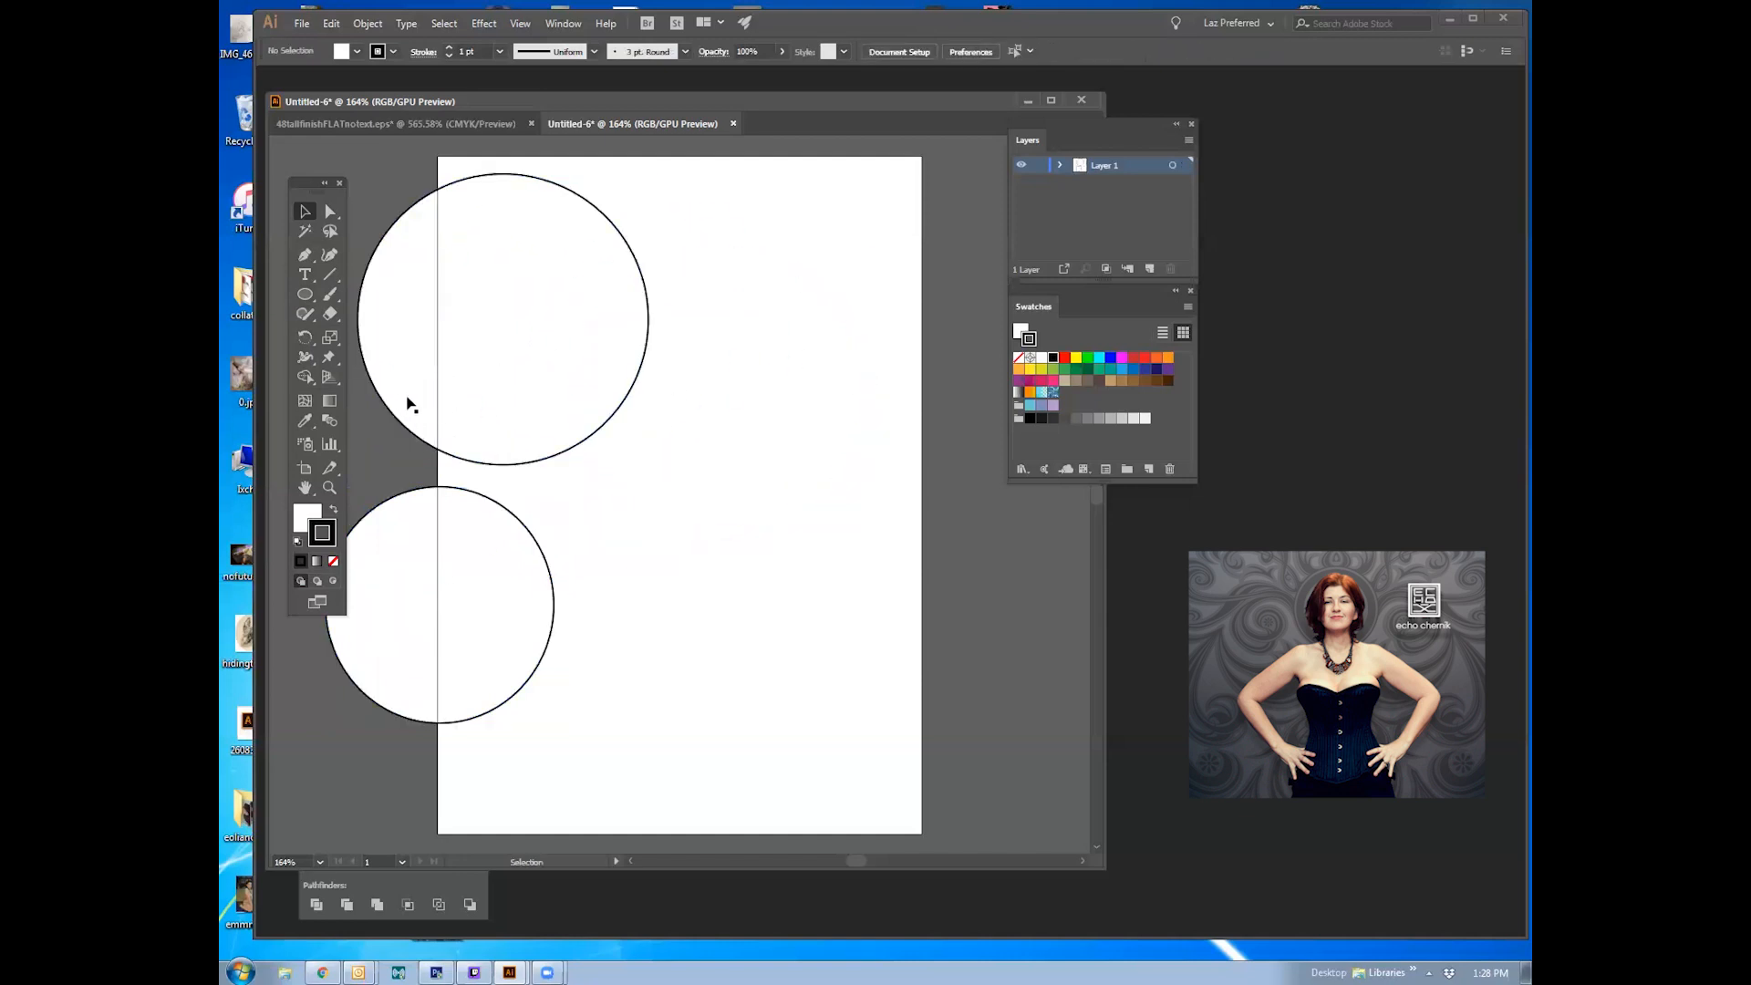
# Step: Move both circles completely off the artboard onto the empty canvas beside its left edge
pyautogui.moveTo(438, 390); pyautogui.dragTo(696, 410)
pyautogui.moveTo(780, 357); pyautogui.dragTo(539, 318)
pyautogui.click(809, 433)
pyautogui.moveTo(671, 565); pyautogui.dragTo(528, 532)
pyautogui.click(814, 506)
pyautogui.moveTo(890, 459); pyautogui.dragTo(733, 338)
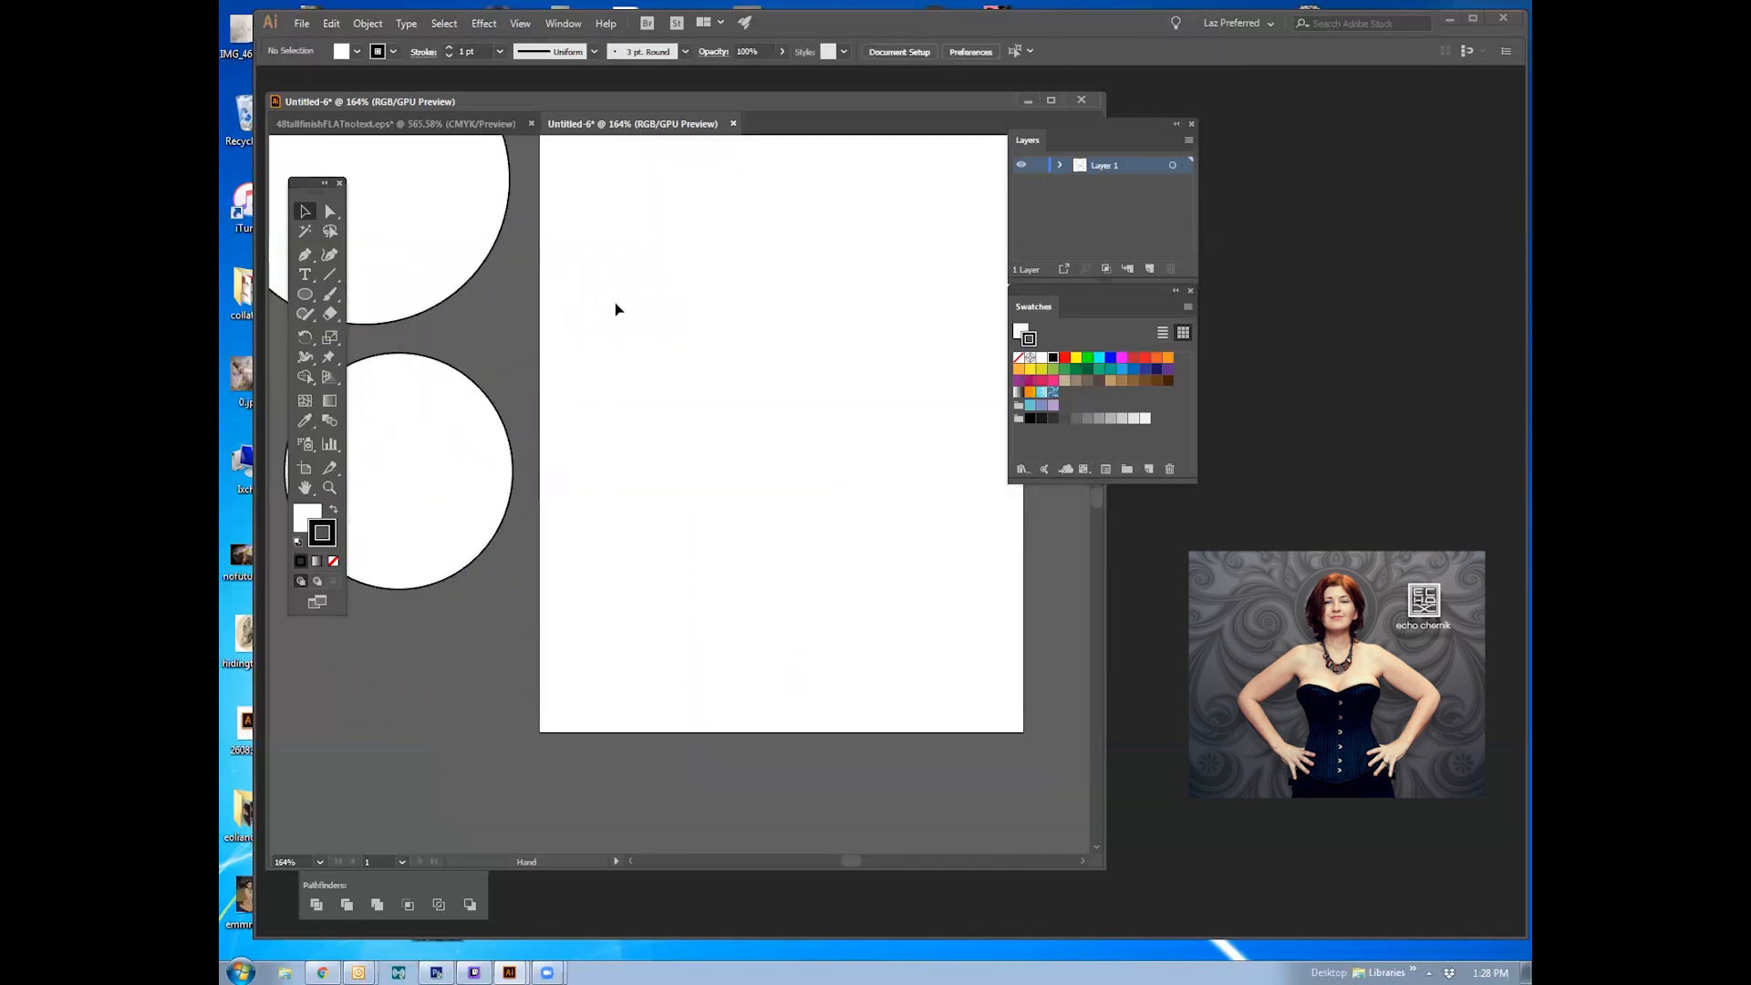
pyautogui.moveTo(735, 434); pyautogui.dragTo(775, 626)
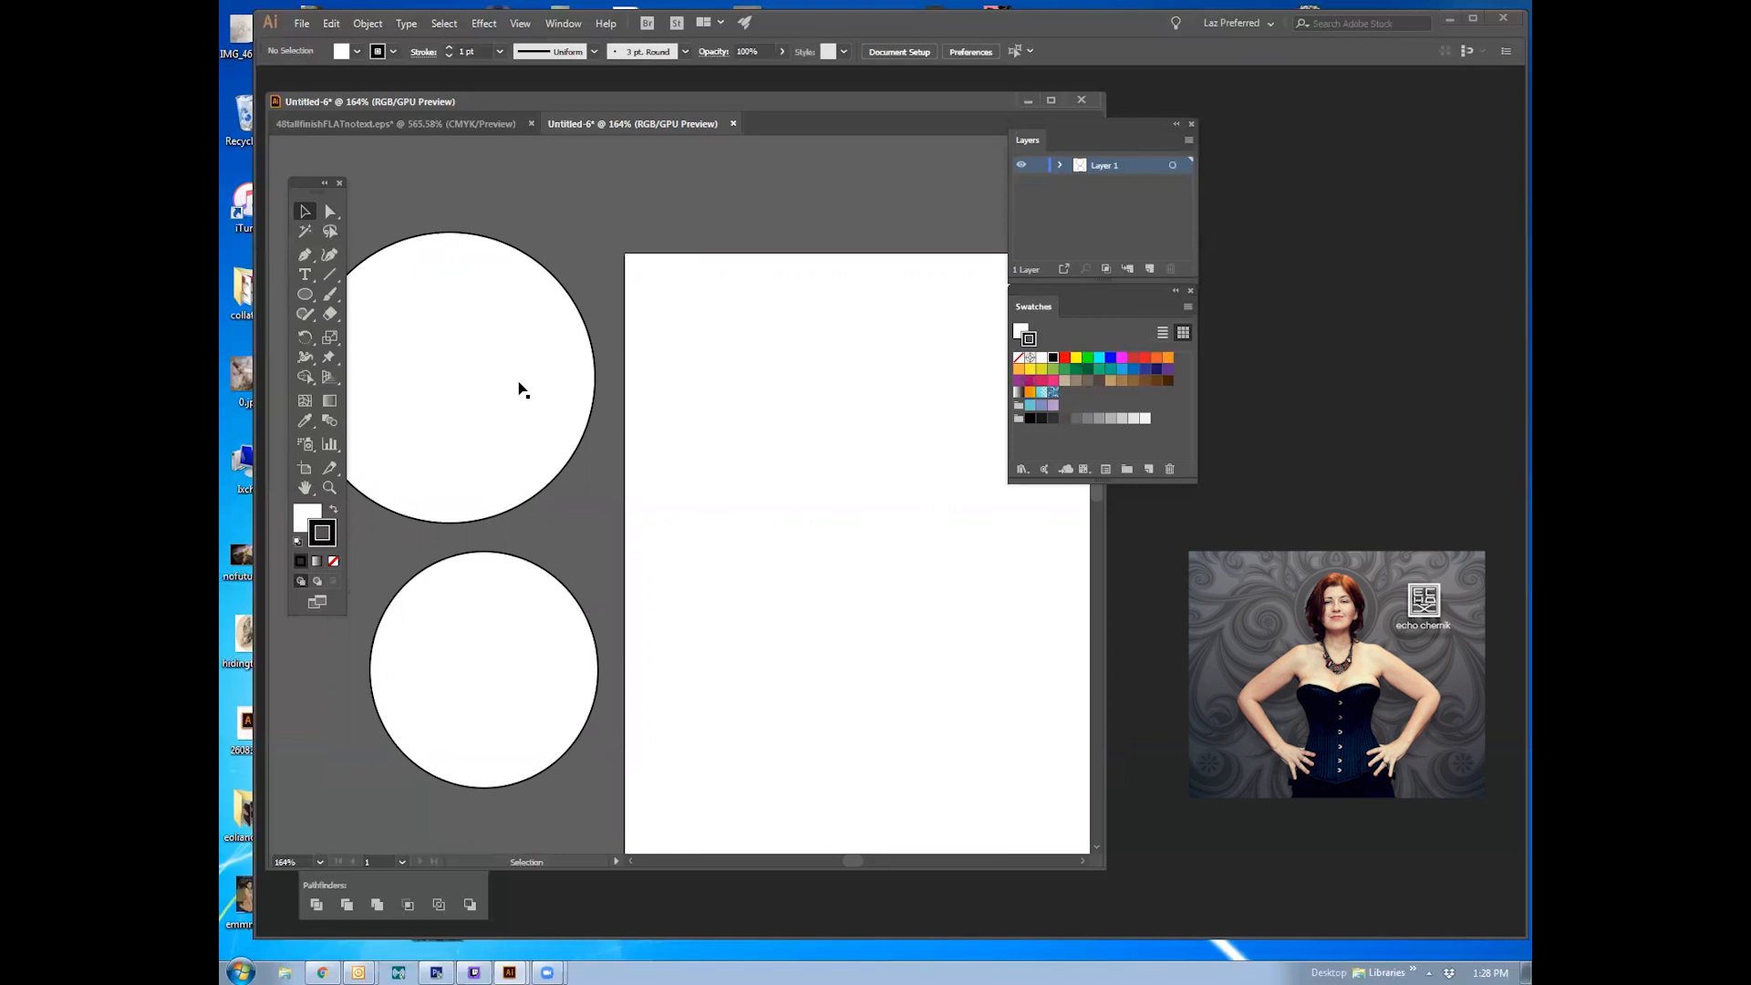
# Step: Move the larger circle and the smaller circle back onto the artboard
pyautogui.moveTo(613, 536); pyautogui.dragTo(558, 455)
pyautogui.moveTo(531, 358); pyautogui.dragTo(891, 446)
pyautogui.click(644, 558)
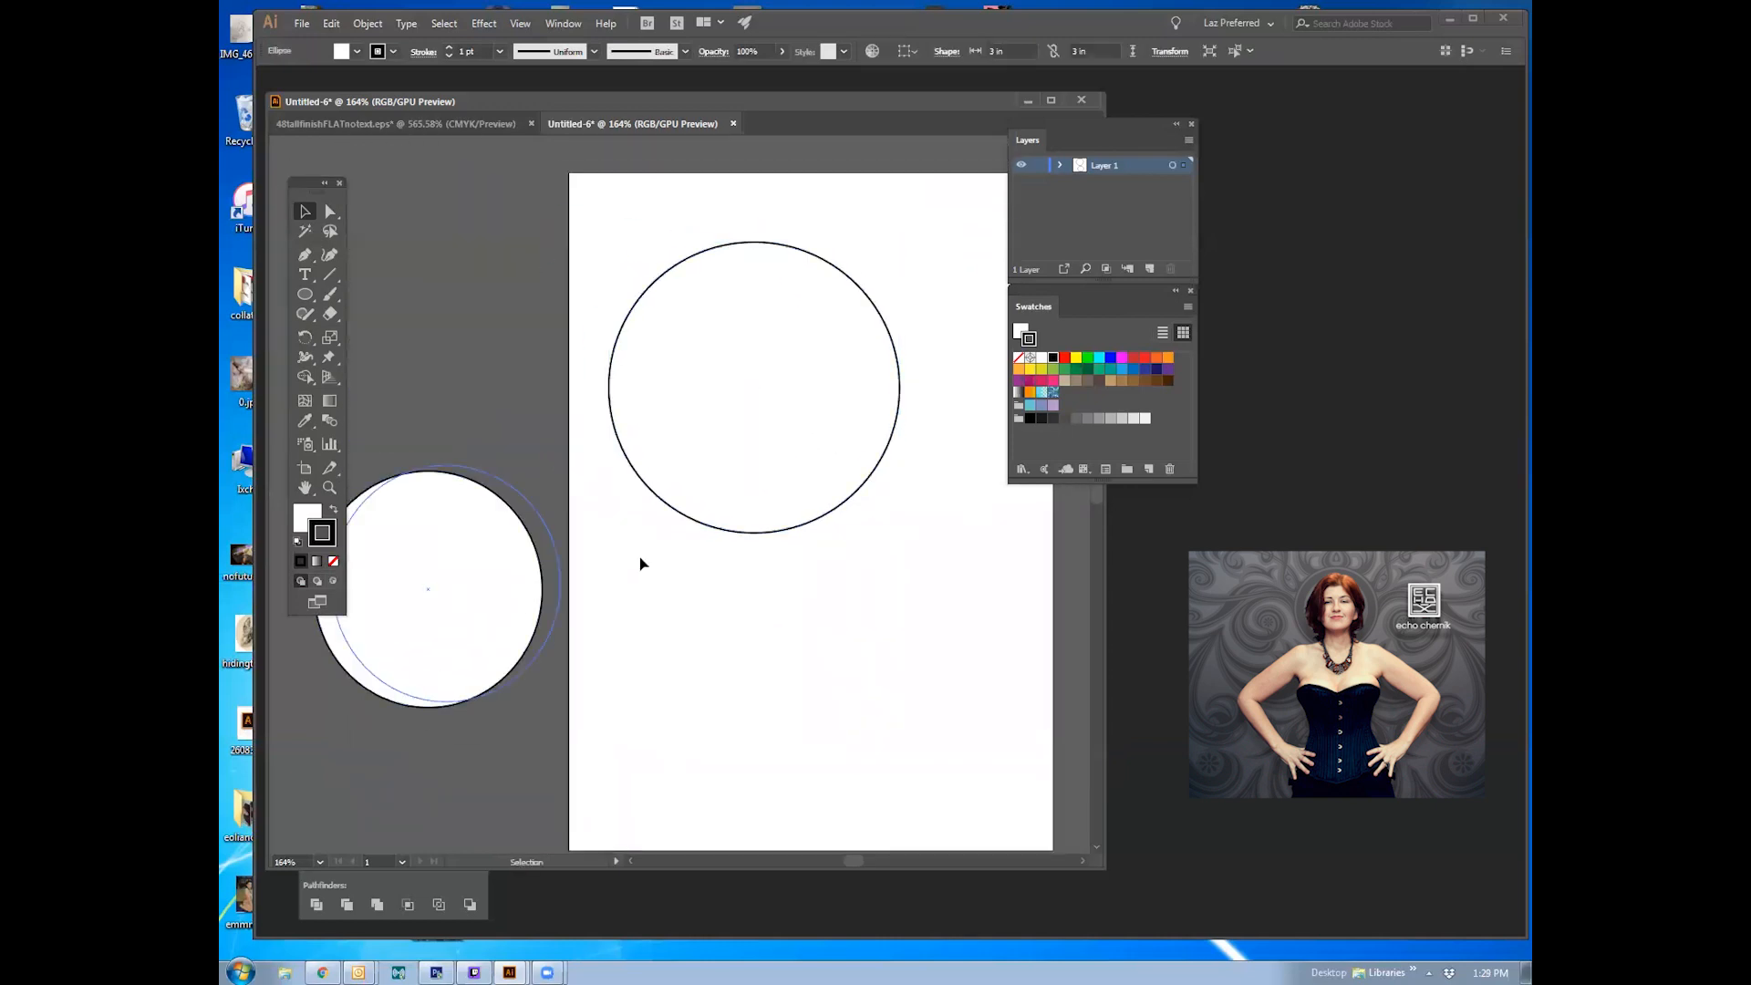
pyautogui.moveTo(529, 629); pyautogui.dragTo(806, 560)
pyautogui.click(817, 598)
# Step: Rearrange the two circles on the artboard so the larger one covers the lower left part of the smaller one, and deselect
pyautogui.moveTo(724, 601); pyautogui.dragTo(859, 374)
pyautogui.click(703, 484)
pyautogui.moveTo(761, 435); pyautogui.dragTo(717, 582)
pyautogui.click(939, 473)
pyautogui.moveTo(783, 523); pyautogui.dragTo(845, 467)
pyautogui.click(930, 258)
pyautogui.moveTo(930, 258); pyautogui.dragTo(903, 331)
pyautogui.click(1006, 584)
pyautogui.click(813, 305)
pyautogui.click(770, 528)
pyautogui.moveTo(885, 497); pyautogui.dragTo(771, 484)
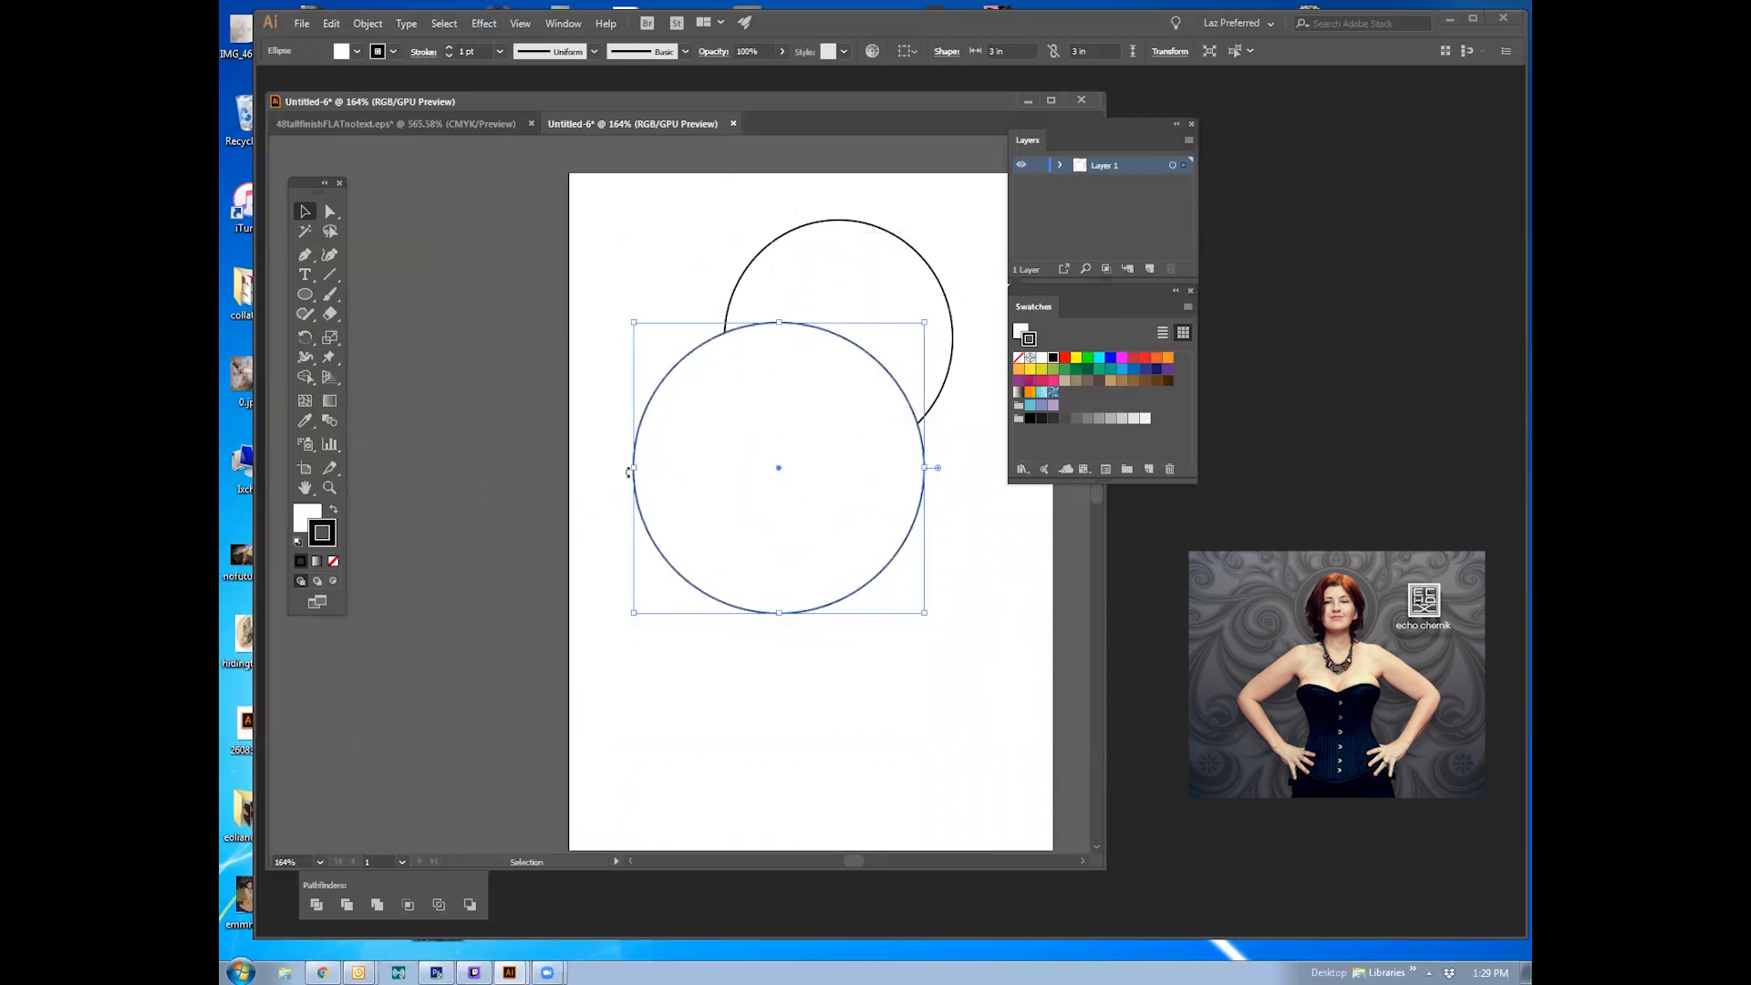
pyautogui.click(500, 461)
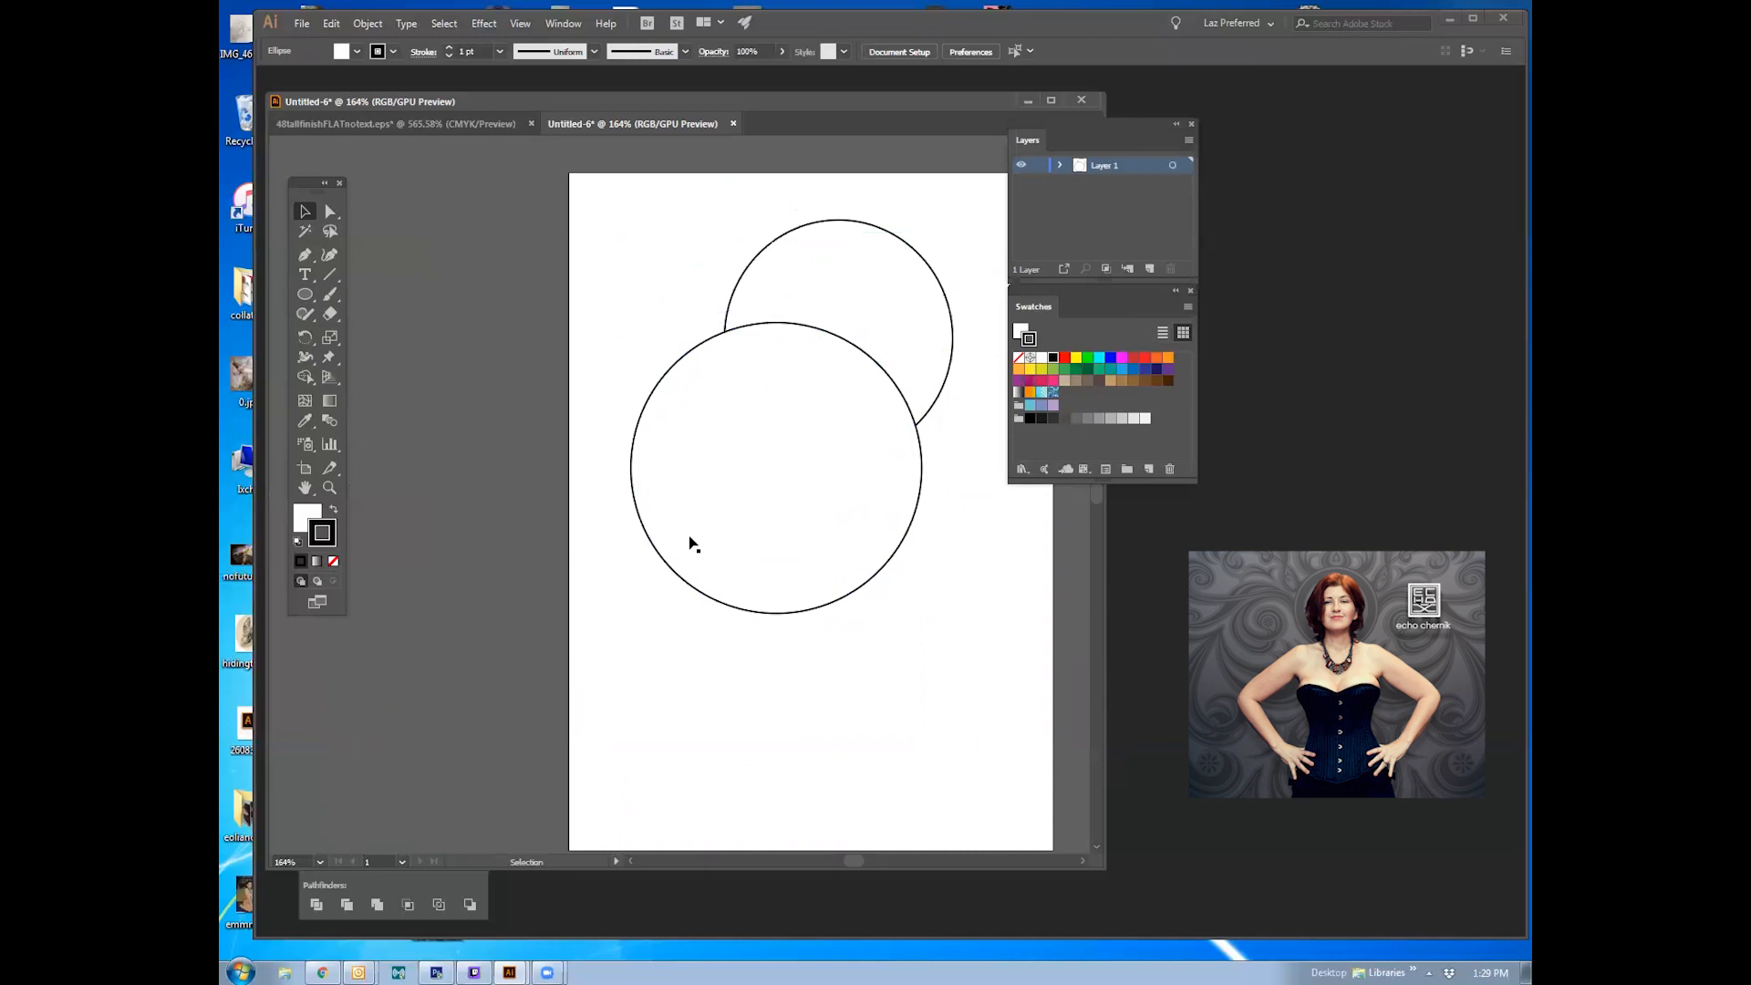
# Step: Make the fill and the stroke active in turn, ending with the stroke active
pyautogui.click(308, 519)
pyautogui.click(321, 536)
pyautogui.click(307, 517)
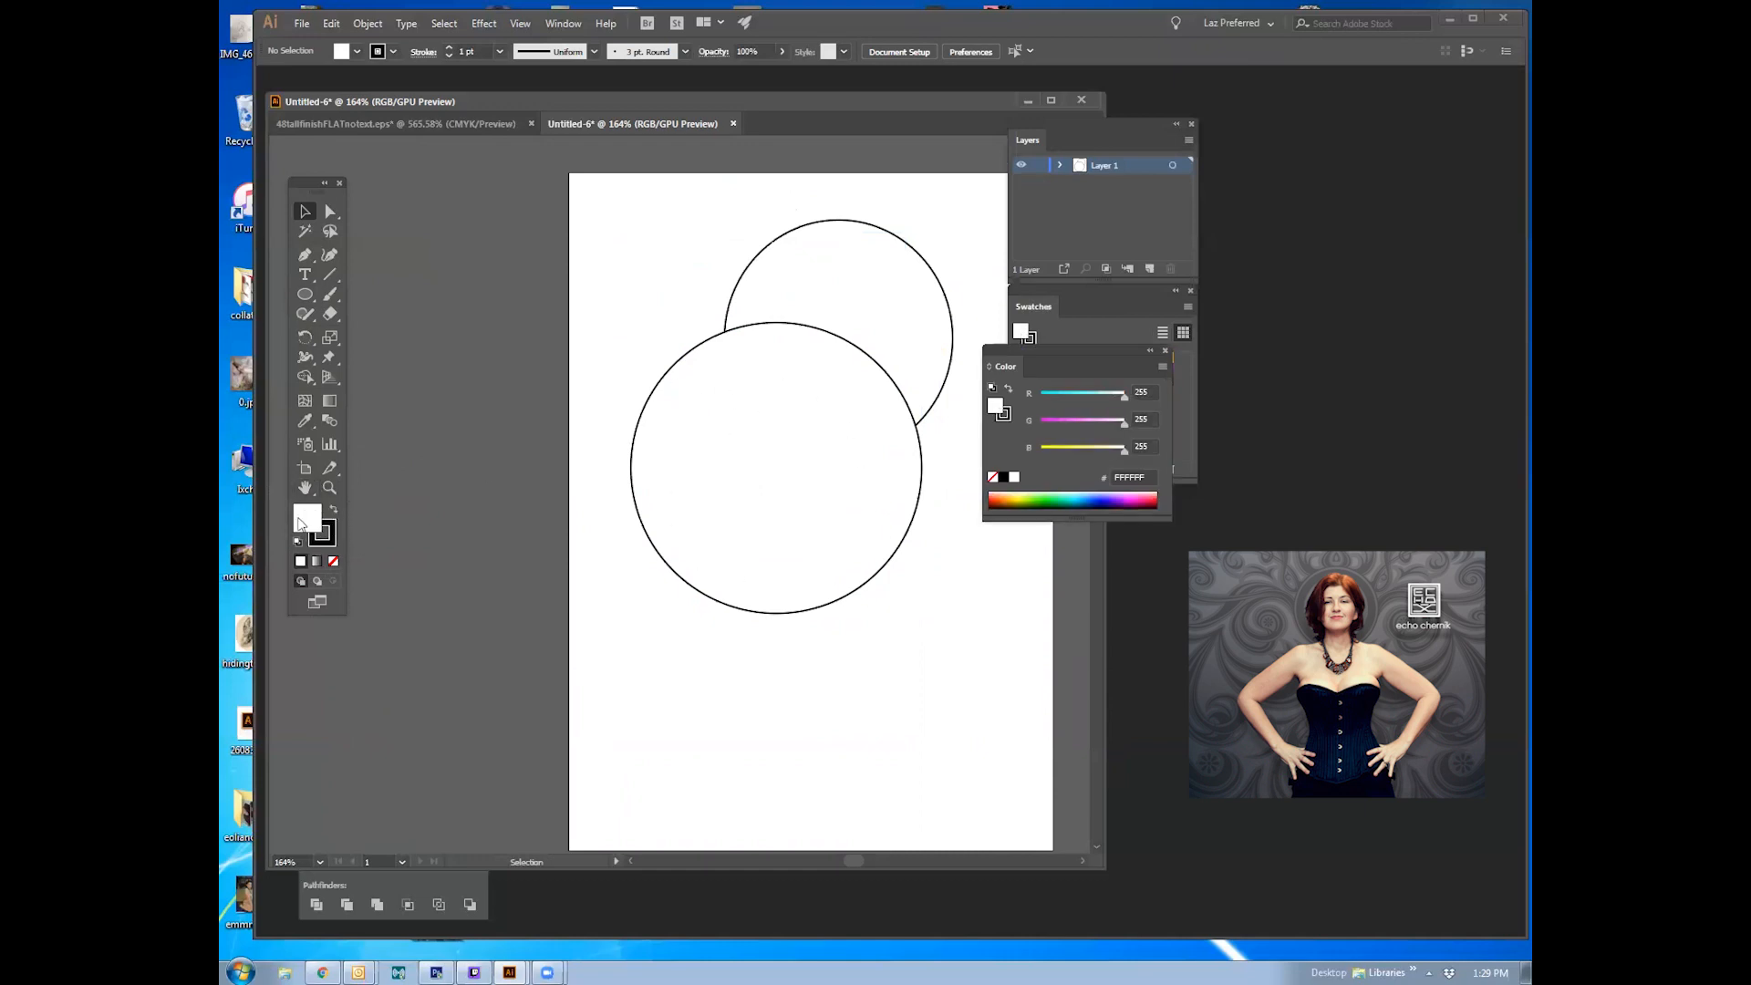
pyautogui.click(330, 539)
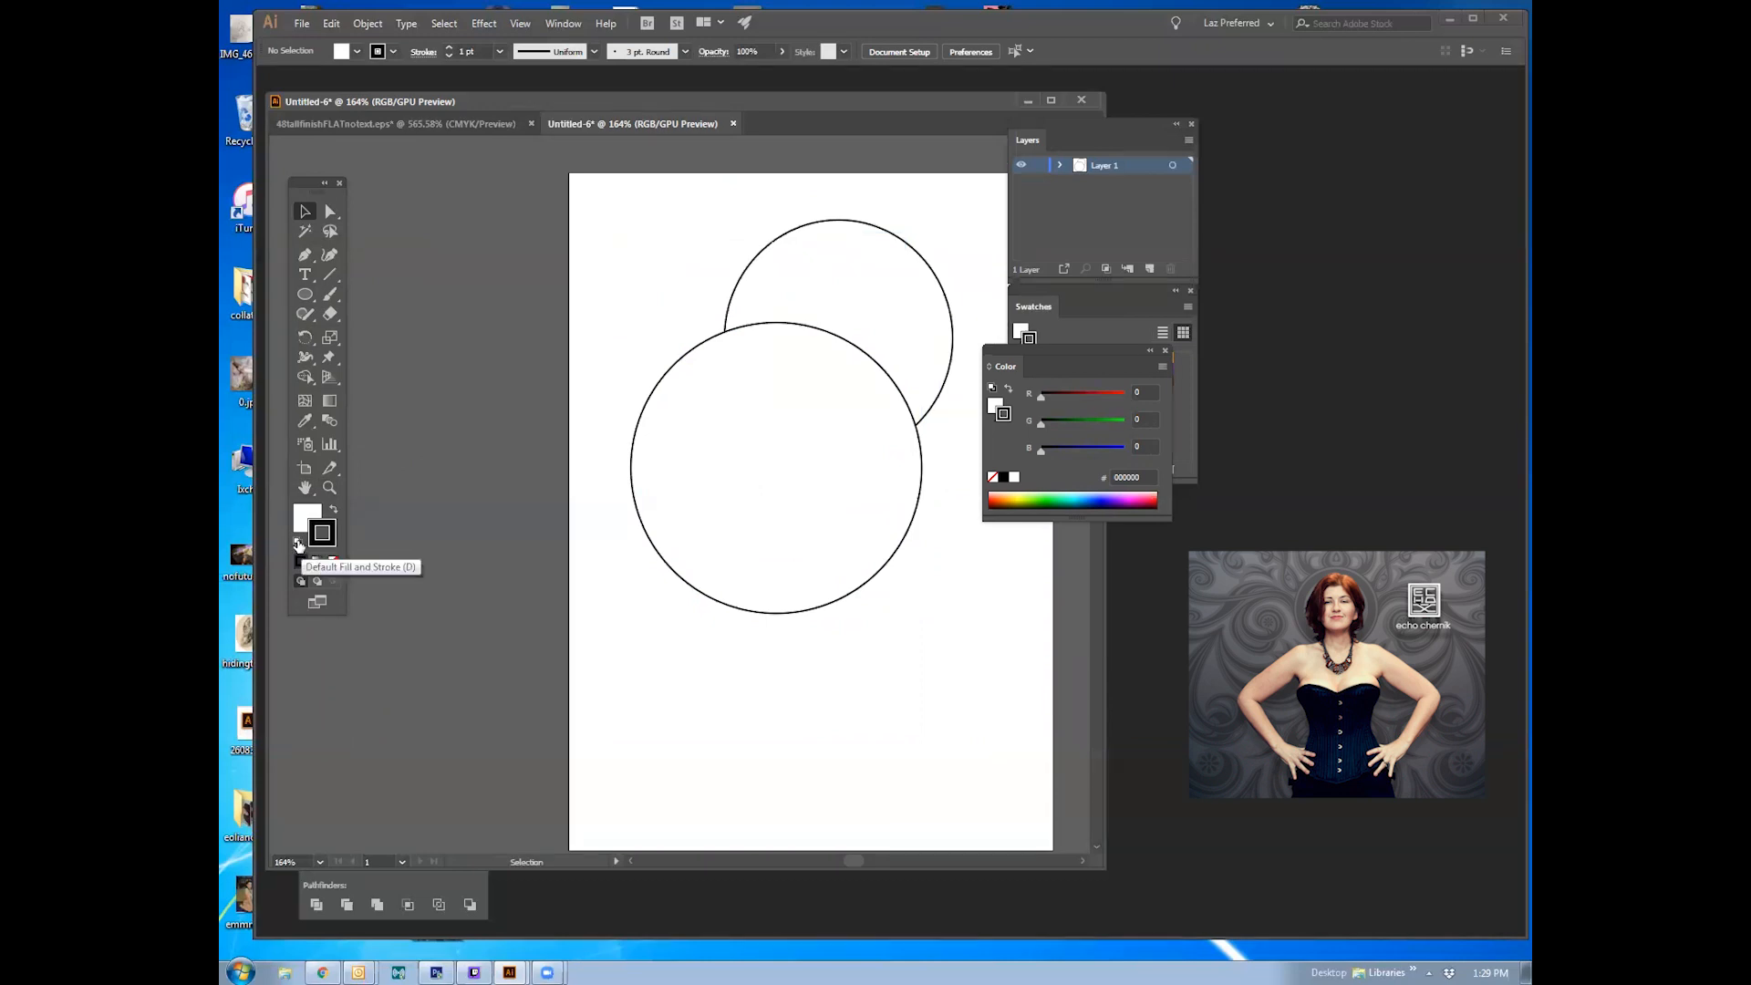
# Step: Swap the fill and stroke colors repeatedly with nothing selected, ending with a white fill and a black stroke
pyautogui.click(332, 510)
pyautogui.click(332, 510)
pyautogui.click(332, 511)
pyautogui.click(332, 511)
pyautogui.click(332, 511)
pyautogui.click(332, 512)
pyautogui.click(332, 512)
pyautogui.click(332, 512)
pyautogui.click(332, 512)
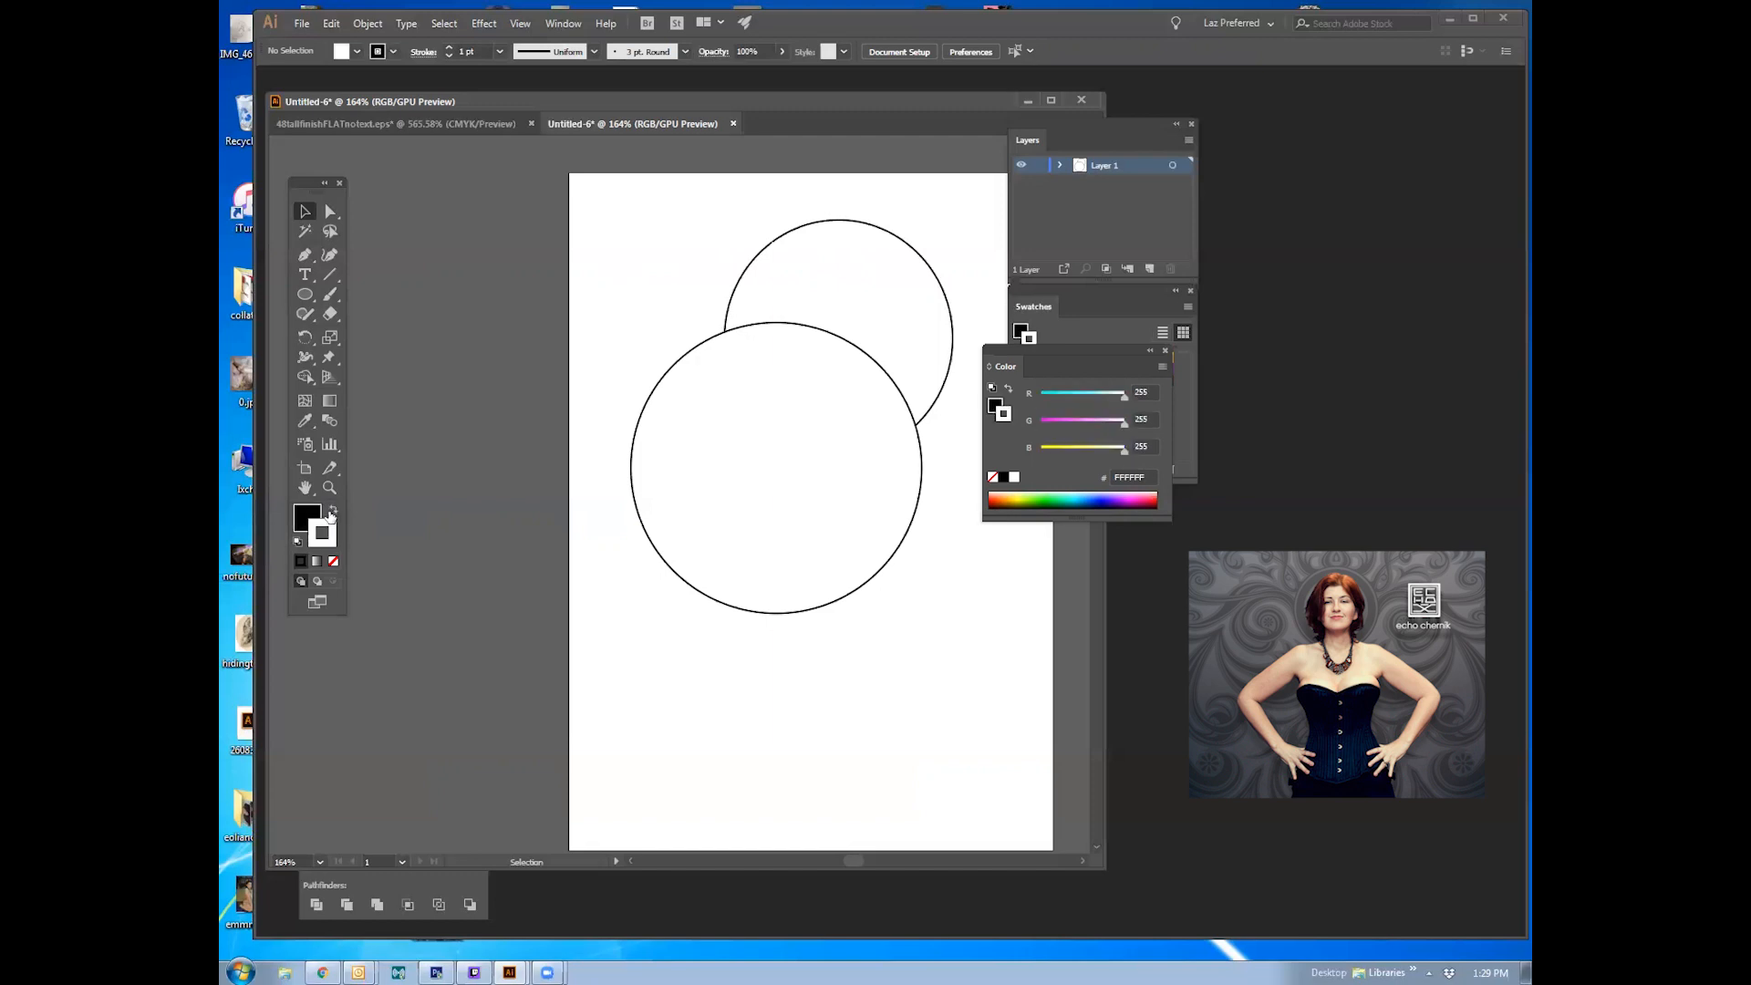
pyautogui.click(332, 514)
pyautogui.click(332, 513)
pyautogui.click(333, 514)
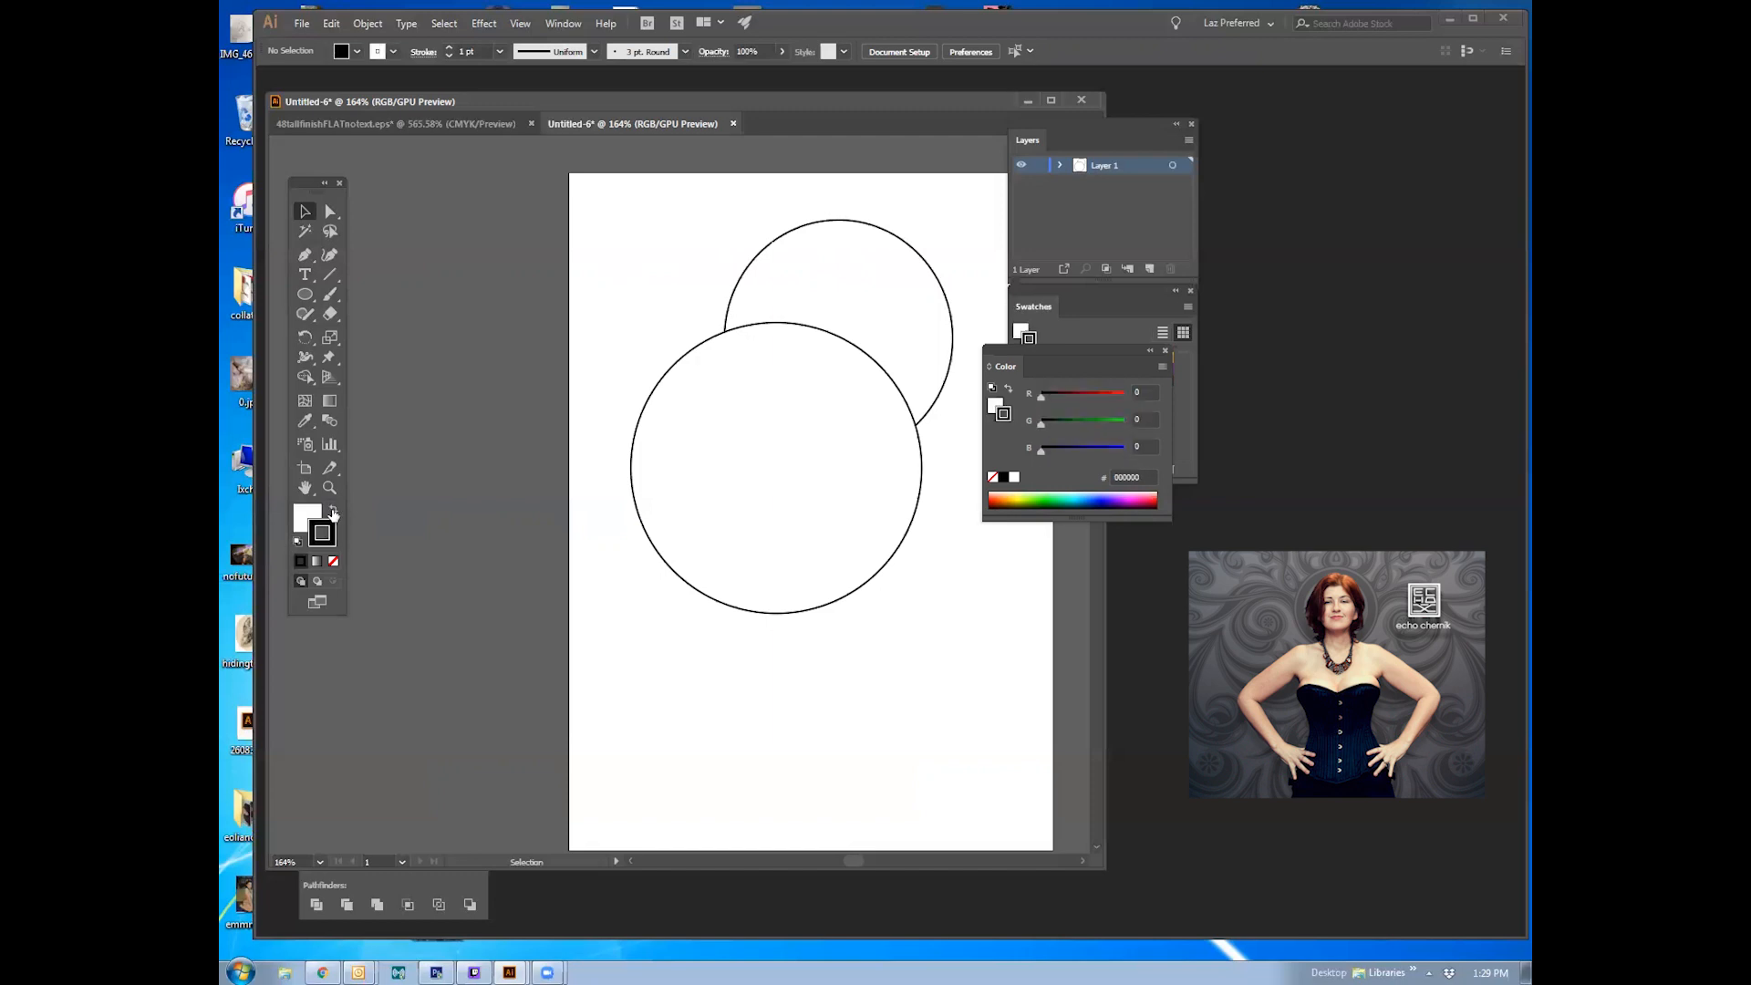
pyautogui.click(333, 513)
pyautogui.click(333, 513)
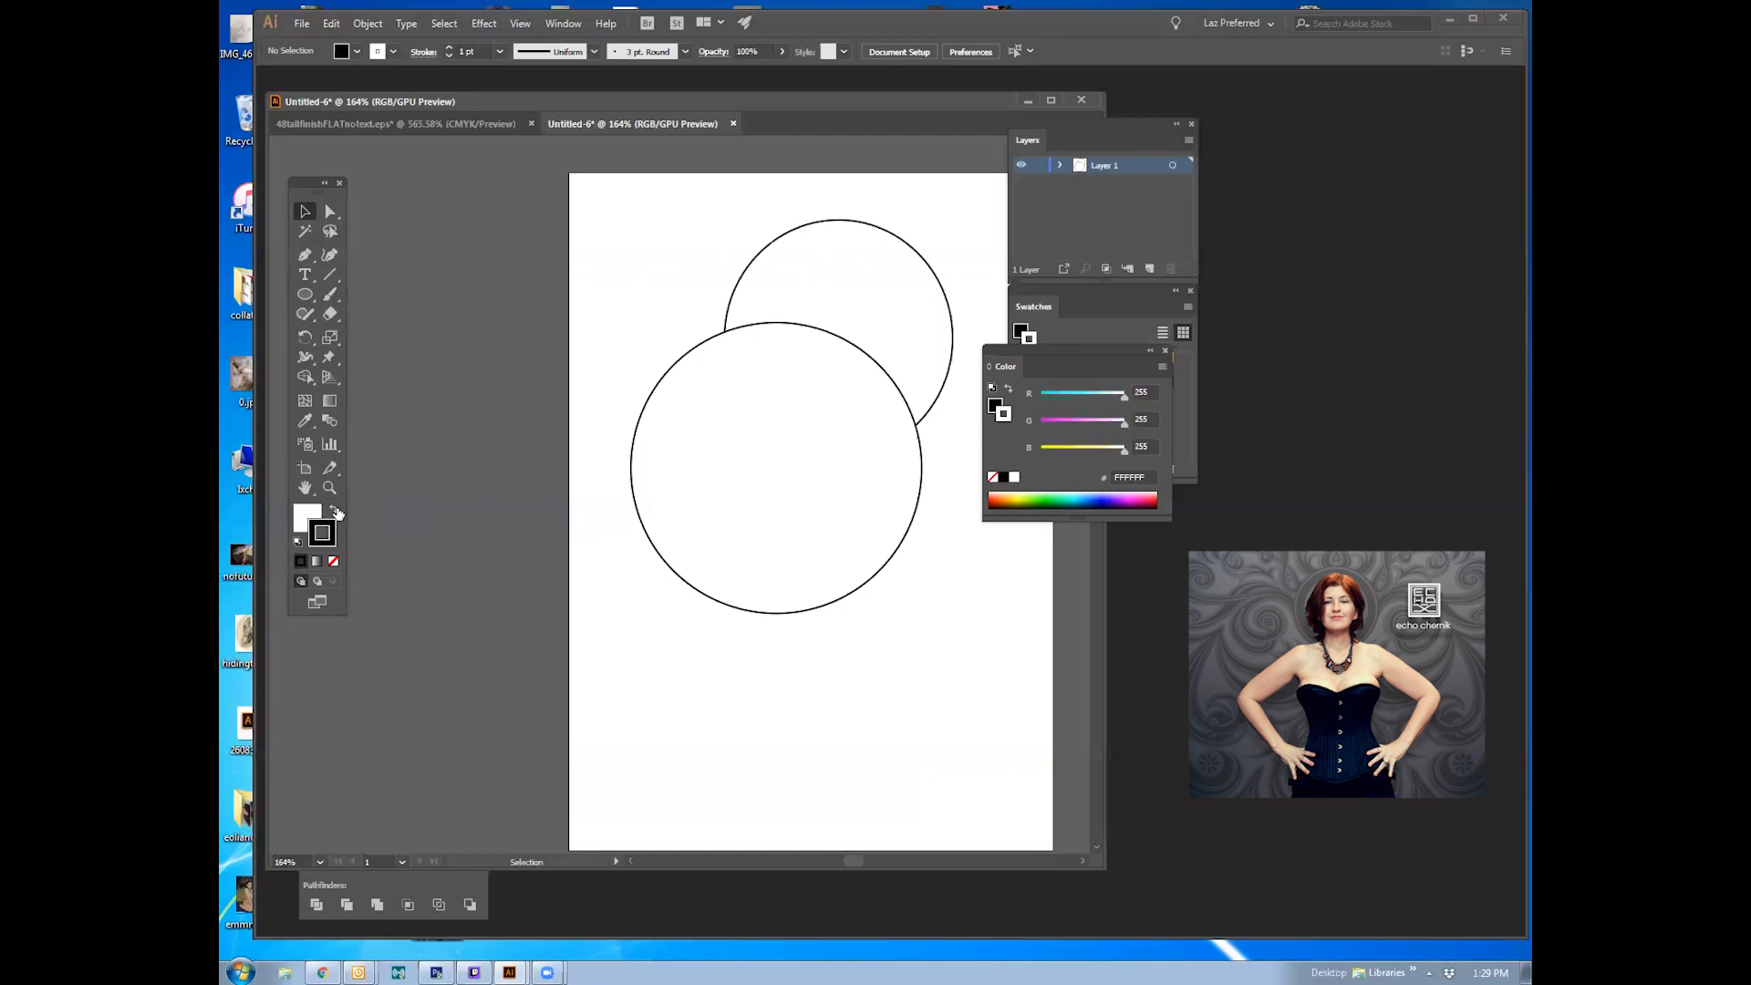
# Step: Select the larger circle and swap its fill and stroke colors back and forth, ending with a white fill and black stroke
pyautogui.click(699, 446)
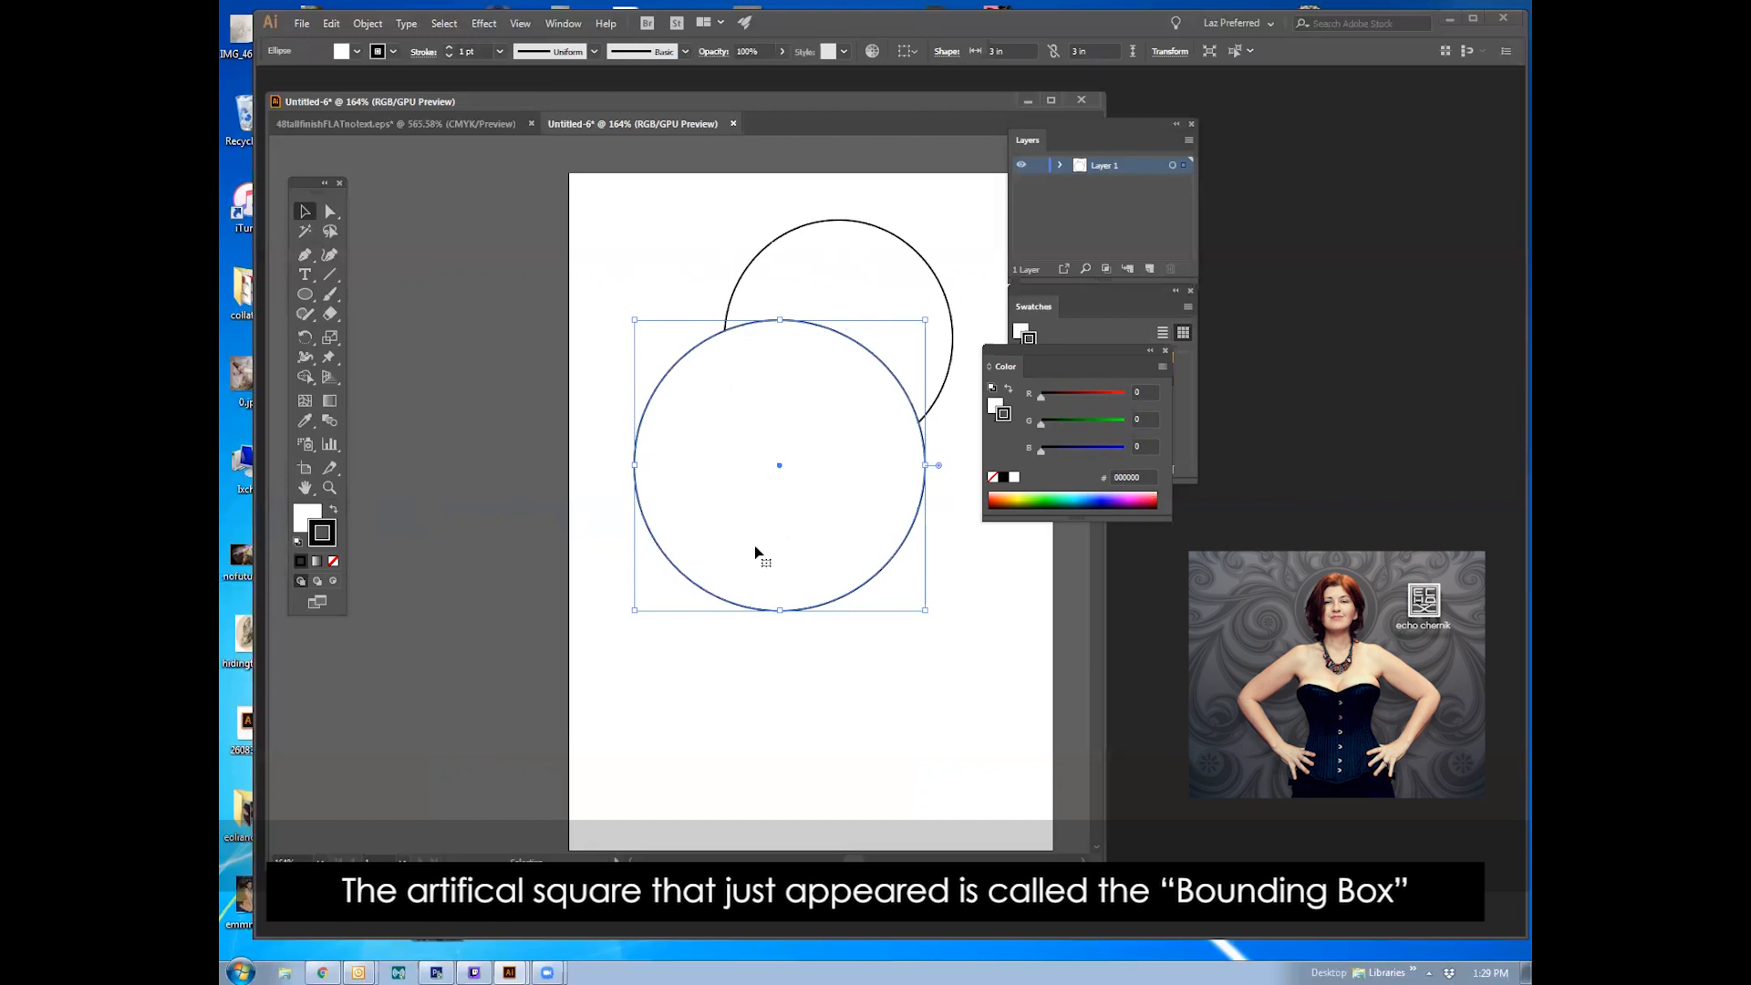
pyautogui.click(332, 508)
pyautogui.click(333, 508)
pyautogui.click(334, 512)
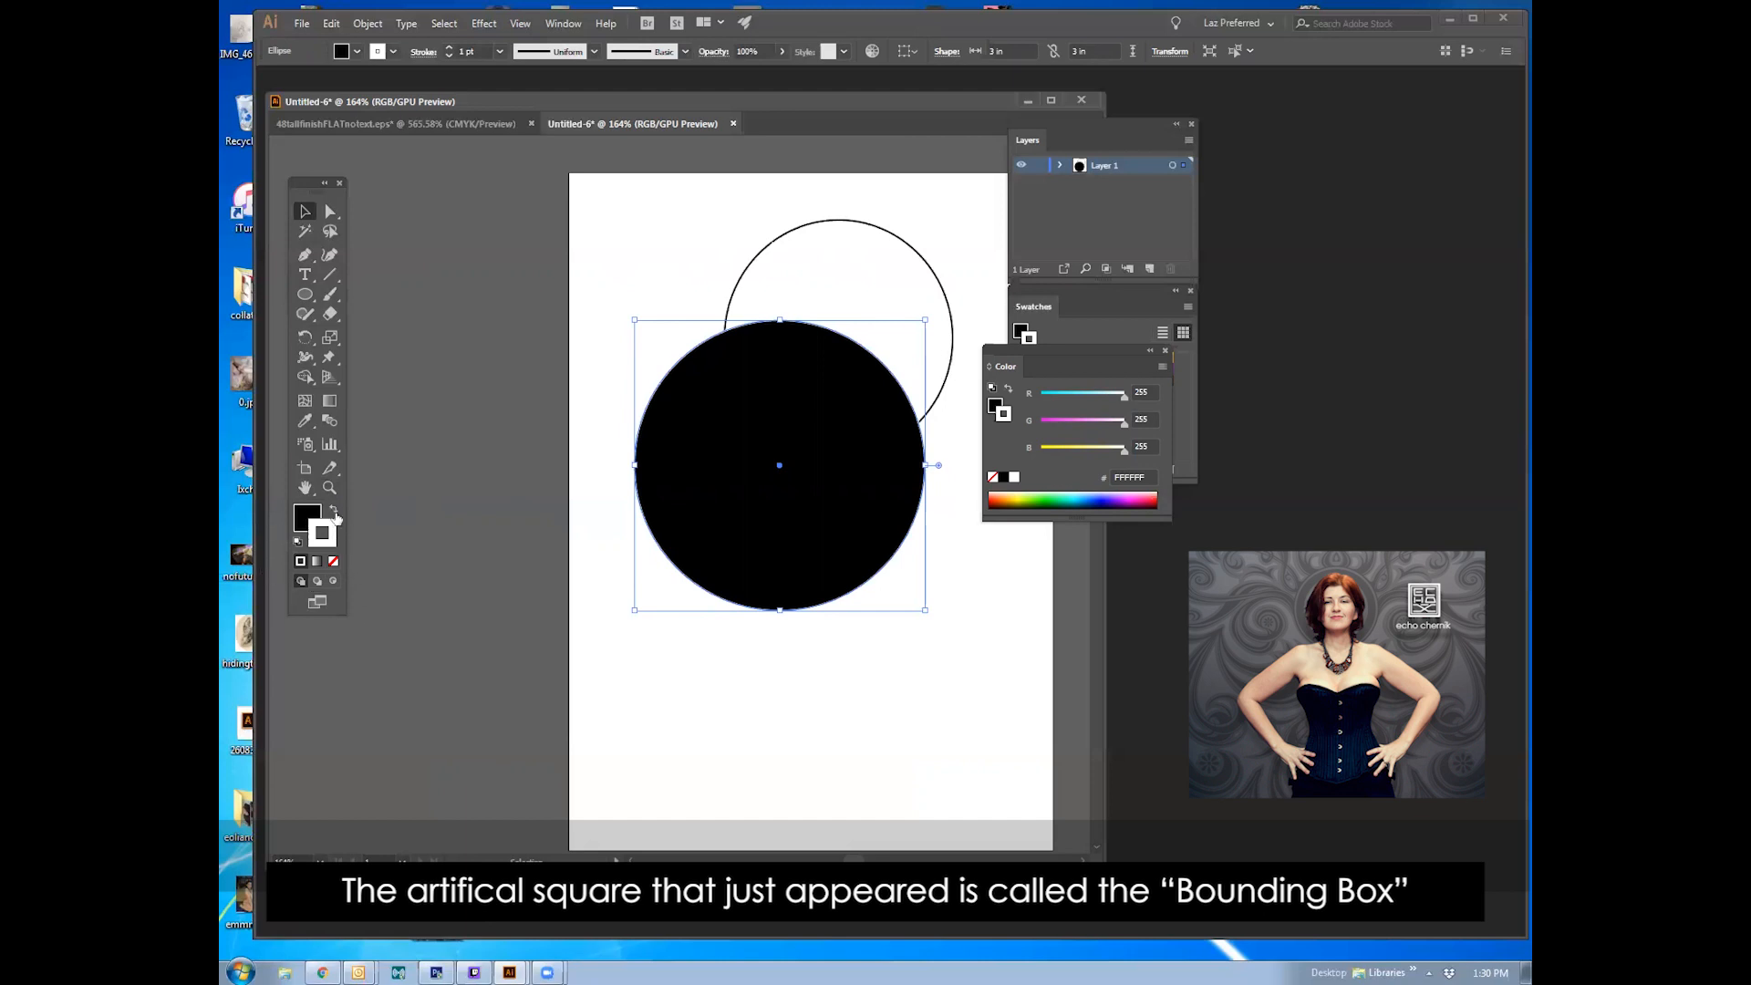
pyautogui.click(335, 516)
# Step: Open the larger circle's fill in the Color Picker and choose a pink with a hue of 336°
pyautogui.click(303, 518)
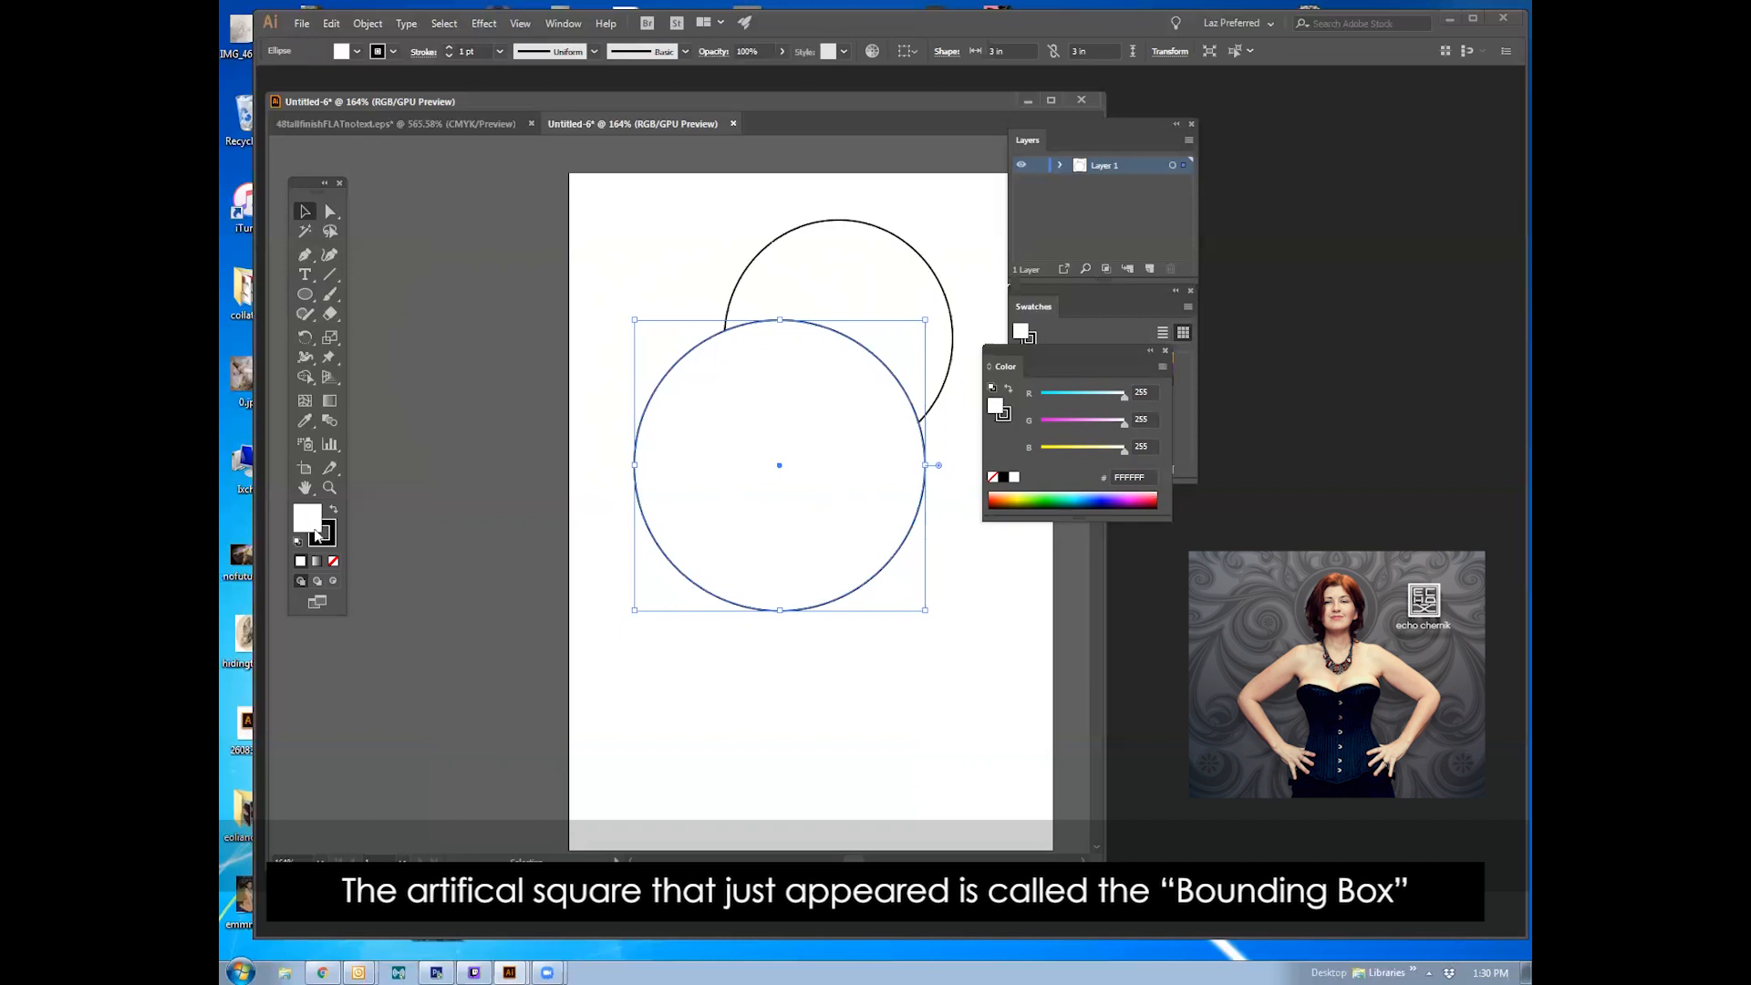
pyautogui.doubleClick(308, 519)
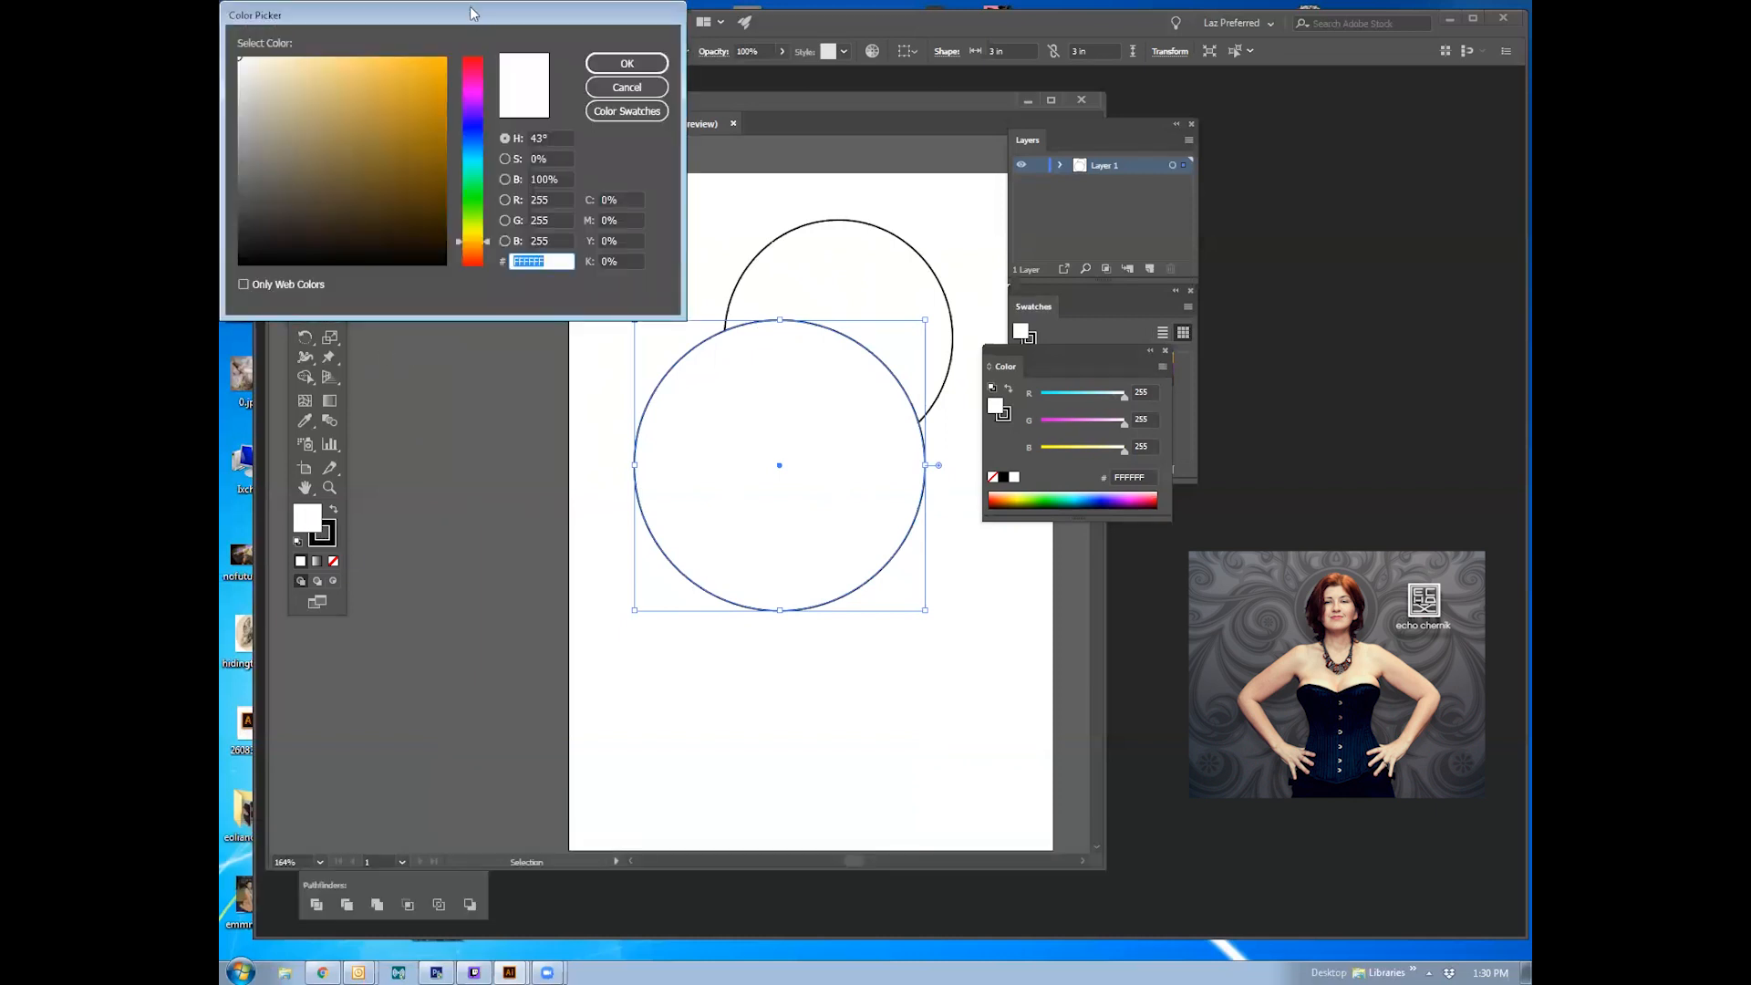
pyautogui.moveTo(472, 13); pyautogui.dragTo(517, 75)
pyautogui.moveTo(345, 221); pyautogui.dragTo(423, 151)
pyautogui.moveTo(527, 164); pyautogui.dragTo(404, 182)
pyautogui.moveTo(547, 127)
pyautogui.mouseDown()
pyautogui.moveTo(549, 263)
pyautogui.moveTo(529, 128)
pyautogui.mouseUp()
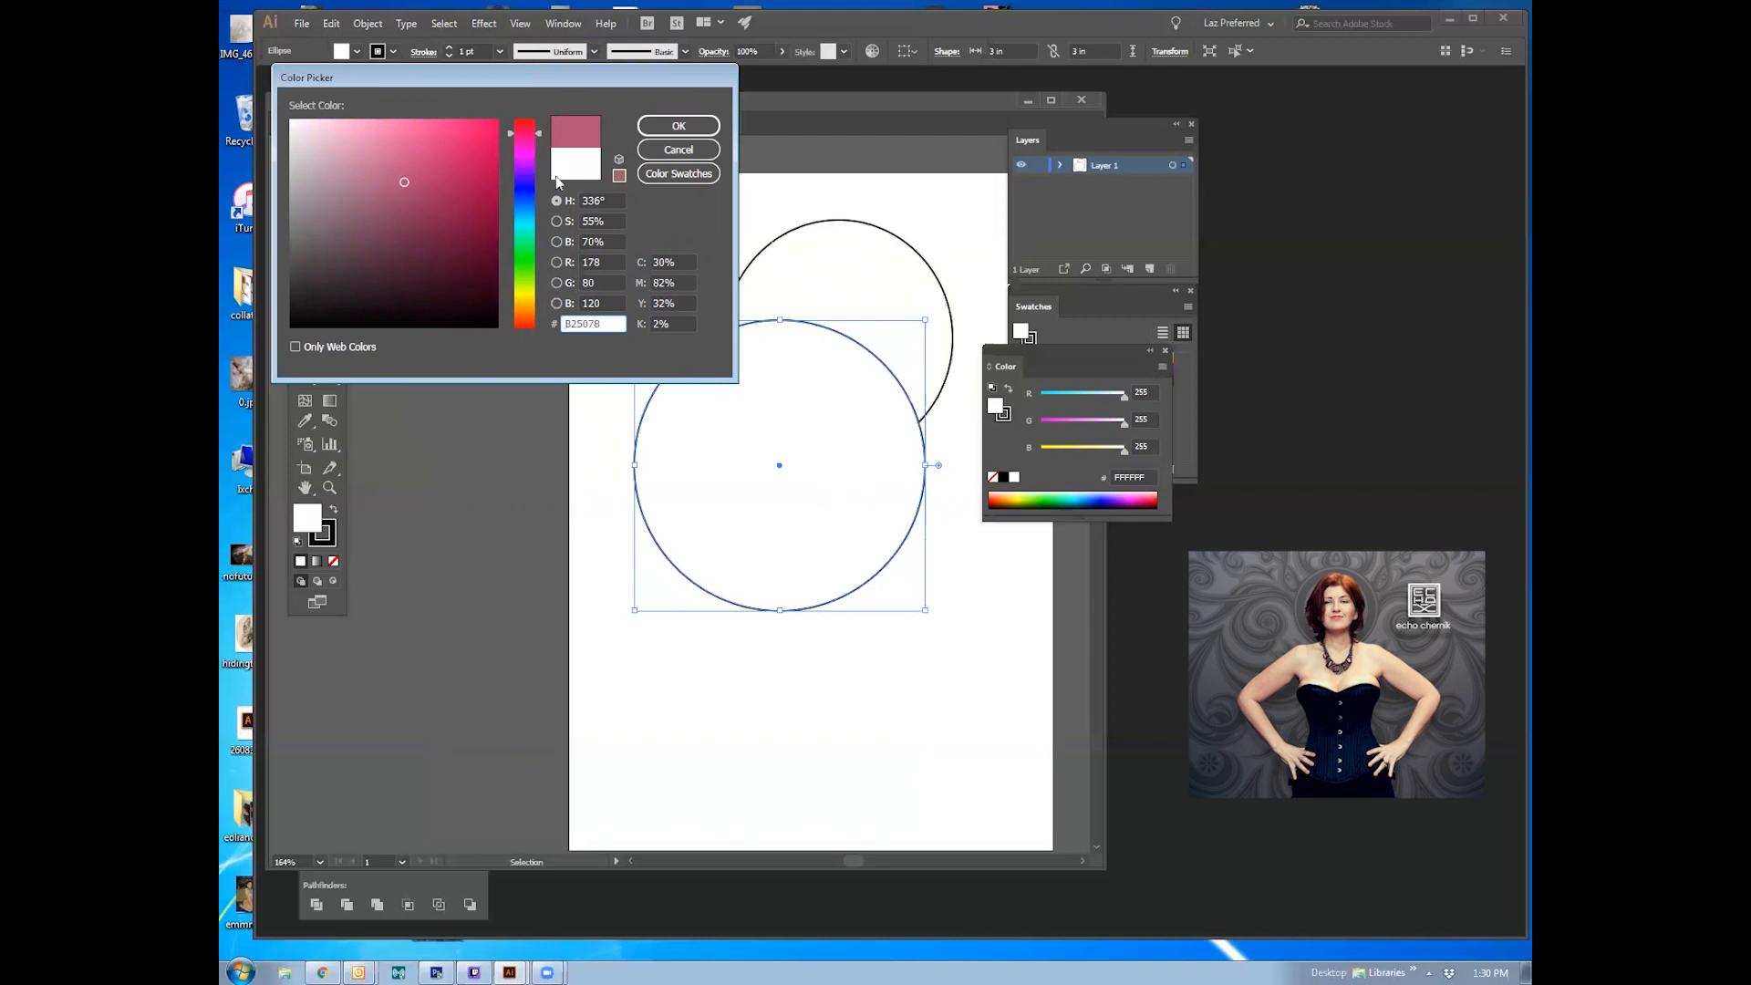
# Step: Try darker and lighter shades, set the larger circle's fill to CE2167, and move the circle down and to the left
pyautogui.click(464, 133)
pyautogui.moveTo(464, 133); pyautogui.dragTo(304, 319)
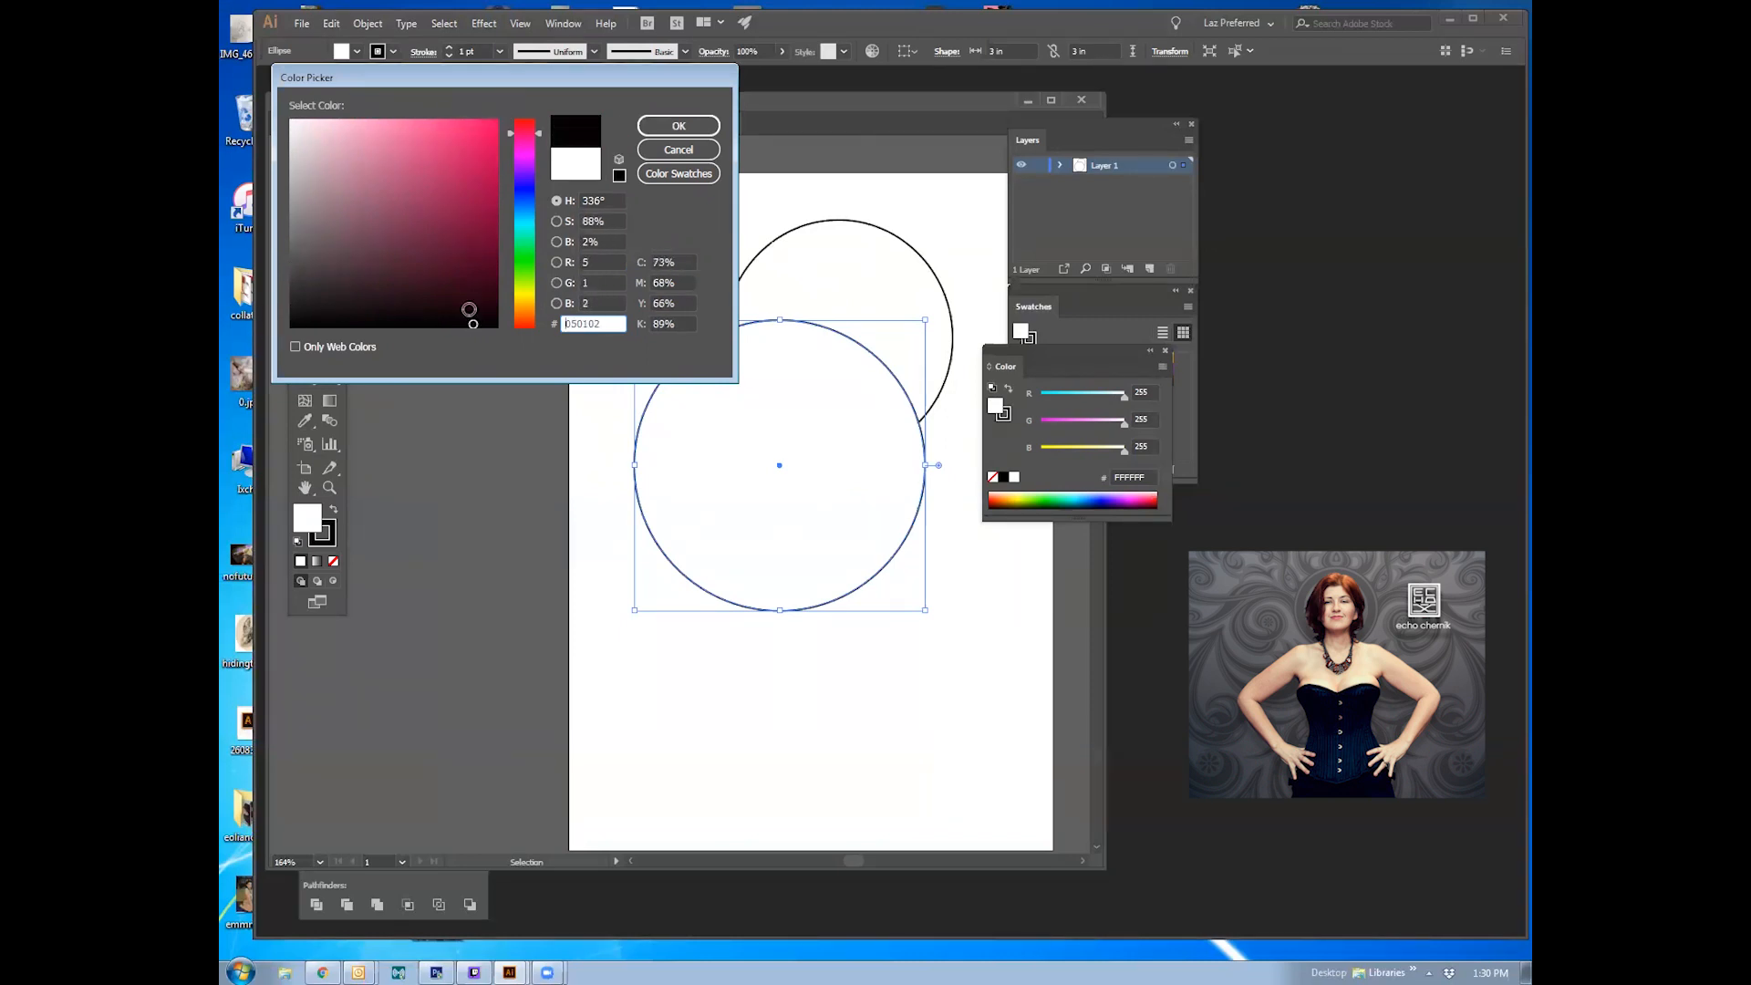
pyautogui.click(458, 204)
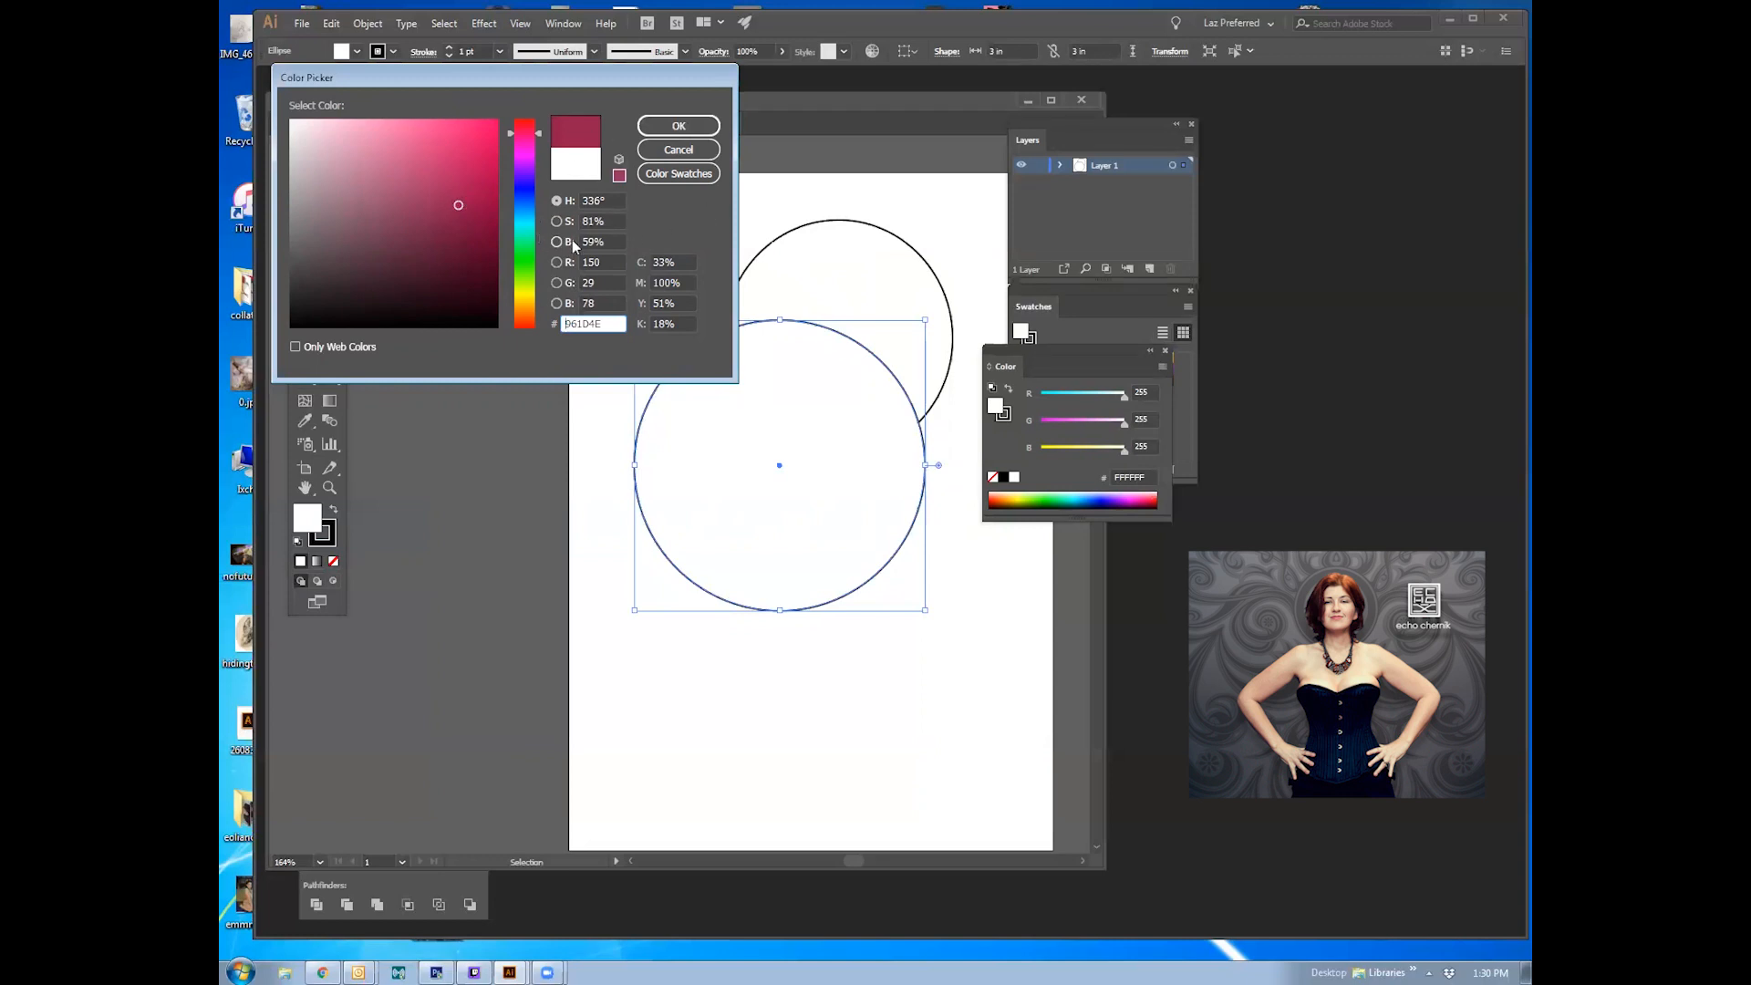
pyautogui.moveTo(403, 164); pyautogui.dragTo(448, 221)
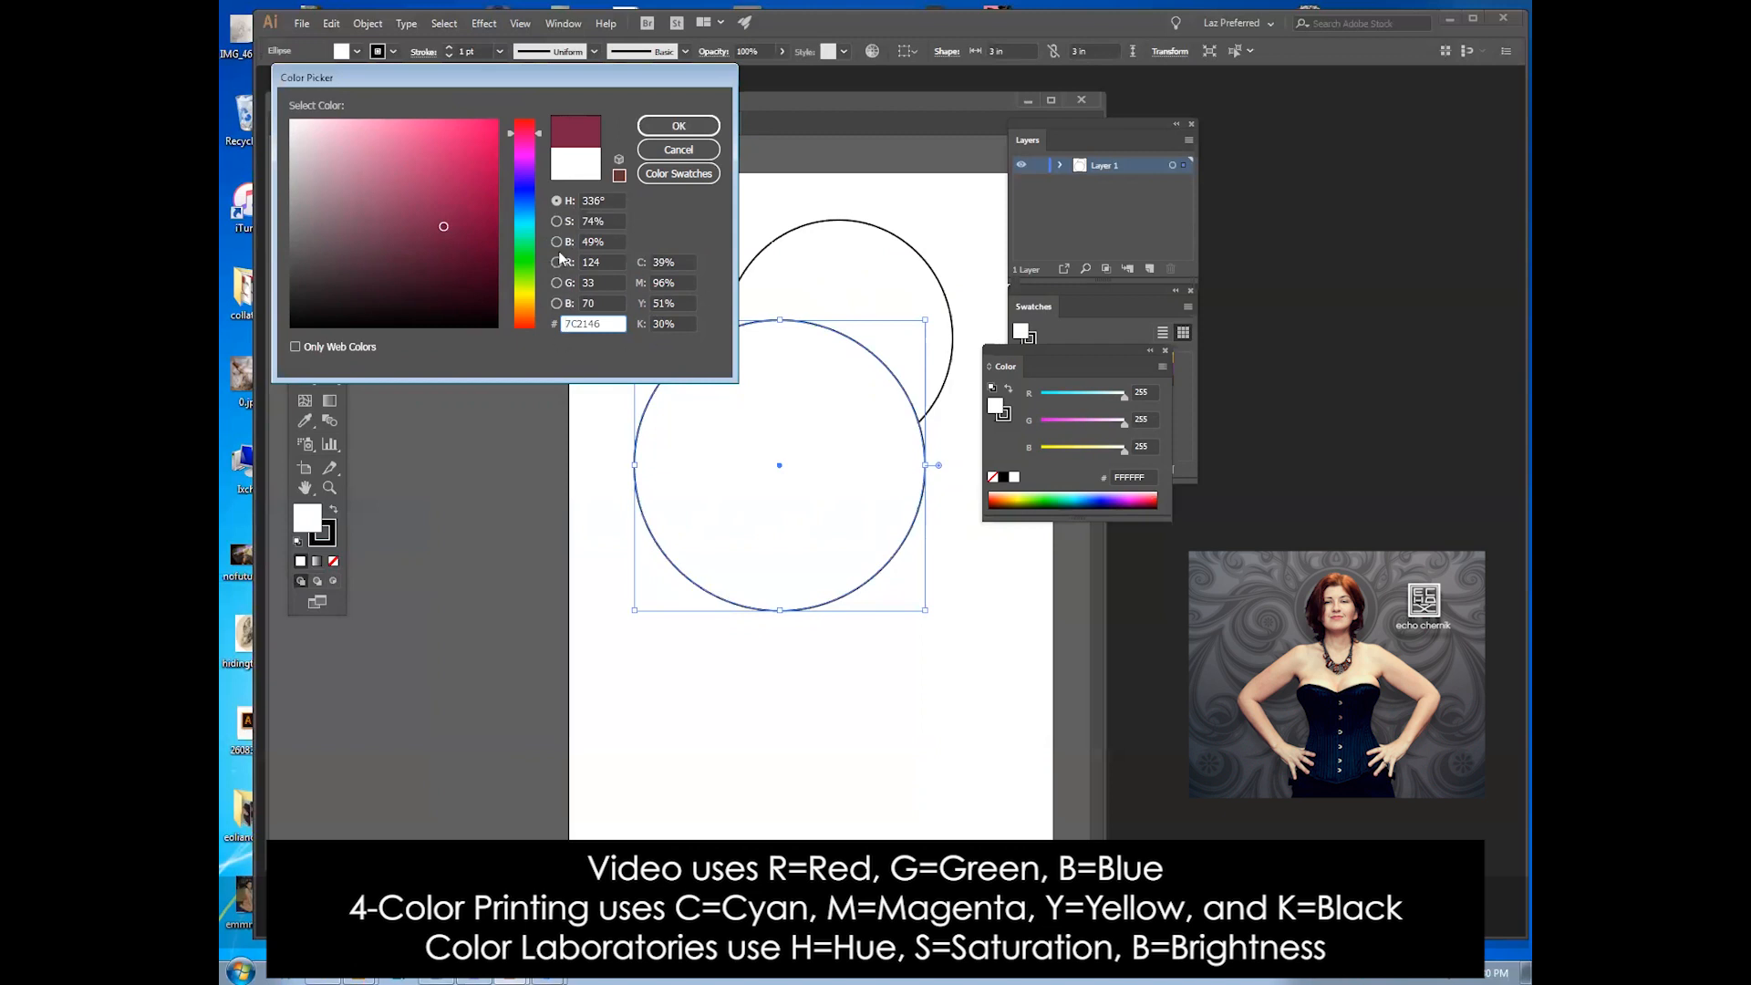
pyautogui.click(437, 187)
pyautogui.moveTo(438, 187); pyautogui.dragTo(433, 198)
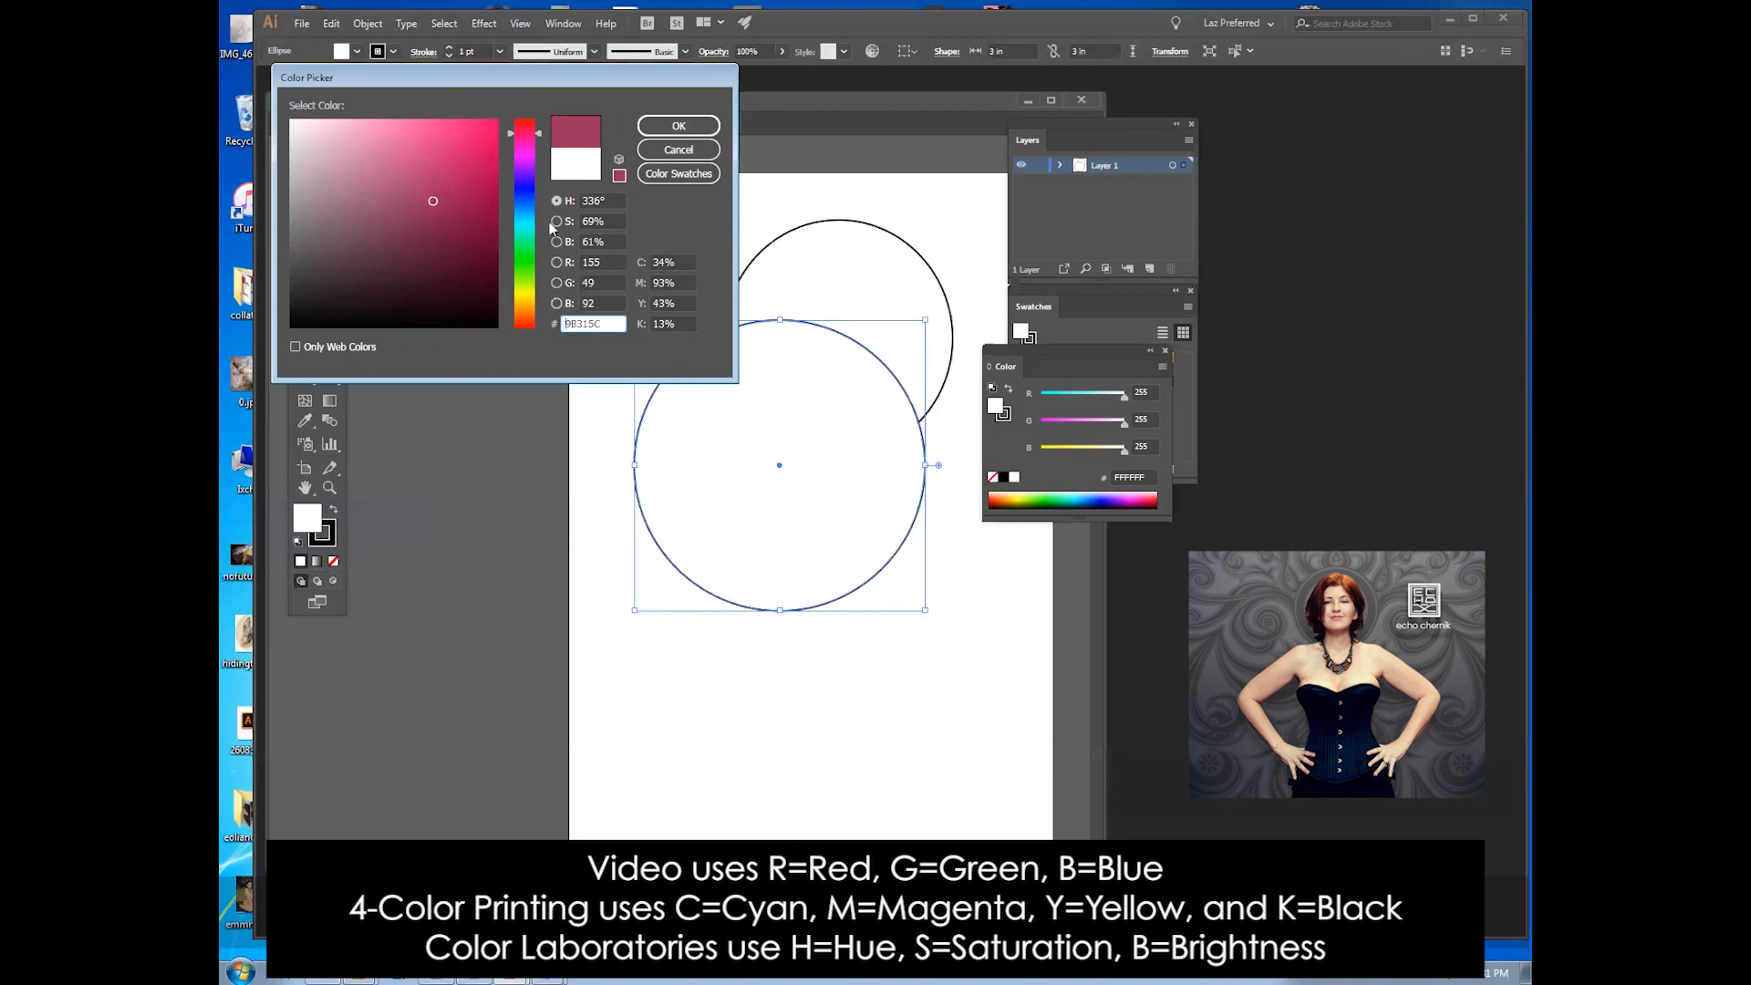
pyautogui.moveTo(398, 187); pyautogui.dragTo(465, 159)
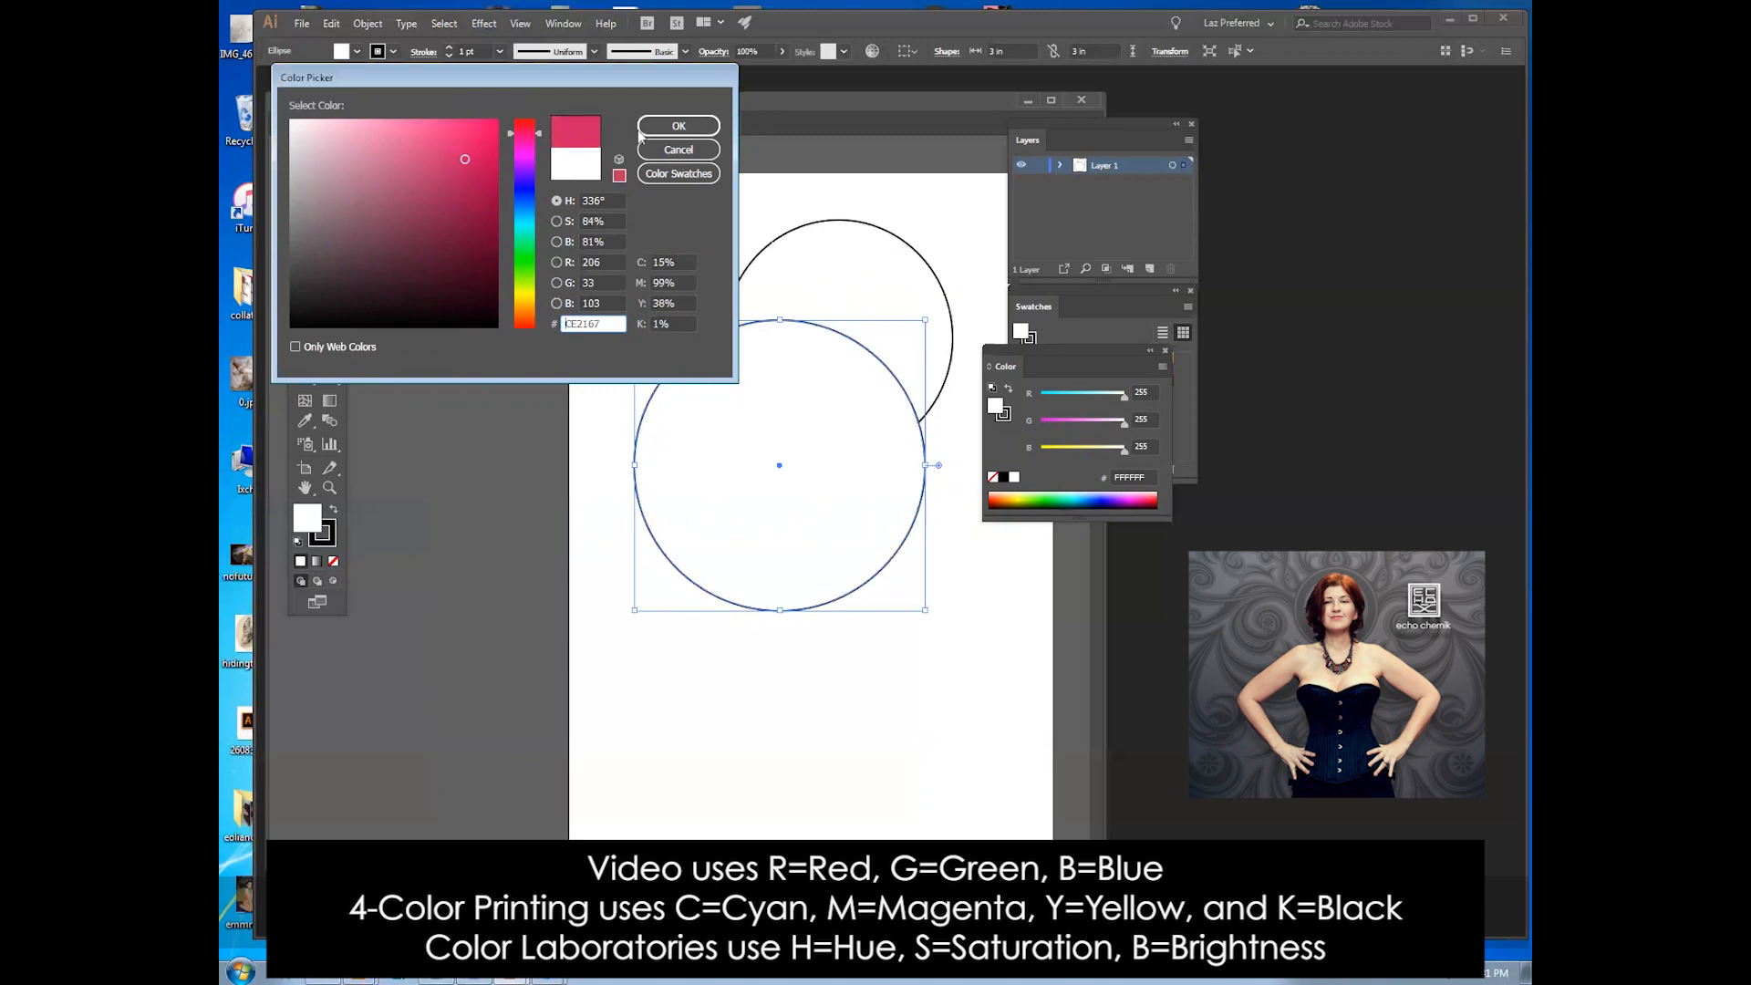
pyautogui.click(679, 128)
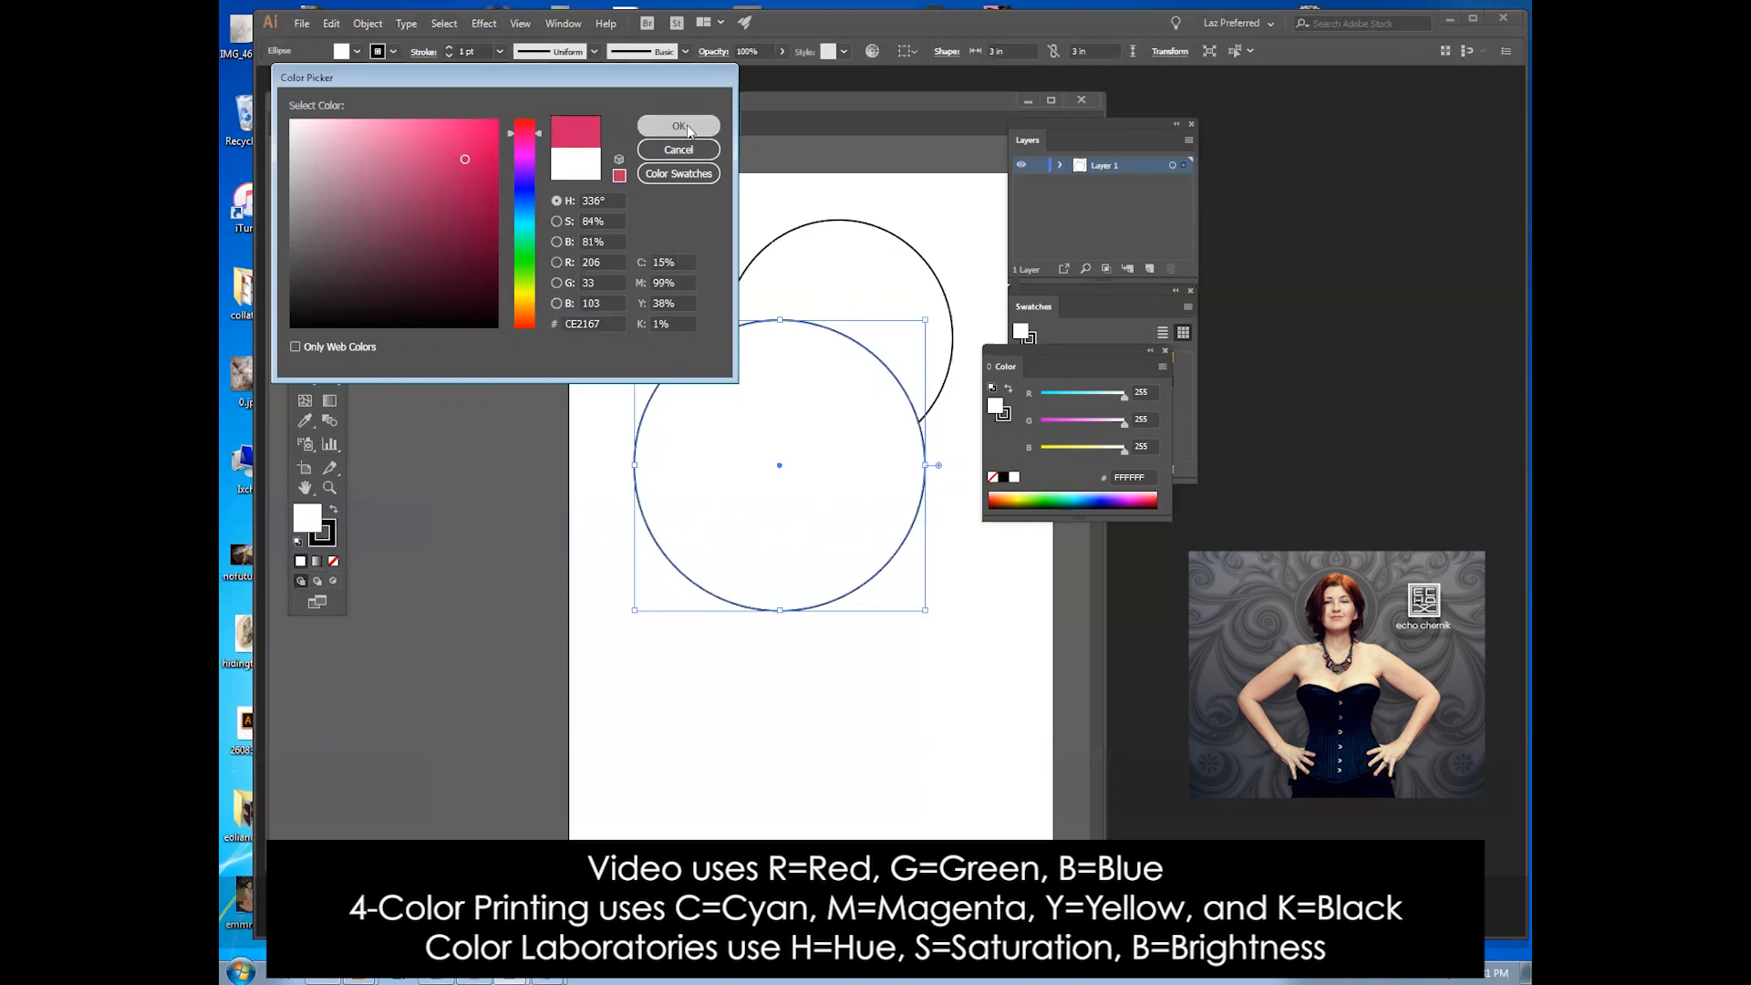
pyautogui.click(491, 356)
pyautogui.moveTo(727, 371); pyautogui.dragTo(675, 447)
# Step: Select the smaller circle and set its fill to the blue 2540C1
pyautogui.click(790, 293)
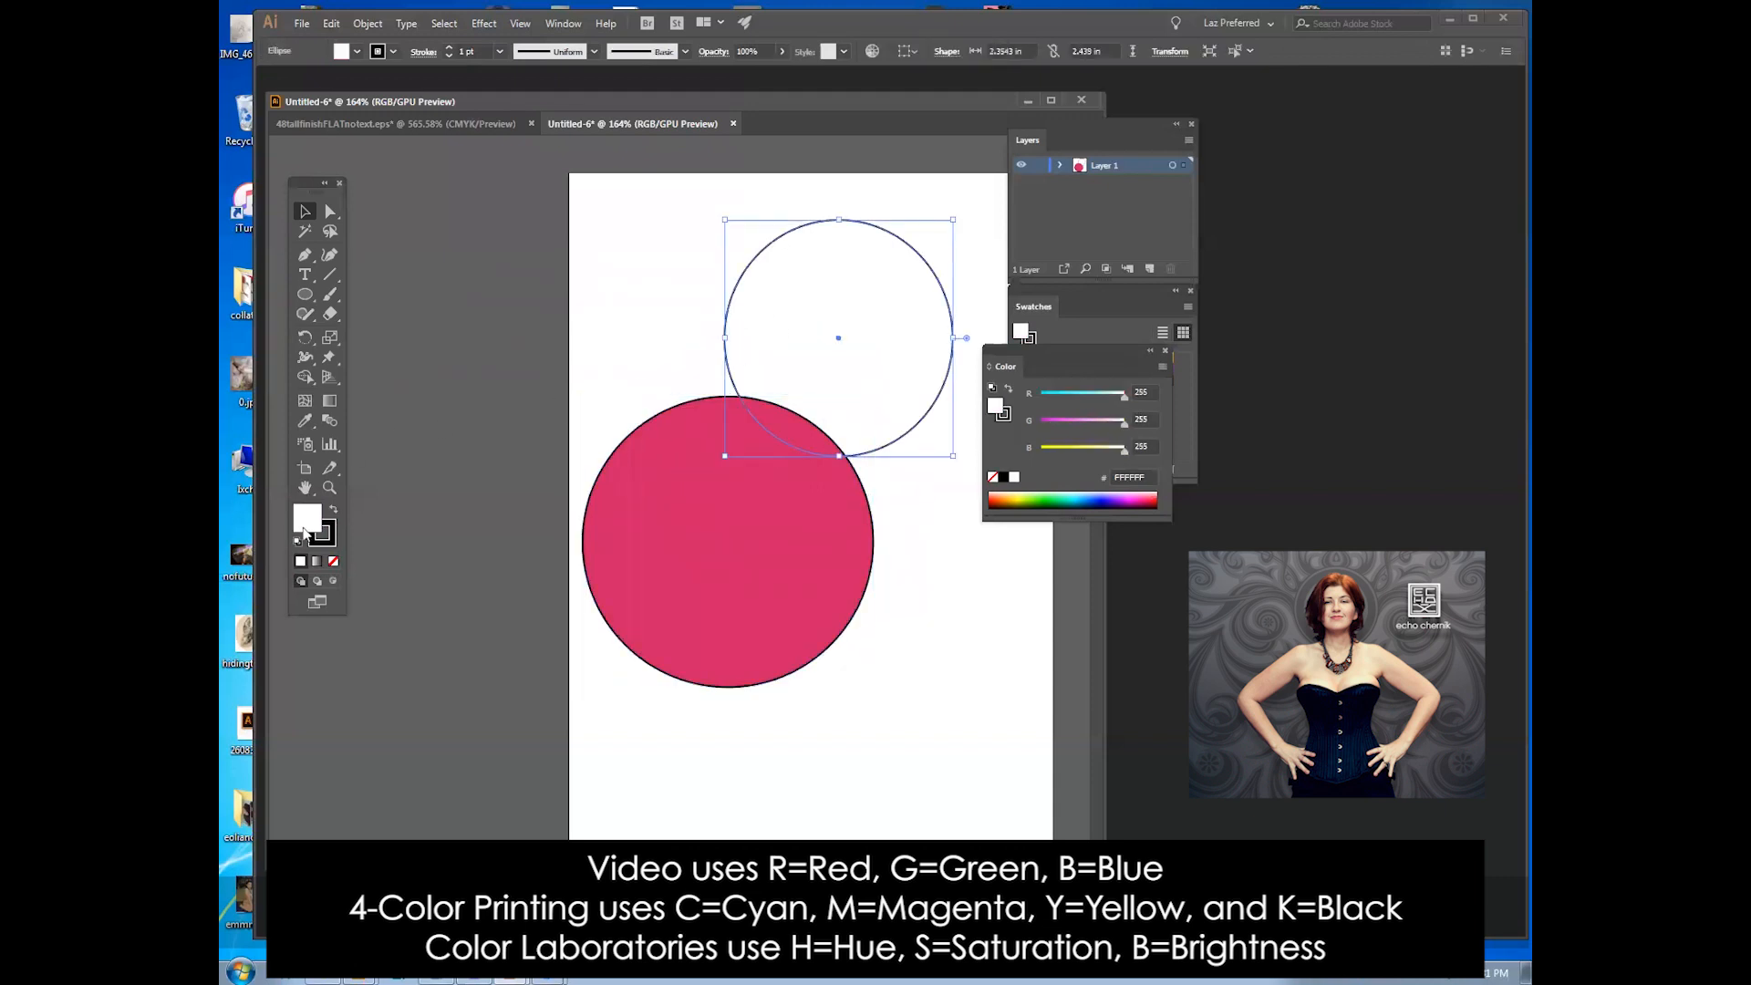
pyautogui.doubleClick(308, 524)
pyautogui.click(524, 194)
pyautogui.click(458, 169)
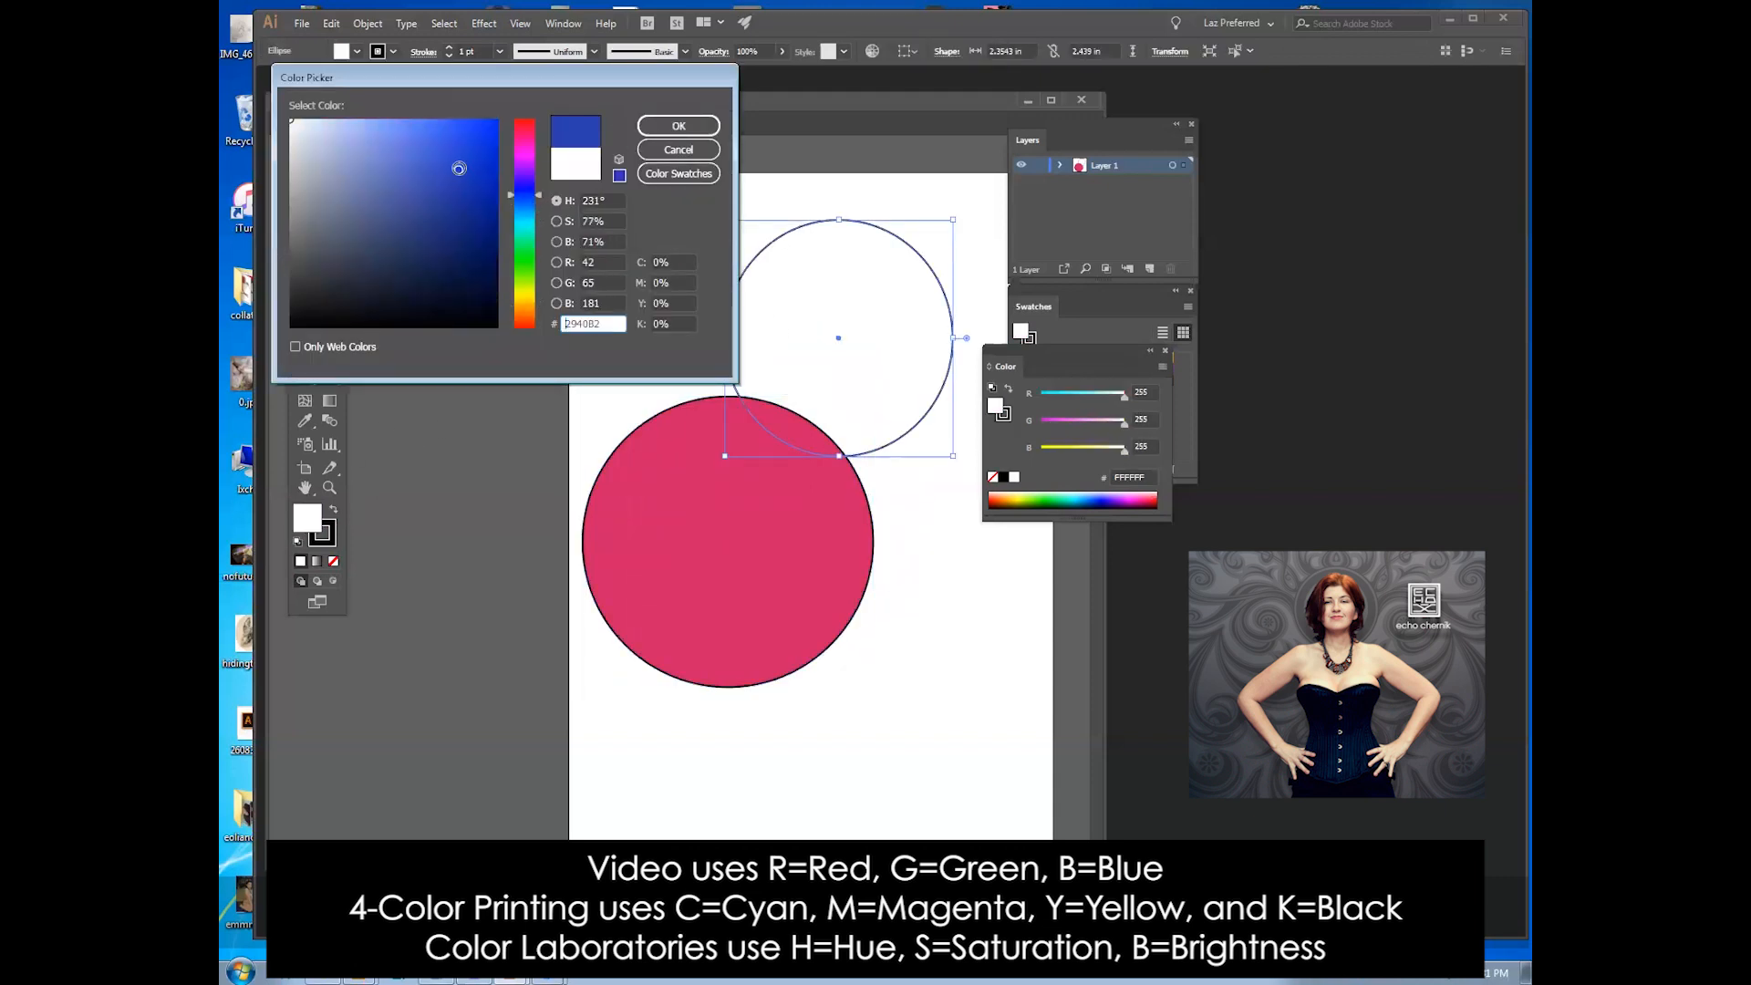
pyautogui.click(654, 132)
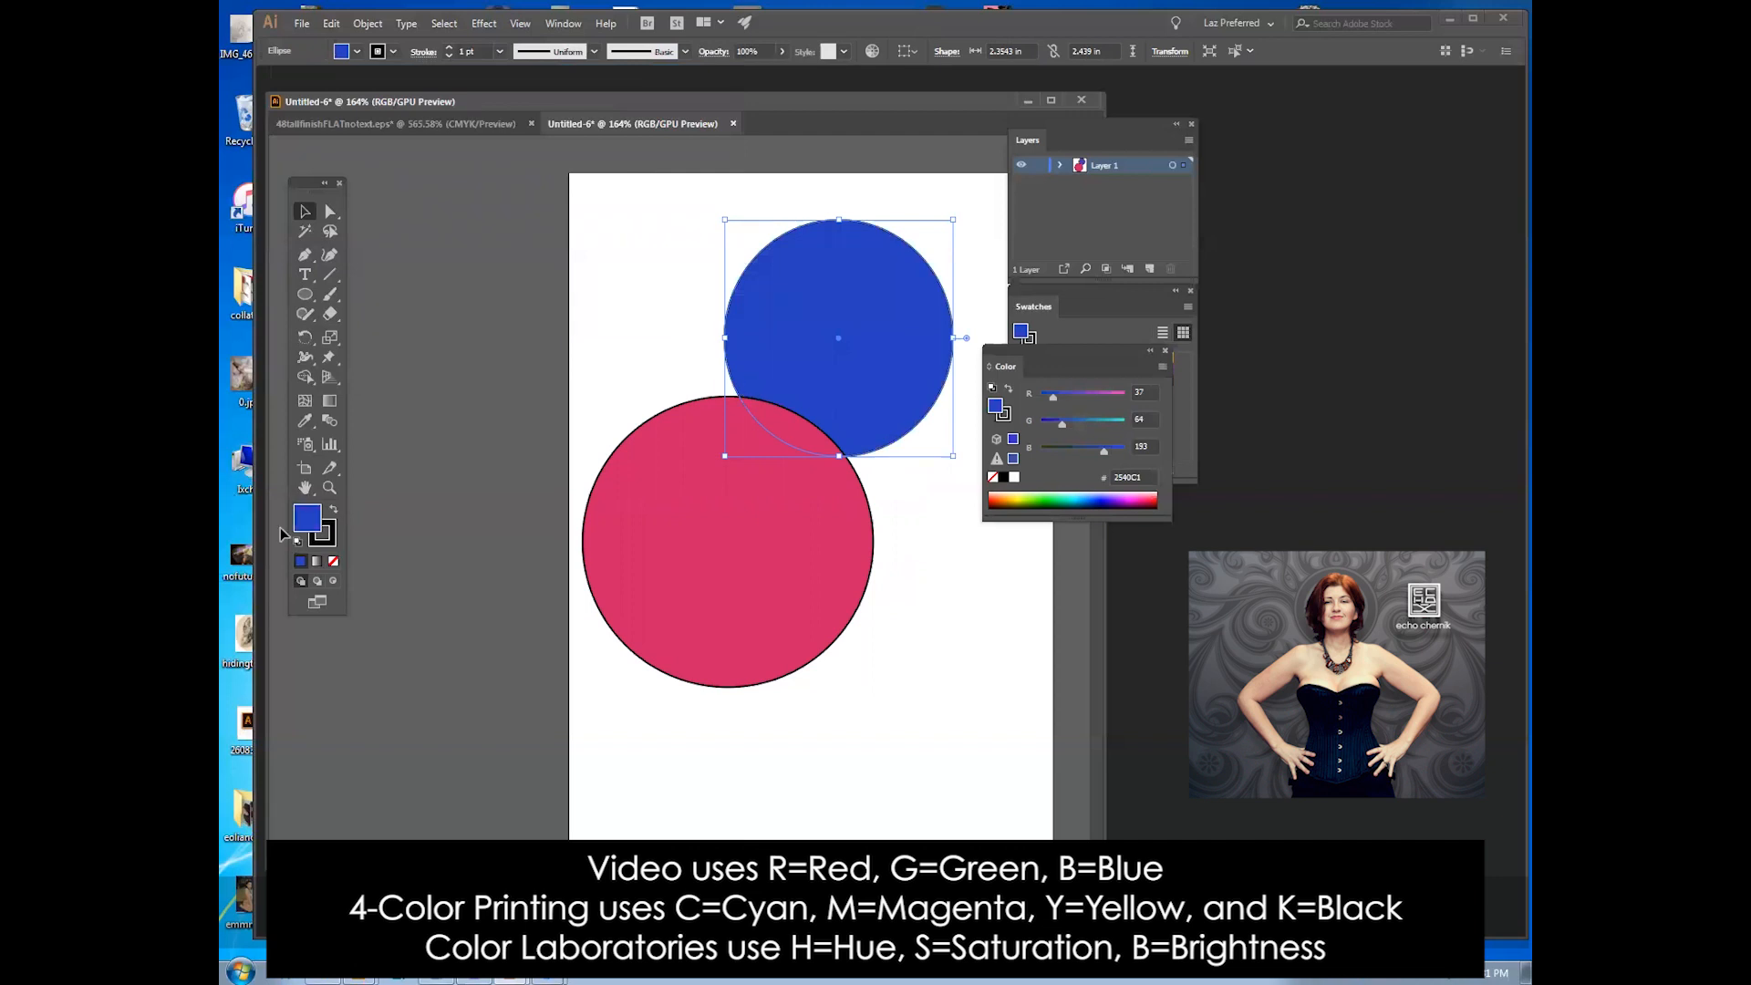
# Step: Change the smaller circle's fill to the muted blue 6073BA and move the circle slightly down and to the left
pyautogui.doubleClick(308, 525)
pyautogui.click(387, 182)
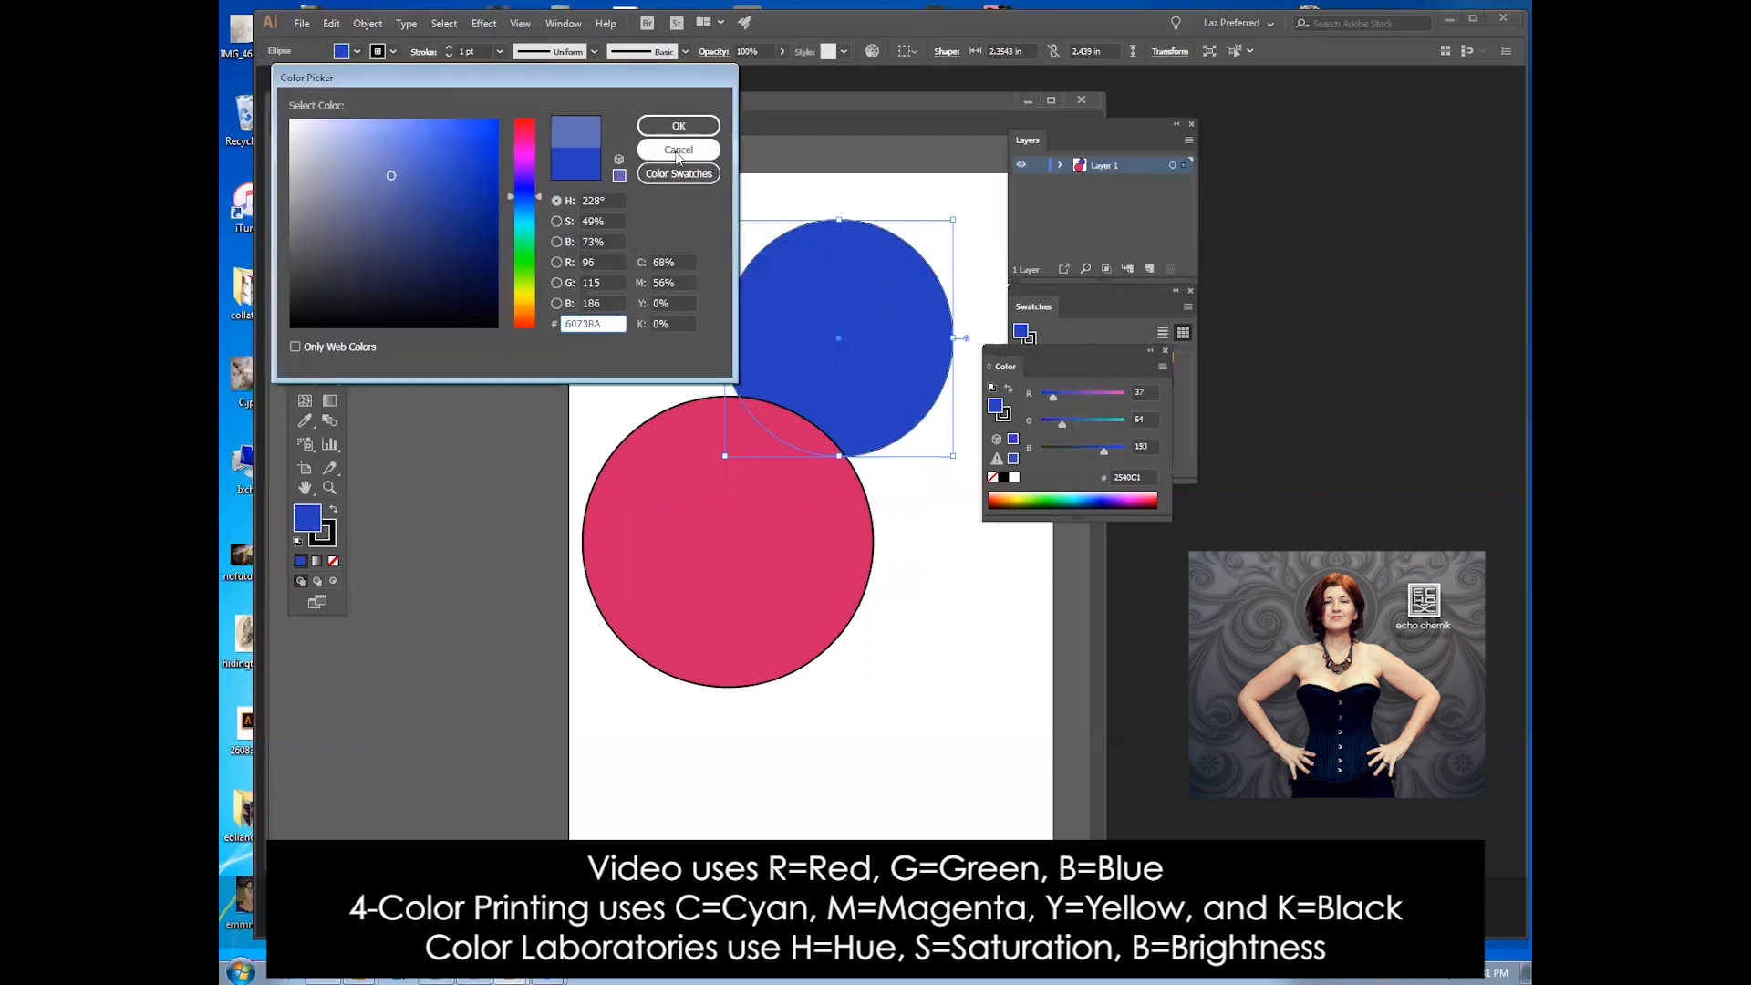
pyautogui.click(675, 126)
pyautogui.moveTo(742, 352); pyautogui.dragTo(718, 395)
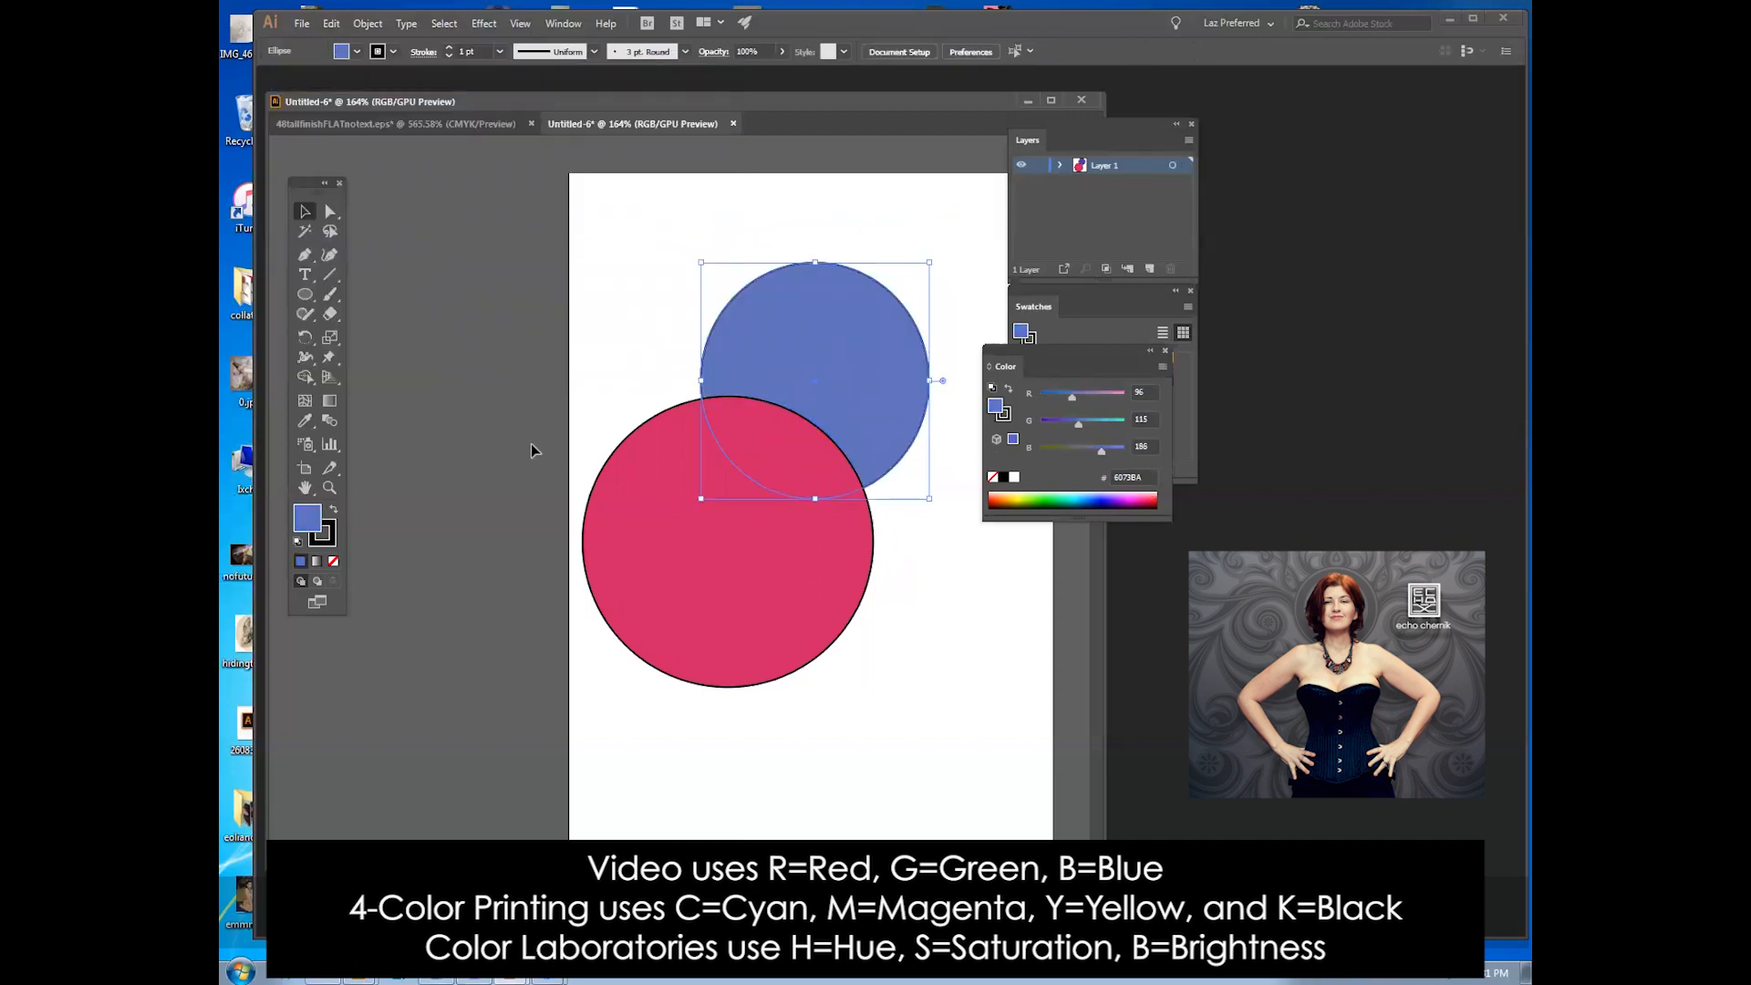
# Step: Set the smaller circle's fill to the light blue A7B7EA and deselect it
pyautogui.doubleClick(310, 520)
pyautogui.click(350, 137)
pyautogui.click(679, 126)
pyautogui.click(434, 338)
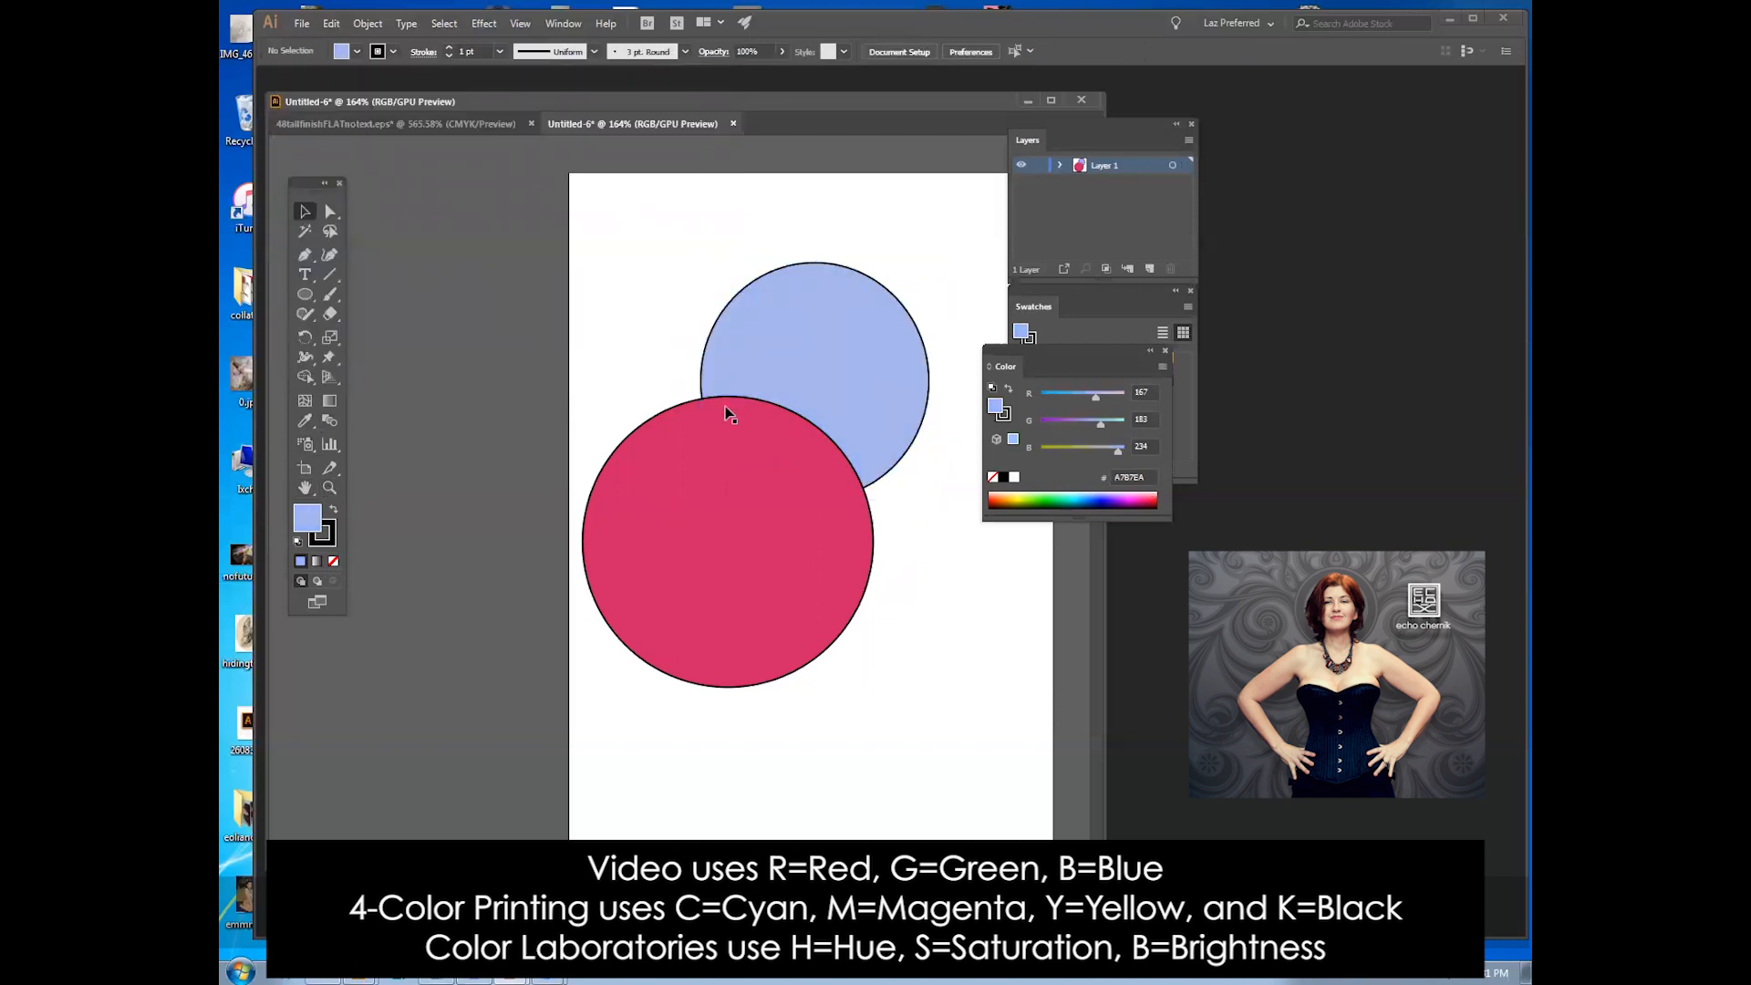
# Step: Reselect the light blue circle, move it up slightly, and set its stroke to a dark blue with RGB 27, 5, 155
pyautogui.click(823, 333)
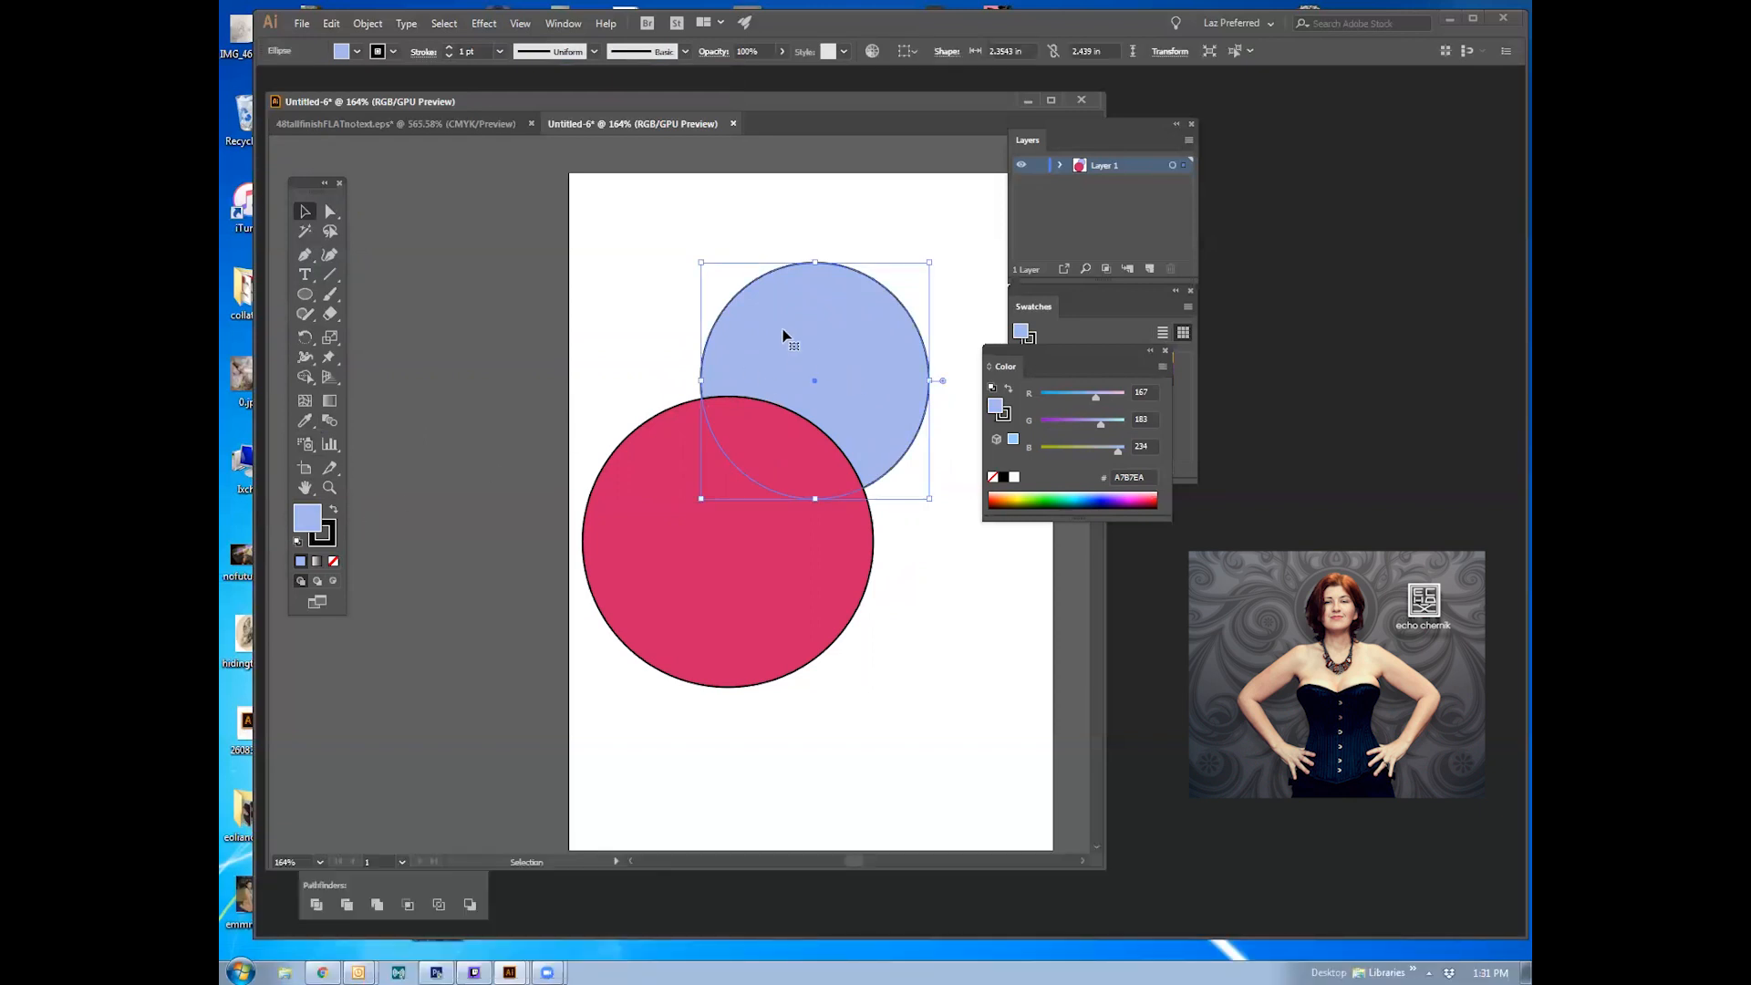
pyautogui.moveTo(781, 336); pyautogui.dragTo(782, 320)
pyautogui.click(331, 542)
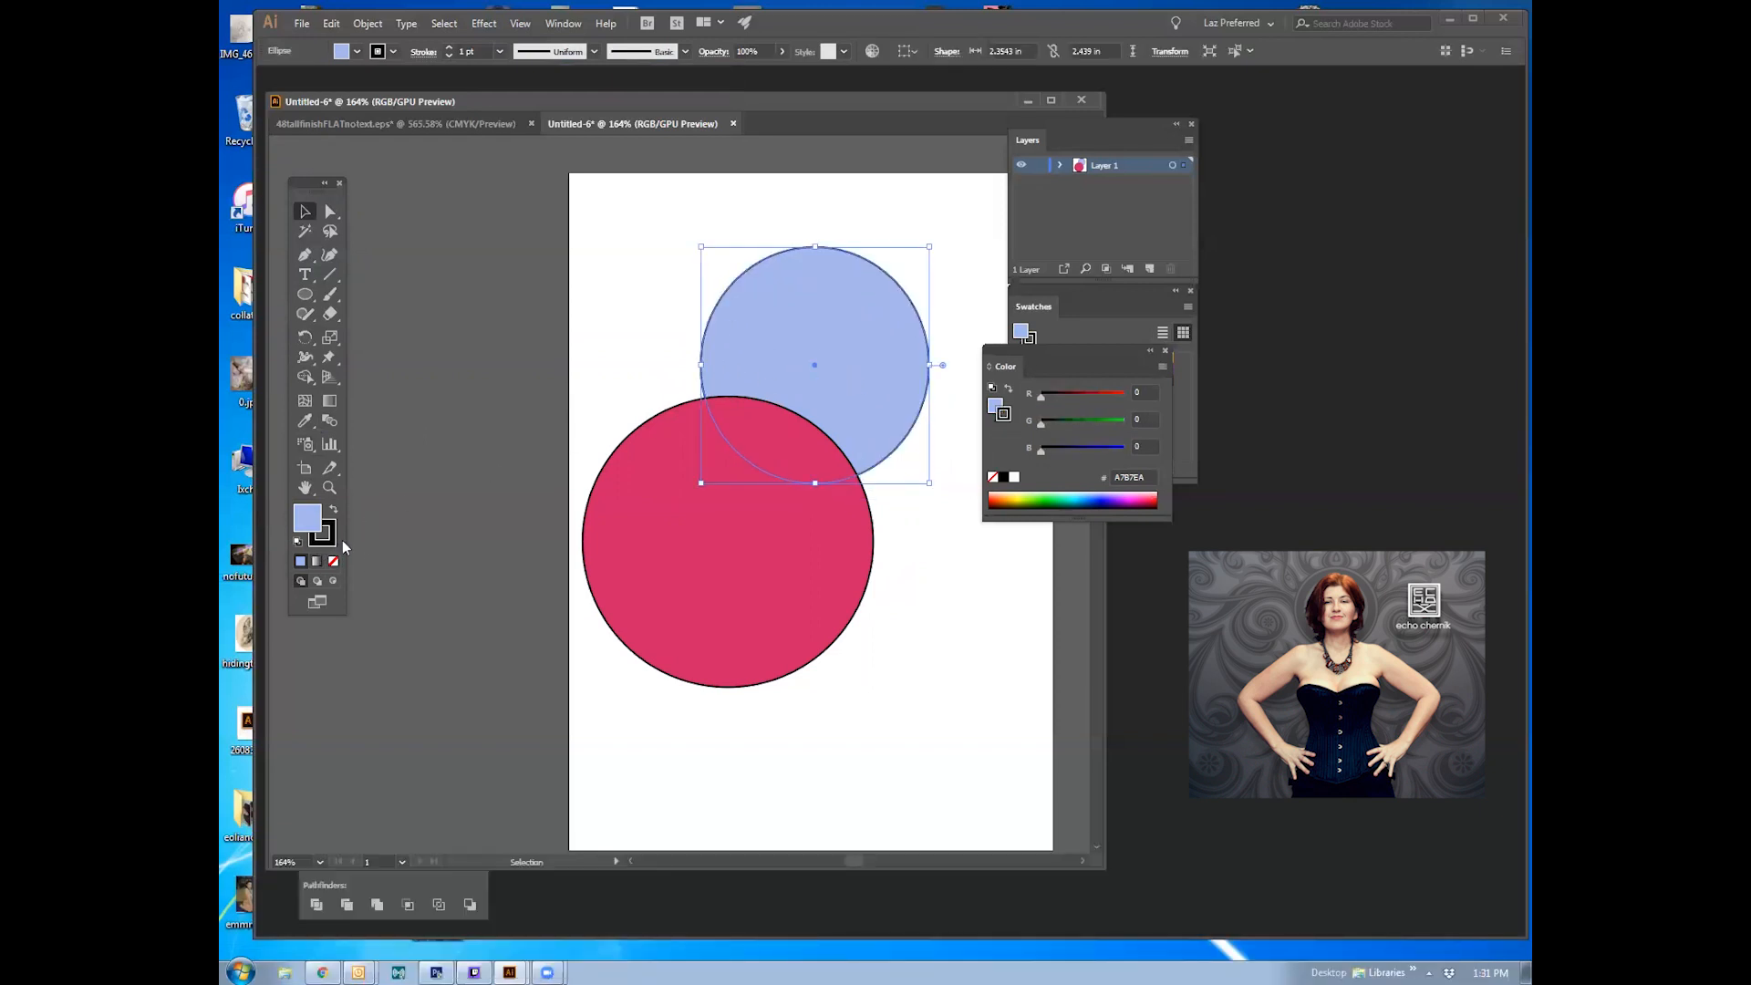
pyautogui.doubleClick(331, 538)
pyautogui.click(491, 200)
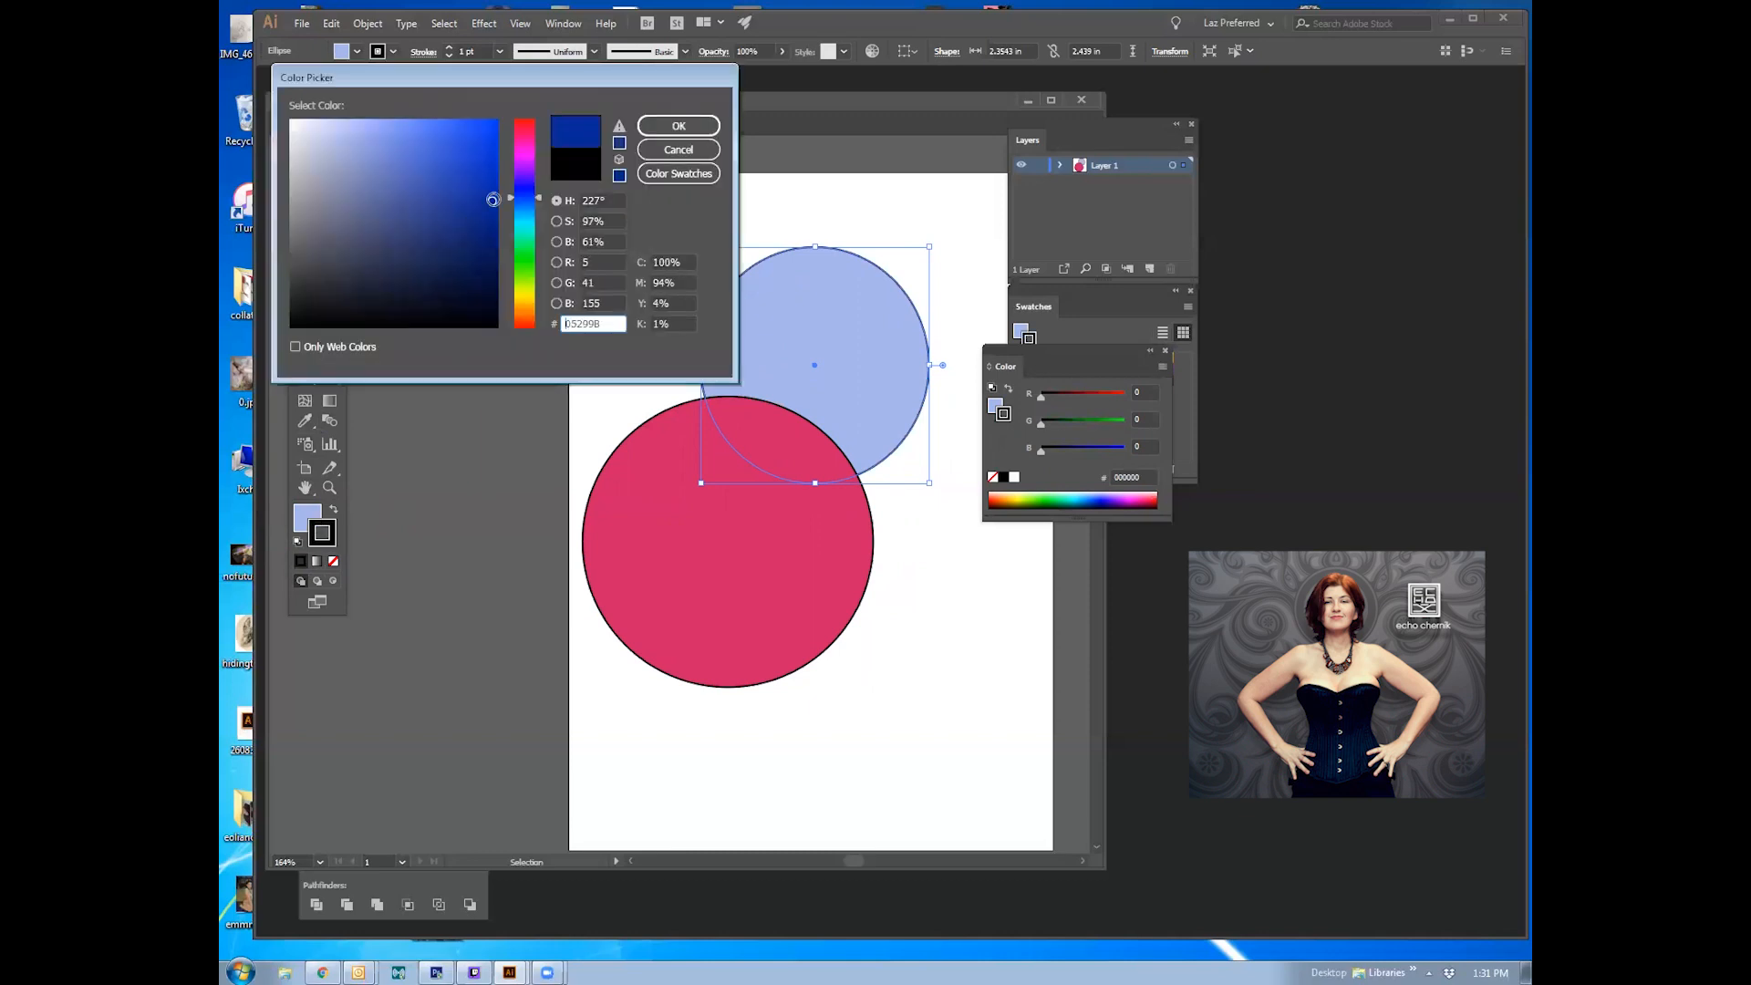
pyautogui.moveTo(534, 192); pyautogui.dragTo(541, 189)
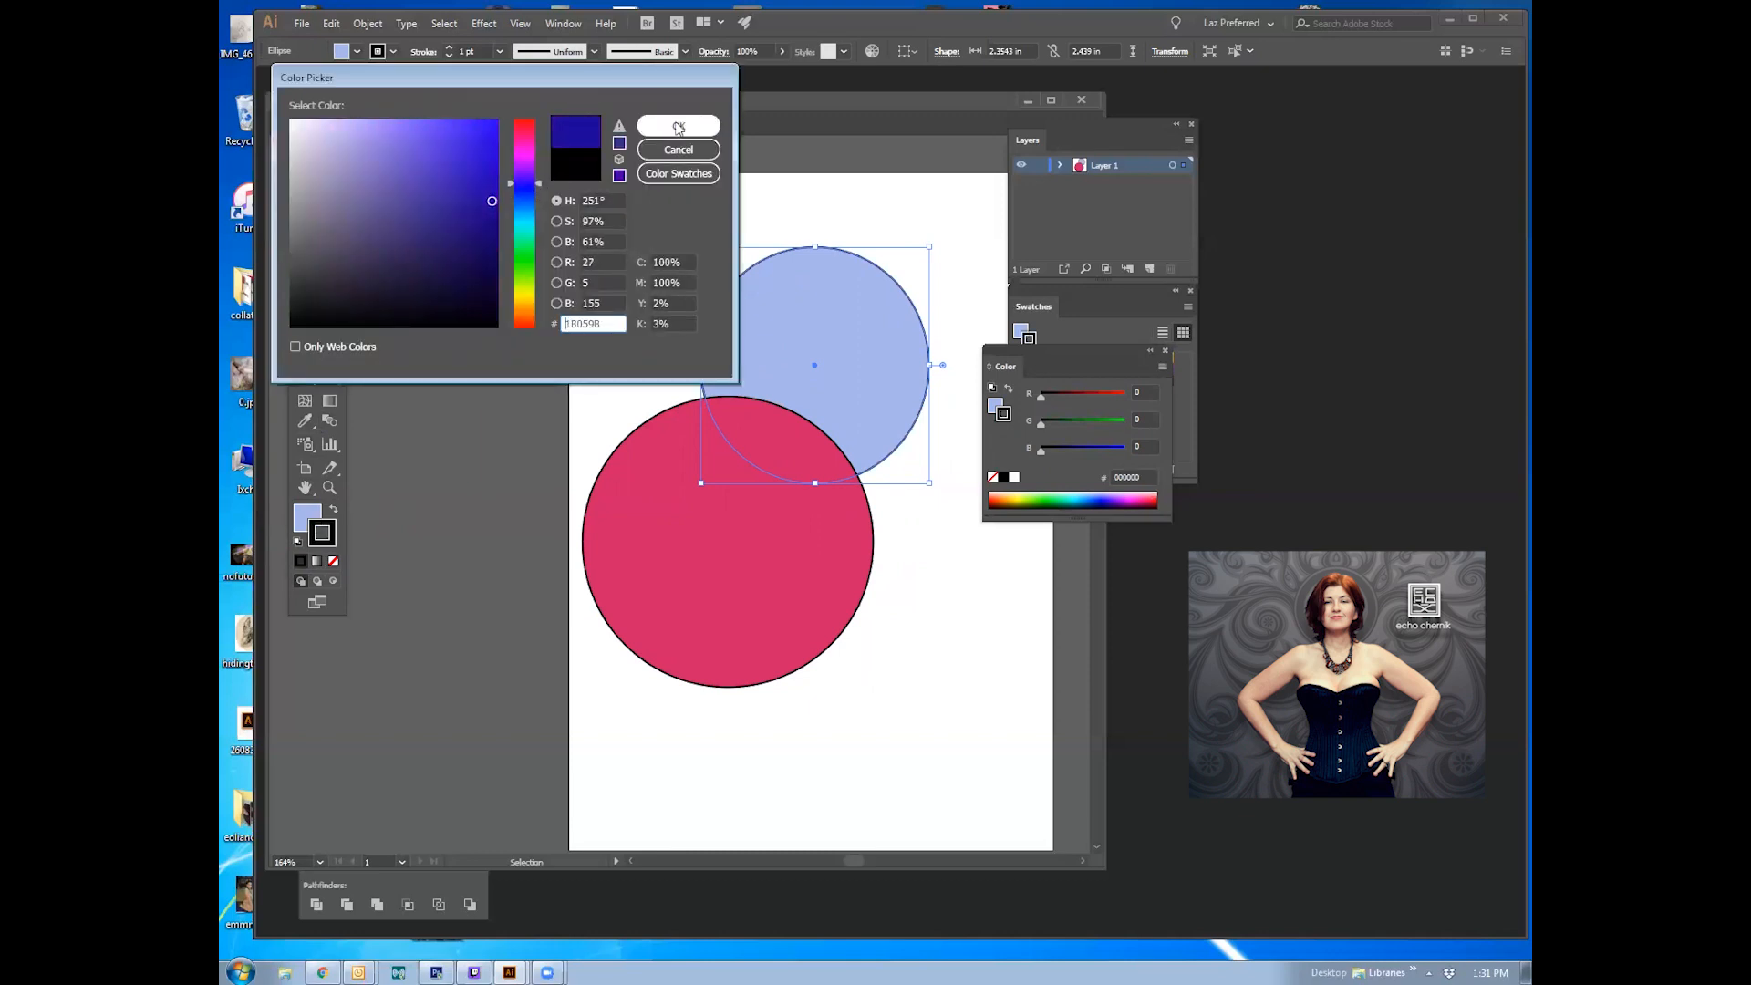
pyautogui.click(679, 126)
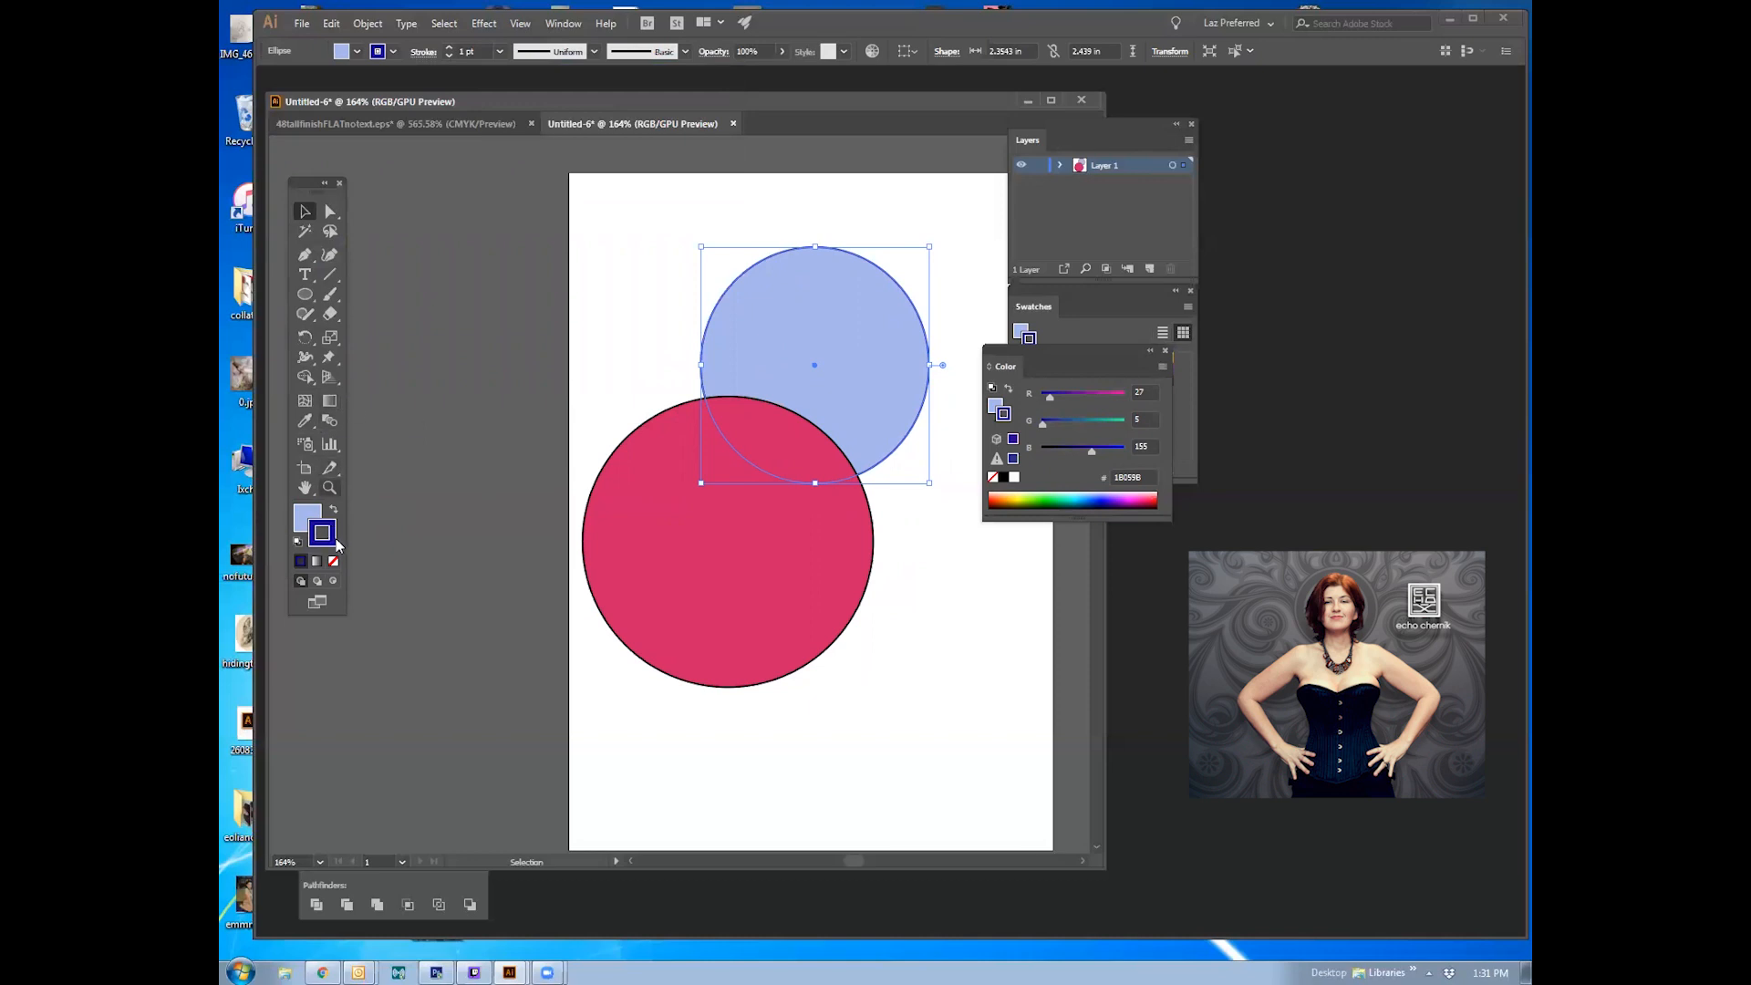
# Step: Set the light blue circle's stroke to a green with RGB 106, 168, 9
pyautogui.doubleClick(311, 536)
pyautogui.moveTo(394, 257)
pyautogui.mouseDown()
pyautogui.moveTo(404, 190)
pyautogui.moveTo(451, 220)
pyautogui.moveTo(466, 181)
pyautogui.mouseUp()
pyautogui.click(533, 296)
pyautogui.click(531, 279)
pyautogui.click(488, 190)
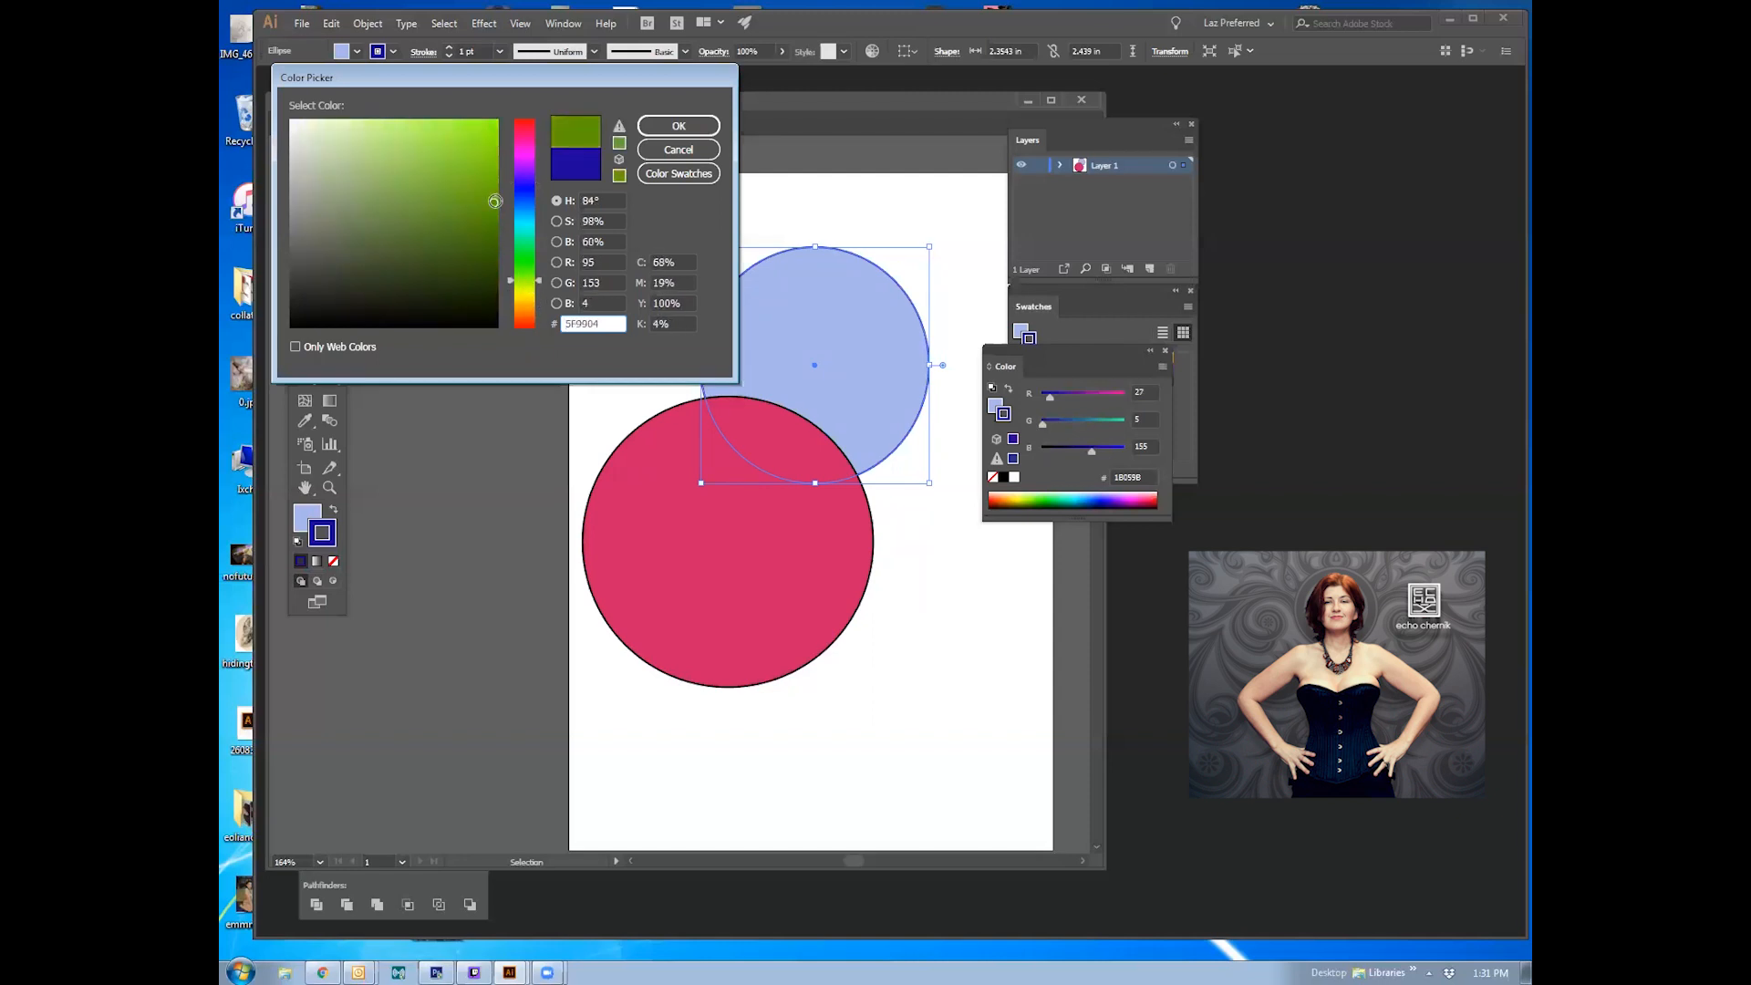
pyautogui.click(678, 125)
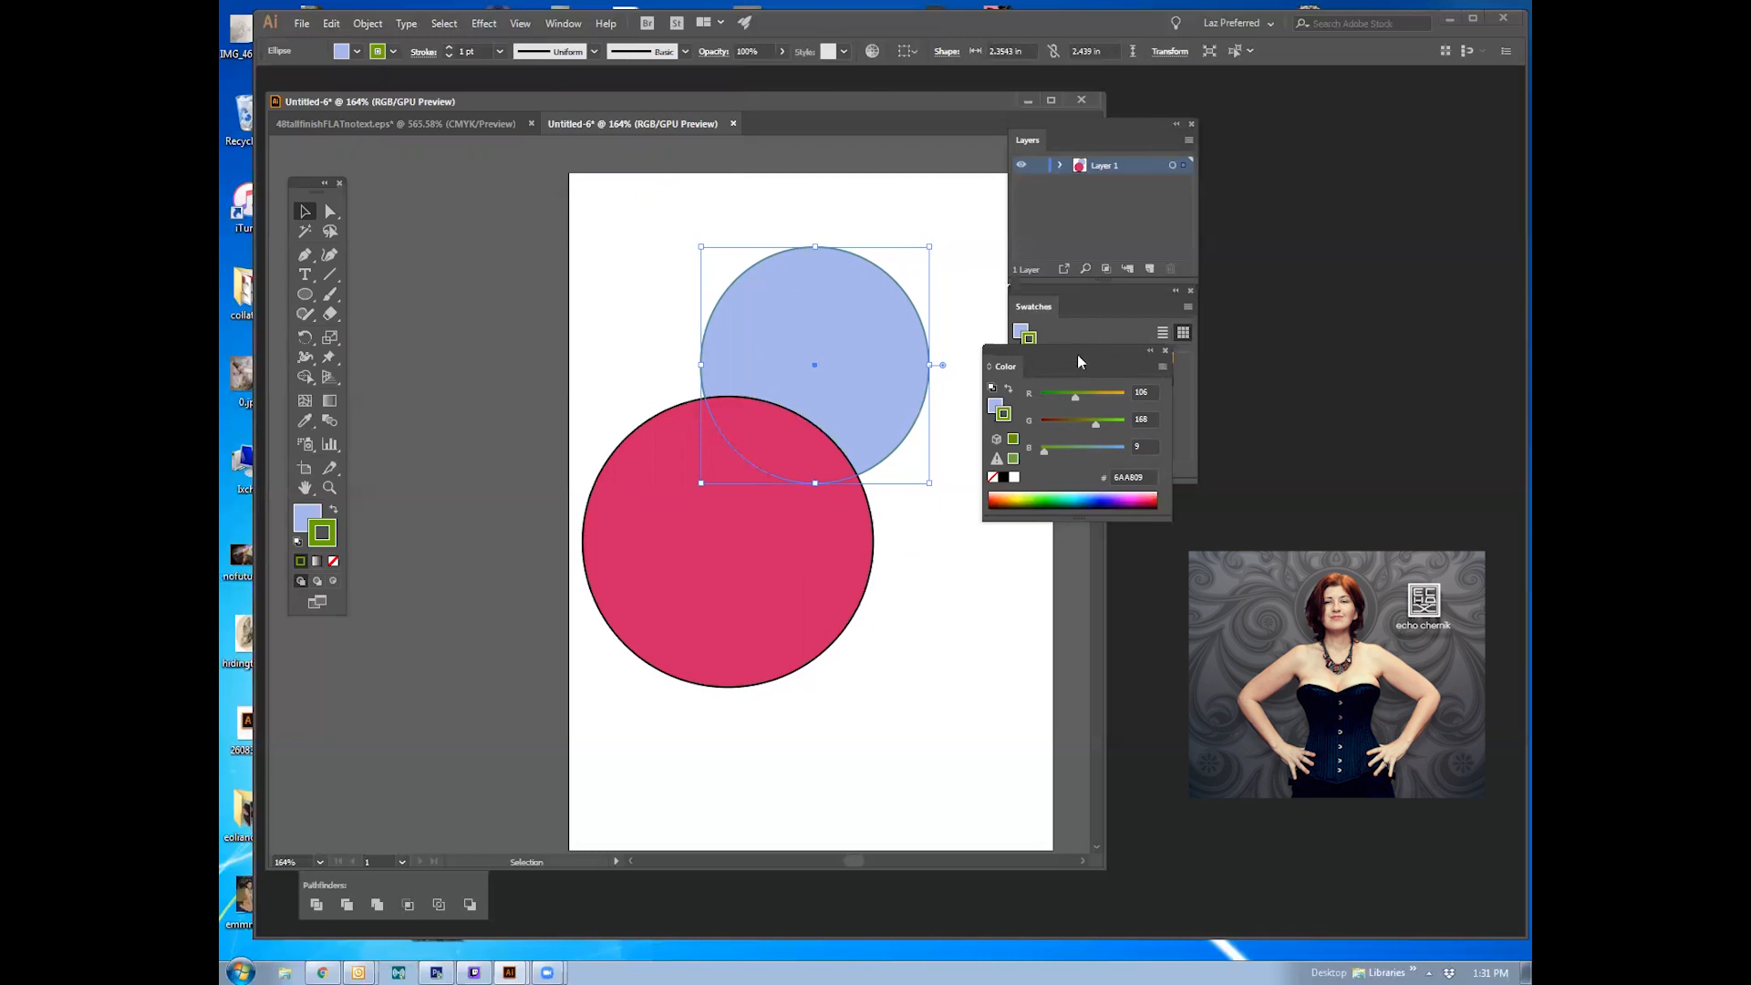
# Step: Place the Color panel below the Swatches panel and move the light blue circle slightly to the left
pyautogui.moveTo(1072, 353); pyautogui.dragTo(1096, 501)
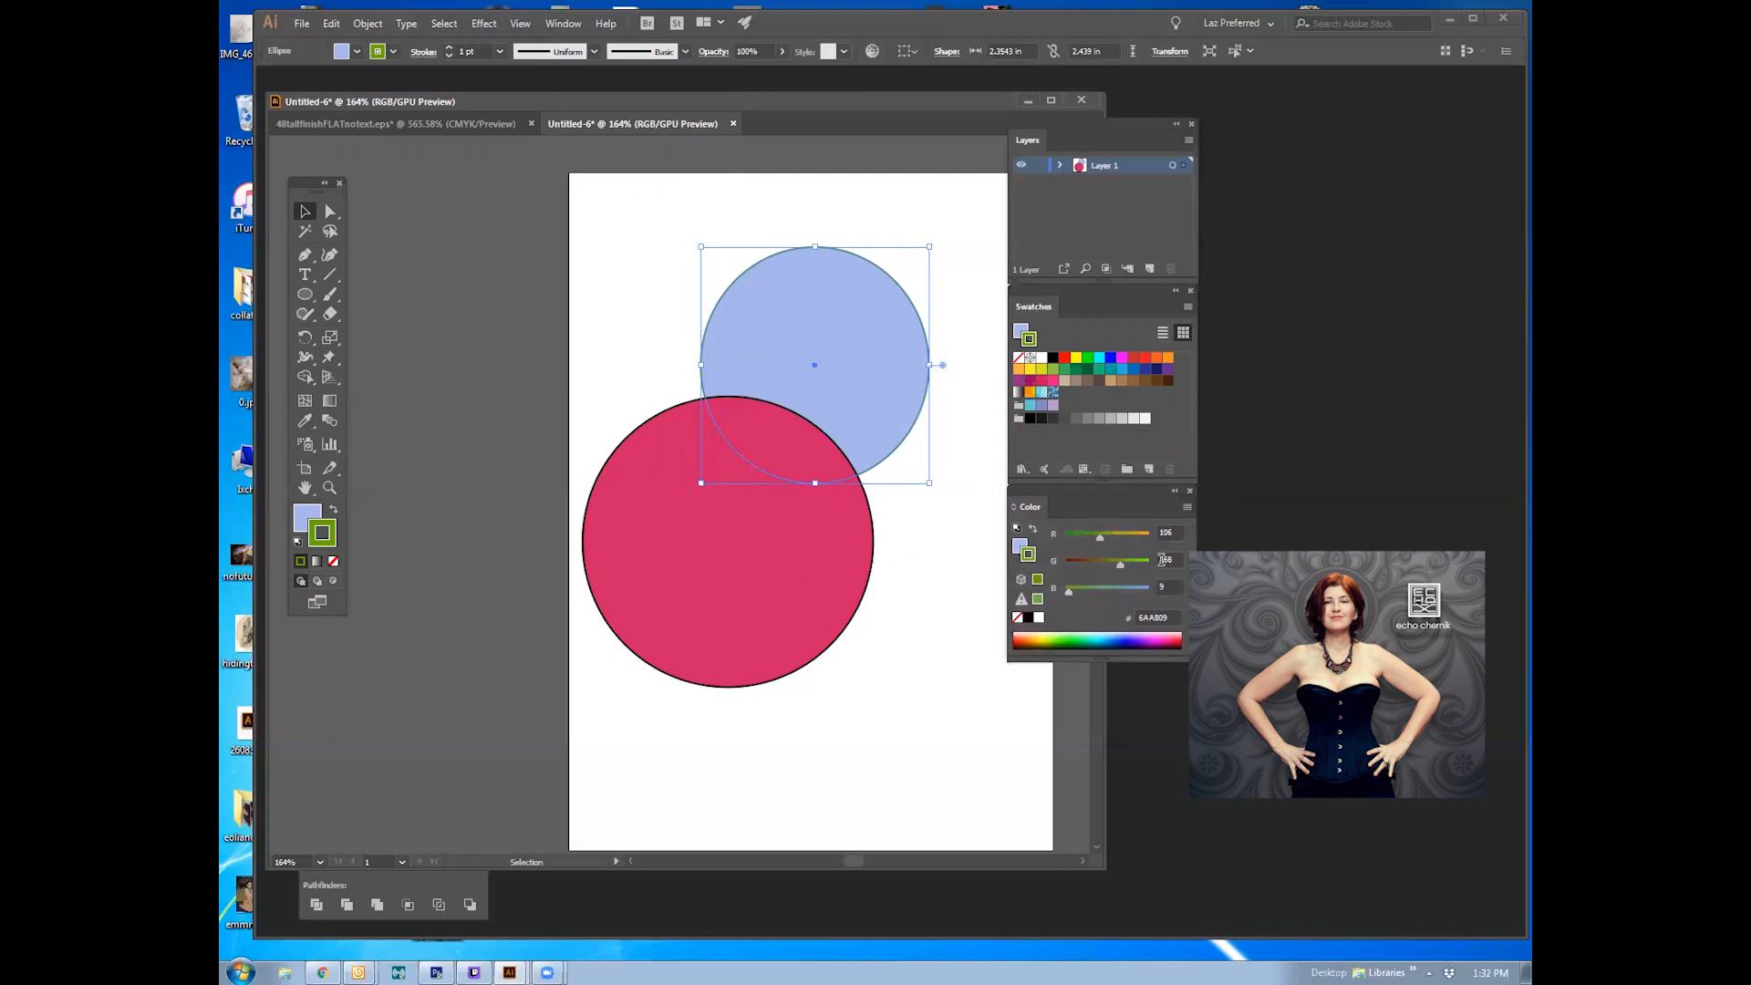
pyautogui.click(944, 239)
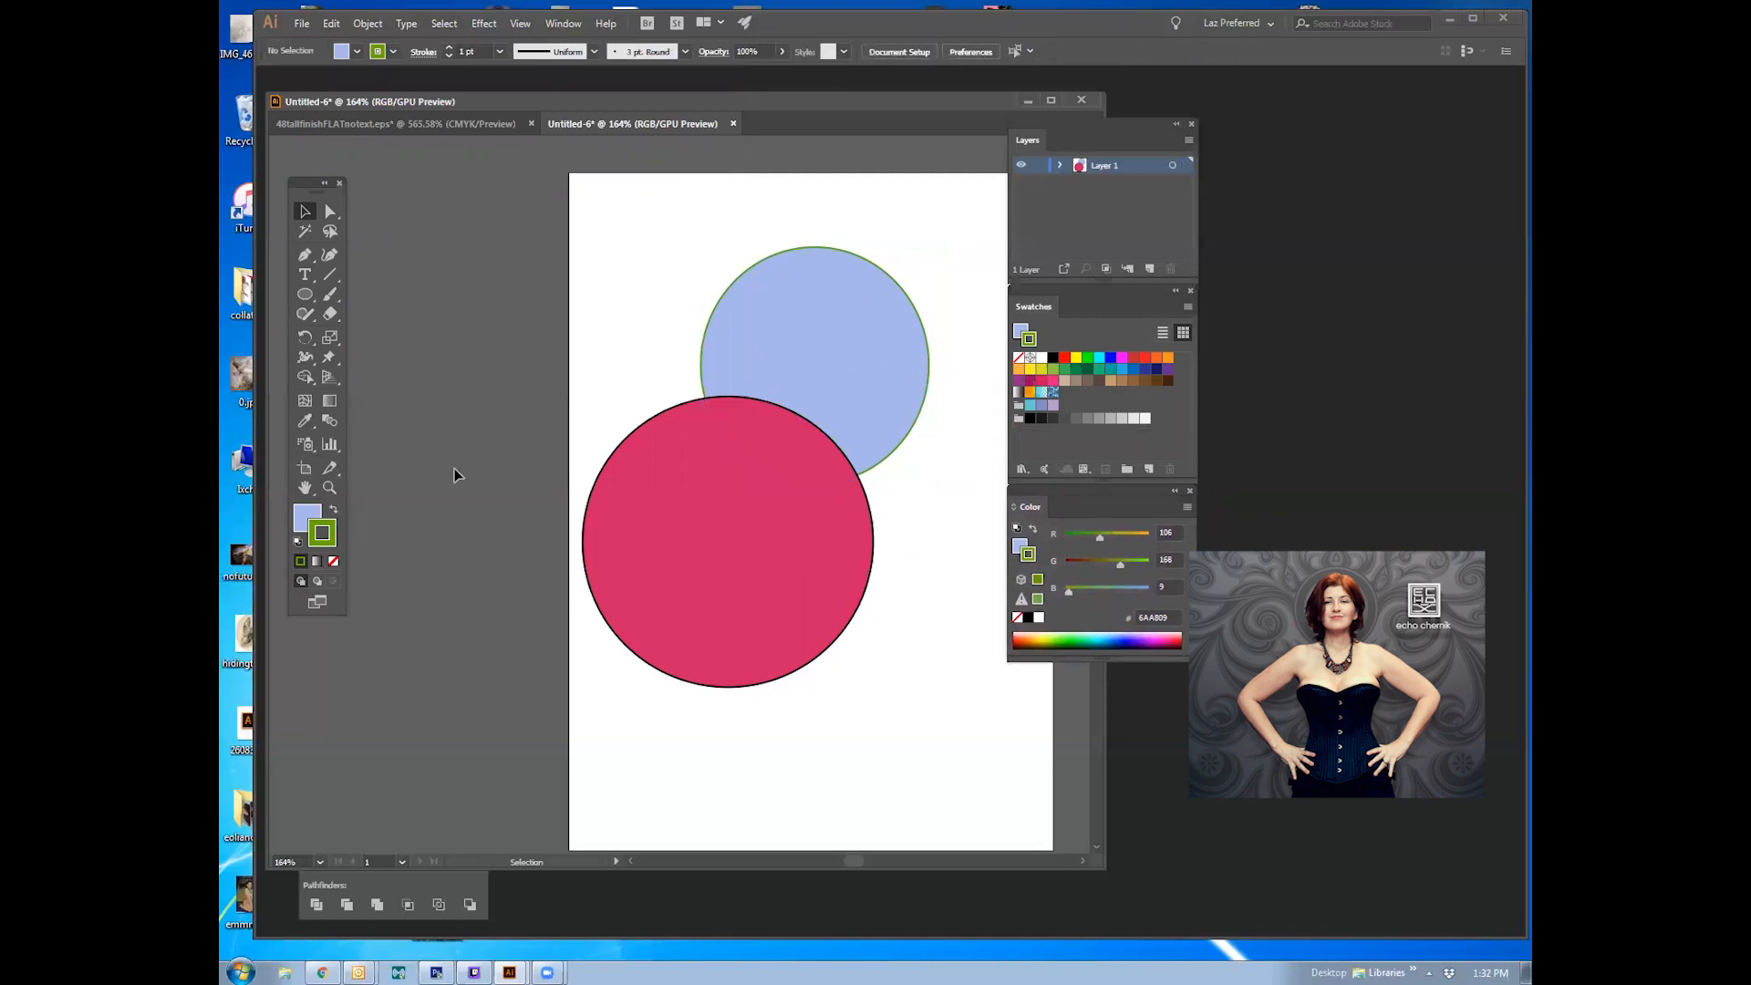
pyautogui.click(773, 354)
pyautogui.moveTo(820, 315); pyautogui.dragTo(809, 312)
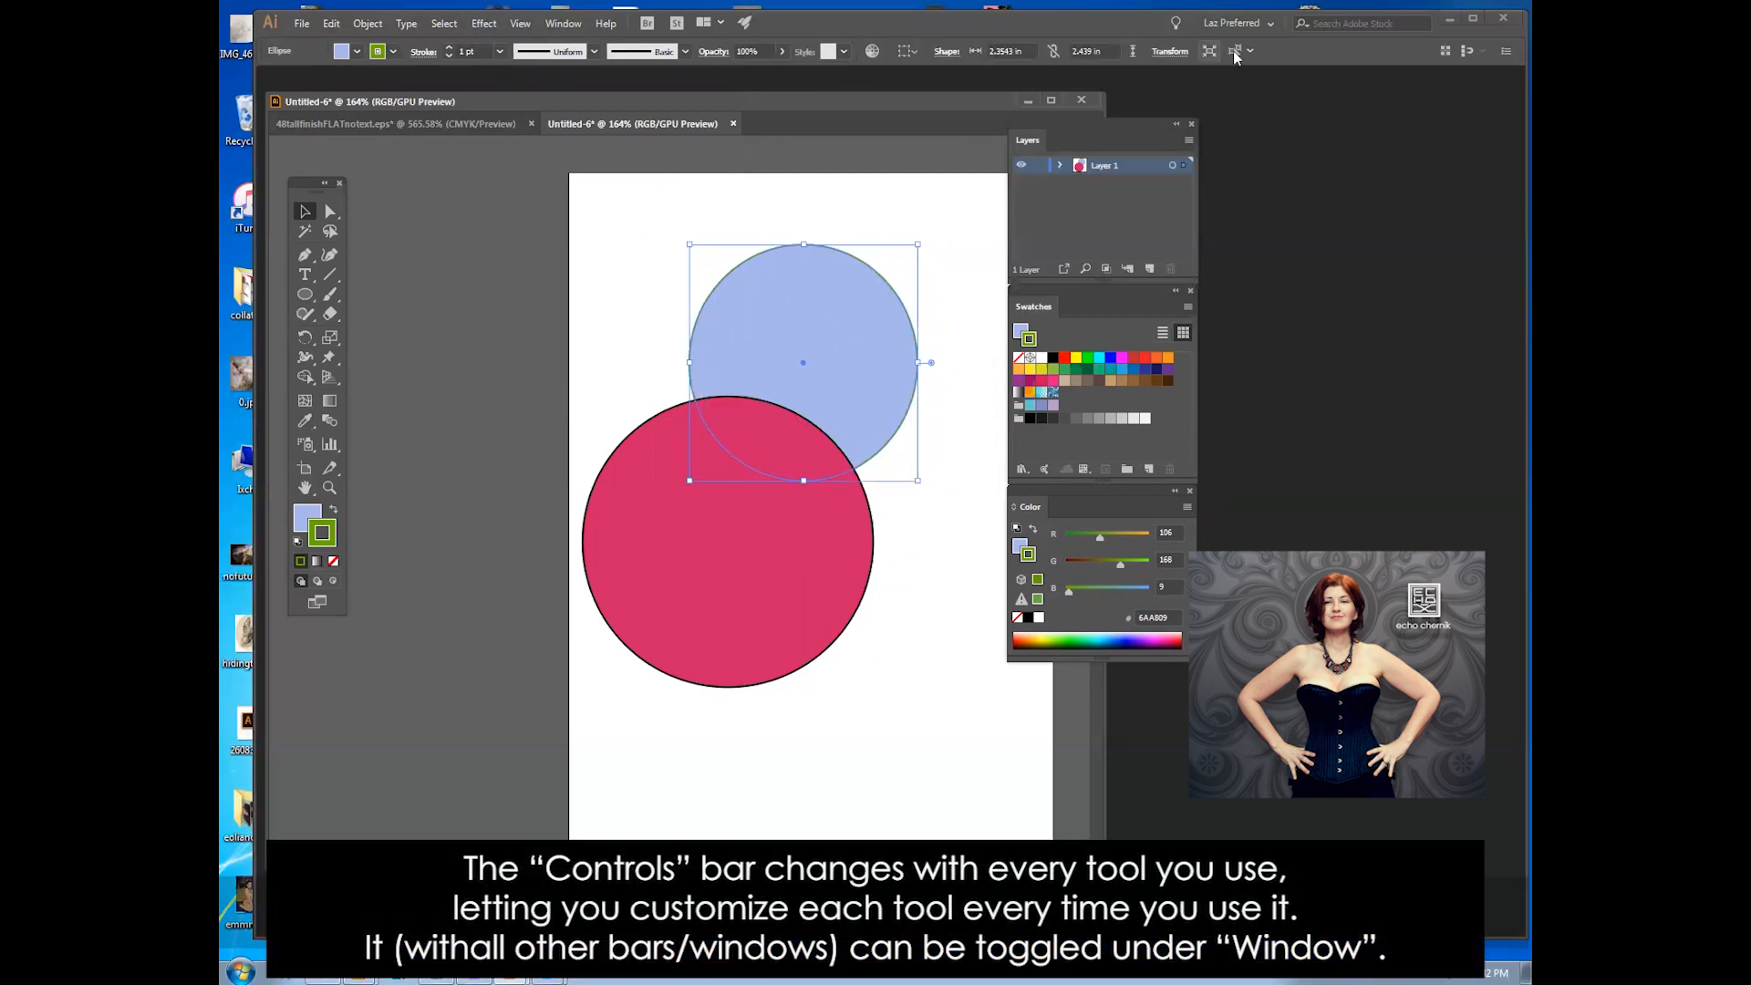
pyautogui.click(356, 53)
pyautogui.click(355, 53)
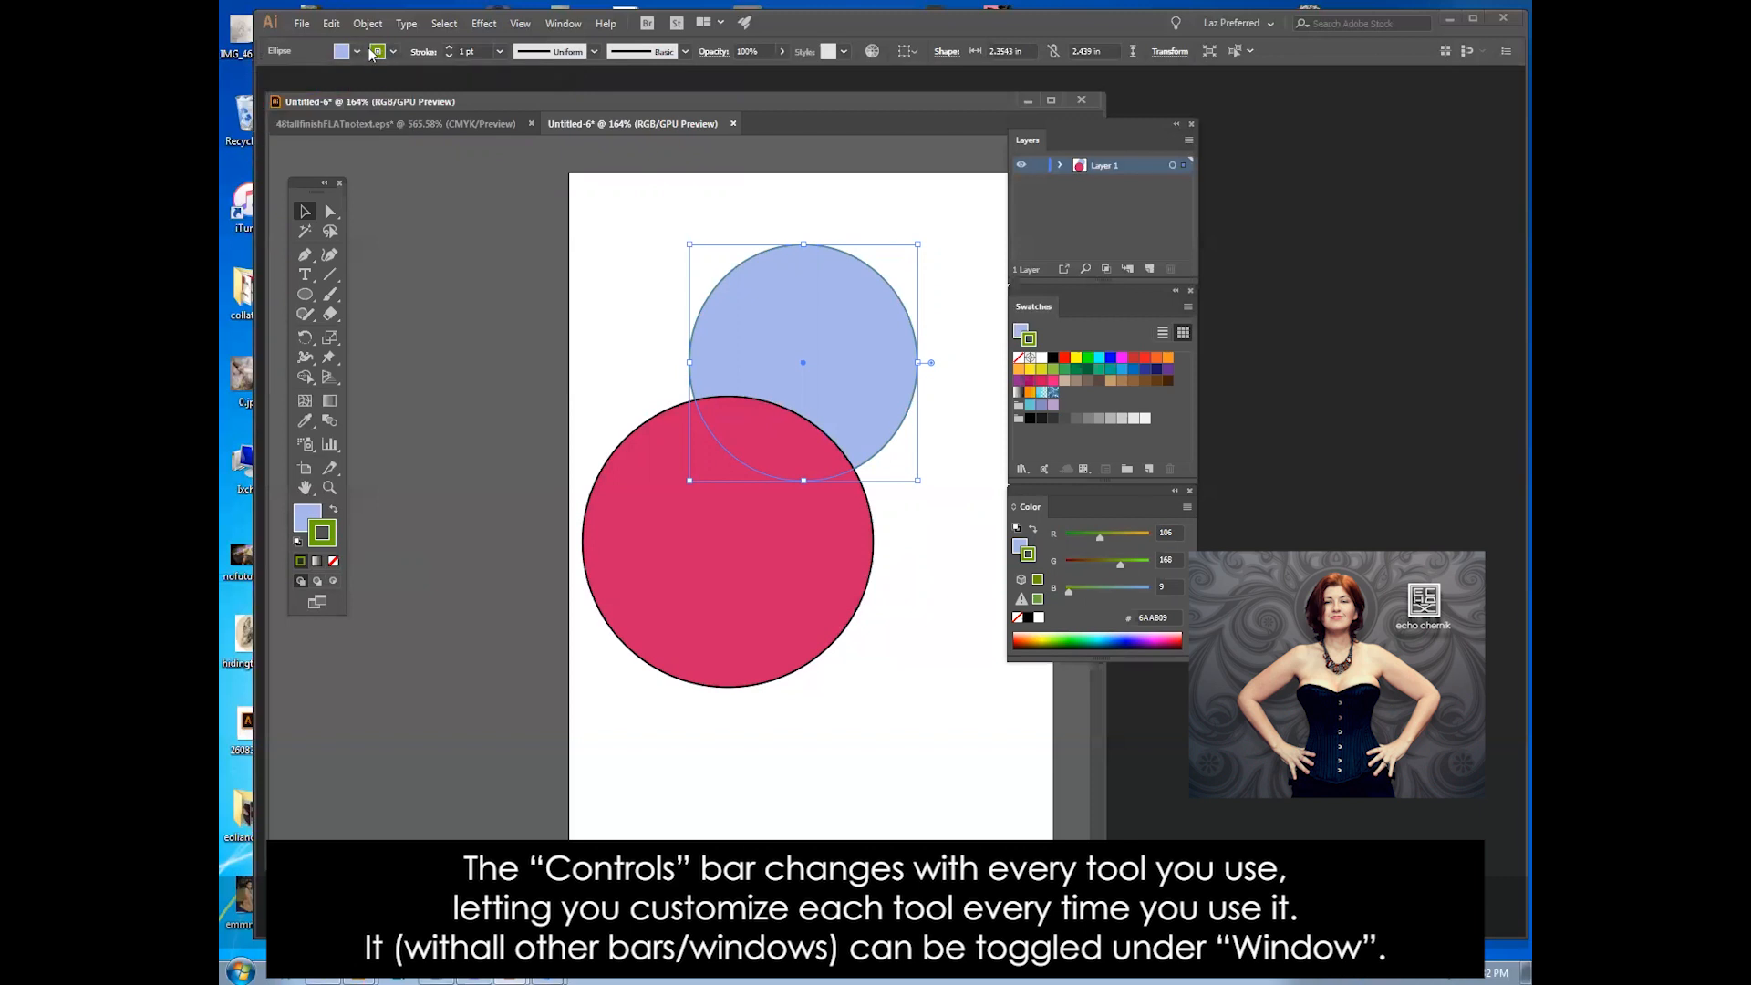
pyautogui.click(357, 53)
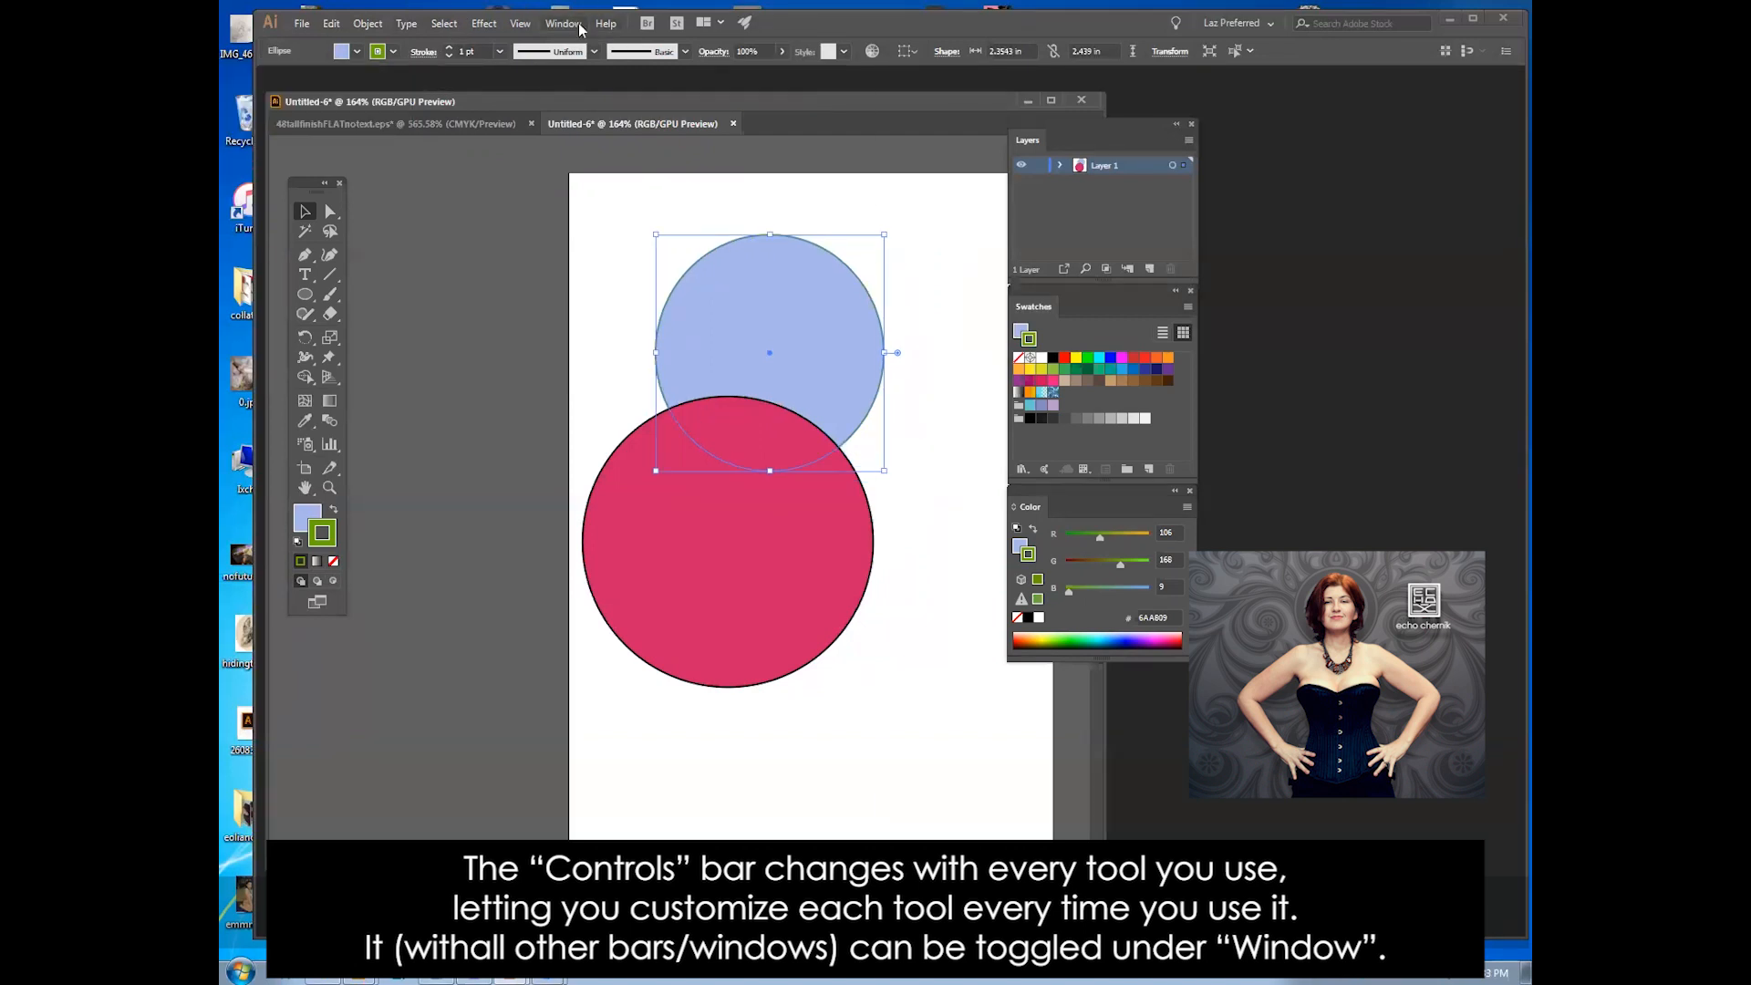
# Step: Hide the Control bar and show it again
pyautogui.click(574, 24)
pyautogui.click(604, 155)
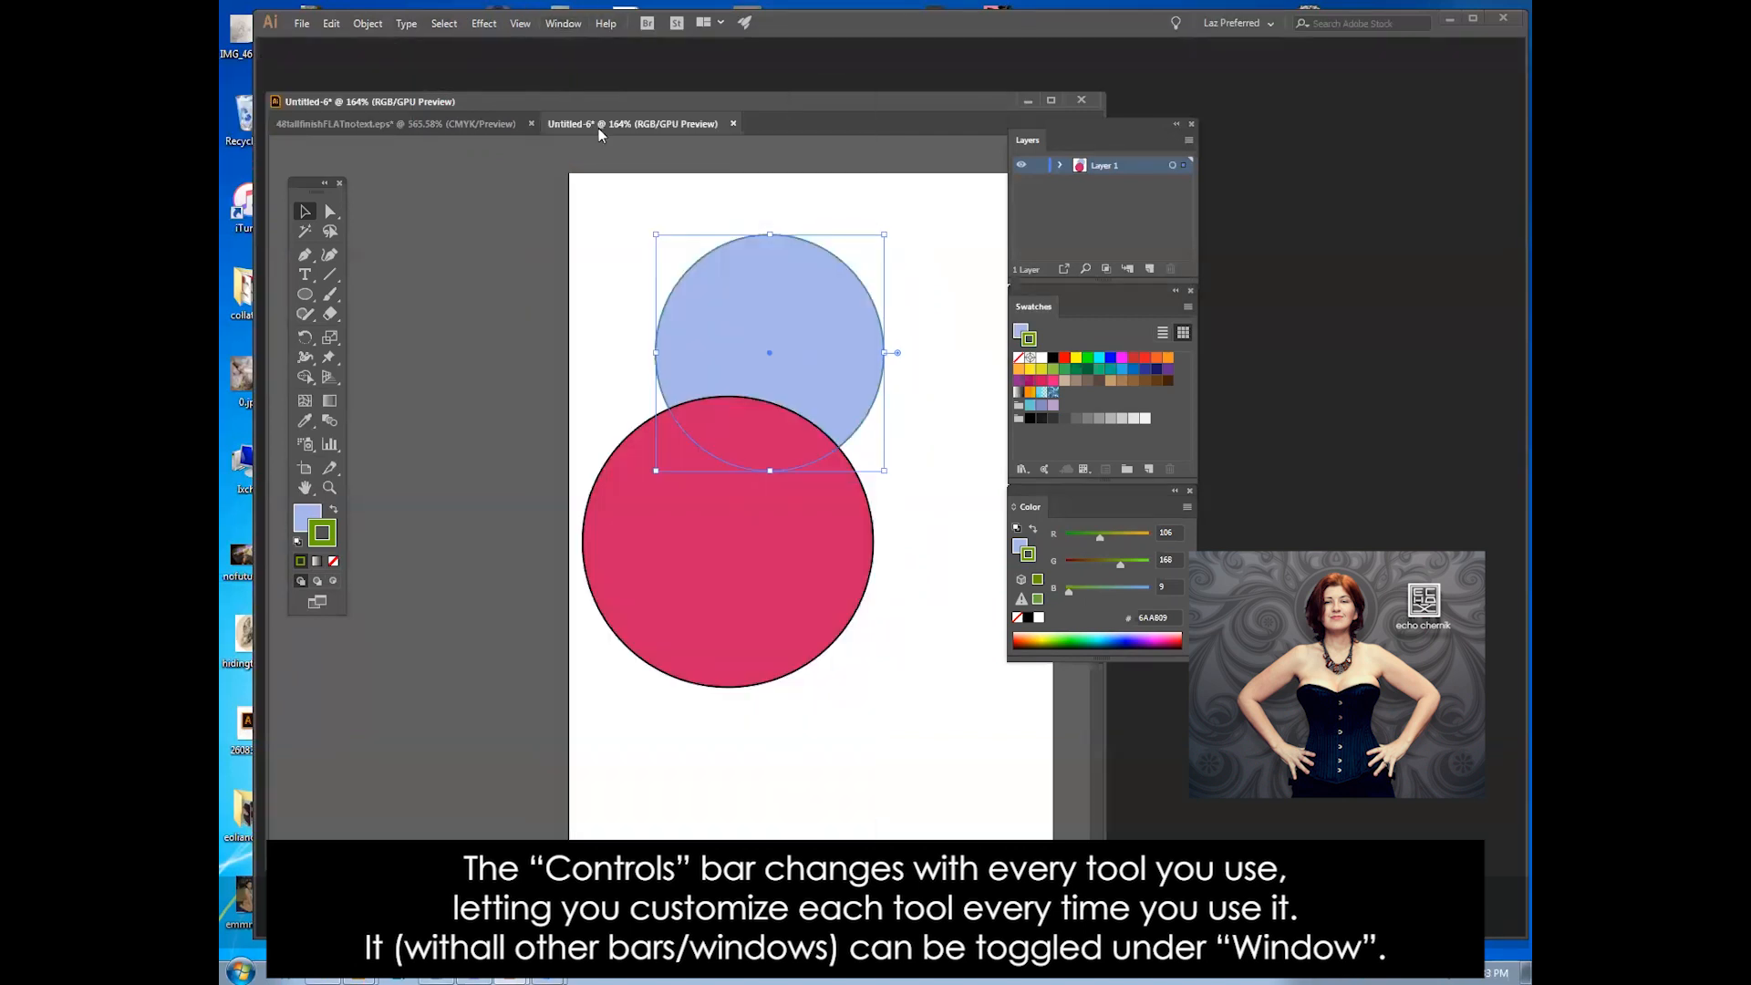
pyautogui.click(586, 25)
pyautogui.click(602, 157)
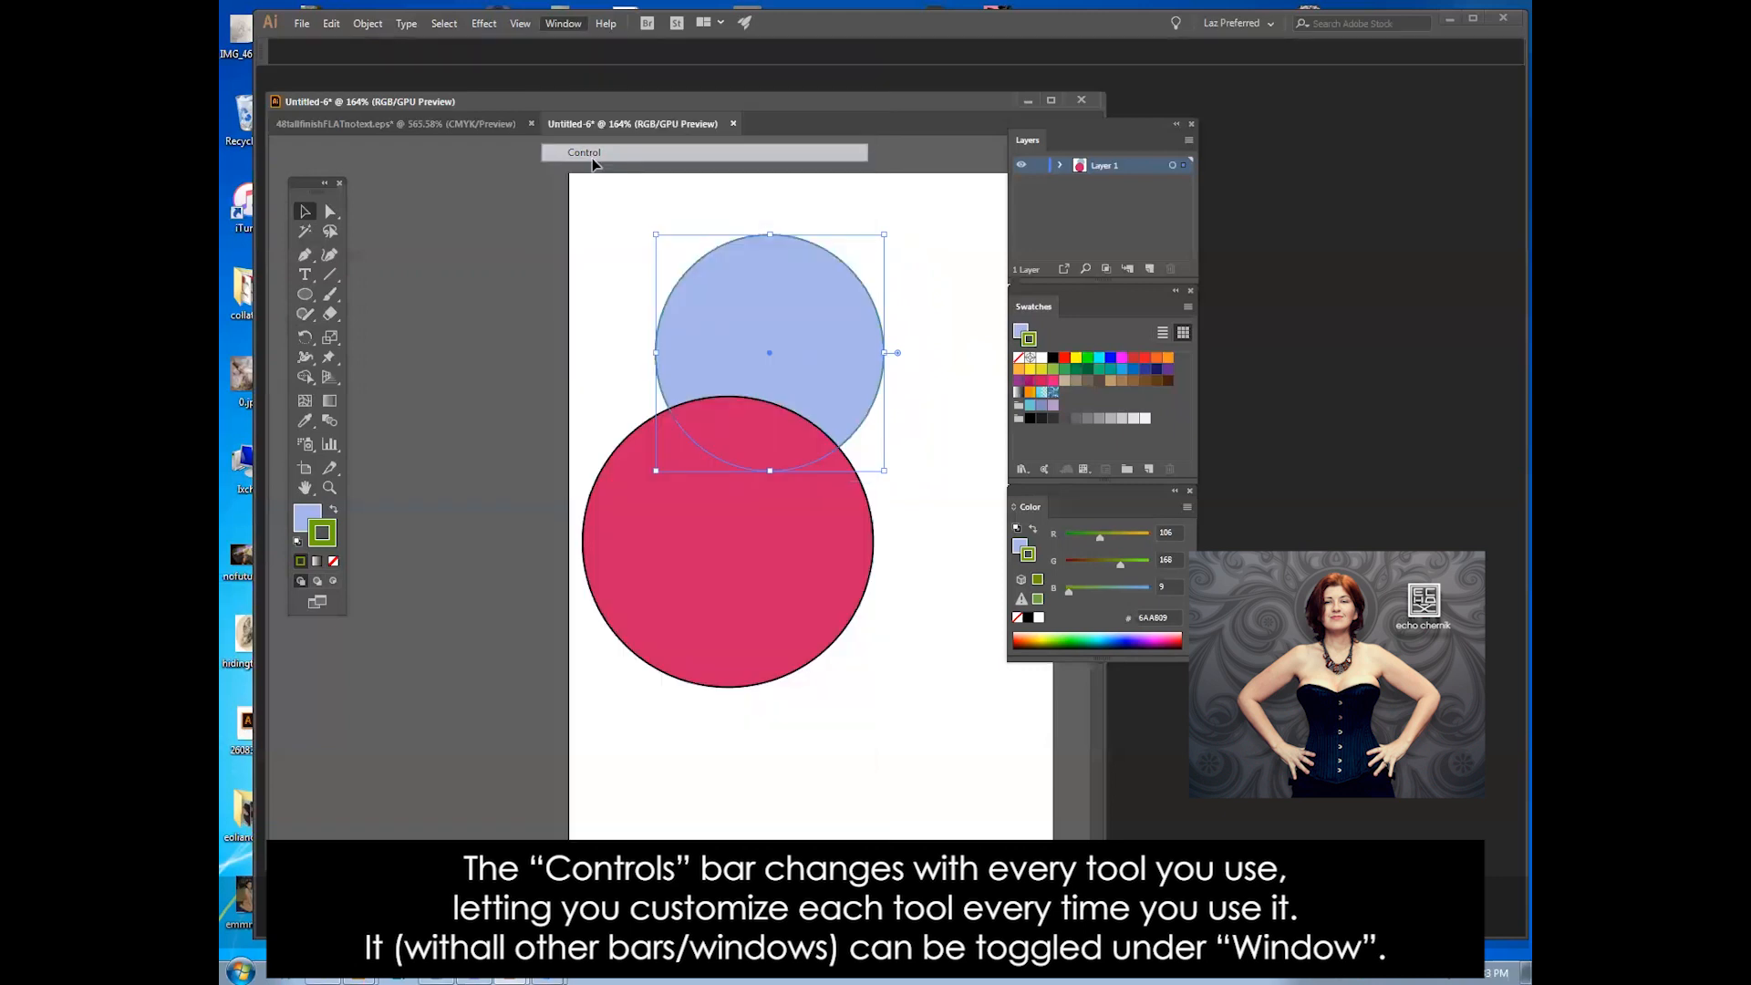
pyautogui.click(575, 24)
pyautogui.moveTo(602, 171)
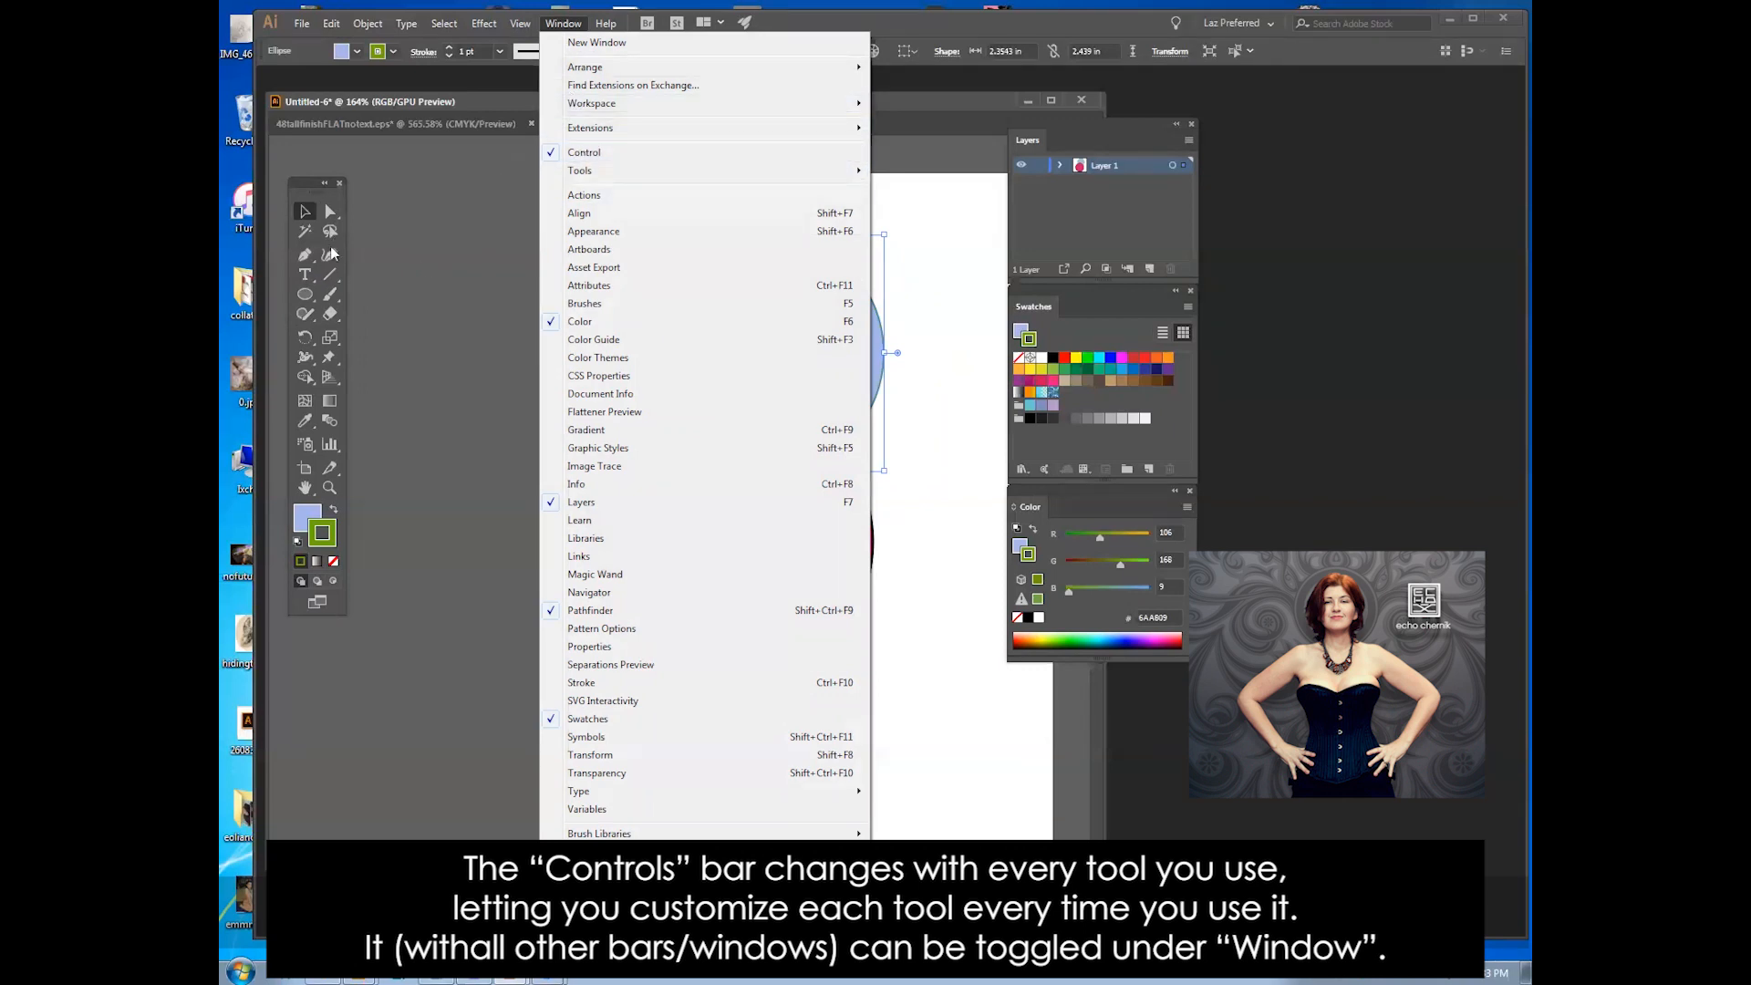
pyautogui.click(994, 155)
pyautogui.click(733, 281)
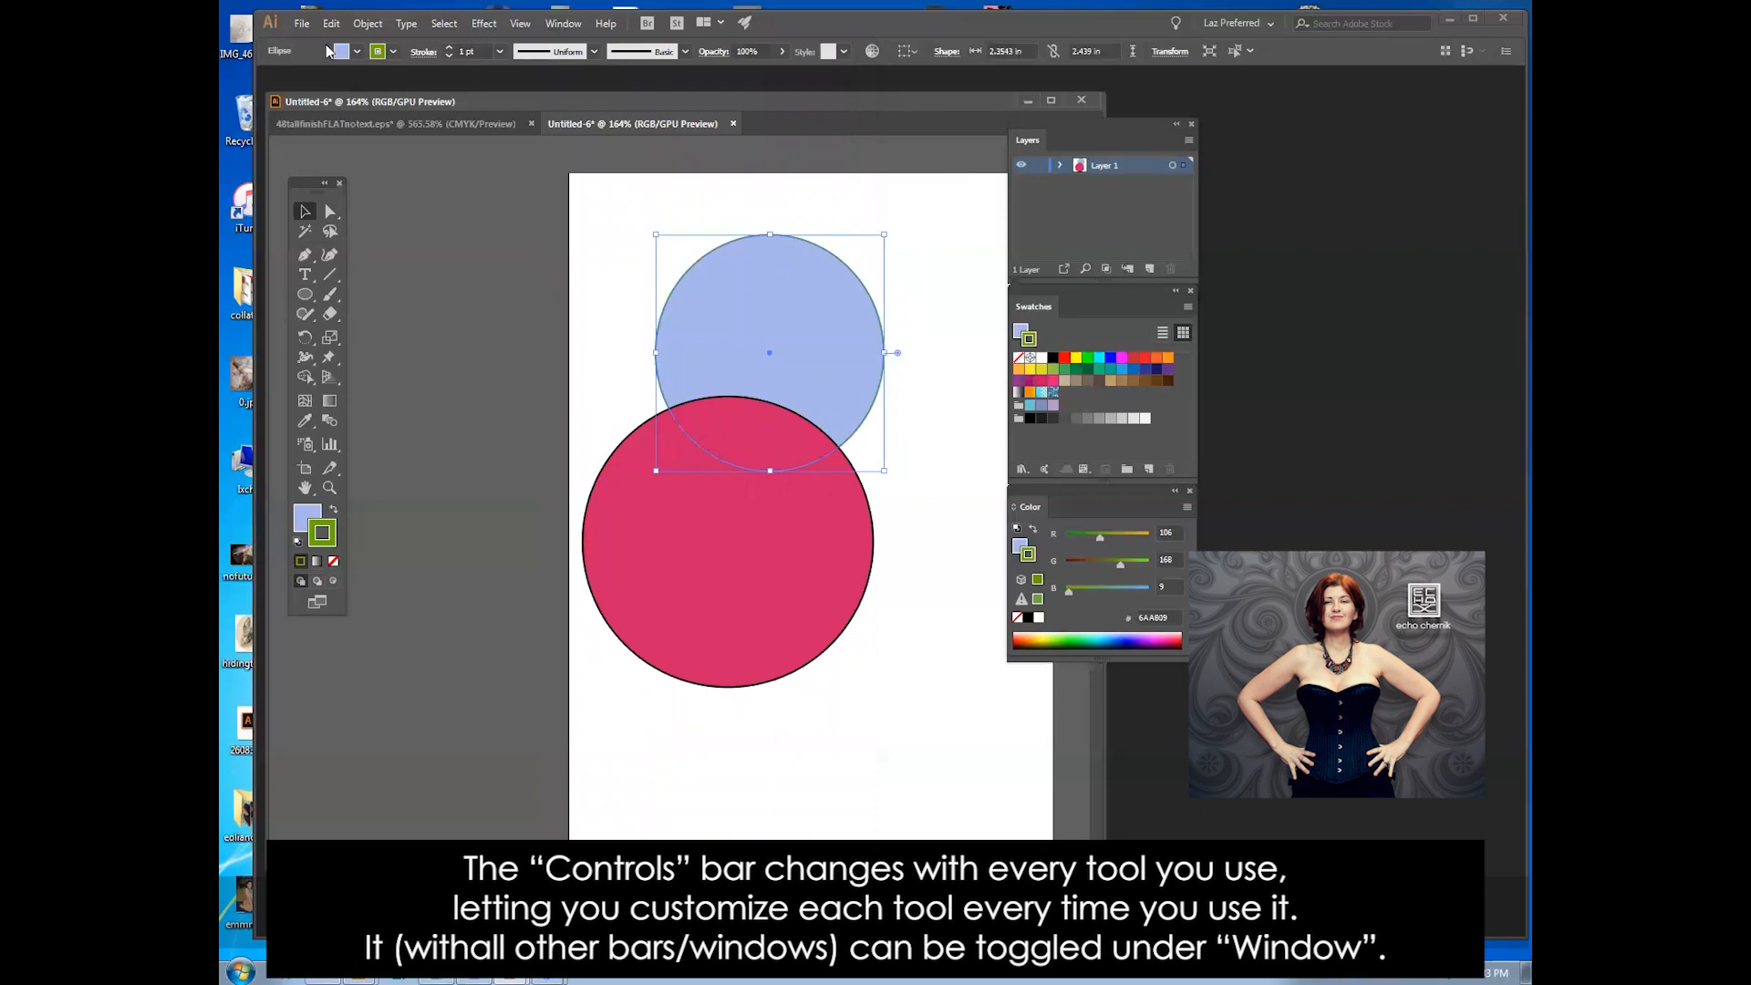
# Step: Thicken the light blue circle's green stroke to 7 pt and then to 14 pt
pyautogui.click(394, 52)
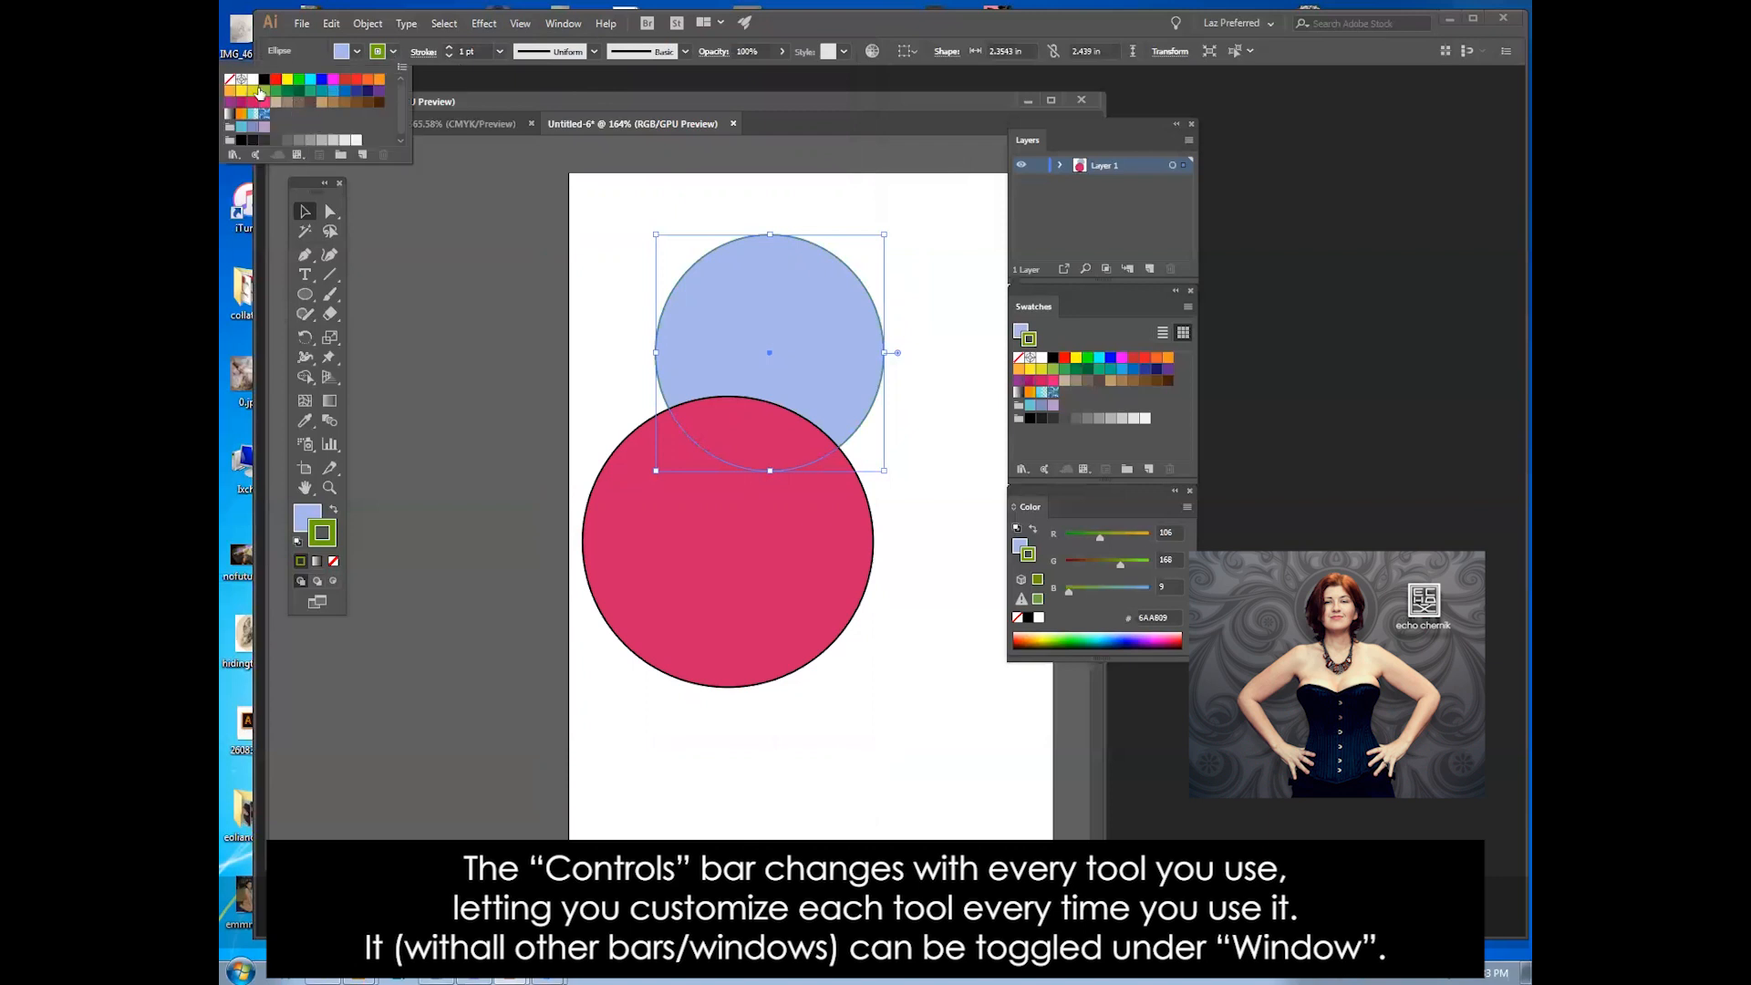
pyautogui.click(500, 52)
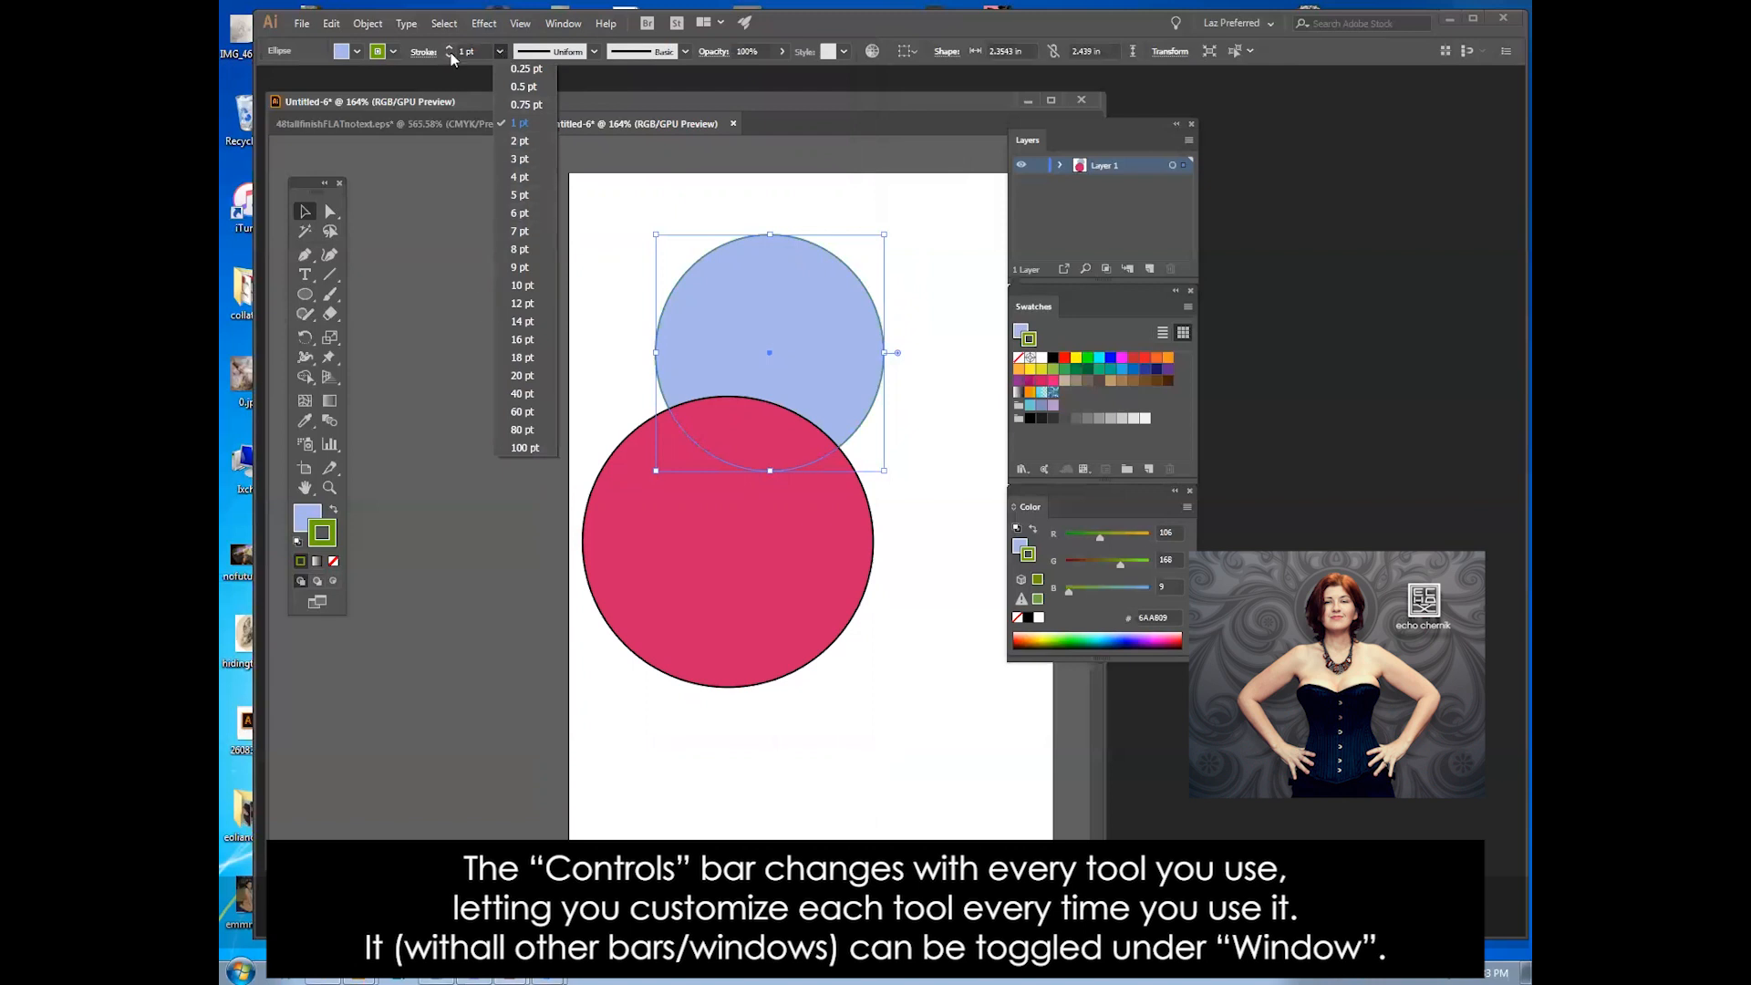
pyautogui.click(520, 230)
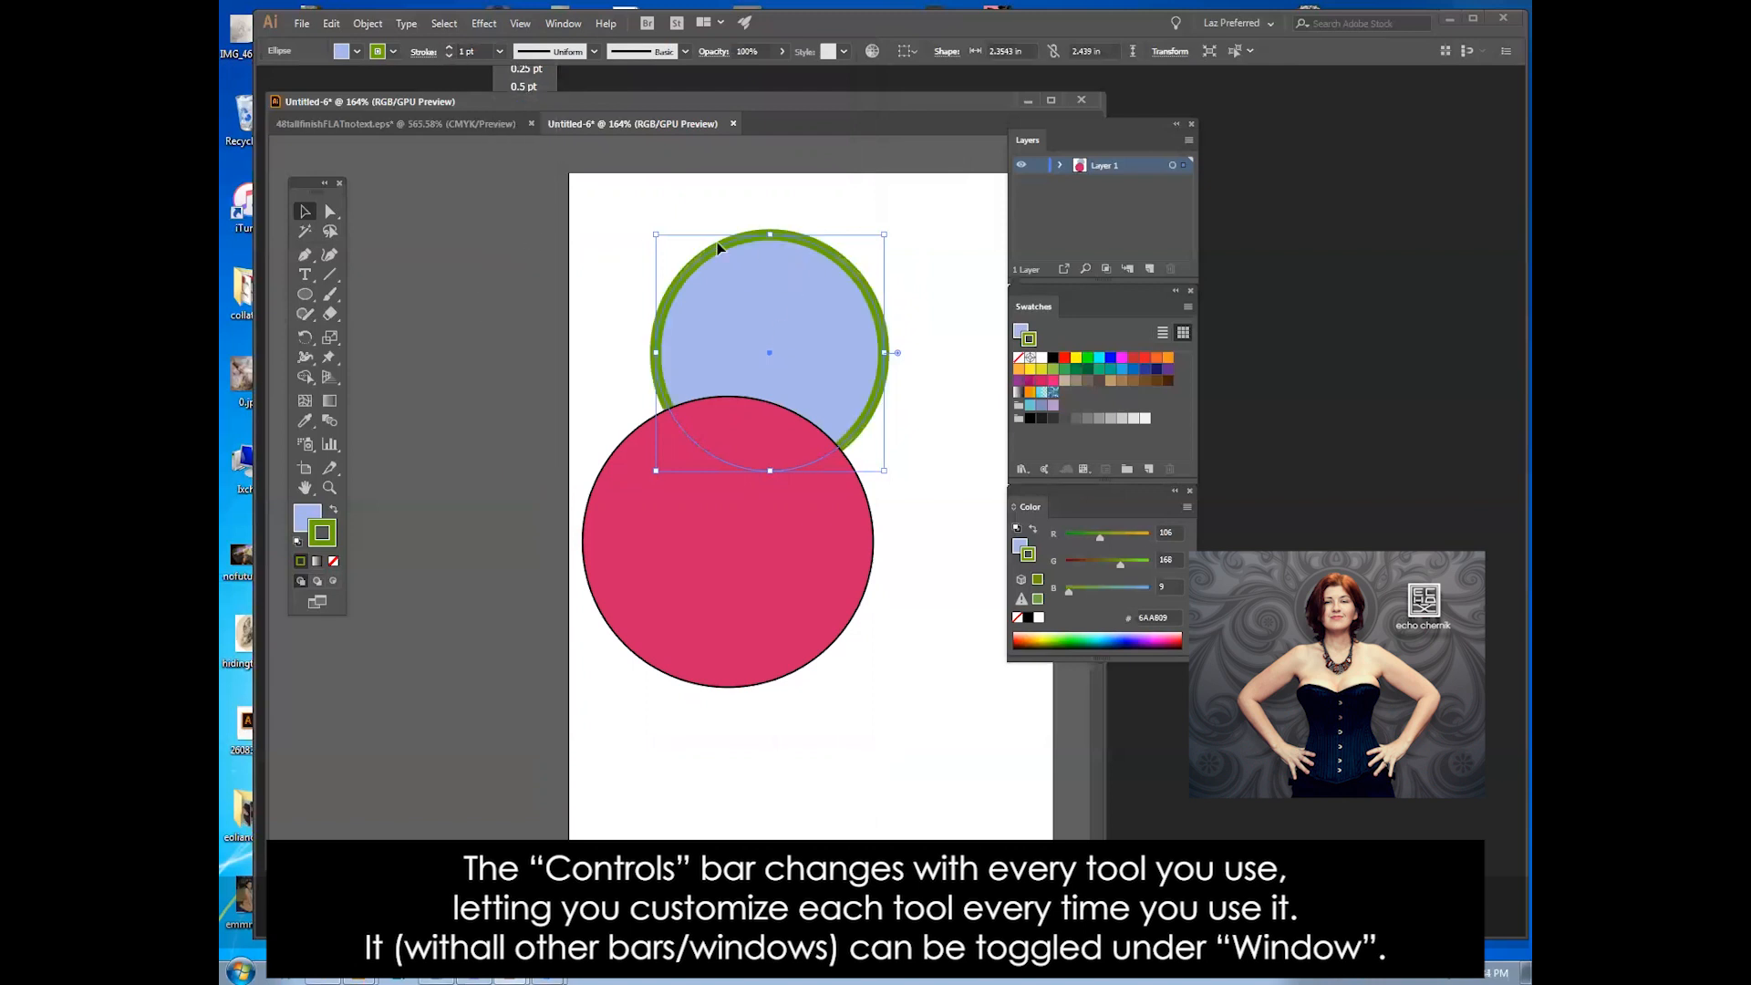
pyautogui.click(500, 52)
pyautogui.click(538, 325)
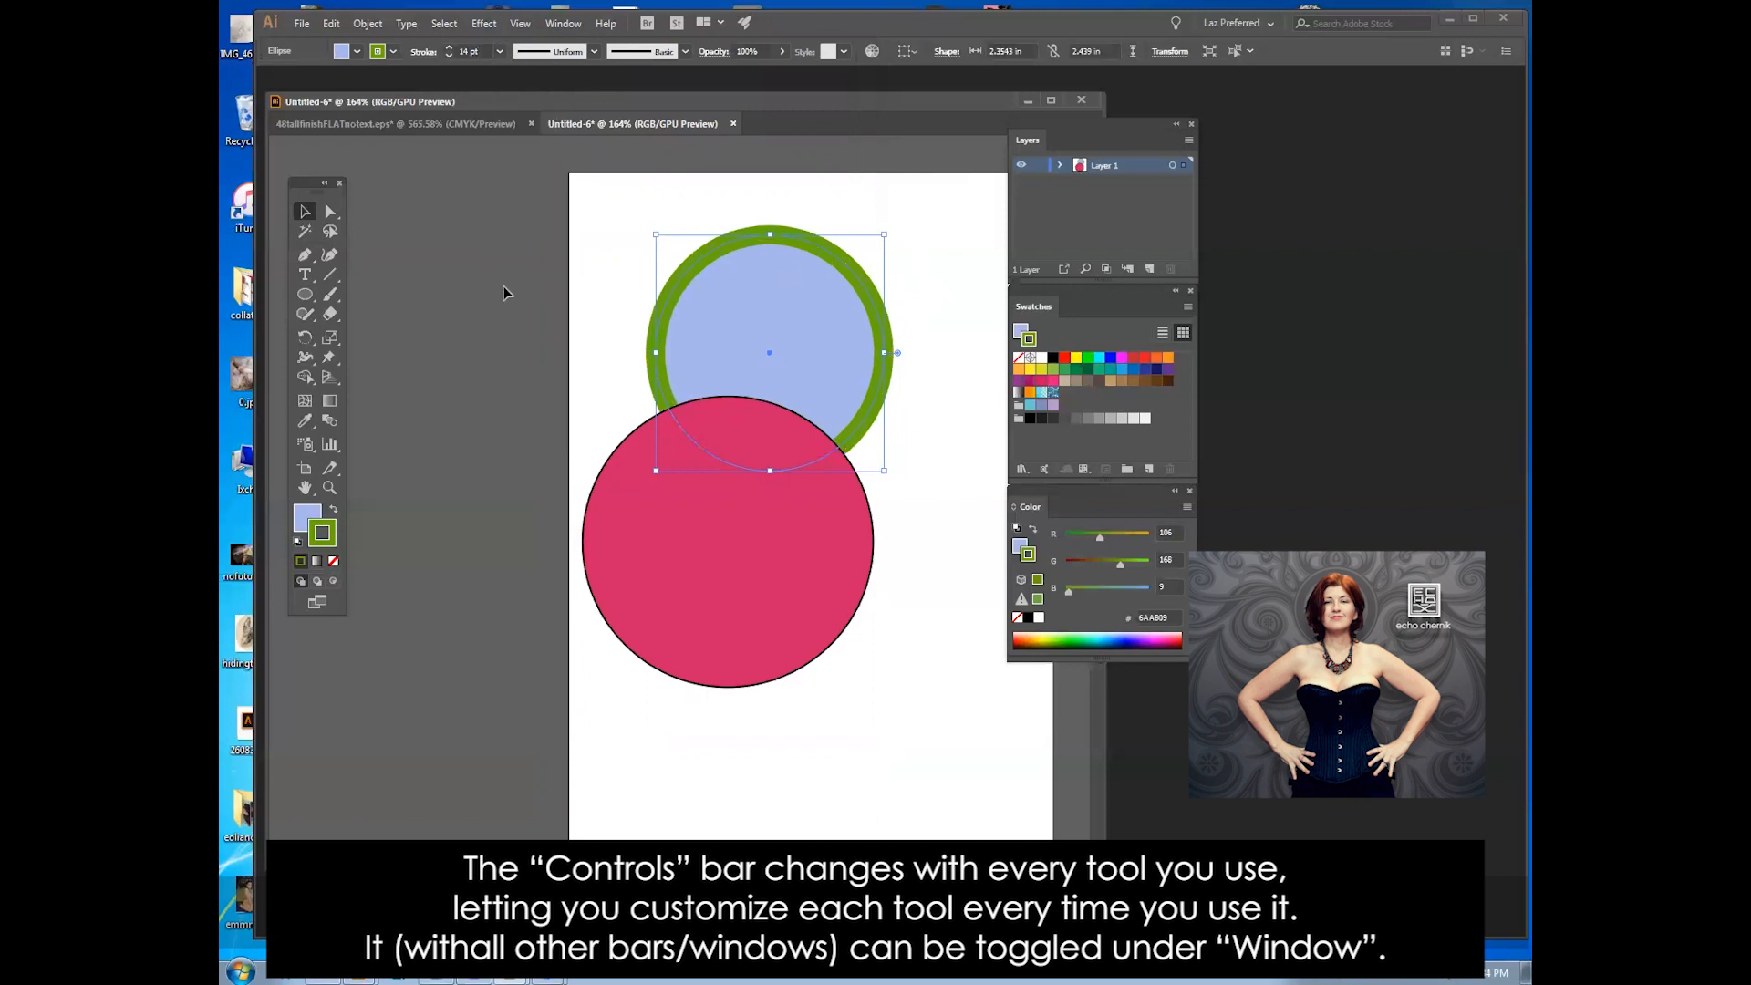
# Step: Arrange the light blue circle directly above the red circle with their edges just touching, leaving the blue one selected
pyautogui.moveTo(812, 307); pyautogui.dragTo(806, 271)
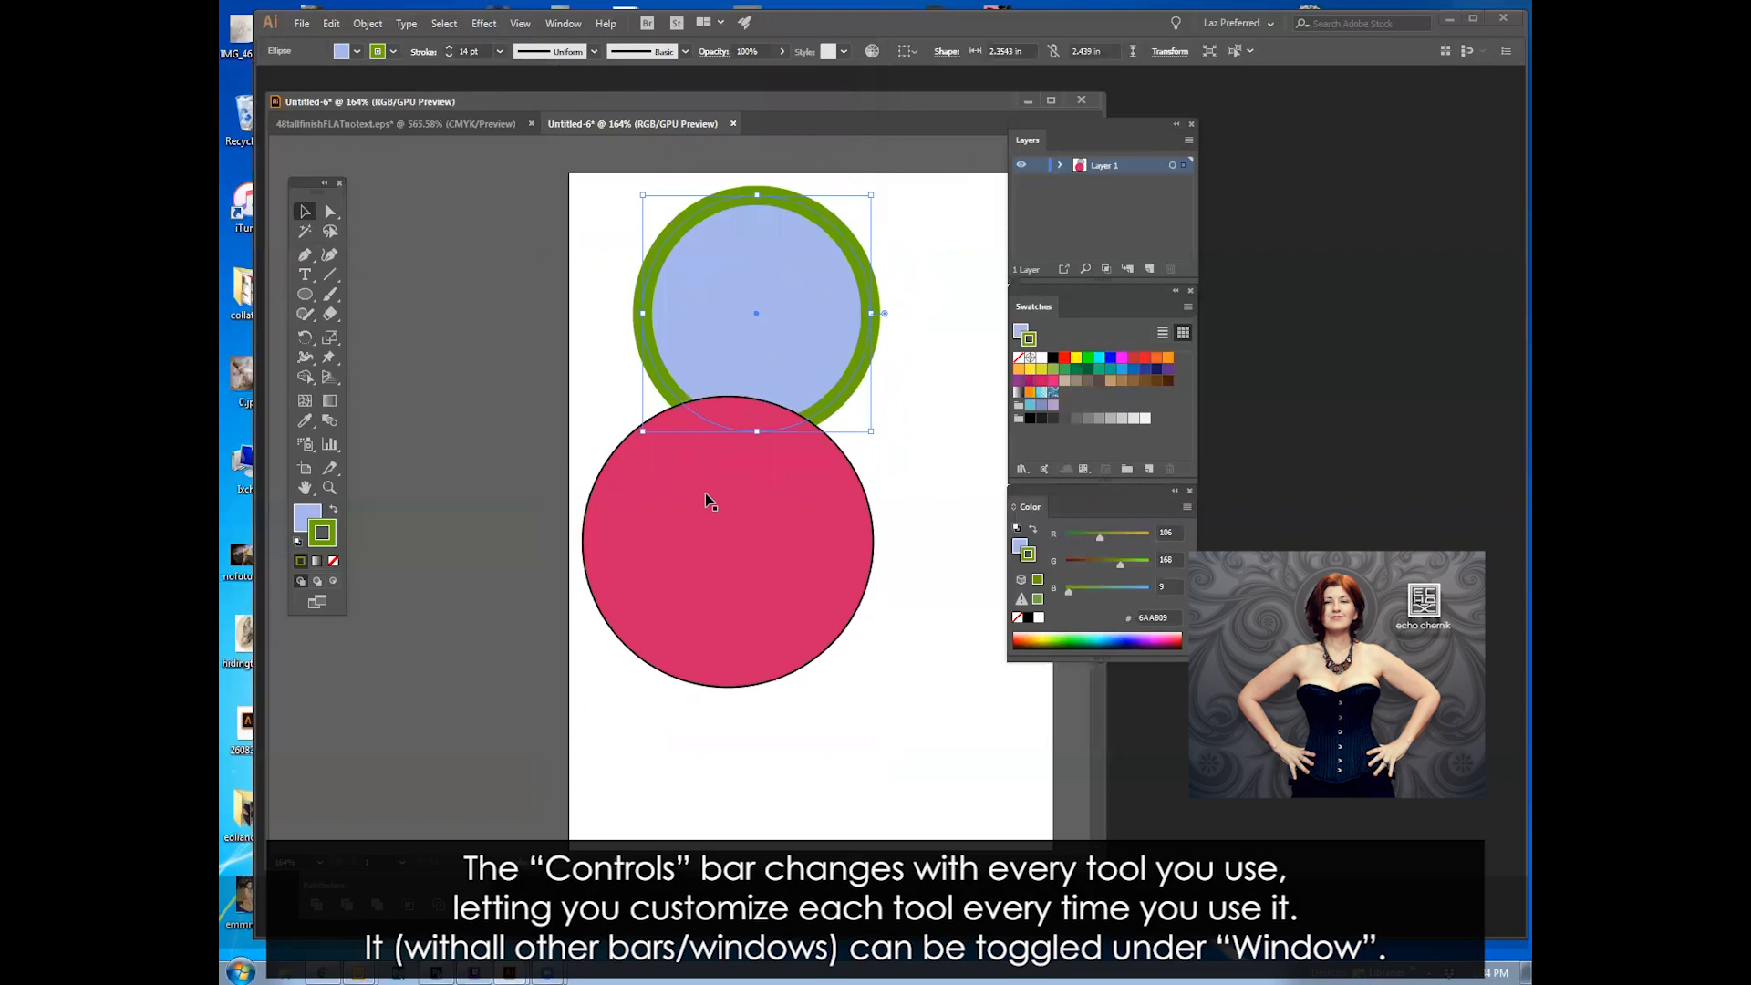
pyautogui.click(715, 468)
pyautogui.moveTo(715, 468); pyautogui.dragTo(754, 681)
pyautogui.moveTo(739, 342); pyautogui.dragTo(729, 488)
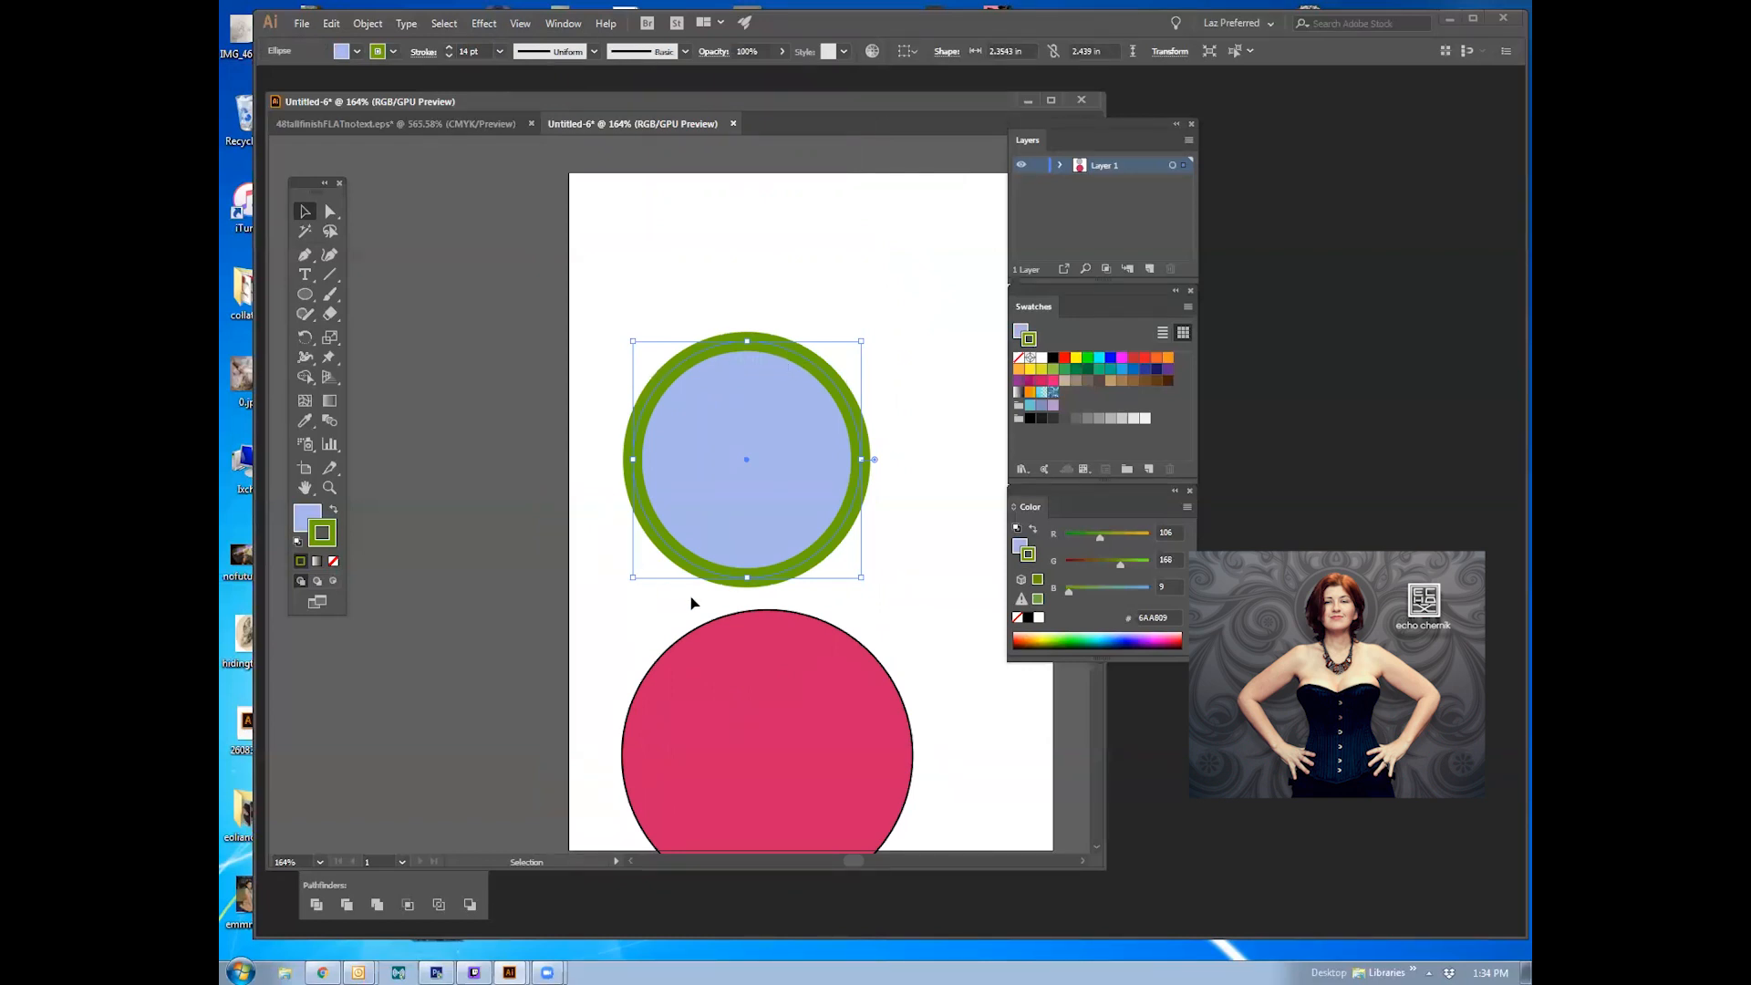
pyautogui.moveTo(809, 645)
pyautogui.mouseDown()
pyautogui.moveTo(789, 583)
pyautogui.moveTo(807, 613)
pyautogui.mouseUp()
pyautogui.click(802, 489)
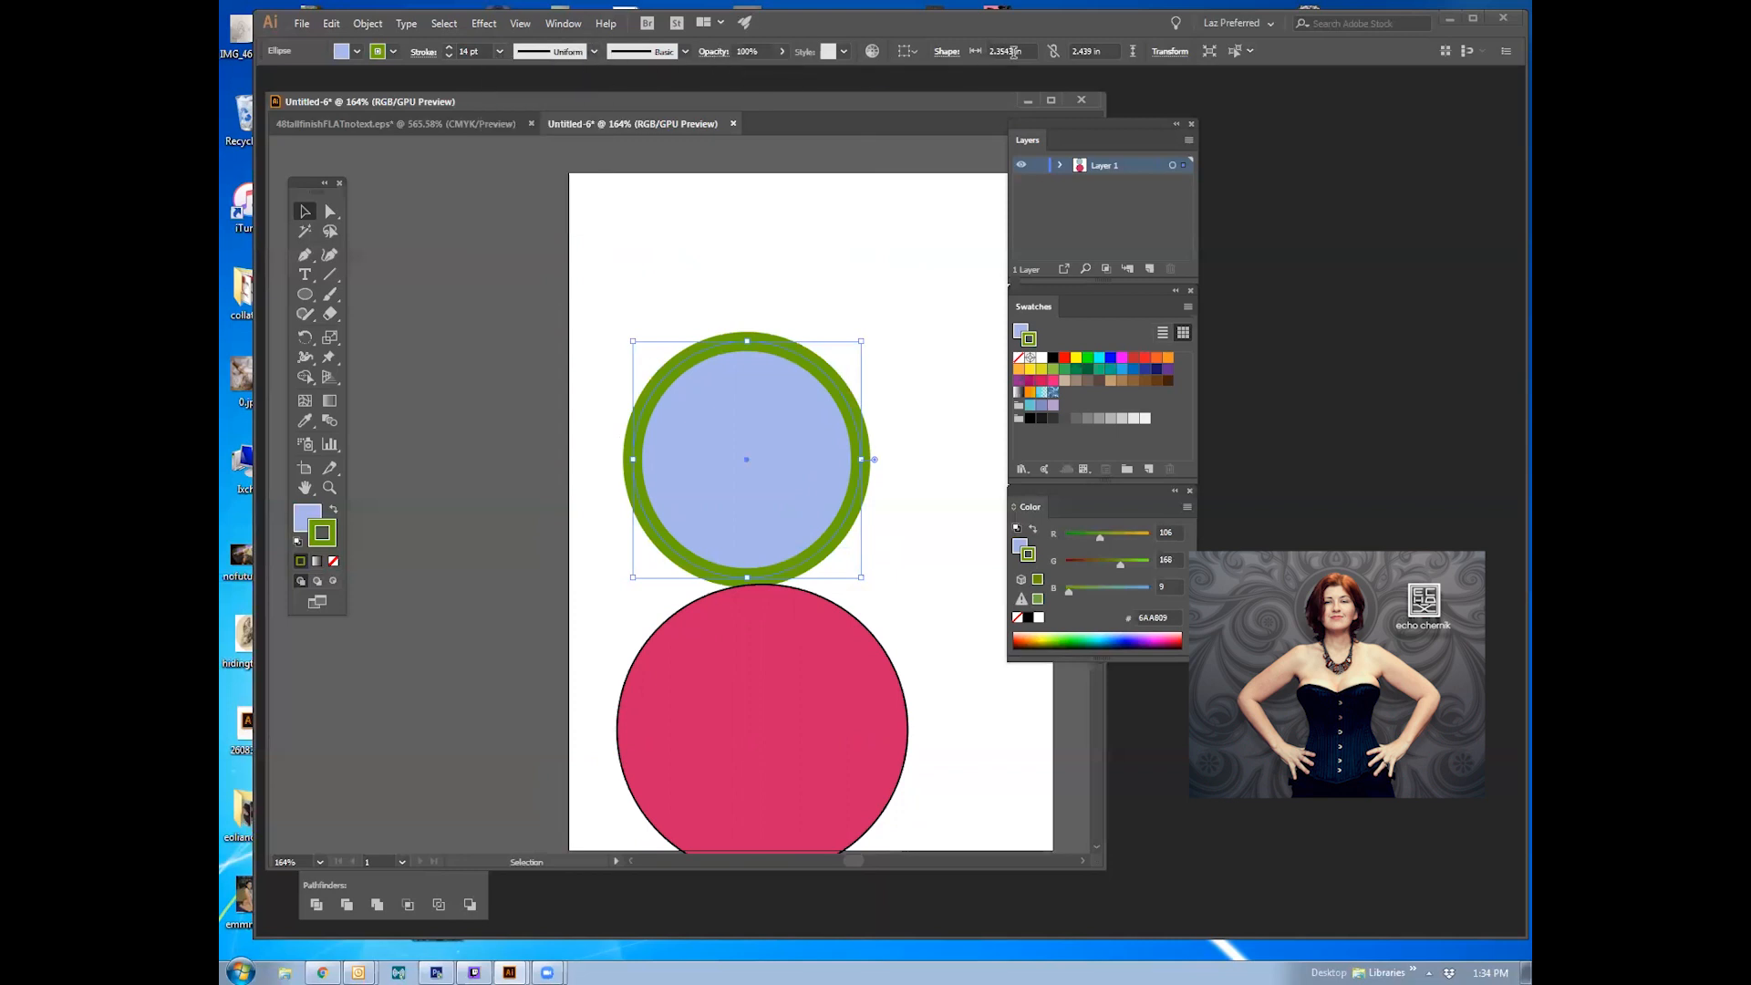
# Step: Show the Stroke panel and place it beside the light blue circle, overlapping the artboard's edge
pyautogui.click(499, 52)
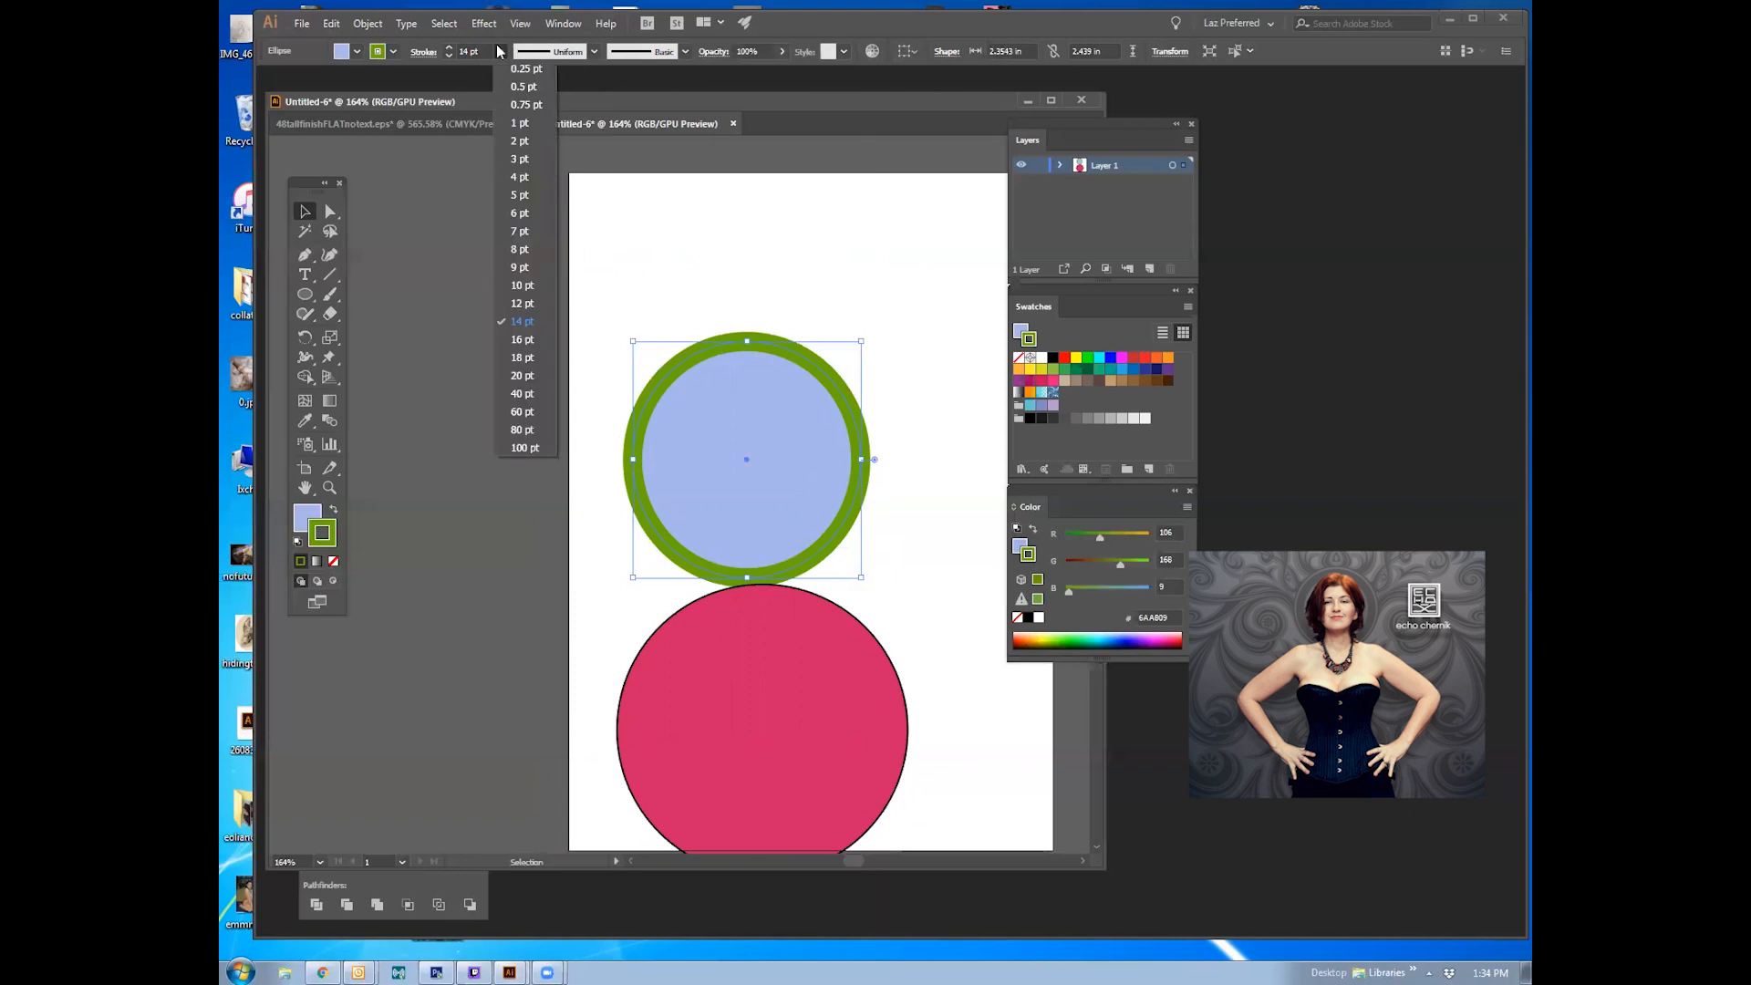
pyautogui.click(499, 52)
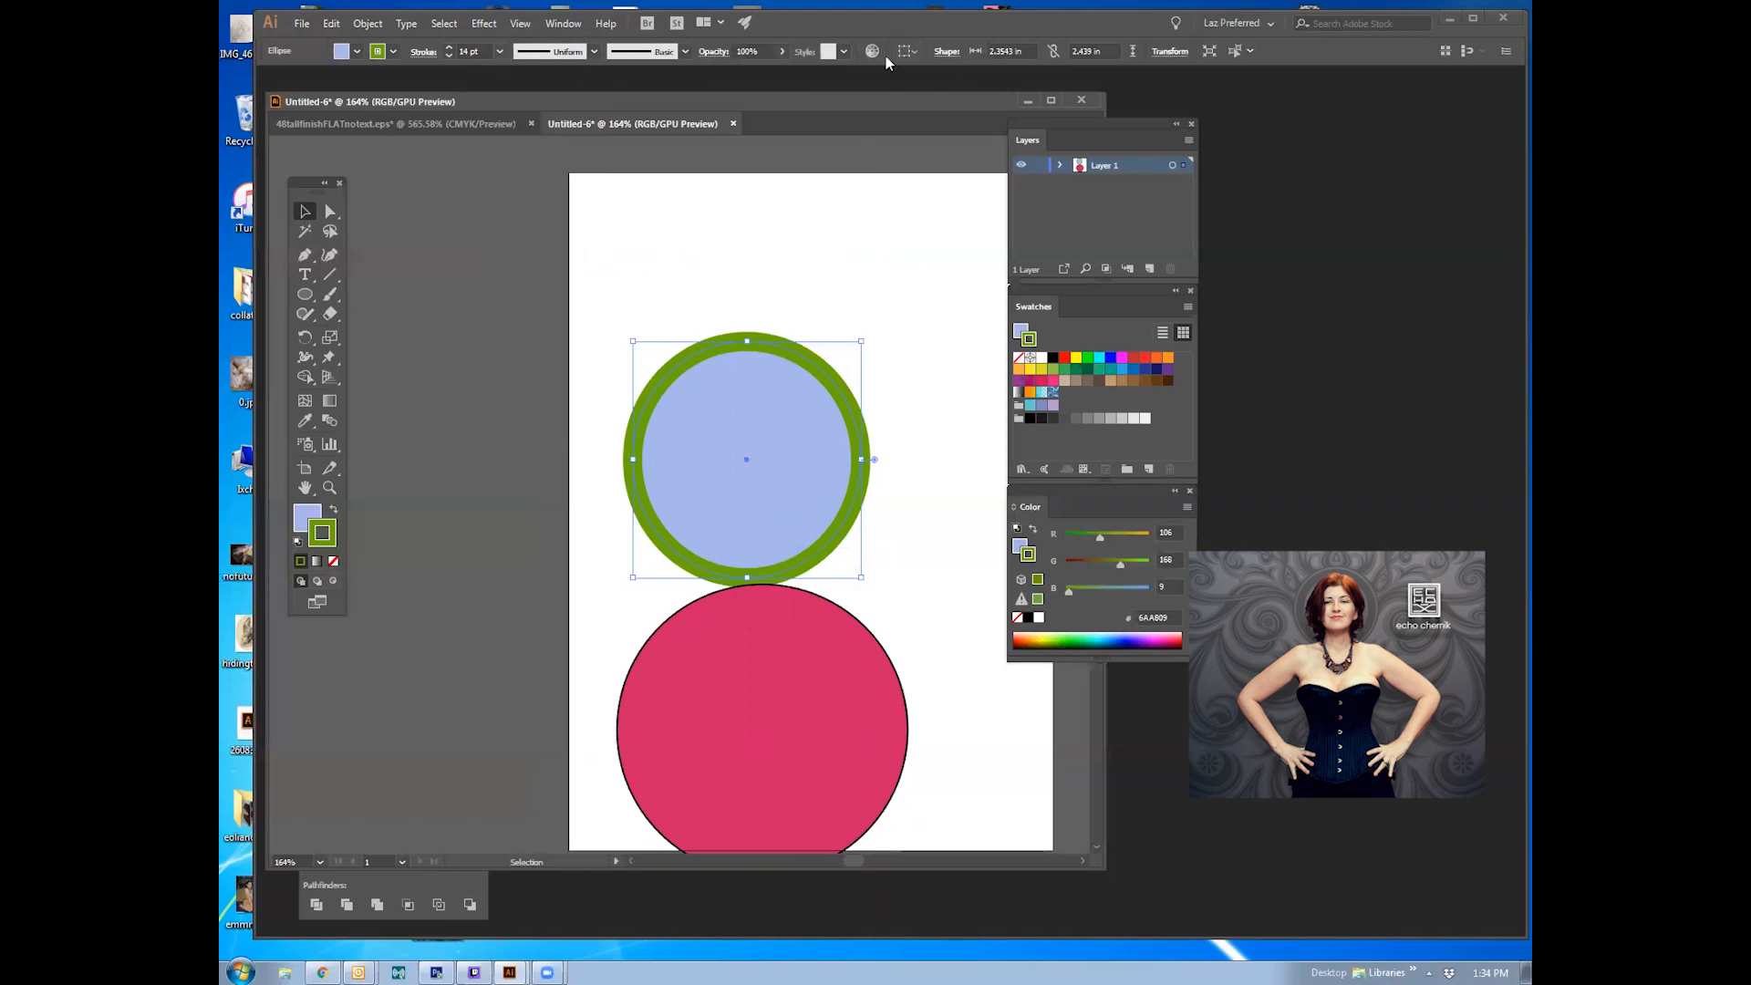
pyautogui.click(557, 25)
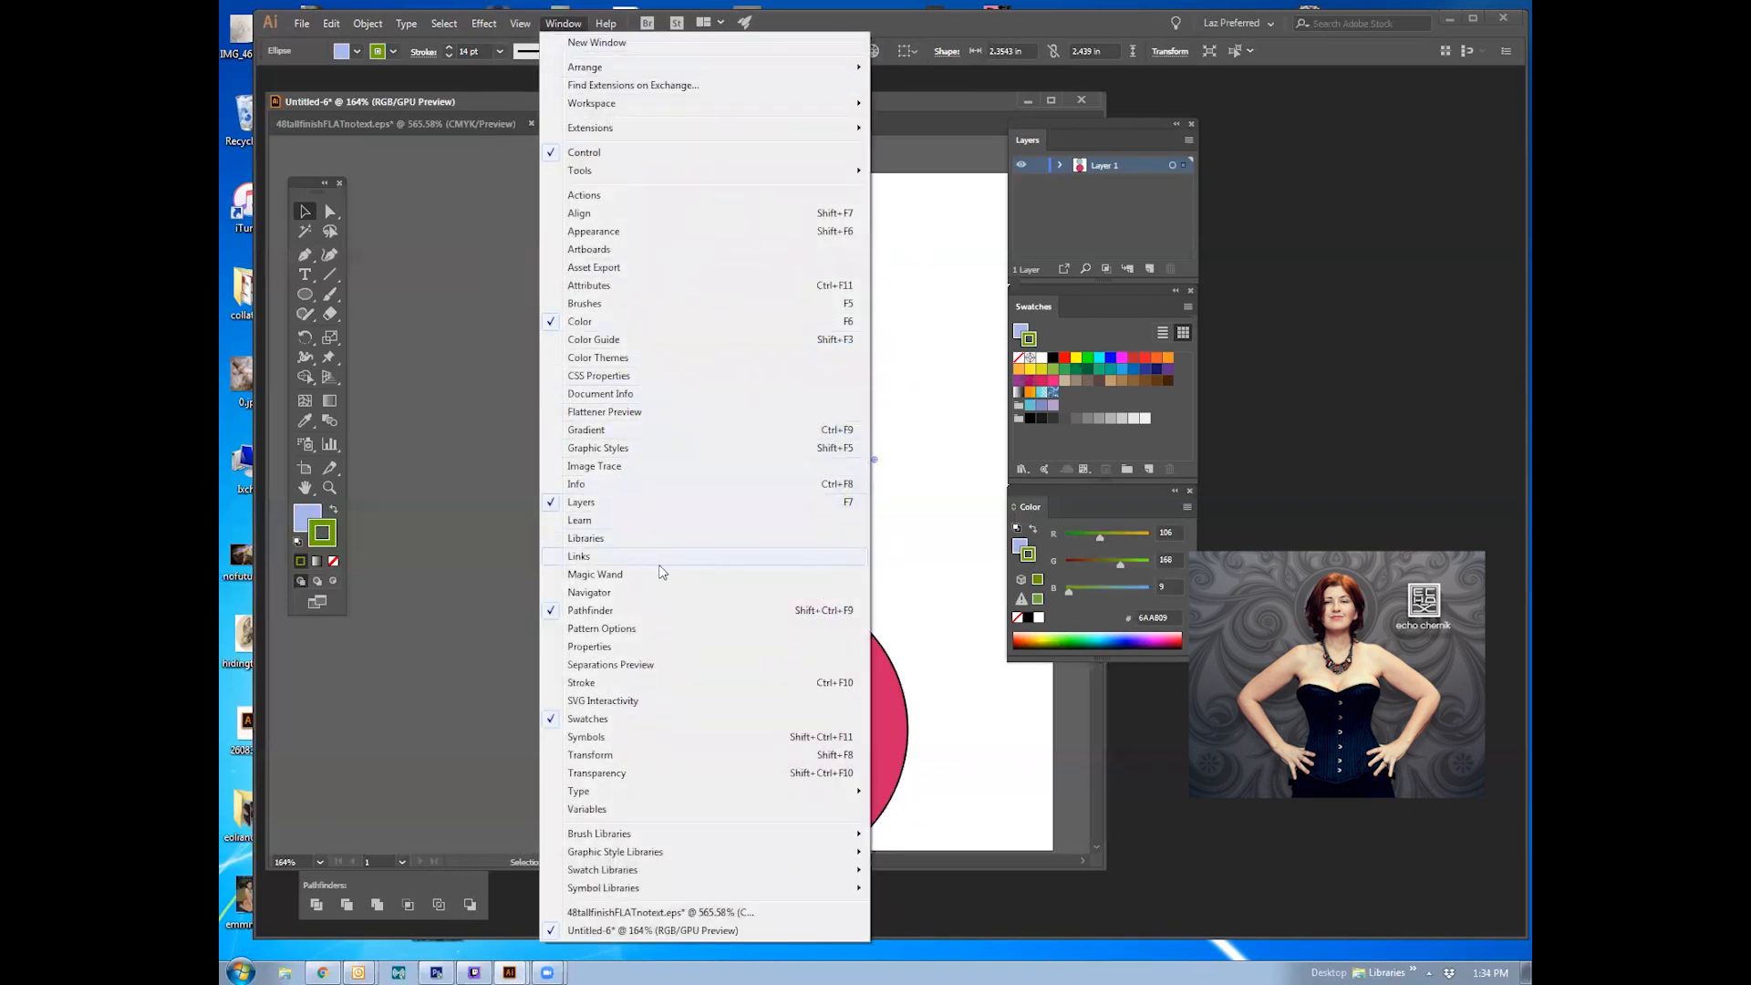
pyautogui.click(675, 682)
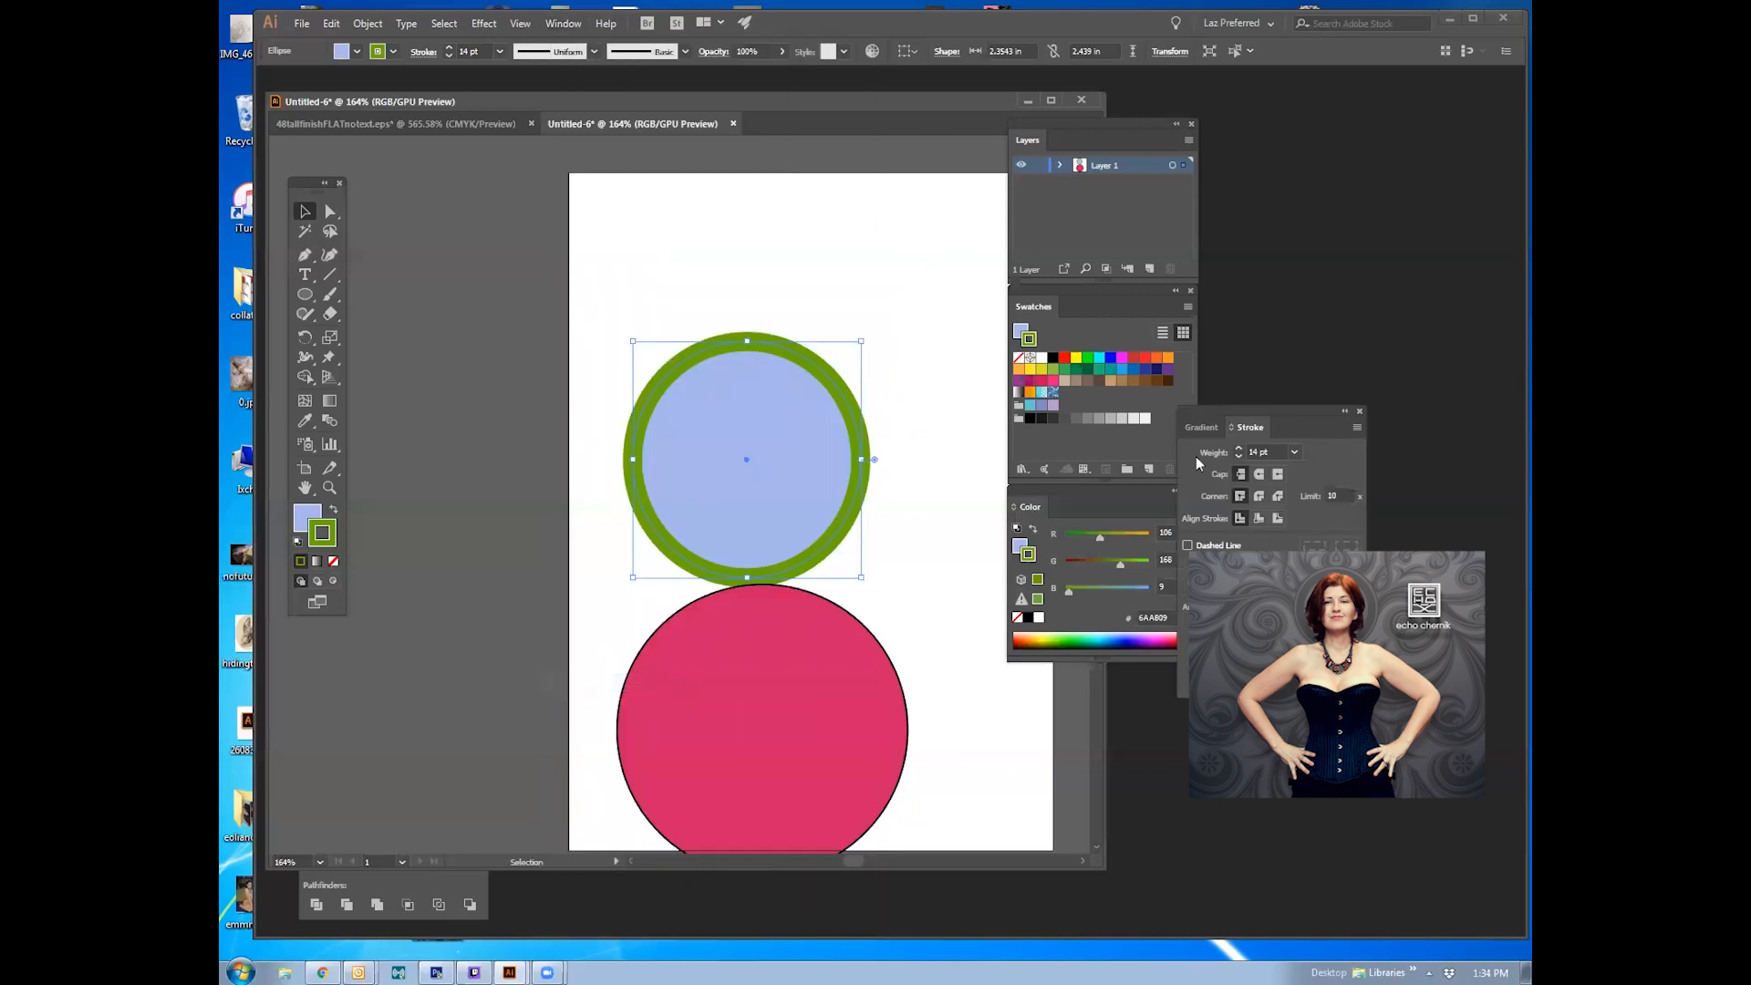
pyautogui.moveTo(1207, 411)
pyautogui.mouseDown()
pyautogui.moveTo(957, 255)
pyautogui.moveTo(968, 197)
pyautogui.mouseUp()
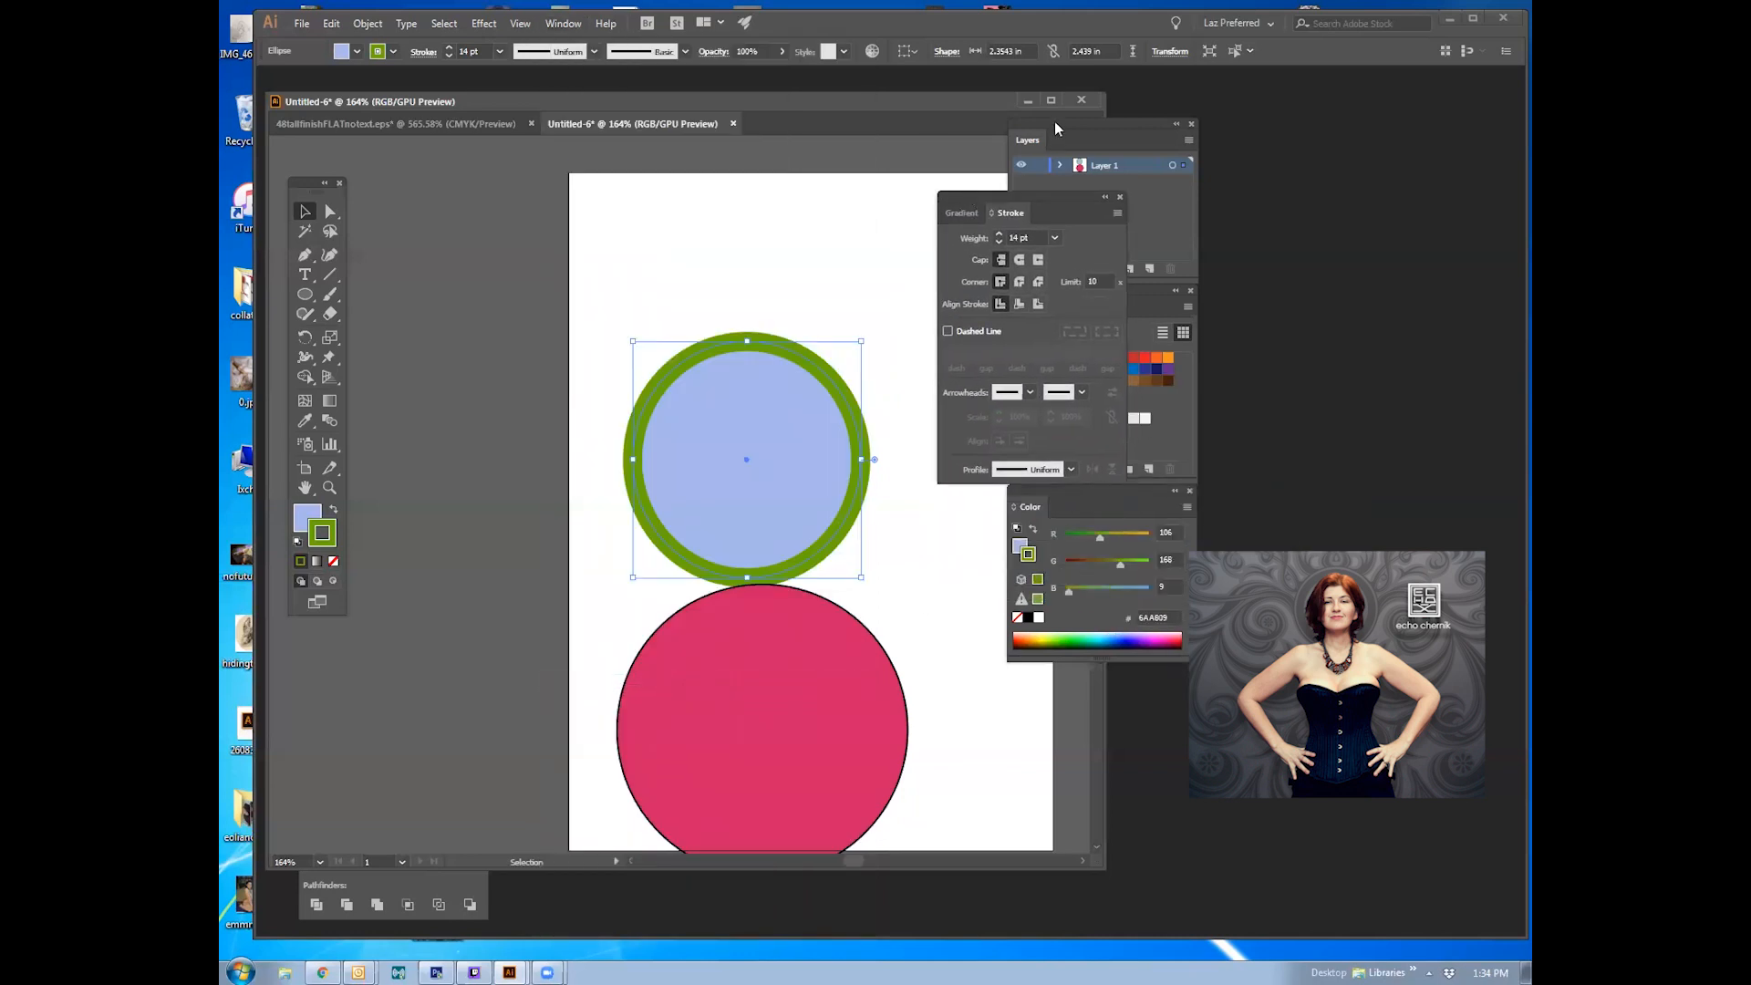
# Step: Move the Layers, Swatches and Color panels clear of the Stroke panel and off the document window
pyautogui.moveTo(1055, 123); pyautogui.dragTo(1264, 122)
pyautogui.moveTo(1145, 297); pyautogui.dragTo(1285, 296)
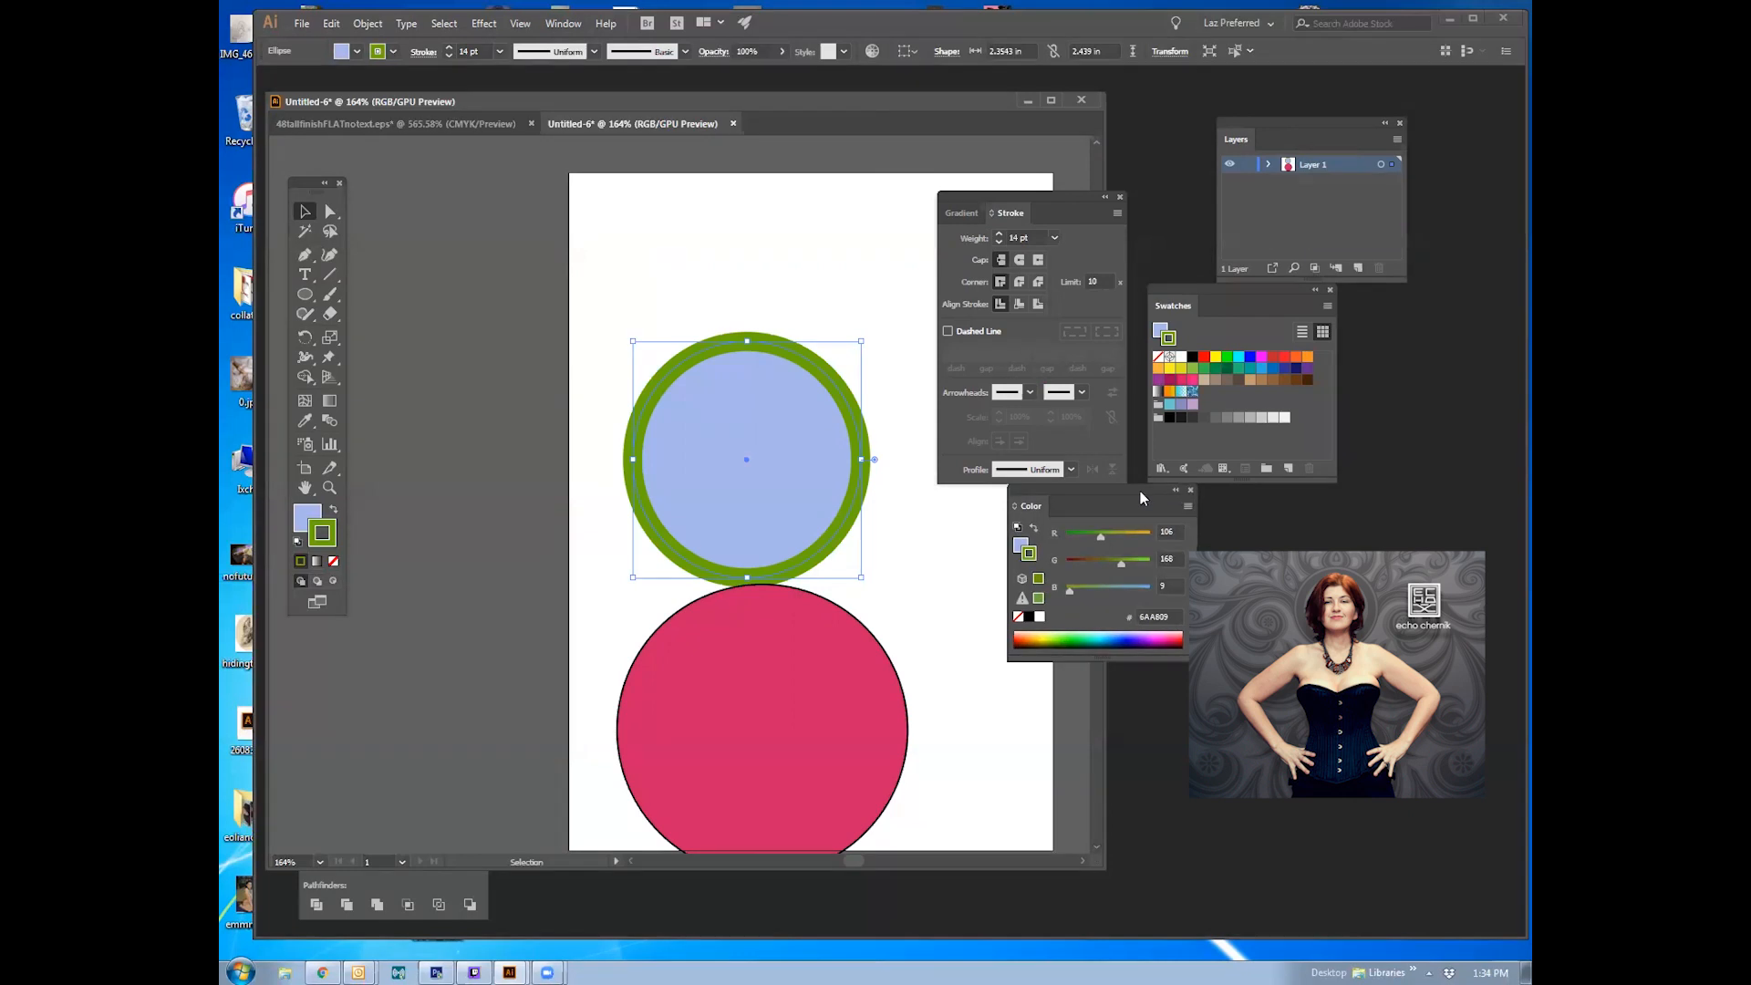
pyautogui.moveTo(1140, 490); pyautogui.dragTo(1285, 506)
pyautogui.moveTo(1003, 200); pyautogui.dragTo(993, 191)
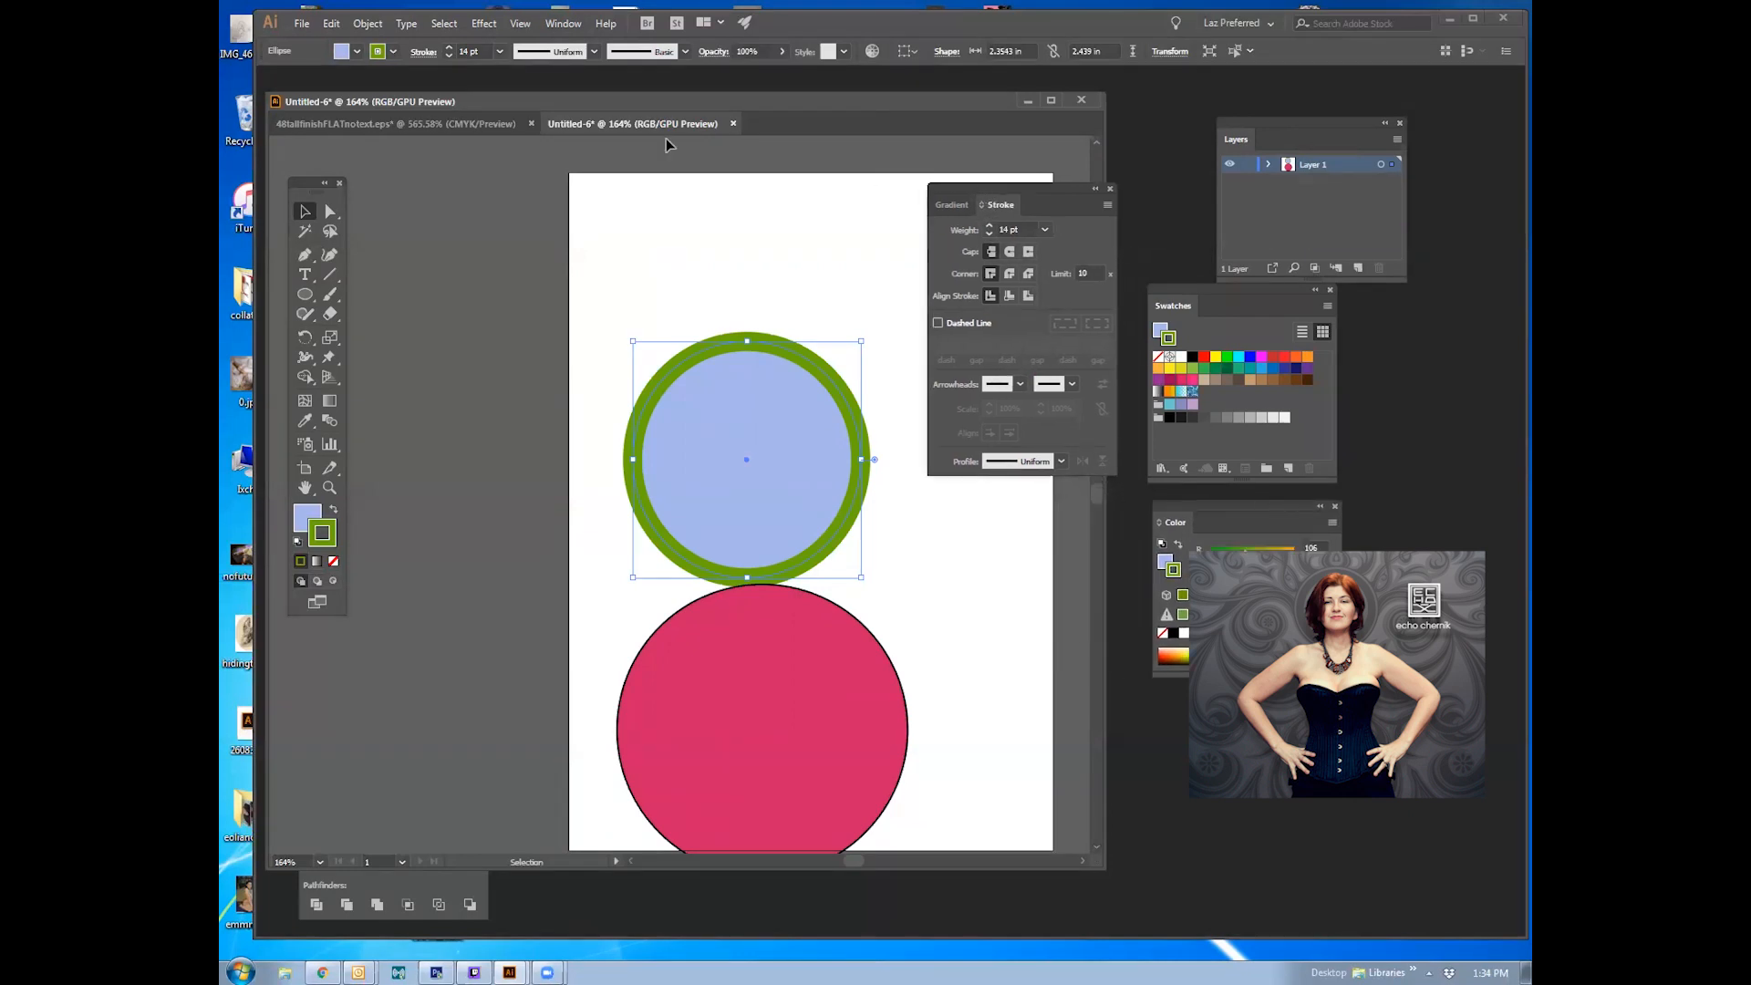
pyautogui.click(552, 23)
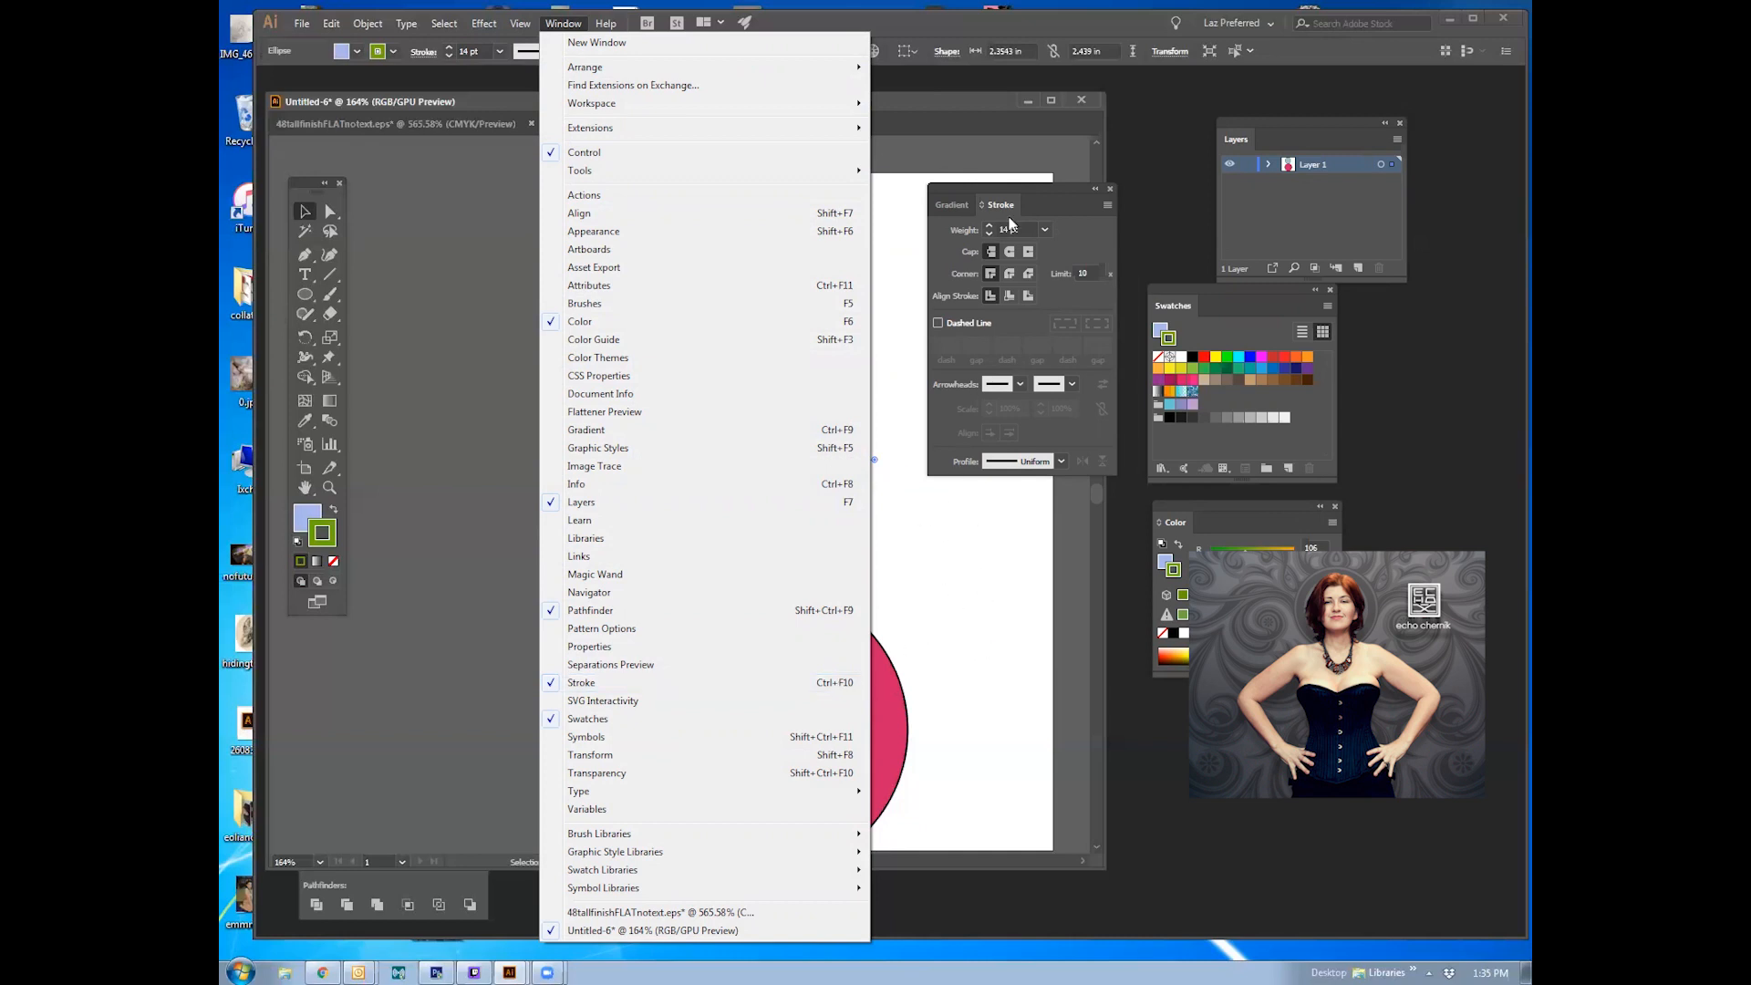
pyautogui.click(1003, 189)
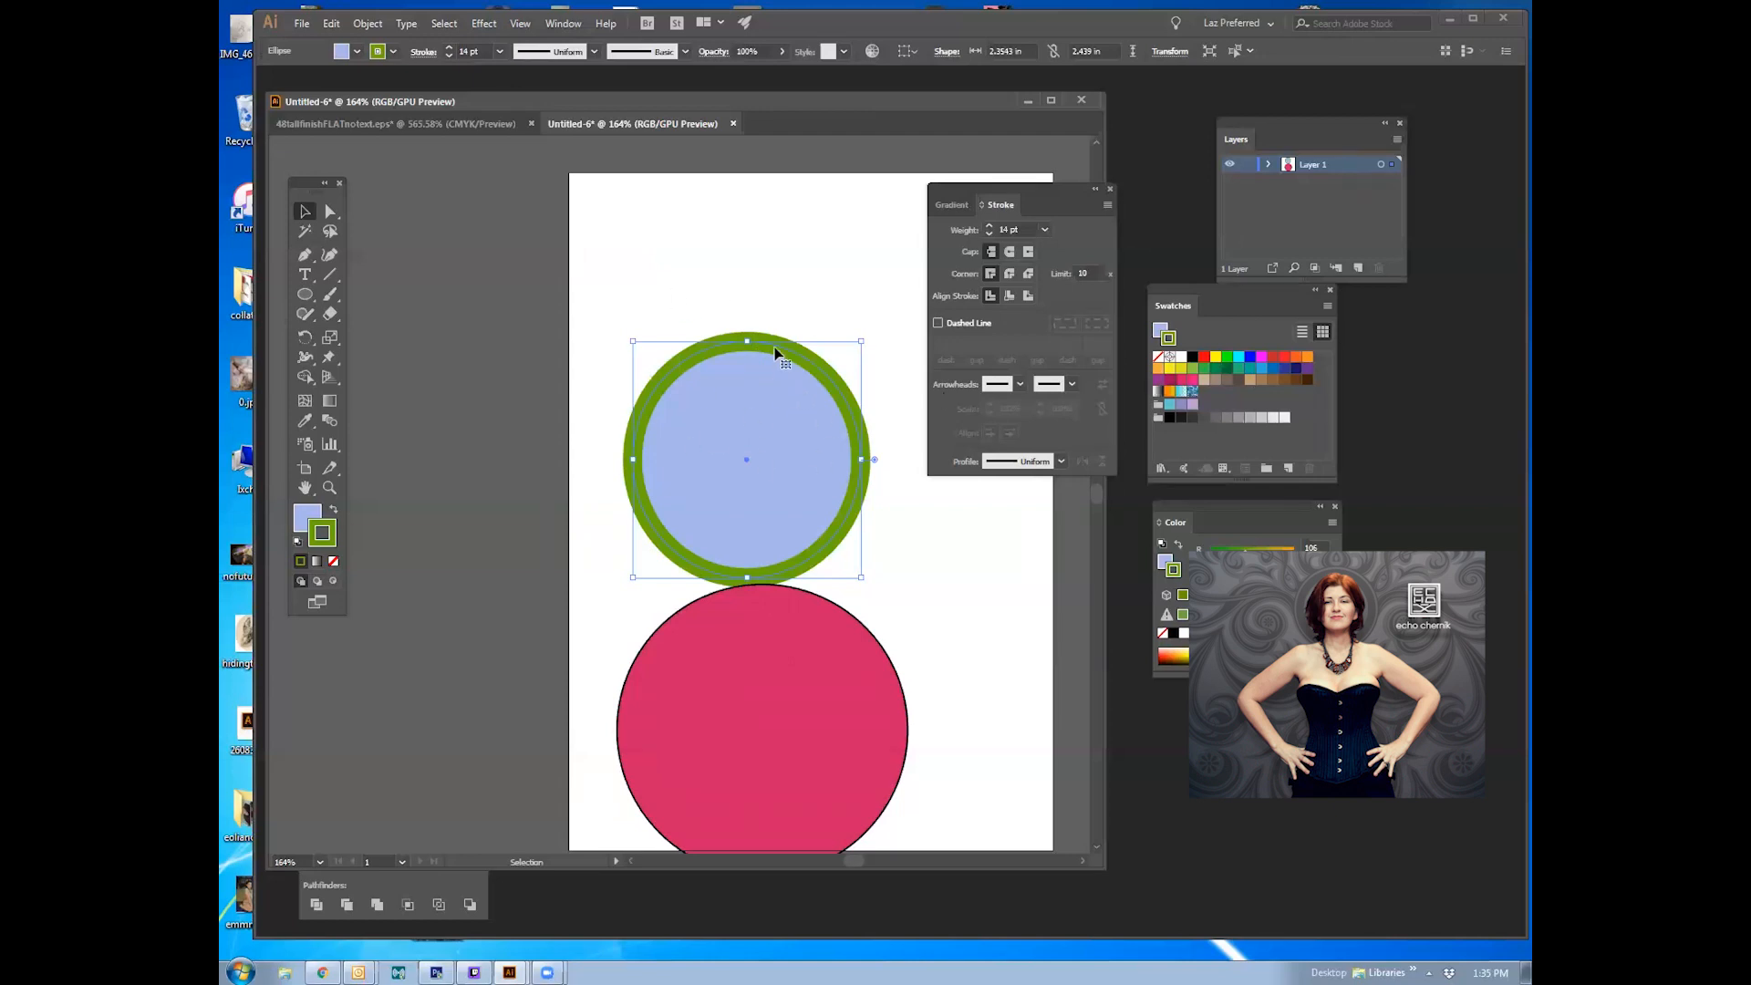
# Step: Move the light blue circle up and slightly left, away from the red circle, and leave it selected
pyautogui.click(769, 271)
pyautogui.click(761, 390)
pyautogui.moveTo(707, 417); pyautogui.dragTo(684, 363)
pyautogui.click(863, 265)
pyautogui.click(717, 370)
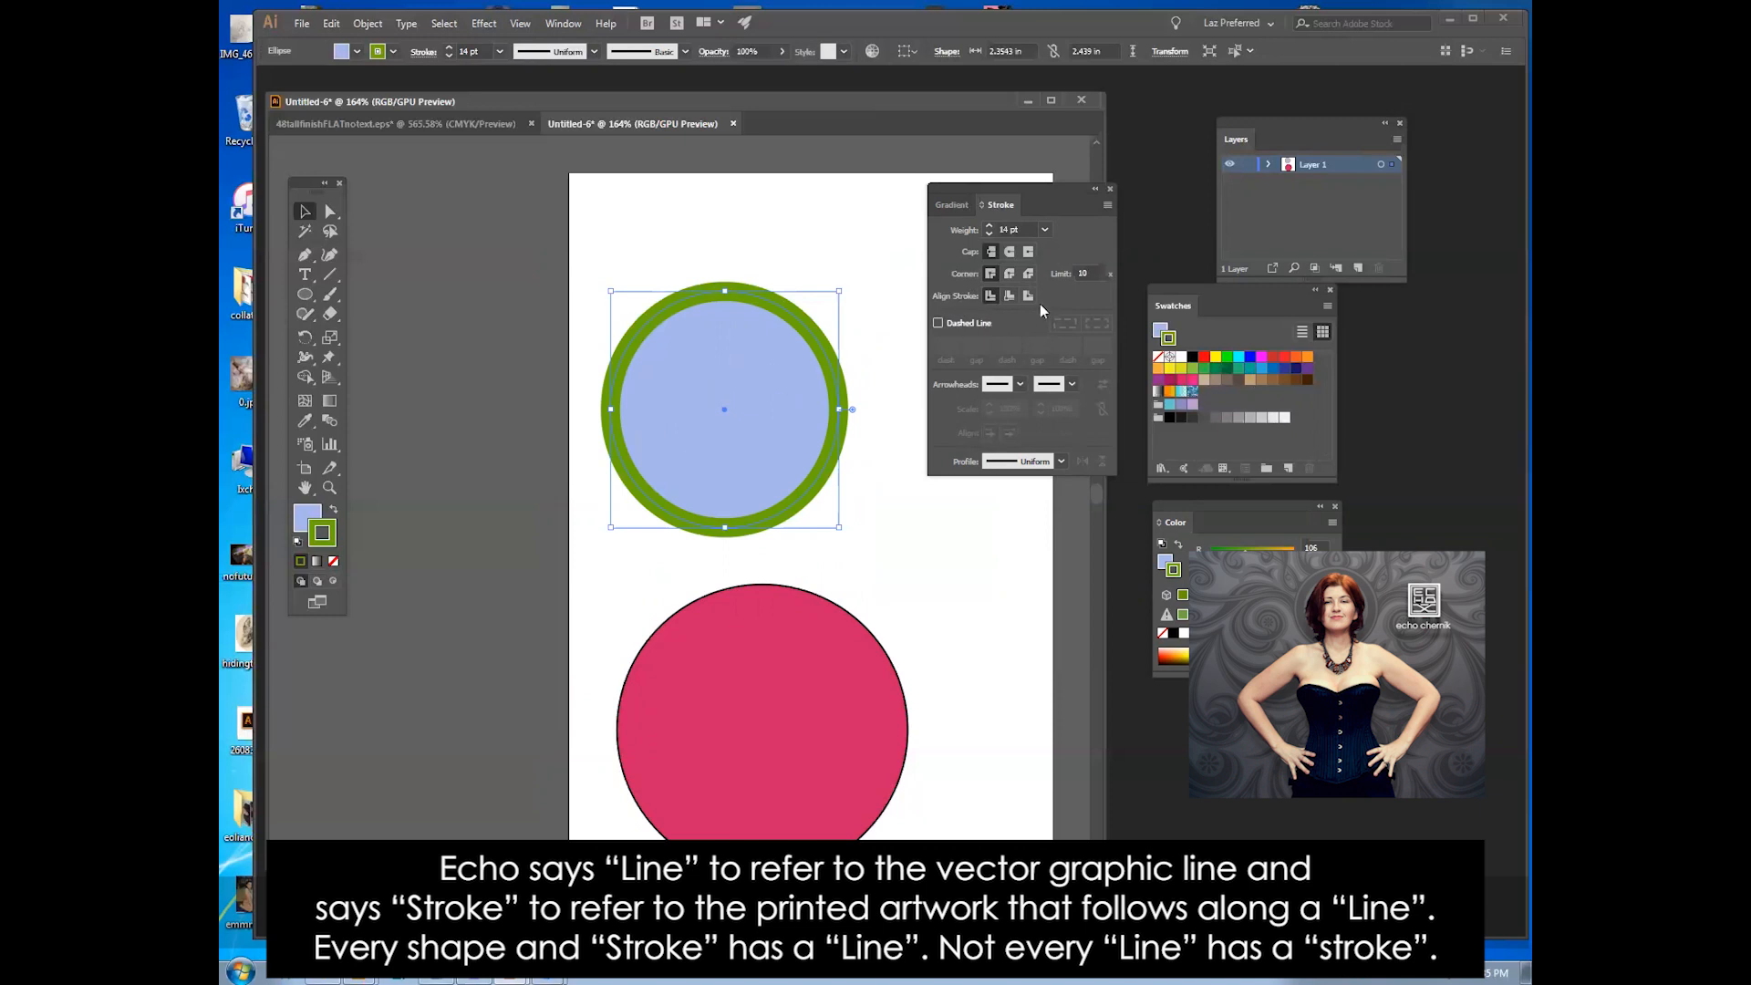
# Step: Compare the inside, outside and center stroke alignments on the light blue circle, finishing with the stroke aligned to the outside
pyautogui.click(1010, 297)
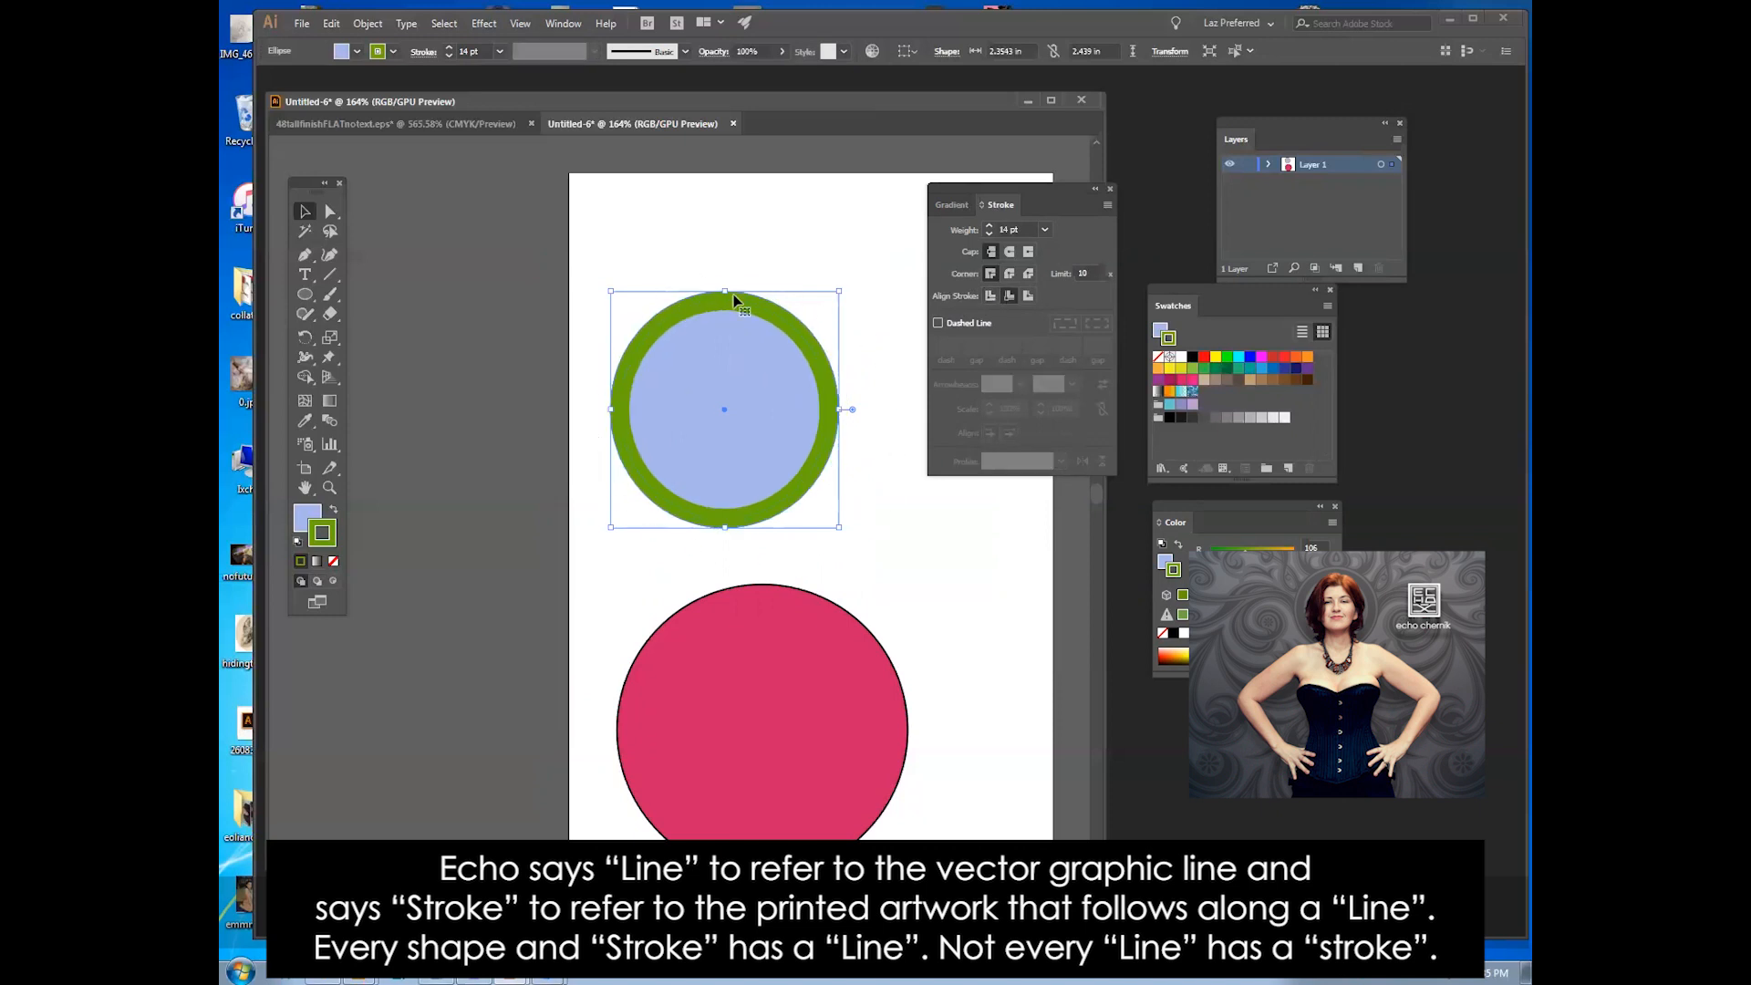
pyautogui.click(1031, 295)
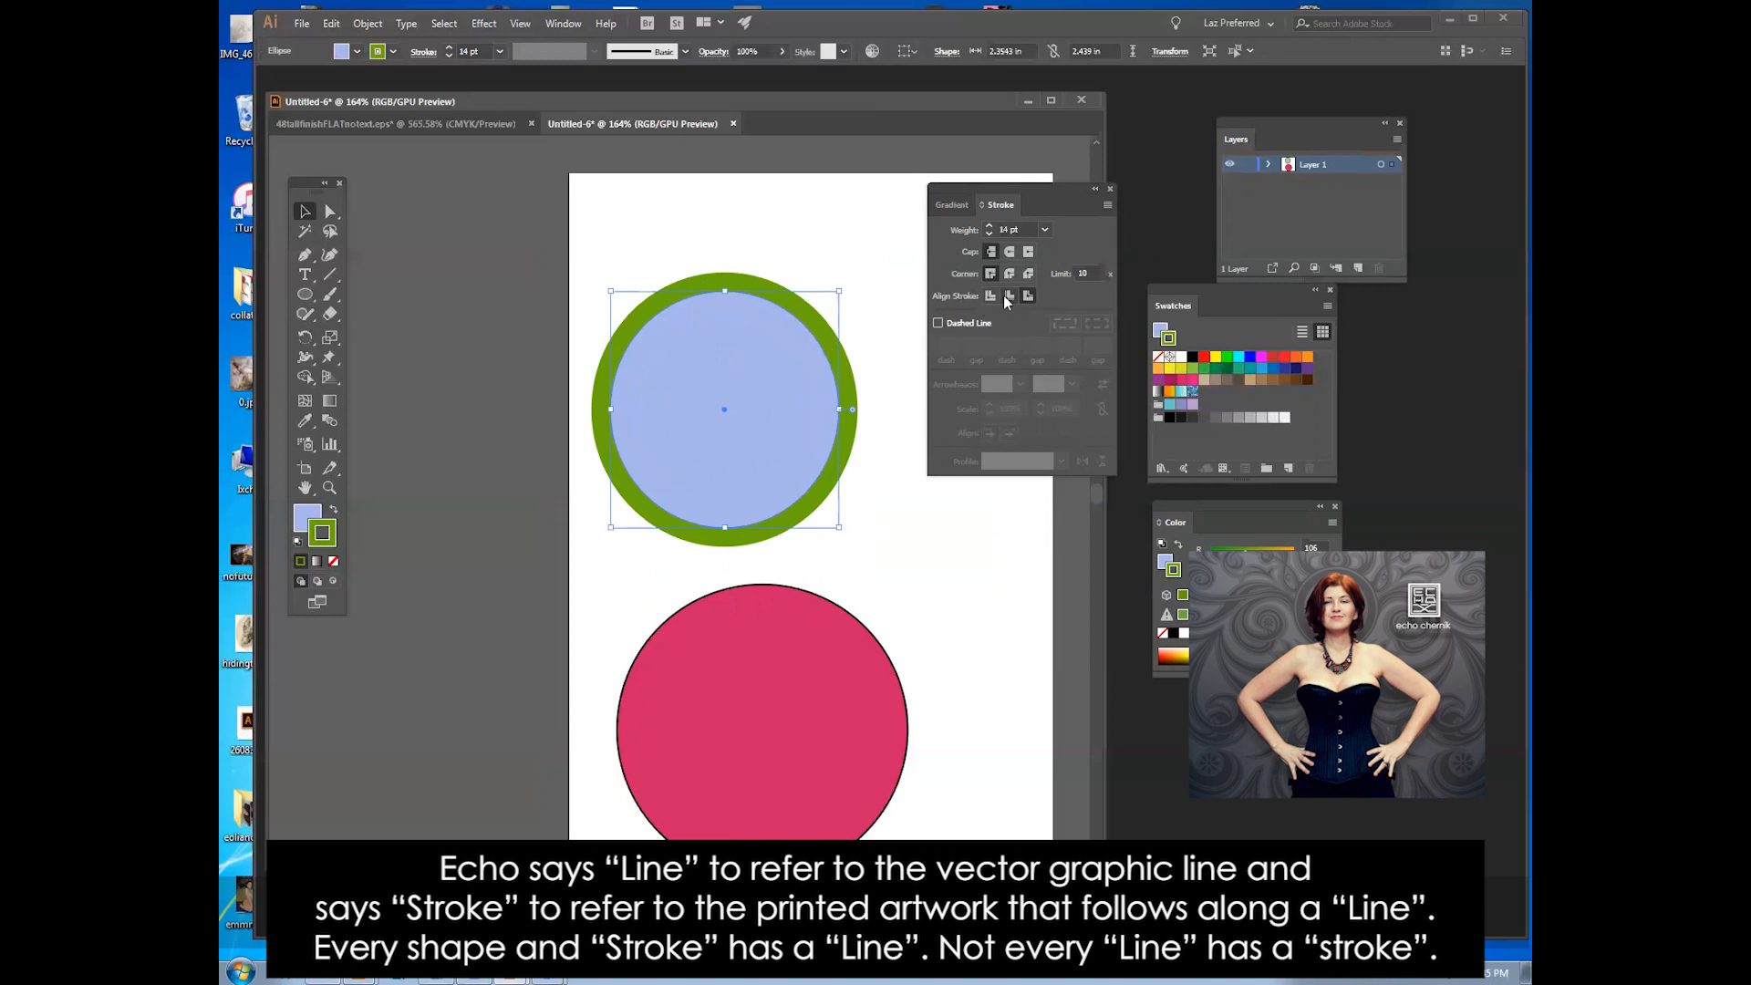
pyautogui.click(1011, 299)
pyautogui.click(992, 299)
pyautogui.click(1010, 299)
pyautogui.click(1027, 297)
pyautogui.click(1009, 297)
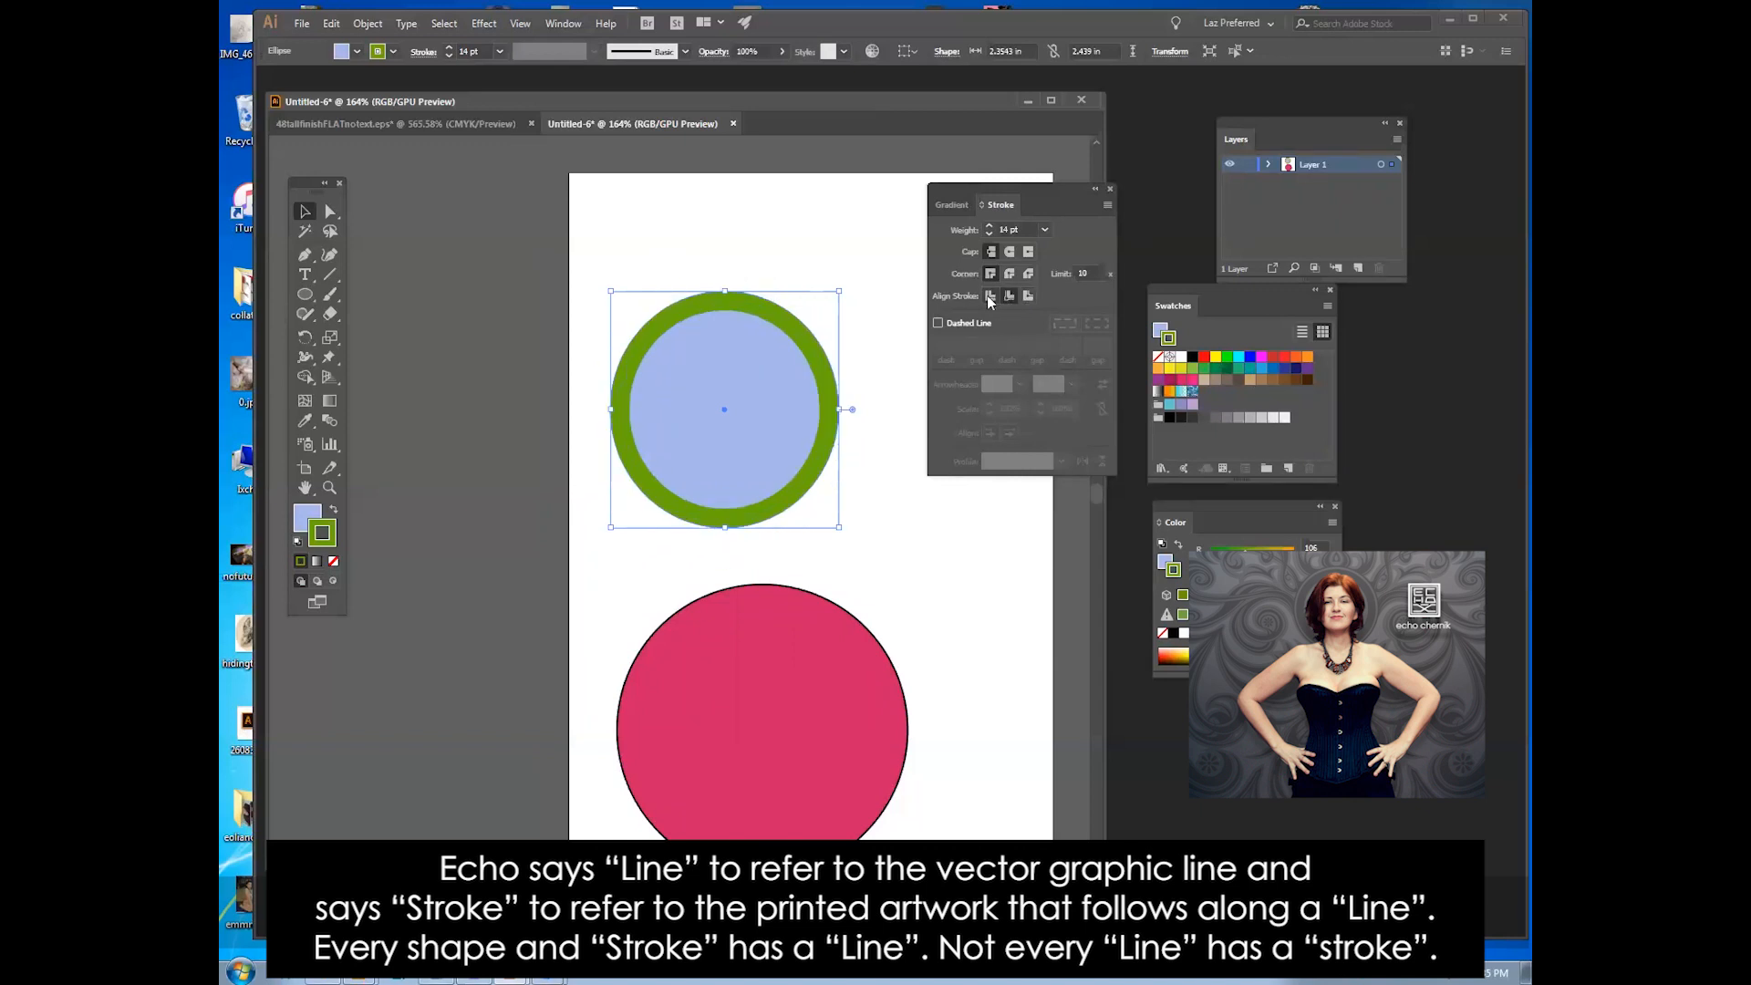
pyautogui.click(990, 298)
pyautogui.click(1010, 298)
pyautogui.click(1028, 296)
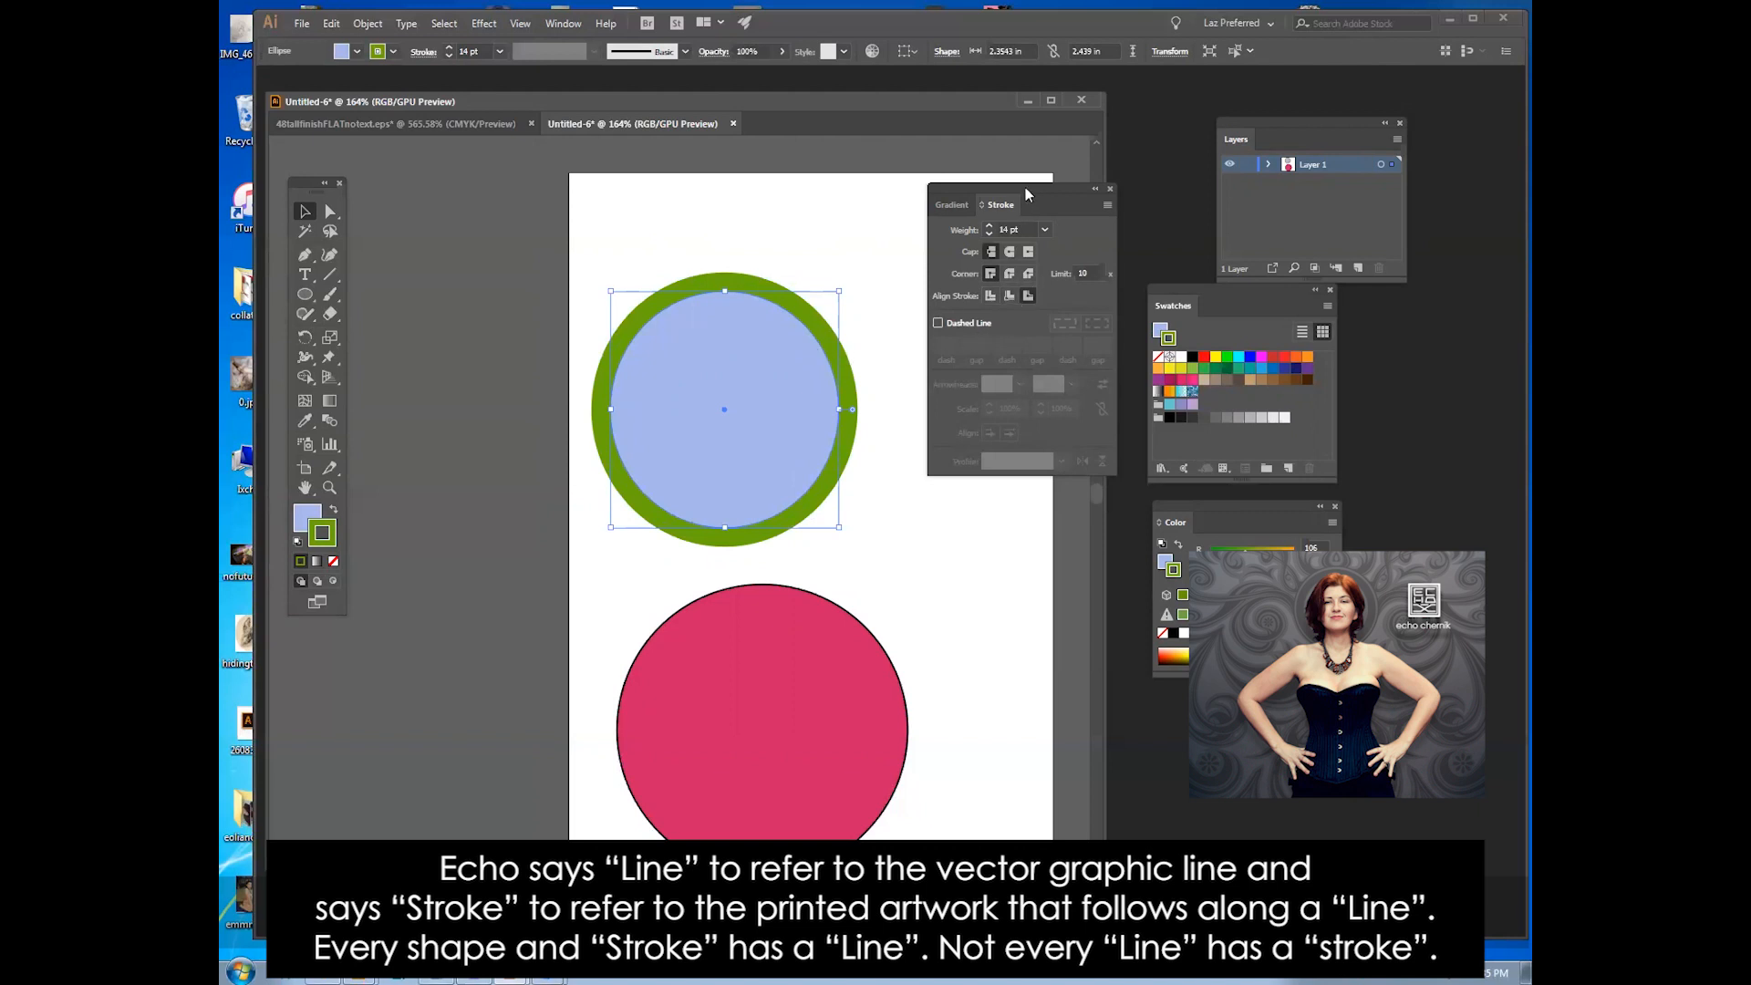
# Step: Shift the Stroke panel down slightly, then hide its extra options and show them again
pyautogui.moveTo(1025, 189); pyautogui.dragTo(1024, 201)
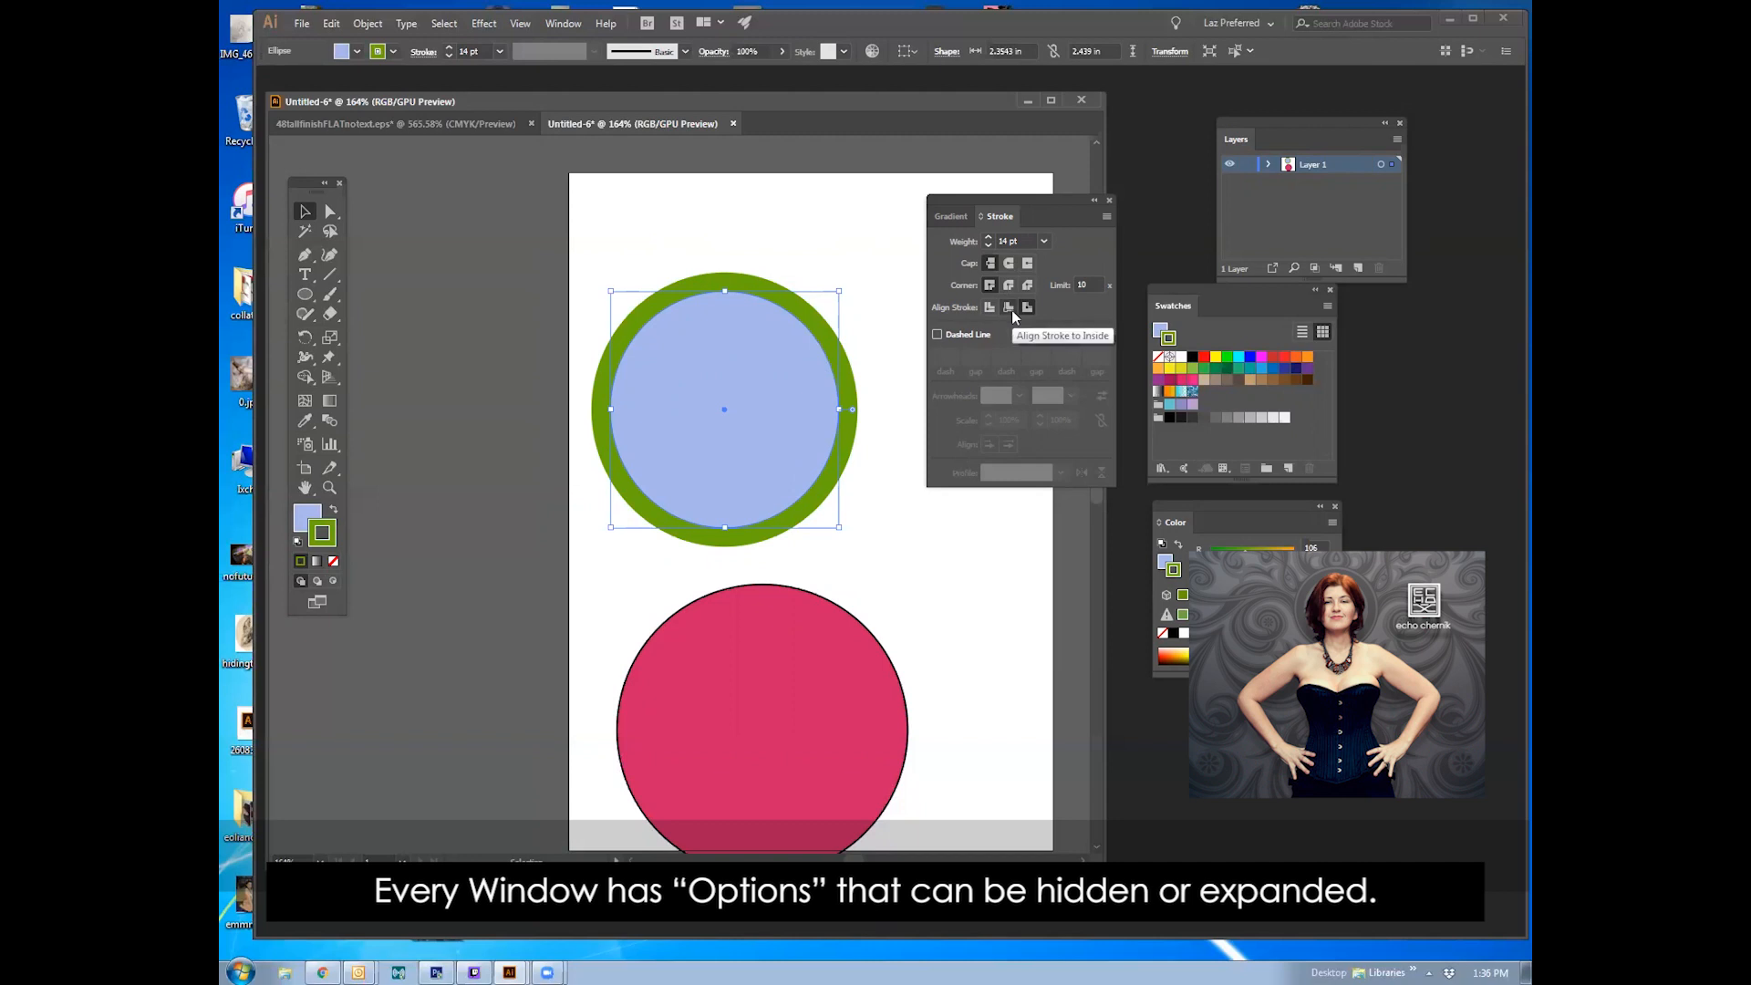
pyautogui.click(1106, 218)
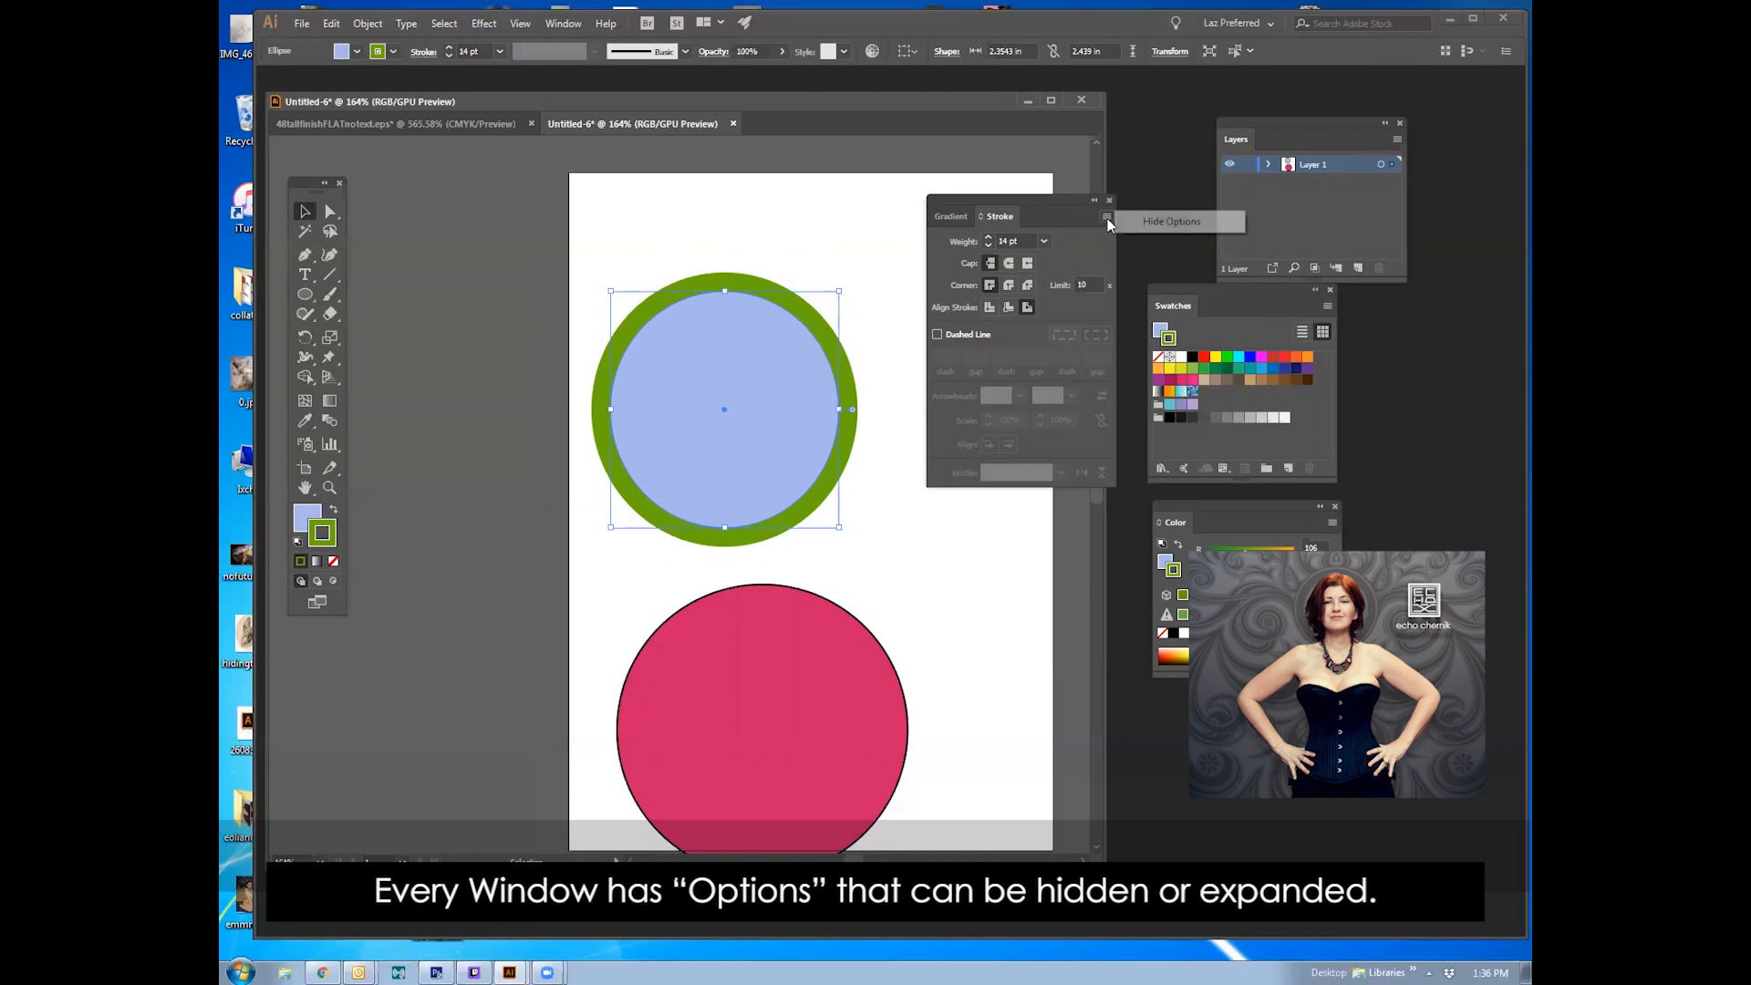
pyautogui.click(1146, 224)
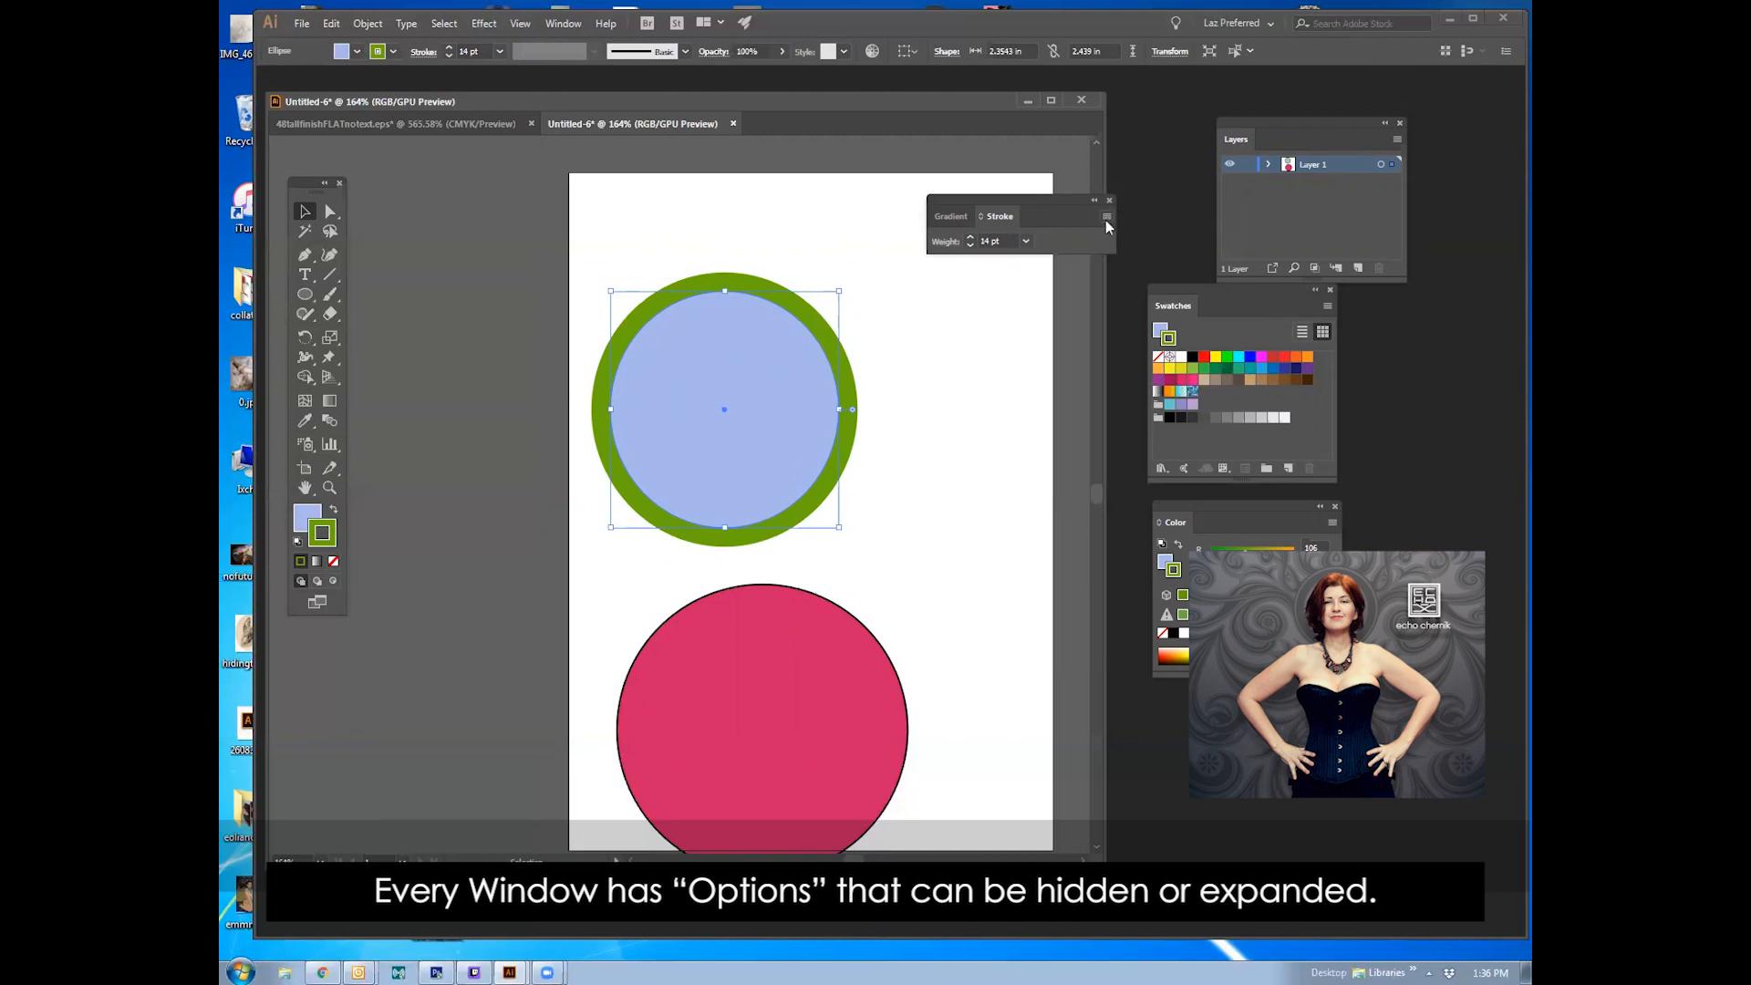
pyautogui.click(1106, 219)
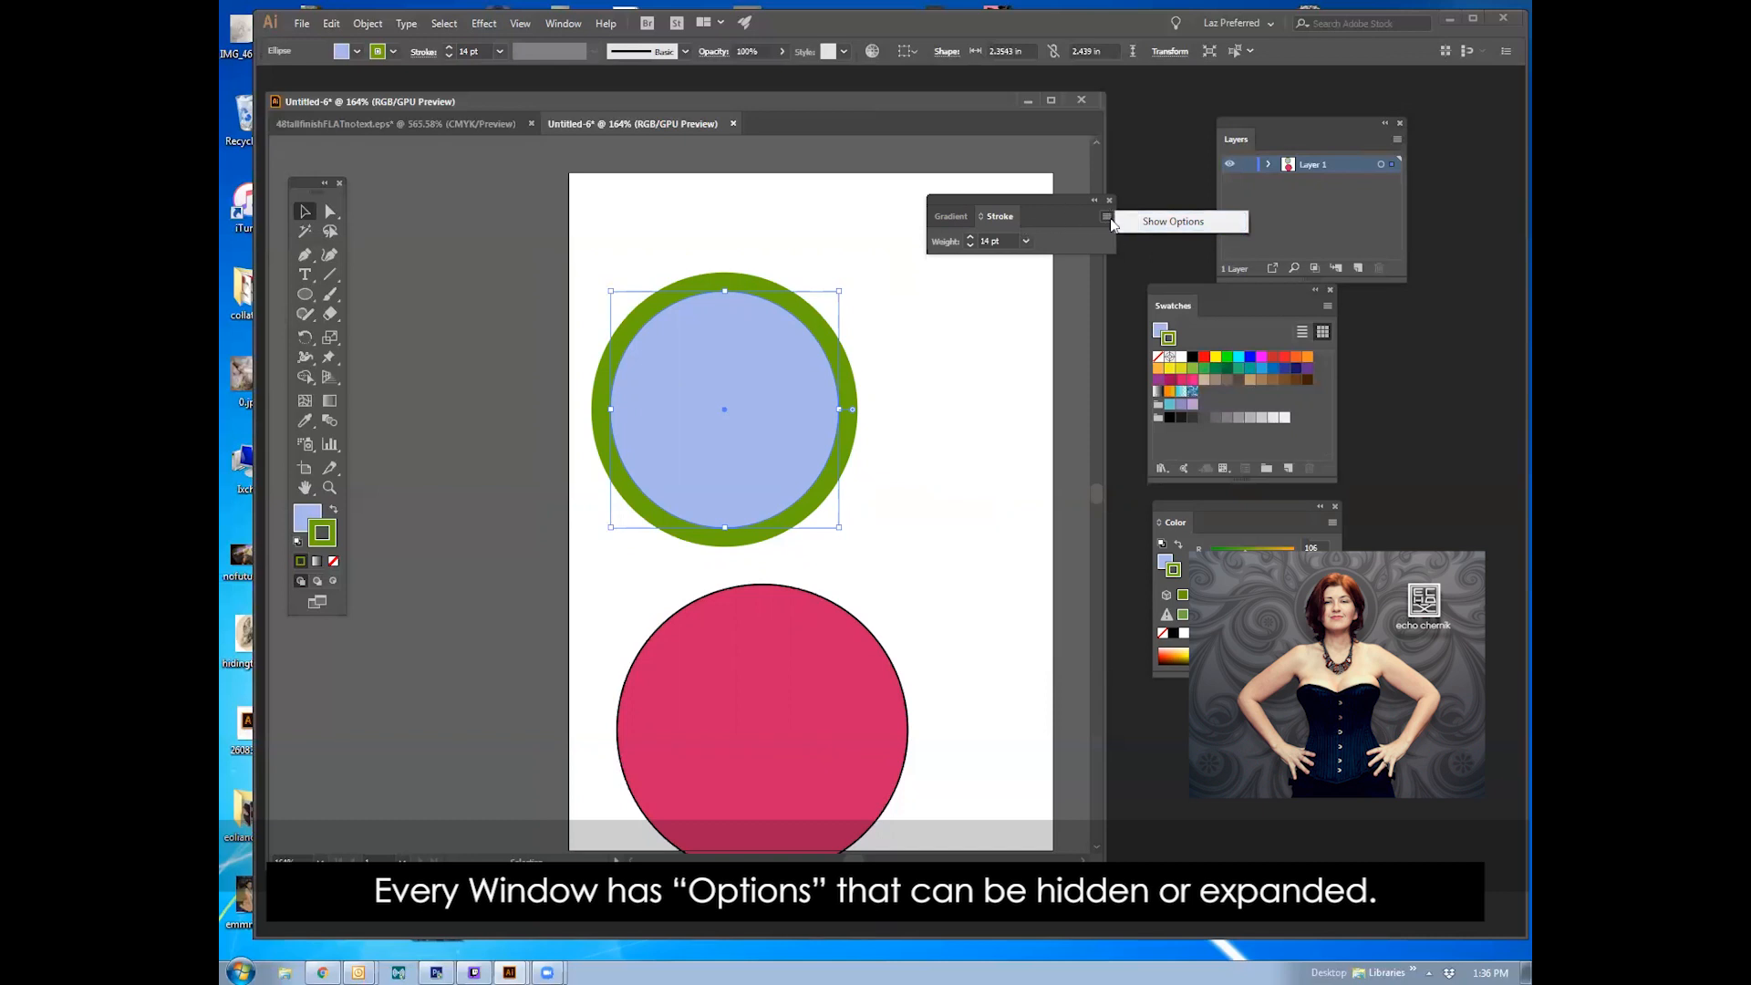
pyautogui.click(1148, 223)
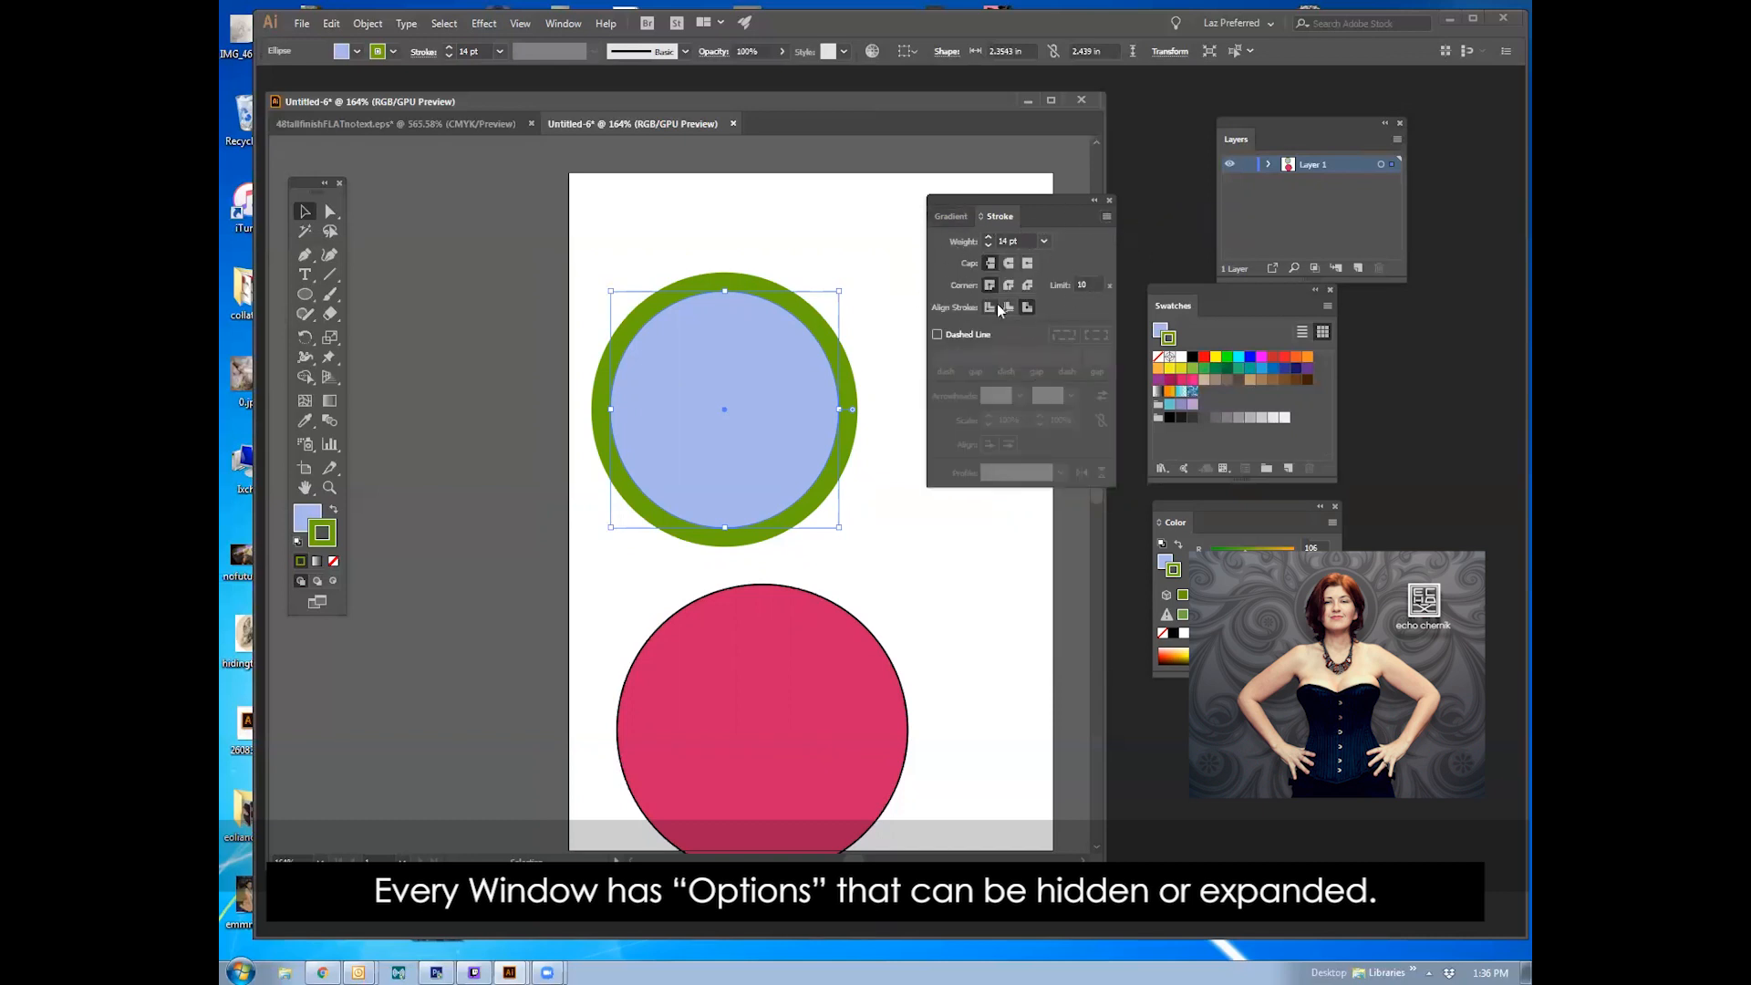
# Step: Reposition the light blue circle several times on the artboard, finishing just above the red circle
pyautogui.click(874, 388)
pyautogui.click(749, 427)
pyautogui.moveTo(748, 433); pyautogui.dragTo(695, 440)
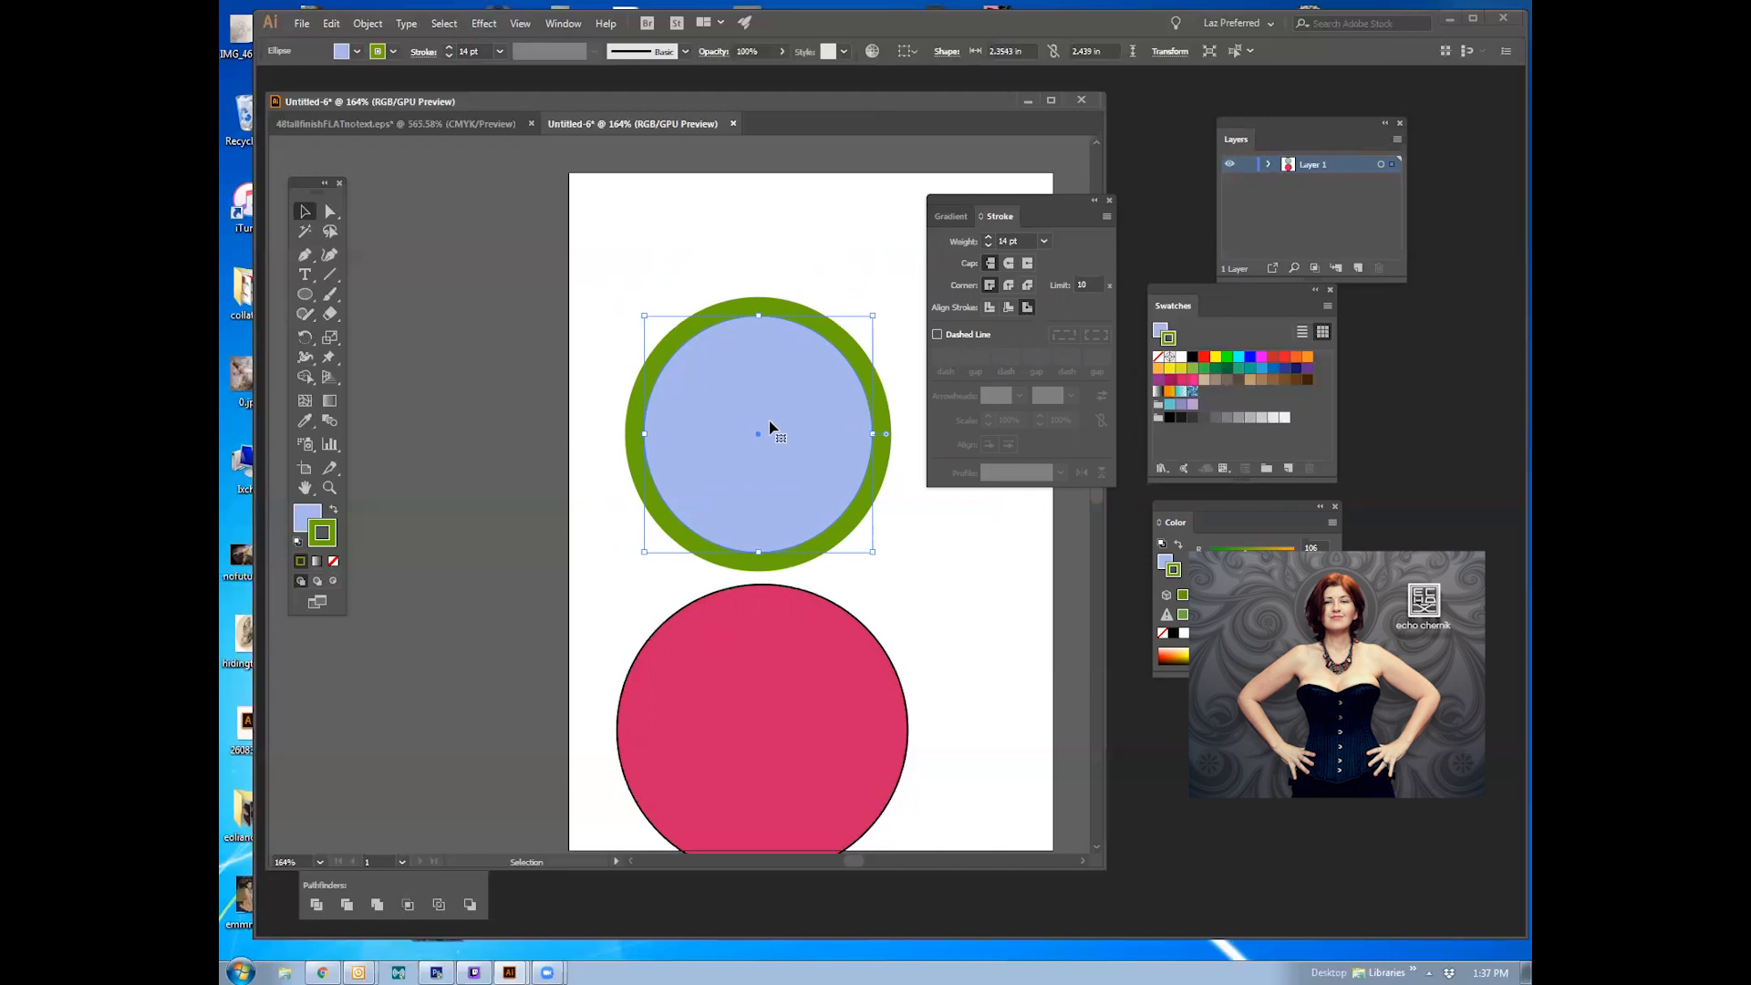
pyautogui.moveTo(743, 451)
pyautogui.mouseDown()
pyautogui.moveTo(776, 513)
pyautogui.moveTo(753, 494)
pyautogui.mouseUp()
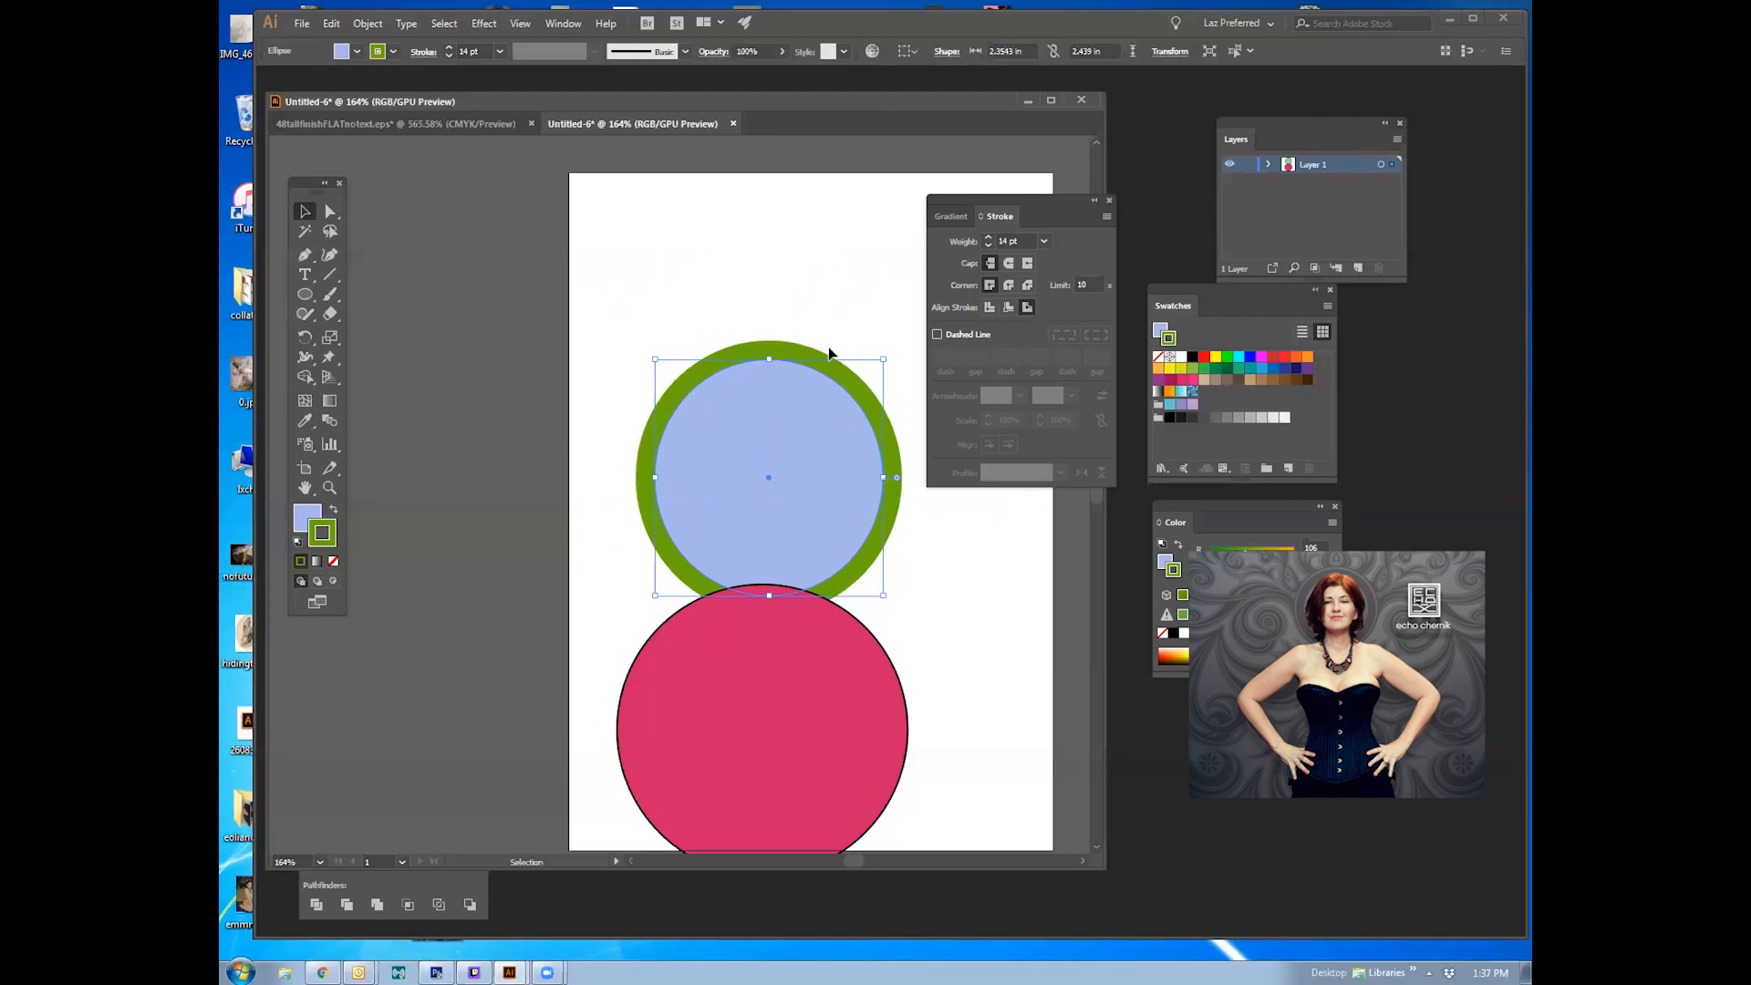
pyautogui.moveTo(741, 514); pyautogui.dragTo(735, 456)
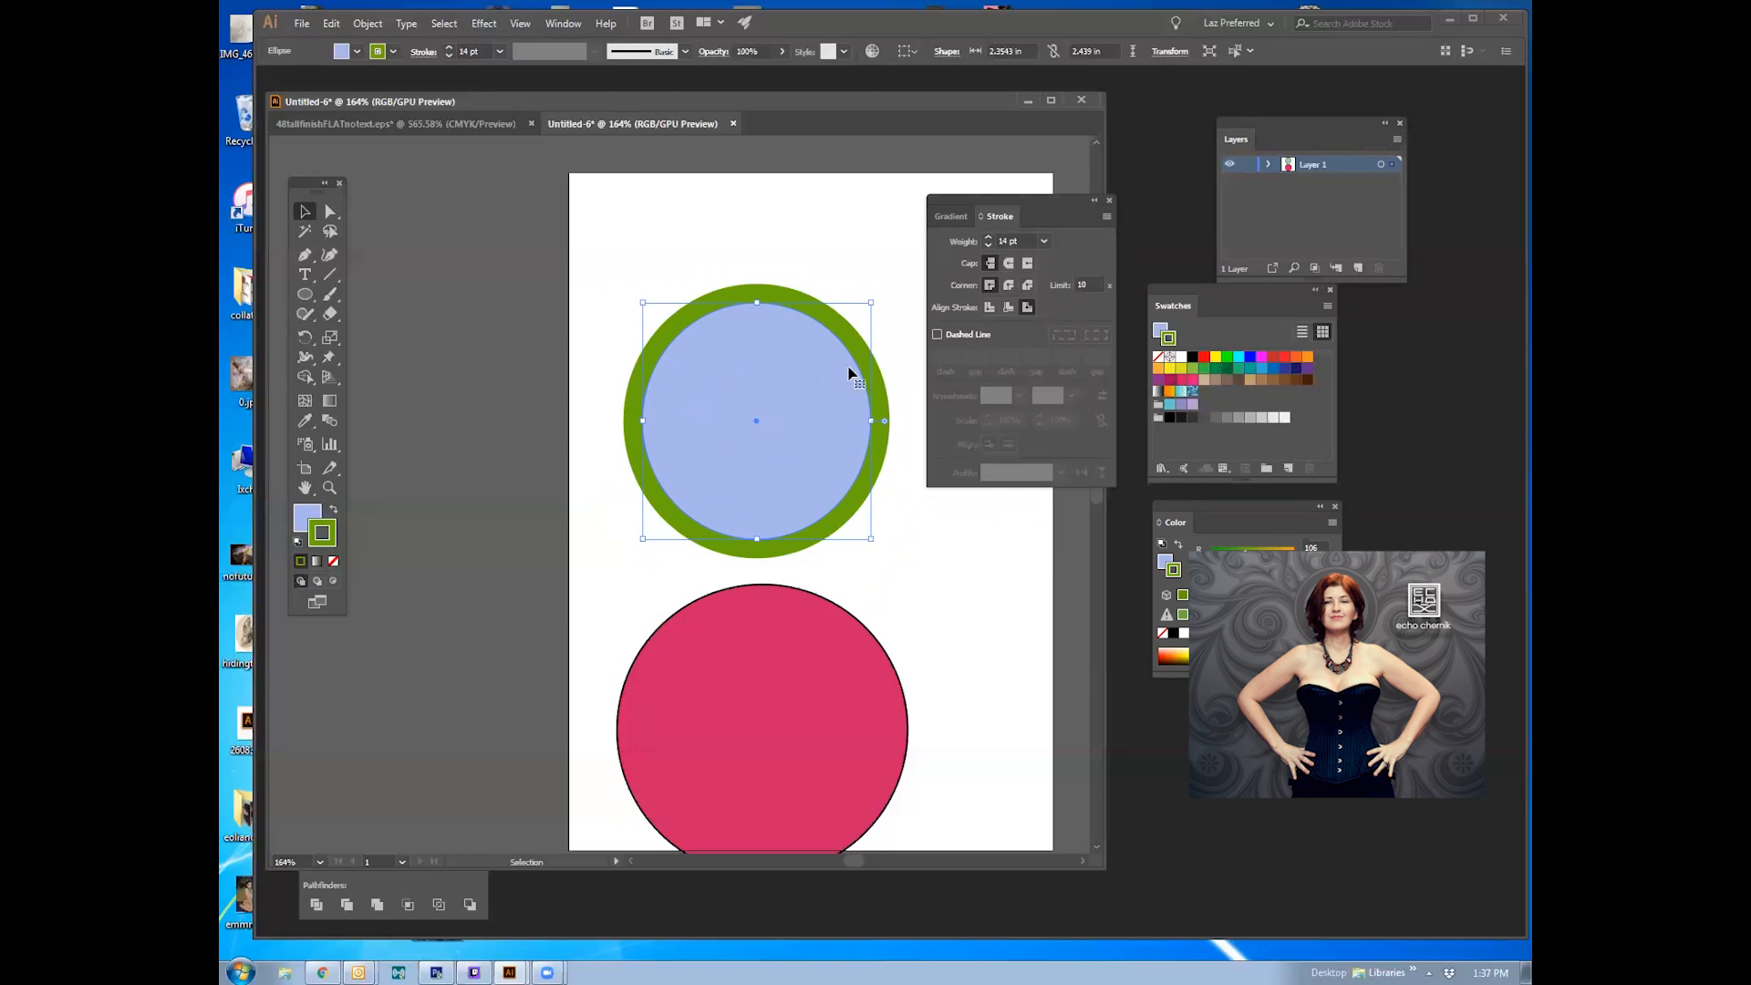
pyautogui.click(893, 538)
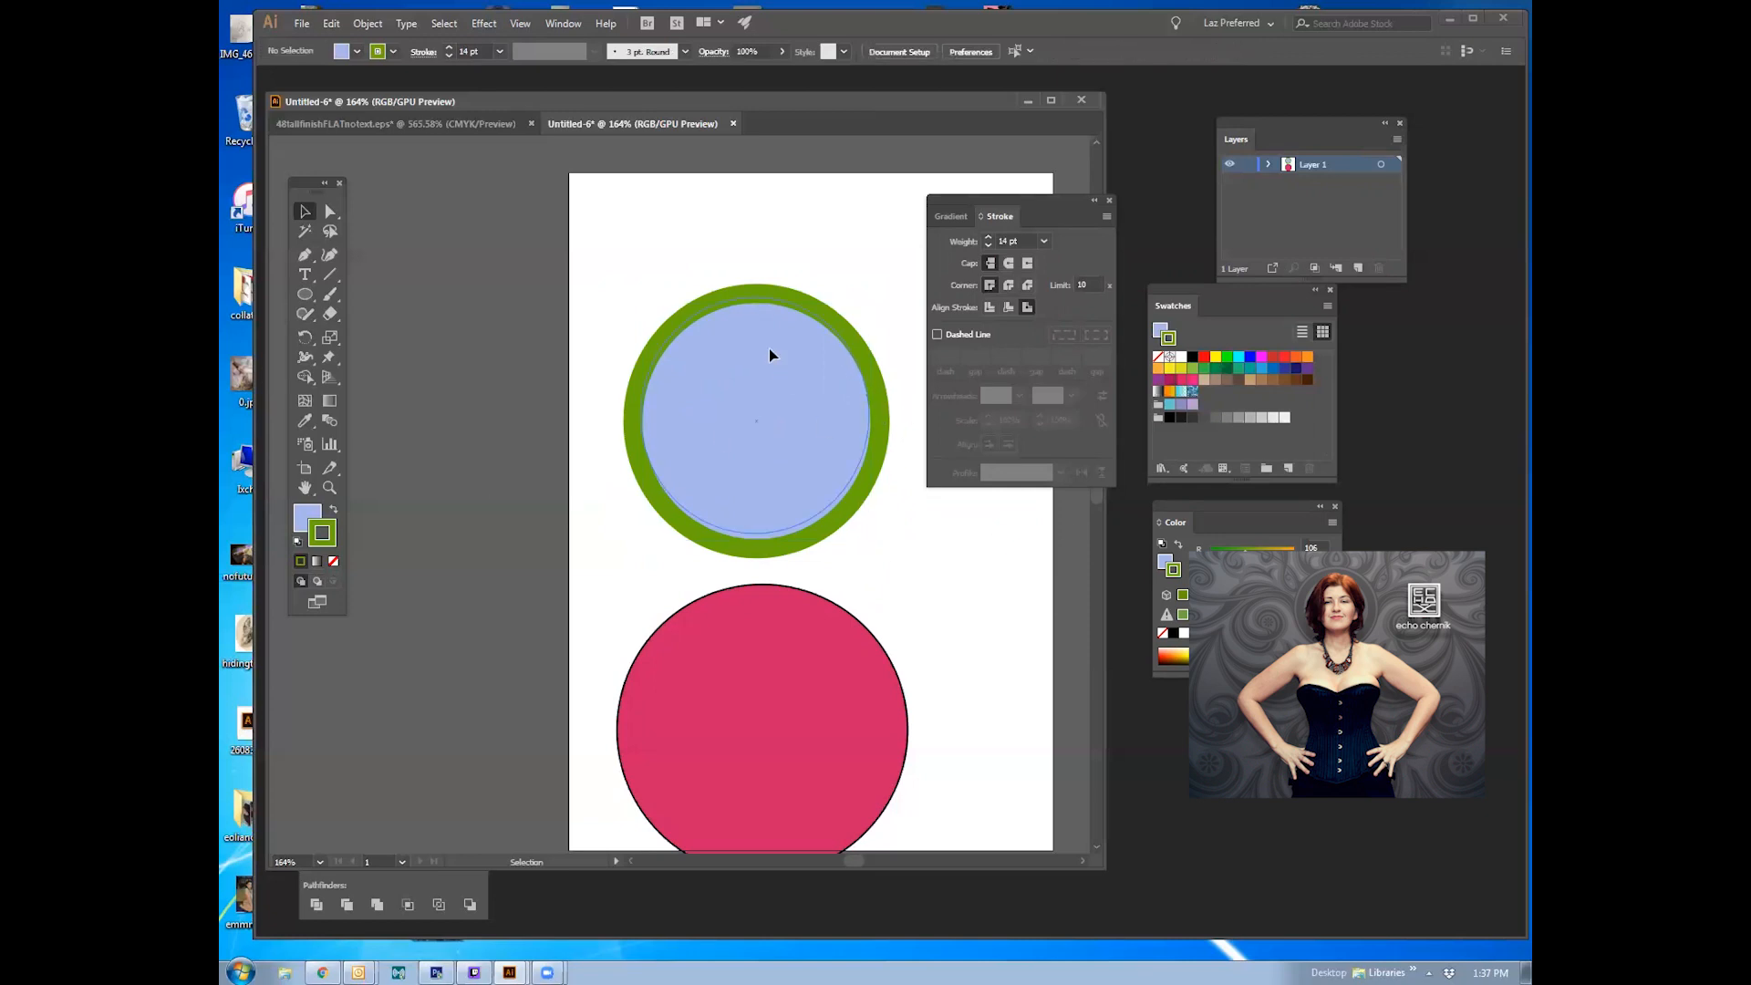
pyautogui.moveTo(768, 348); pyautogui.dragTo(758, 330)
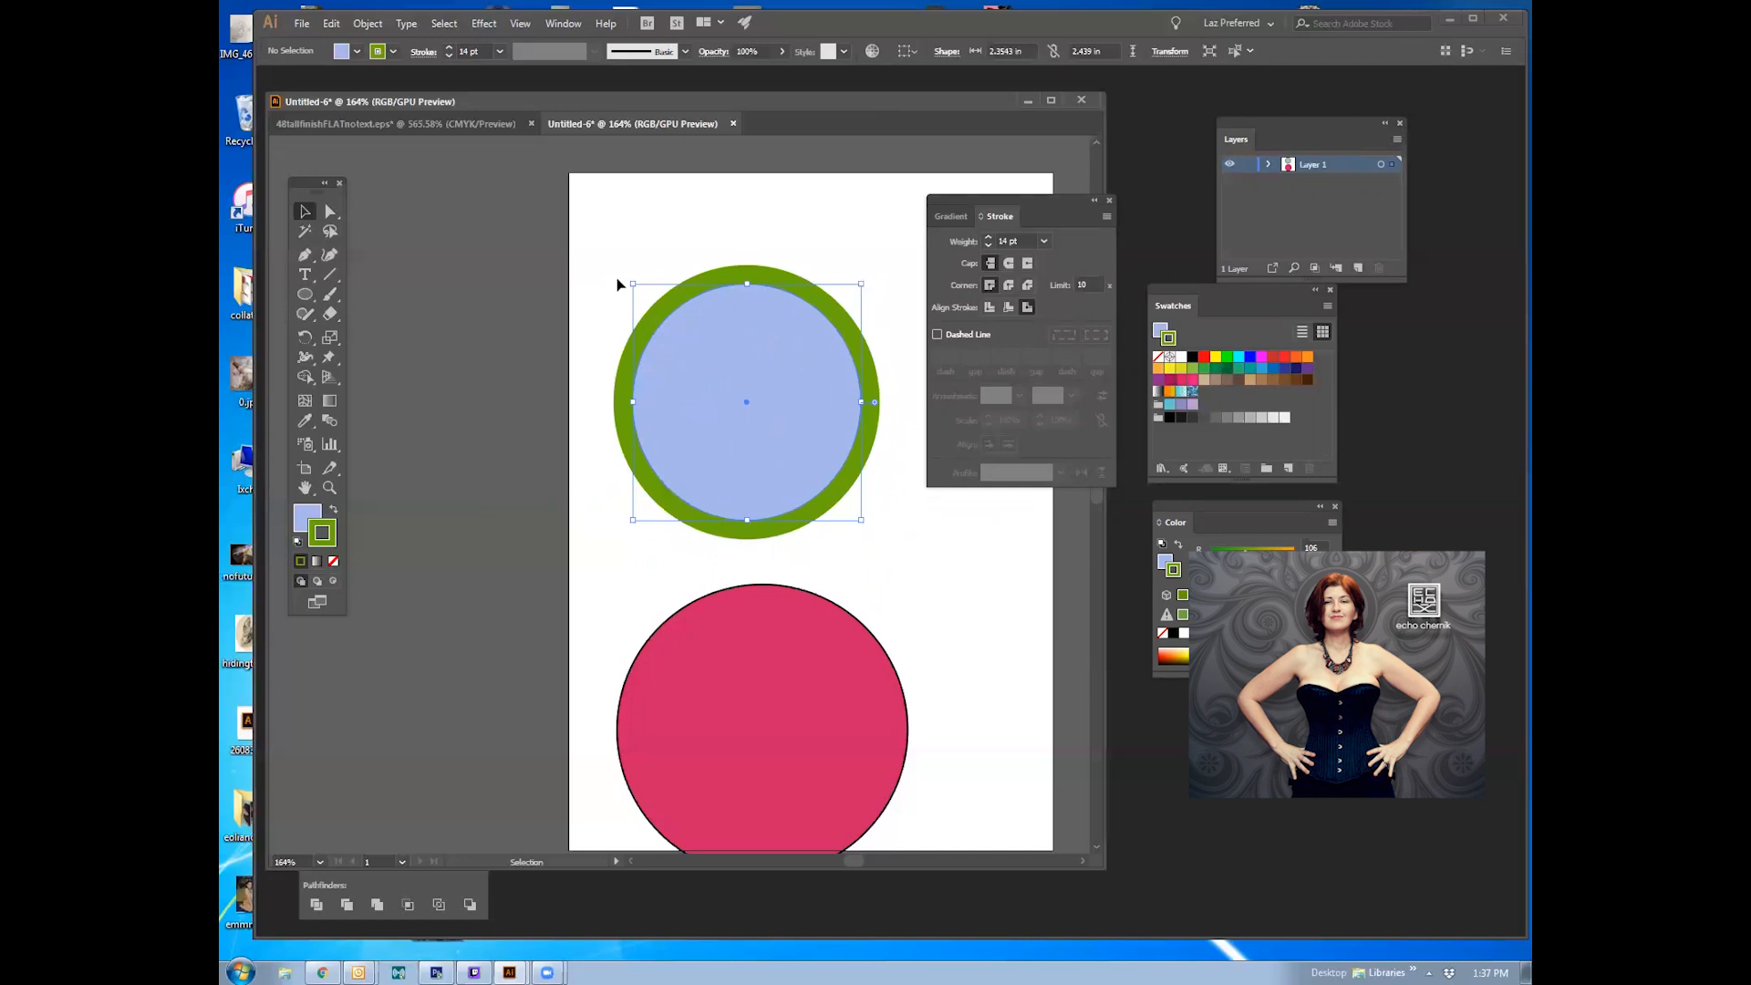
pyautogui.moveTo(800, 395)
pyautogui.mouseDown()
pyautogui.moveTo(789, 462)
pyautogui.moveTo(759, 439)
pyautogui.moveTo(768, 423)
pyautogui.mouseUp()
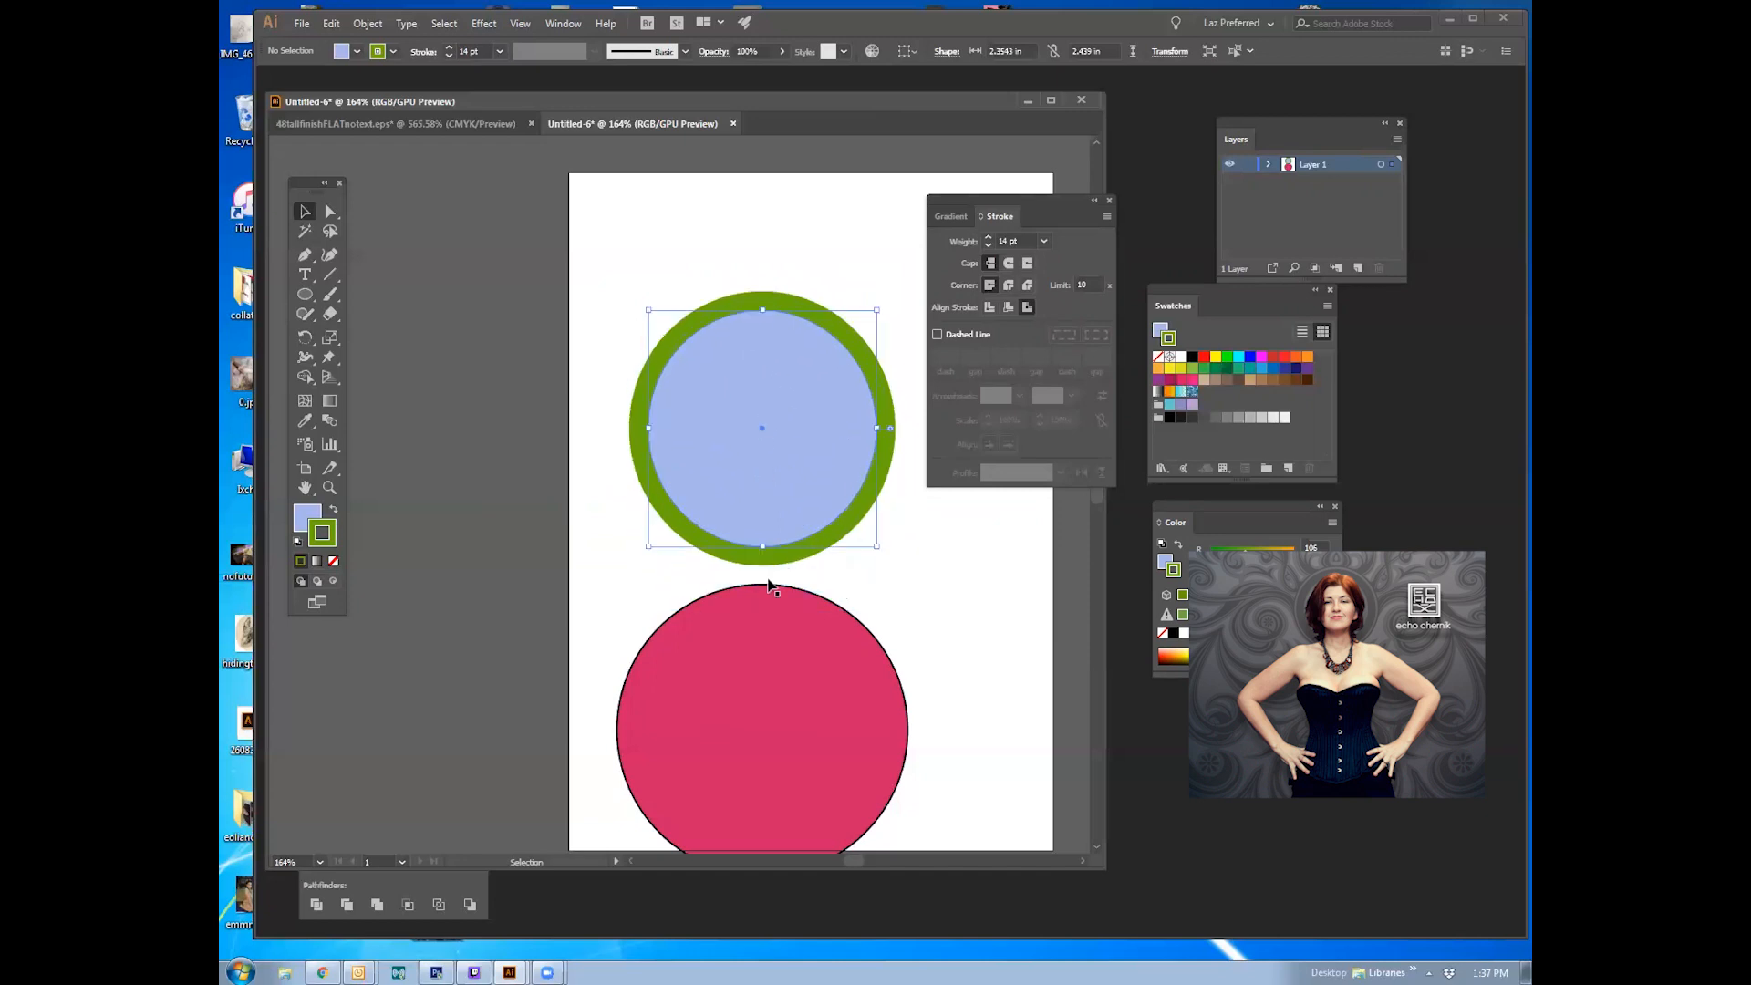
# Step: Move the red circle to the upper artboard and the light blue circle below it so they overlap, leaving the light blue one selected
pyautogui.moveTo(727, 484)
pyautogui.mouseDown()
pyautogui.moveTo(740, 606)
pyautogui.moveTo(773, 364)
pyautogui.mouseUp()
pyautogui.click(730, 619)
pyautogui.moveTo(785, 521); pyautogui.dragTo(762, 480)
pyautogui.click(743, 565)
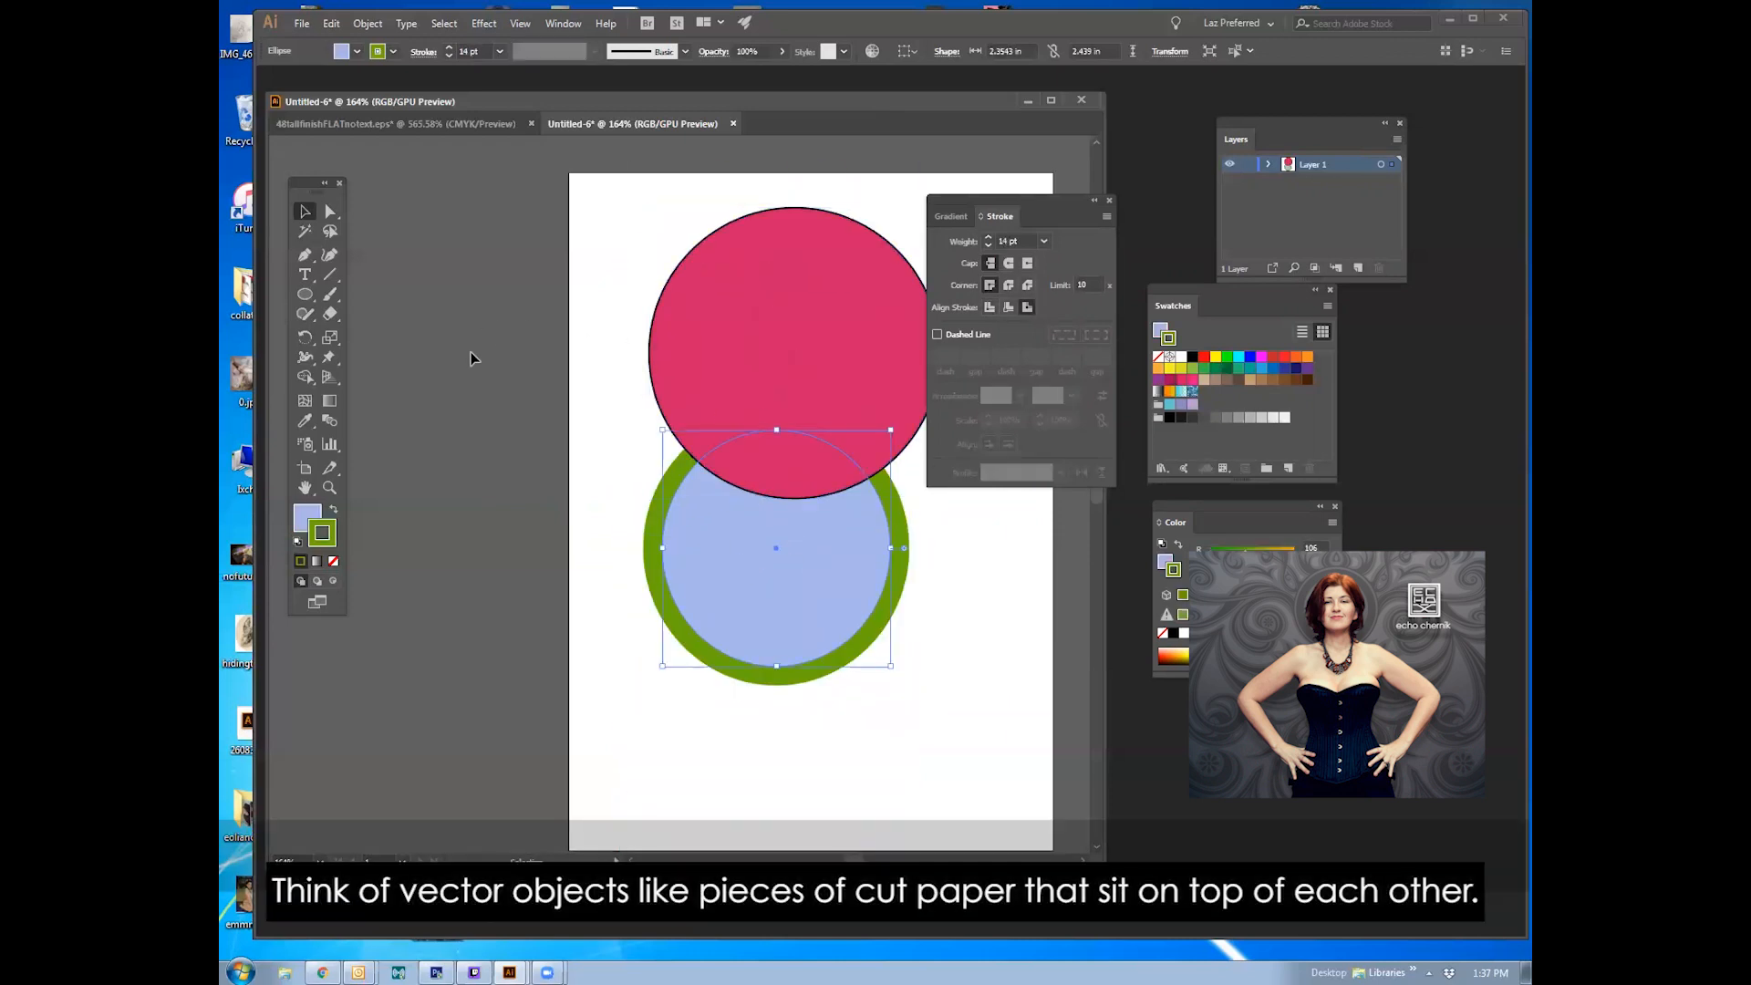
# Step: Shift the red circle slightly left so it still overlaps the light blue circle
pyautogui.click(365, 25)
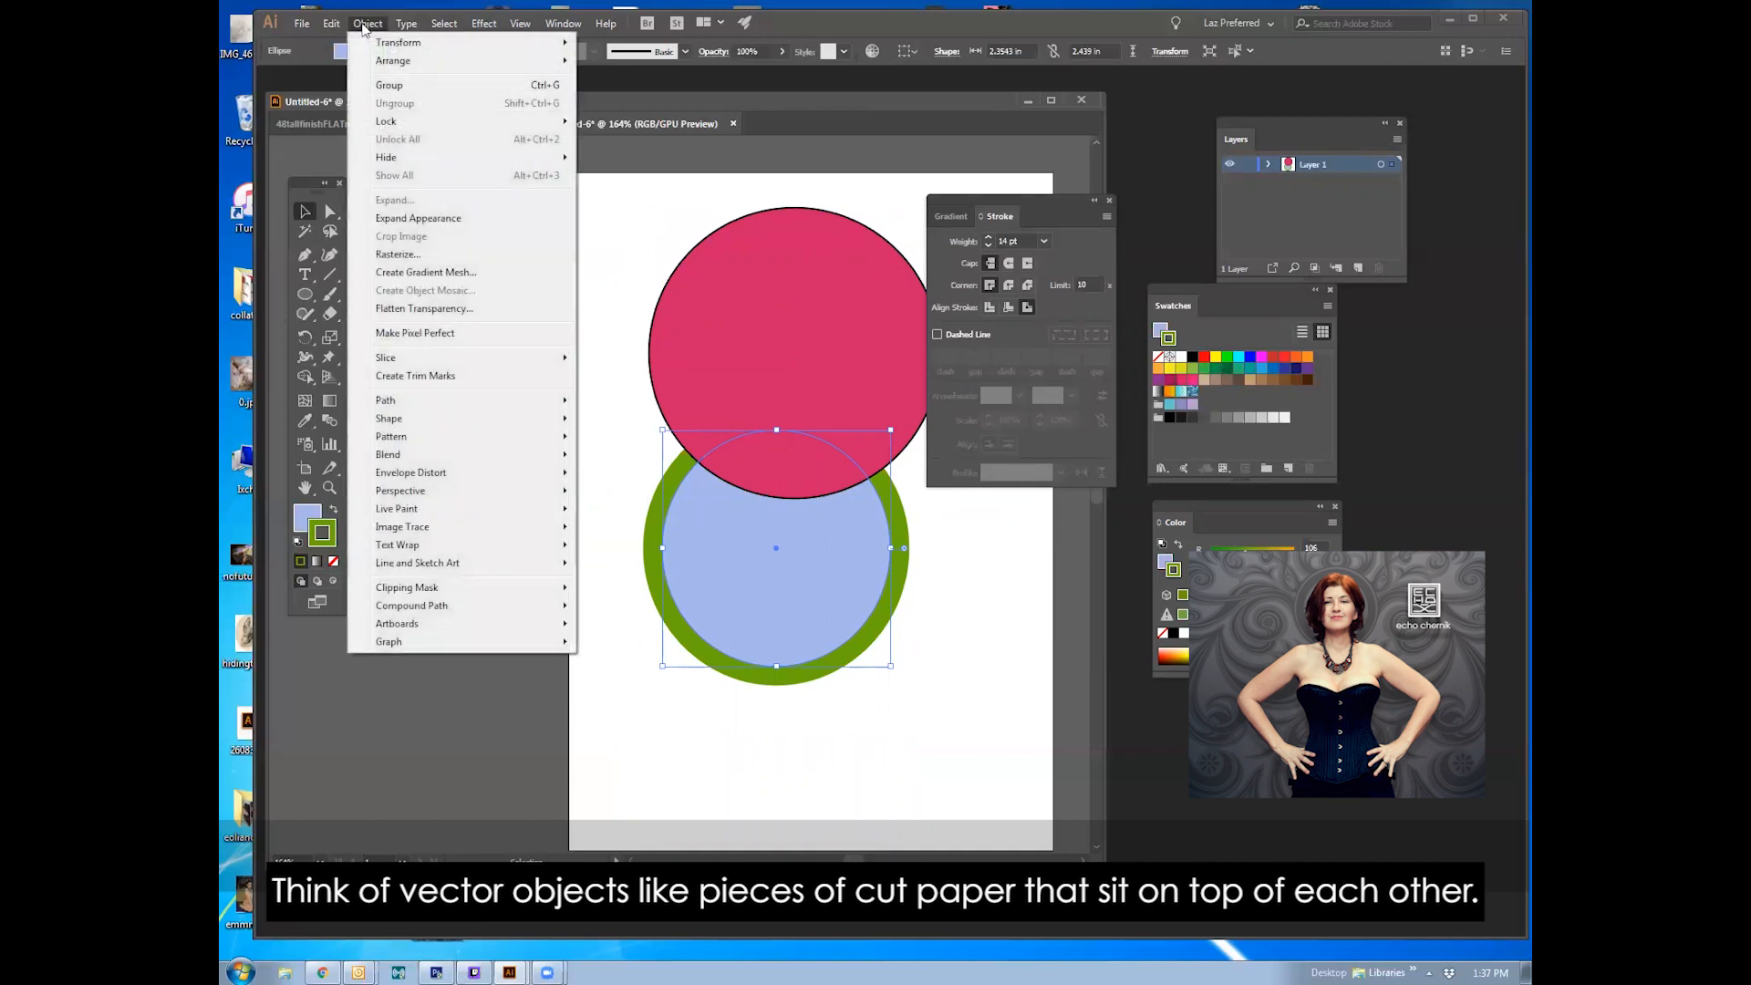
pyautogui.click(373, 25)
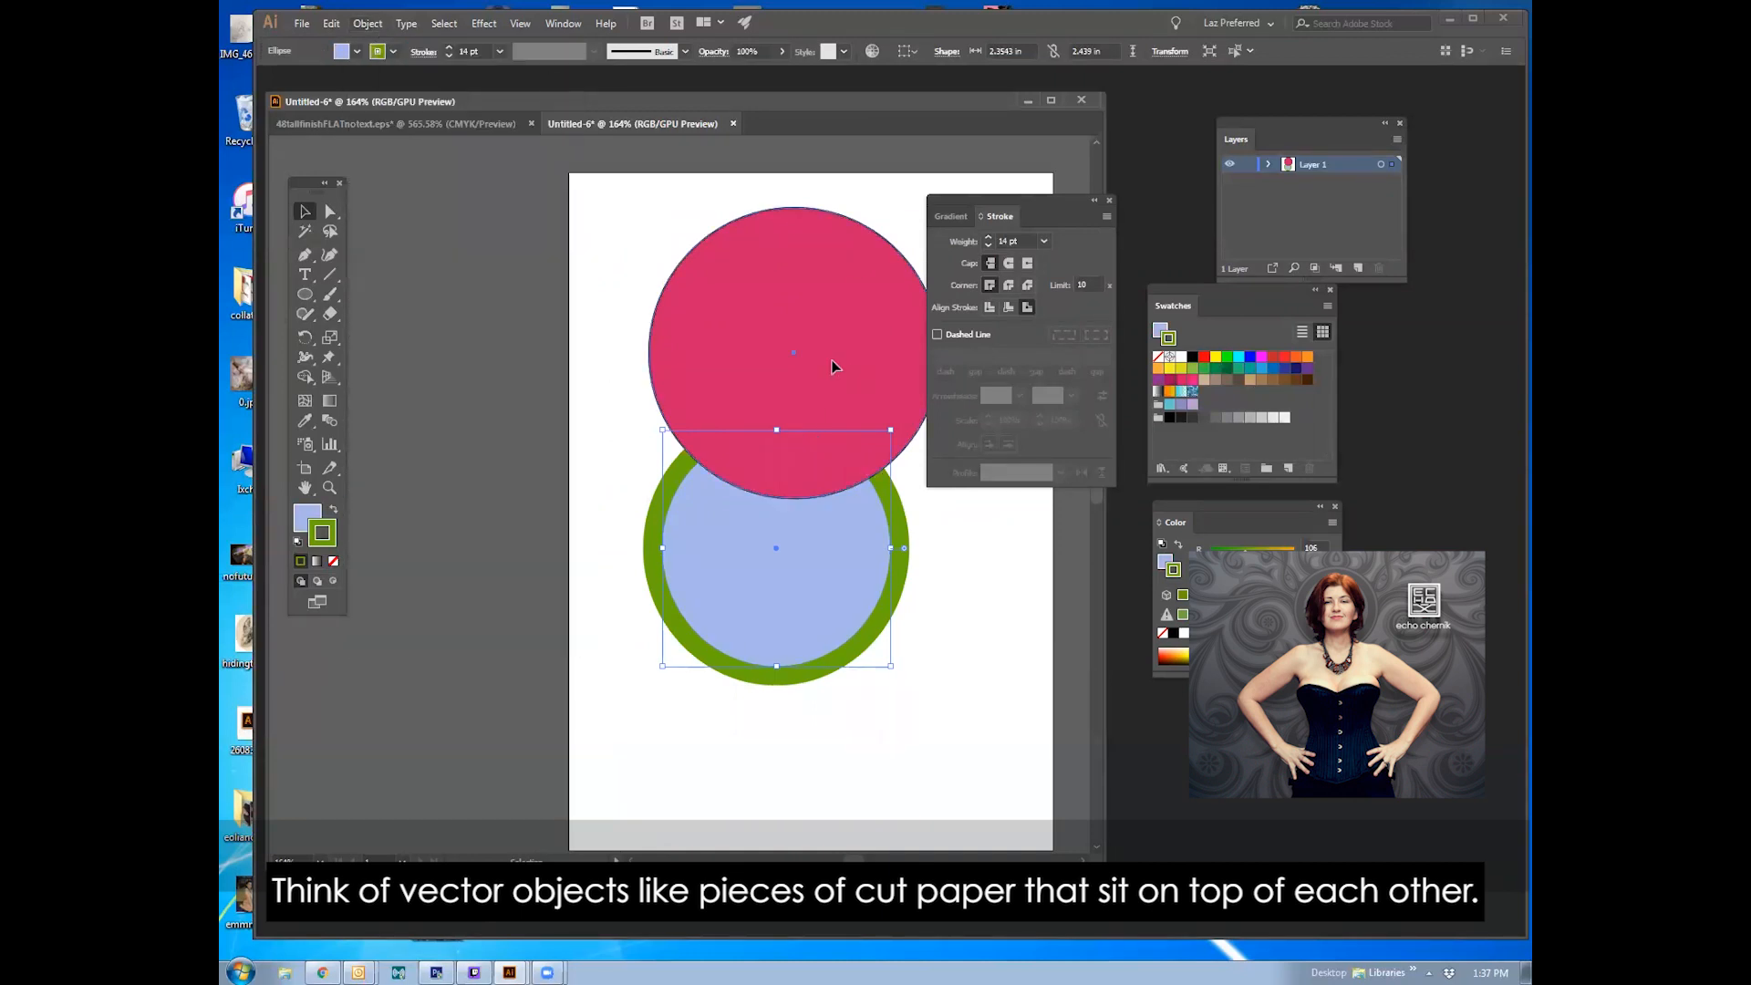
pyautogui.click(788, 416)
pyautogui.moveTo(745, 376); pyautogui.dragTo(745, 429)
pyautogui.moveTo(777, 494); pyautogui.dragTo(773, 451)
# Step: Bring the light blue circle forward so it sits in front of the red circle
pyautogui.click(786, 532)
pyautogui.click(367, 24)
pyautogui.moveTo(393, 64)
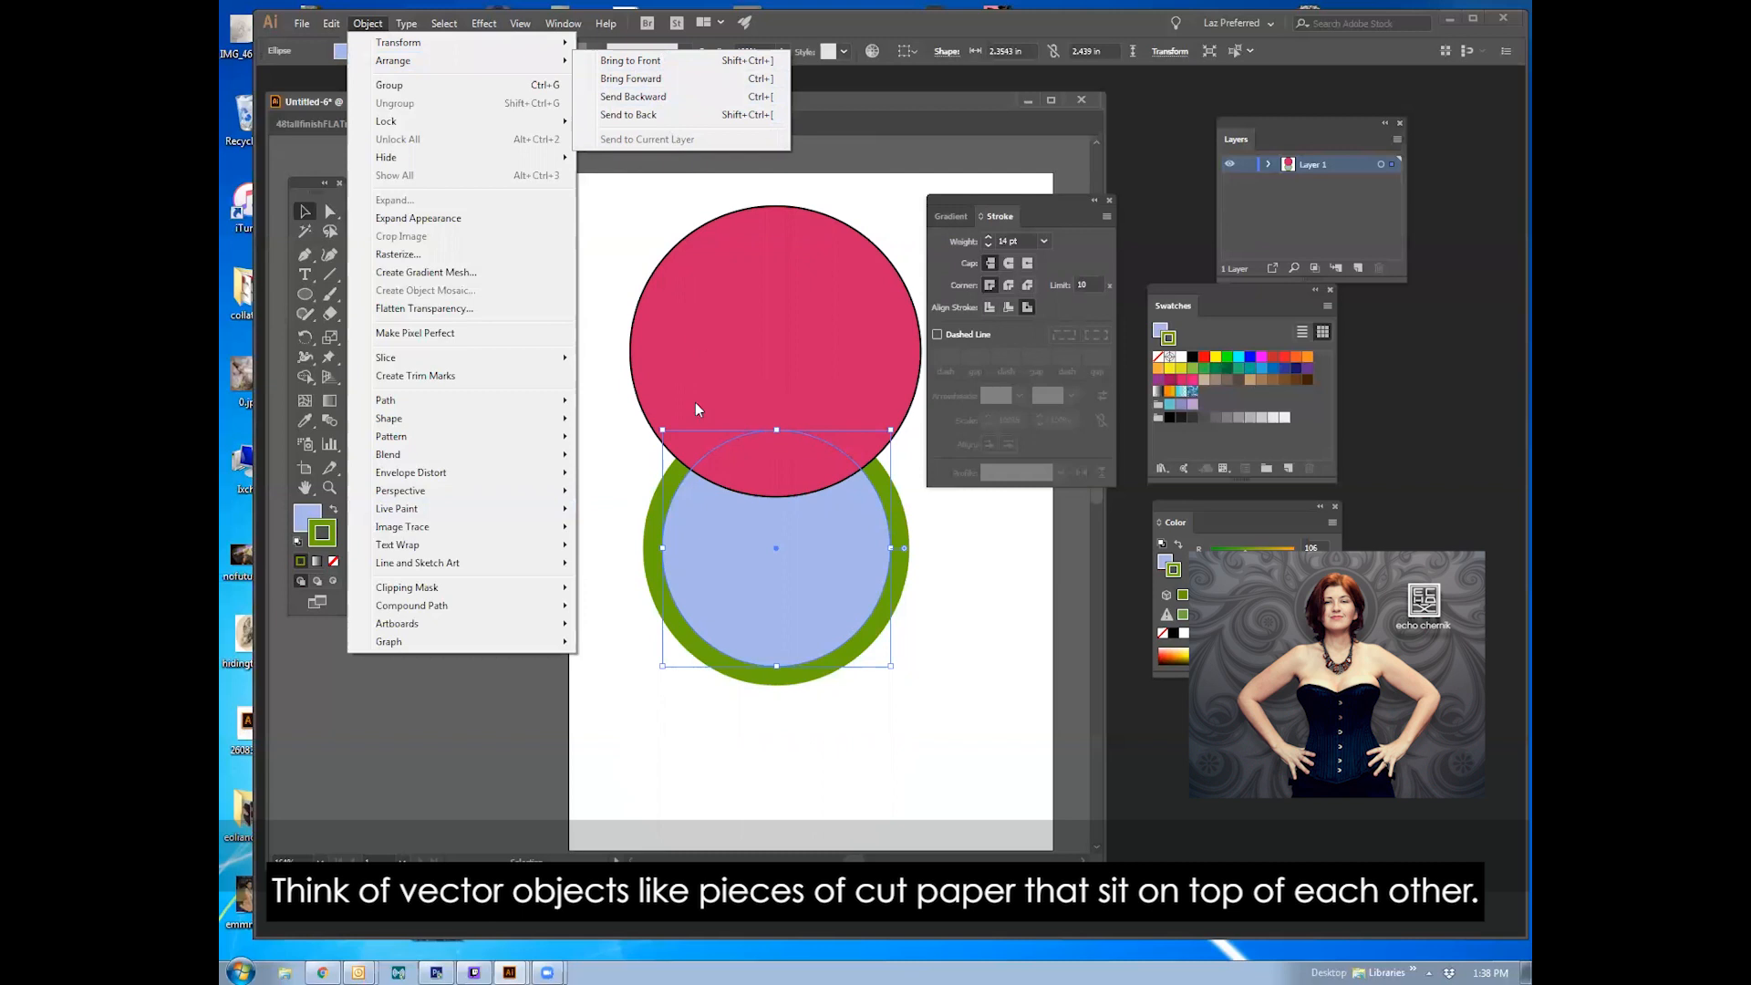
pyautogui.click(714, 340)
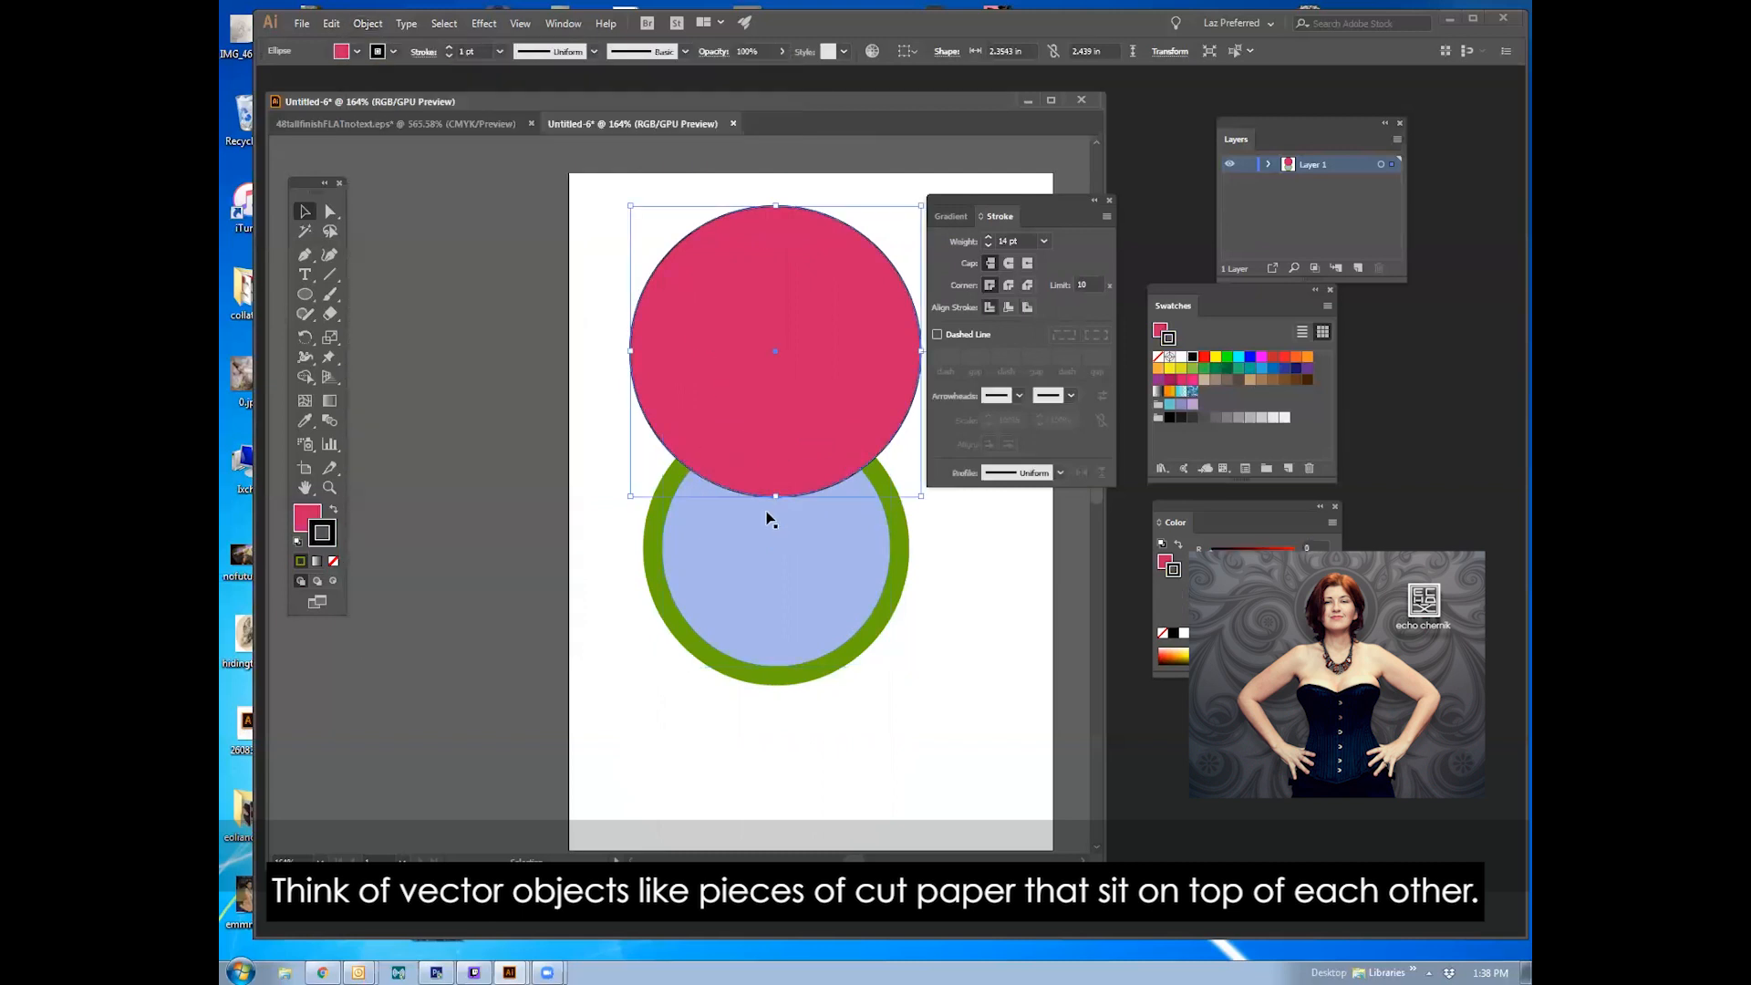
pyautogui.click(488, 25)
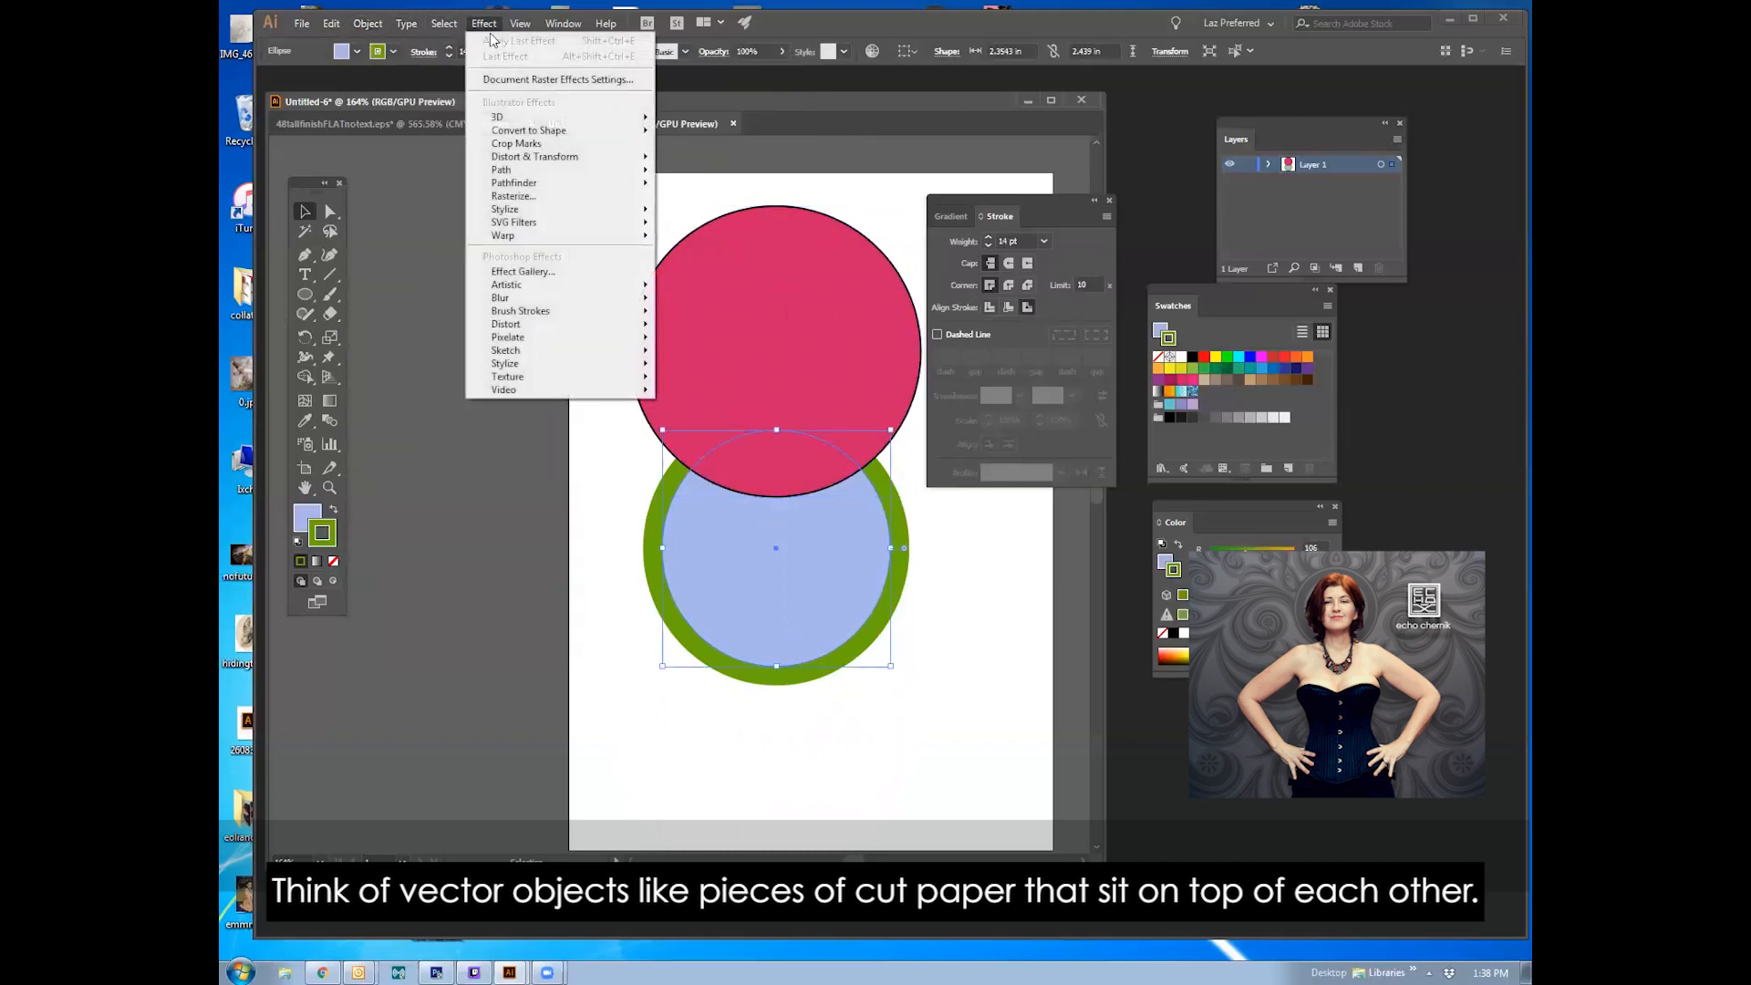
pyautogui.moveTo(401, 23)
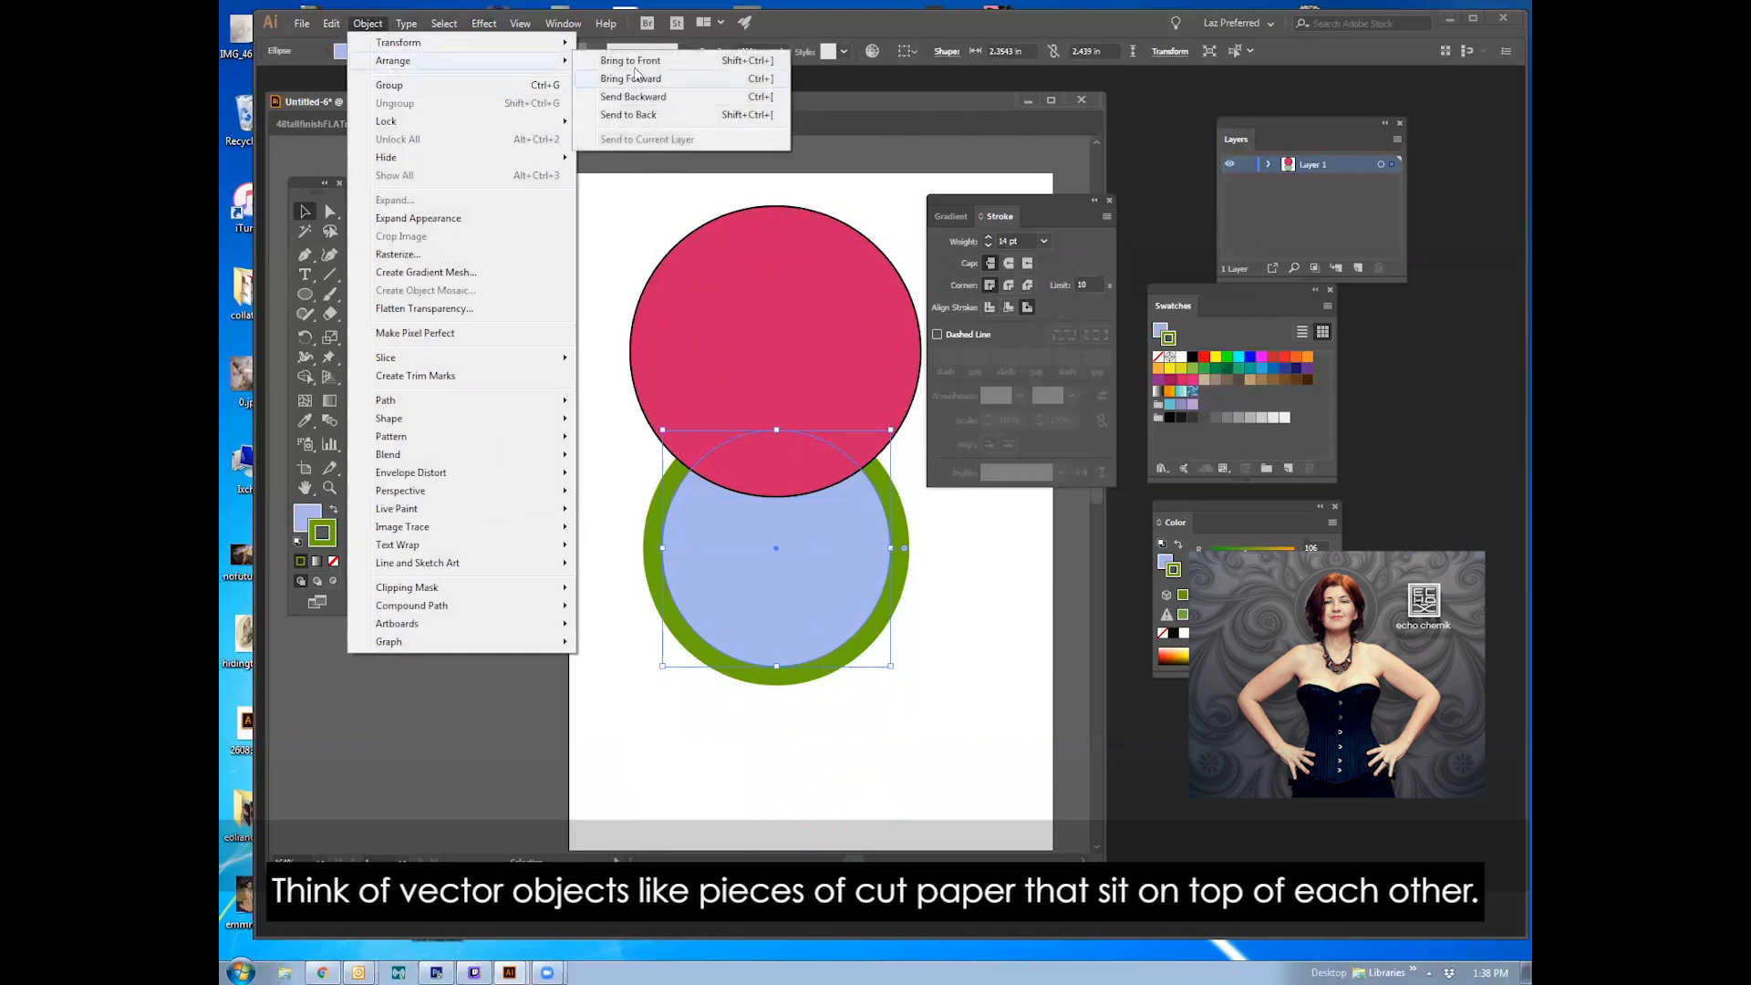
pyautogui.click(633, 79)
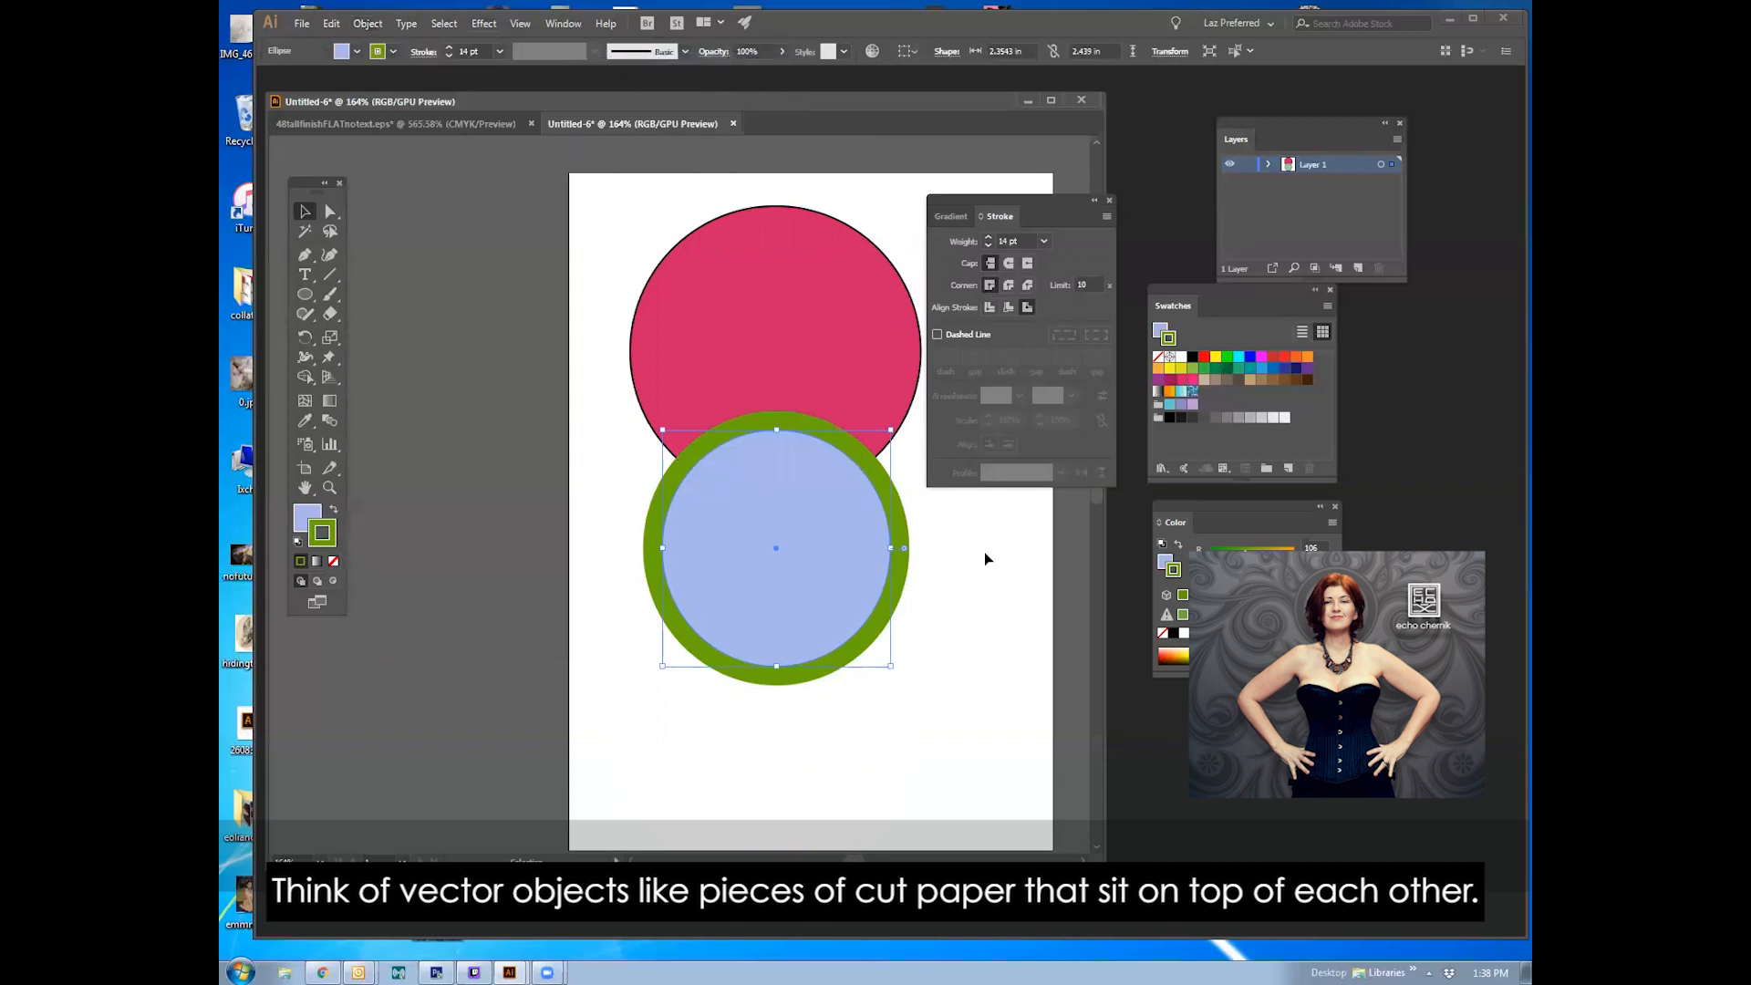
# Step: Bring the red circle forward over the light blue one and move the Stroke panel clear of the artboard
pyautogui.click(802, 340)
pyautogui.click(365, 24)
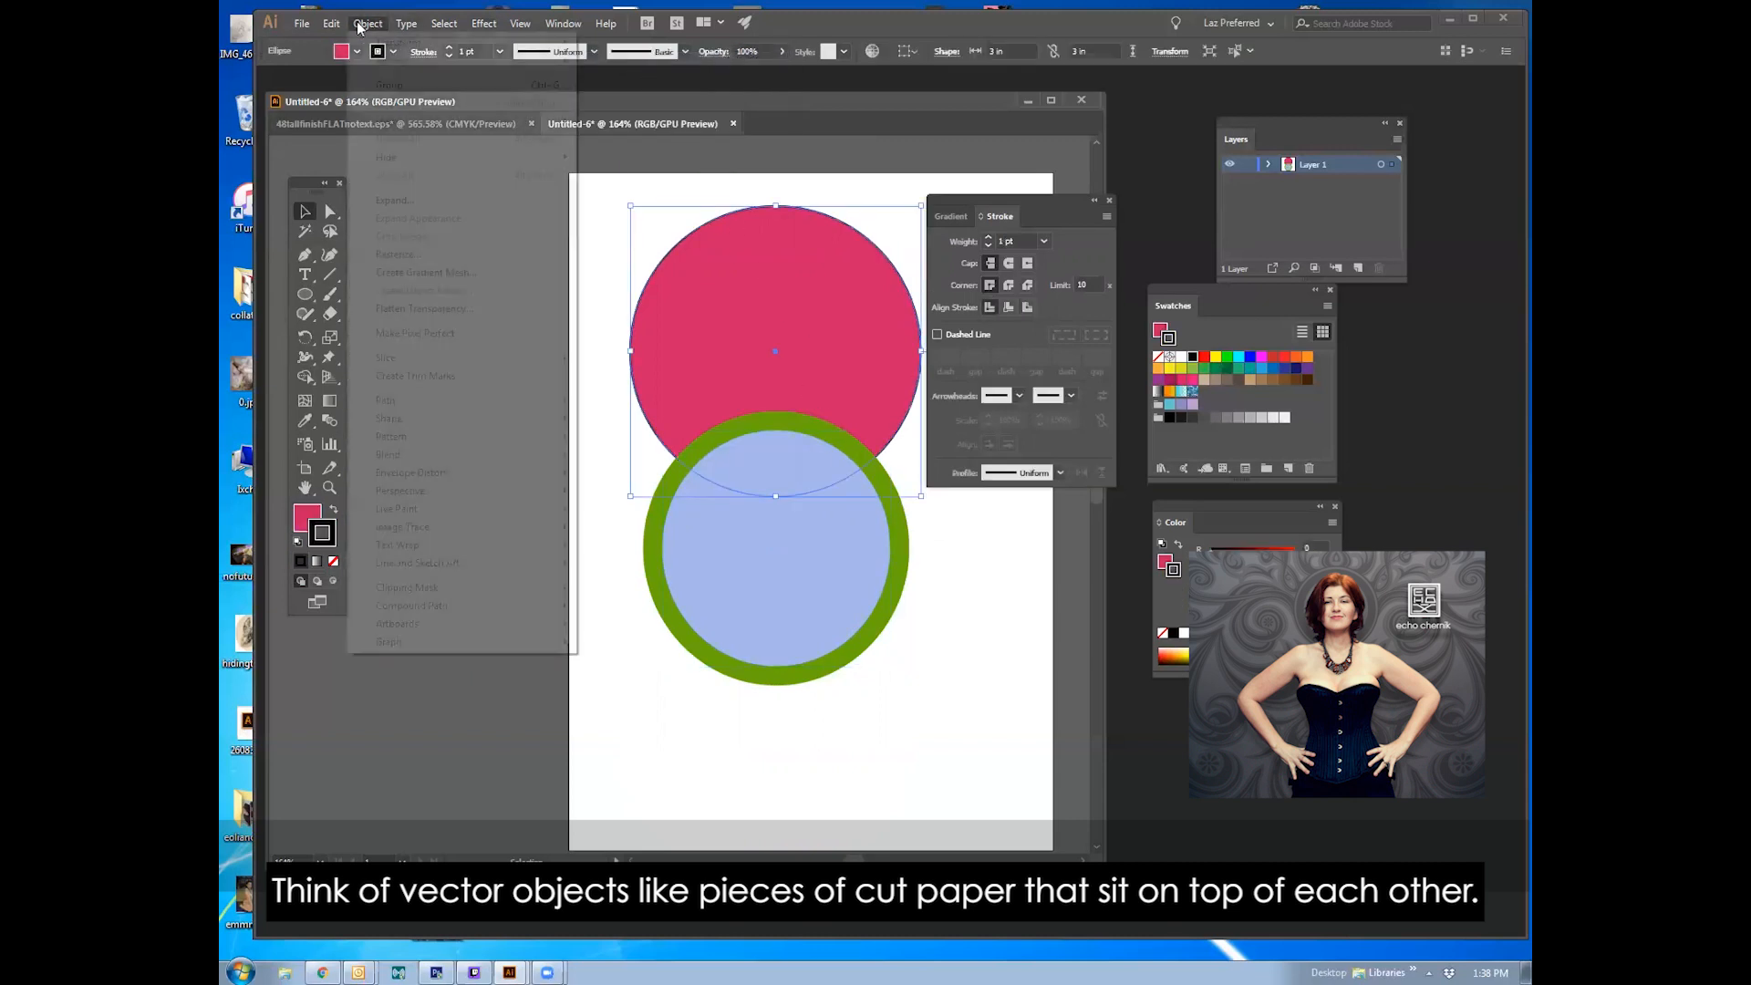
pyautogui.moveTo(397, 61)
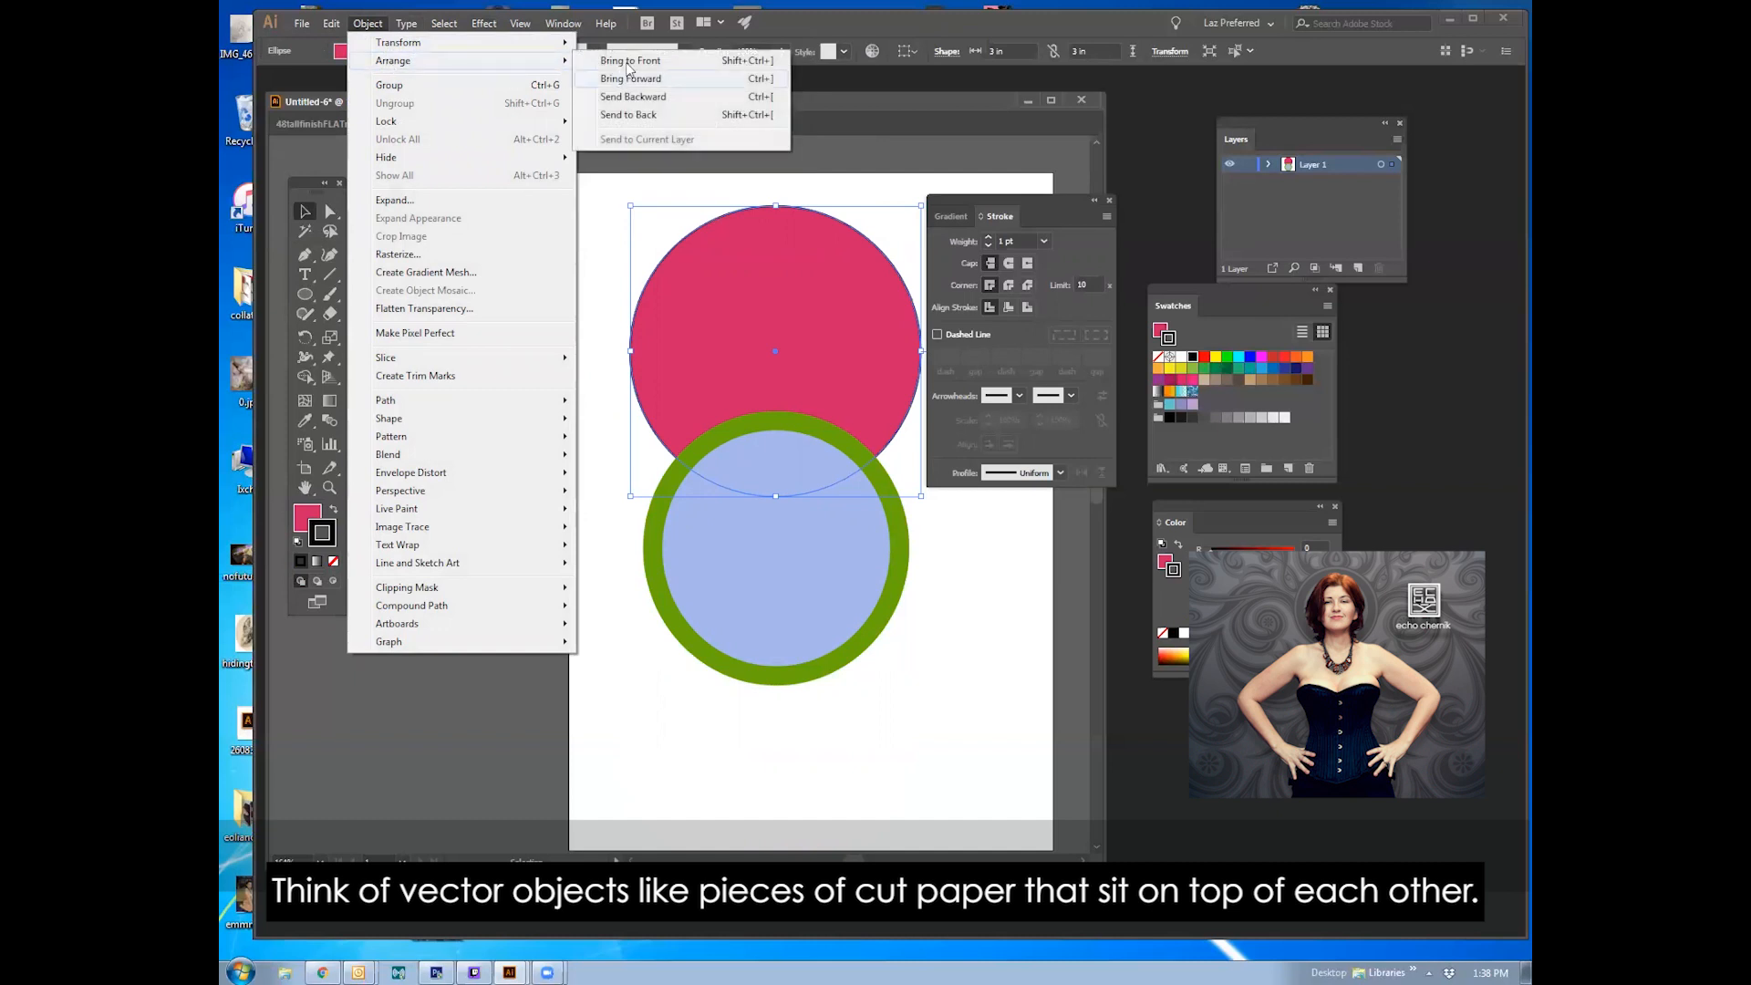
pyautogui.click(629, 78)
pyautogui.moveTo(978, 216); pyautogui.dragTo(1131, 211)
# Step: Bring the light blue circle to the front and move it up over the red circle
pyautogui.click(695, 571)
pyautogui.click(367, 23)
pyautogui.moveTo(392, 58)
pyautogui.click(638, 58)
pyautogui.moveTo(769, 593); pyautogui.dragTo(733, 438)
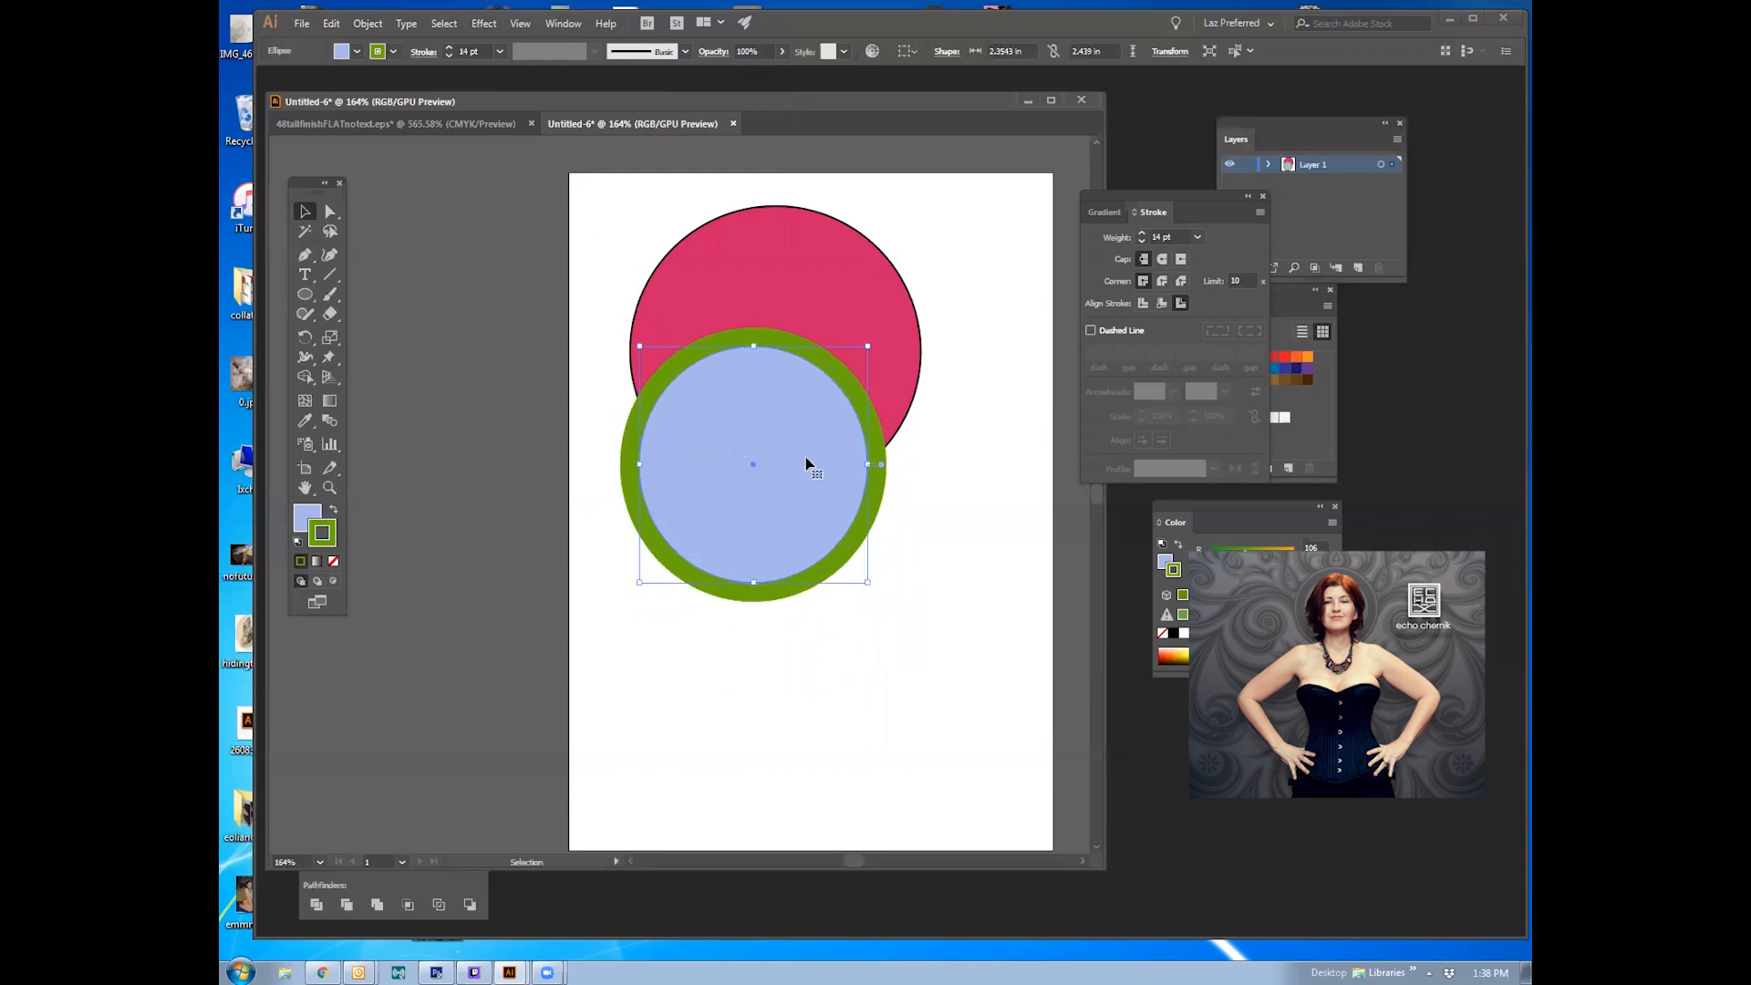
# Step: Remove the light blue circle's fill and shift the remaining green ring slightly up and left
pyautogui.click(305, 517)
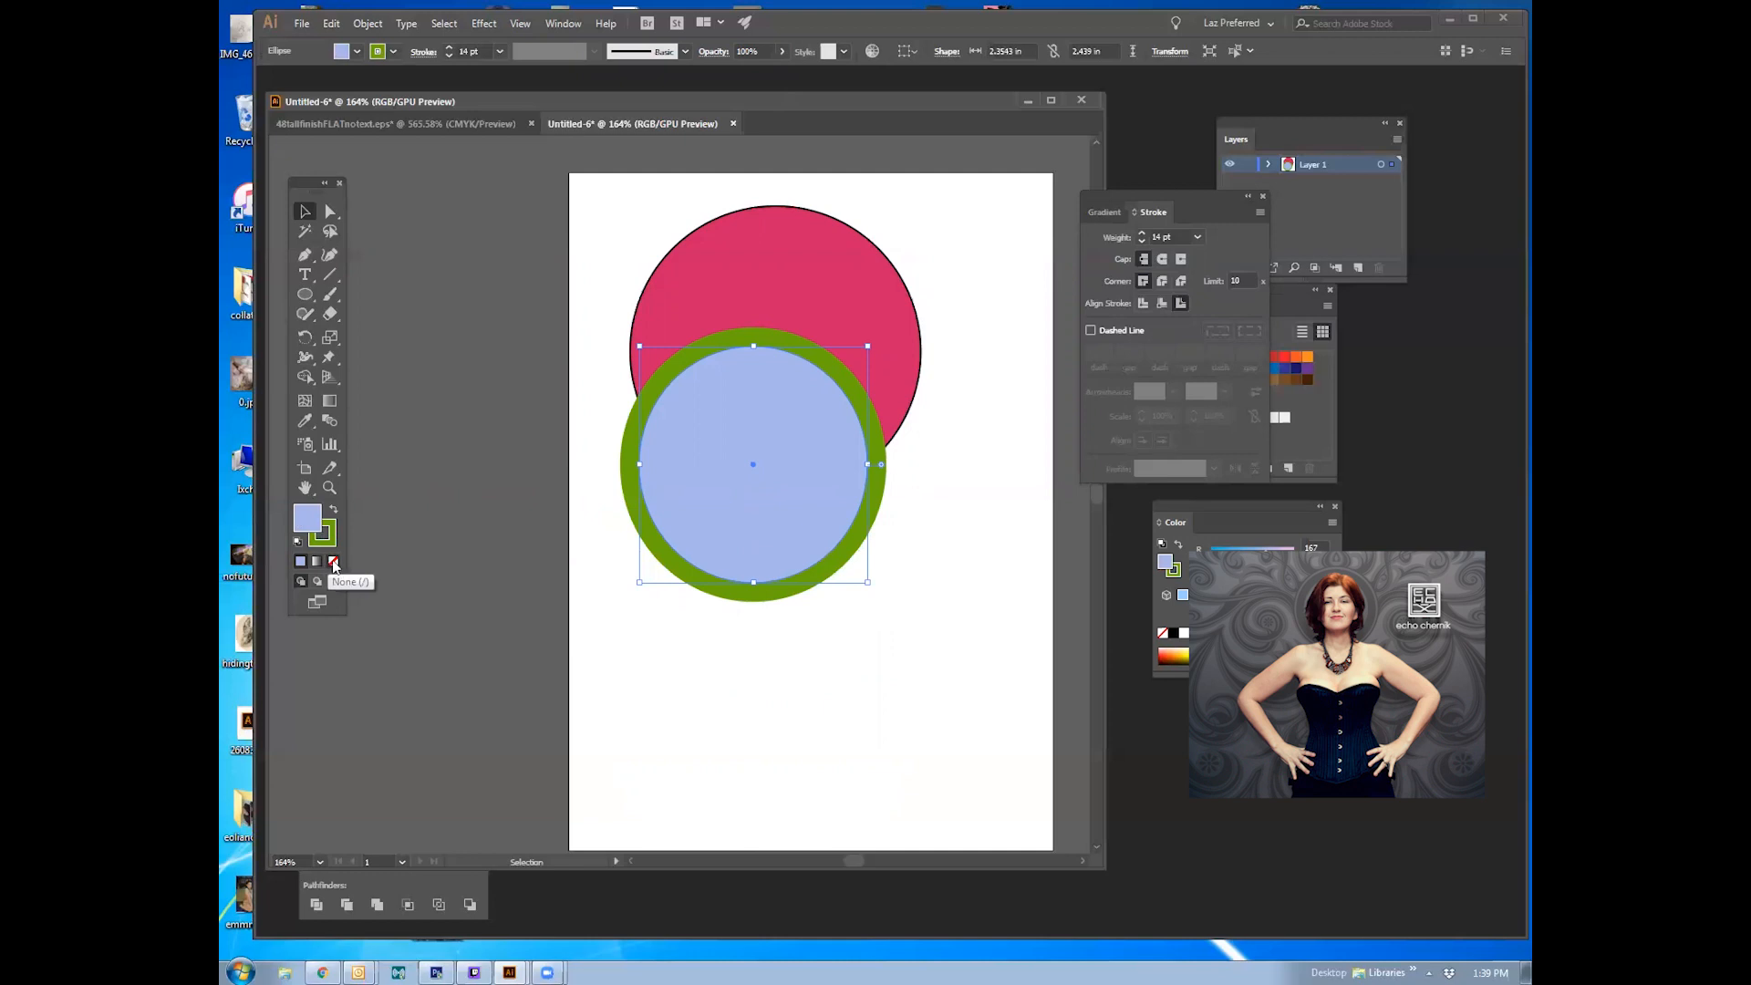
pyautogui.click(334, 563)
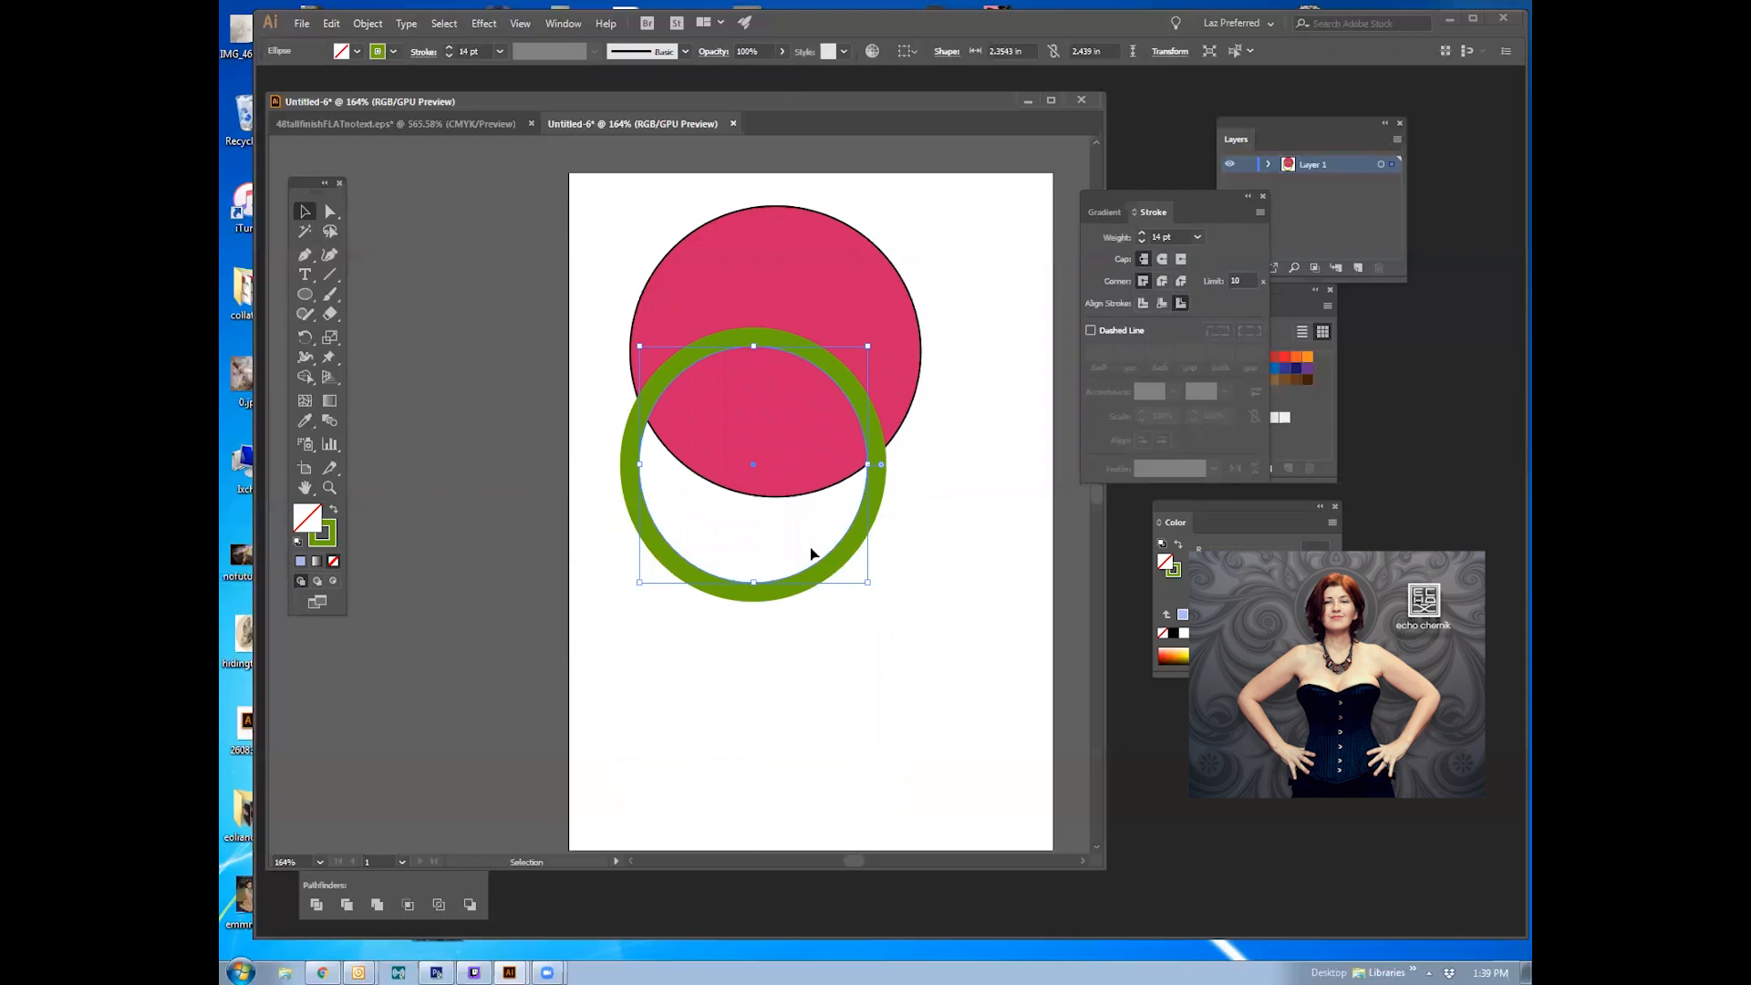
pyautogui.click(897, 570)
pyautogui.moveTo(834, 561)
pyautogui.mouseDown()
pyautogui.moveTo(876, 469)
pyautogui.moveTo(863, 521)
pyautogui.moveTo(768, 536)
pyautogui.moveTo(753, 451)
pyautogui.moveTo(811, 472)
pyautogui.moveTo(833, 528)
pyautogui.moveTo(959, 520)
pyautogui.moveTo(1000, 414)
pyautogui.moveTo(991, 391)
pyautogui.moveTo(930, 484)
pyautogui.moveTo(811, 539)
pyautogui.mouseUp()
pyautogui.click(954, 488)
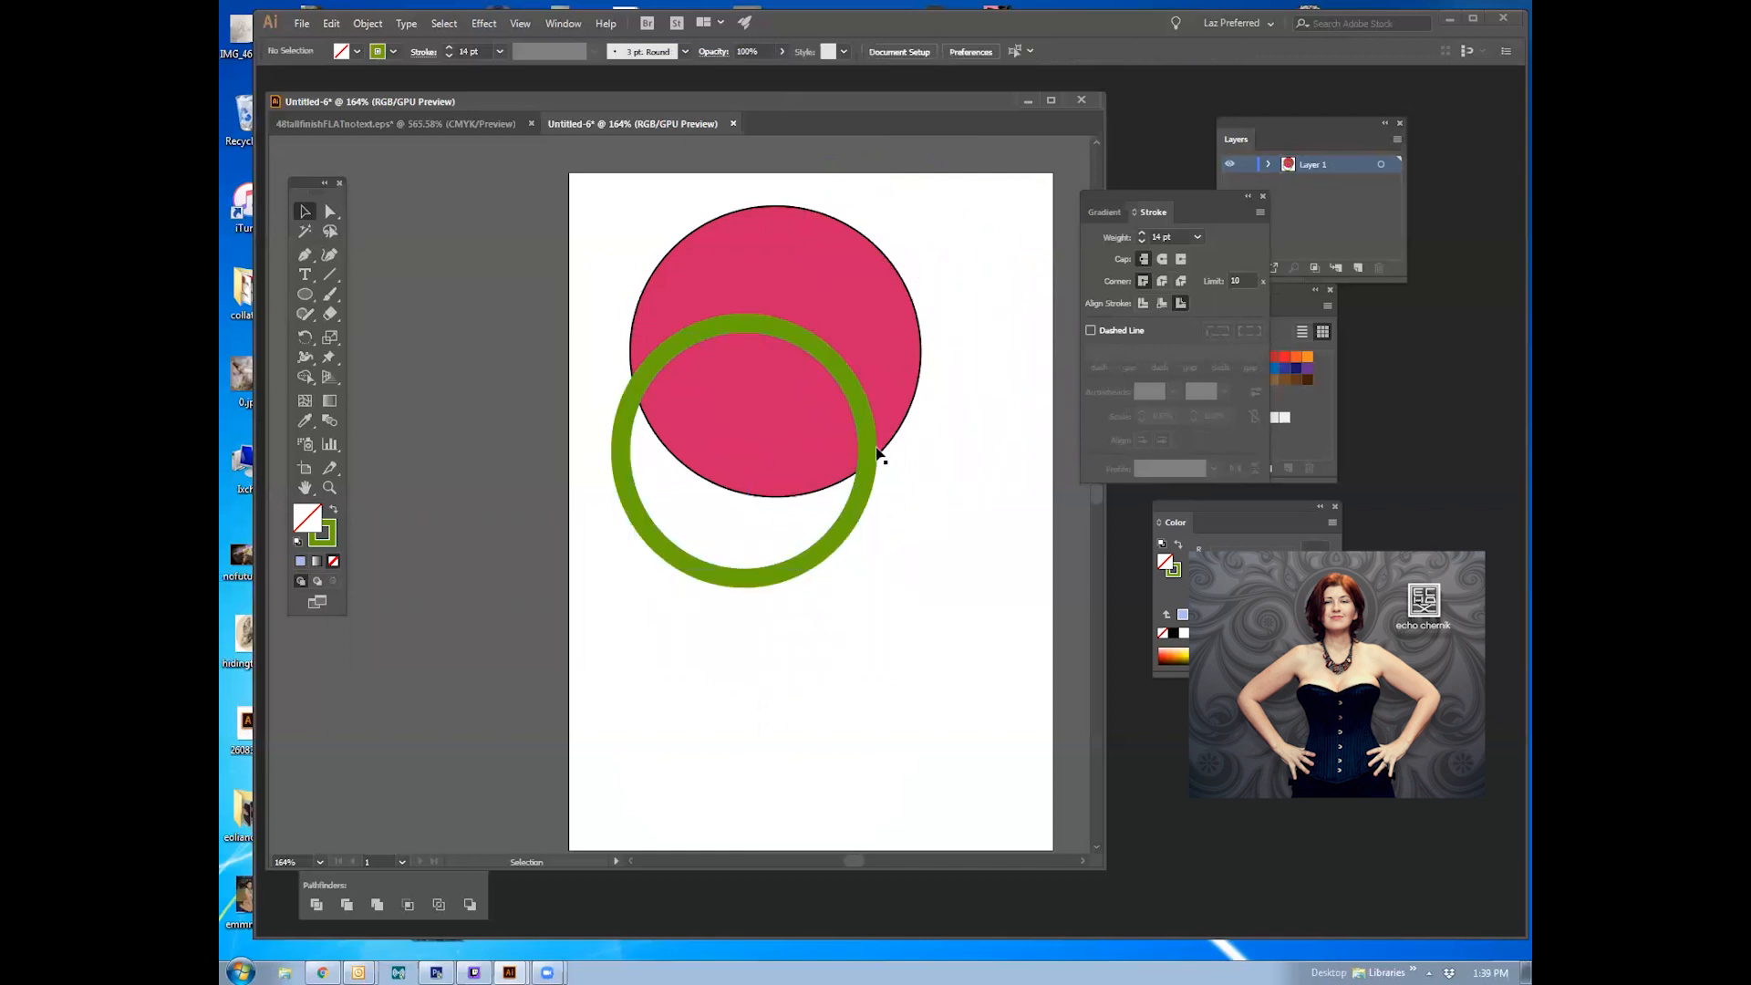
# Step: Move the green ring down and give it a dark blue fill
pyautogui.moveTo(860, 520); pyautogui.dragTo(859, 609)
pyautogui.doubleClick(308, 518)
pyautogui.click(440, 185)
pyautogui.click(678, 125)
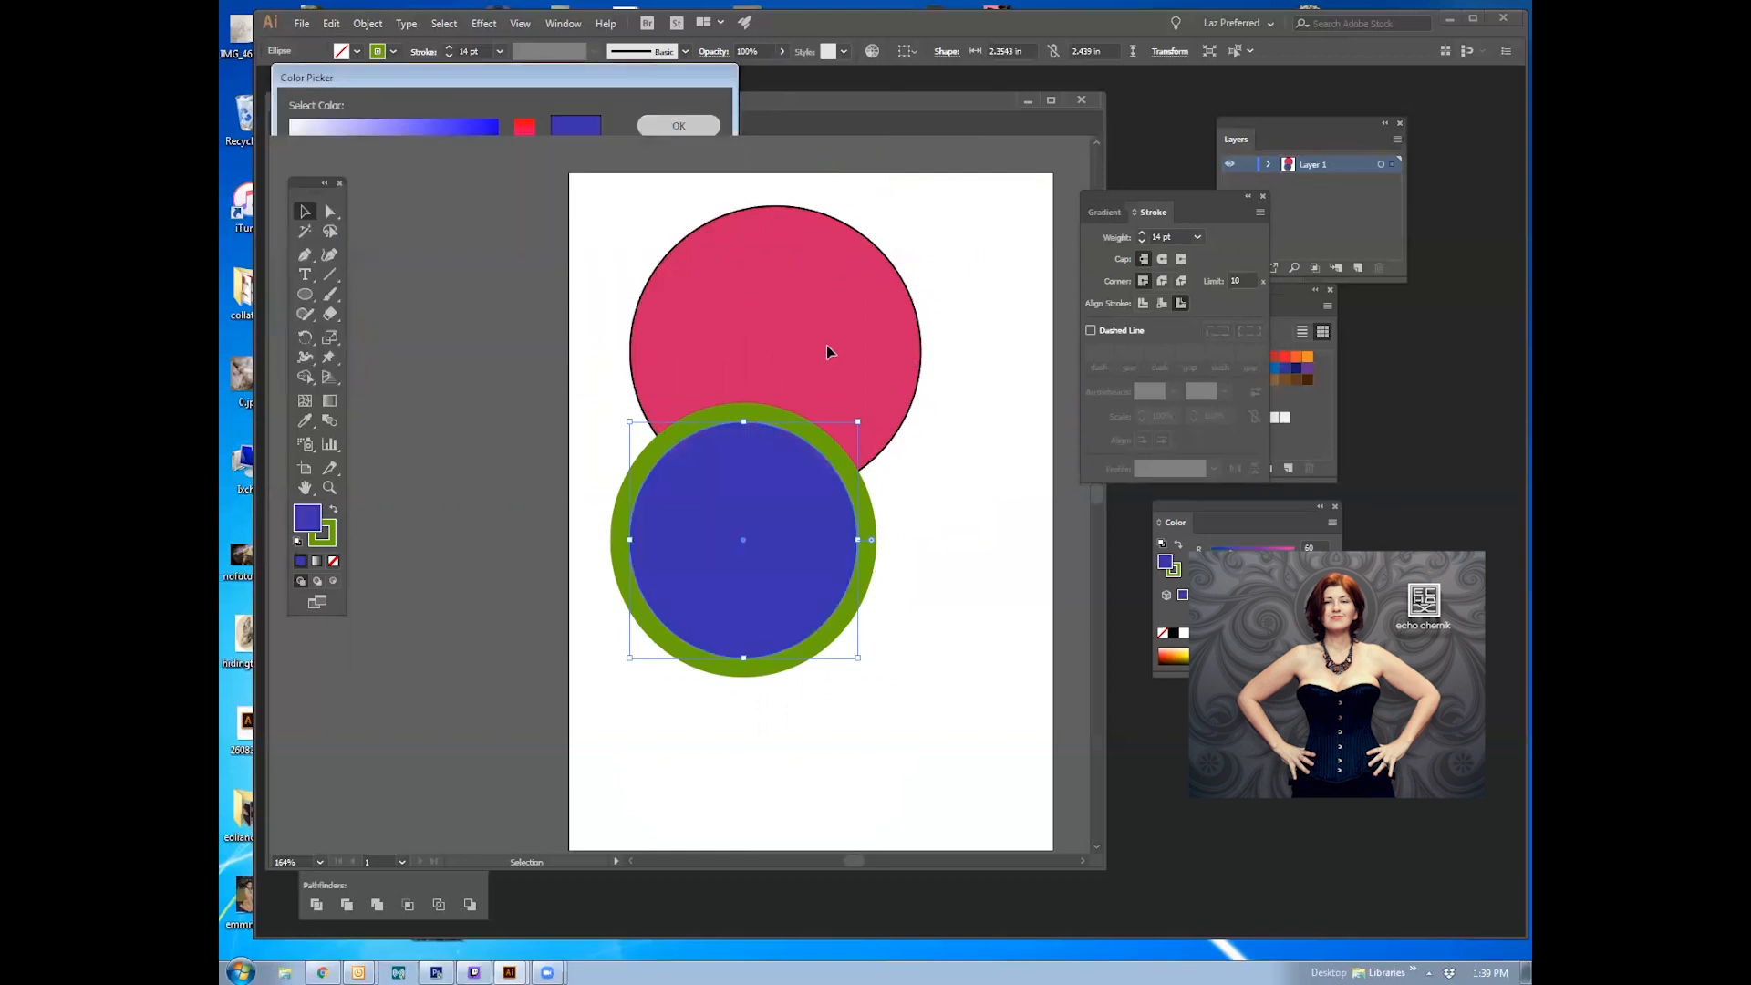
# Step: Remove the red circle's fill and swap its fill and stroke repeatedly, finishing with a black fill and no stroke
pyautogui.click(826, 346)
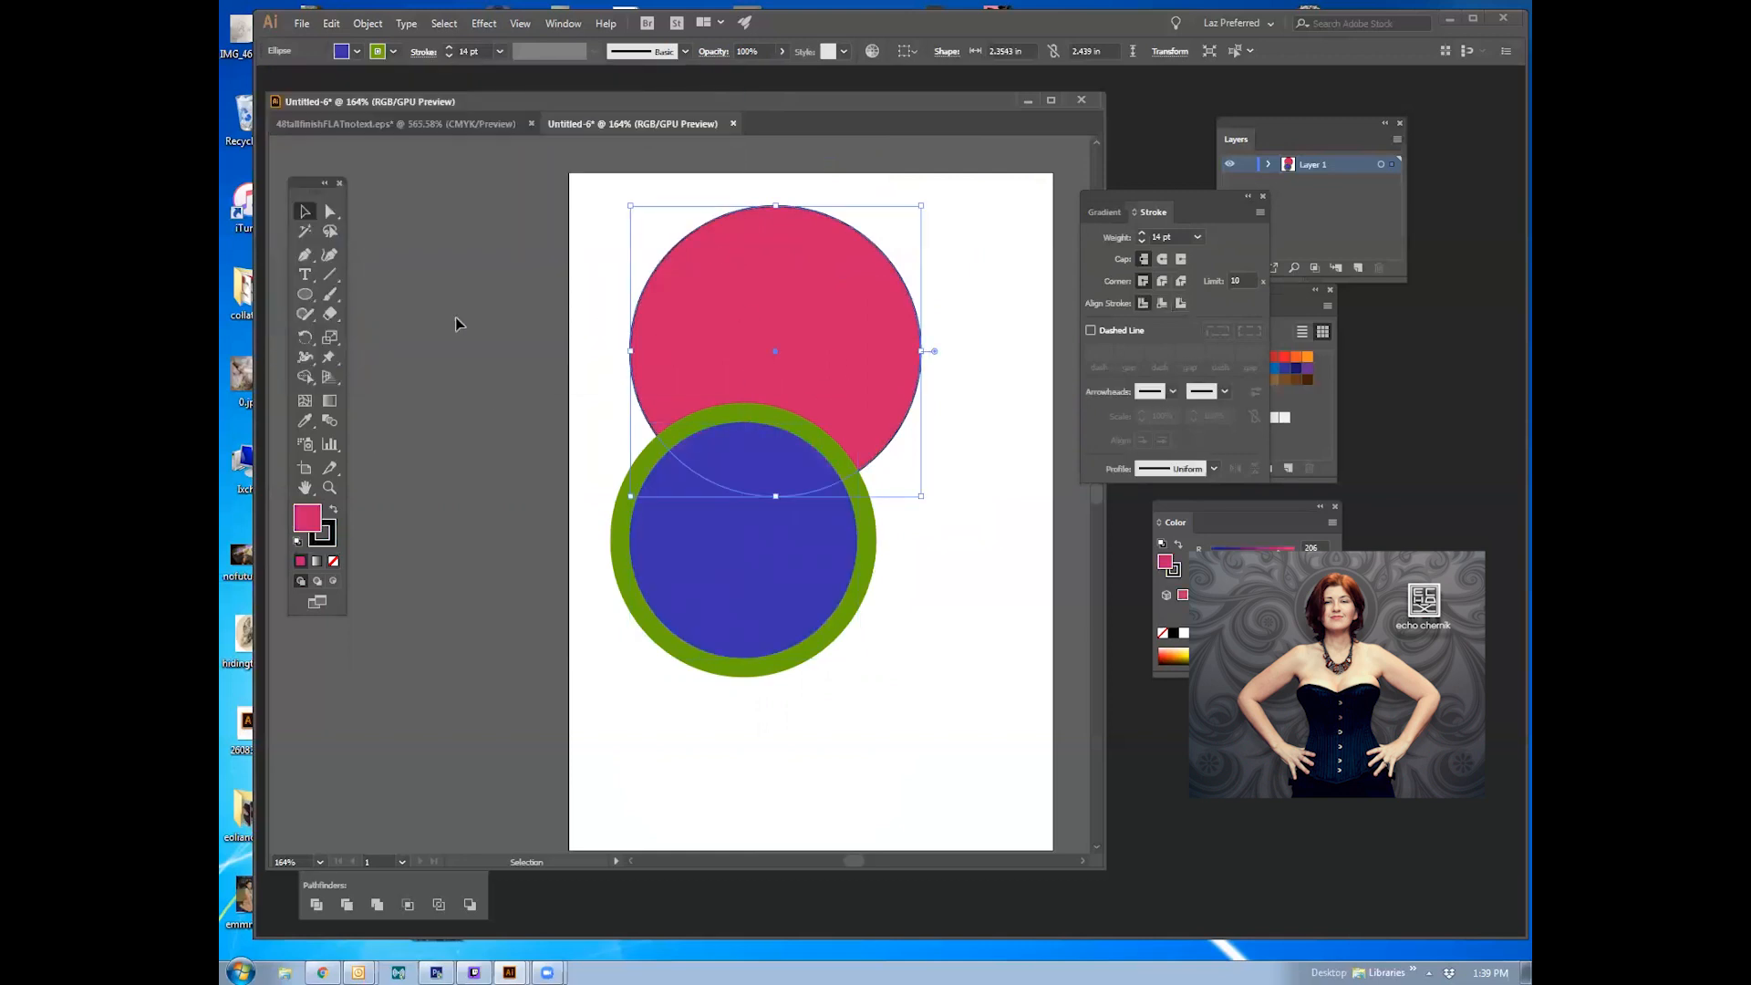
pyautogui.click(333, 563)
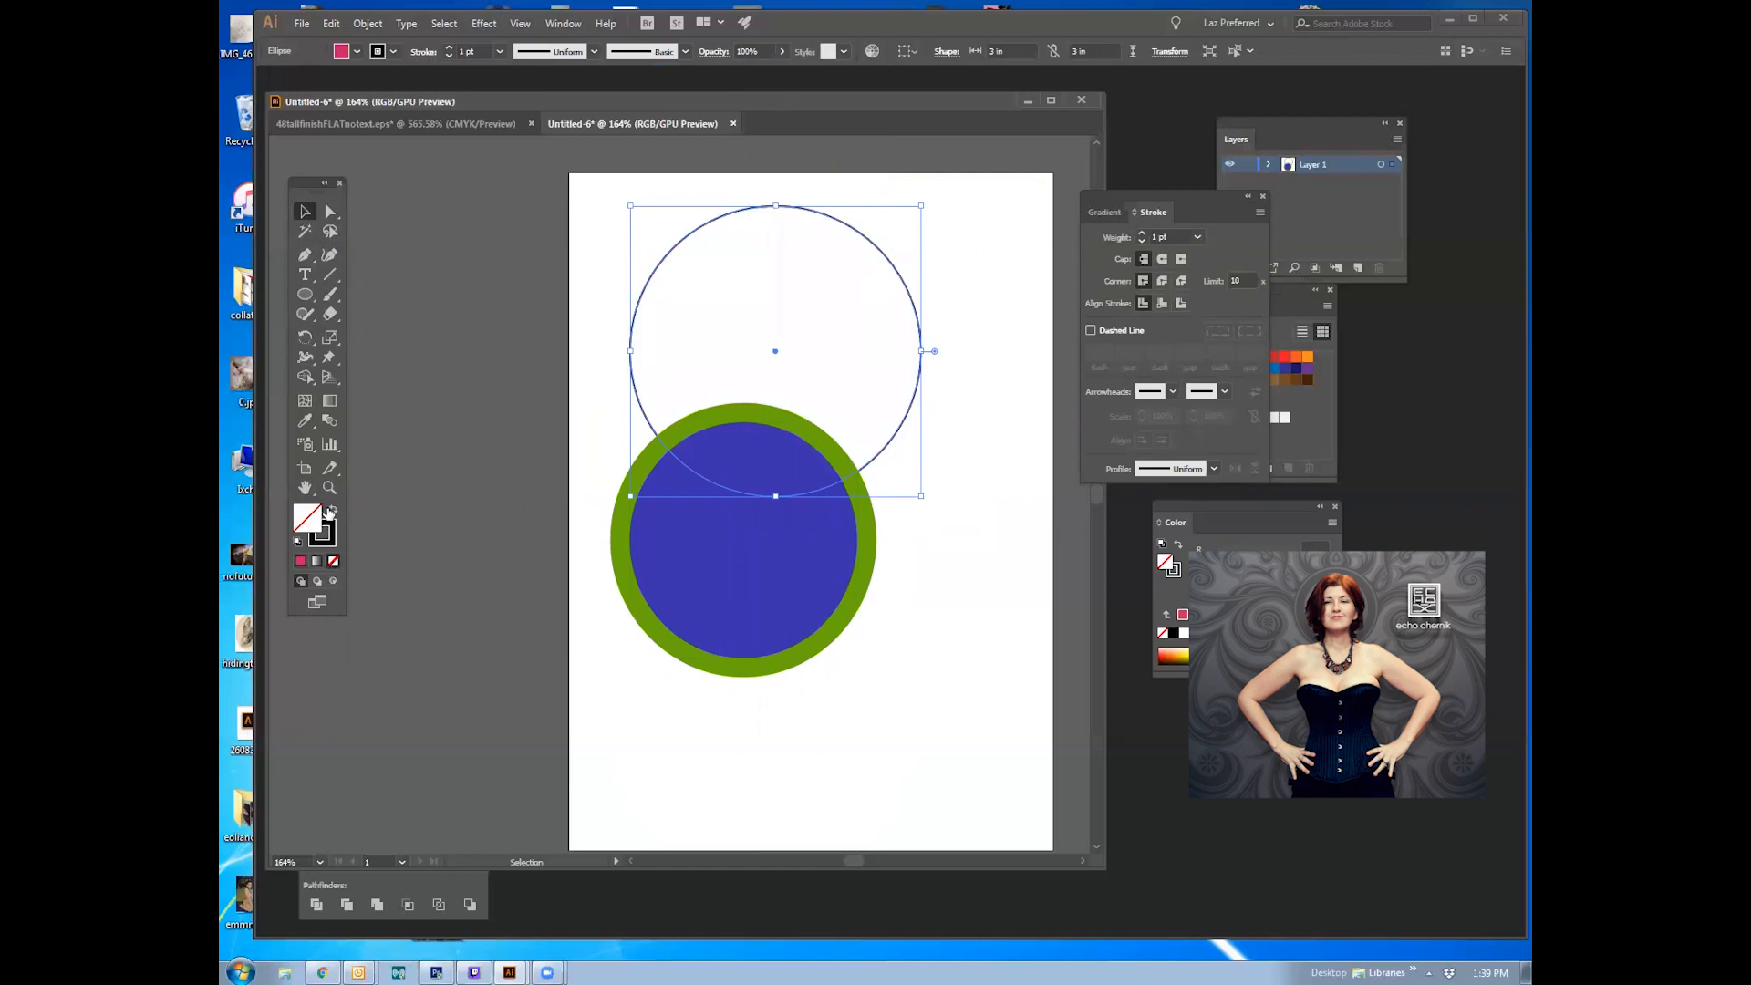
pyautogui.click(333, 511)
pyautogui.click(334, 512)
pyautogui.click(333, 512)
pyautogui.click(334, 512)
pyautogui.click(334, 512)
pyautogui.click(333, 512)
pyautogui.click(334, 511)
pyautogui.click(333, 512)
pyautogui.click(334, 511)
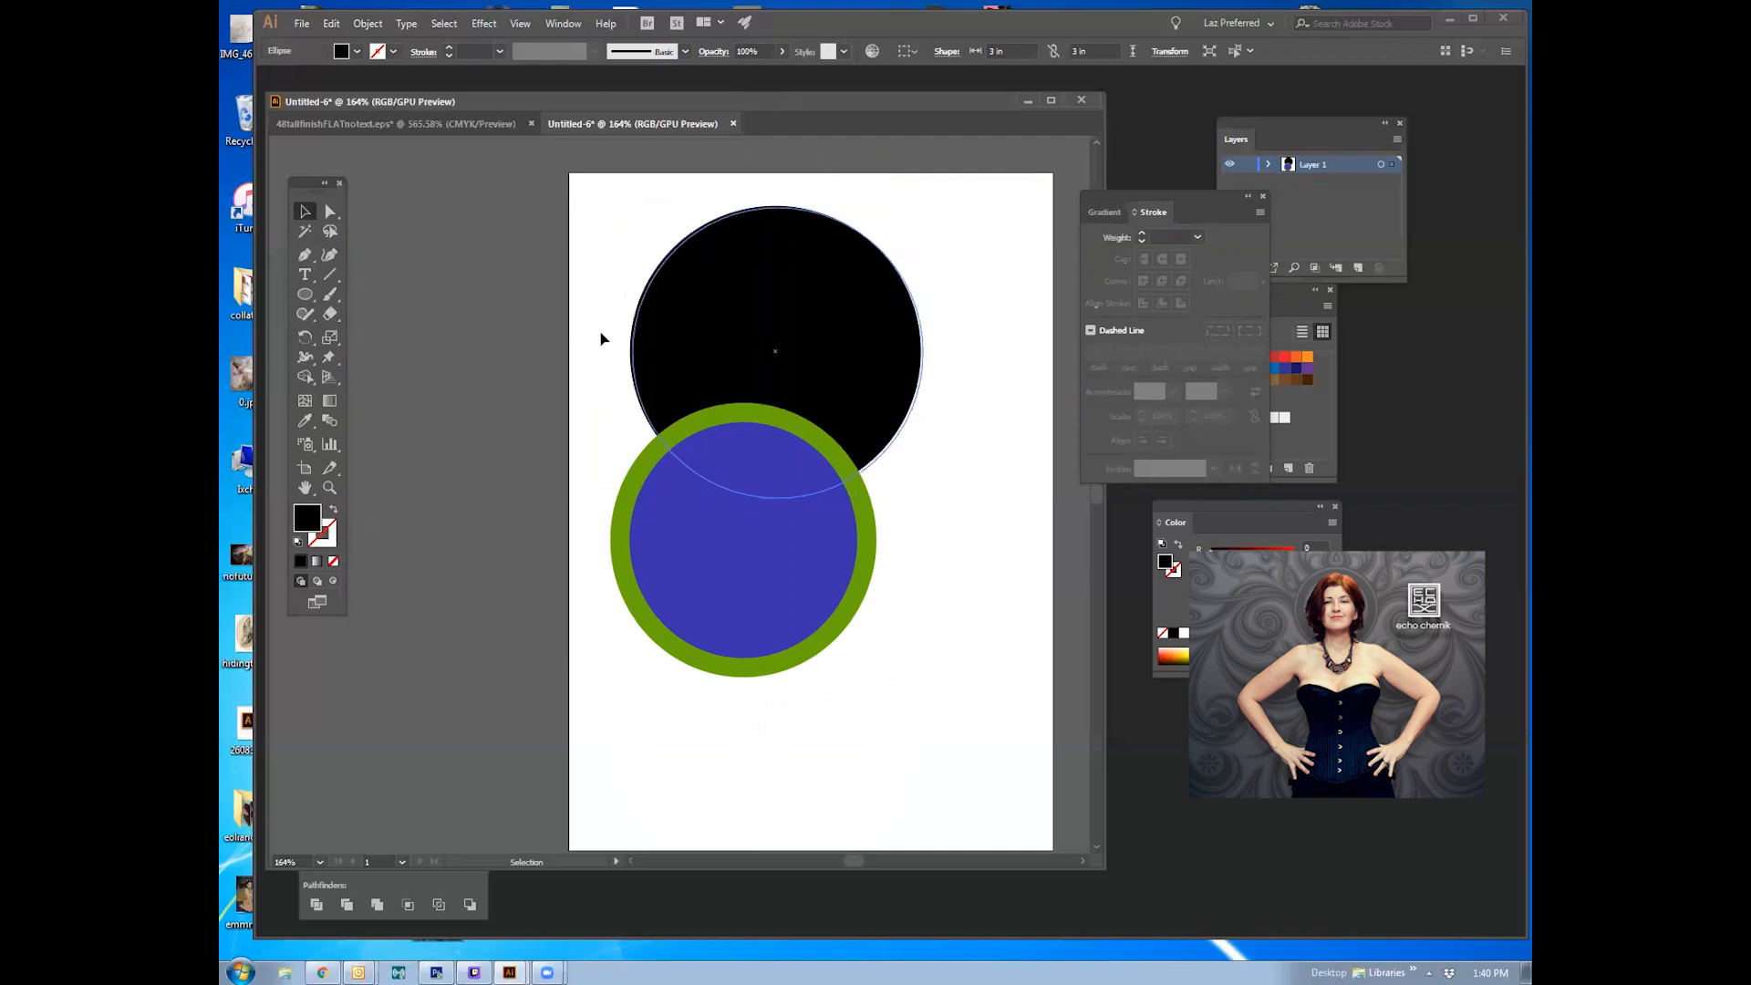
# Step: Move the black circle left, partly off the artboard, and swap fill and stroke back and forth, finishing with black fill and no stroke
pyautogui.moveTo(599, 336); pyautogui.dragTo(361, 350)
pyautogui.click(431, 227)
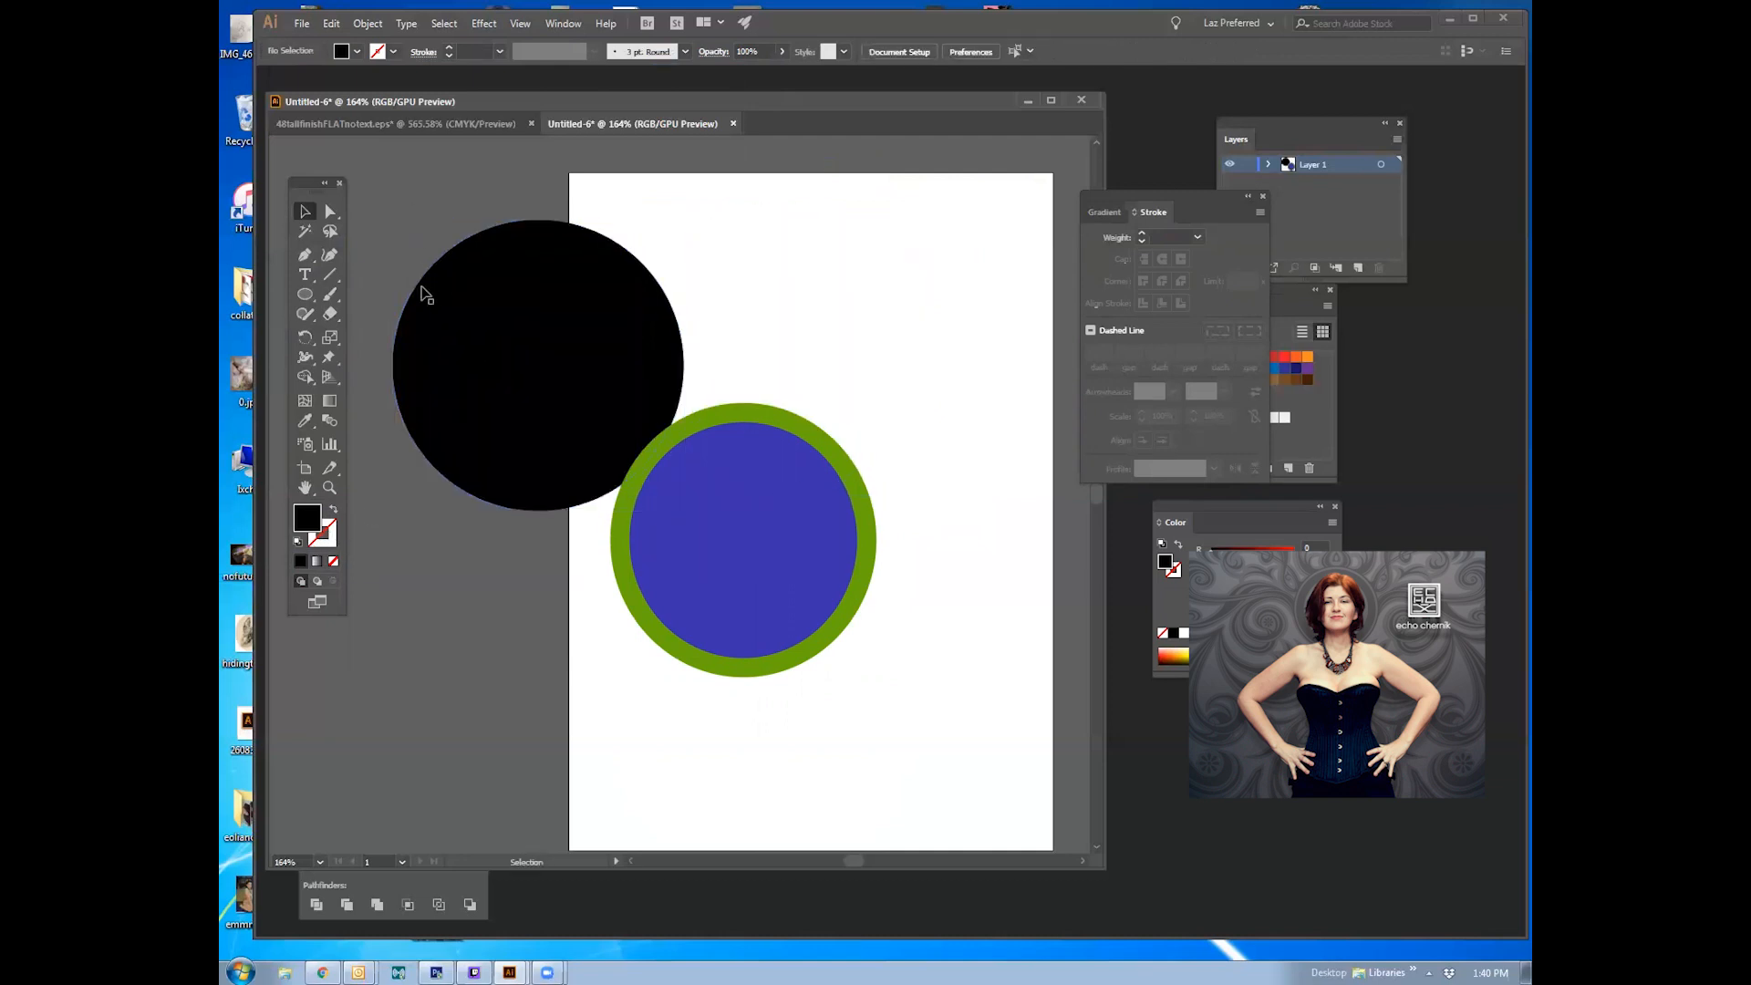
pyautogui.click(332, 512)
pyautogui.click(429, 438)
pyautogui.click(334, 512)
pyautogui.click(334, 512)
pyautogui.click(334, 512)
pyautogui.click(333, 511)
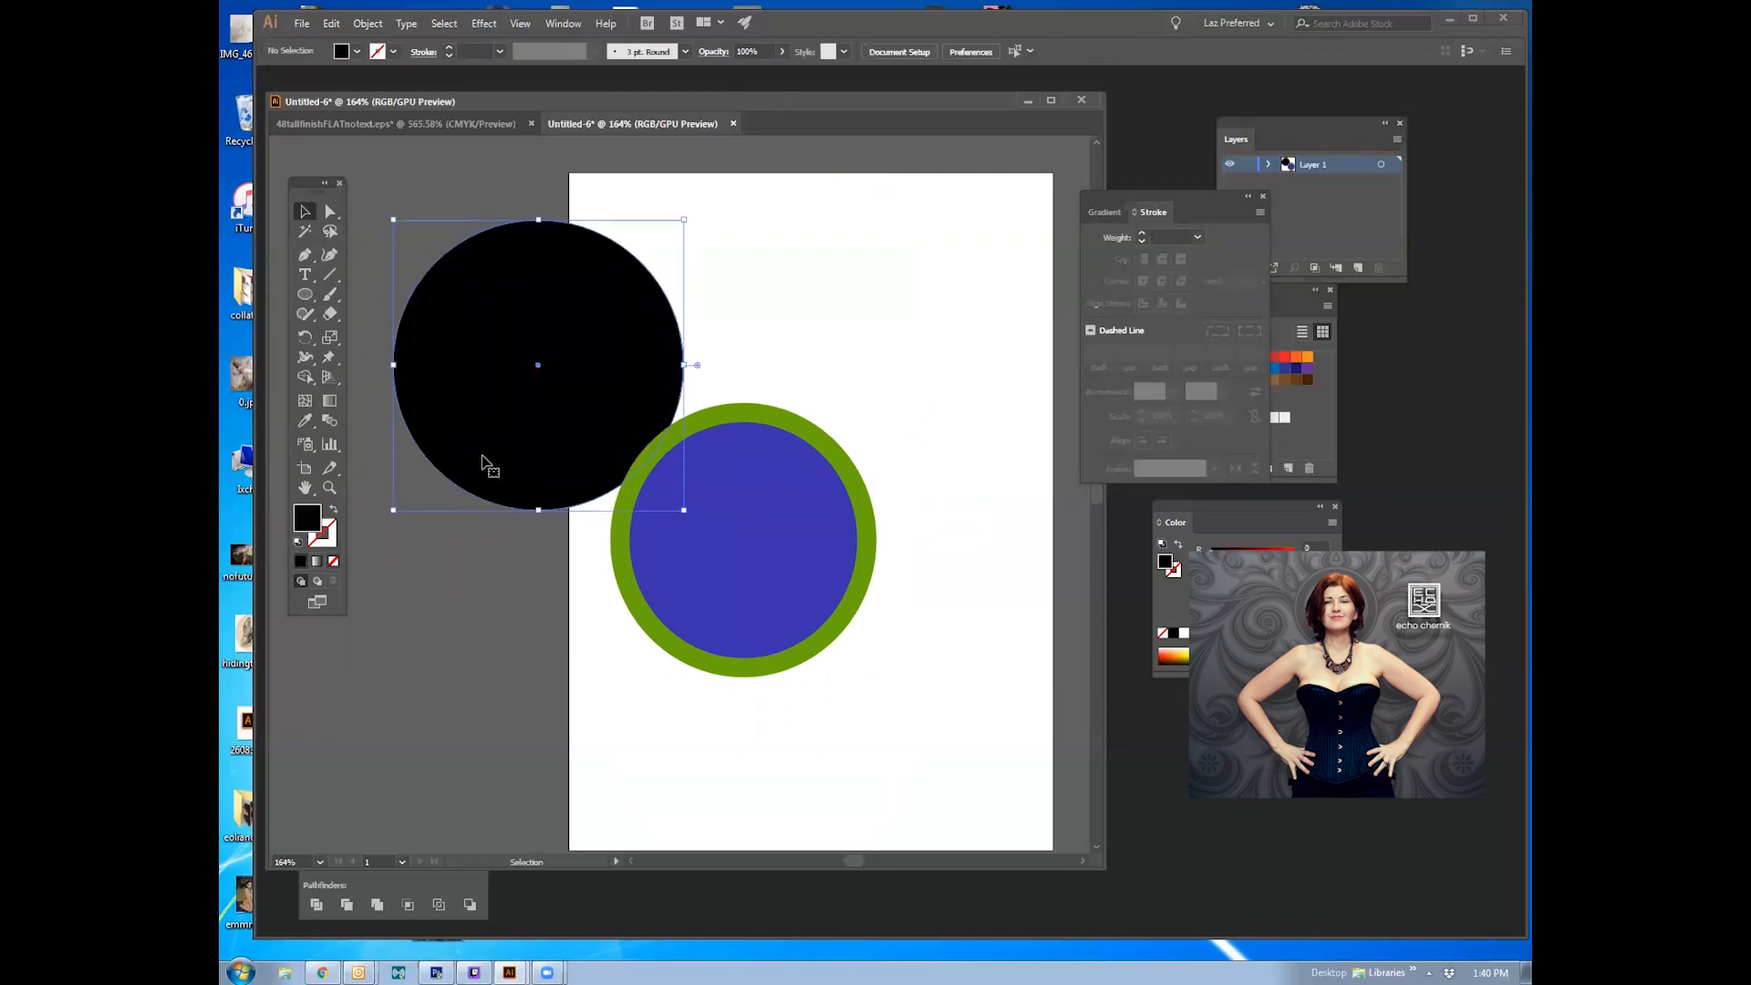
# Step: Move the black circle up and right across the artboard's upper-left corner and deselect it
pyautogui.click(432, 536)
pyautogui.moveTo(545, 407); pyautogui.dragTo(613, 363)
pyautogui.click(436, 540)
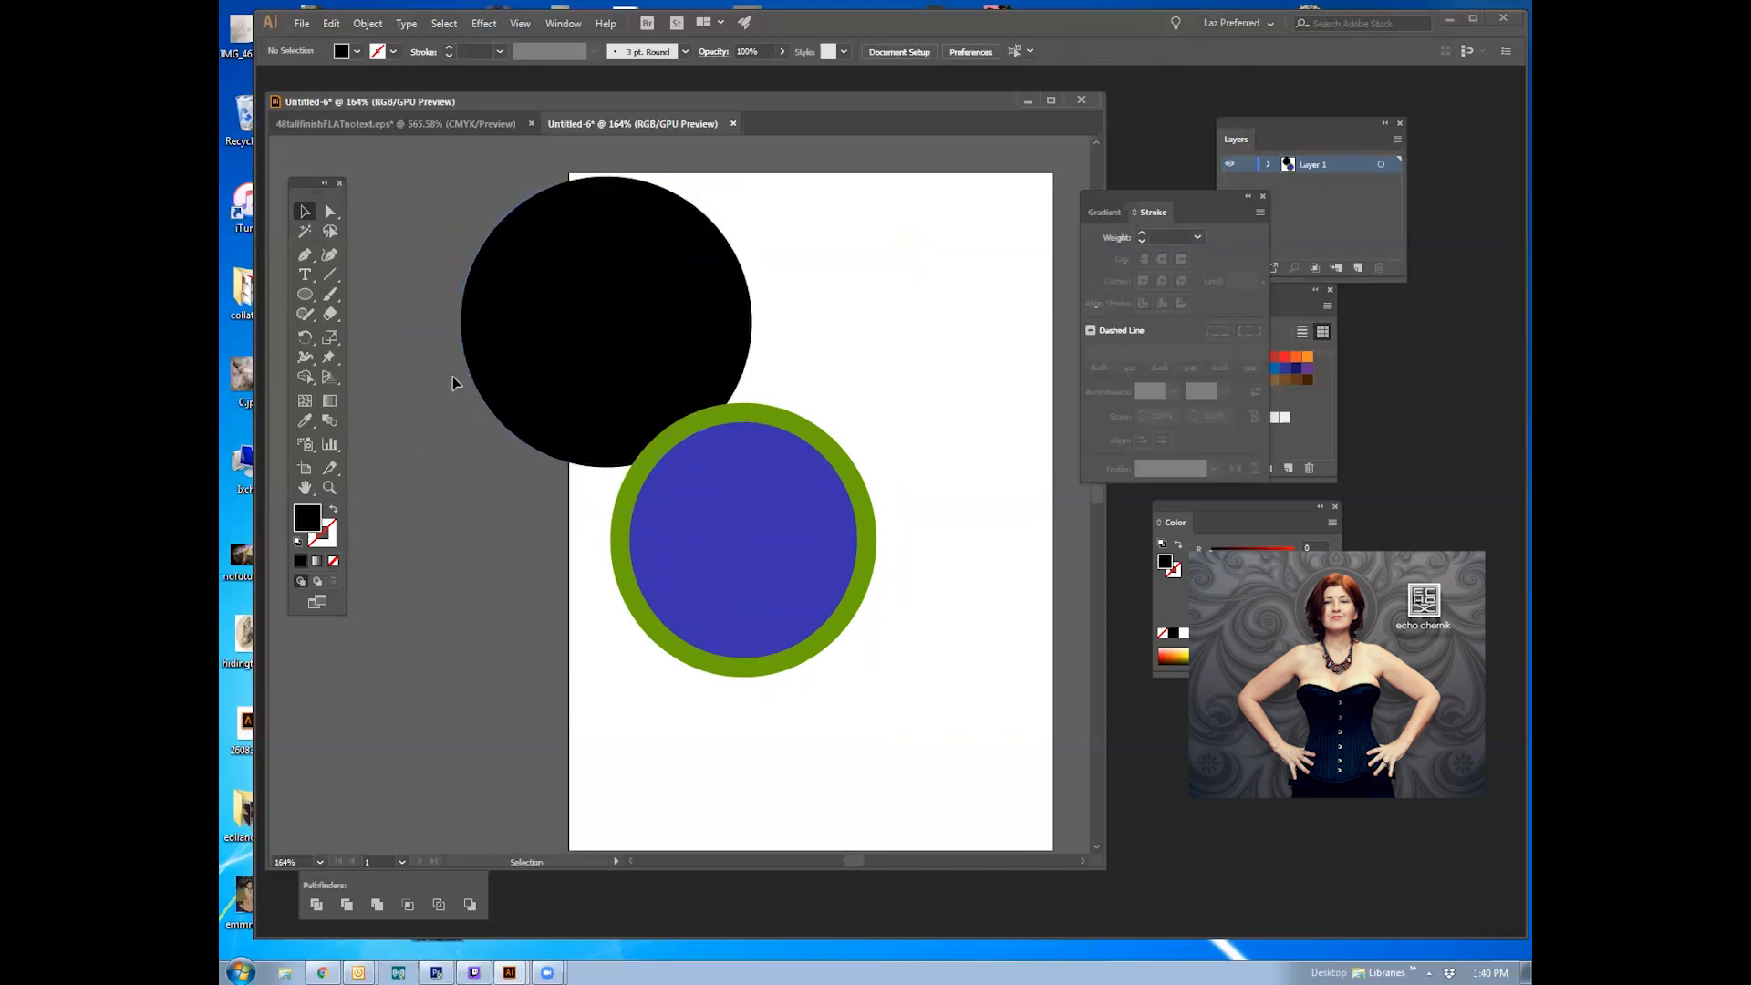
# Step: With nothing selected, swap the fill and stroke colors repeatedly, finishing with black fill and no stroke
pyautogui.click(333, 511)
pyautogui.click(334, 511)
pyautogui.click(333, 512)
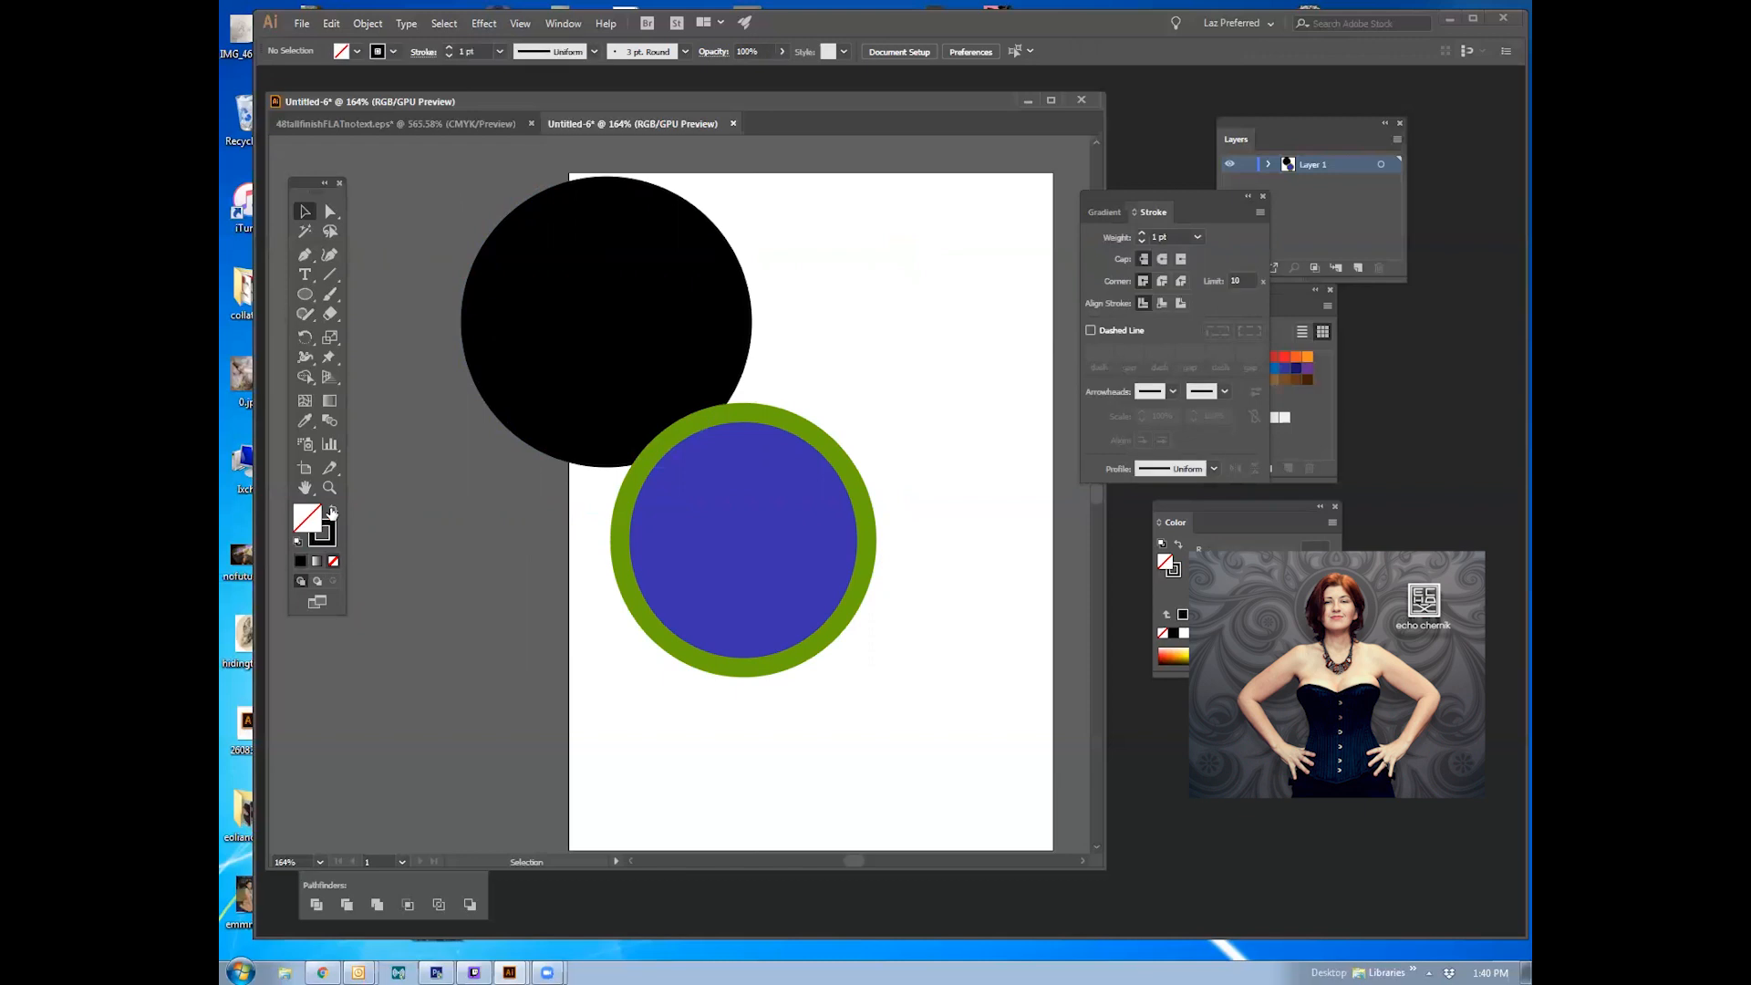
pyautogui.click(333, 511)
pyautogui.click(334, 512)
pyautogui.click(334, 511)
pyautogui.click(334, 511)
pyautogui.click(334, 511)
pyautogui.click(334, 512)
pyautogui.click(334, 511)
pyautogui.click(334, 511)
pyautogui.click(334, 512)
pyautogui.click(334, 512)
pyautogui.click(334, 512)
# Step: Move the black circle onto the upper artboard and the dark blue circle down across the artboard's right edge
pyautogui.click(578, 387)
pyautogui.moveTo(529, 403); pyautogui.dragTo(744, 300)
pyautogui.moveTo(781, 498); pyautogui.dragTo(1065, 590)
pyautogui.click(728, 321)
pyautogui.moveTo(768, 364); pyautogui.dragTo(735, 388)
# Step: View the Transform commands for the black circle, then move it slightly to the right
pyautogui.click(369, 23)
pyautogui.moveTo(394, 42)
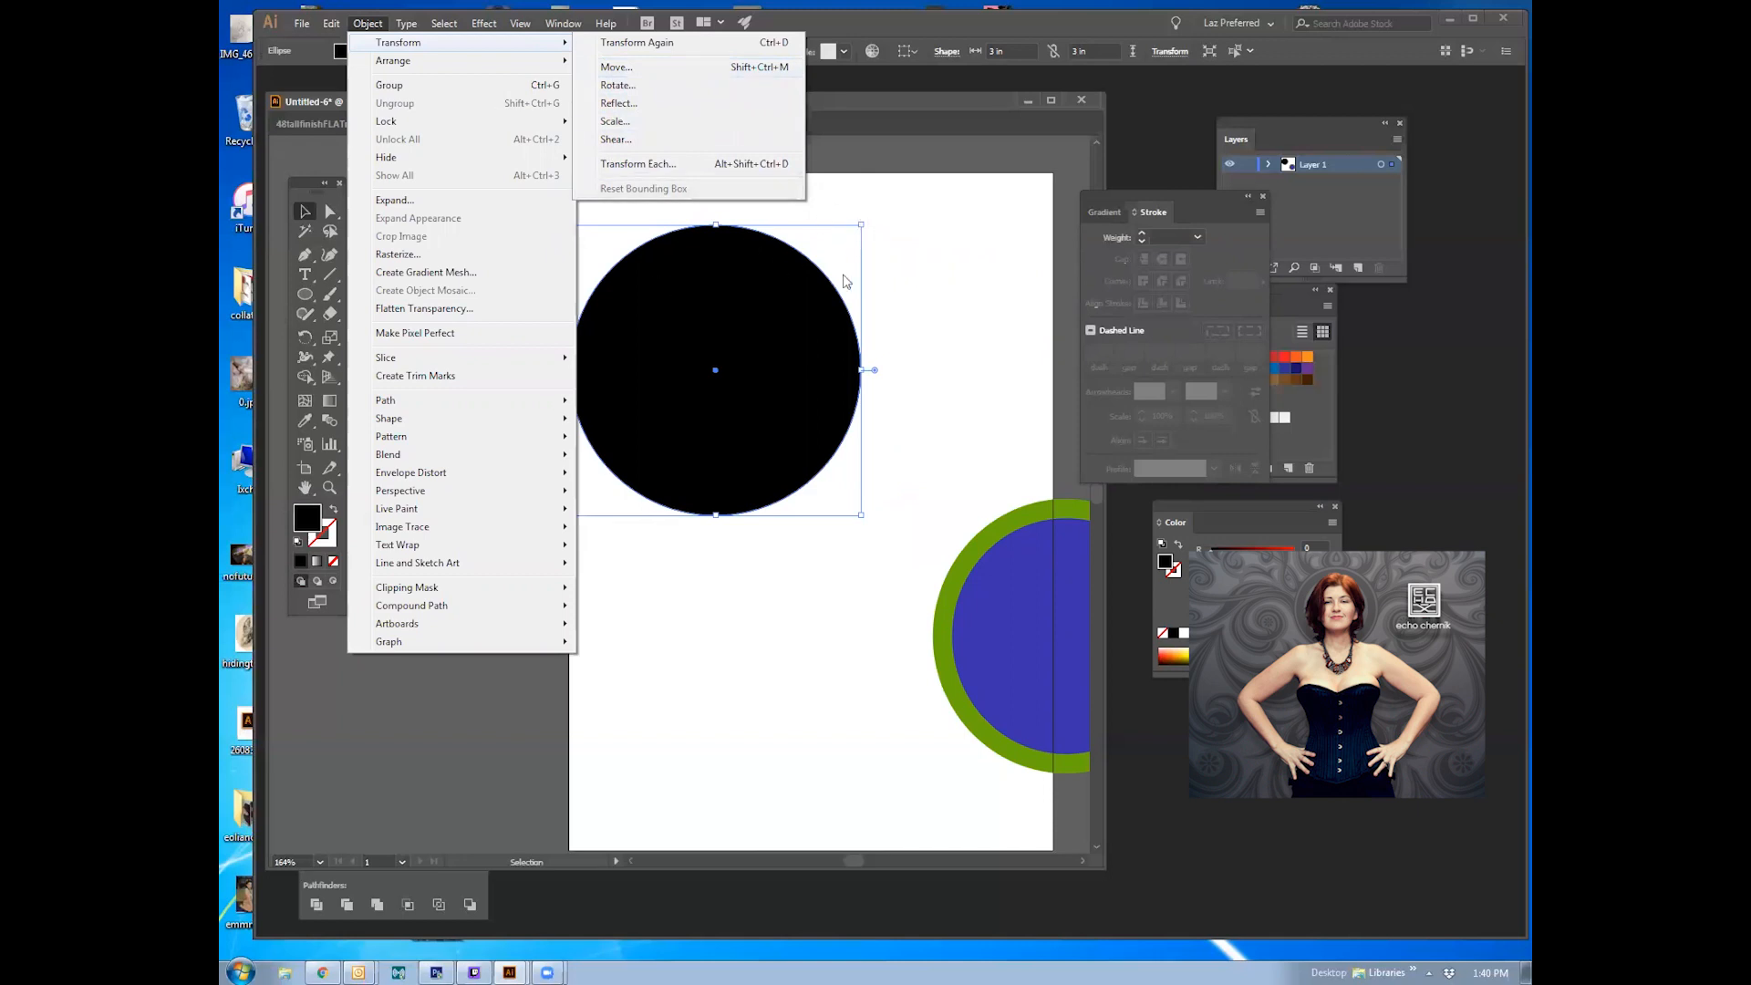
pyautogui.click(911, 242)
pyautogui.click(793, 332)
pyautogui.moveTo(793, 332); pyautogui.dragTo(831, 323)
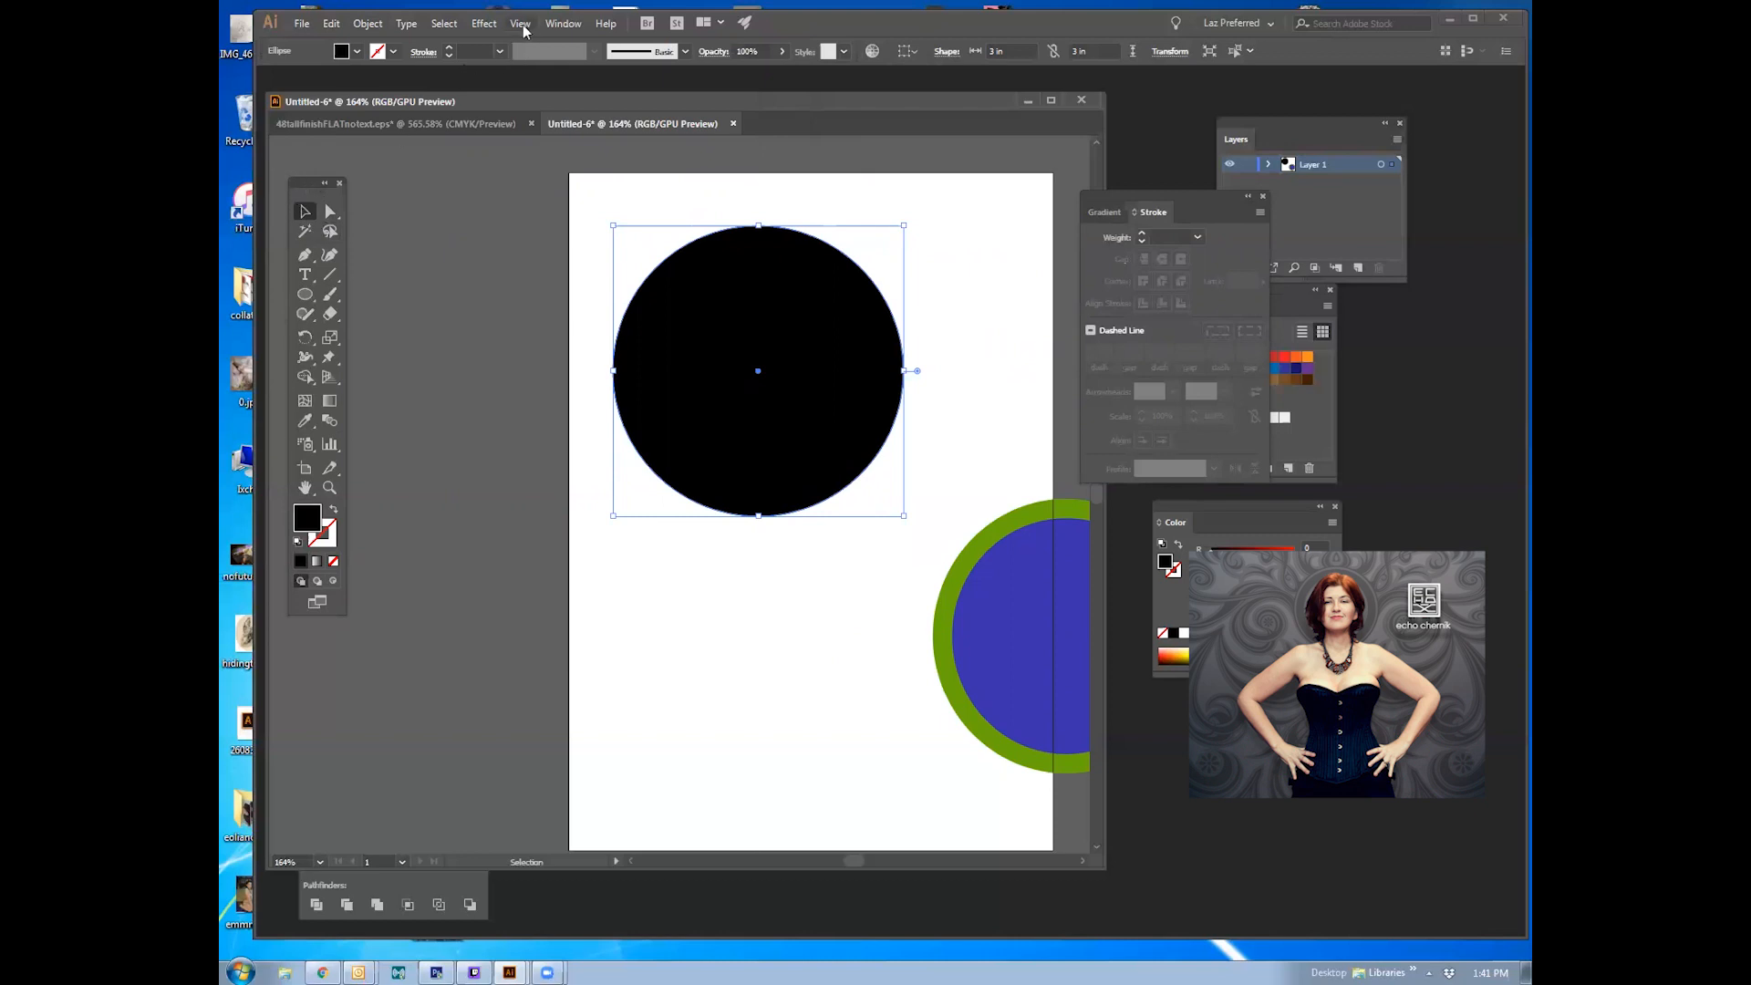
# Step: Look through the list of available panels and the Tools panel options, then deselect the black circle
pyautogui.click(574, 26)
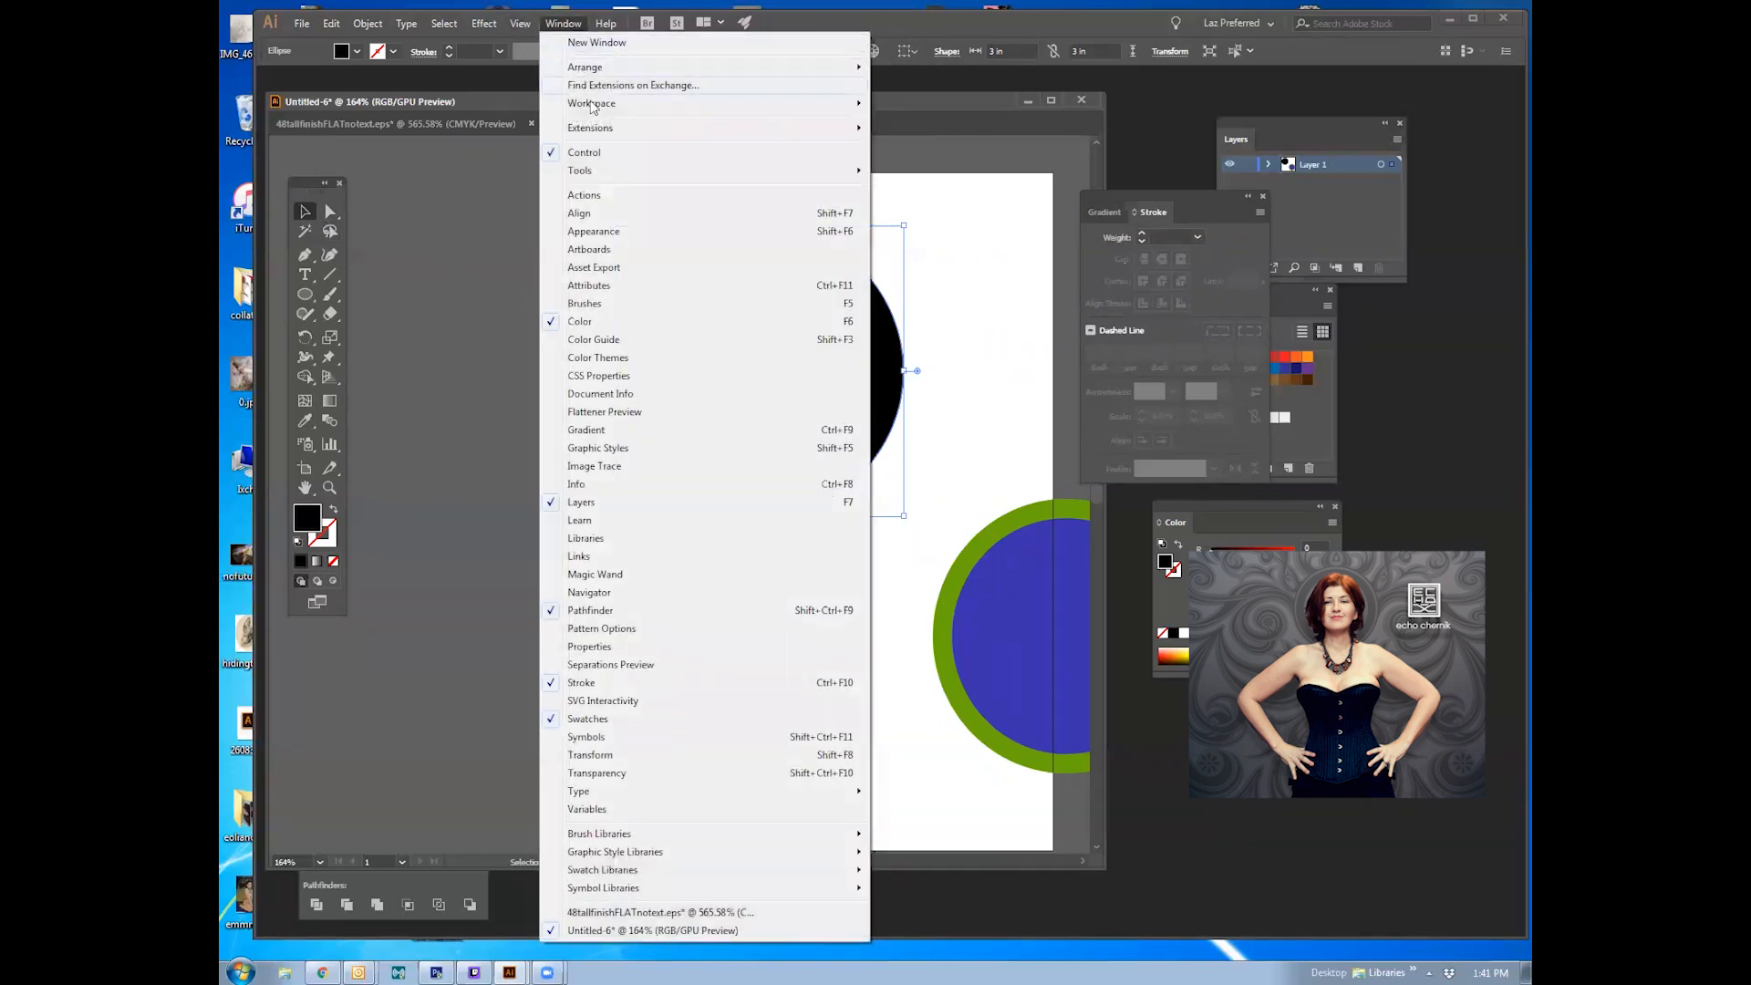
pyautogui.moveTo(601, 172)
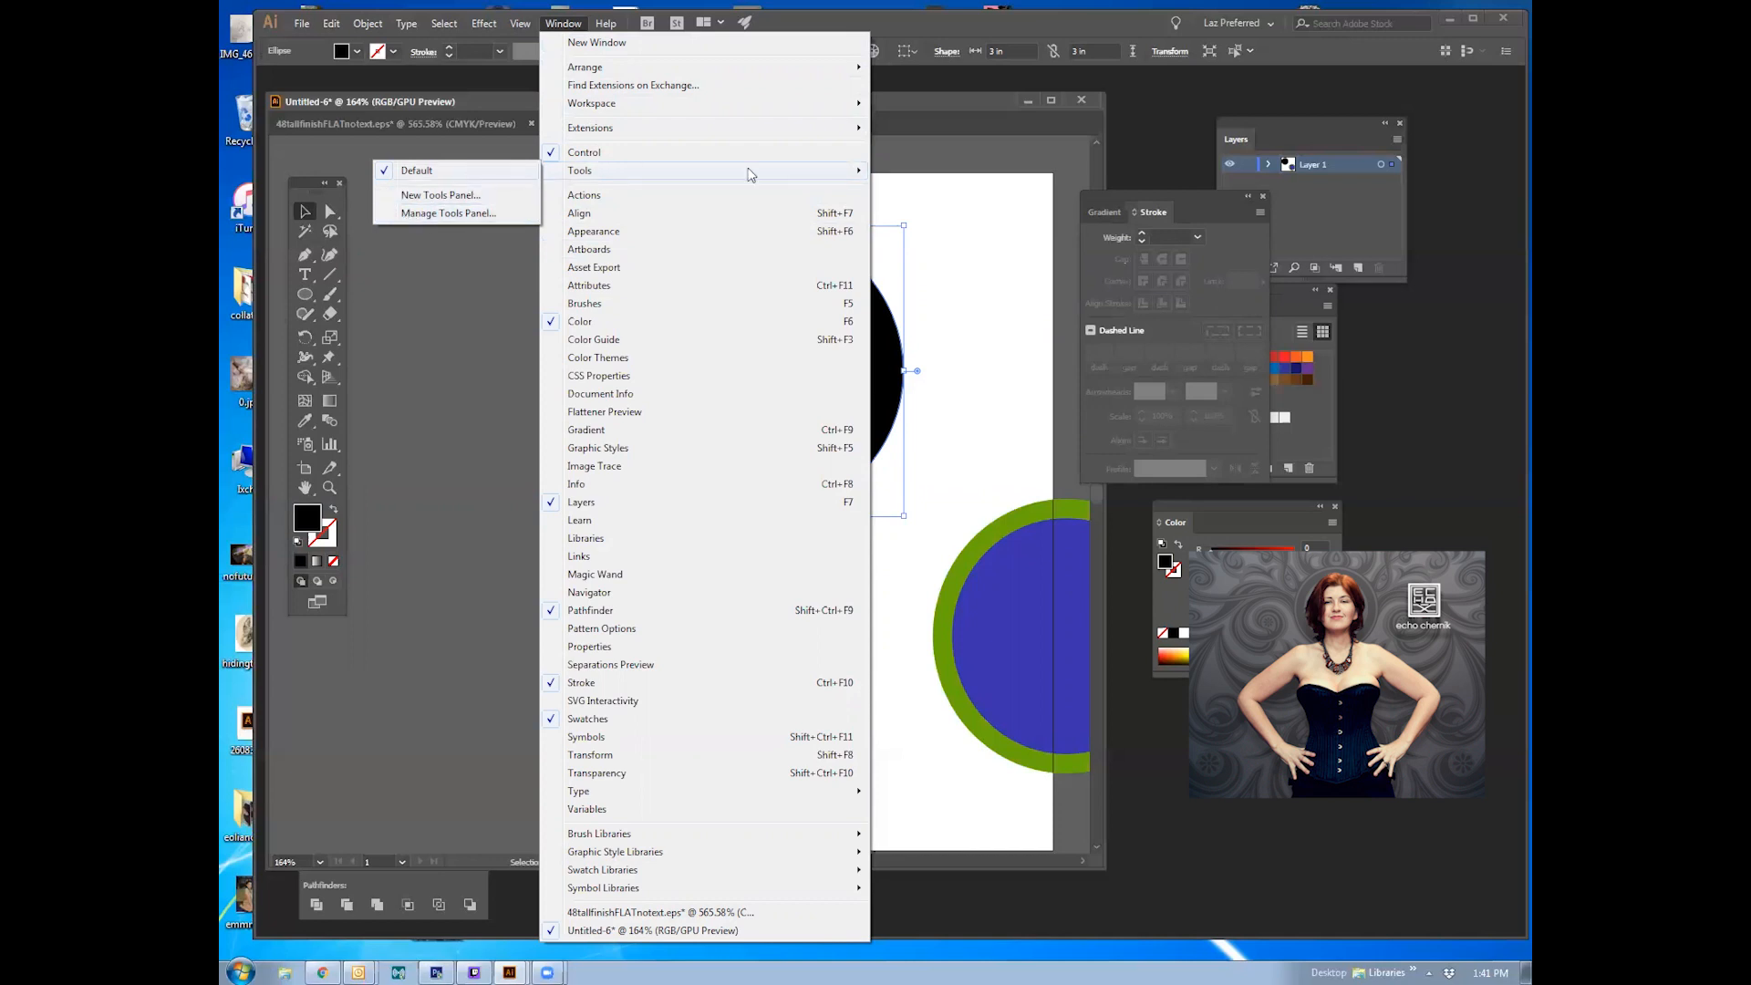
pyautogui.click(914, 166)
pyautogui.click(908, 189)
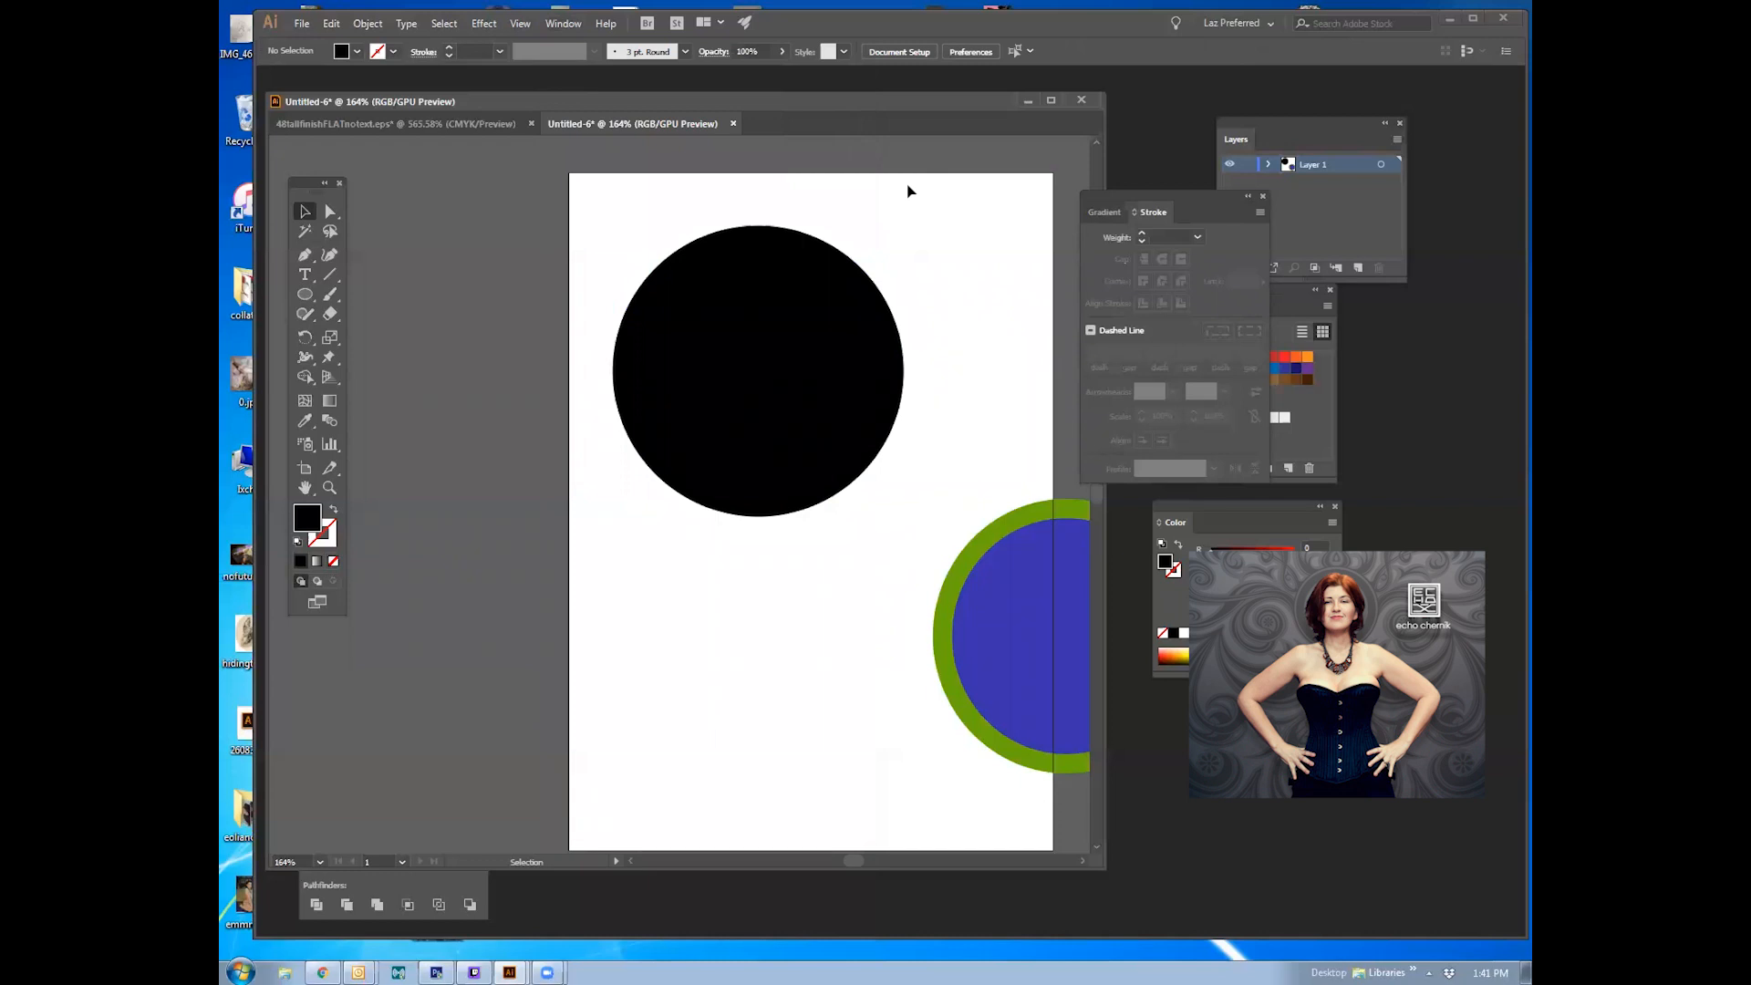
# Step: Move the black circle slightly up and left on the artboard and deselect it
pyautogui.click(822, 312)
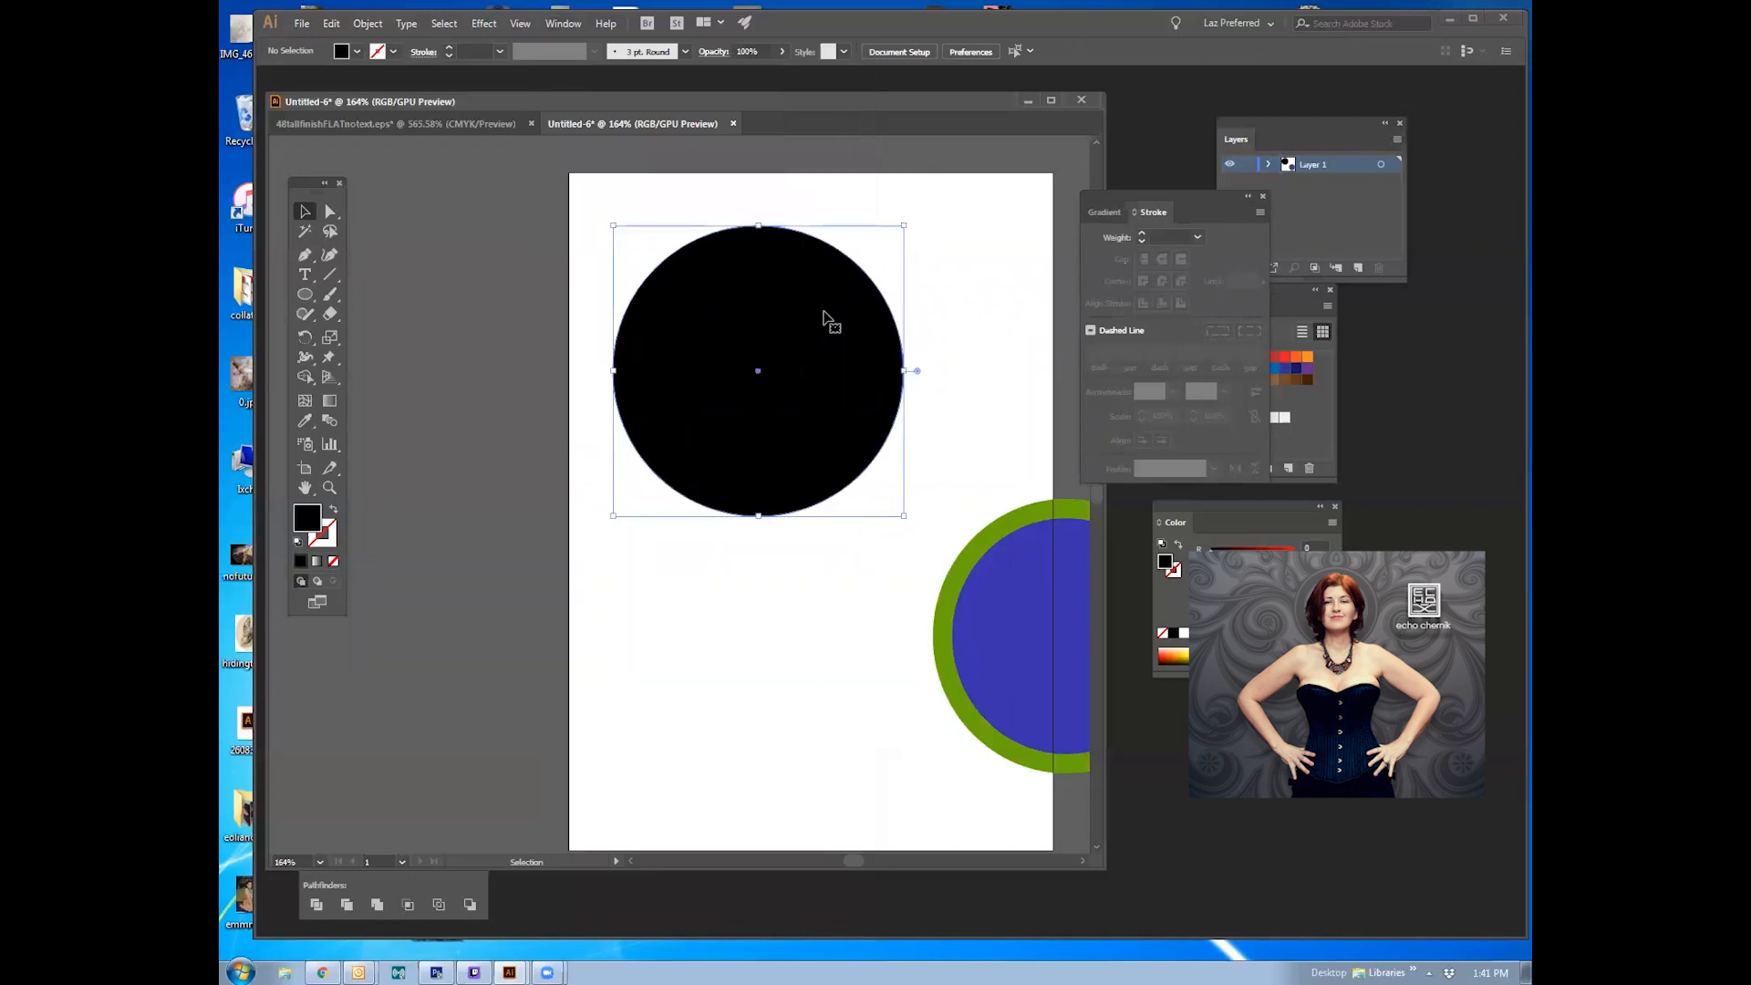
pyautogui.click(982, 294)
pyautogui.moveTo(780, 370); pyautogui.dragTo(737, 367)
pyautogui.click(983, 331)
pyautogui.click(1000, 325)
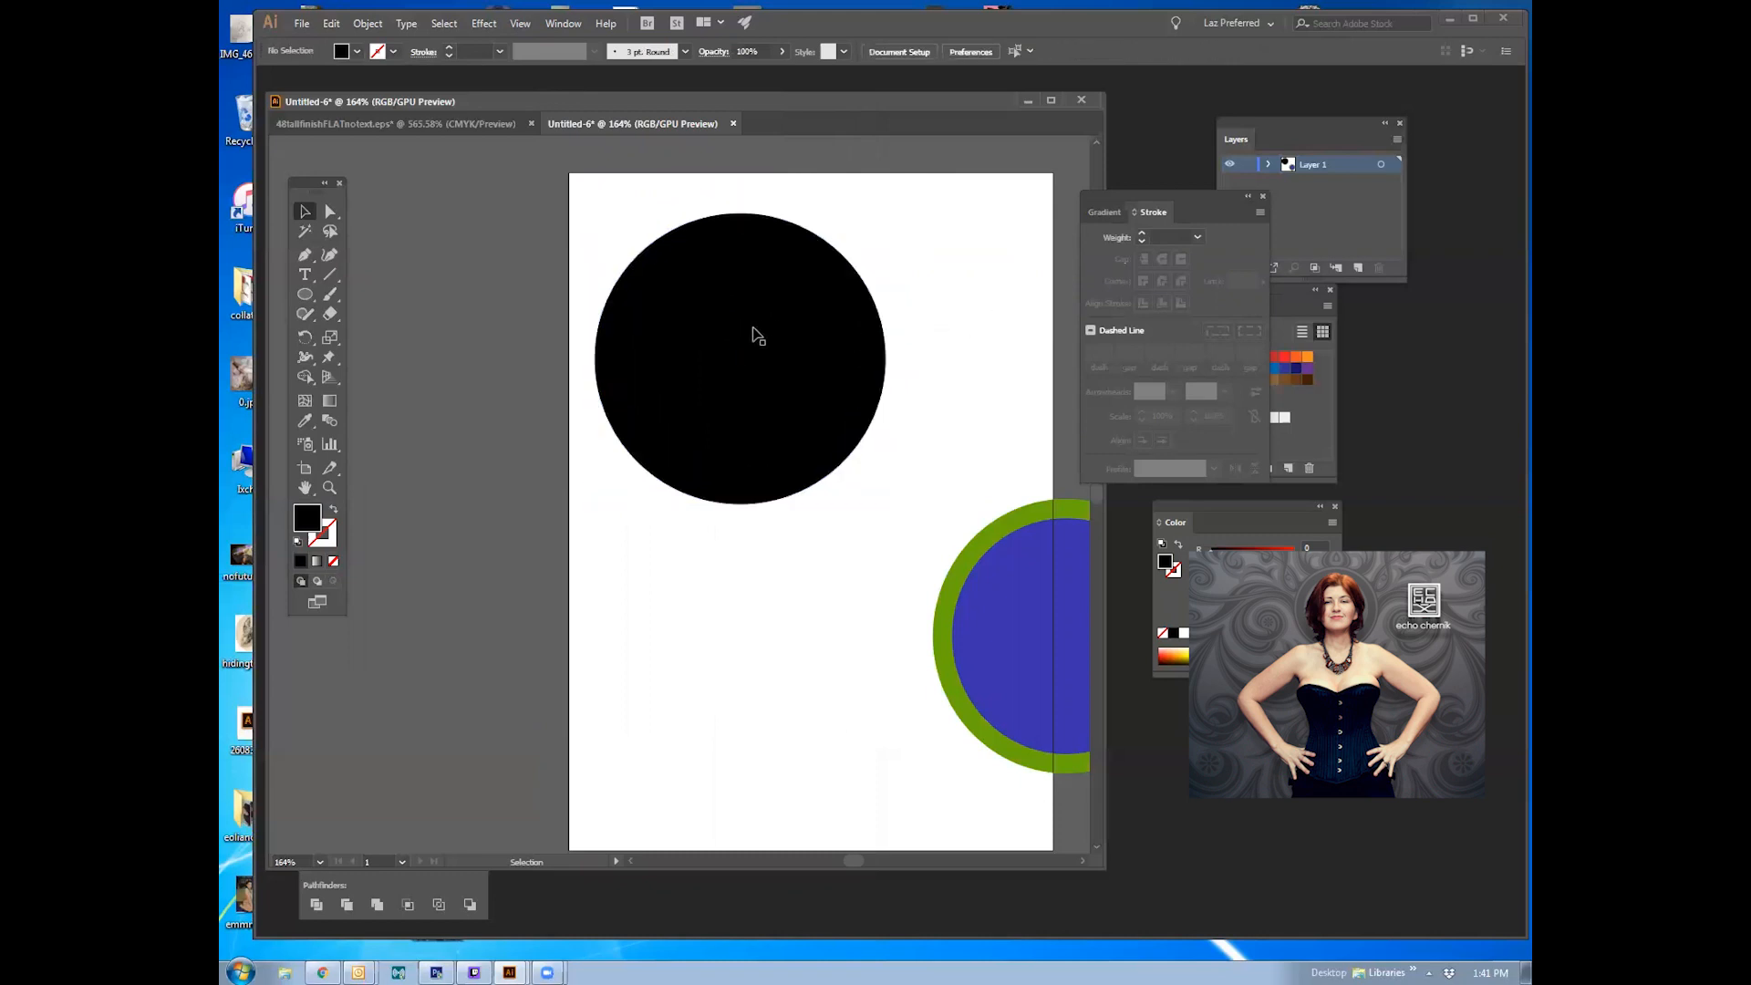
# Step: Move the black circle slightly down and stretch it freely into an ellipse about 3.24 in wide and 3.01 in high
pyautogui.click(693, 280)
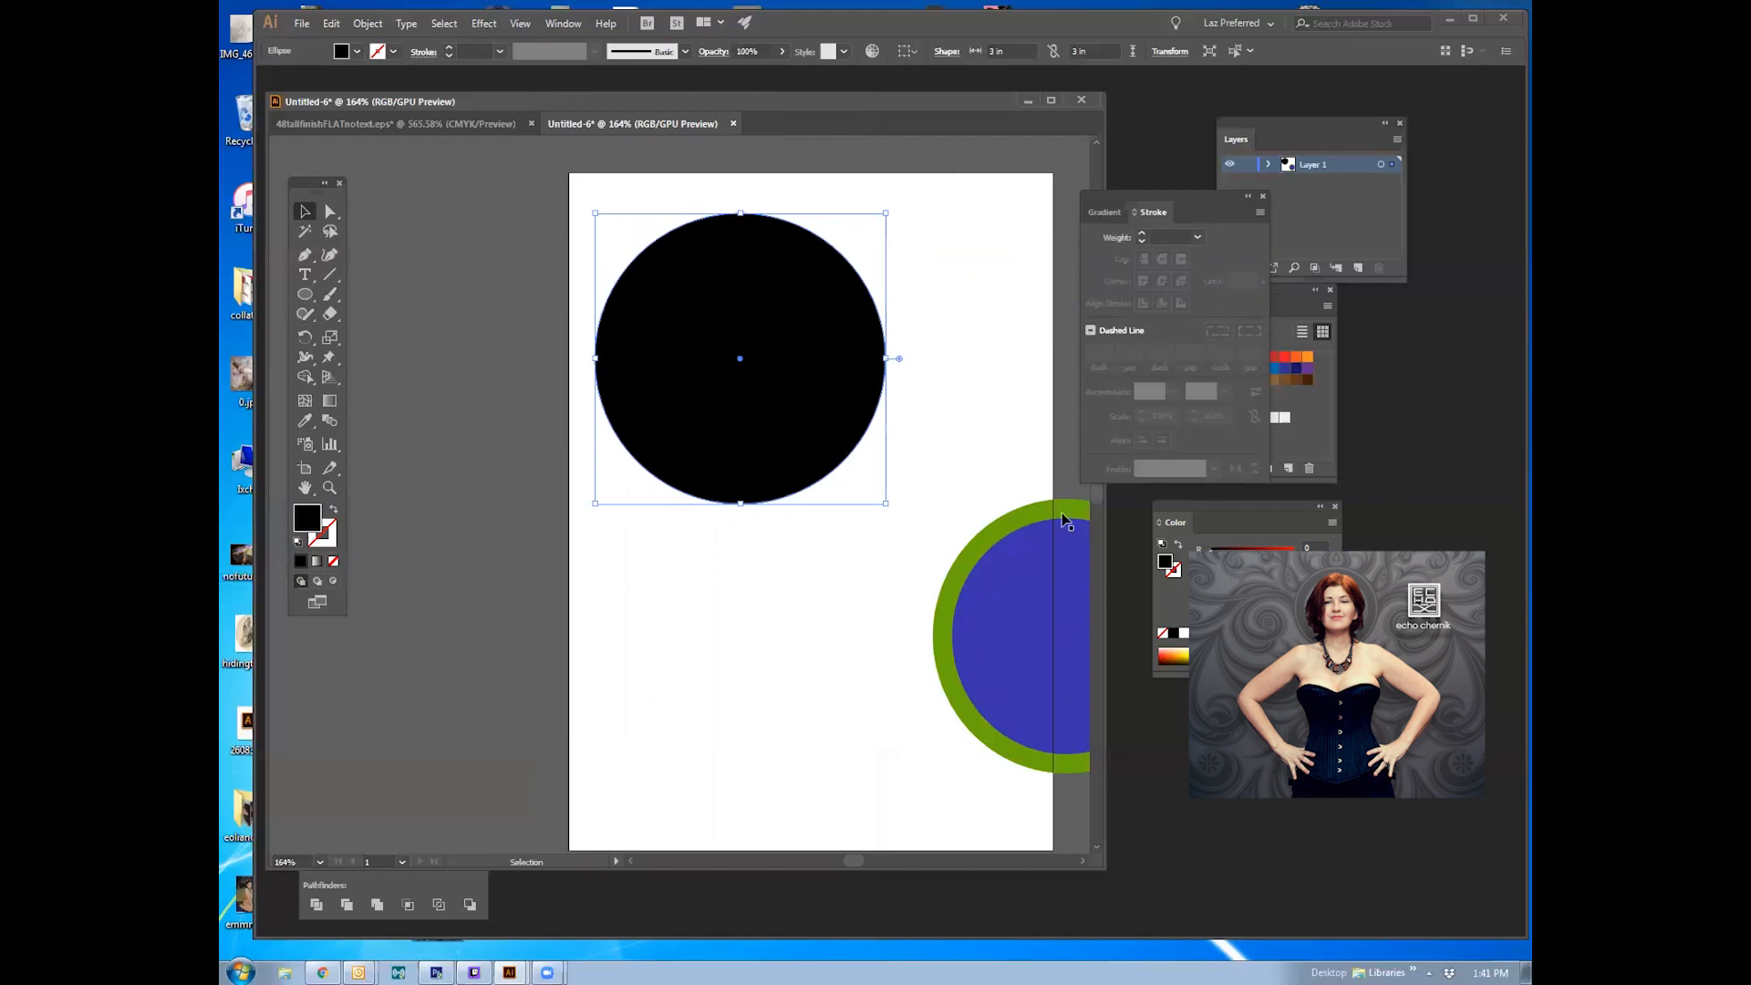
pyautogui.click(952, 618)
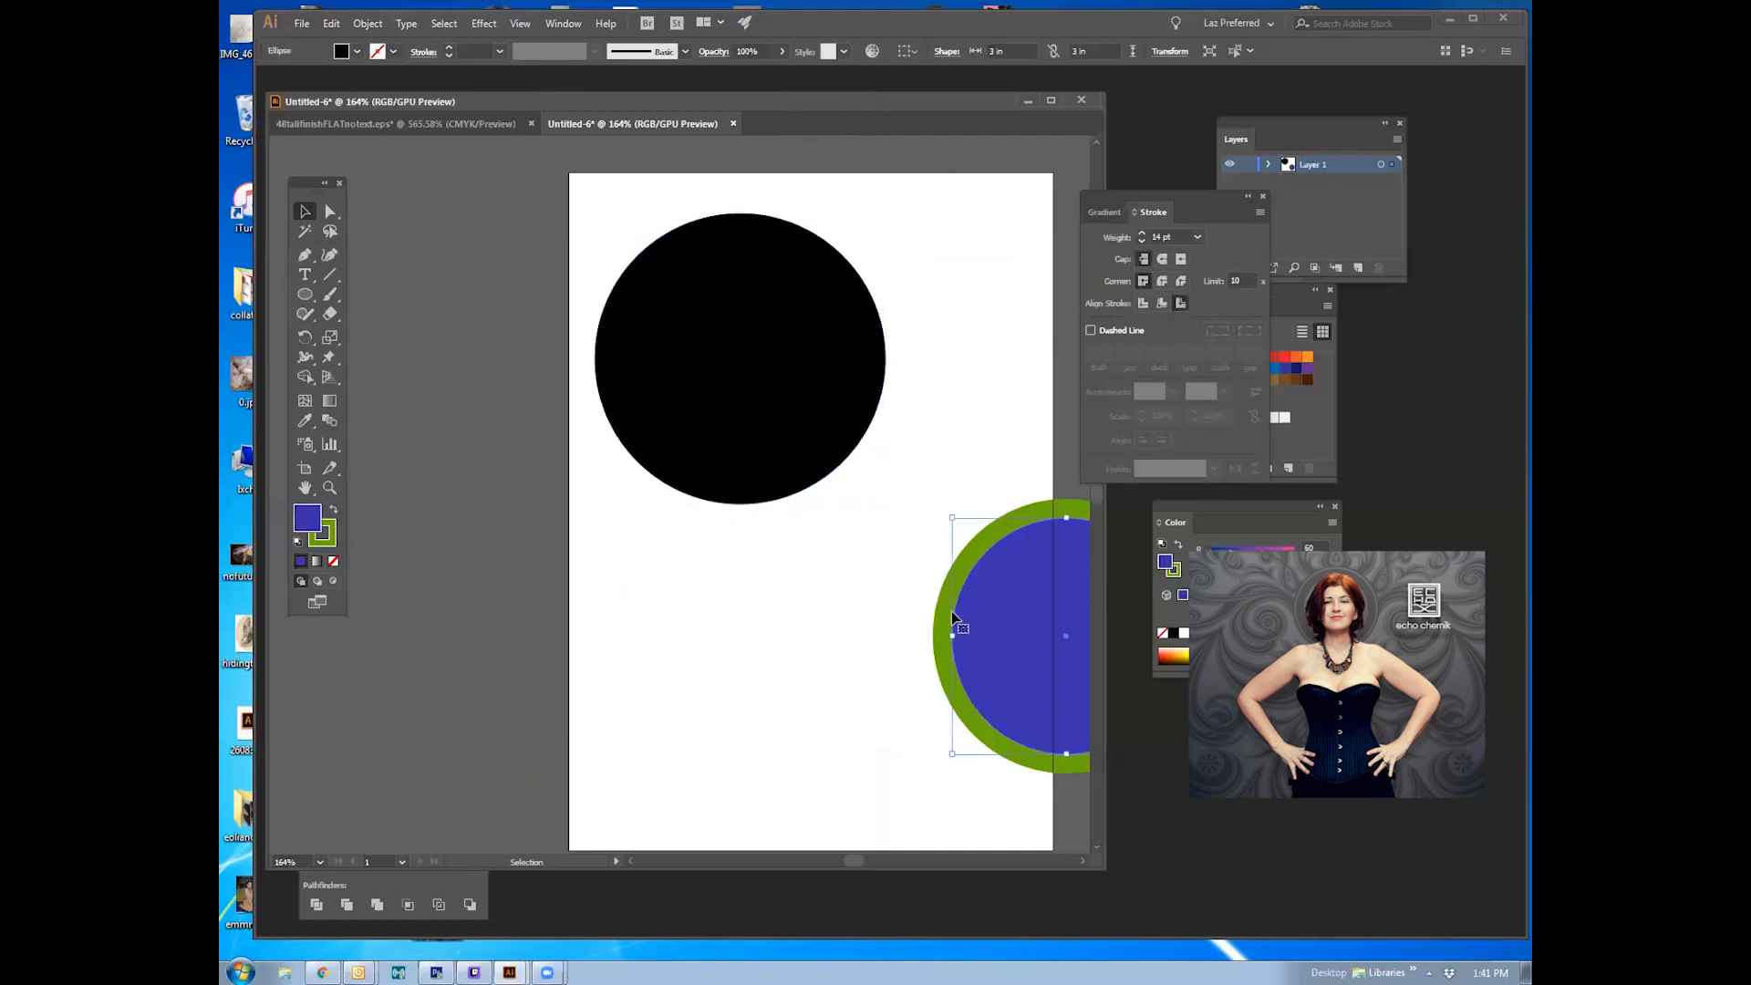
pyautogui.click(633, 383)
pyautogui.moveTo(768, 324); pyautogui.dragTo(774, 336)
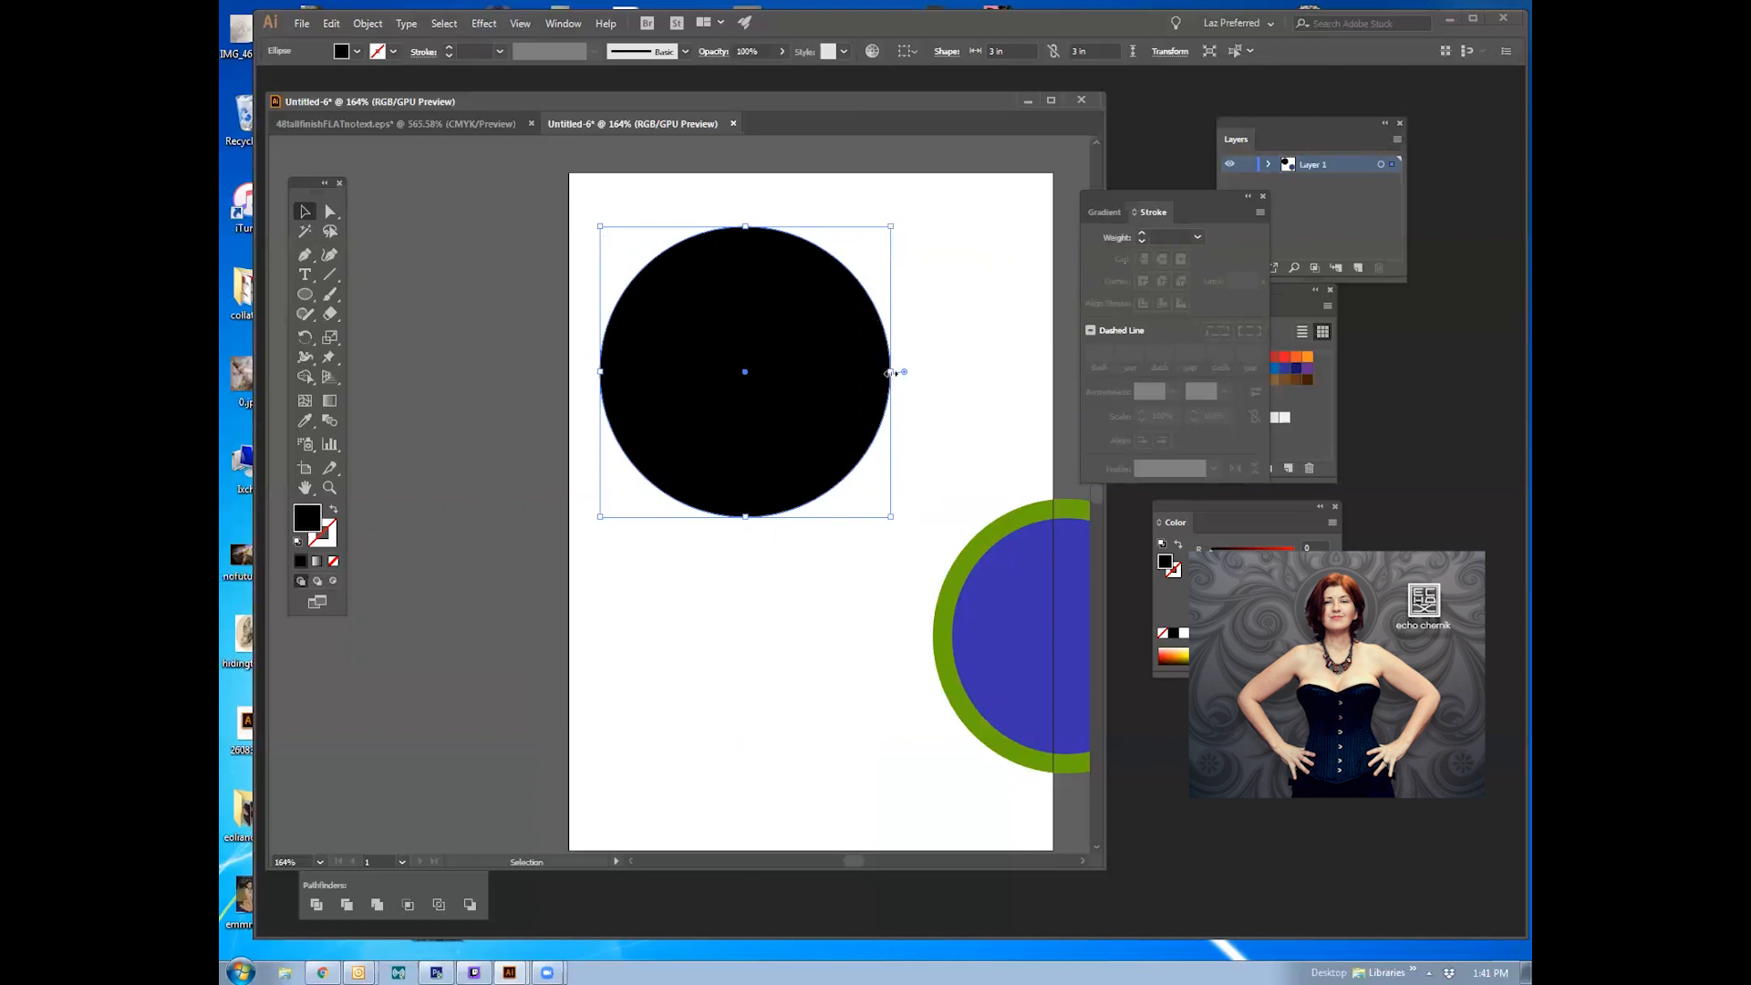
pyautogui.moveTo(885, 233); pyautogui.dragTo(859, 435)
pyautogui.moveTo(899, 263); pyautogui.dragTo(916, 225)
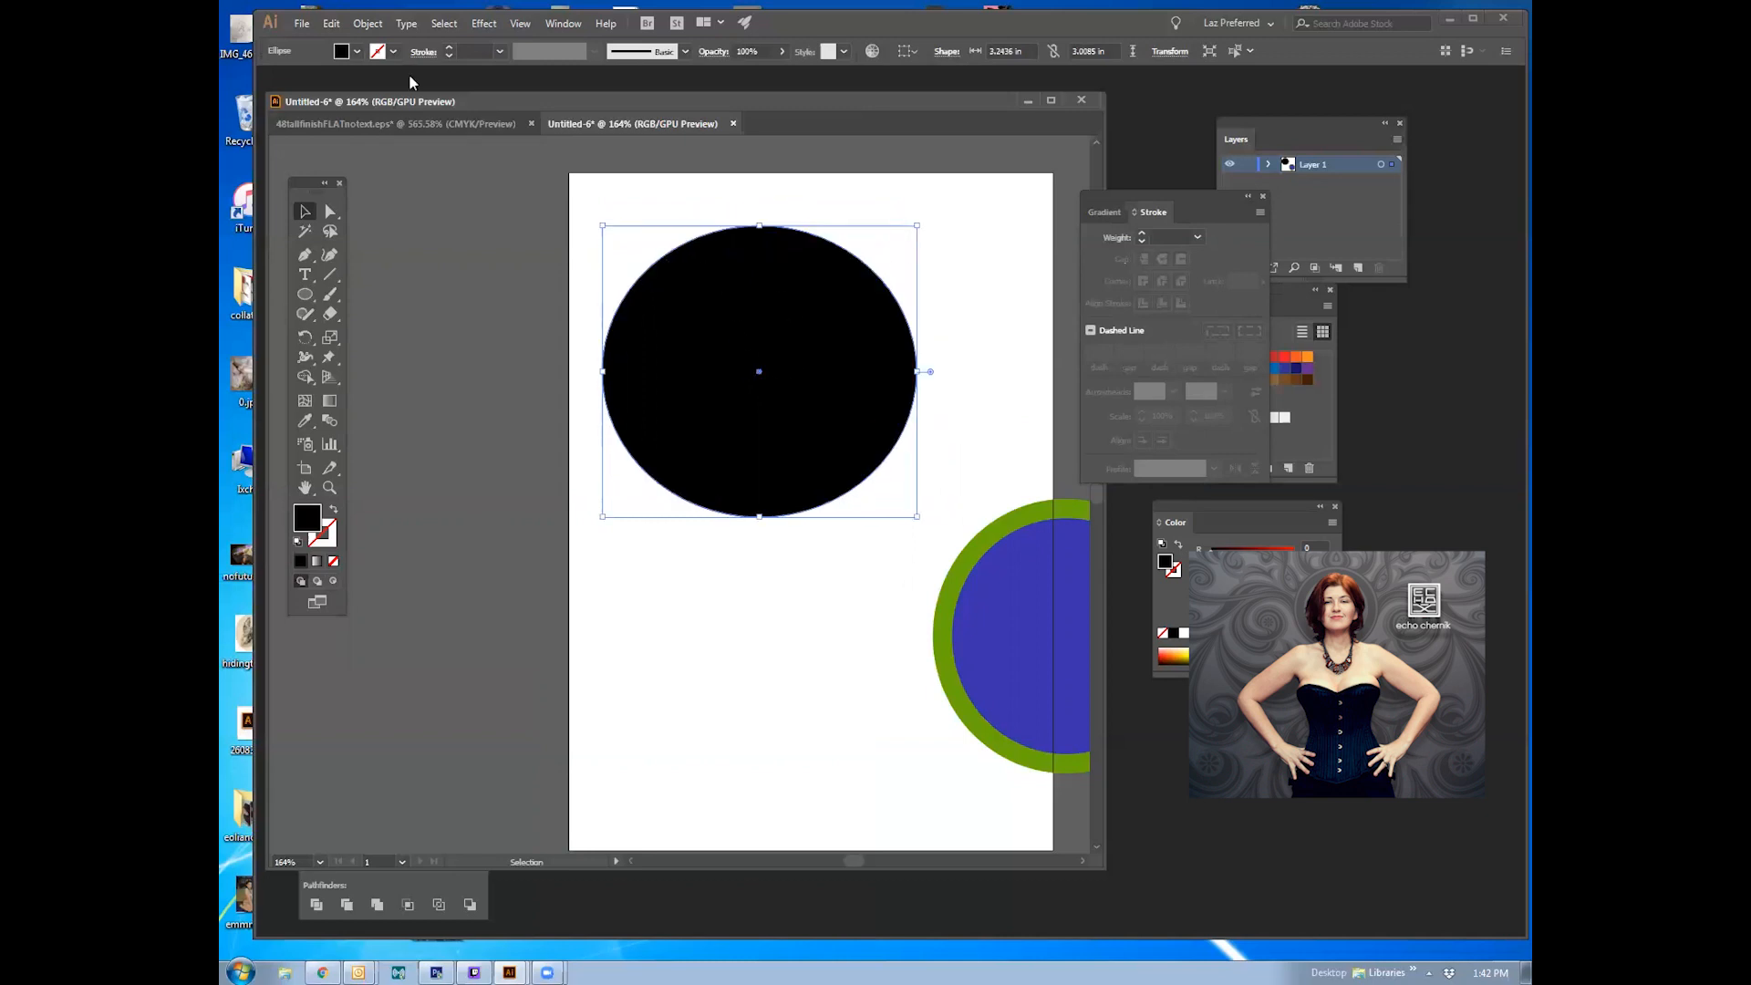
# Step: View the Undo command, then undo the black ellipse's scaling and the last moves of both the black and blue circles
pyautogui.click(331, 25)
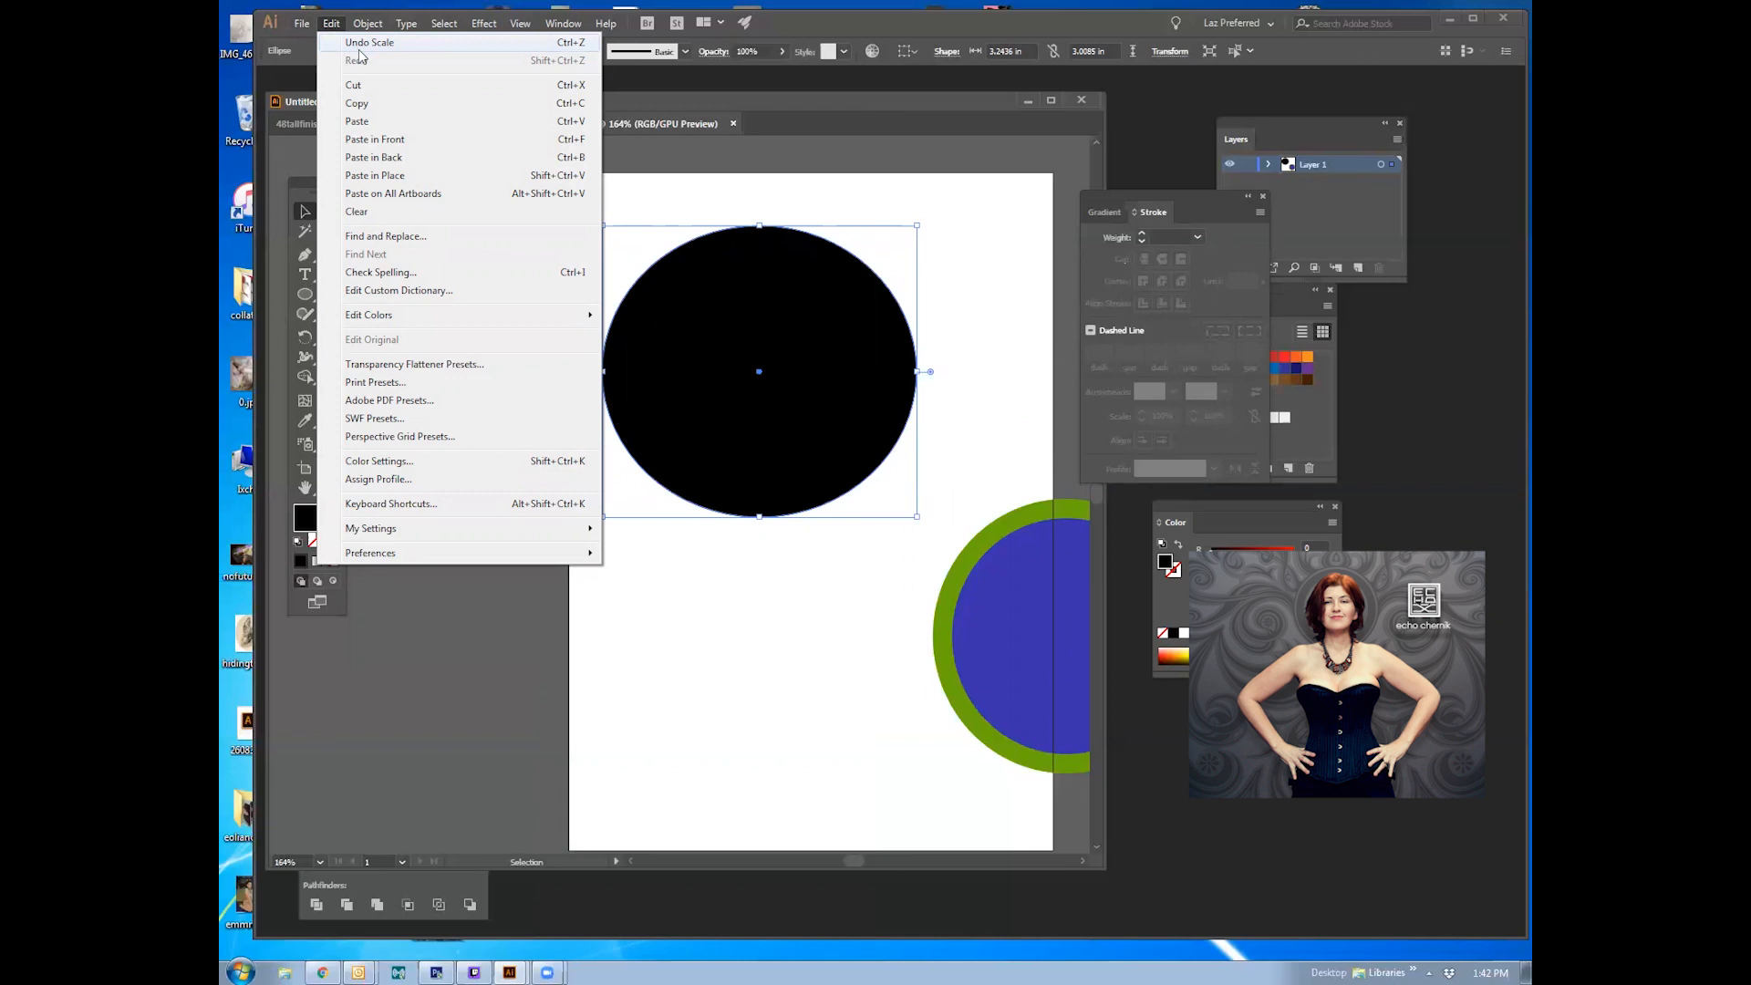
pyautogui.click(737, 190)
pyautogui.click(771, 299)
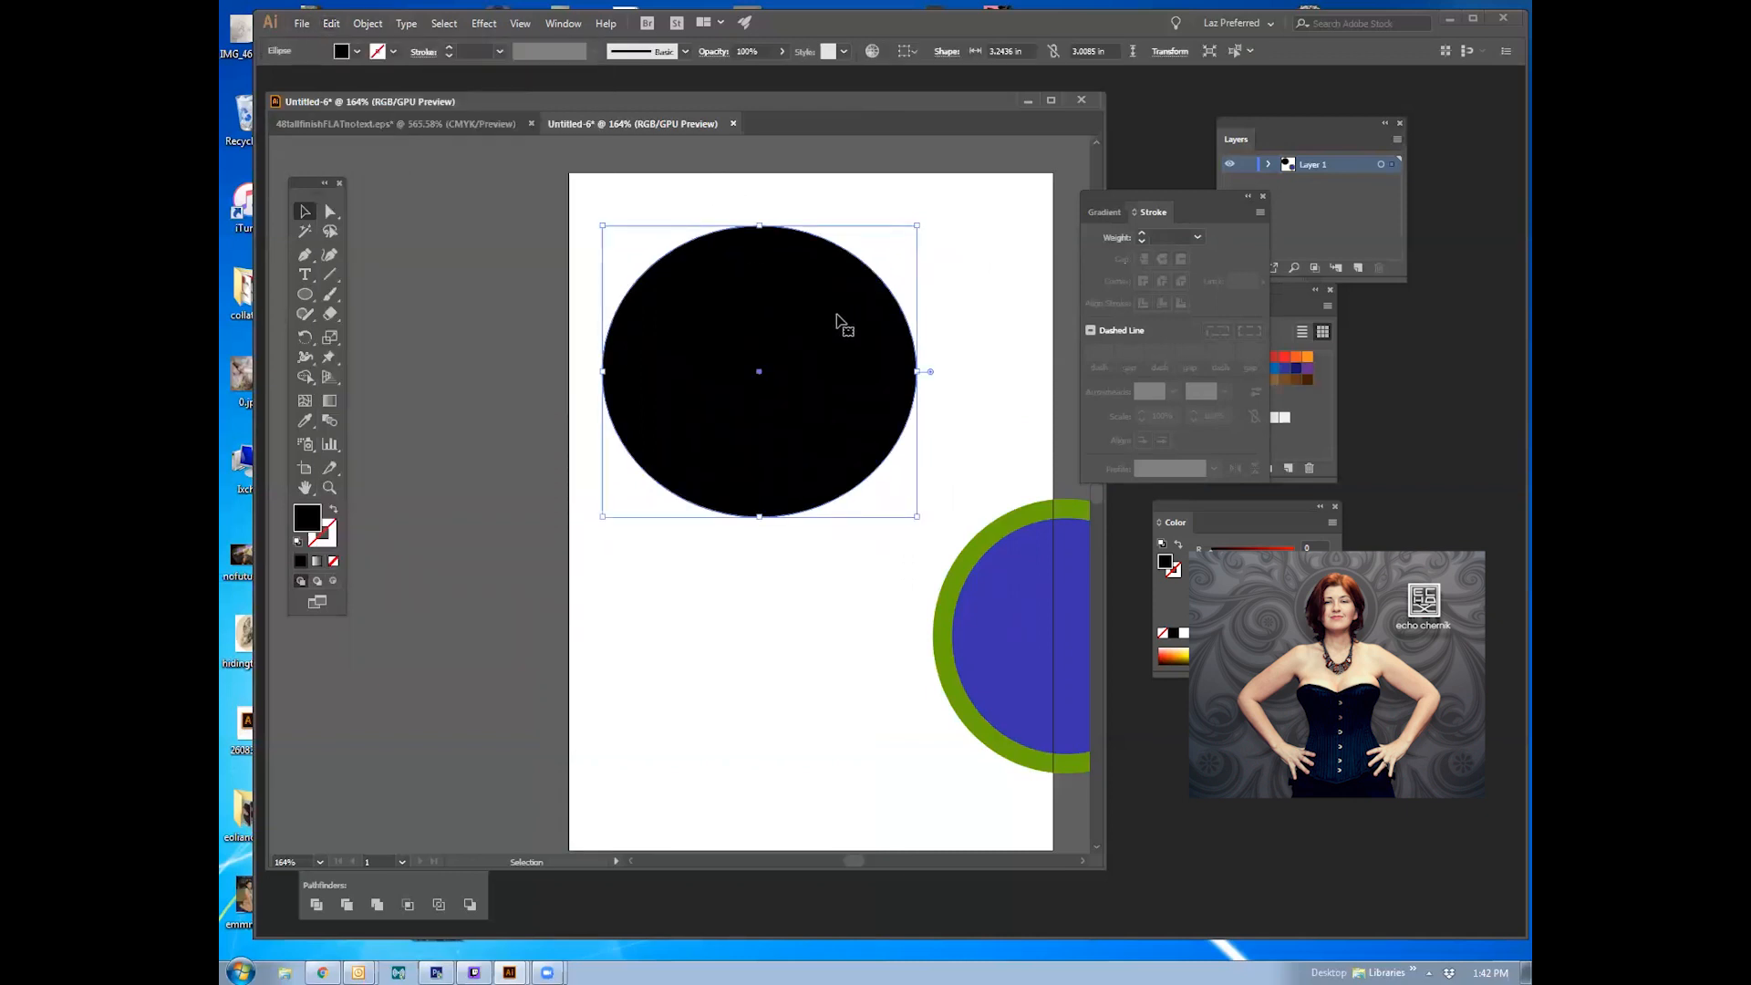
pyautogui.click(708, 359)
pyautogui.click(709, 359)
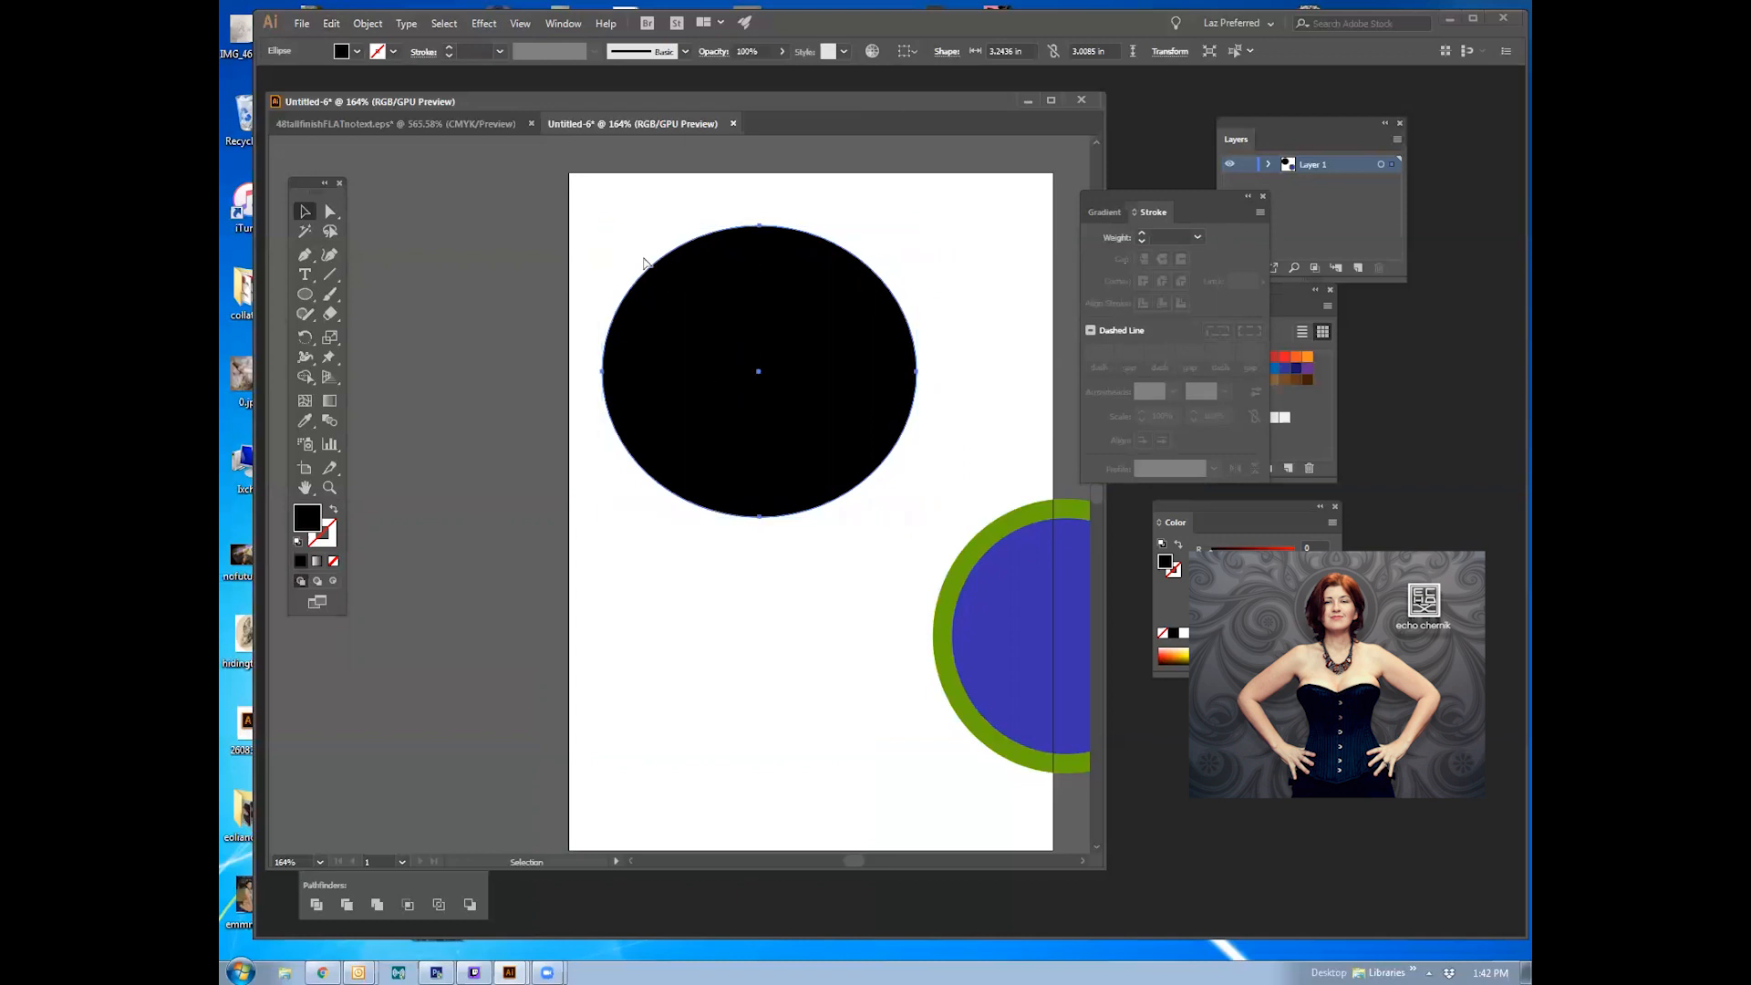
pyautogui.click(370, 24)
pyautogui.moveTo(341, 29)
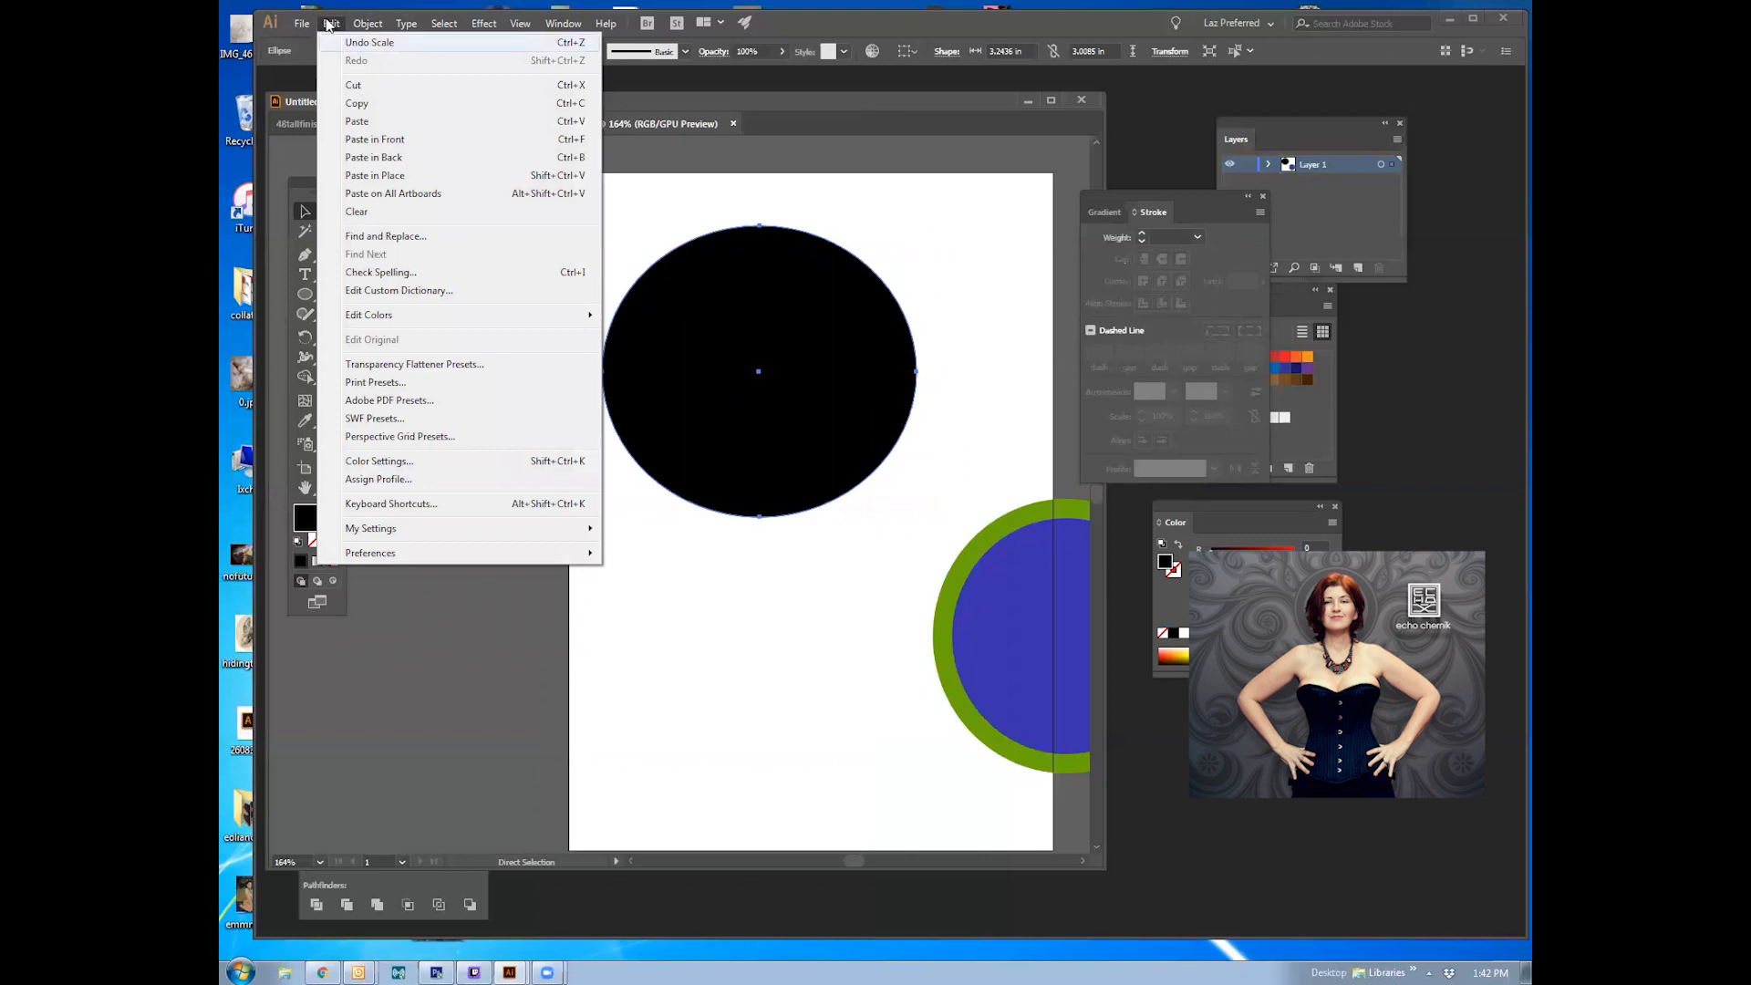
pyautogui.click(874, 296)
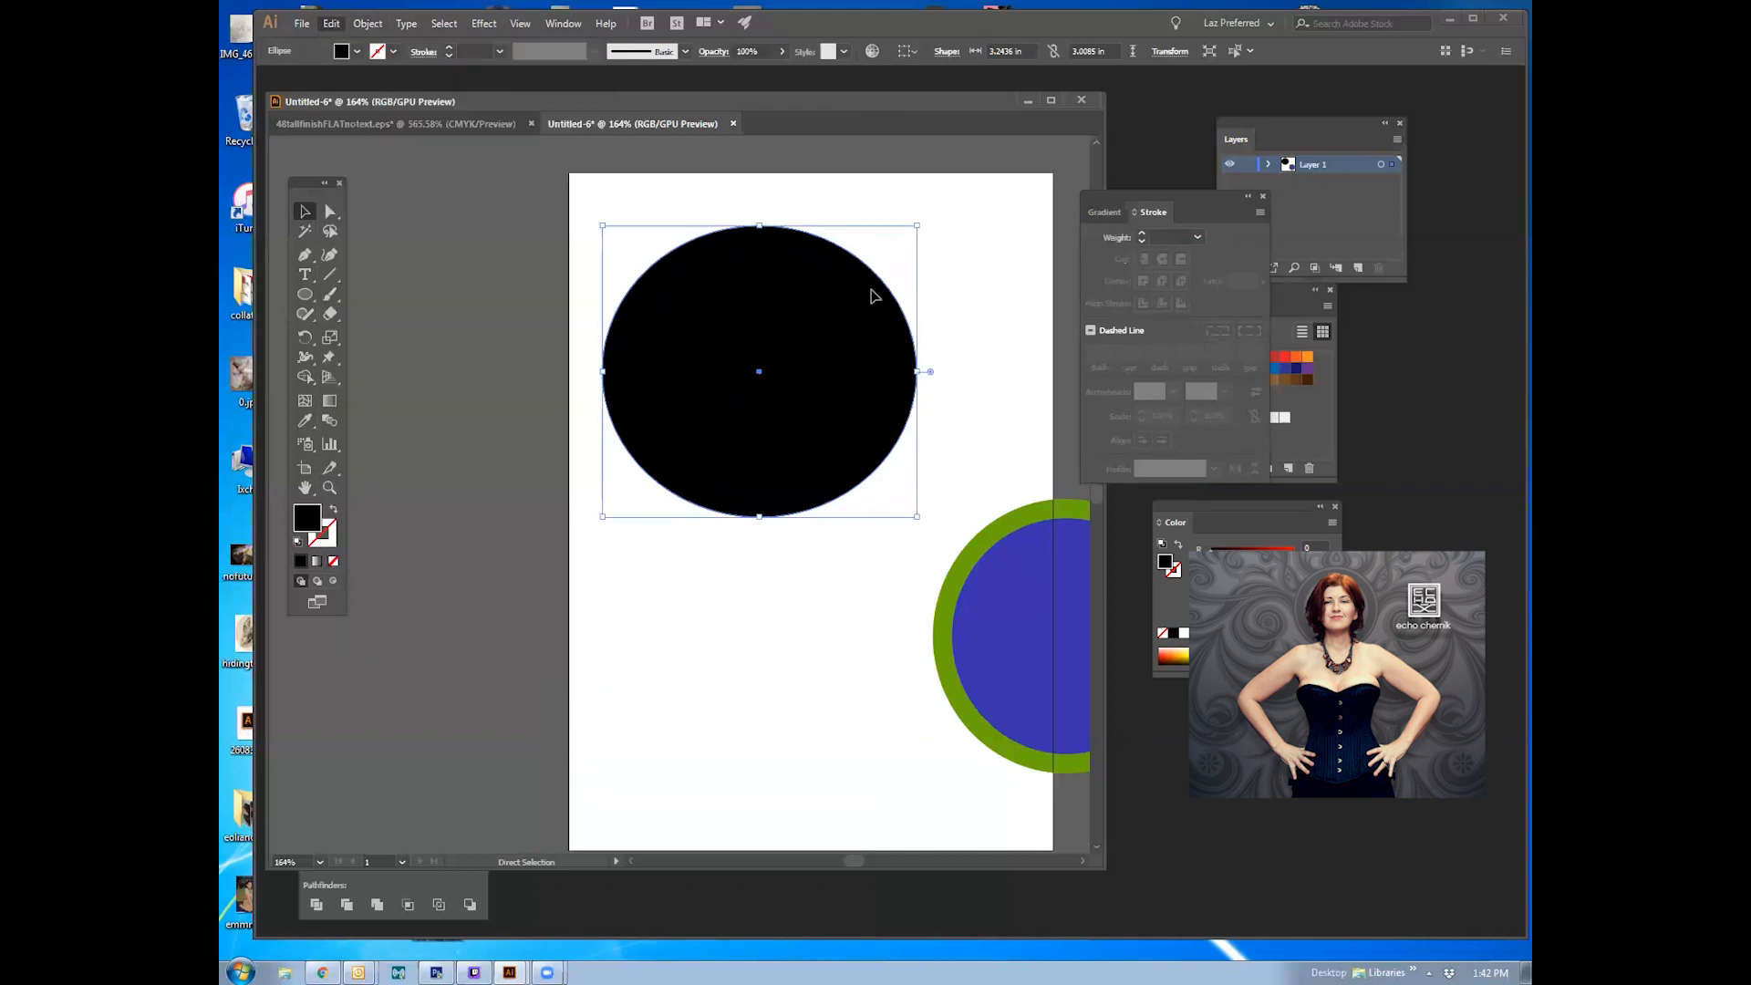
pyautogui.hotkey('ctrl', 'z')
pyautogui.hotkey('ctrl', 'z')
pyautogui.hotkey('ctrl', 'z')
pyautogui.hotkey('ctrl', 'z')
pyautogui.hotkey('ctrl', 'z')
pyautogui.hotkey('ctrl', 'z')
pyautogui.hotkey('ctrl', 'z')
pyautogui.hotkey('ctrl', 'z')
pyautogui.hotkey('ctrl', 'z')
pyautogui.hotkey('ctrl', 'z')
pyautogui.hotkey('ctrl', 'z')
pyautogui.hotkey('ctrl', 'z')
pyautogui.hotkey('ctrl', 'z')
pyautogui.hotkey('ctrl', 'z')
pyautogui.hotkey('ctrl', 'z')
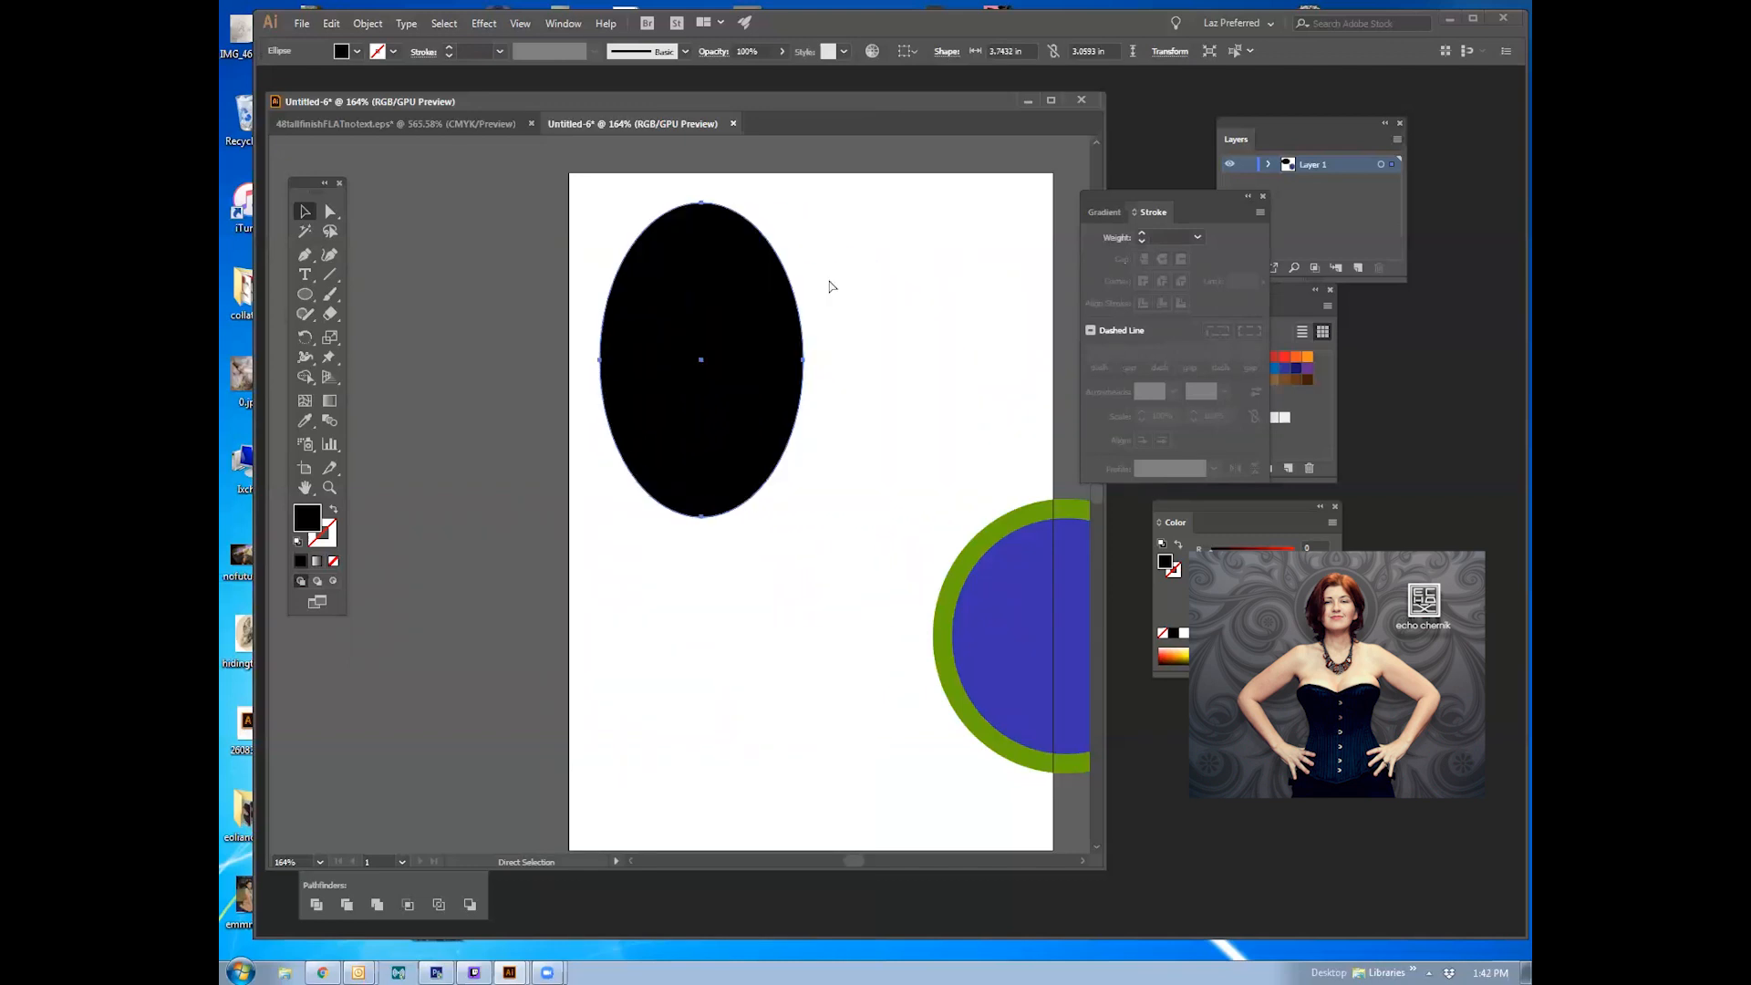
pyautogui.hotkey('ctrl', 'z')
pyautogui.hotkey('ctrl', 'z')
pyautogui.hotkey('ctrl', 'z')
pyautogui.hotkey('ctrl', 'z')
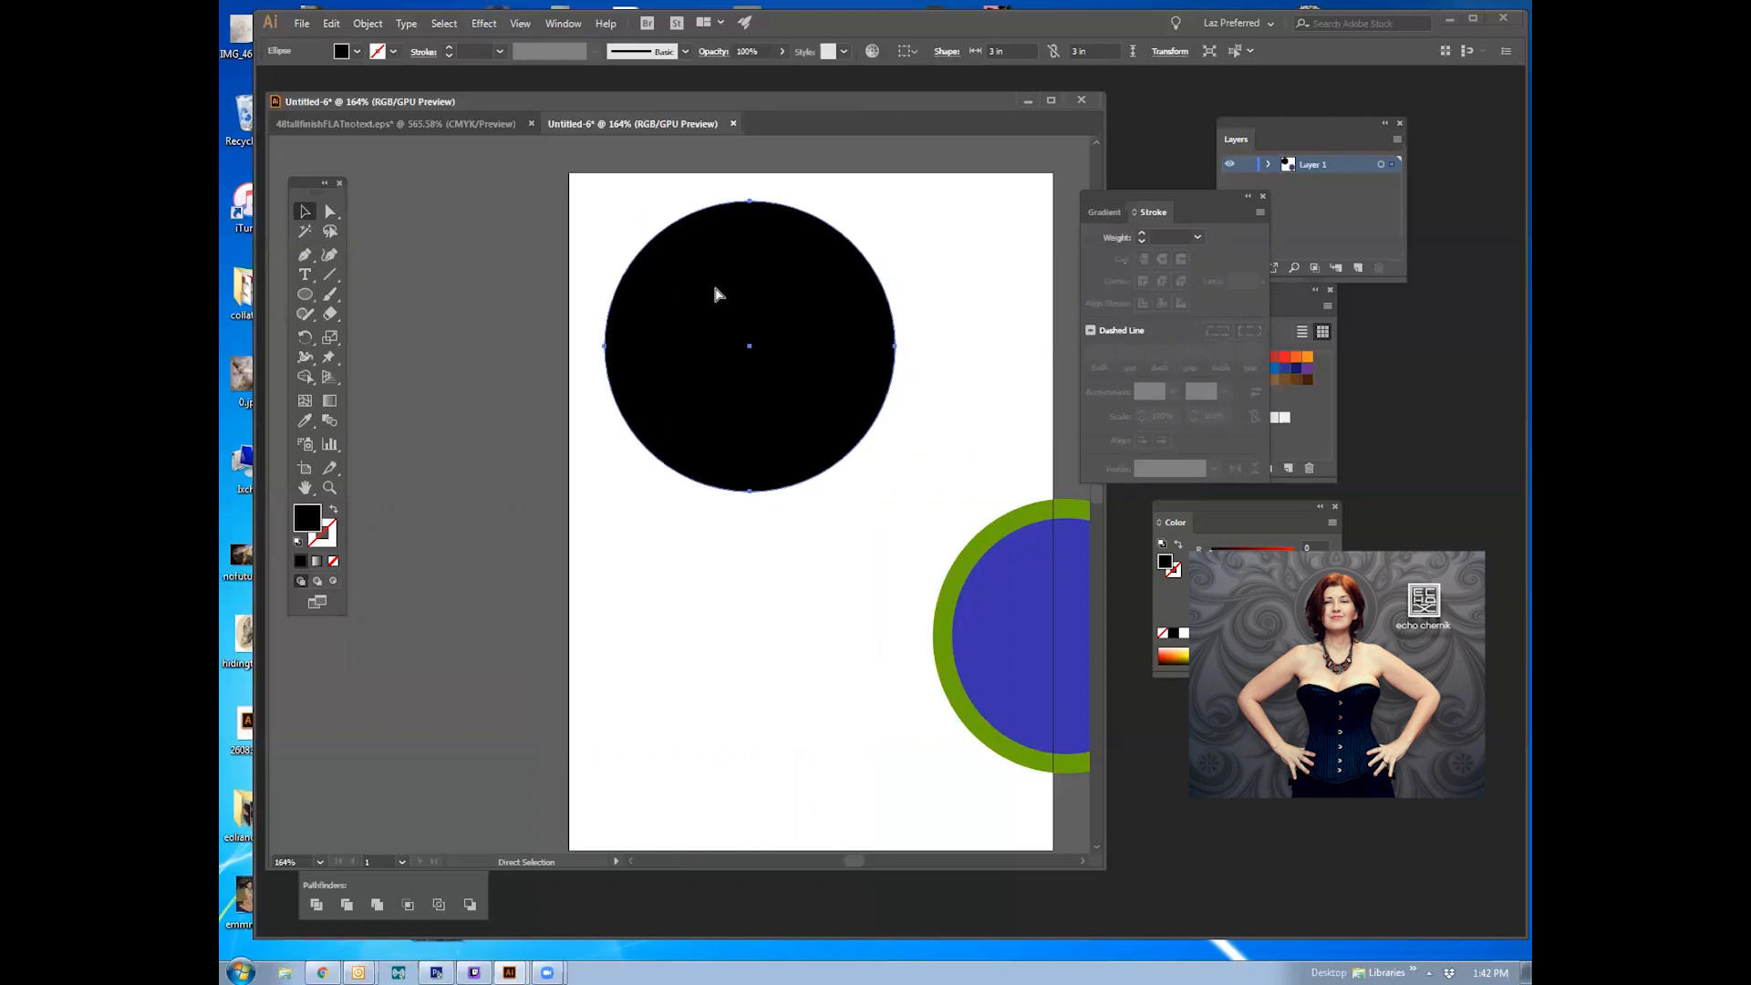
pyautogui.hotkey('ctrl', 'z')
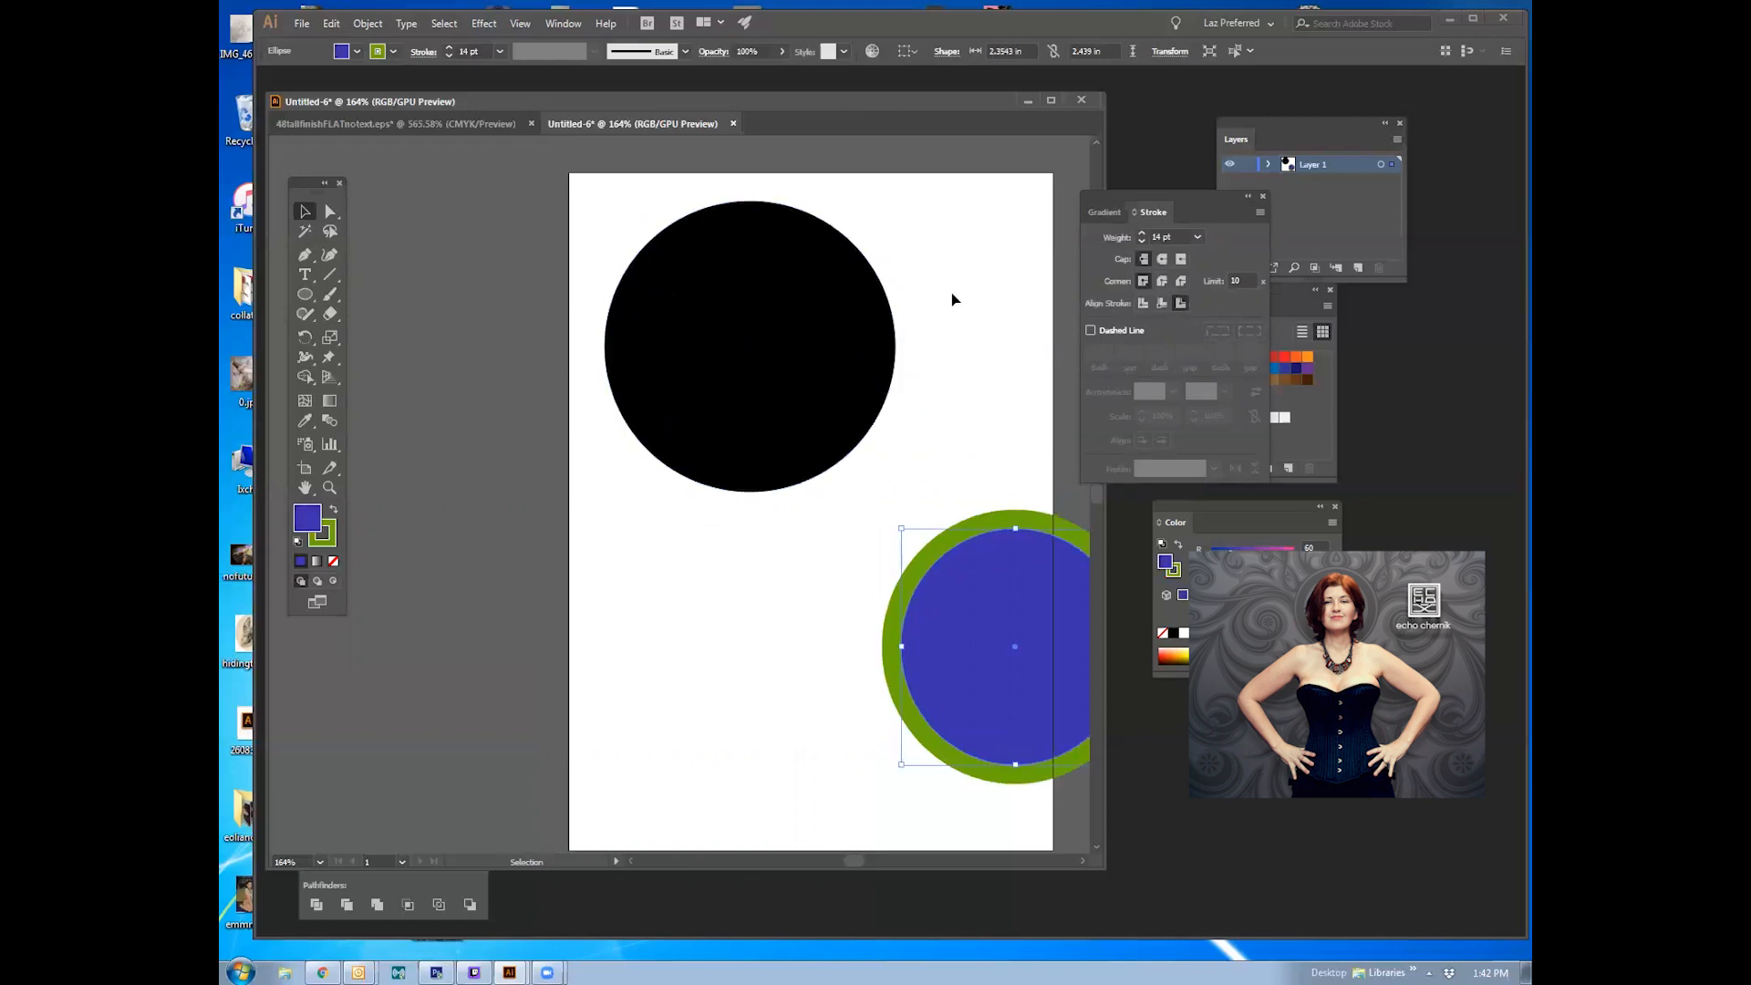
# Step: Try resizing the black circle freely from its lower-right corner, undo each resize, and deselect the circle
pyautogui.click(723, 360)
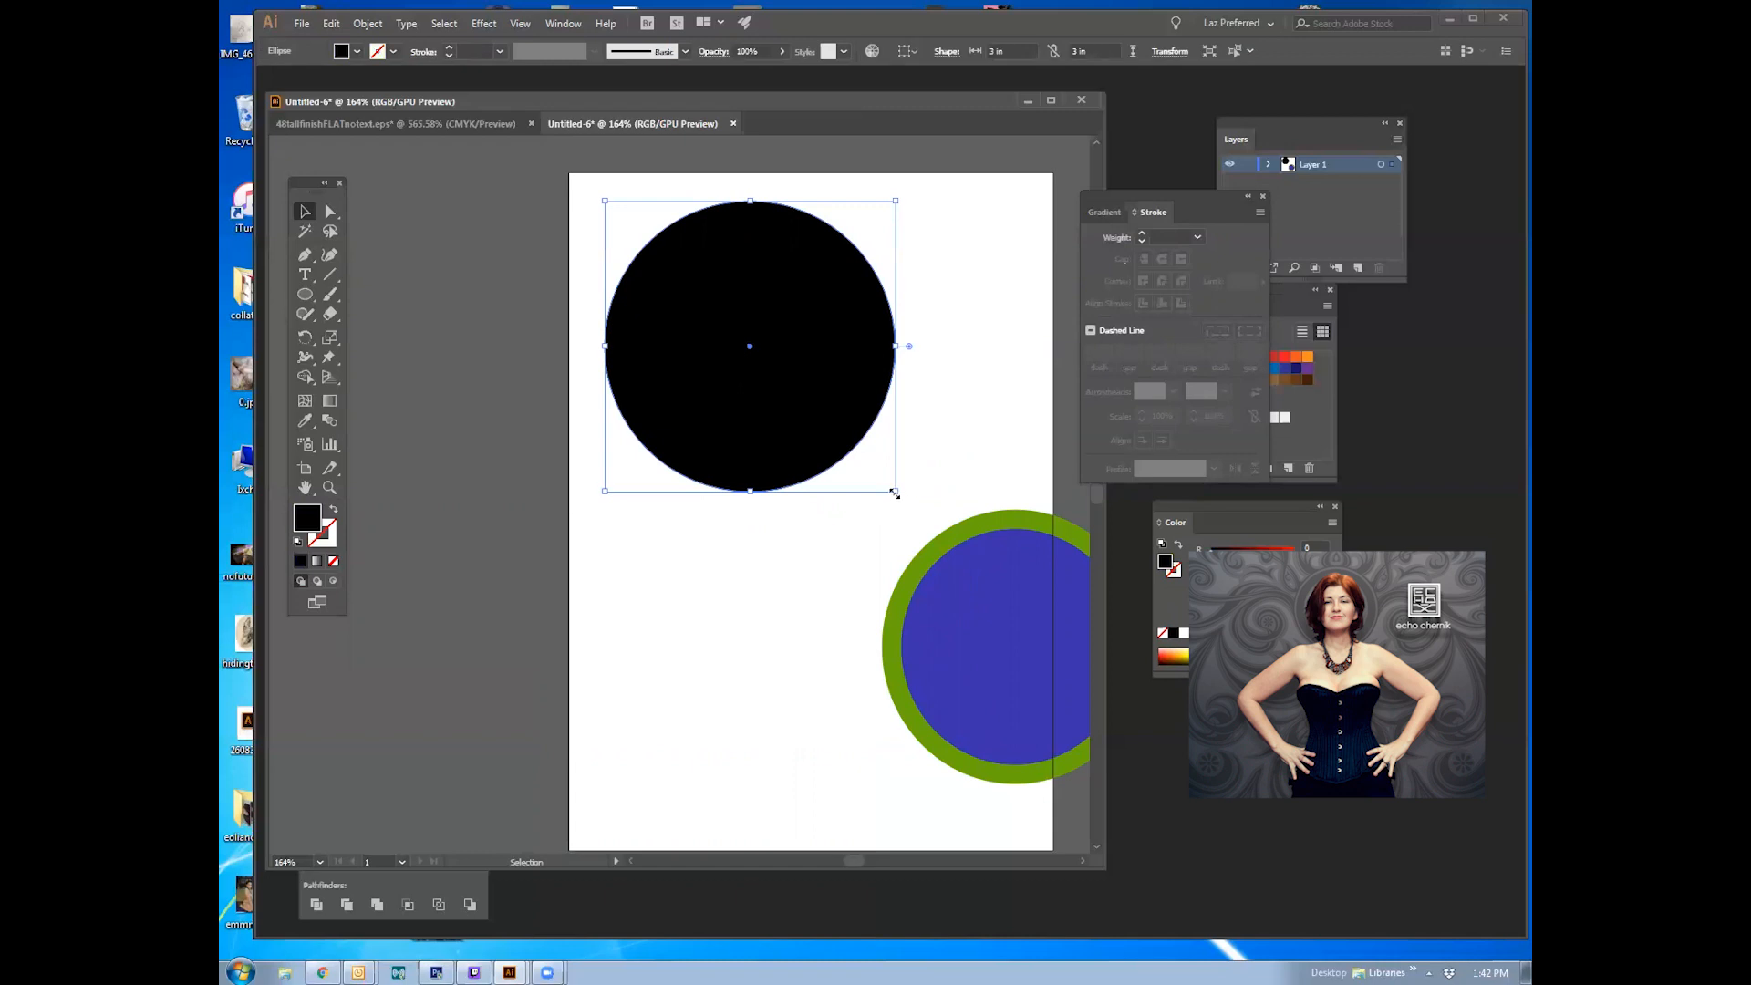
pyautogui.moveTo(895, 493); pyautogui.dragTo(703, 478)
pyautogui.moveTo(705, 475); pyautogui.dragTo(882, 294)
pyautogui.hotkey('ctrl', 'z')
pyautogui.hotkey('ctrl', 'z')
pyautogui.moveTo(899, 493); pyautogui.dragTo(789, 383)
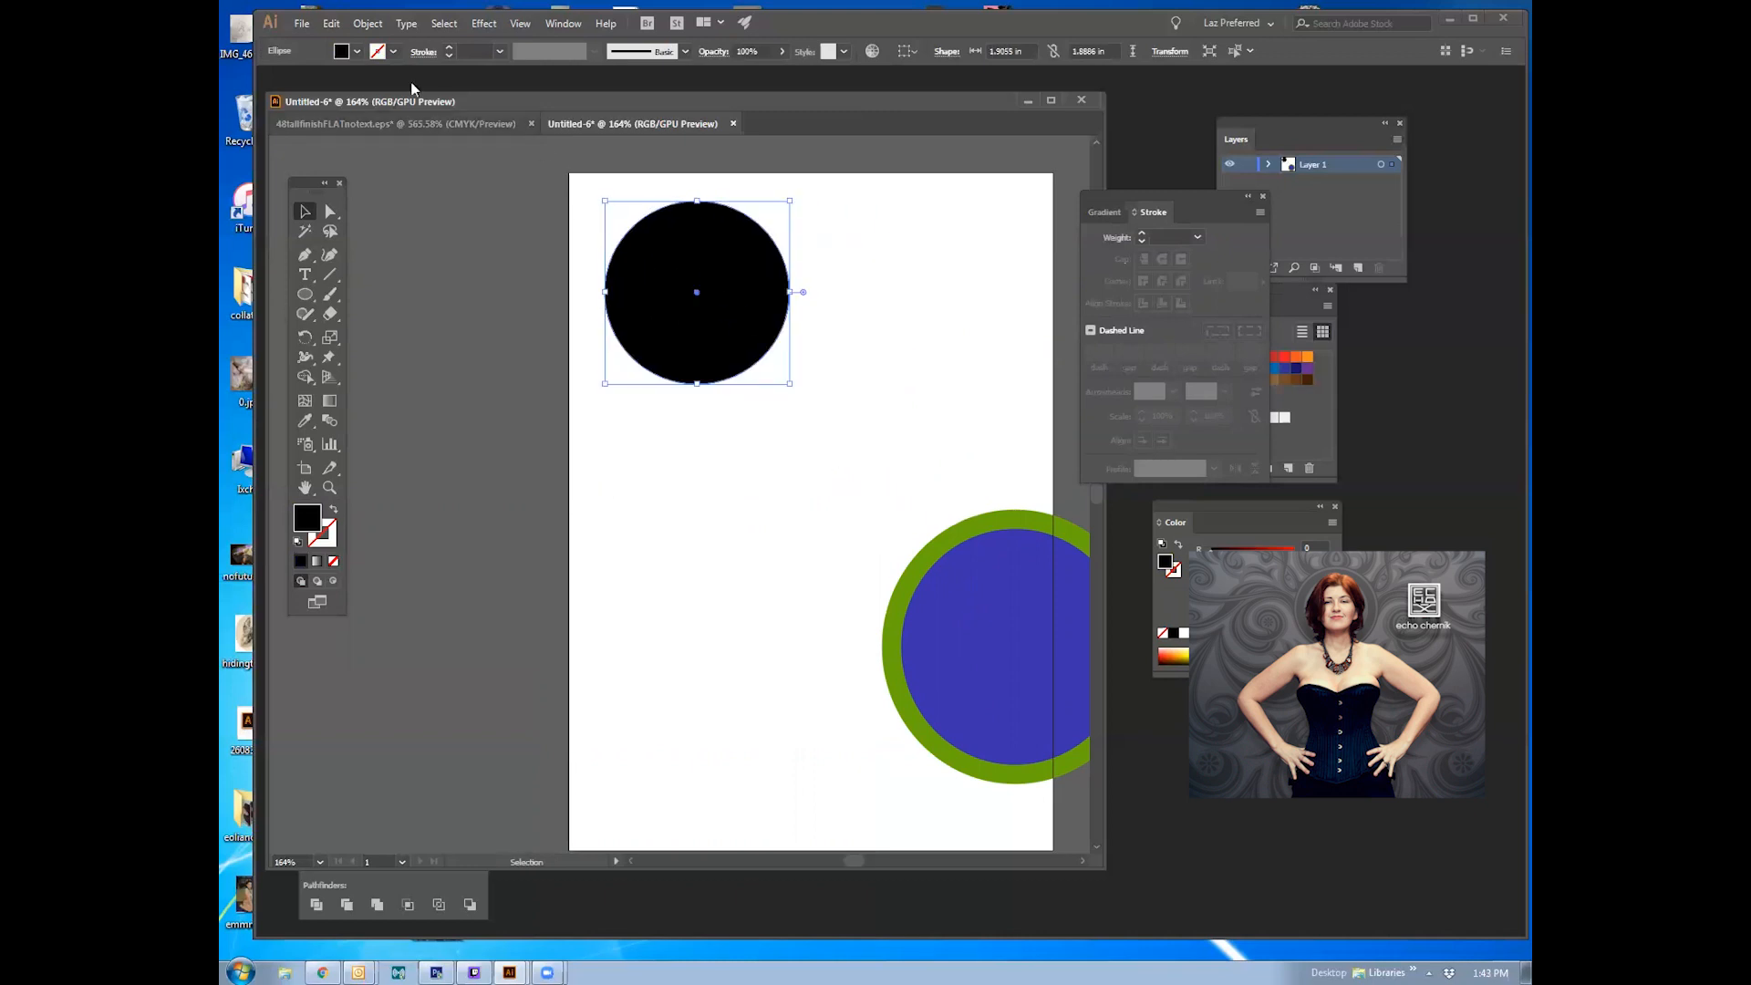
pyautogui.click(331, 24)
pyautogui.click(356, 38)
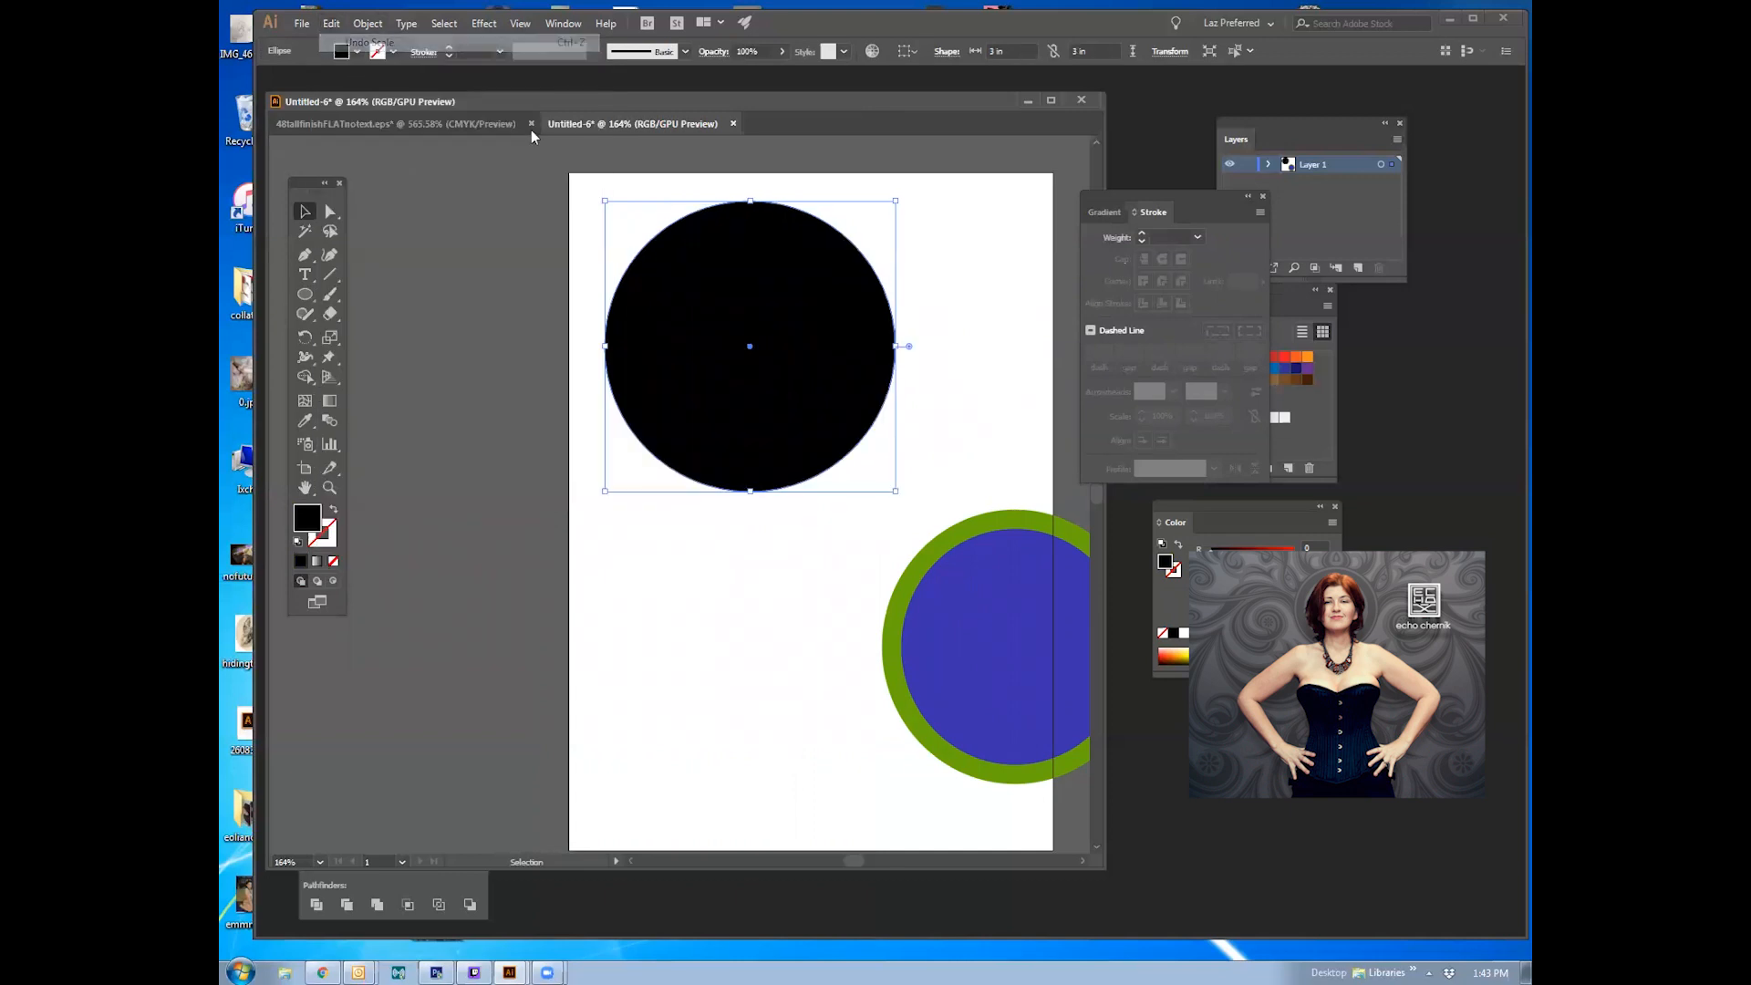
pyautogui.click(1024, 337)
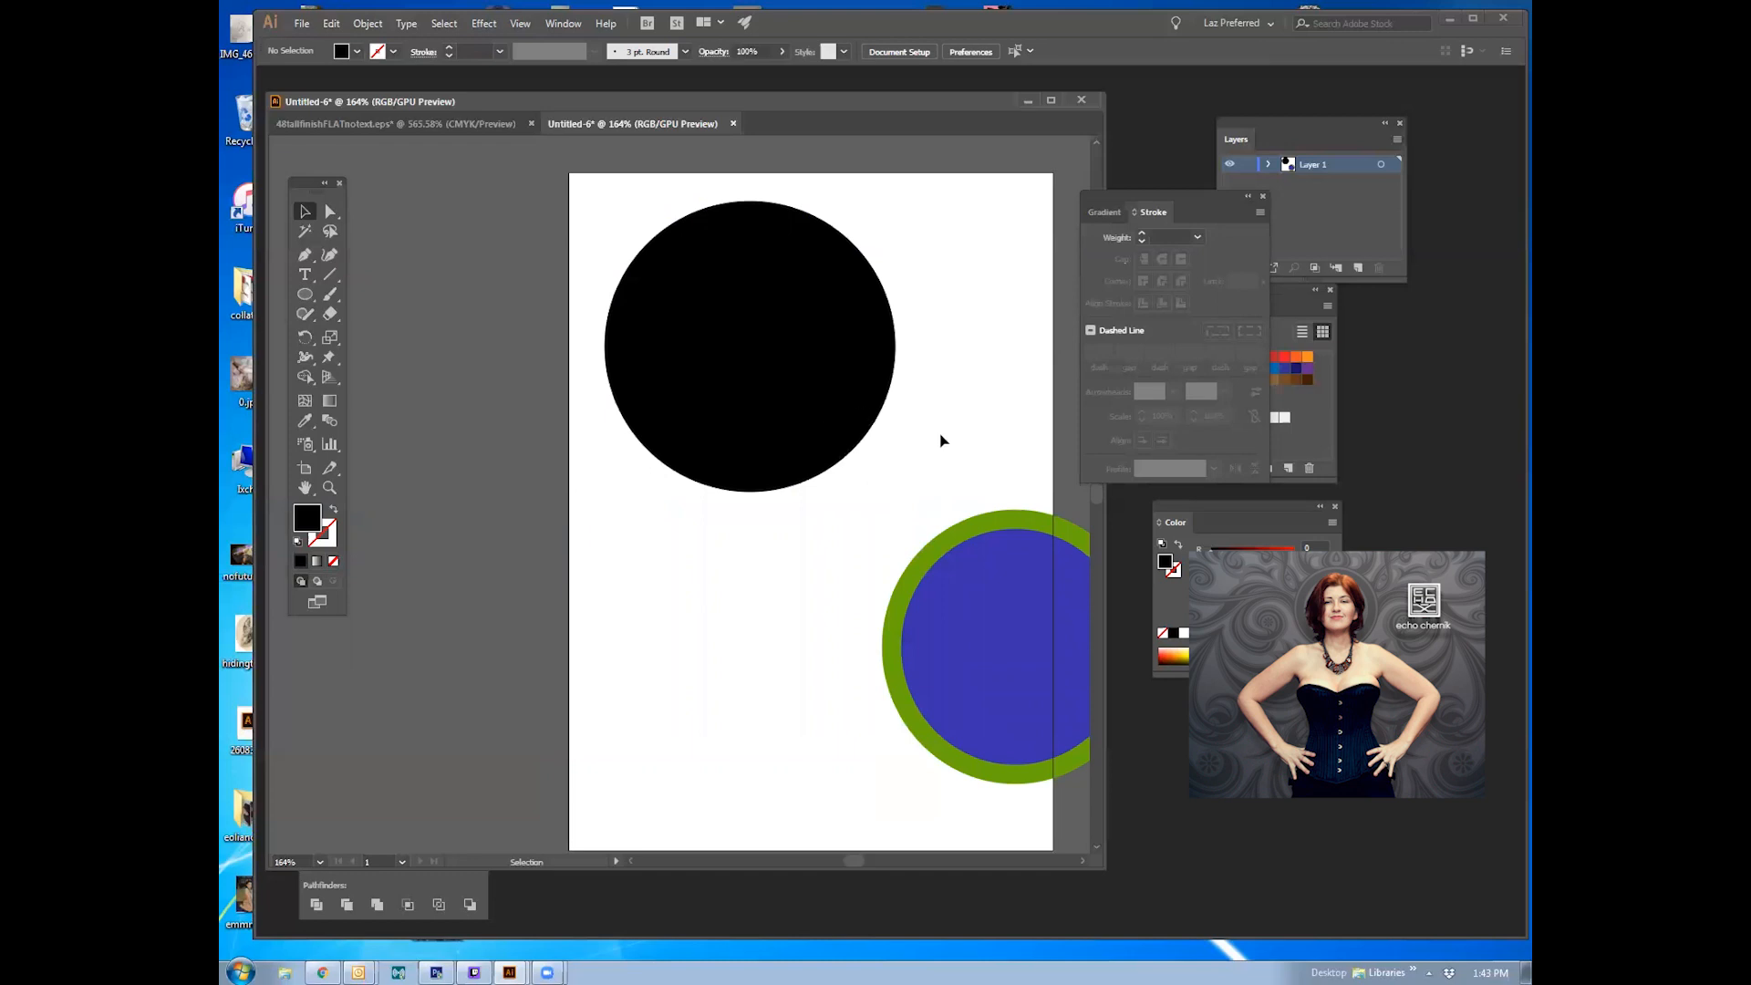
# Step: Move the blue circle further across the artboard's right edge and the black circle slightly down and right
pyautogui.moveTo(797, 395); pyautogui.dragTo(774, 348)
pyautogui.moveTo(969, 591); pyautogui.dragTo(1067, 615)
pyautogui.click(833, 411)
pyautogui.moveTo(750, 380)
pyautogui.mouseDown()
pyautogui.moveTo(823, 420)
pyautogui.moveTo(779, 372)
pyautogui.mouseUp()
pyautogui.click(982, 408)
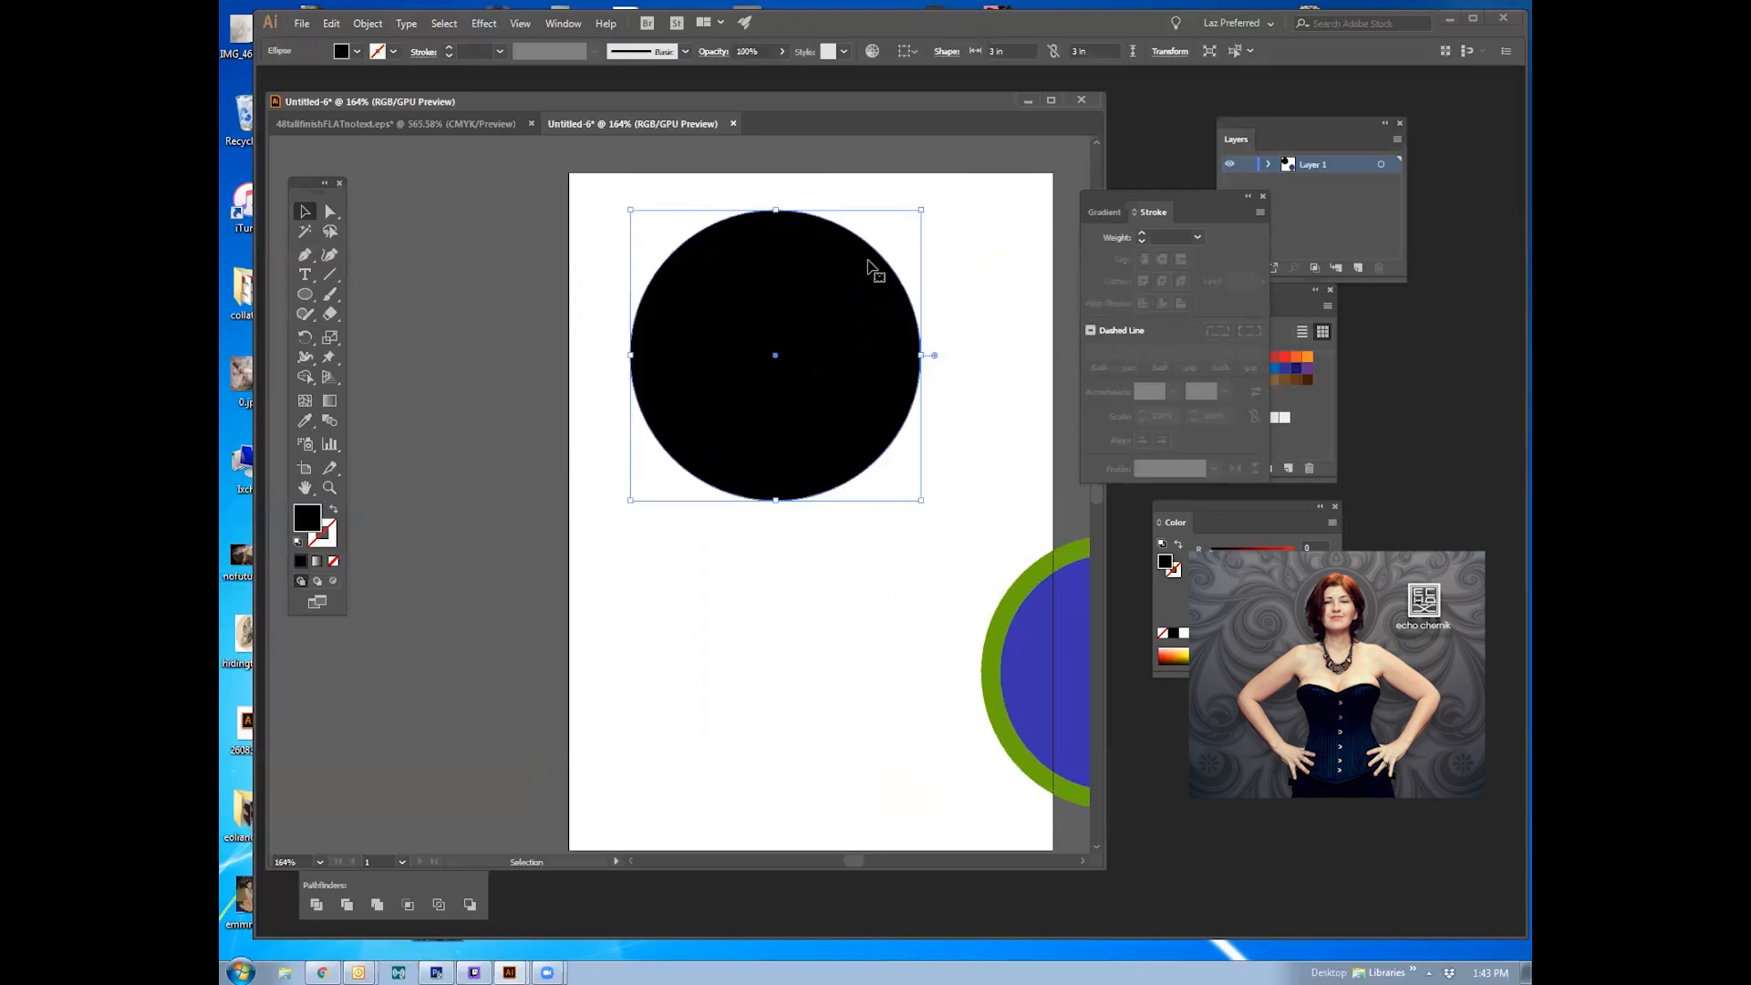
# Step: Try resizing the black circle from its upper-right corner, undo that, and reposition the circle in the artboard's upper half
pyautogui.moveTo(840, 277)
pyautogui.mouseDown()
pyautogui.moveTo(786, 322)
pyautogui.moveTo(836, 307)
pyautogui.mouseUp()
pyautogui.moveTo(918, 242); pyautogui.dragTo(831, 282)
pyautogui.hotkey('ctrl', 'z')
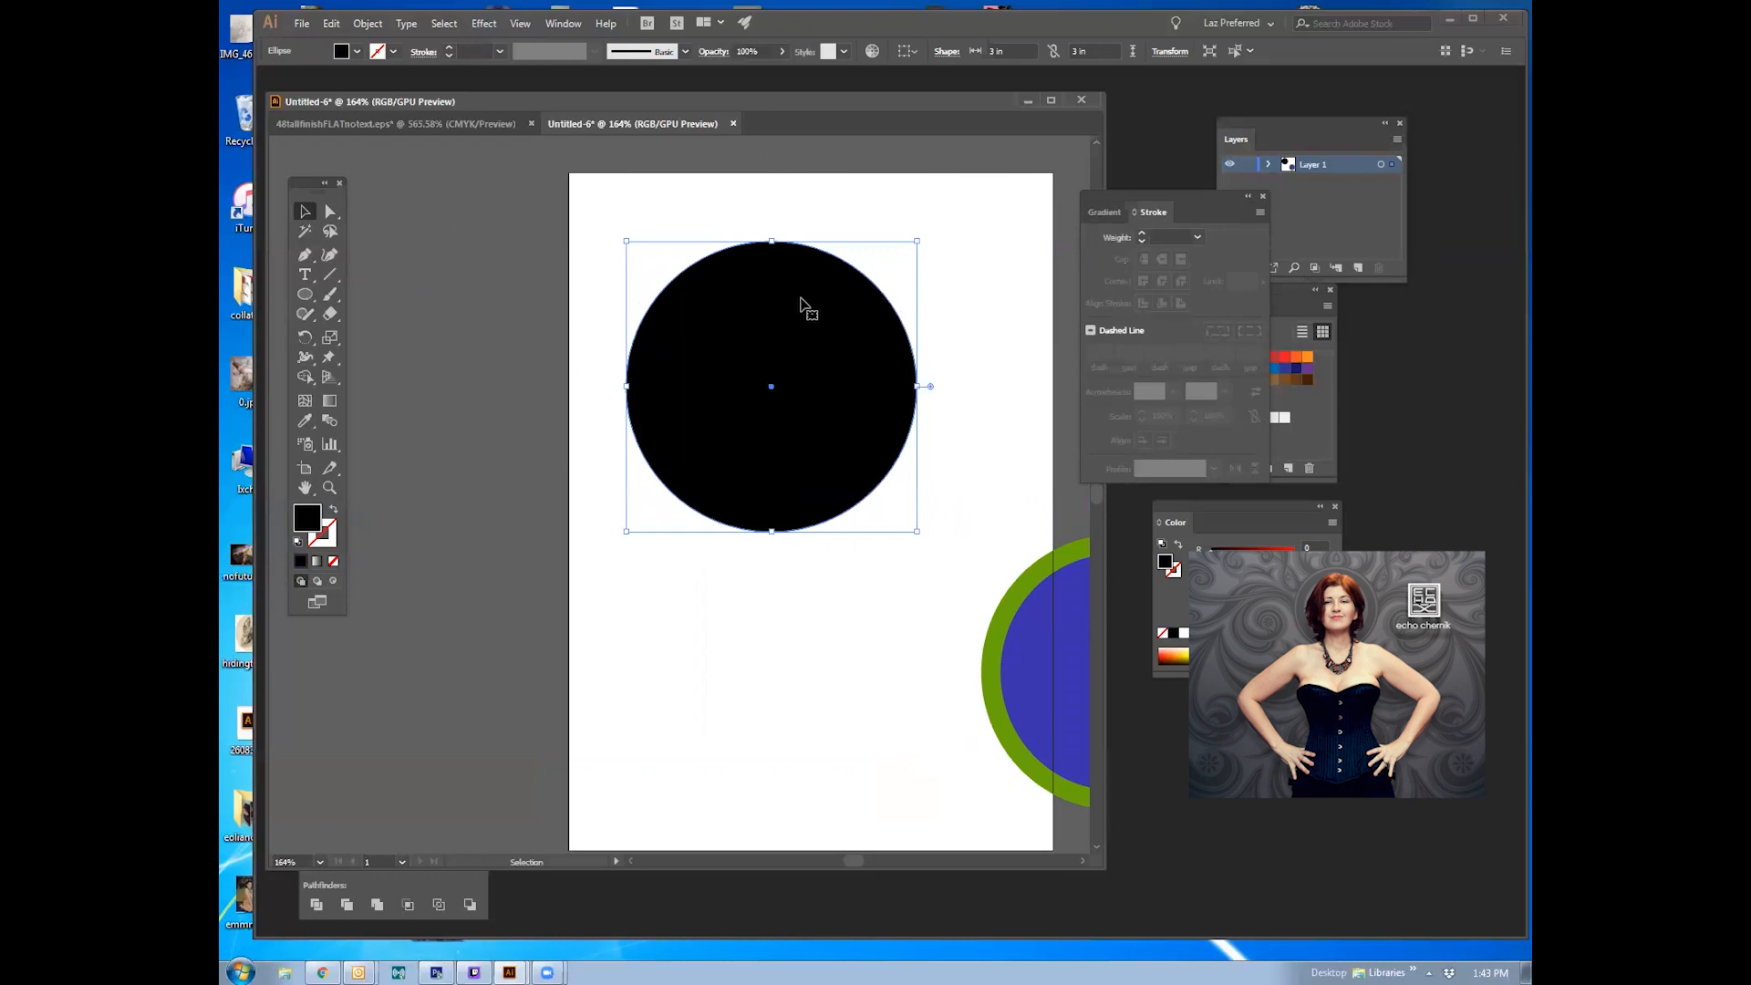
pyautogui.moveTo(790, 448); pyautogui.dragTo(917, 347)
pyautogui.moveTo(847, 298)
pyautogui.mouseDown()
pyautogui.moveTo(733, 384)
pyautogui.moveTo(840, 314)
pyautogui.mouseUp()
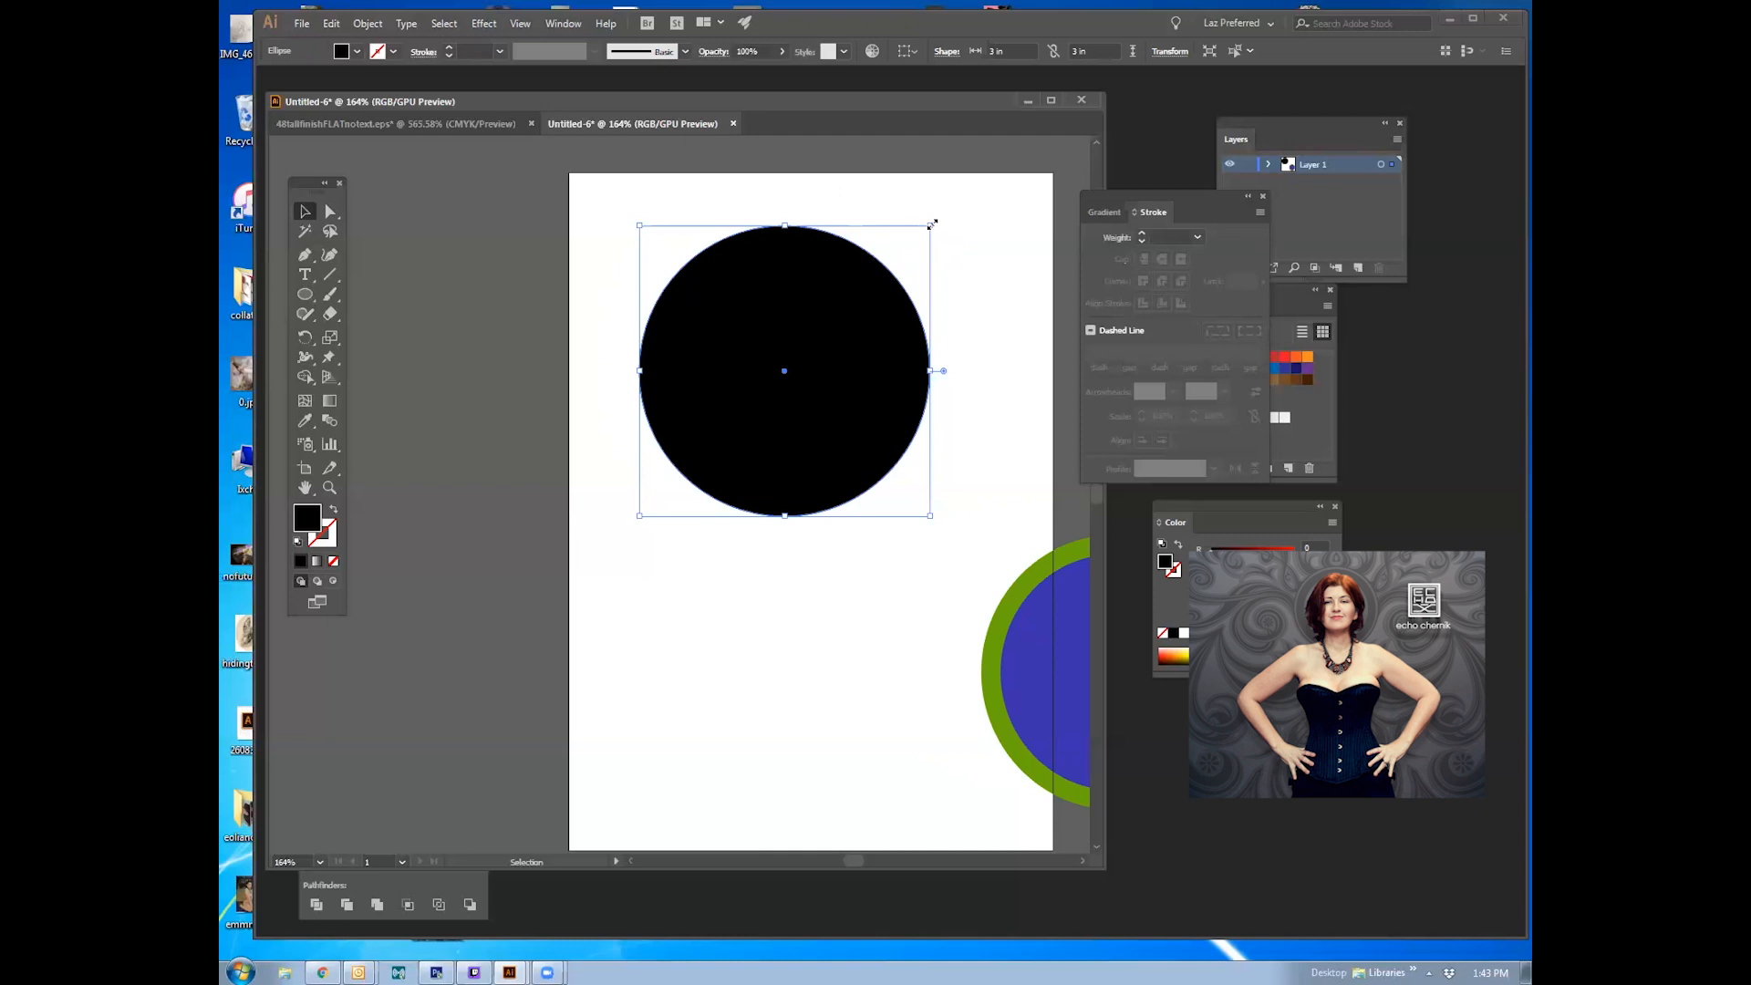
# Step: Scale the black circle down proportionally to about 1.14 in across and keep it selected
pyautogui.moveTo(929, 224); pyautogui.dragTo(603, 509)
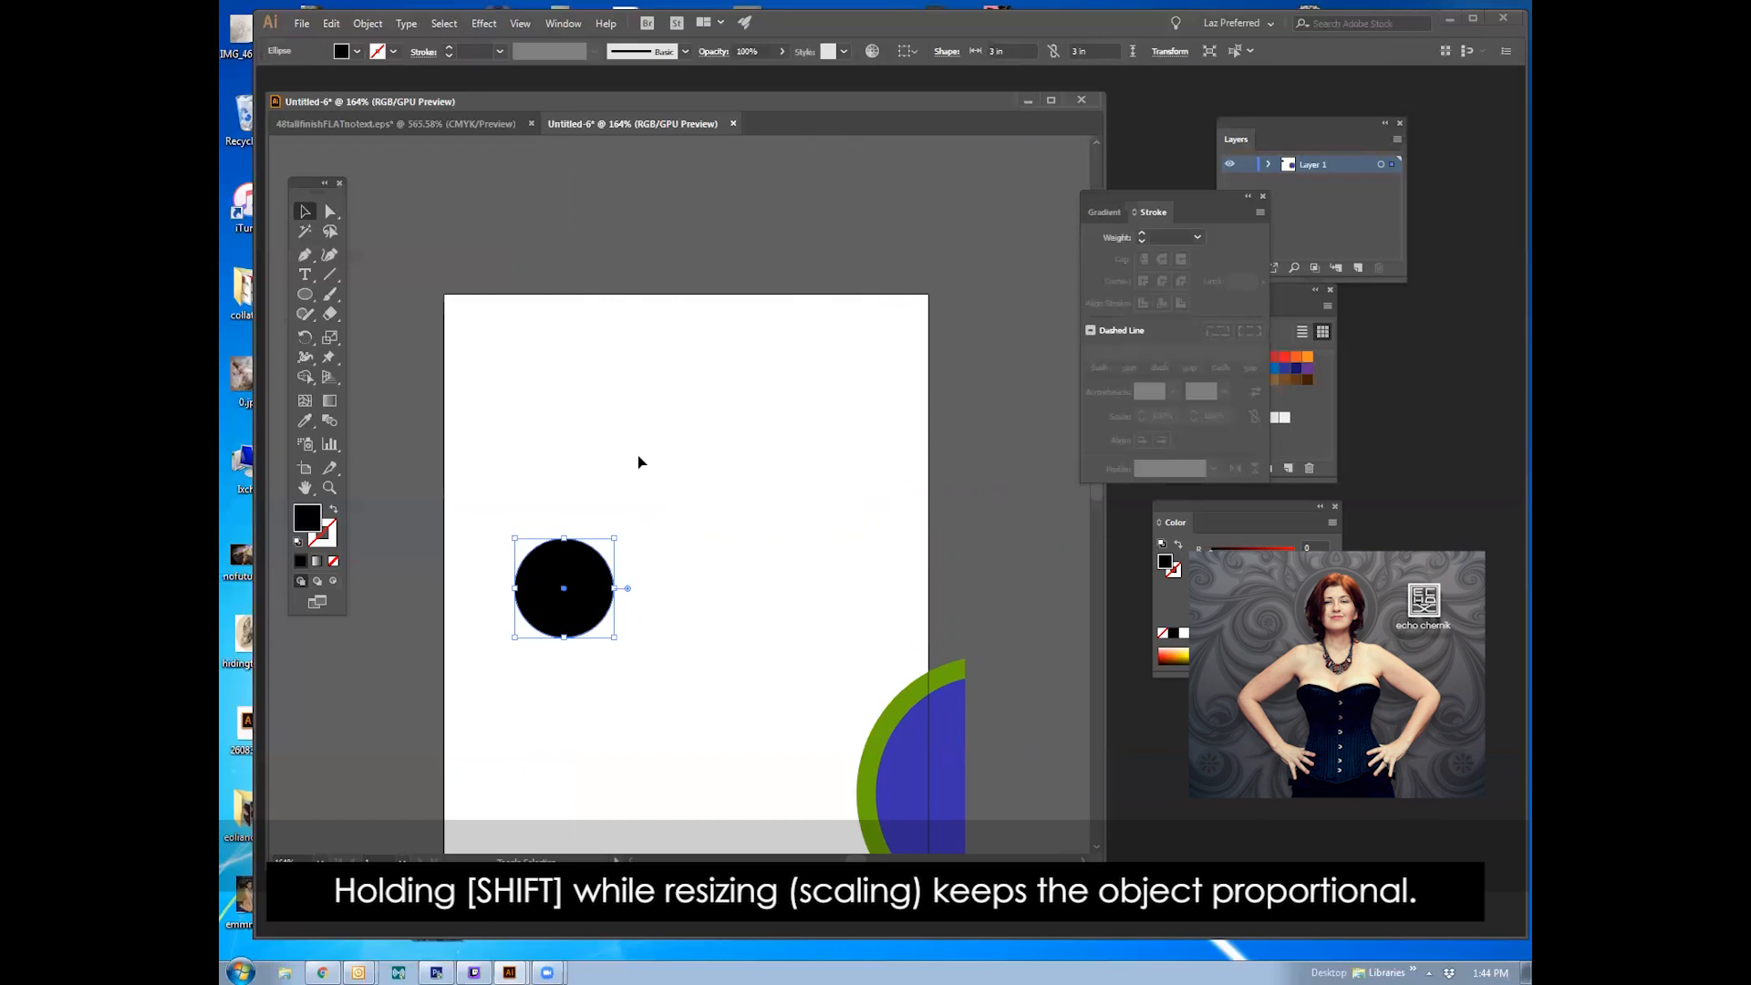
pyautogui.hotkey('ctrl', 'z')
pyautogui.moveTo(809, 344); pyautogui.dragTo(683, 461)
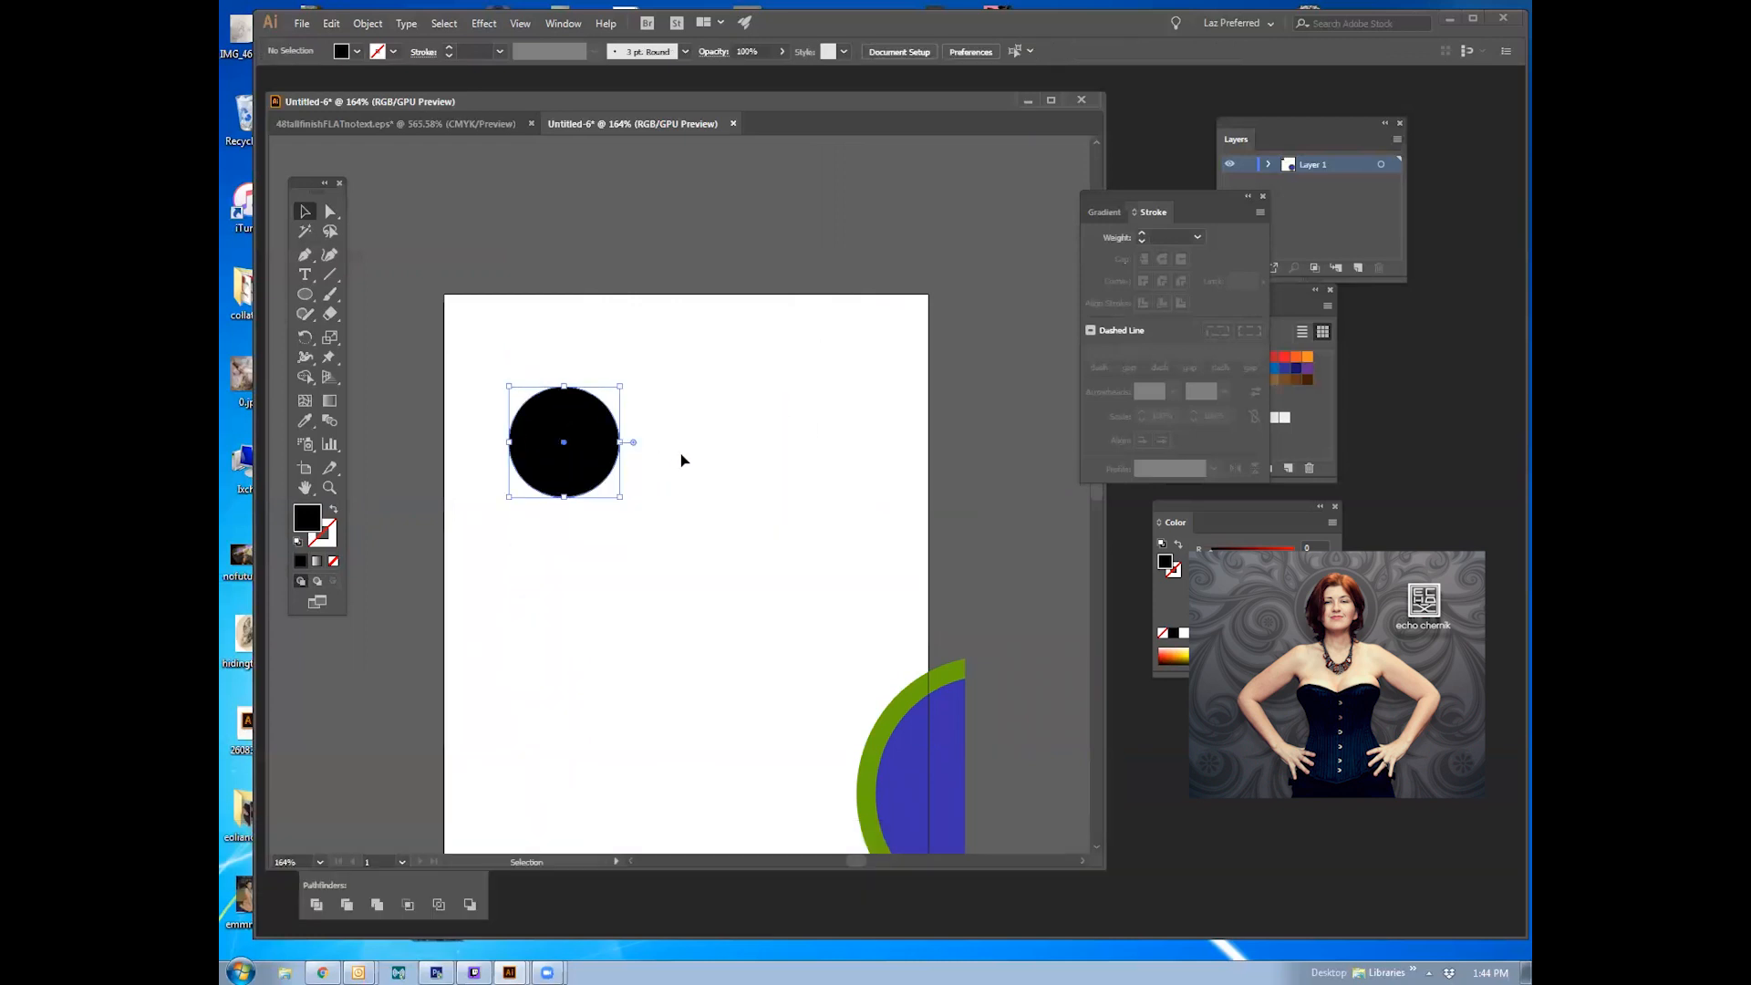
pyautogui.click(680, 452)
pyautogui.click(586, 448)
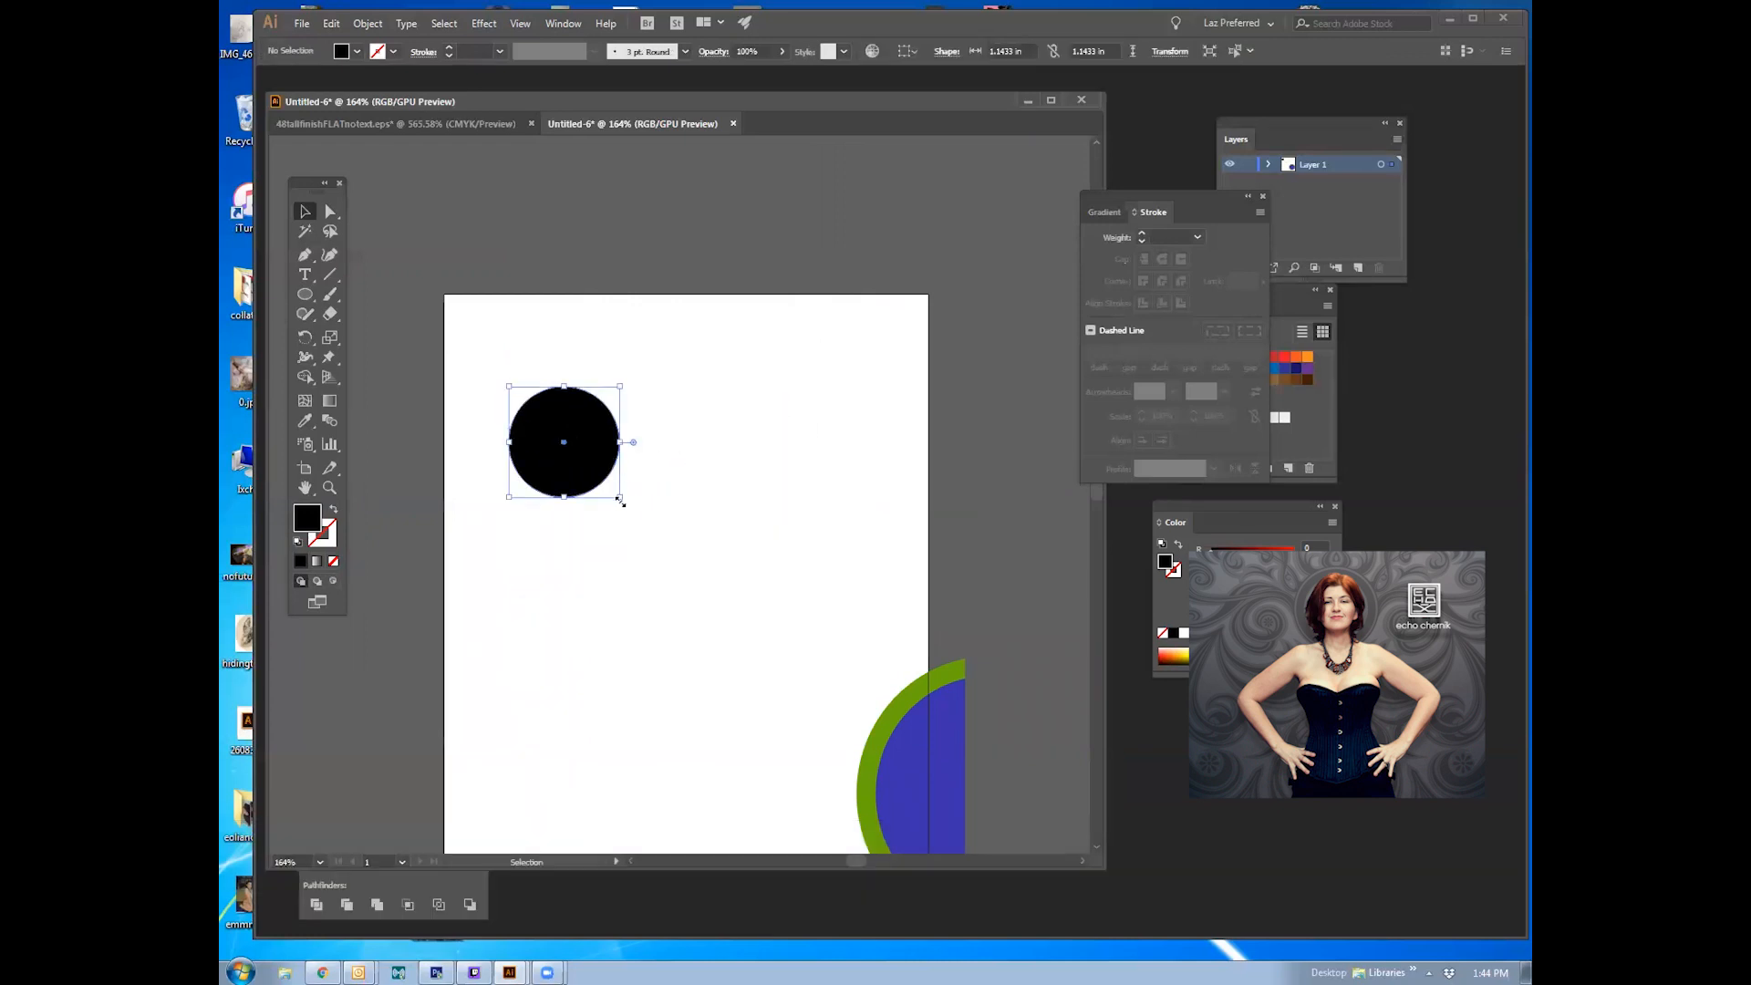
# Step: Enlarge the black circle proportionally to about 2.47 in, then scale it from its center to about 1.5 in
pyautogui.moveTo(623, 504); pyautogui.dragTo(773, 378)
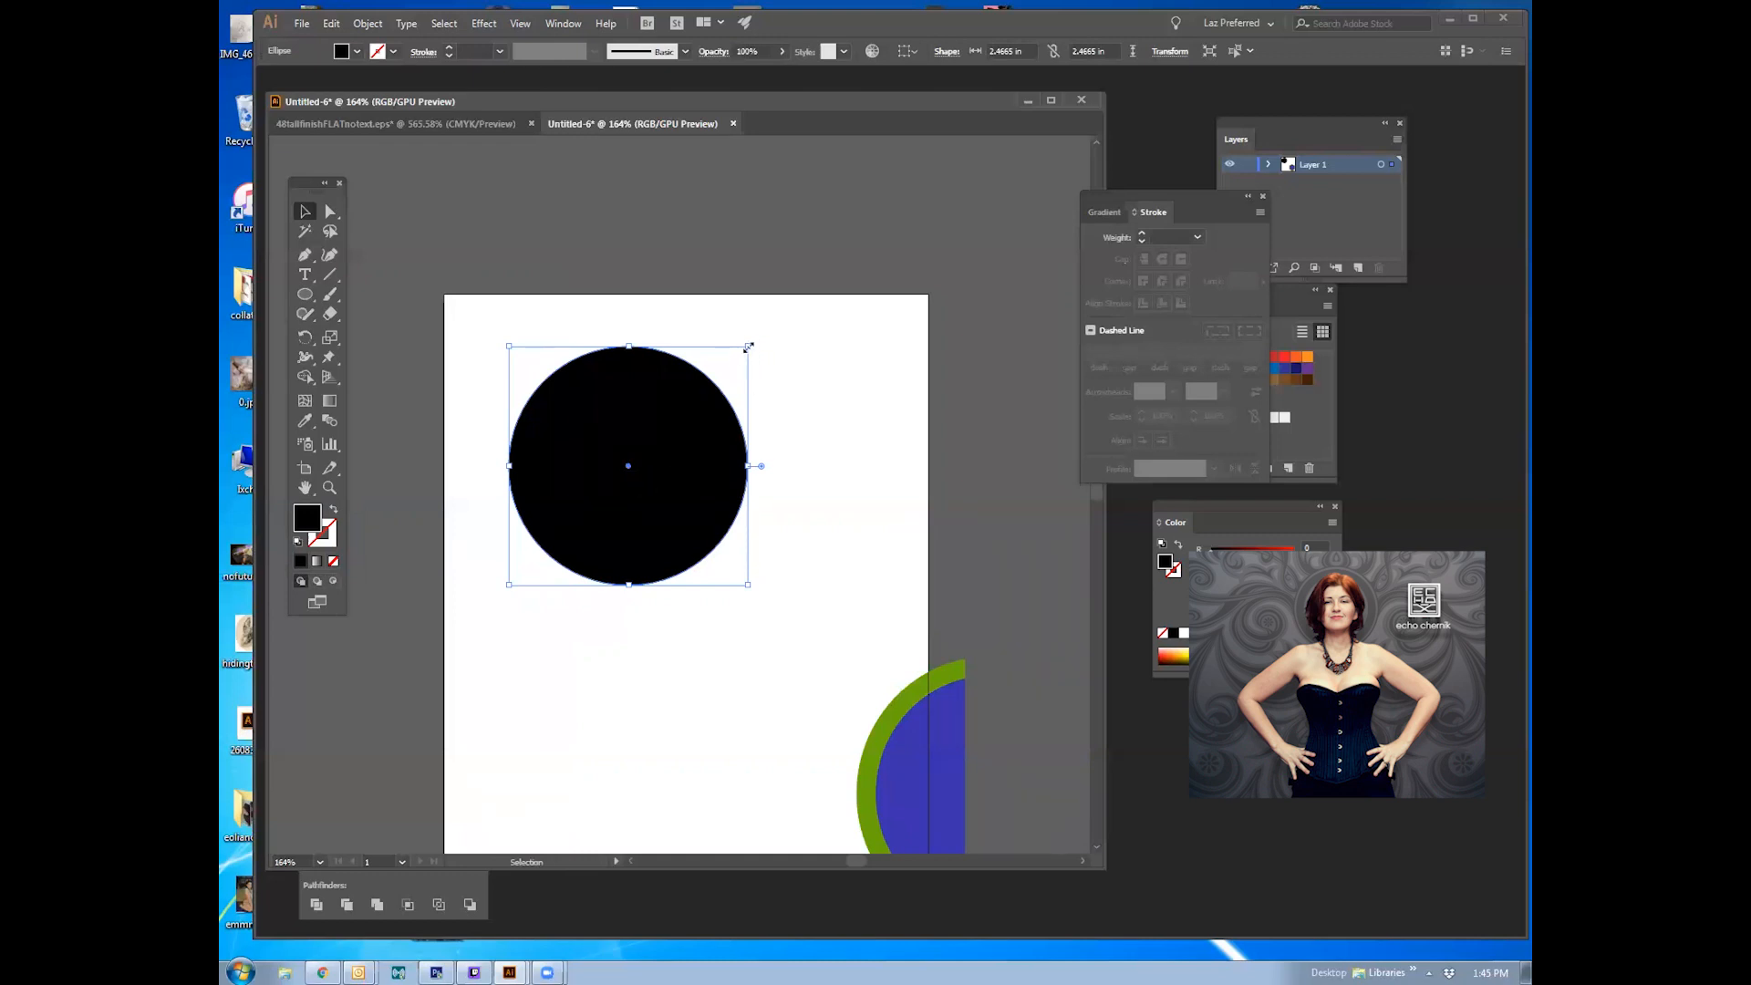
pyautogui.moveTo(750, 344); pyautogui.dragTo(806, 394)
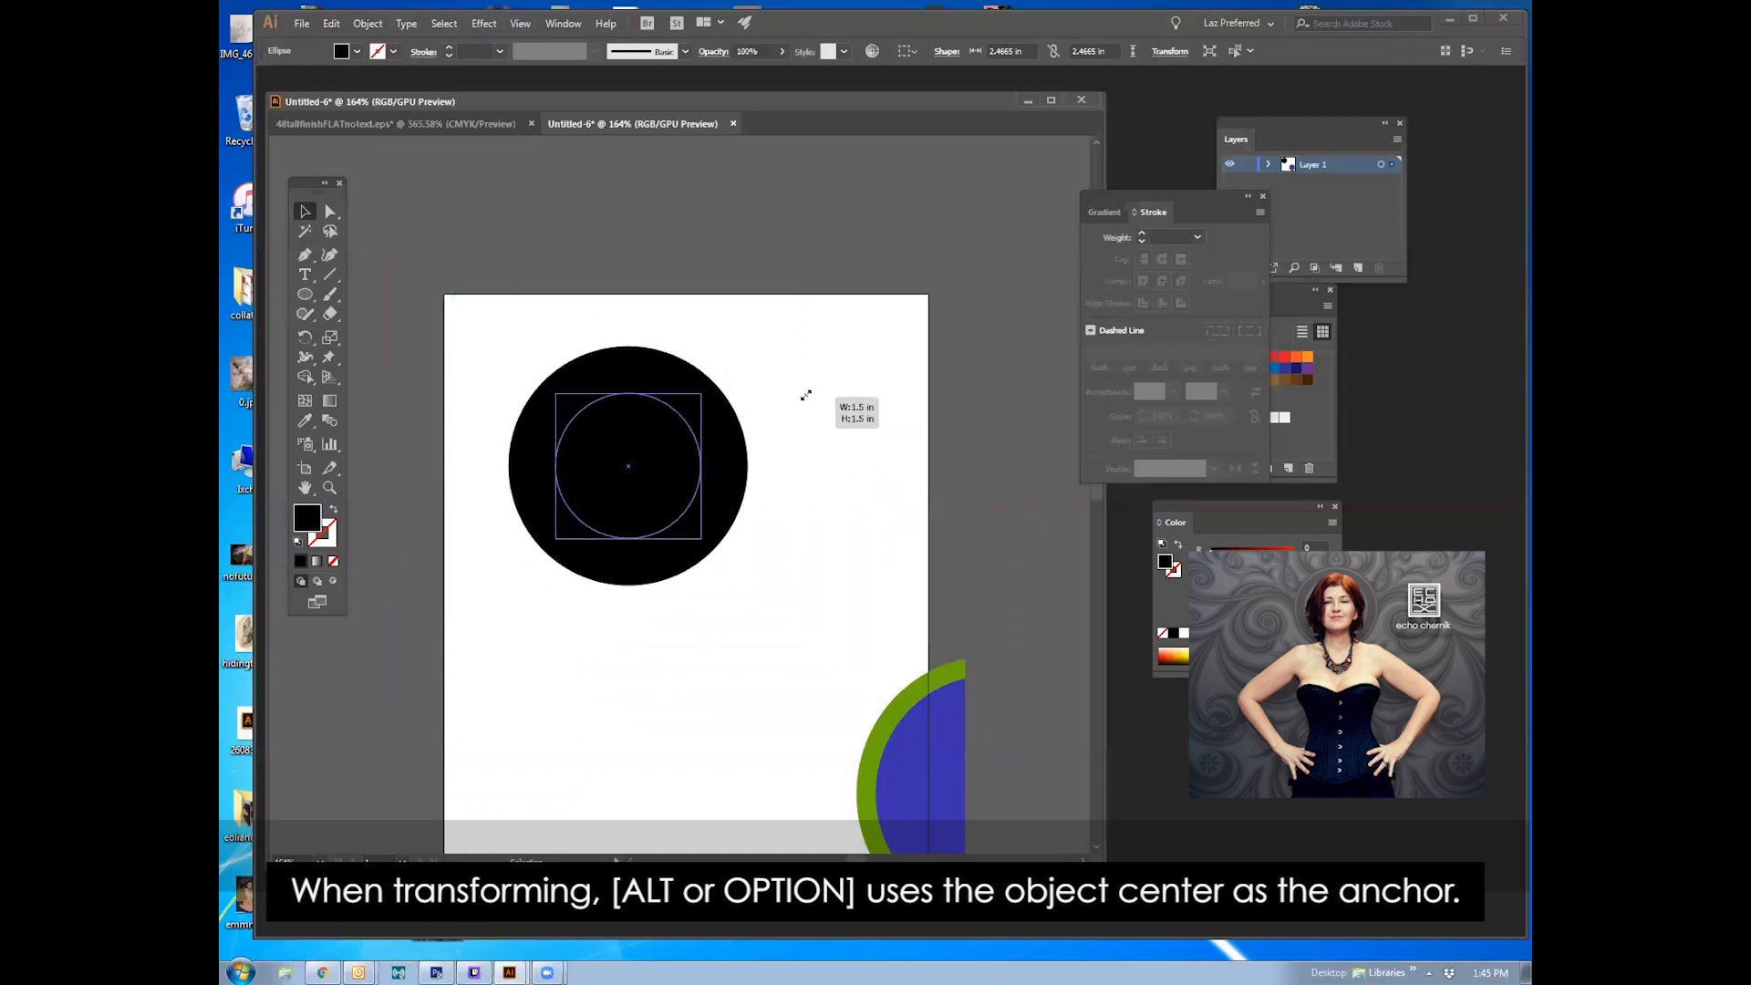
pyautogui.moveTo(806, 394); pyautogui.dragTo(802, 391)
# Step: Pan across the artboard with the Hand tool and zoom in to 300% on the black circle
pyautogui.moveTo(637, 465); pyautogui.dragTo(643, 424)
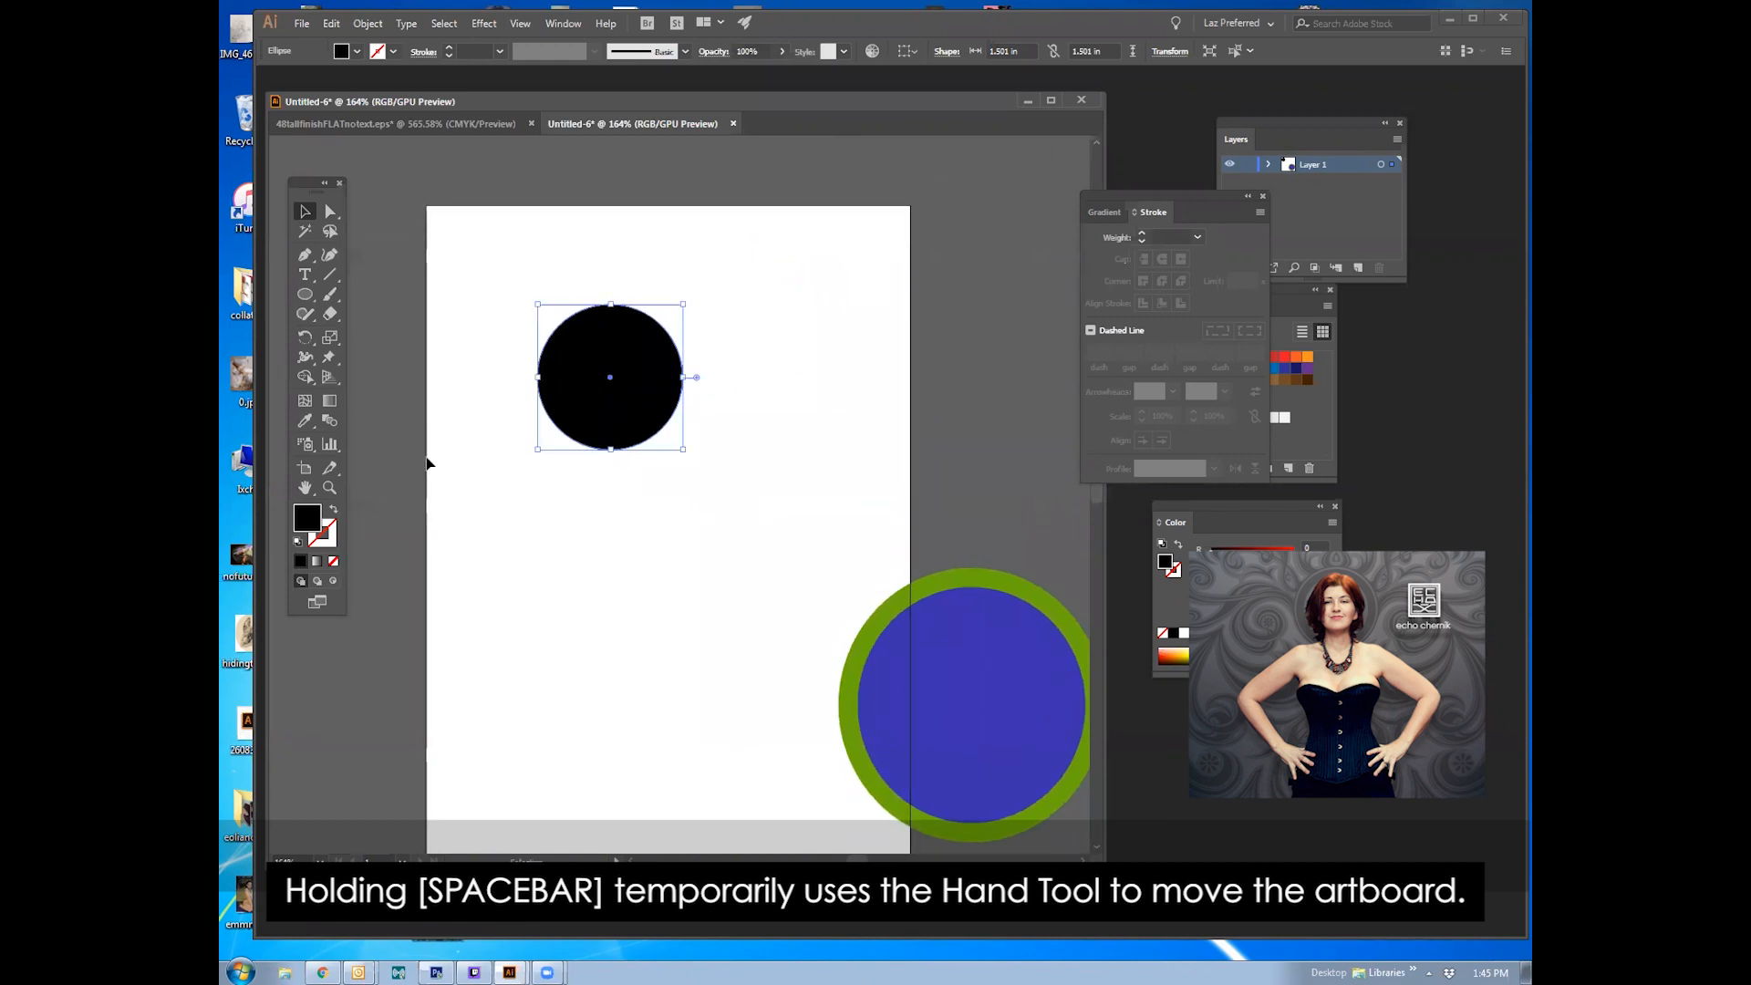
pyautogui.moveTo(461, 455); pyautogui.dragTo(650, 369)
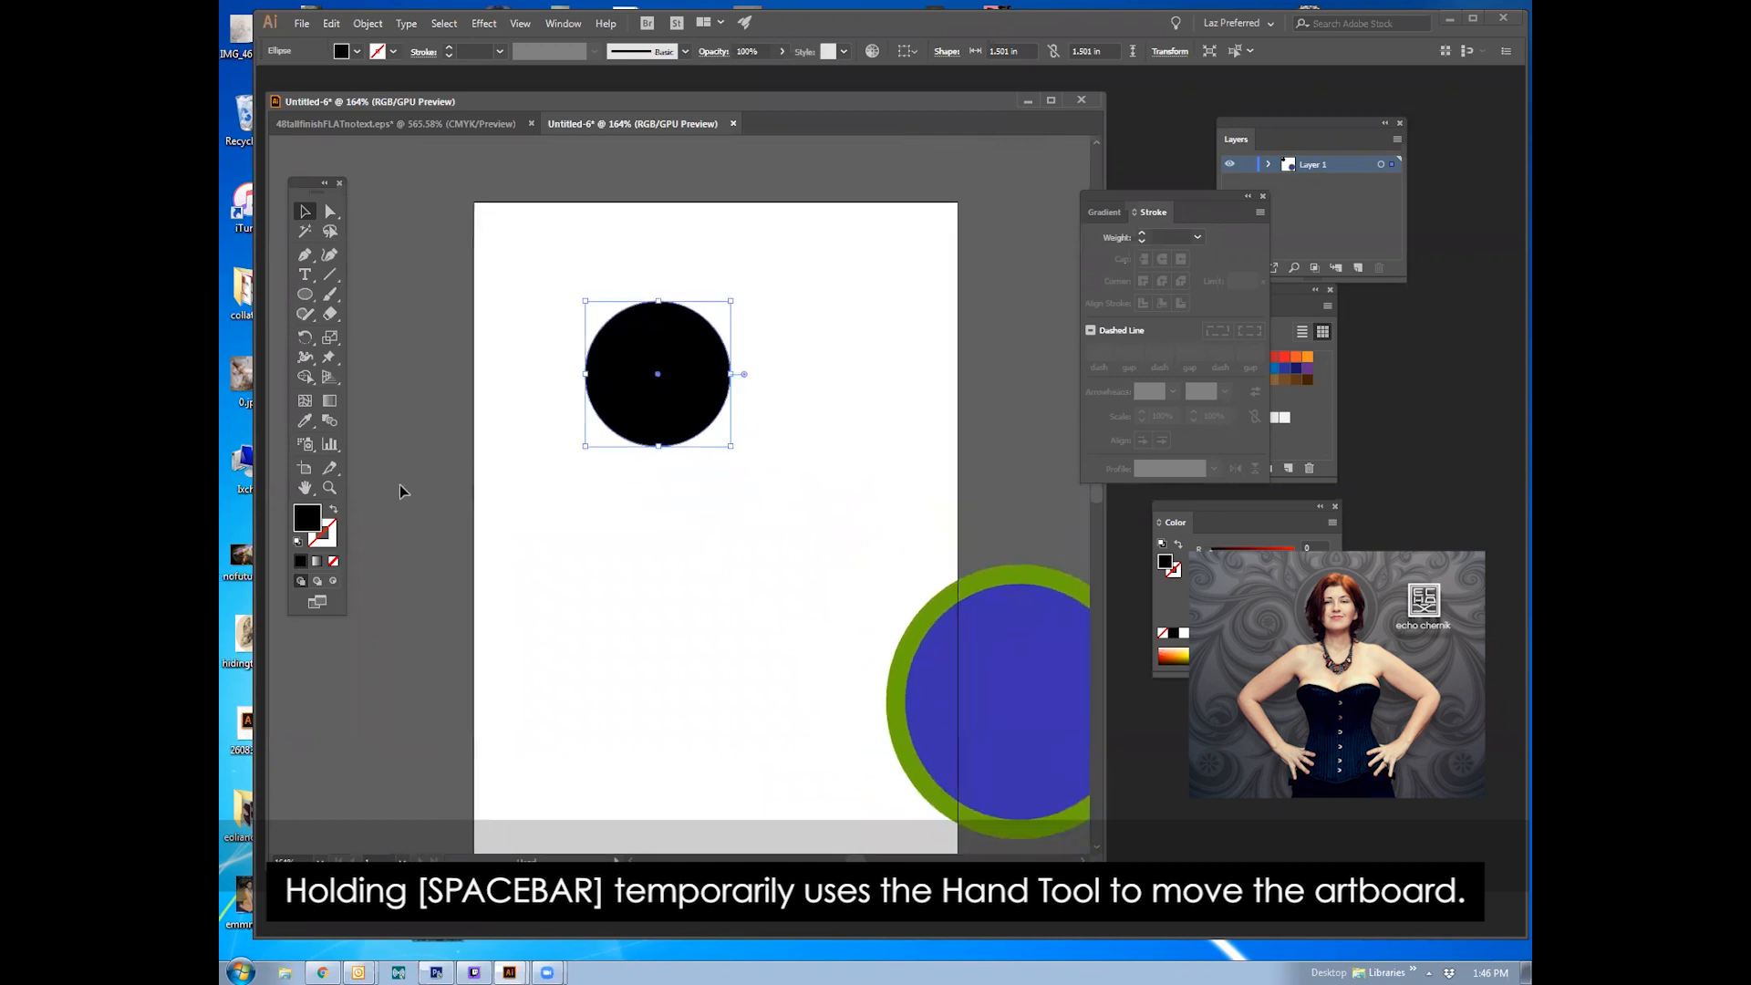
pyautogui.click(329, 488)
pyautogui.click(611, 408)
pyautogui.click(766, 416)
pyautogui.moveTo(597, 537); pyautogui.dragTo(547, 383)
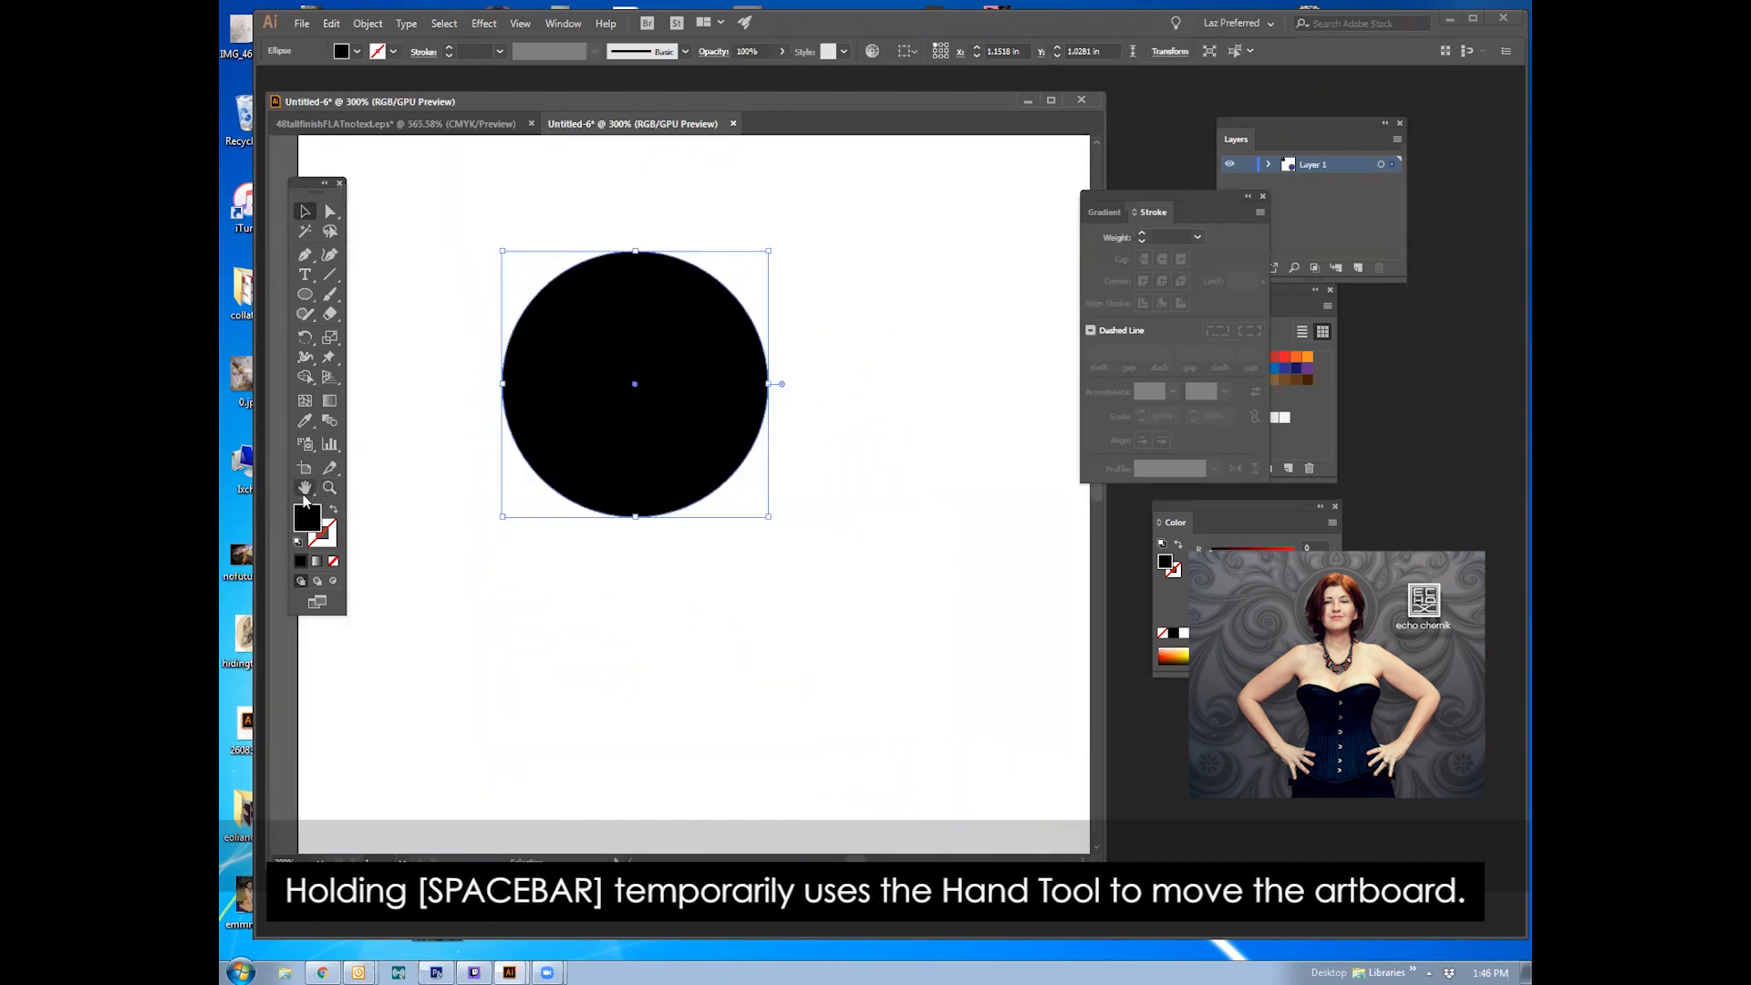
pyautogui.click(307, 492)
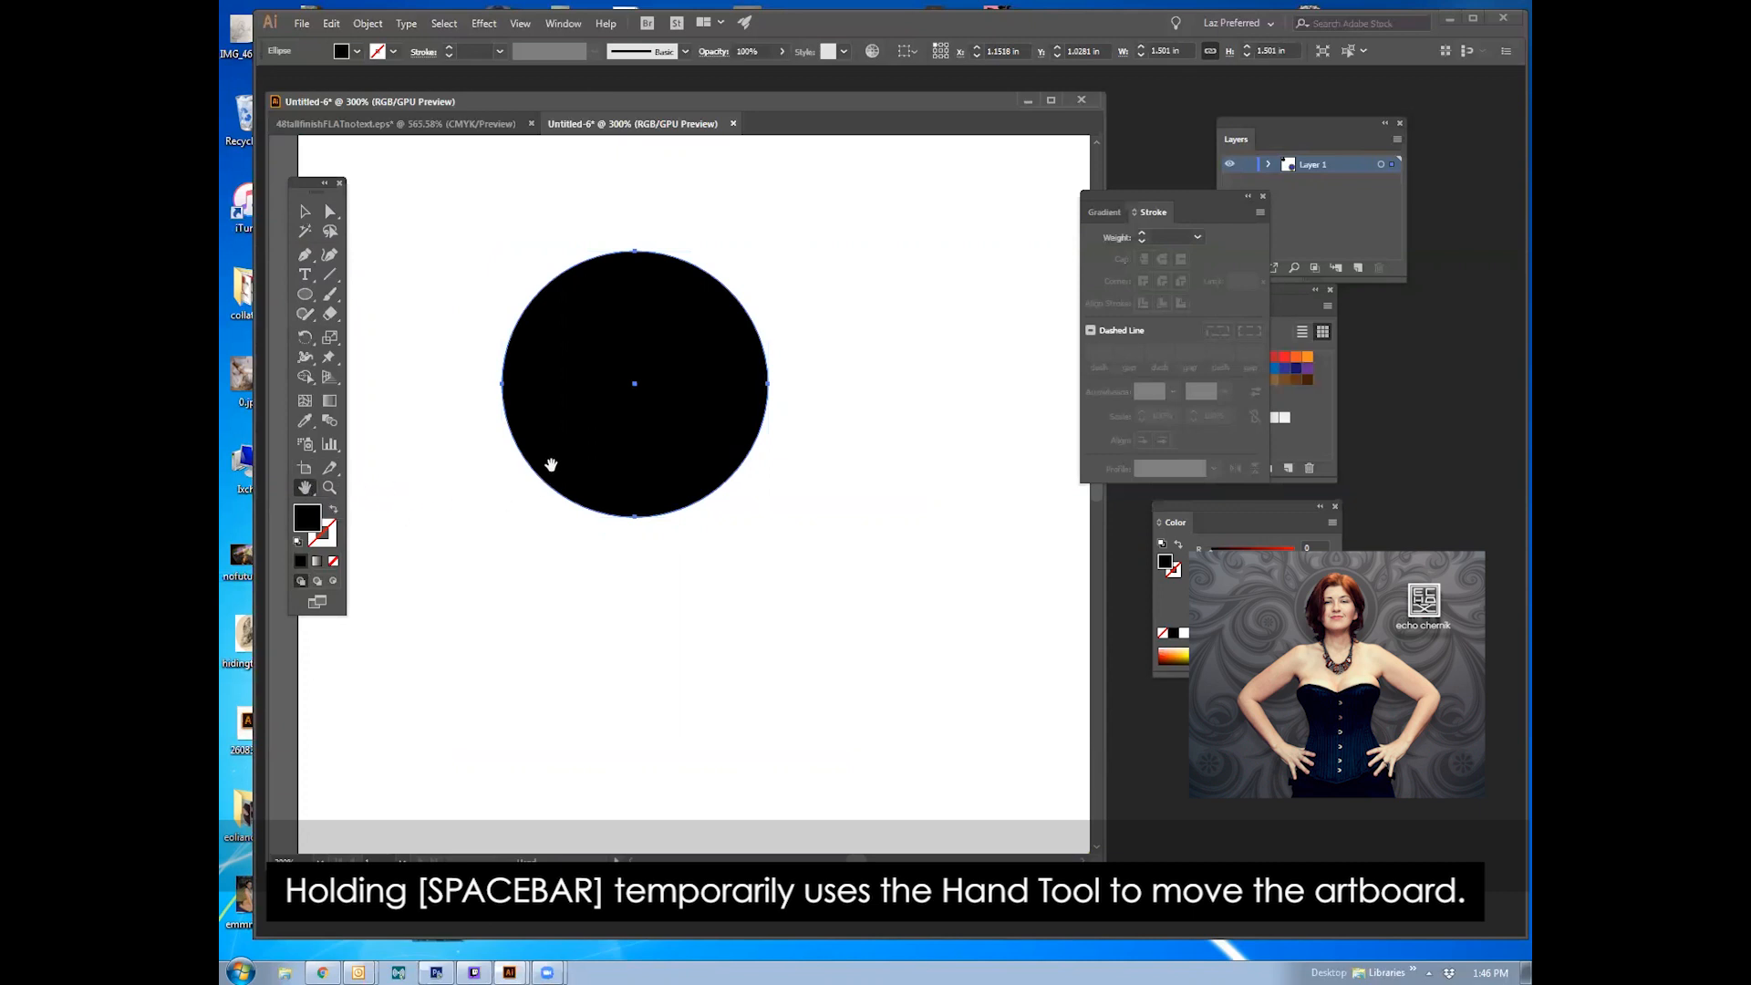
pyautogui.moveTo(502, 464); pyautogui.dragTo(545, 465)
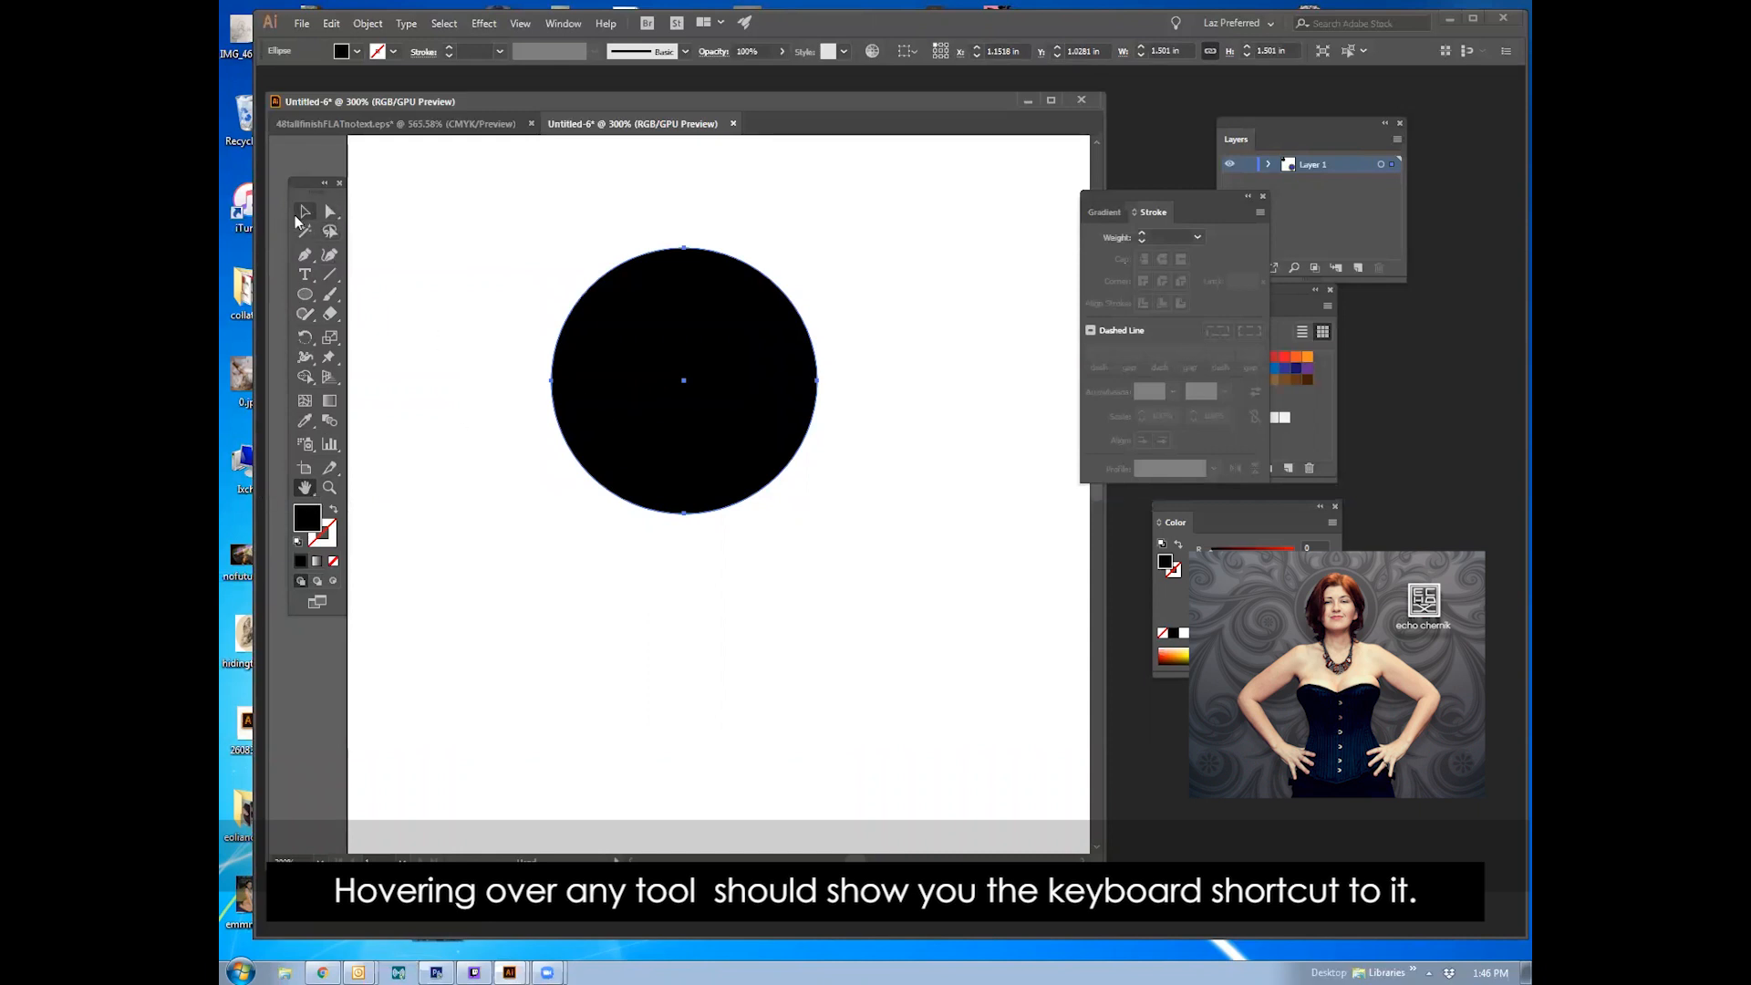
# Step: Move the black circle toward the artboard's upper-left corner with the Selection tool and keep it selected
pyautogui.press('v')
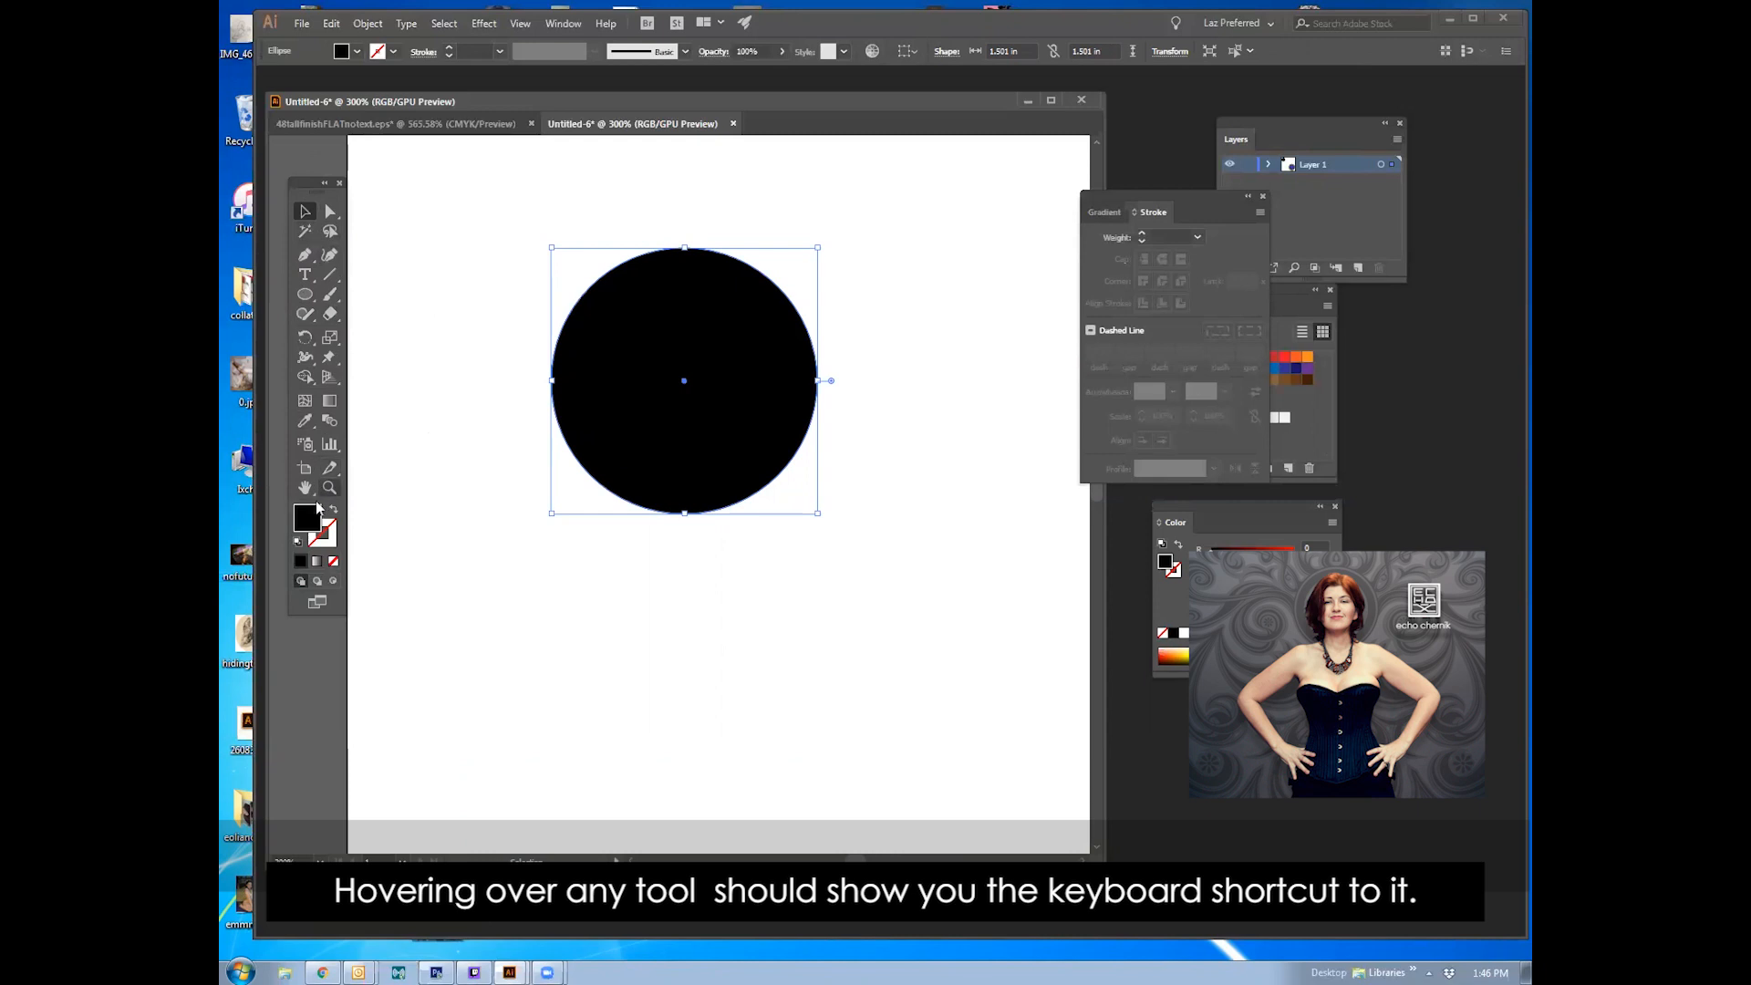
pyautogui.click(314, 497)
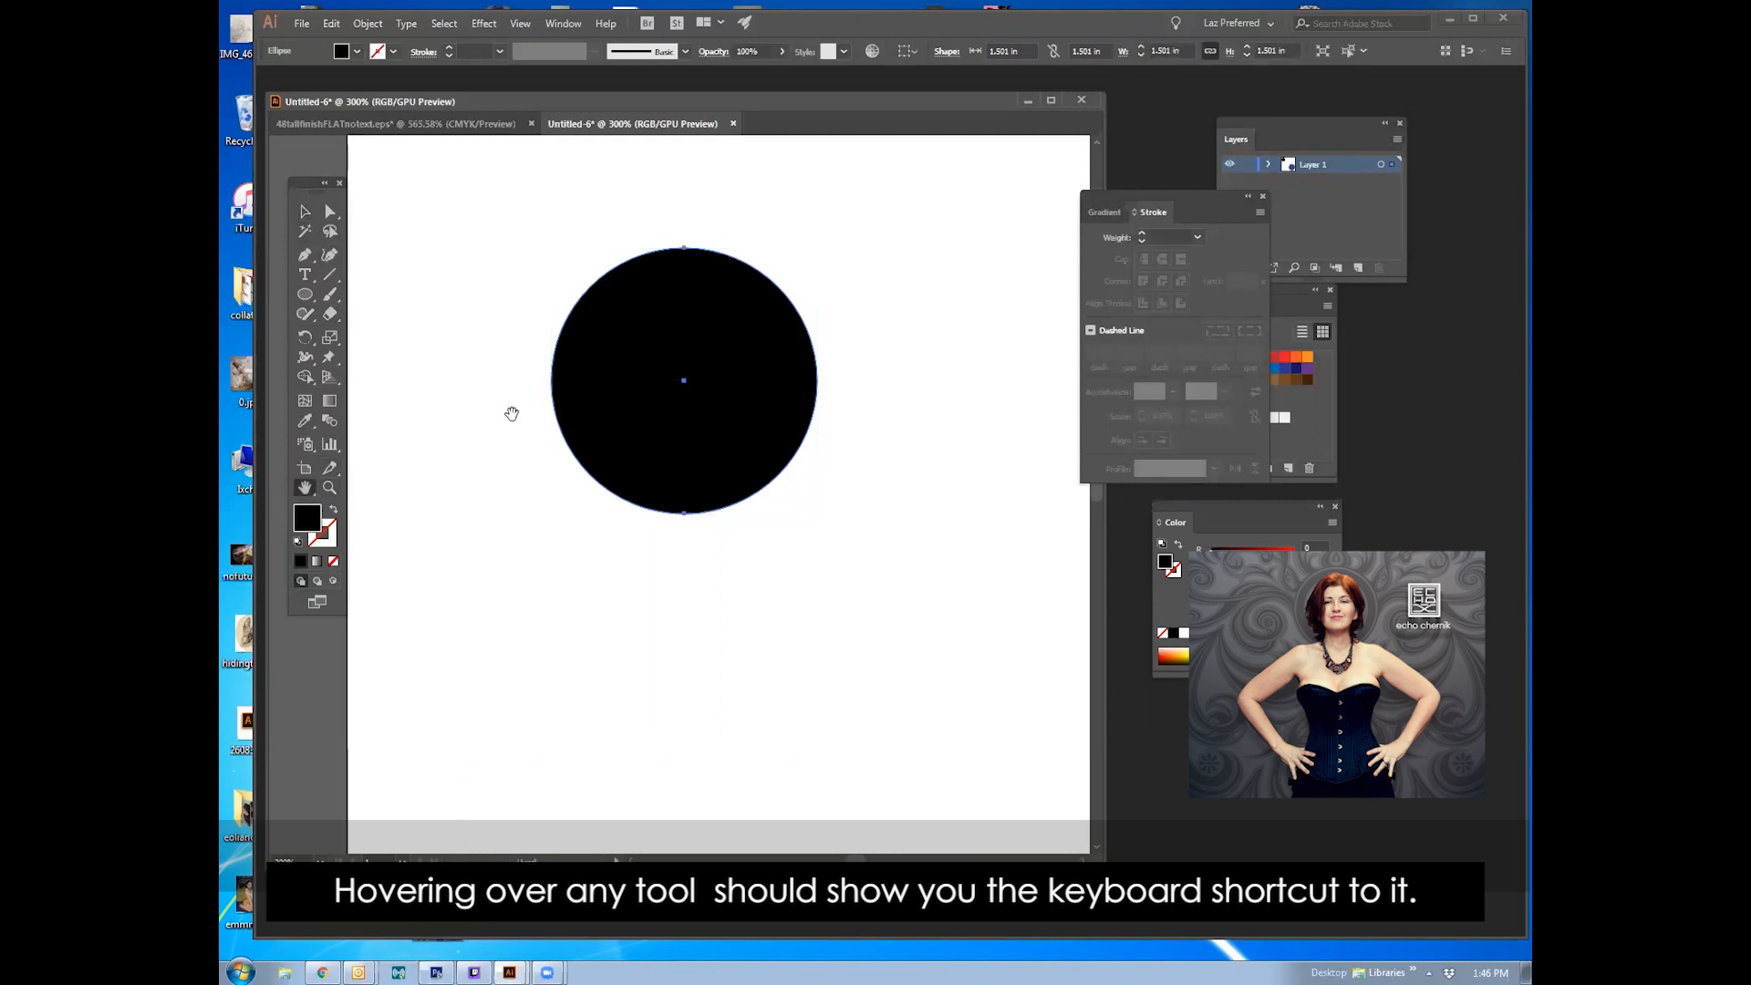
pyautogui.press('v')
pyautogui.click(840, 250)
pyautogui.moveTo(674, 355); pyautogui.dragTo(616, 358)
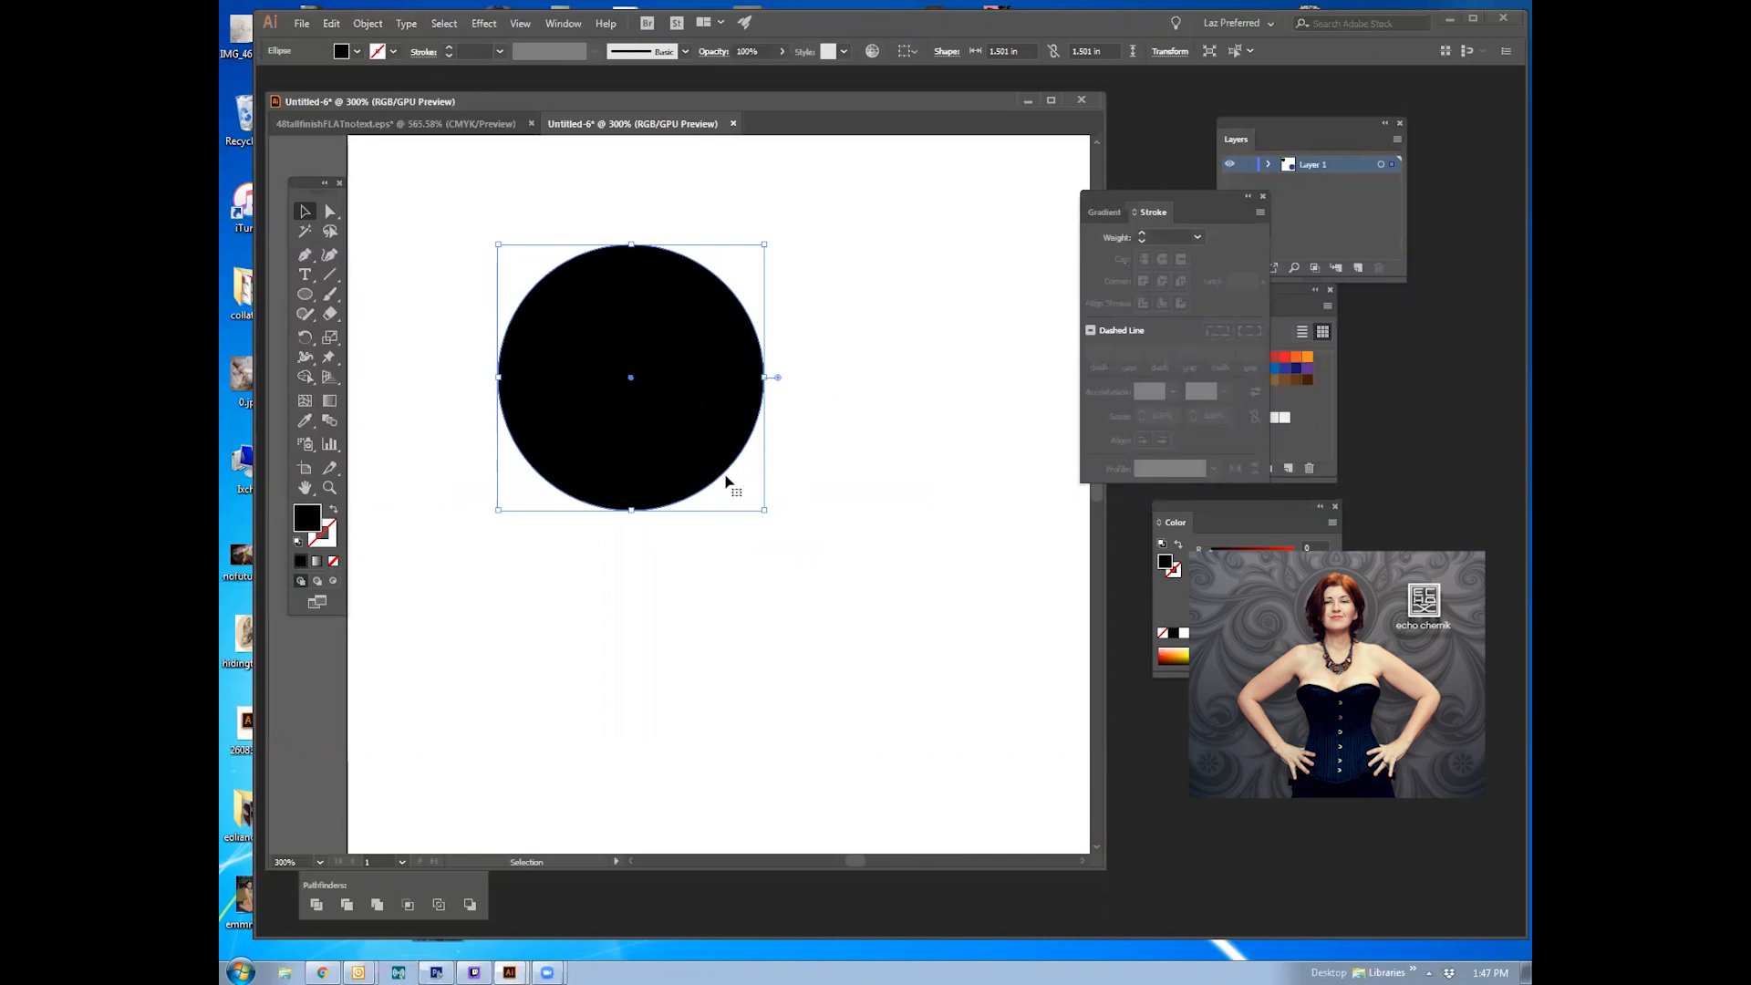
pyautogui.click(842, 501)
pyautogui.moveTo(614, 452); pyautogui.dragTo(529, 418)
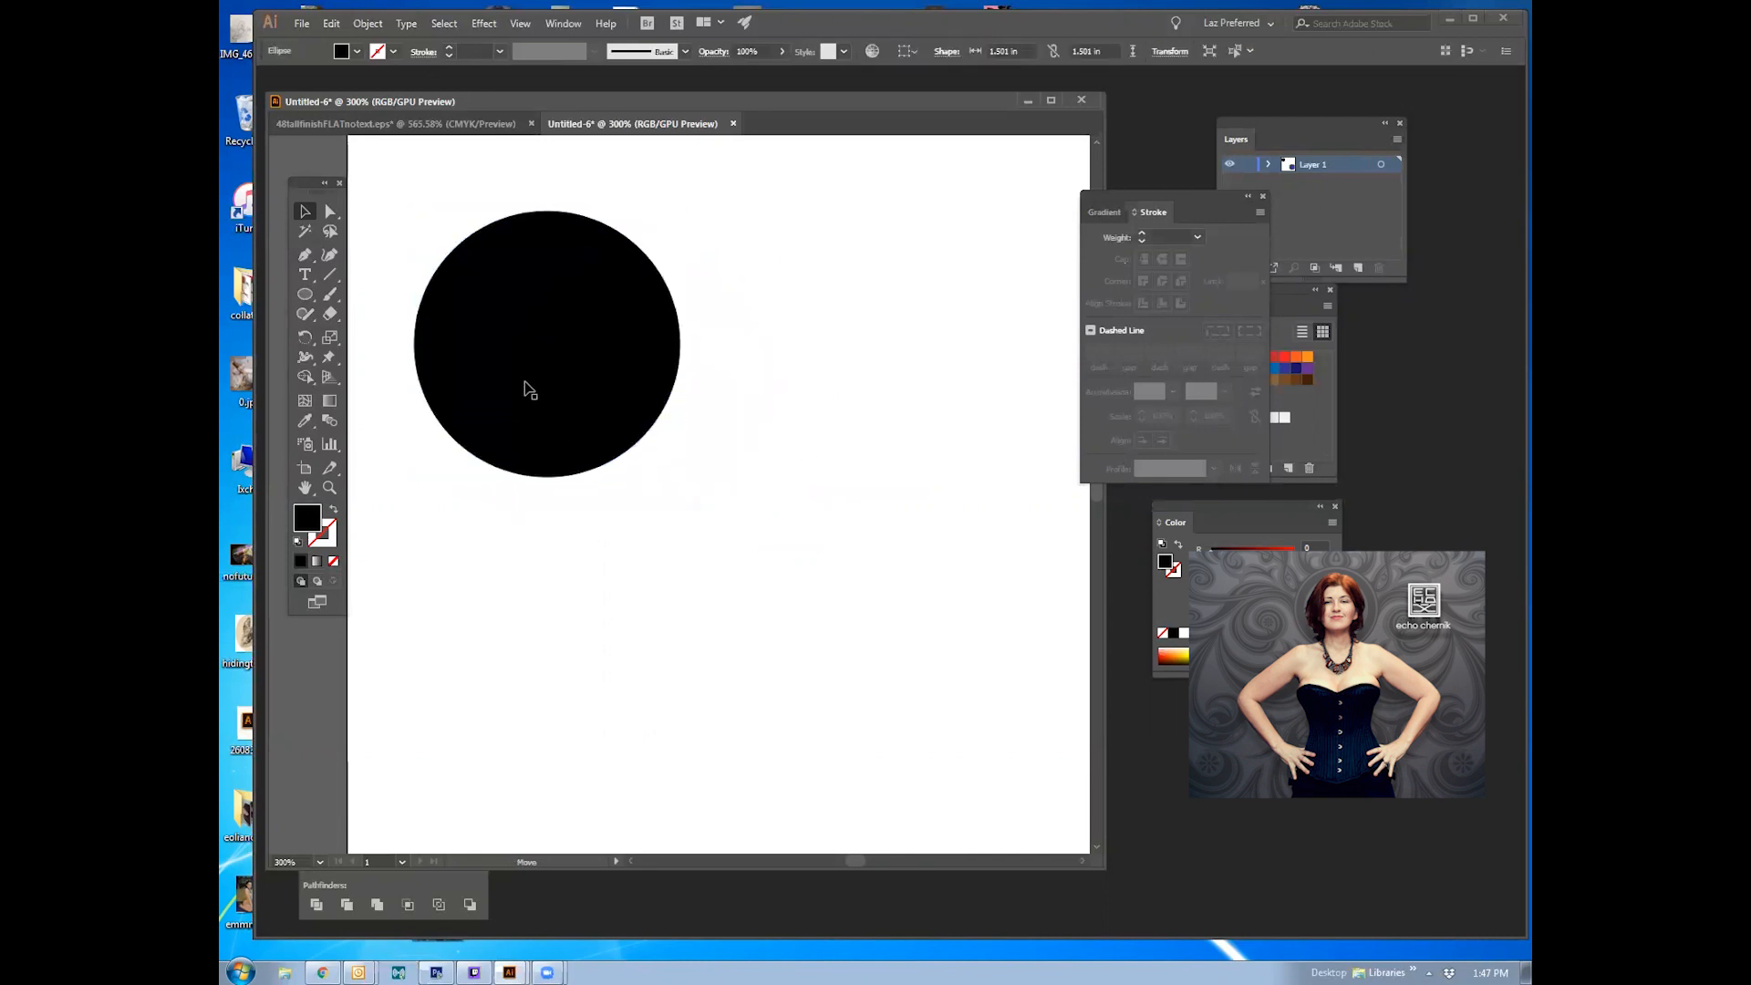
pyautogui.click(578, 363)
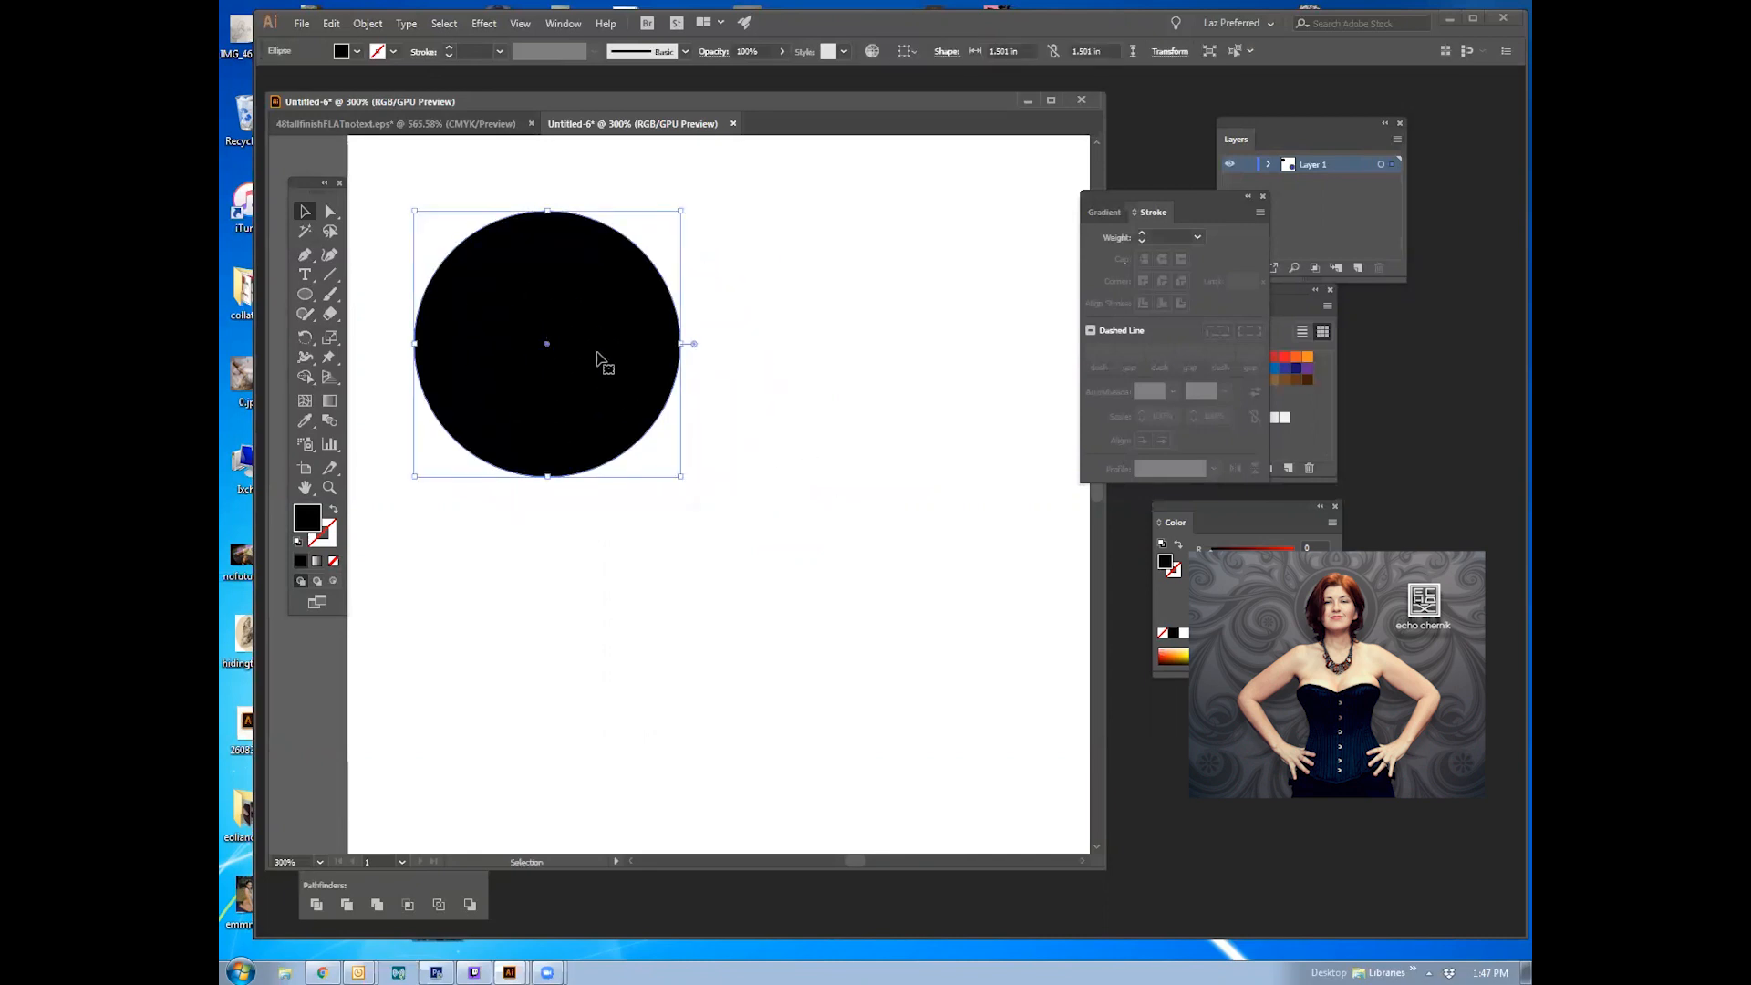
# Step: Try duplicating the black circle to its right, select both circles together, and undo the duplication
pyautogui.moveTo(679, 335); pyautogui.dragTo(765, 354)
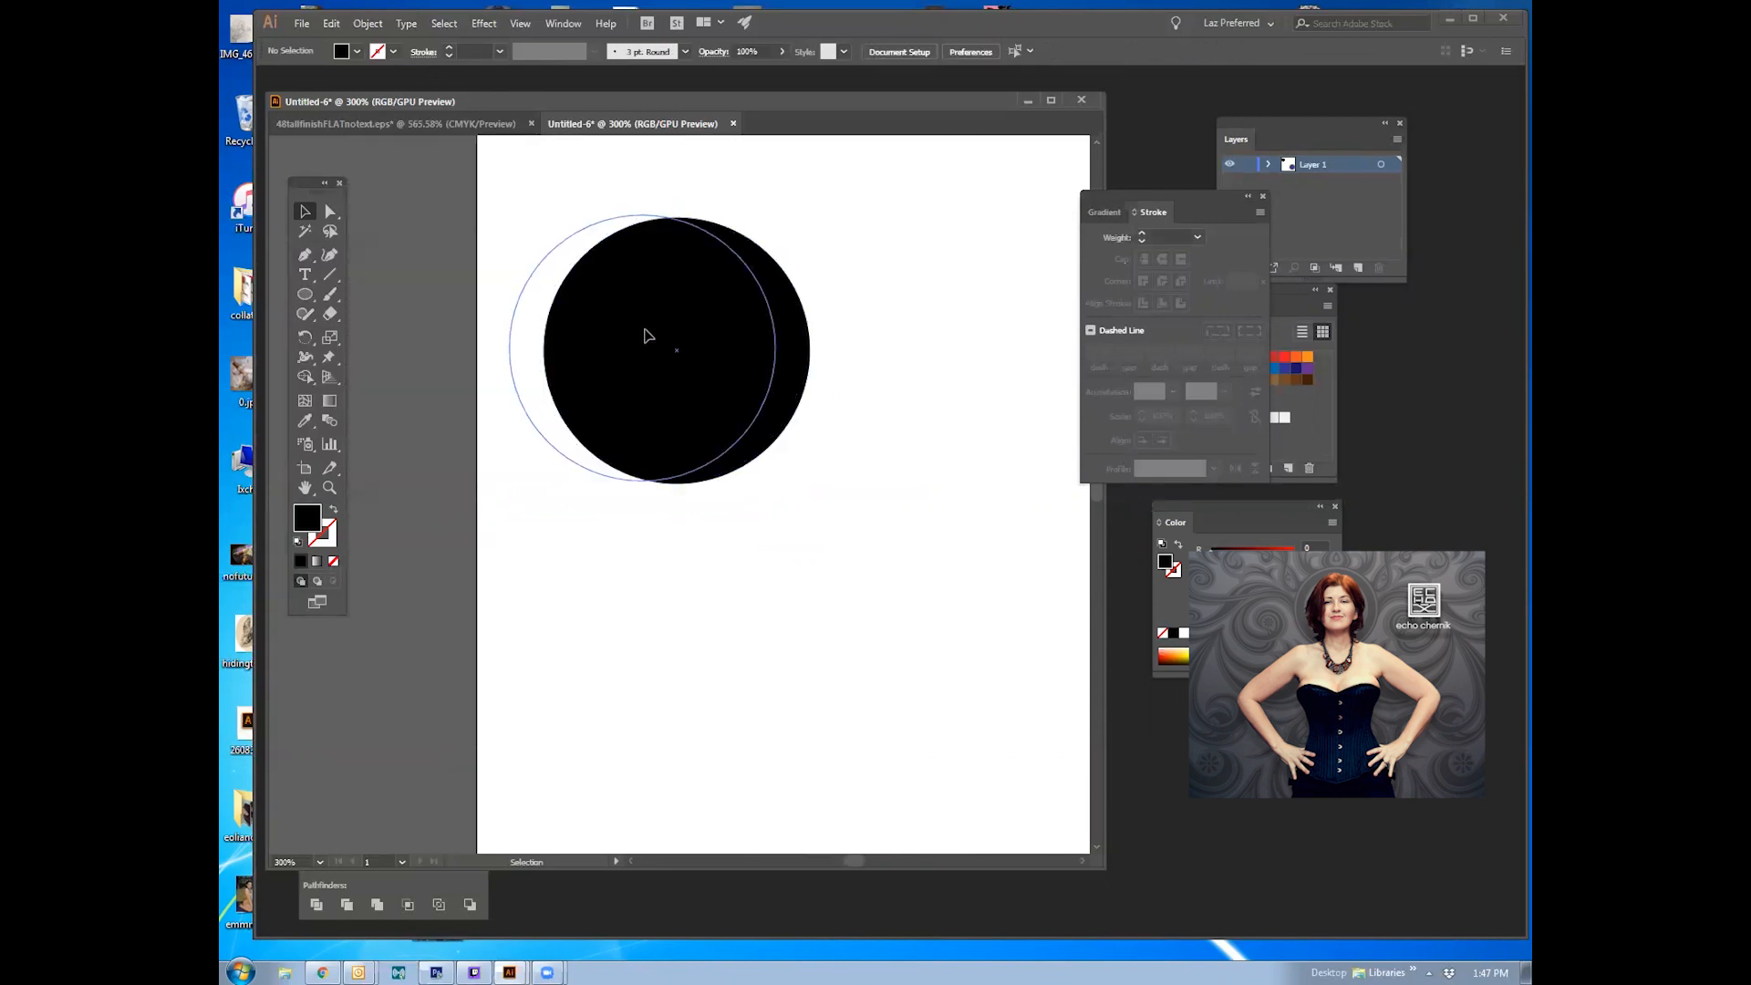
pyautogui.click(903, 317)
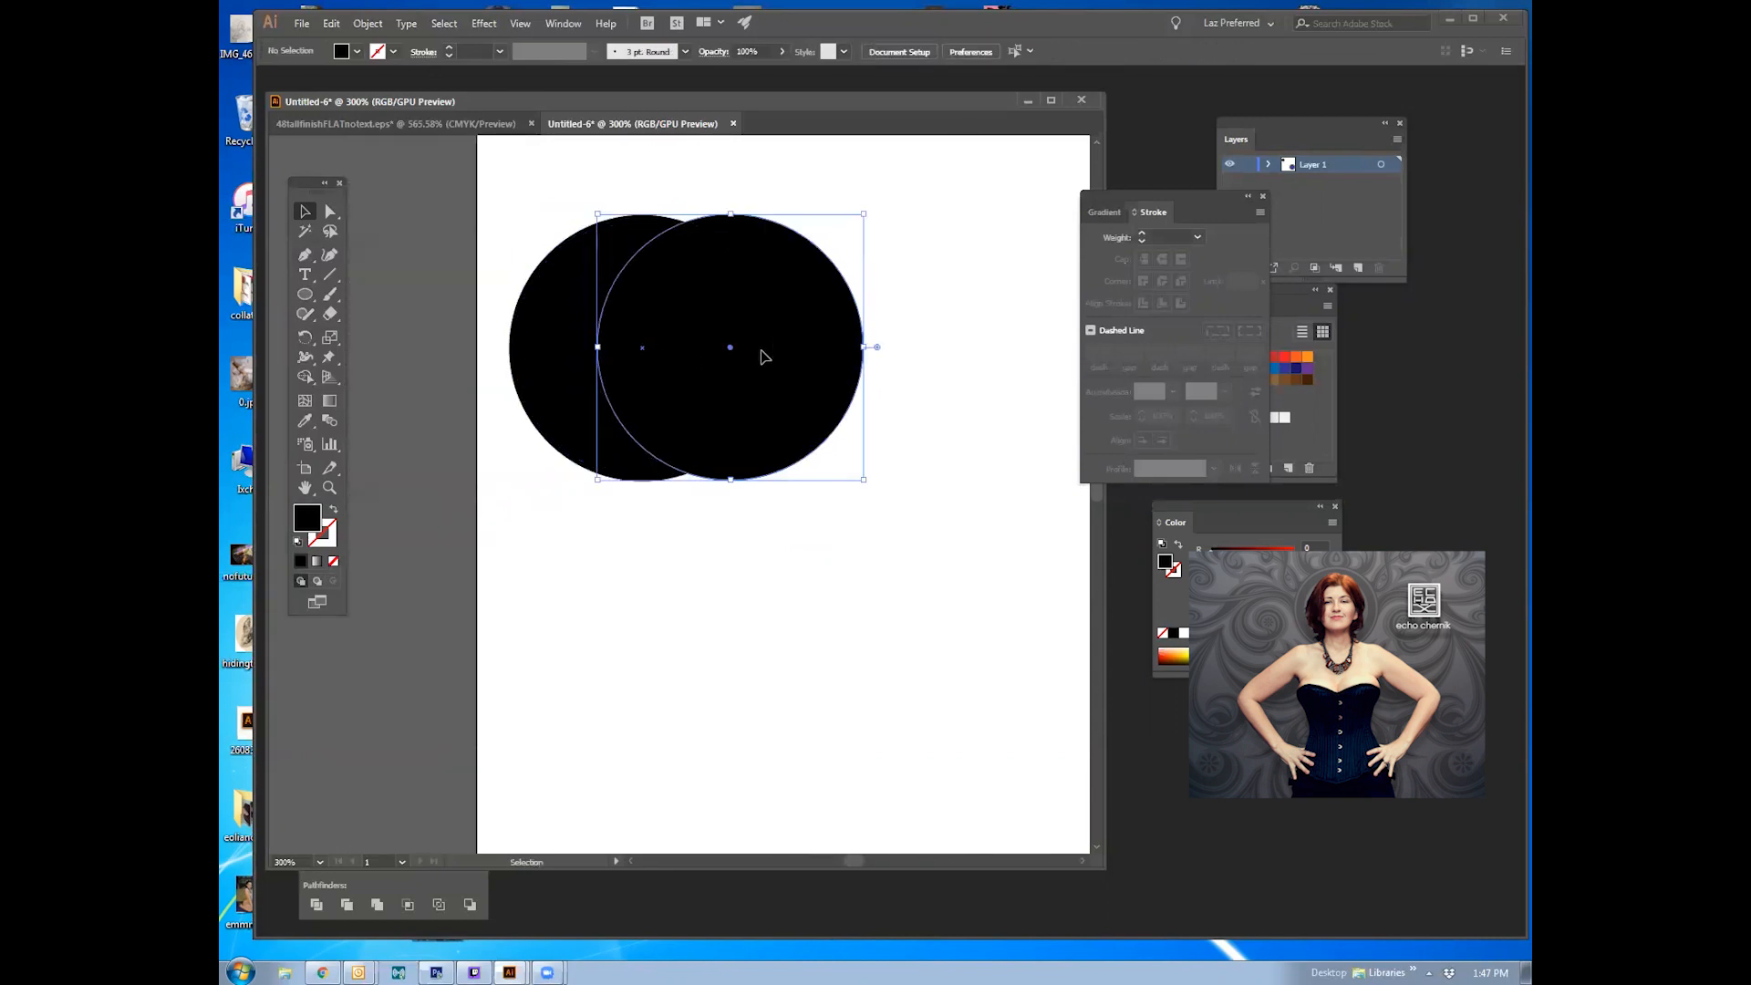
pyautogui.hotkey('ctrl', 'z')
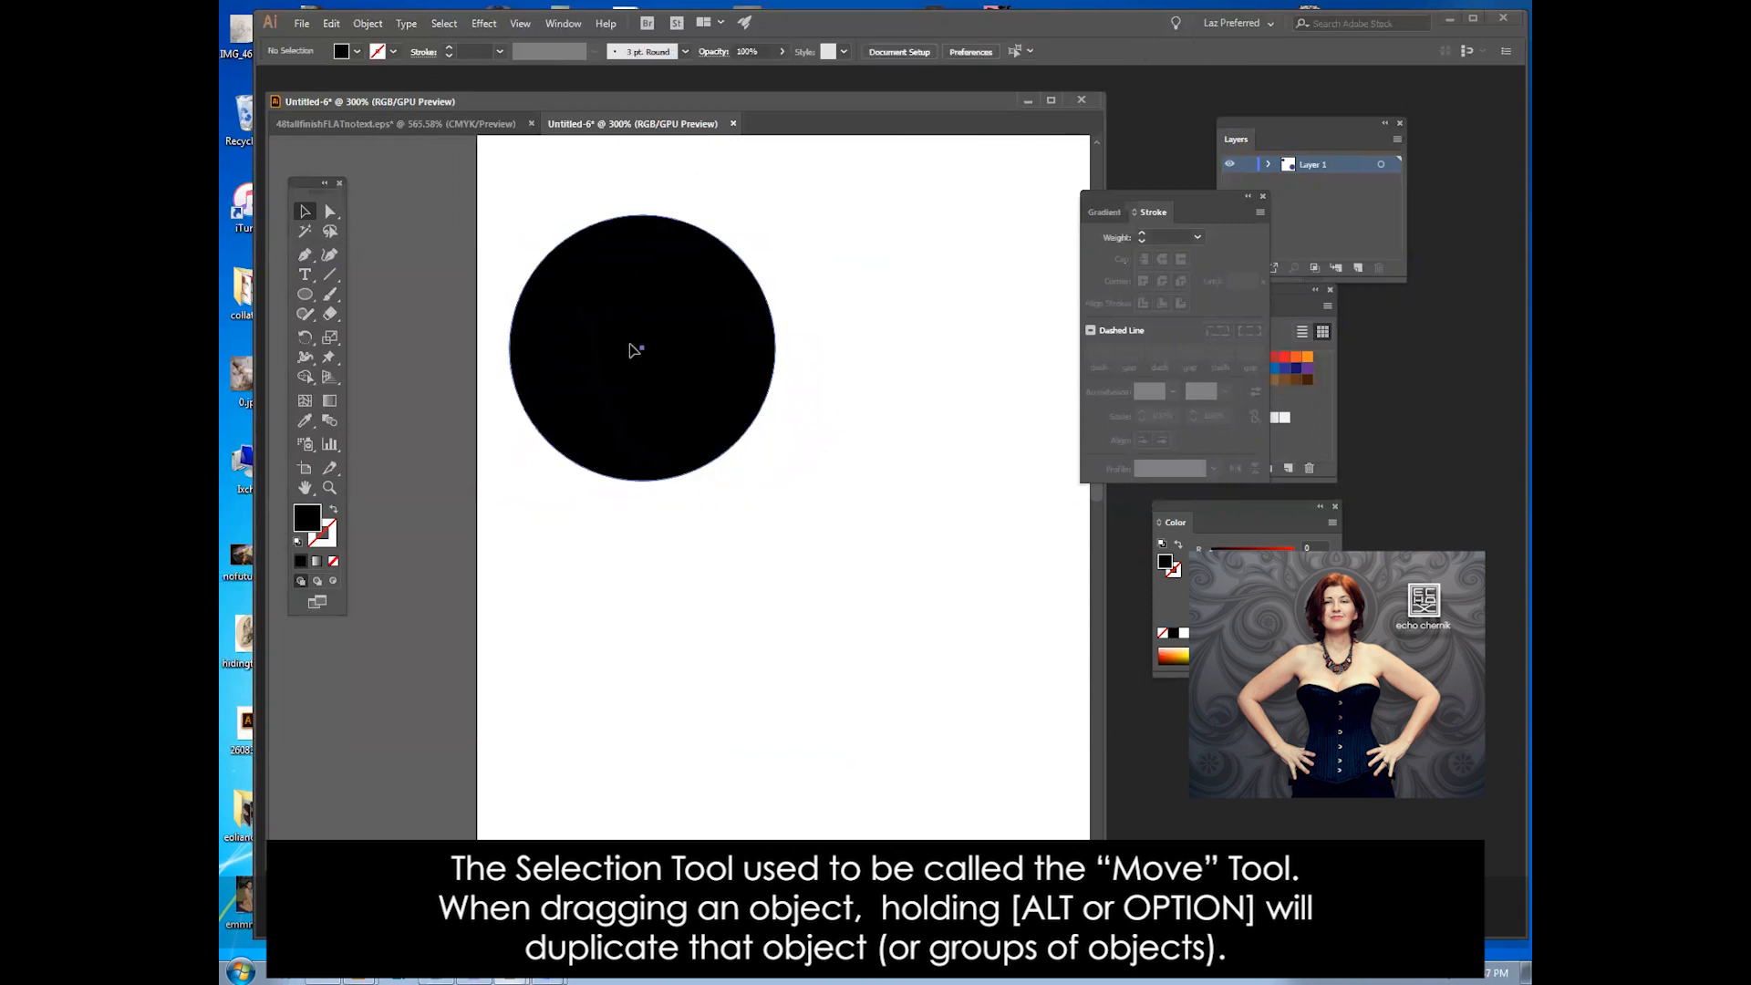
pyautogui.moveTo(636, 350); pyautogui.dragTo(925, 343)
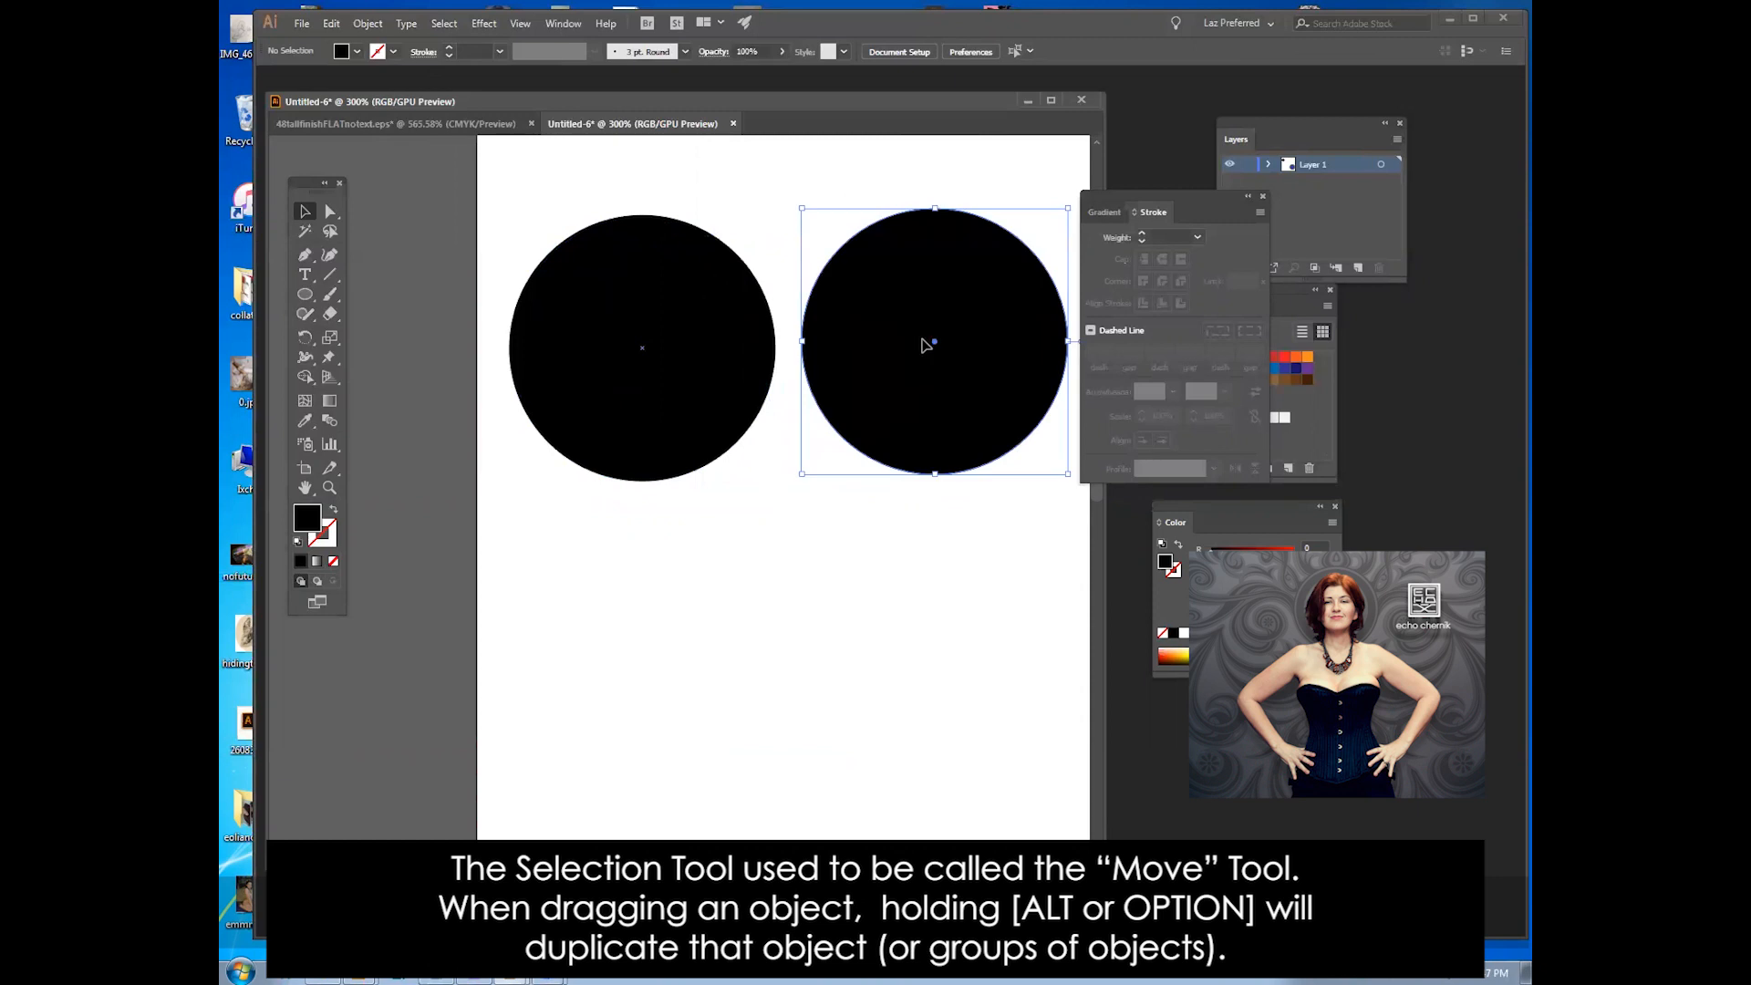
pyautogui.click(917, 553)
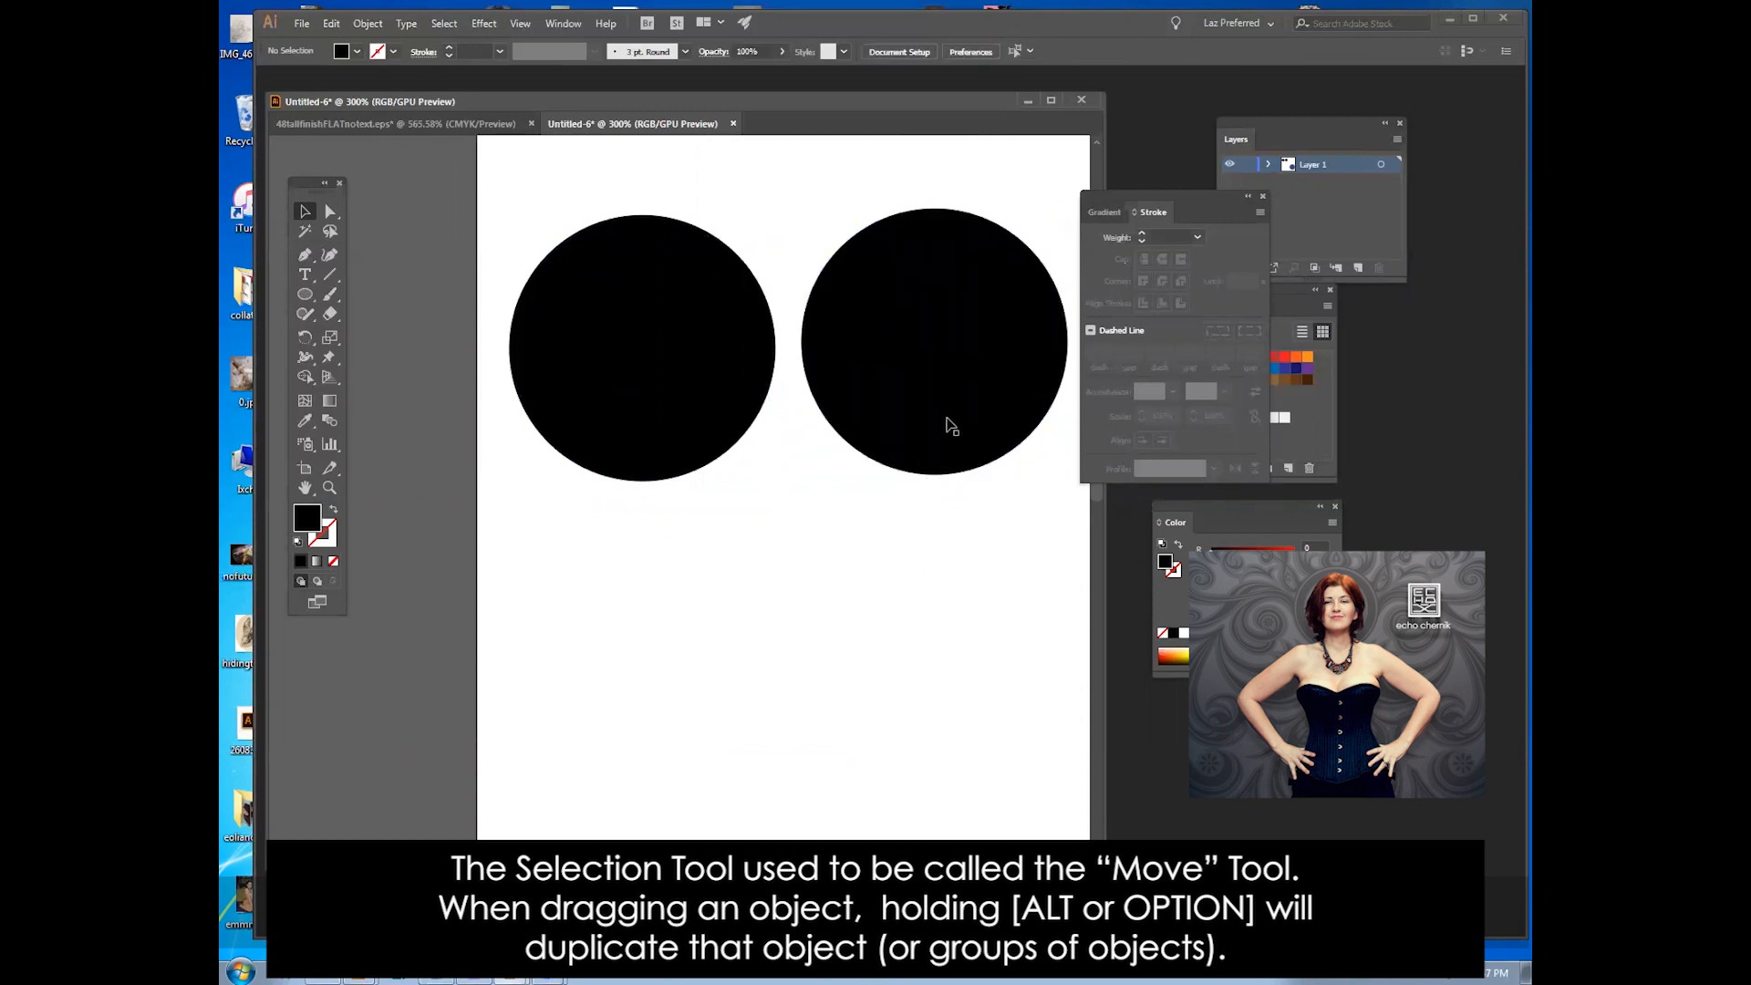
pyautogui.moveTo(709, 491); pyautogui.dragTo(887, 400)
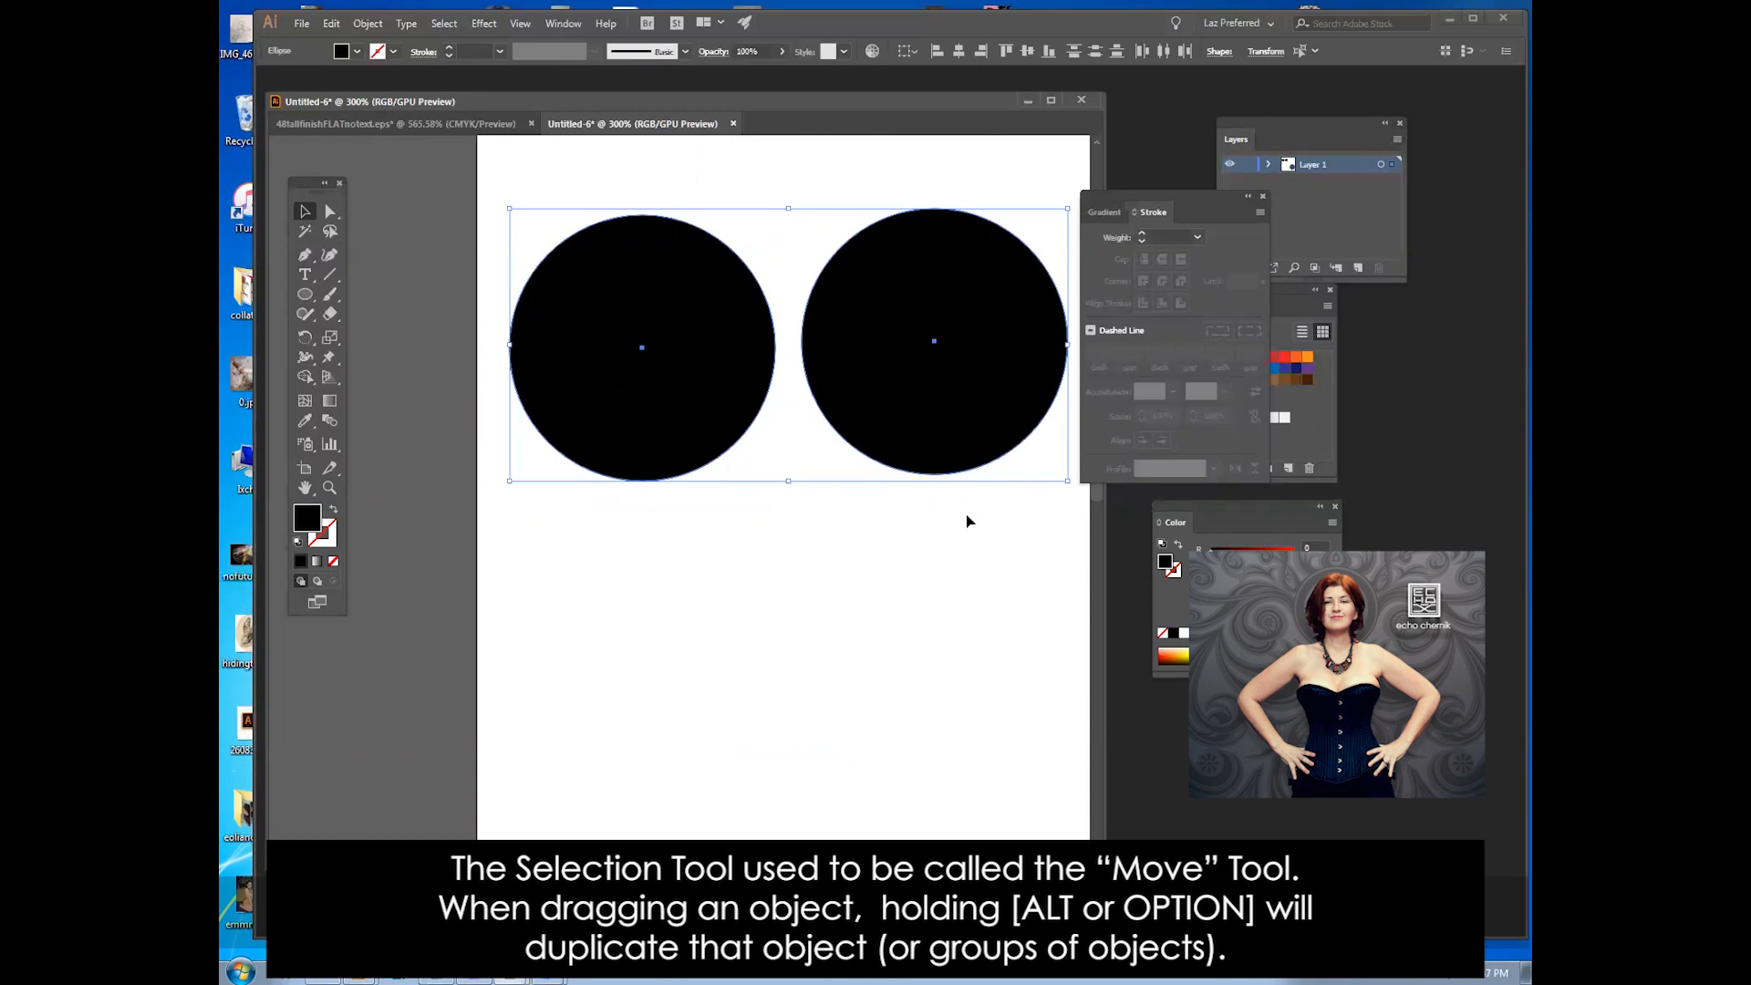
pyautogui.hotkey('ctrl', 'z')
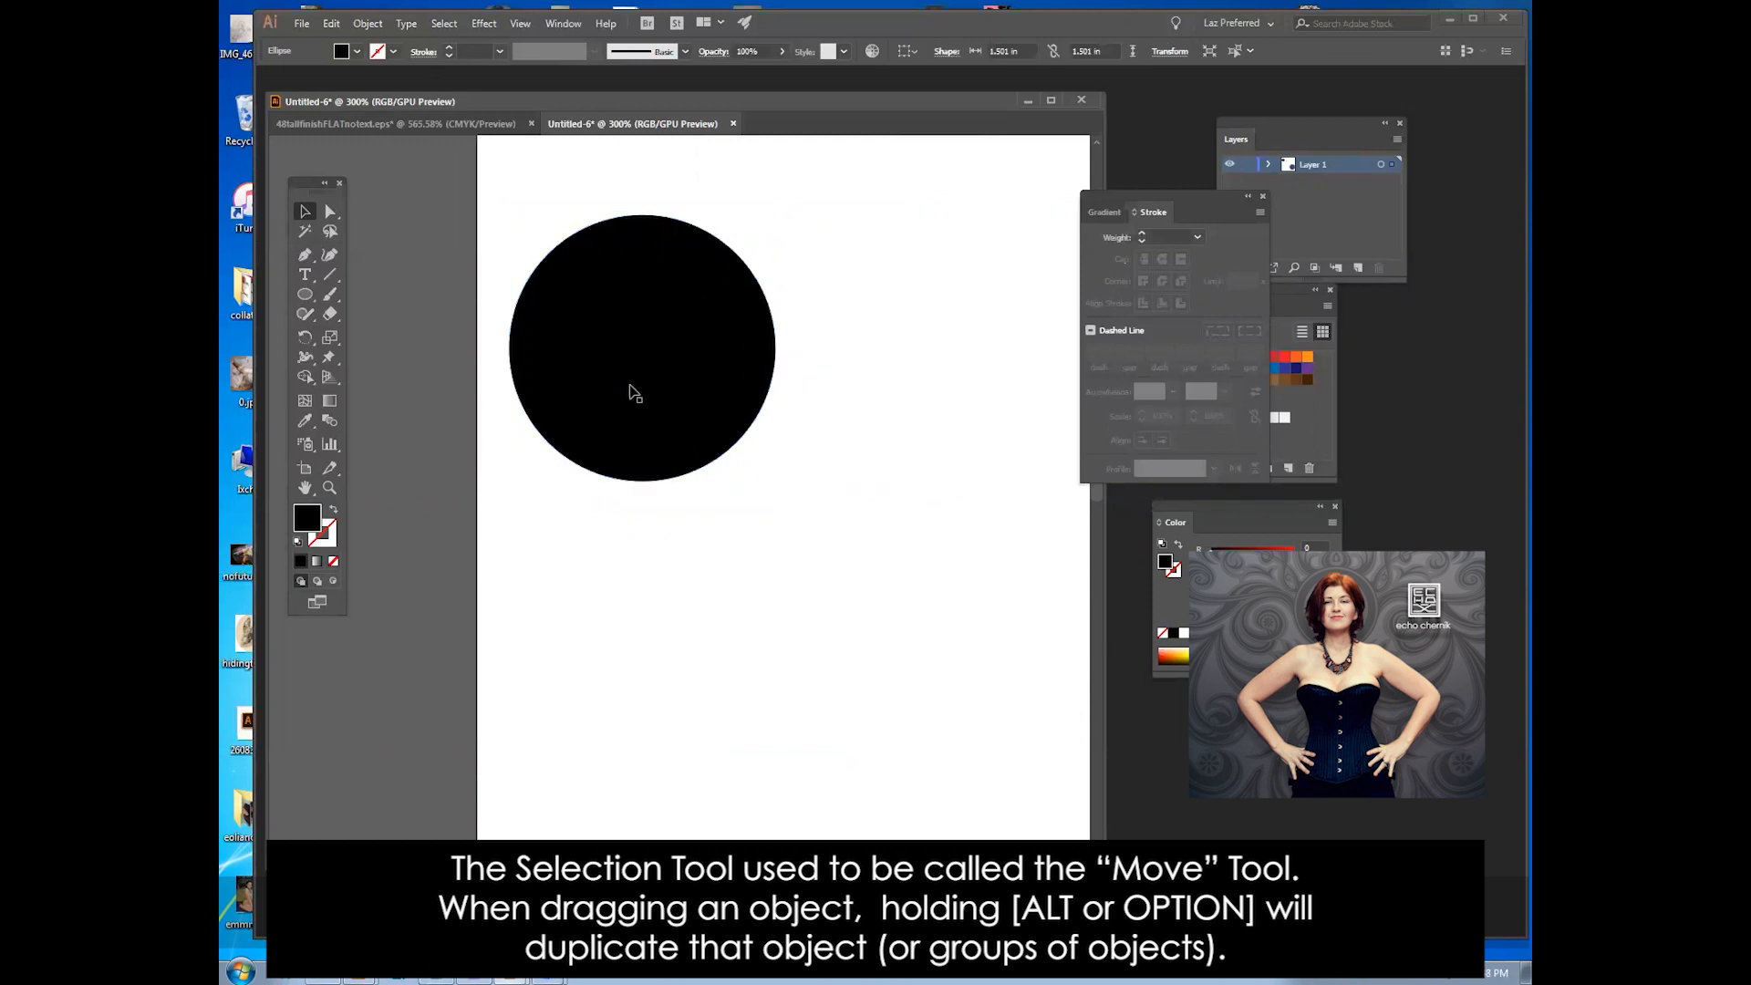
# Step: Duplicate the black circle horizontally to the right so the copy sits level beside the original
pyautogui.moveTo(649, 376); pyautogui.dragTo(939, 375)
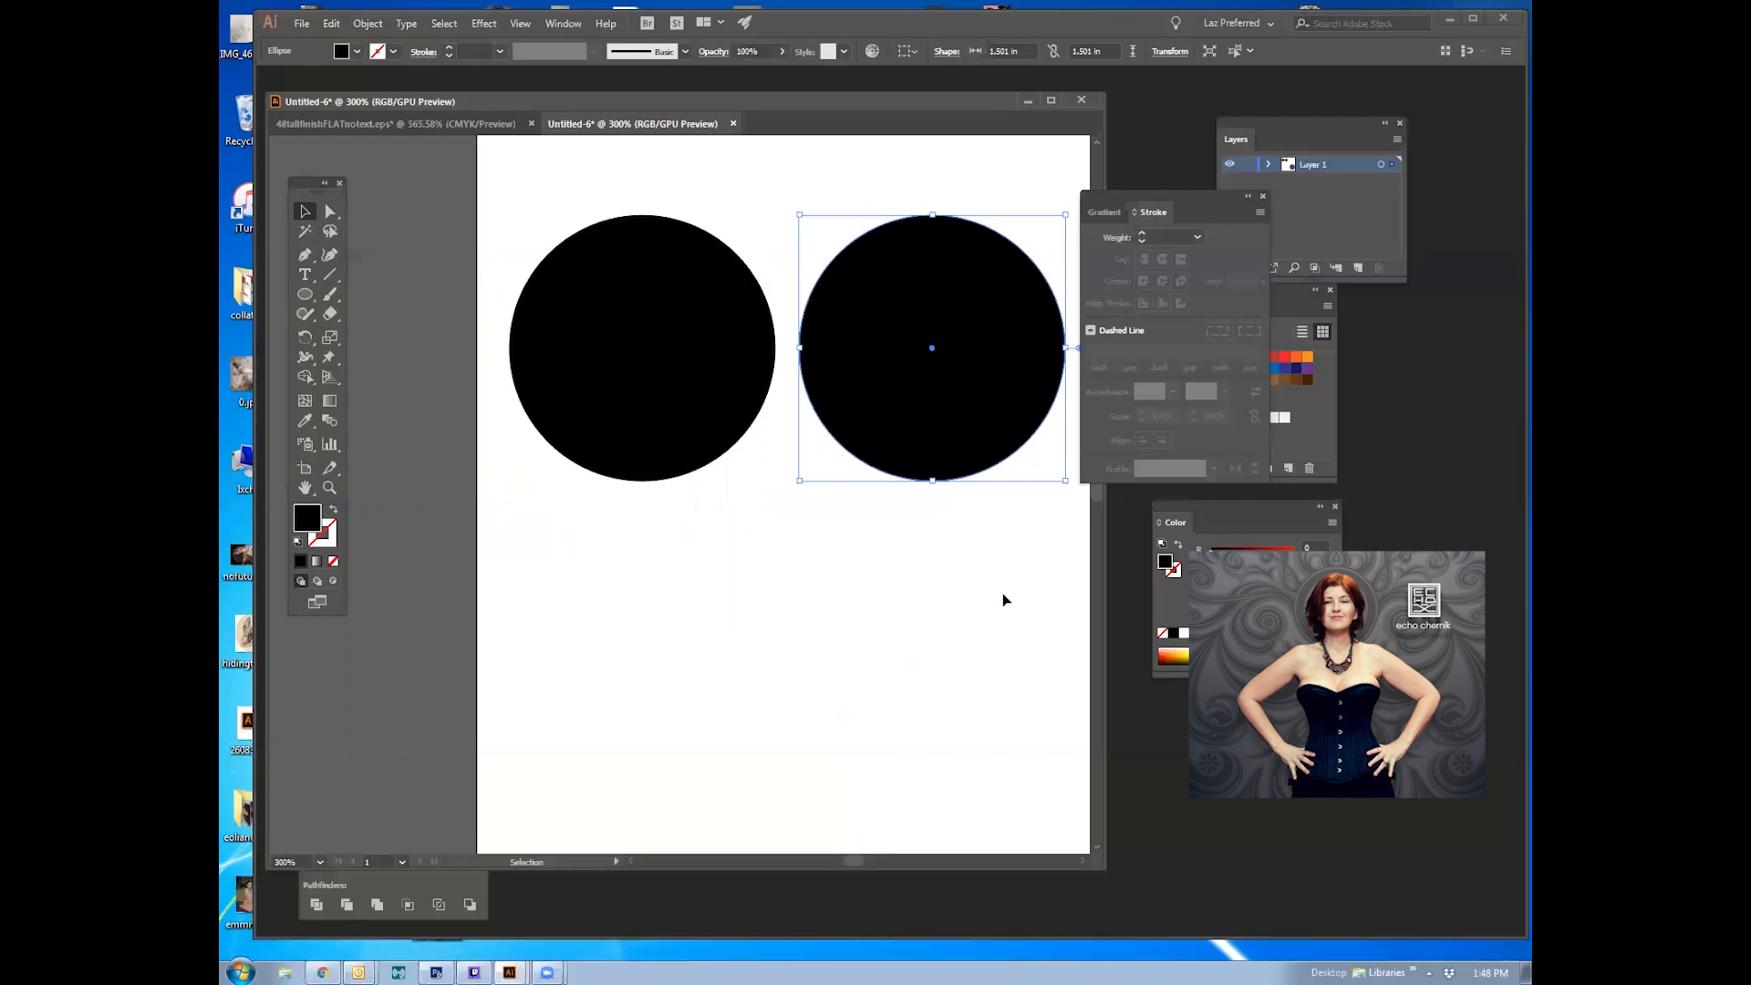
pyautogui.click(845, 723)
pyautogui.click(877, 421)
pyautogui.click(854, 559)
# Step: Change the fill of the right circle to blue and deselect it
pyautogui.click(910, 432)
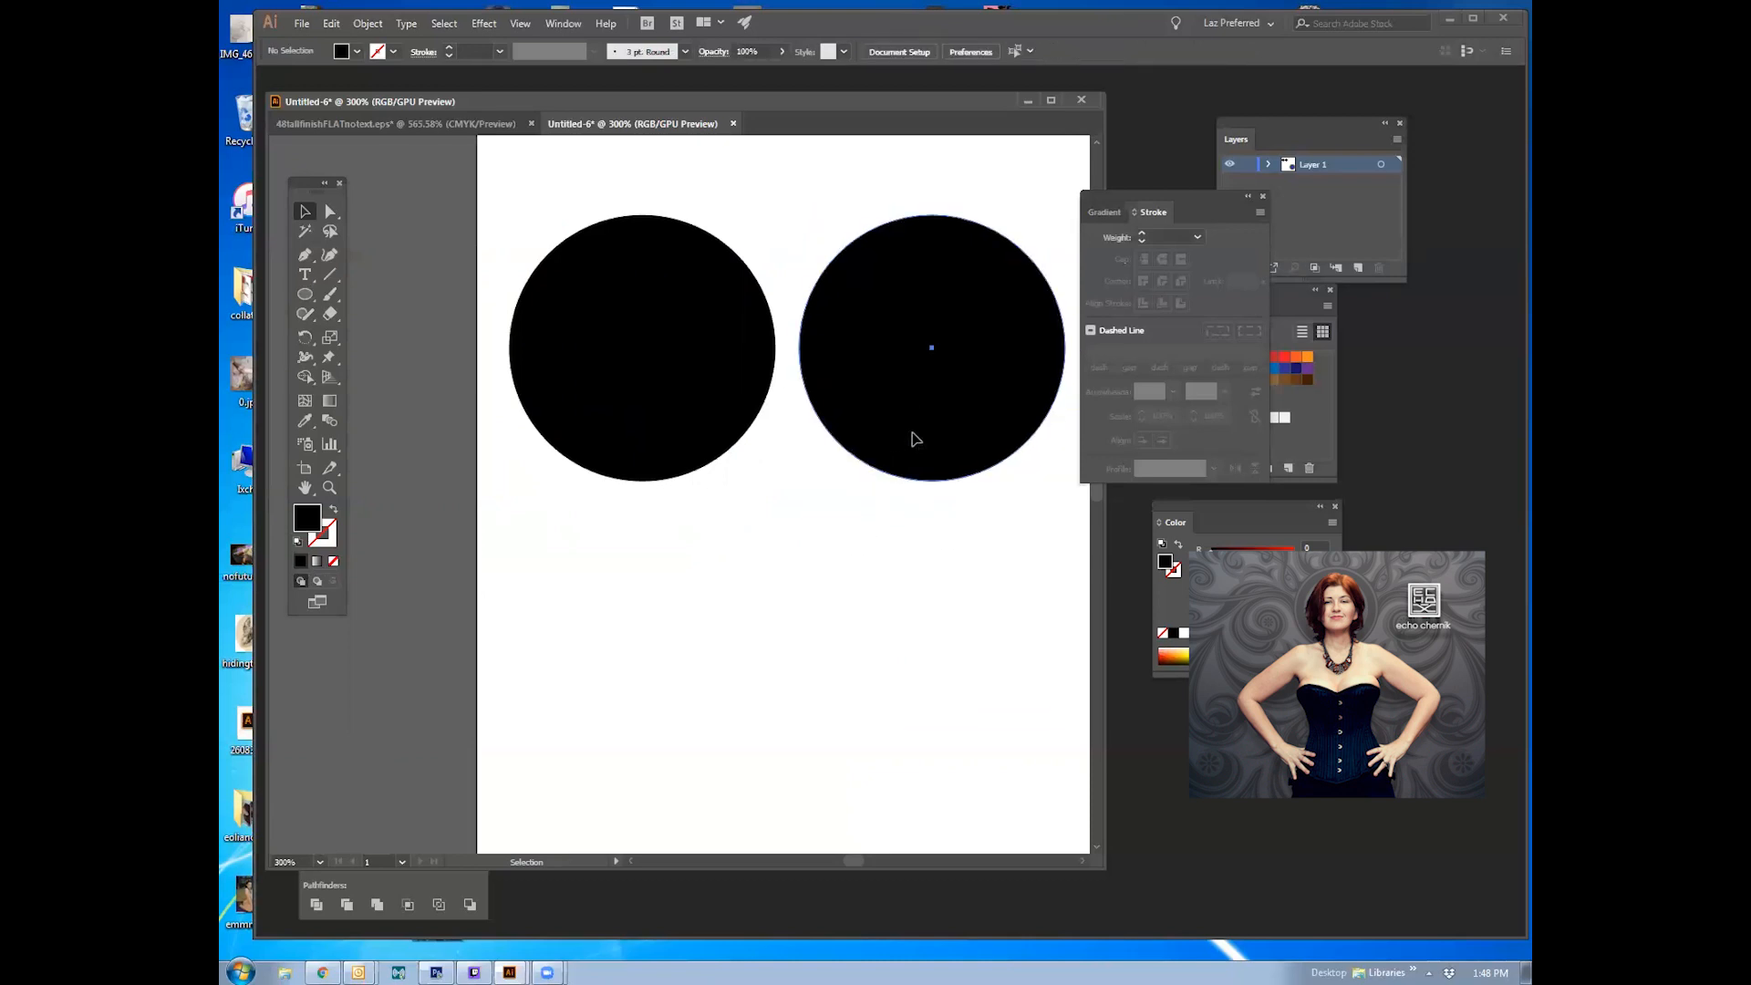
pyautogui.doubleClick(306, 521)
pyautogui.click(437, 163)
pyautogui.click(677, 125)
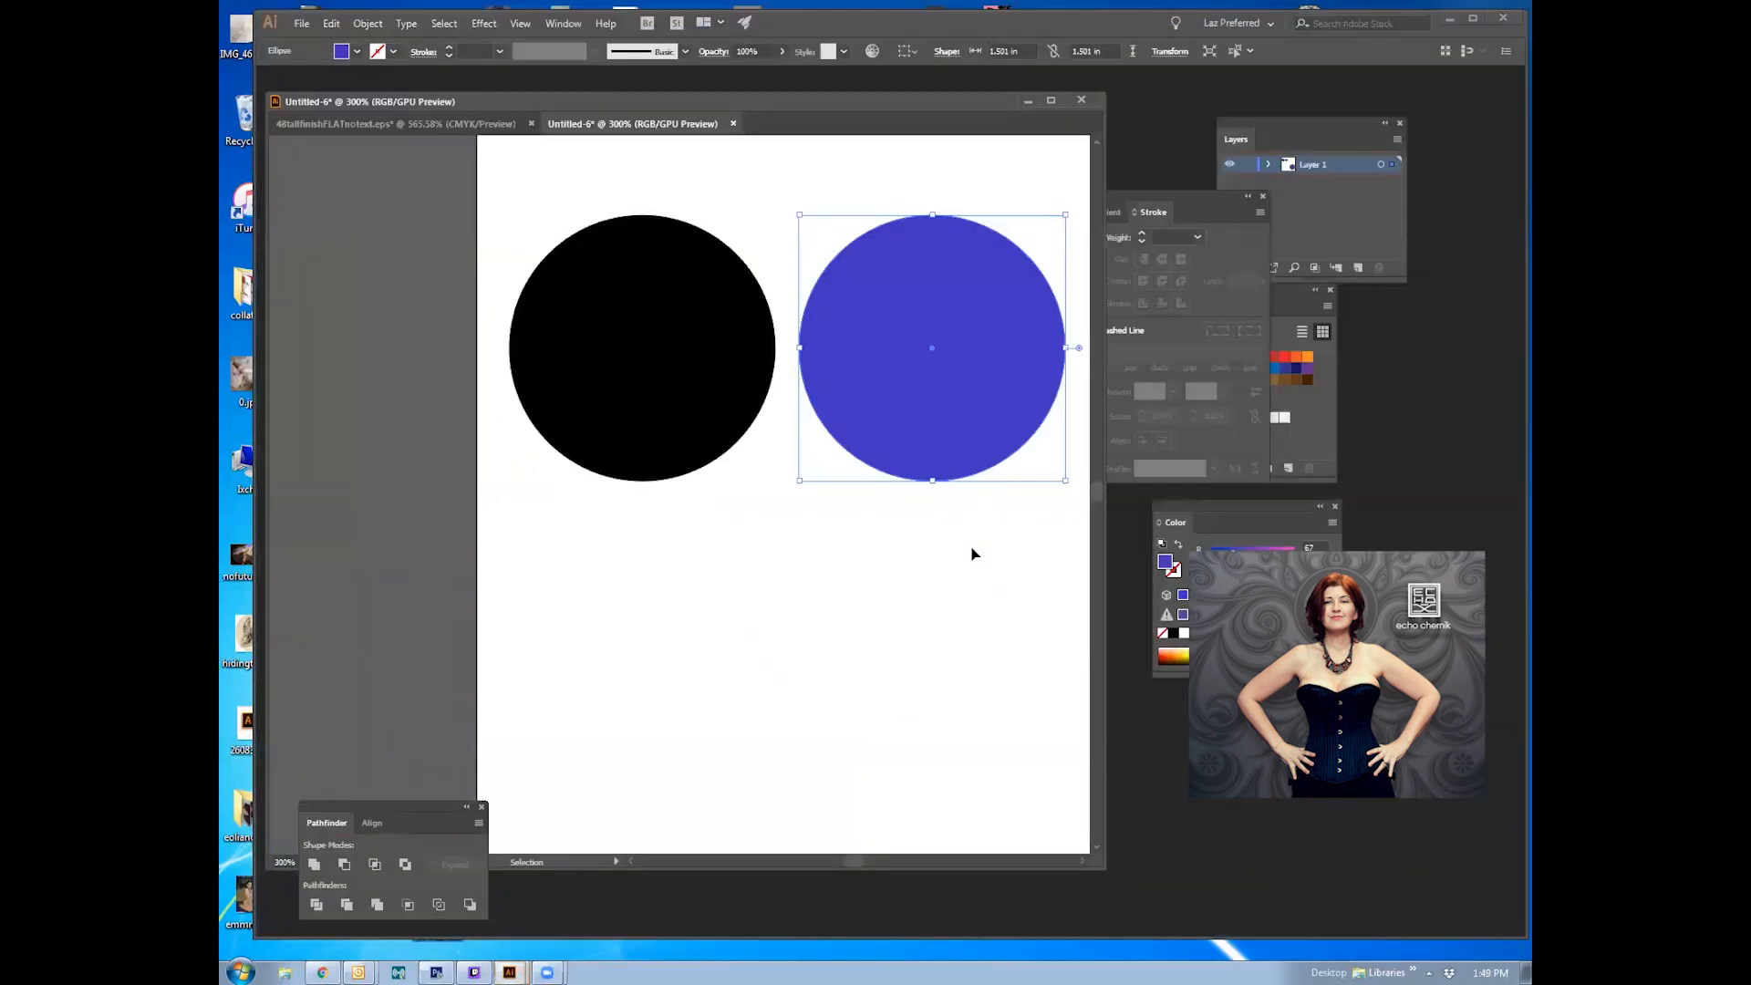
pyautogui.click(804, 499)
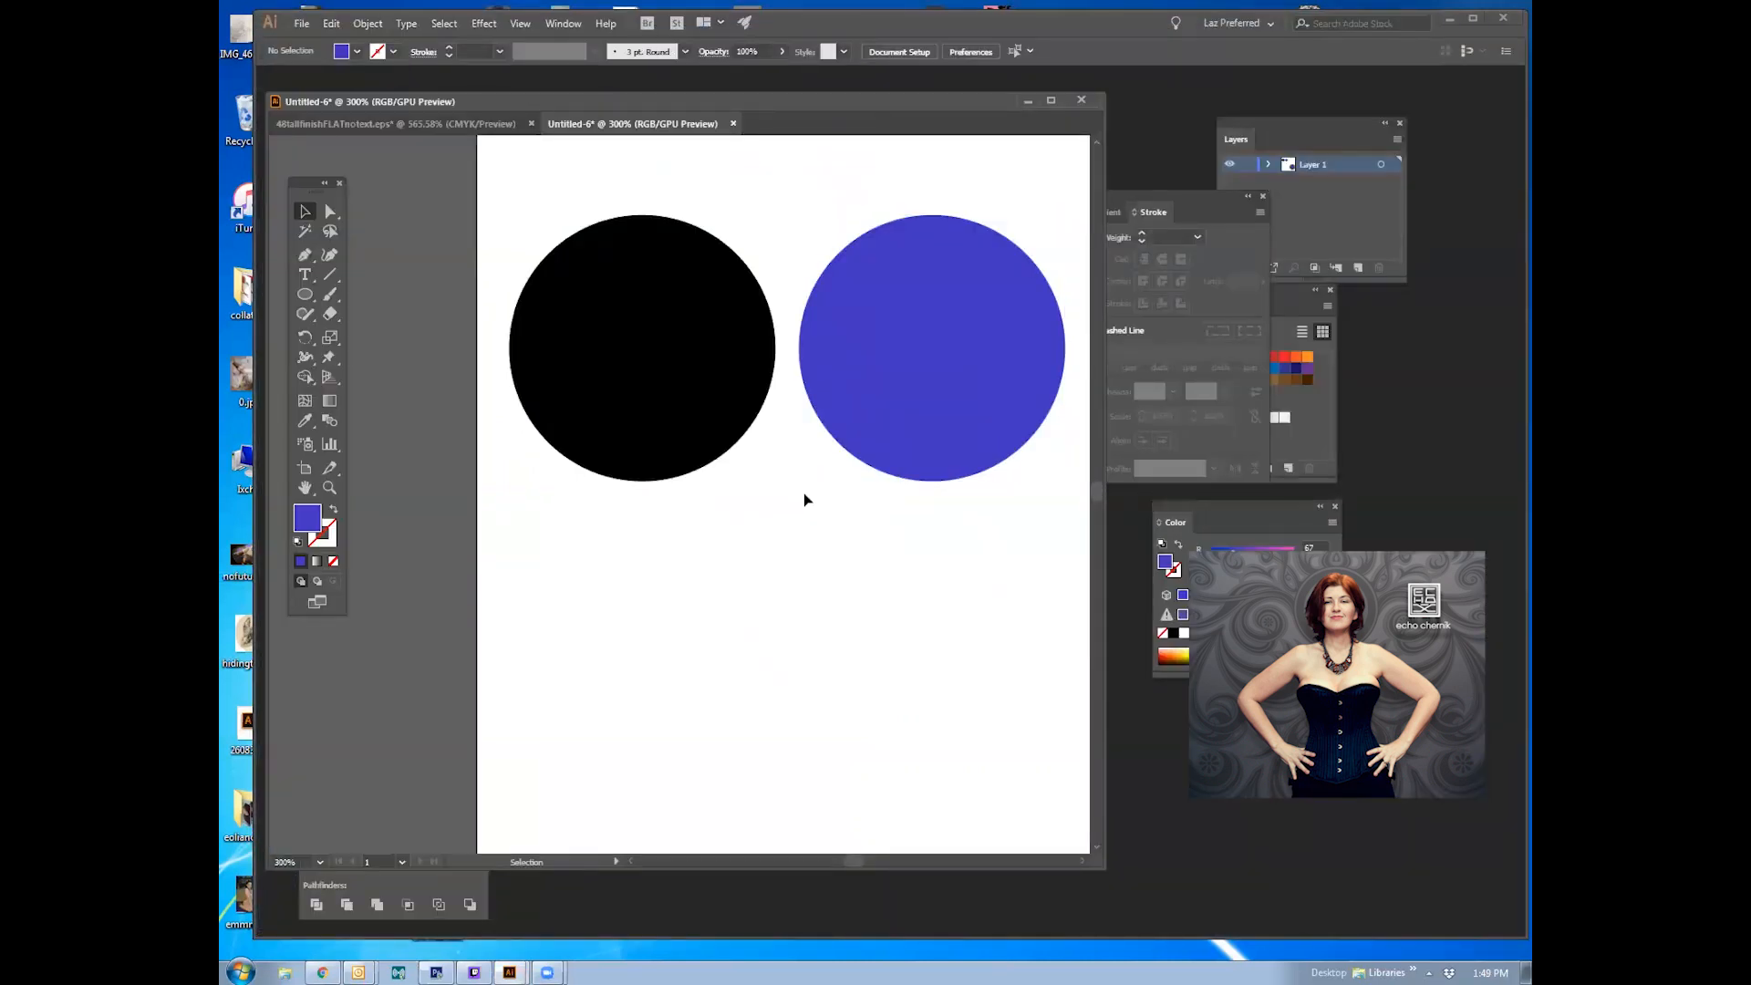
# Step: Zoom in to 600% between the two circles with the Zoom tool and zoom back out to 300%
pyautogui.click(329, 488)
pyautogui.click(753, 394)
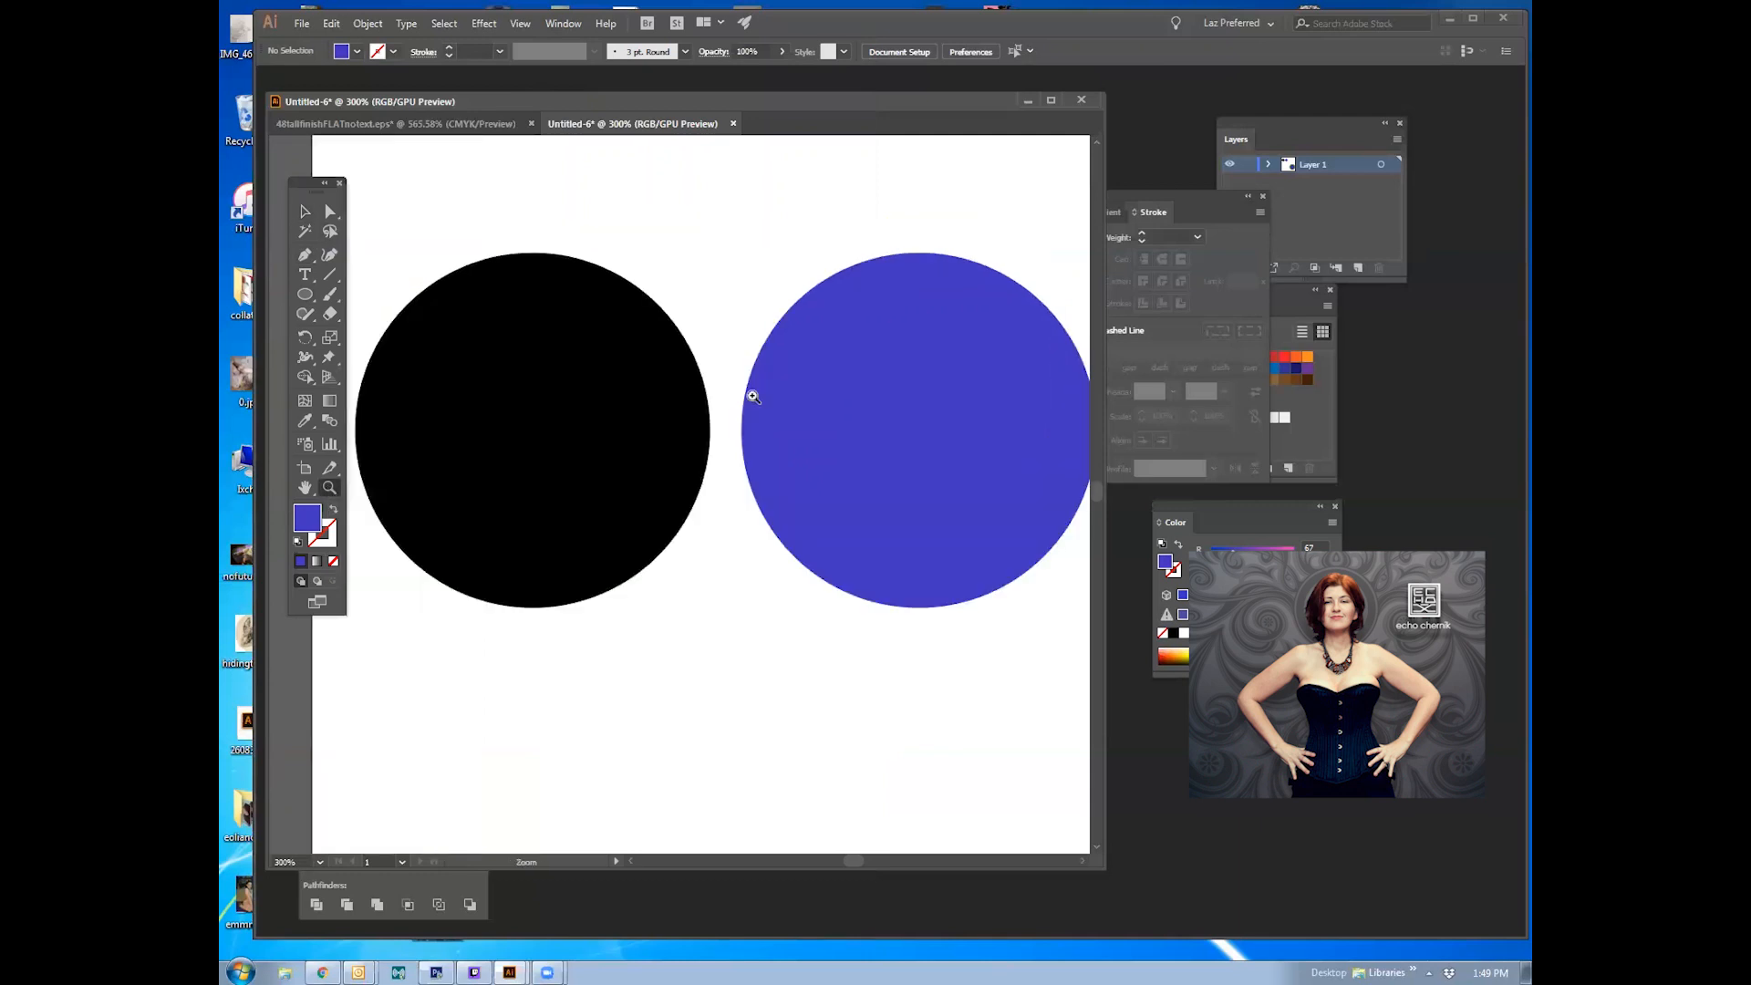
pyautogui.click(752, 396)
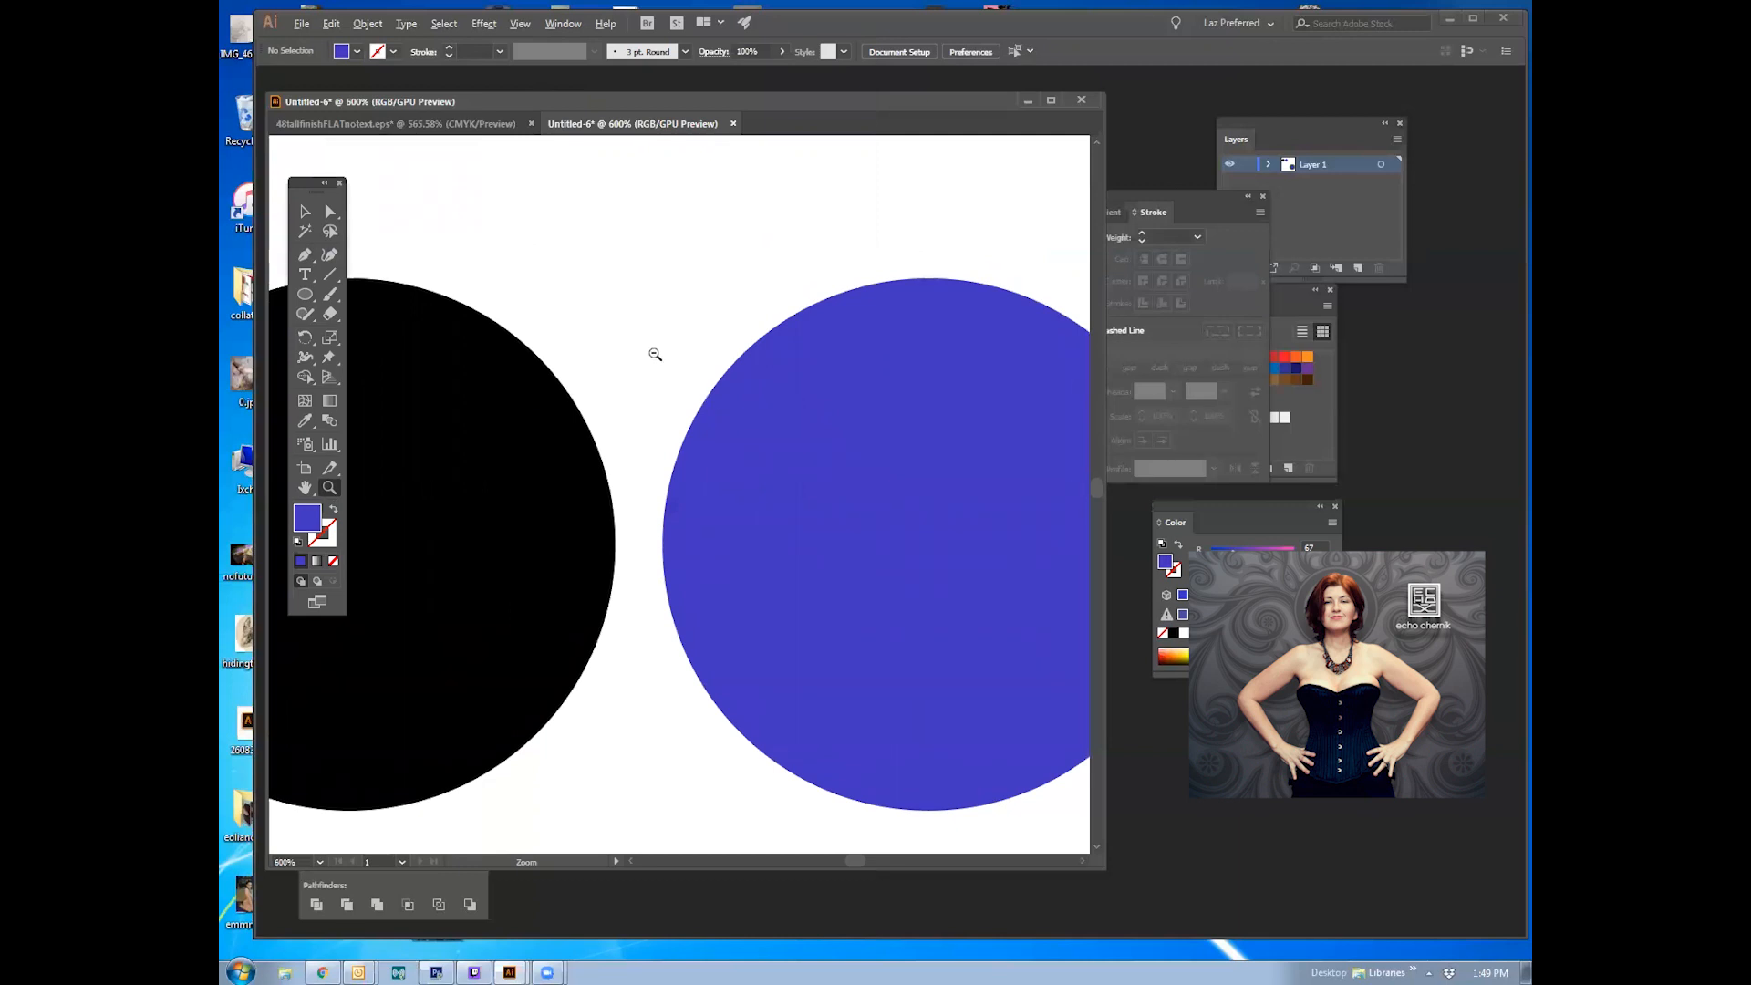
pyautogui.keyDown('alt'); pyautogui.click(655, 354); pyautogui.keyUp('alt')
pyautogui.moveTo(735, 597); pyautogui.dragTo(764, 301)
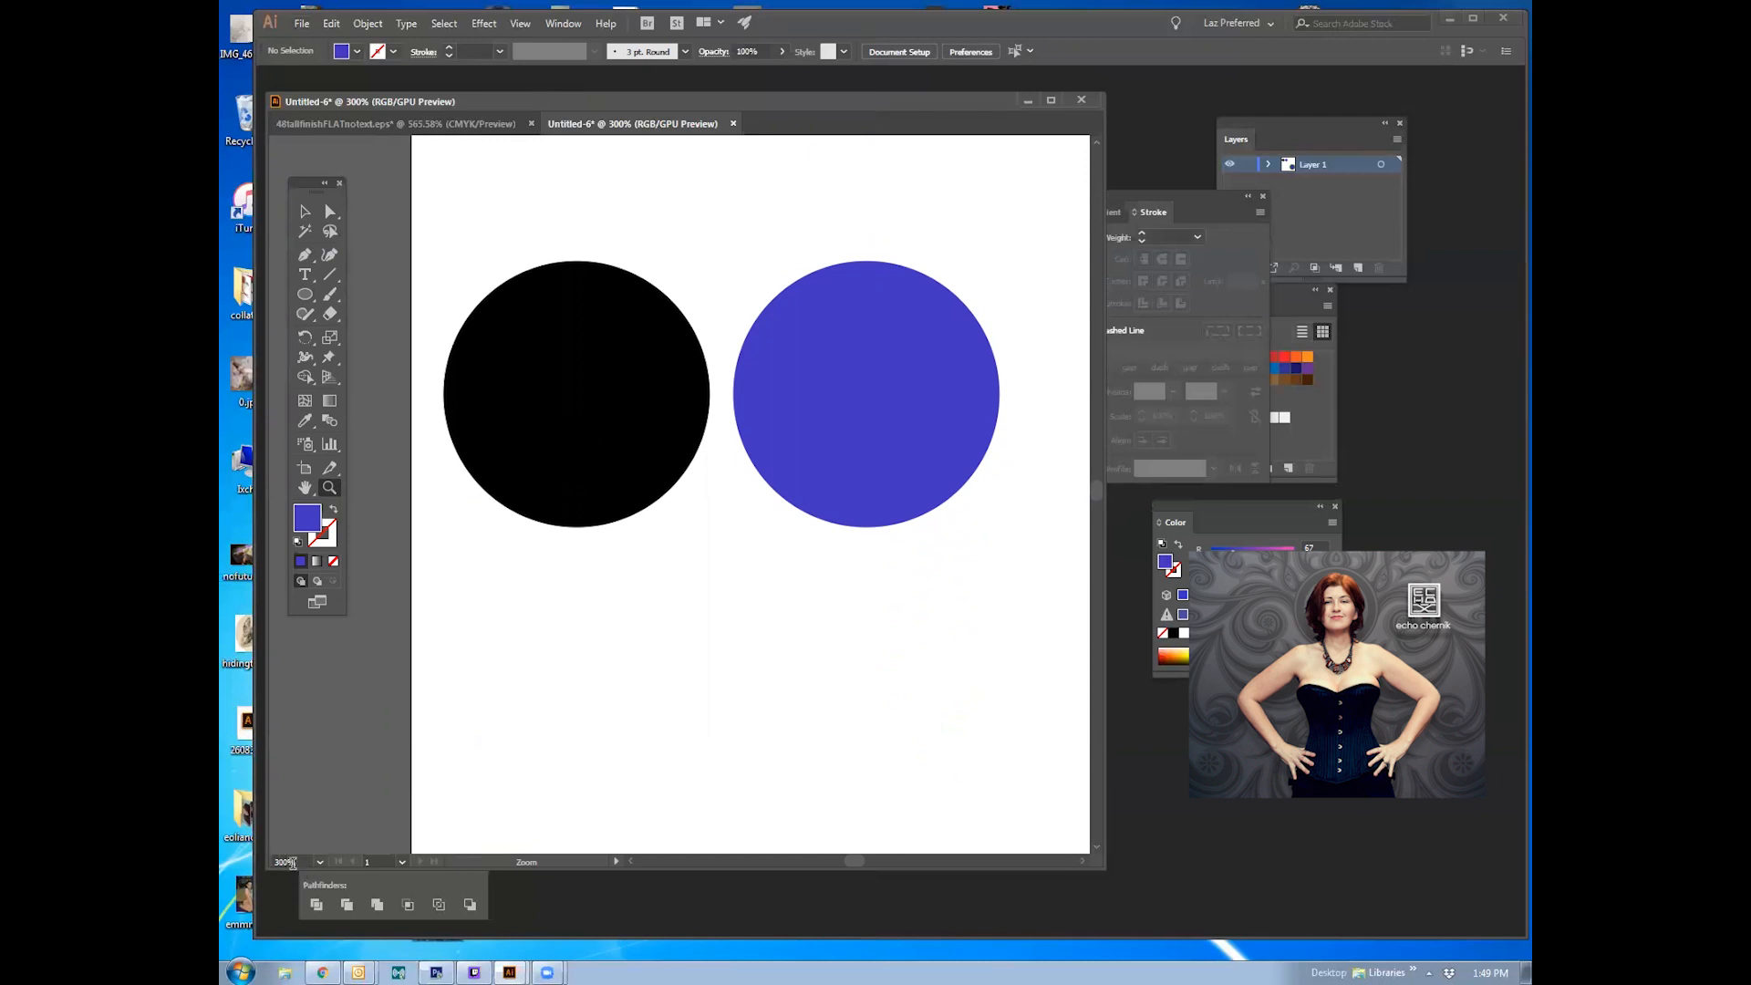
# Step: Fit the whole artboard on screen and look through the zoom presets
pyautogui.click(318, 862)
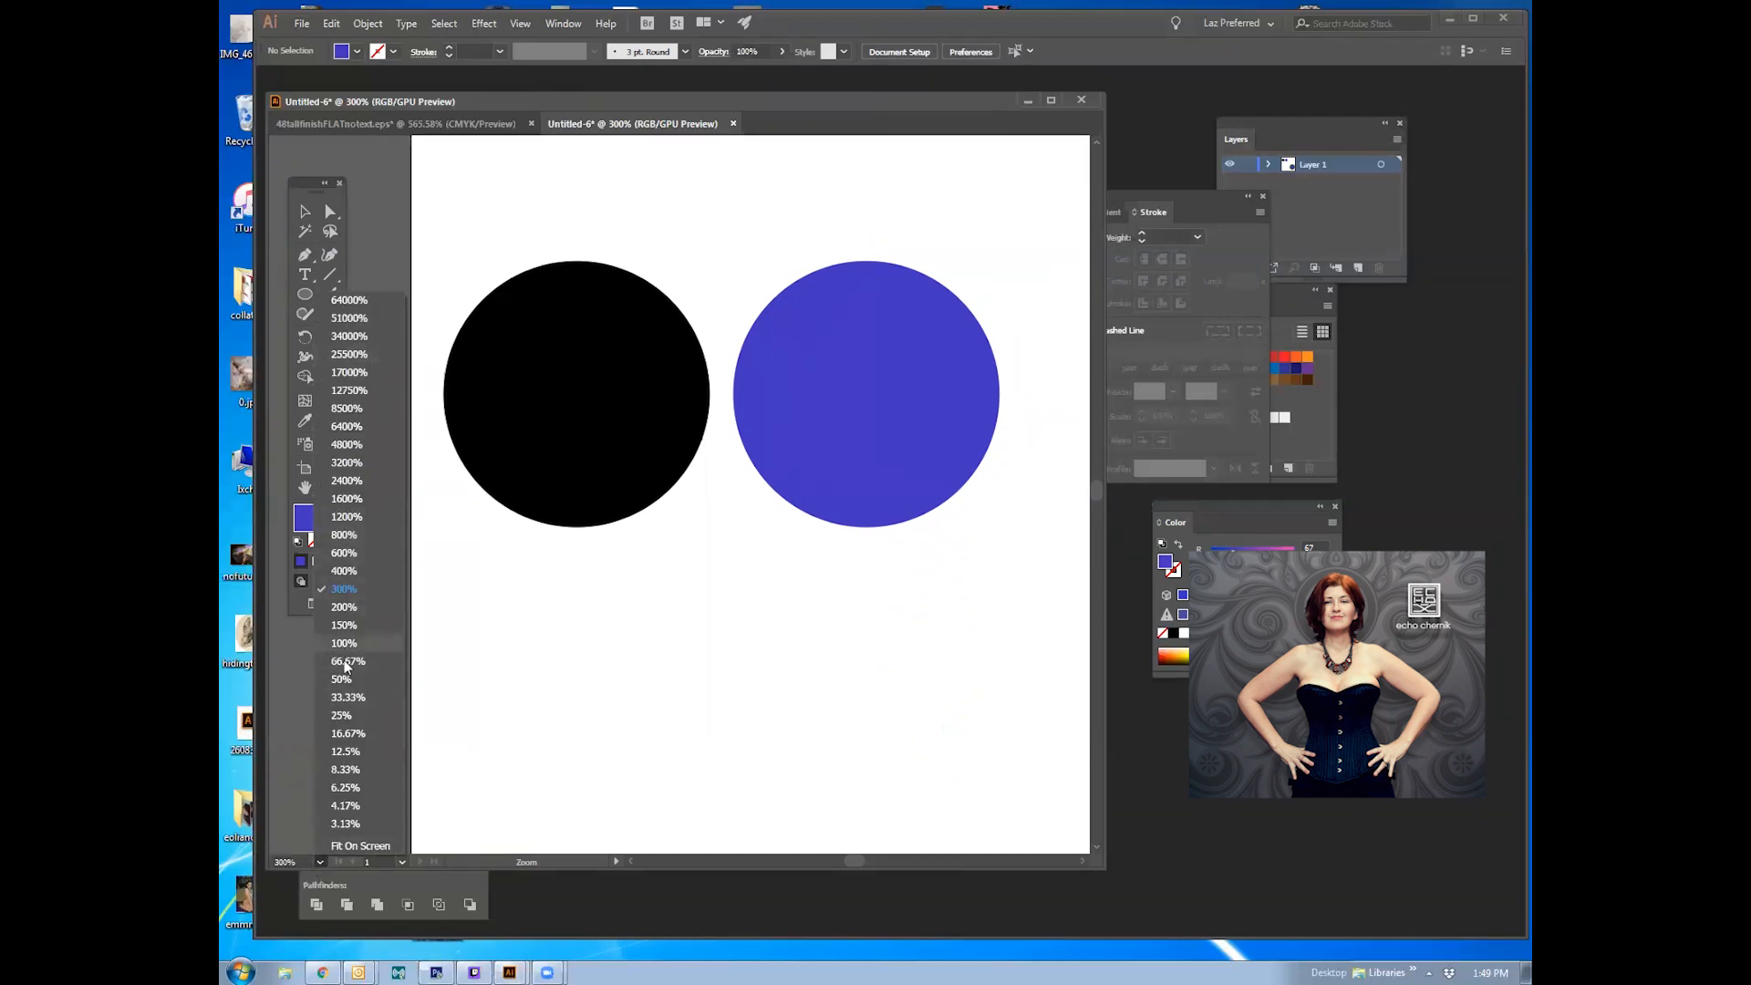
pyautogui.click(364, 847)
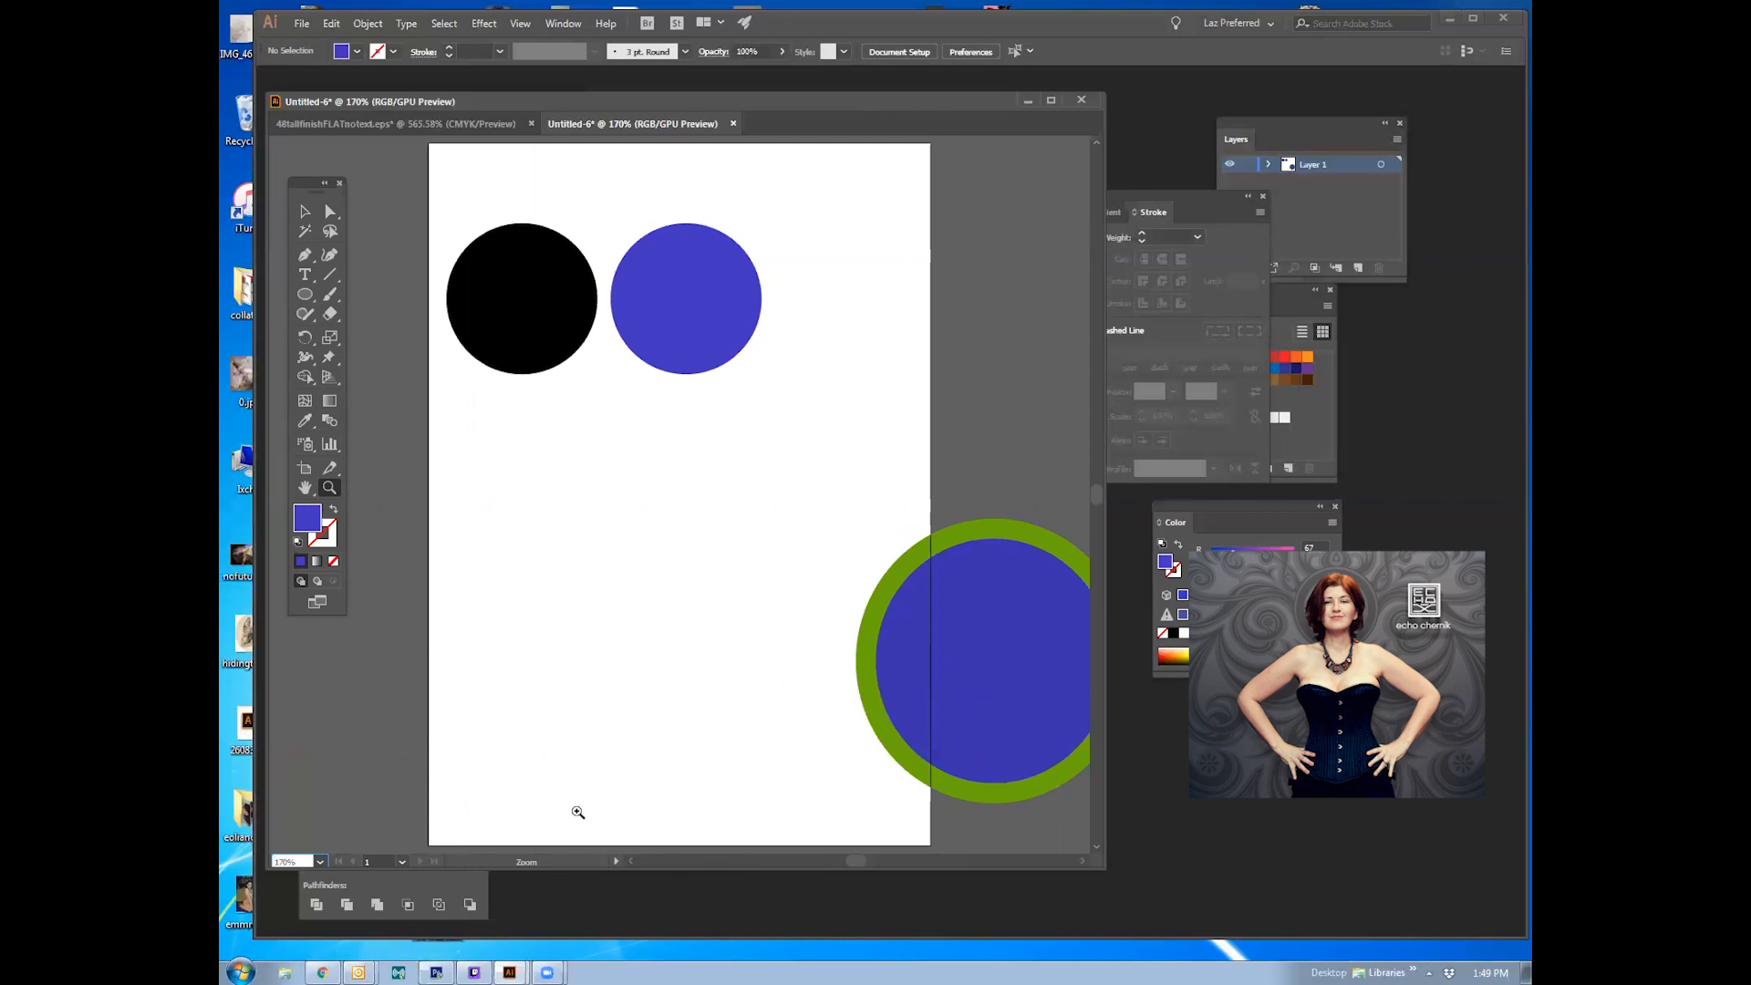
pyautogui.click(320, 864)
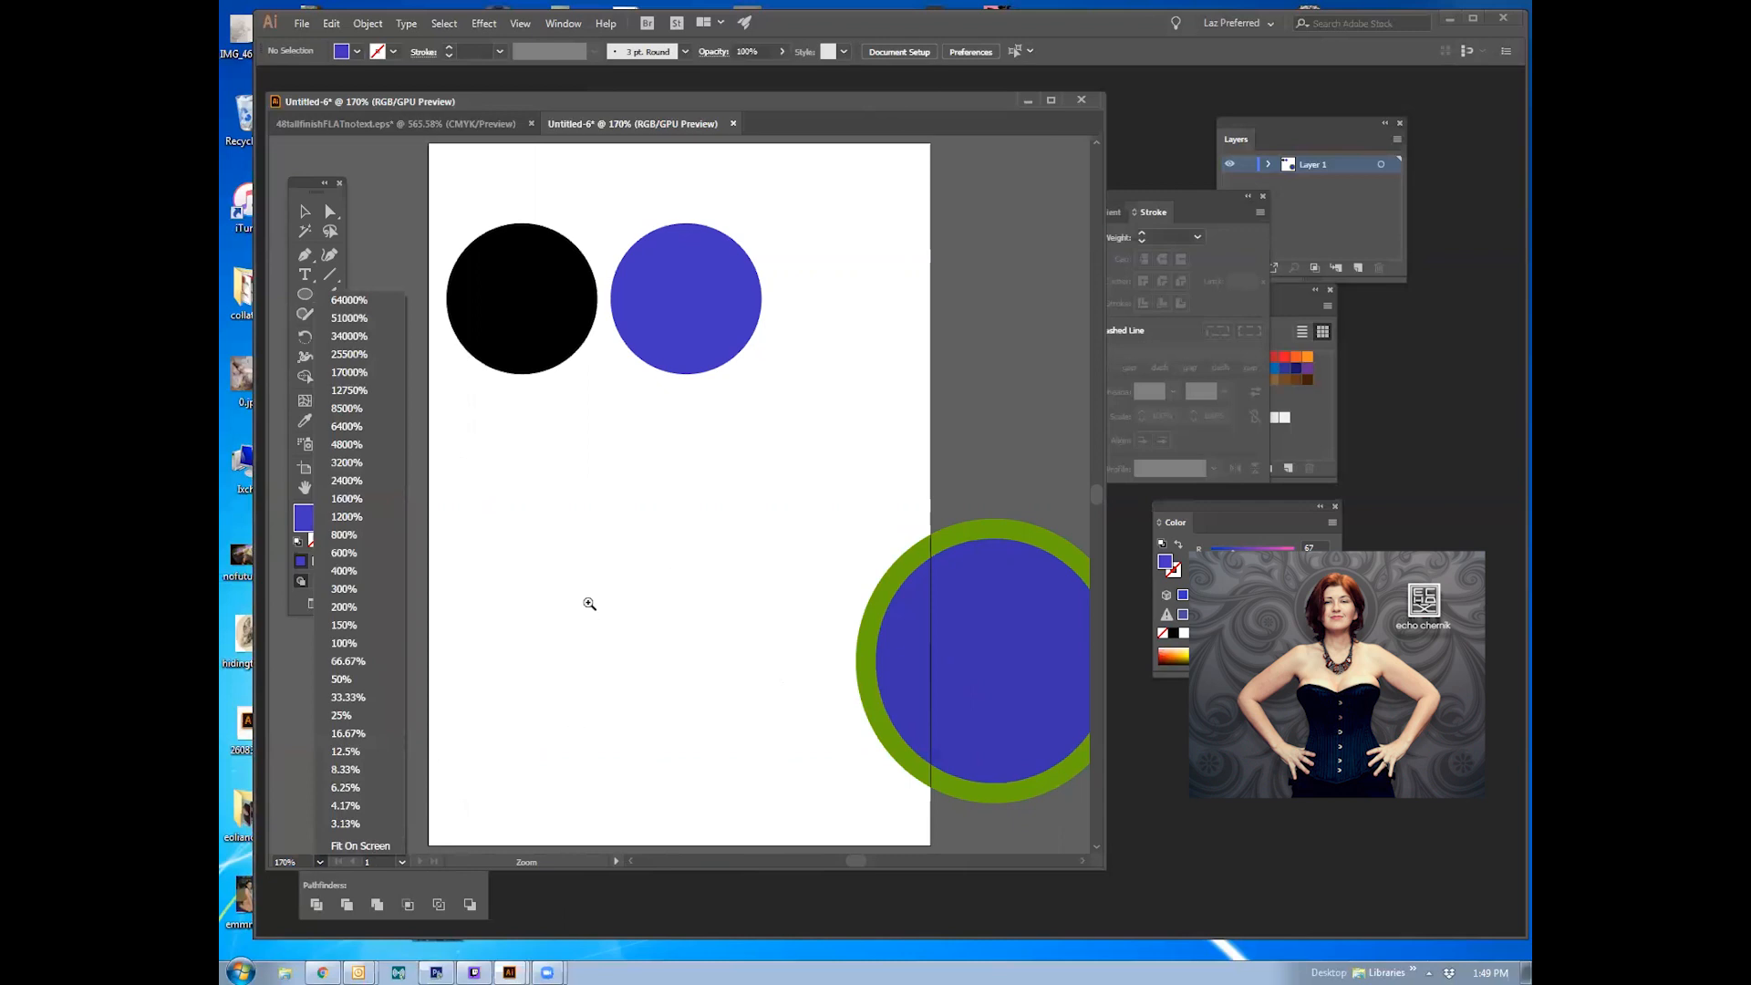
pyautogui.click(636, 394)
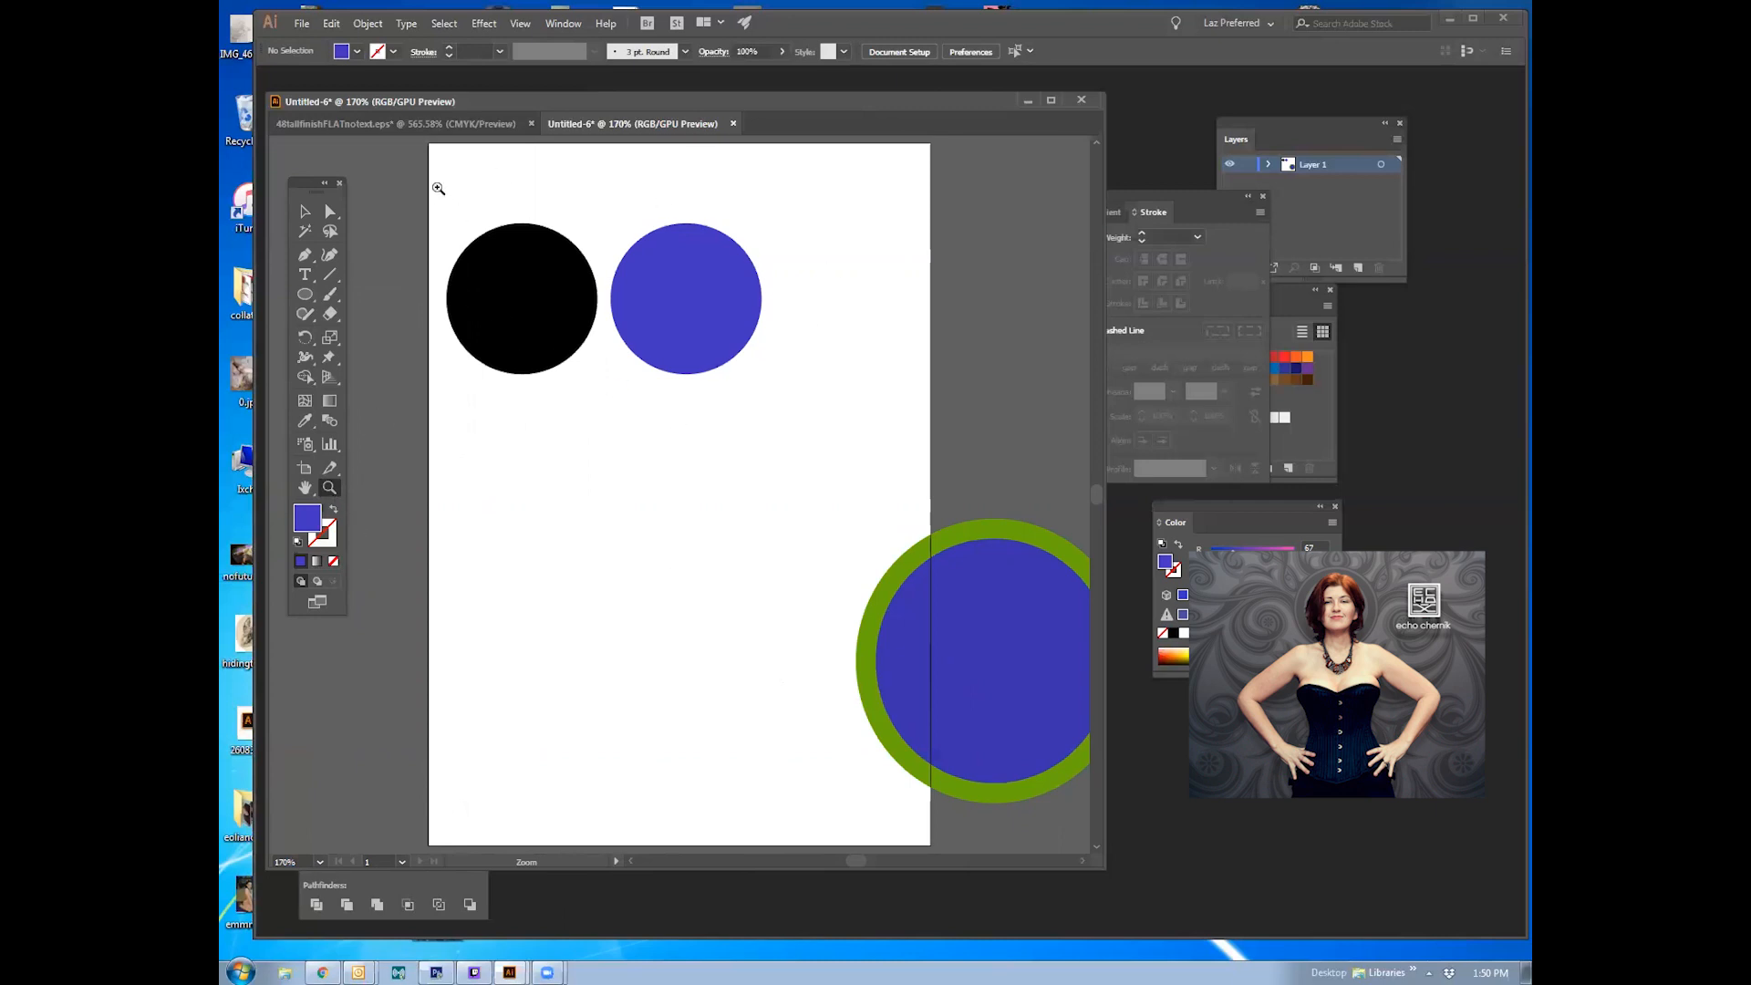
# Step: Zoom dynamically in and out on the two circles, ending close in at about 330%
pyautogui.moveTo(437, 188); pyautogui.dragTo(508, 266)
pyautogui.press('space')
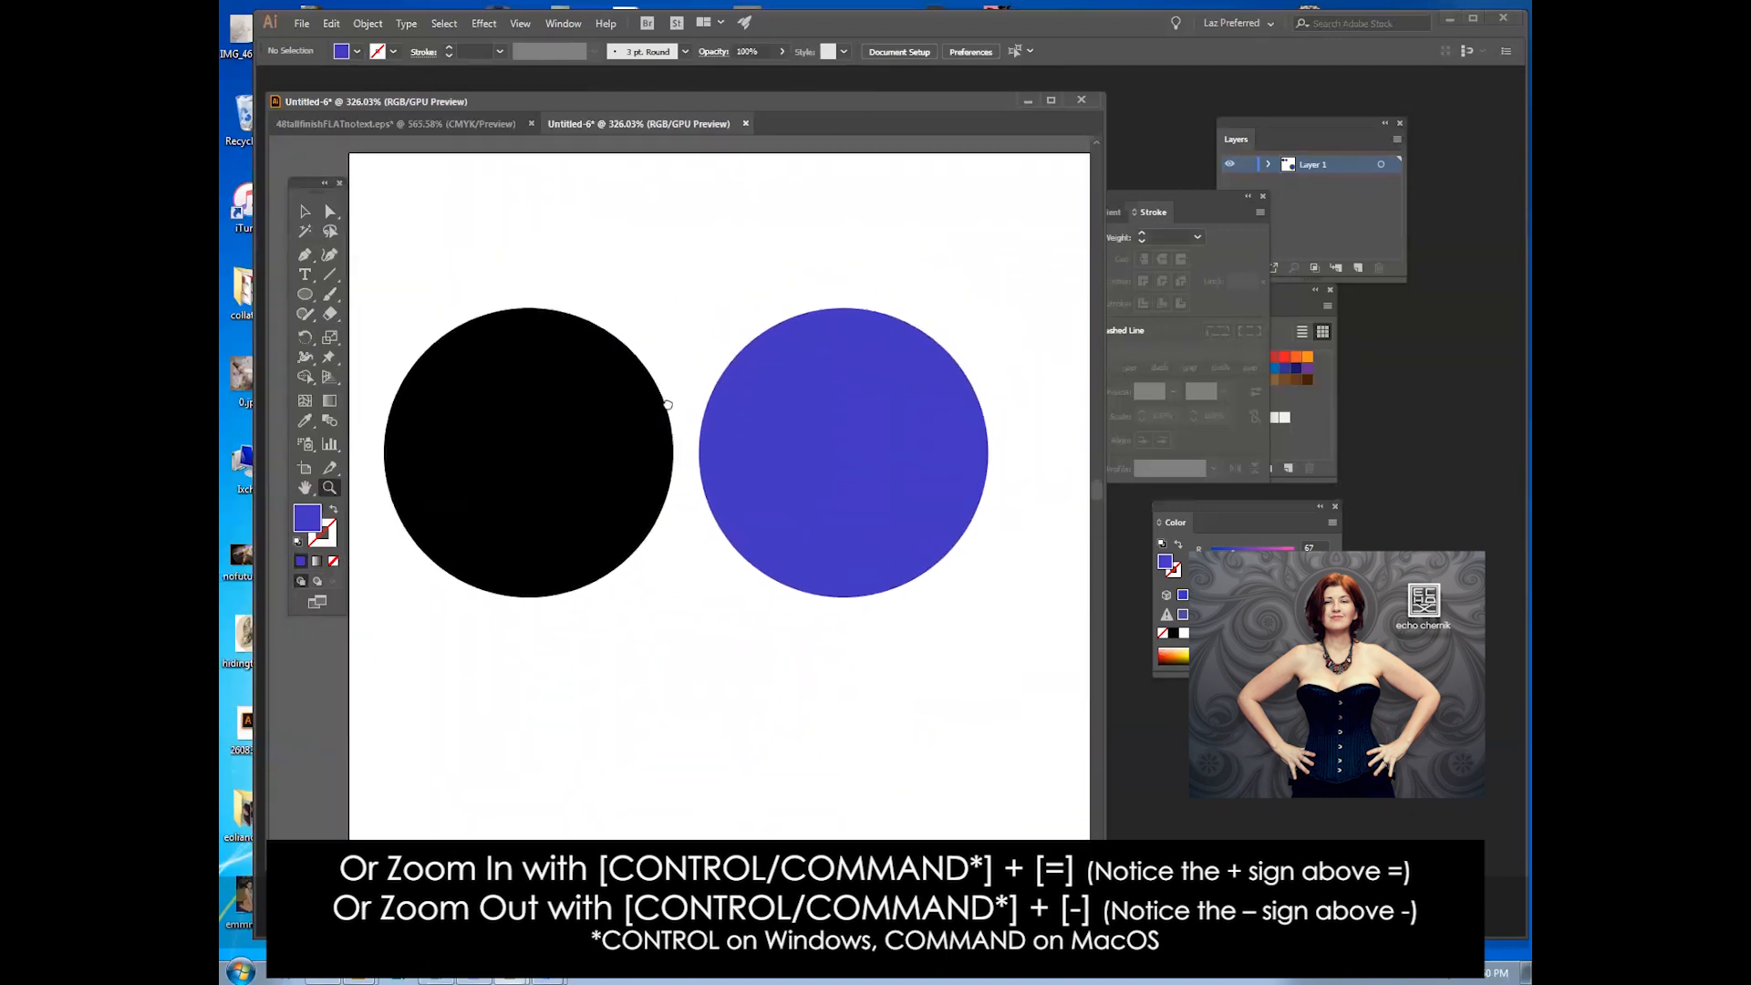
pyautogui.moveTo(848, 500); pyautogui.dragTo(656, 370)
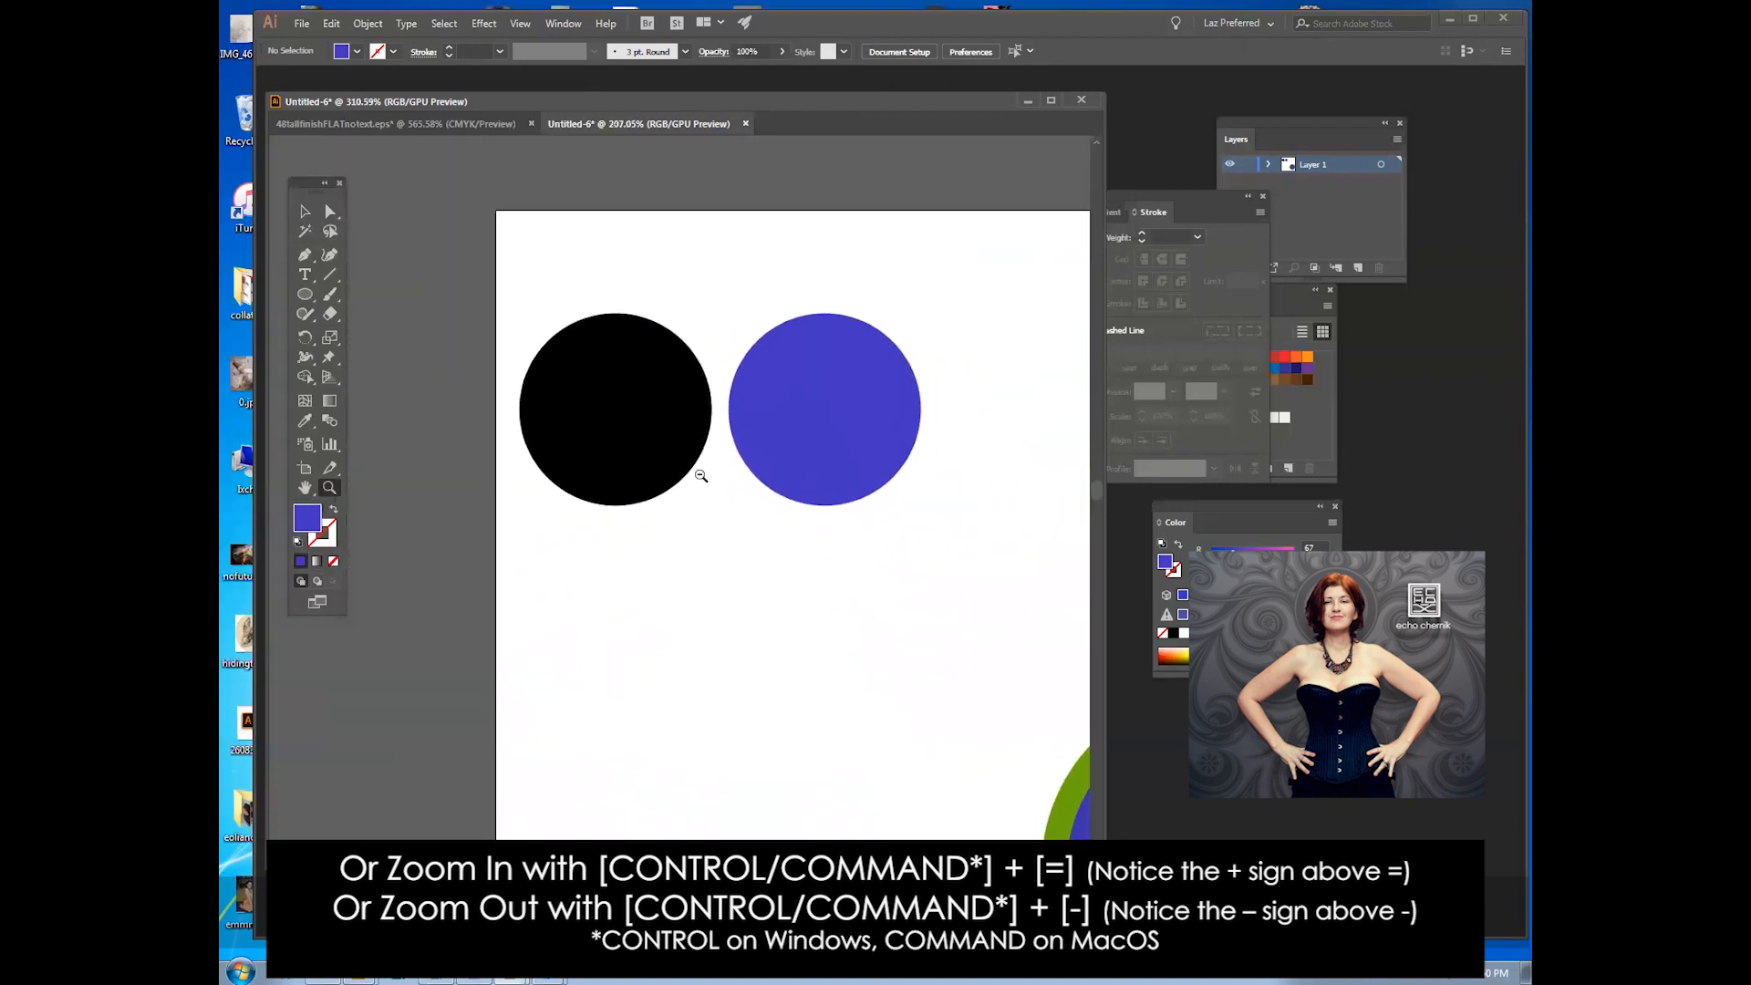
pyautogui.moveTo(716, 470); pyautogui.dragTo(891, 496)
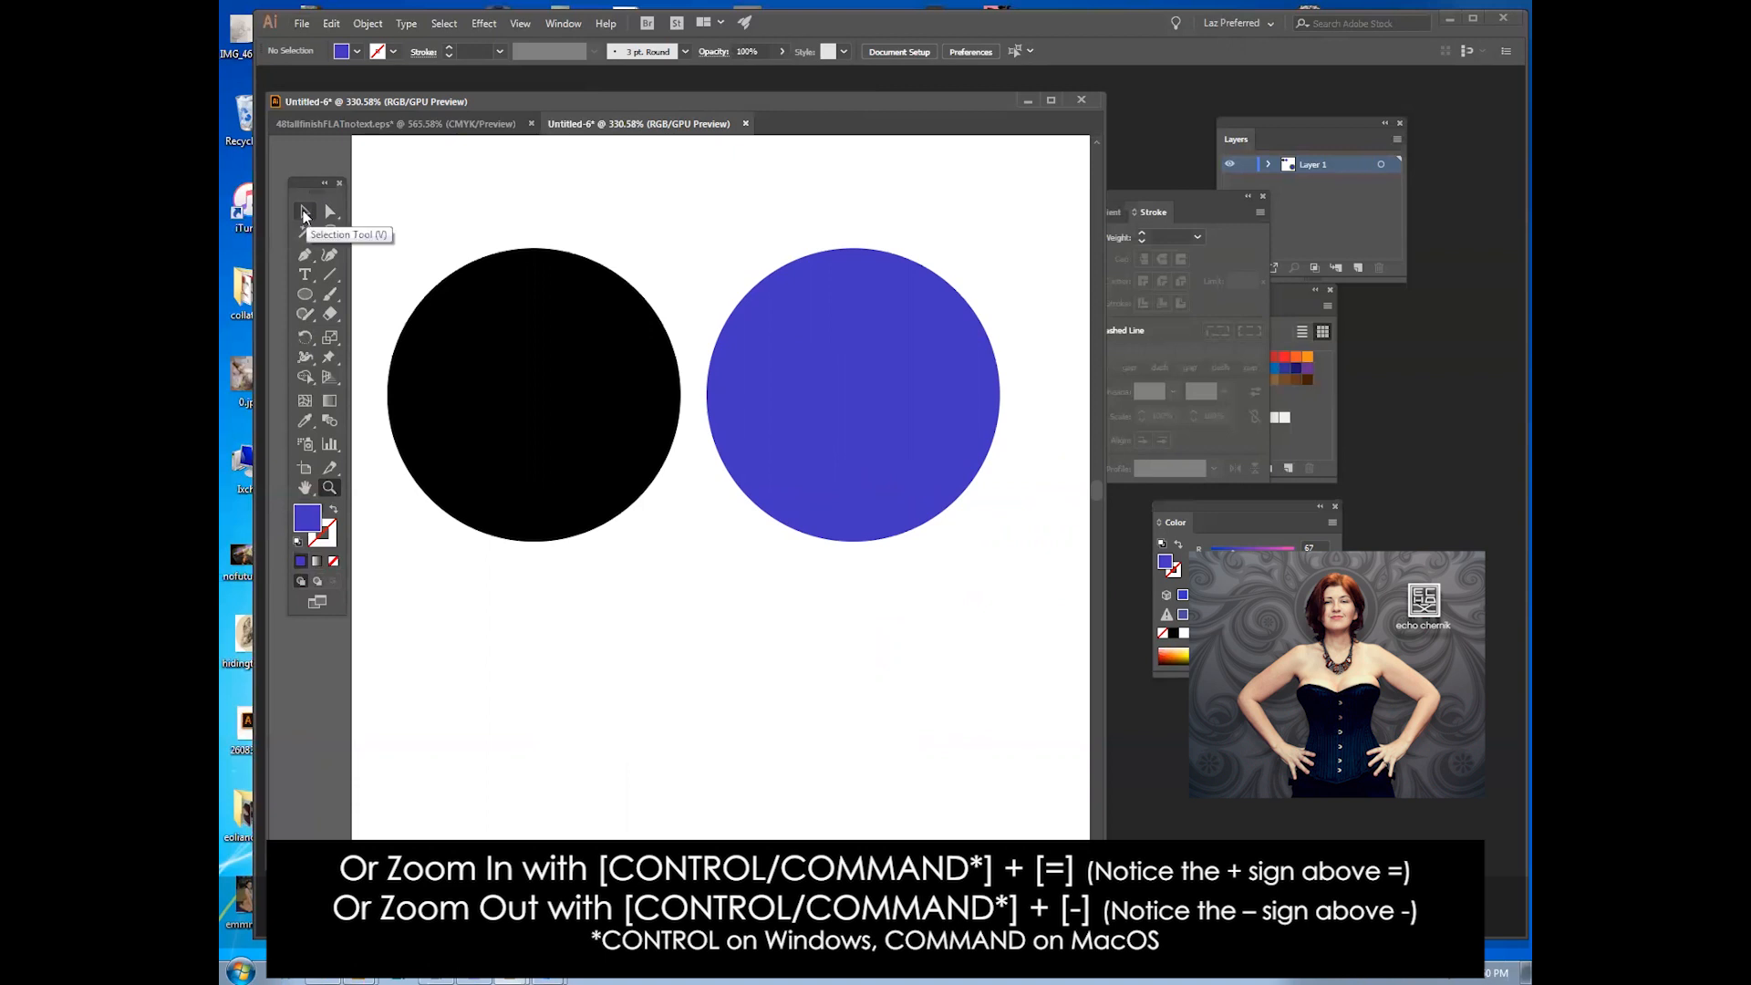
# Step: Select the blue circle with the Selection tool, try moving it freely, and undo the move
pyautogui.click(305, 214)
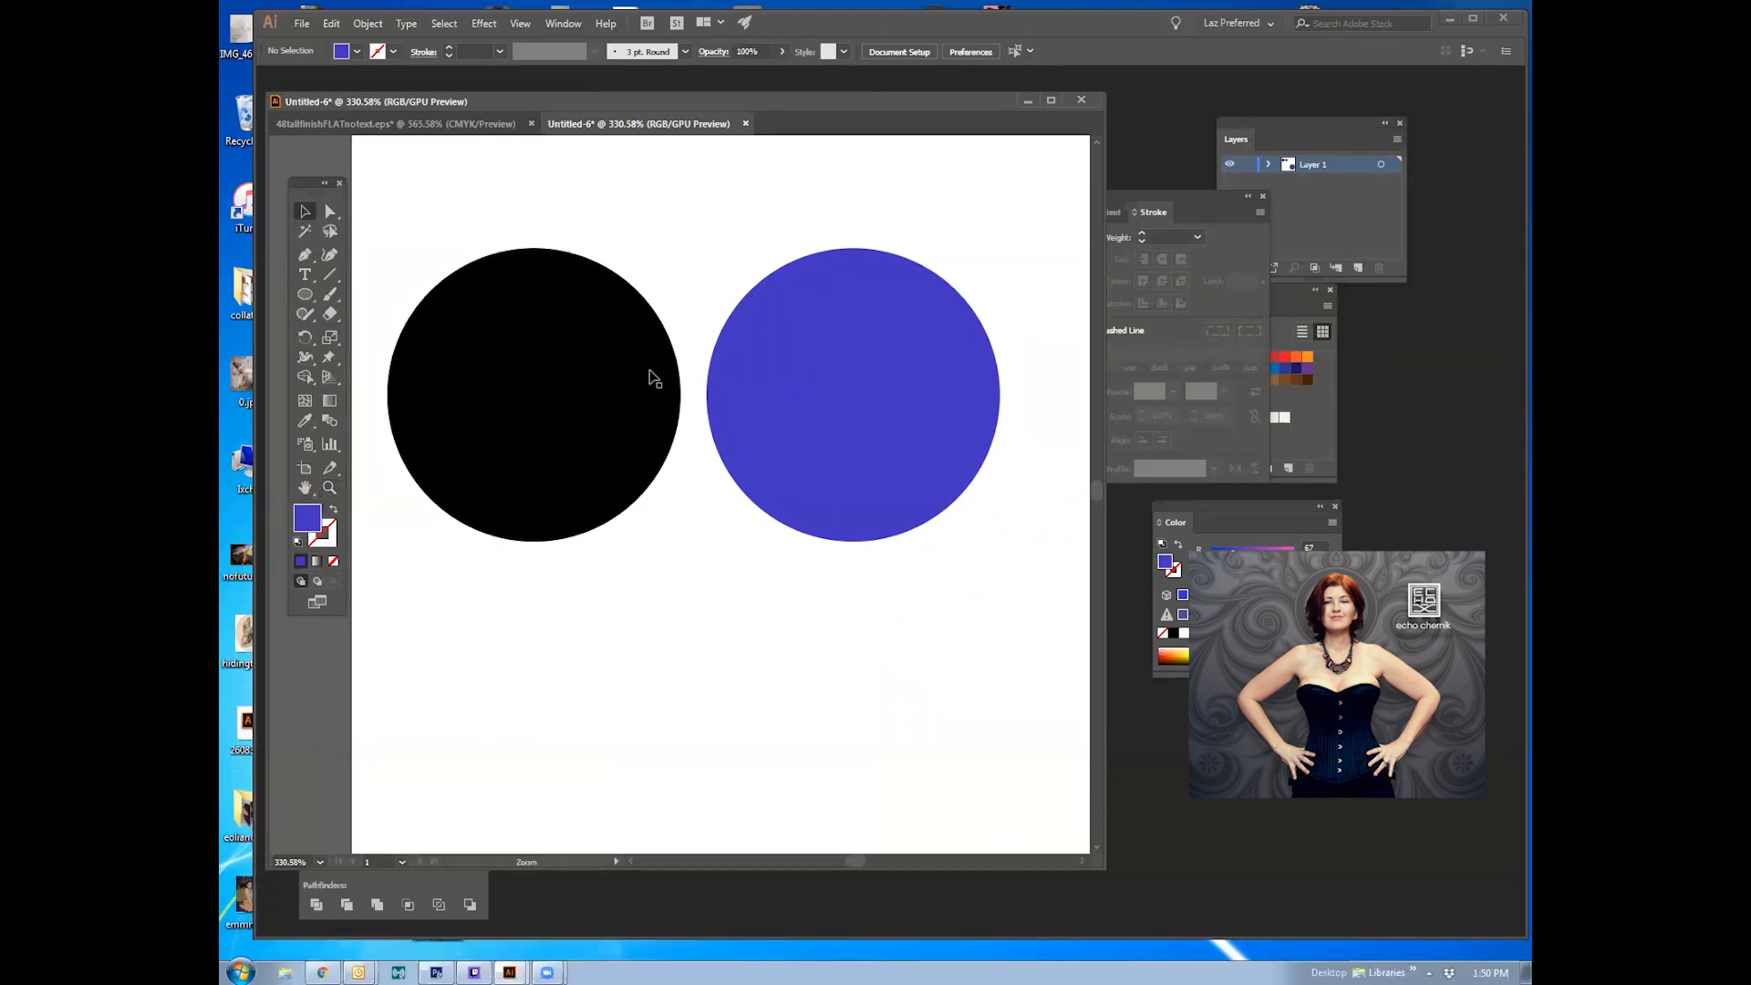
pyautogui.click(844, 436)
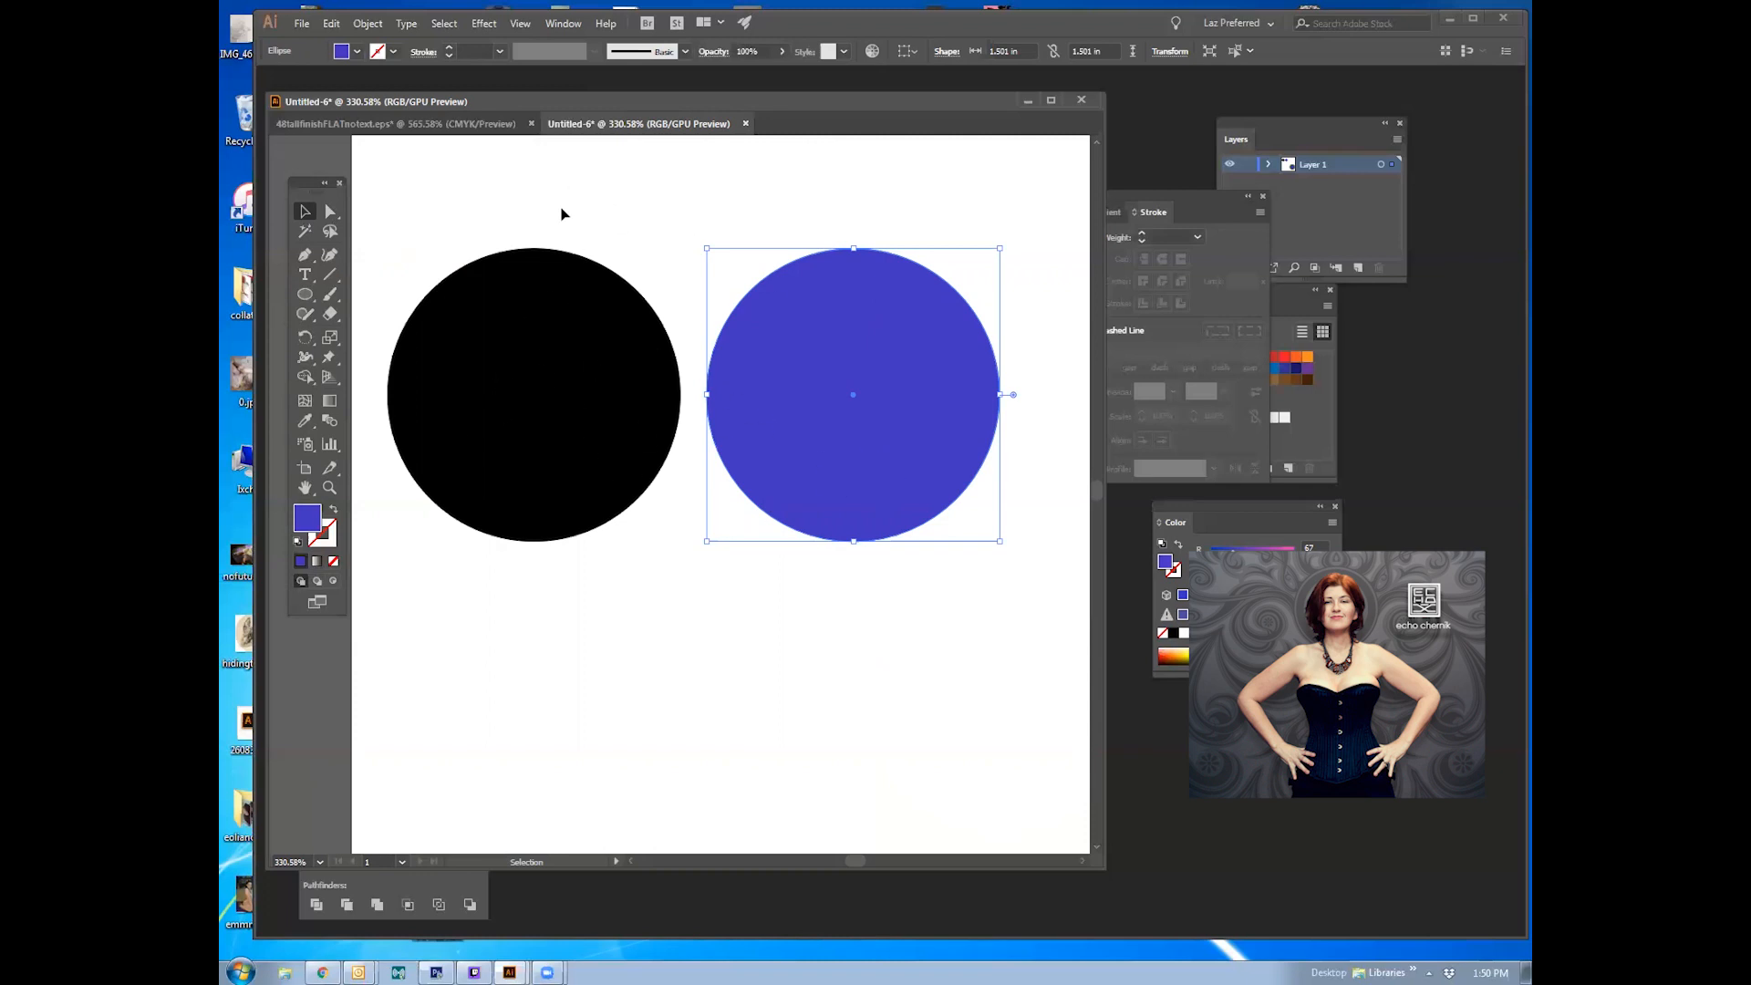
pyautogui.hotkey('ctrl', 'shift', 'a')
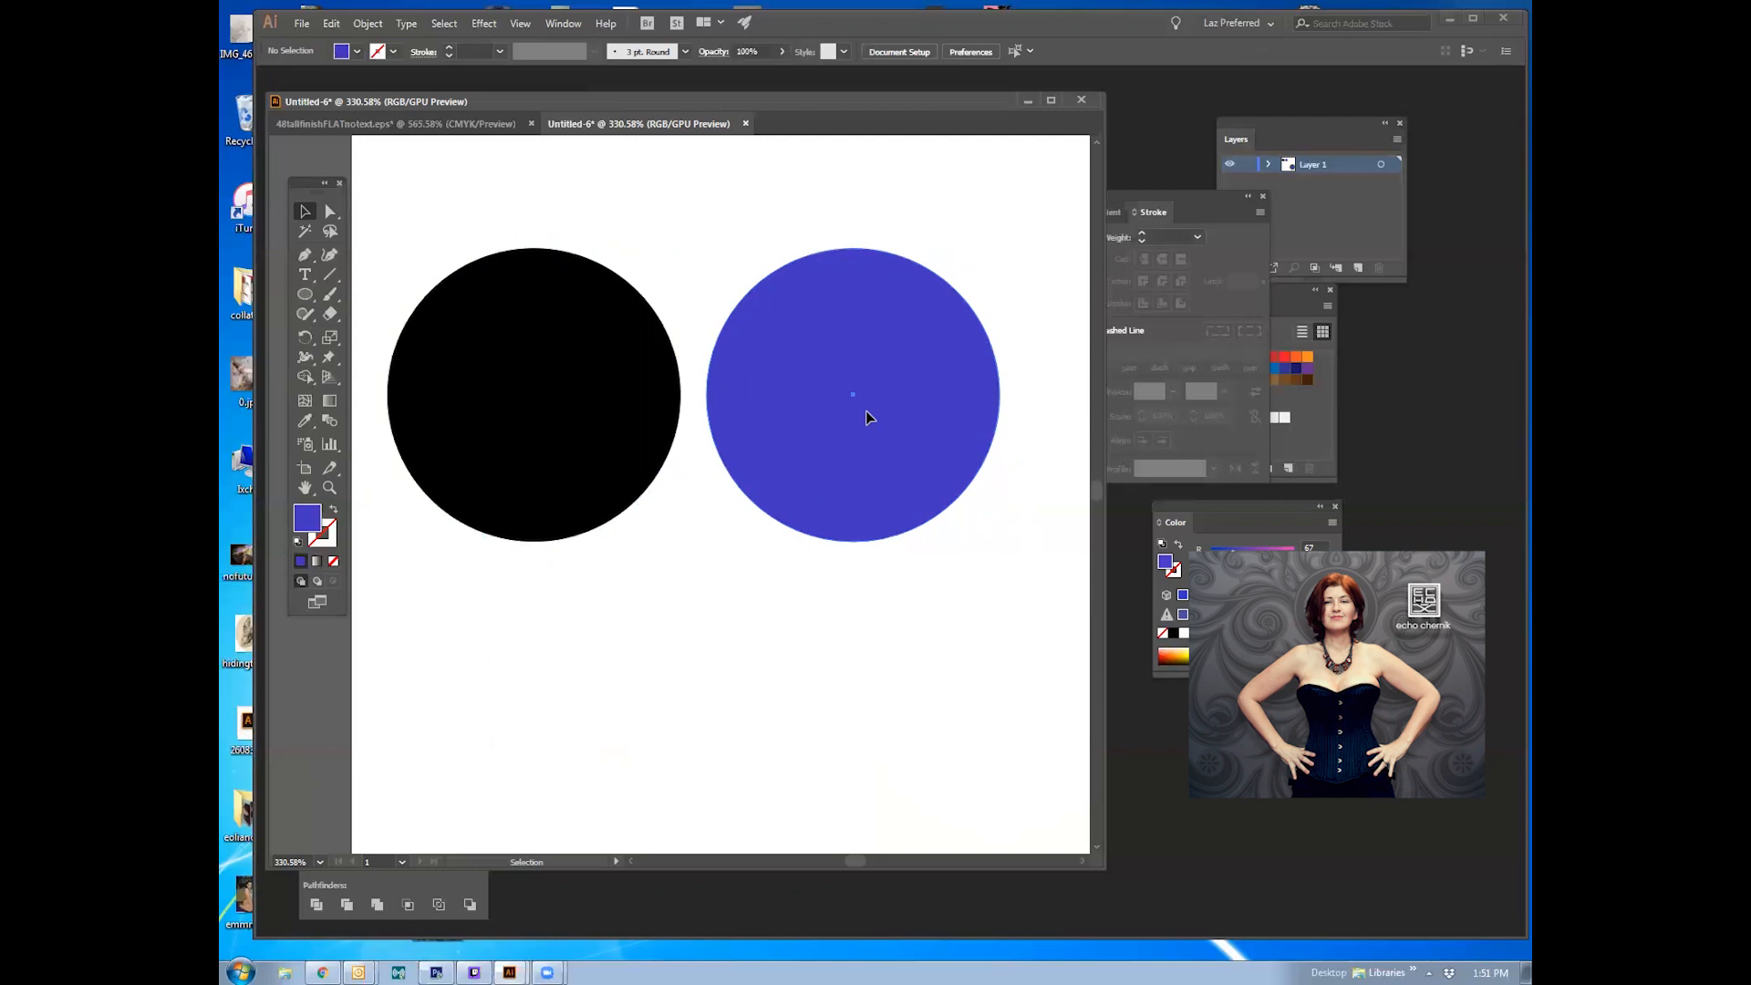
pyautogui.moveTo(864, 417); pyautogui.dragTo(816, 441)
pyautogui.click(727, 606)
pyautogui.click(720, 409)
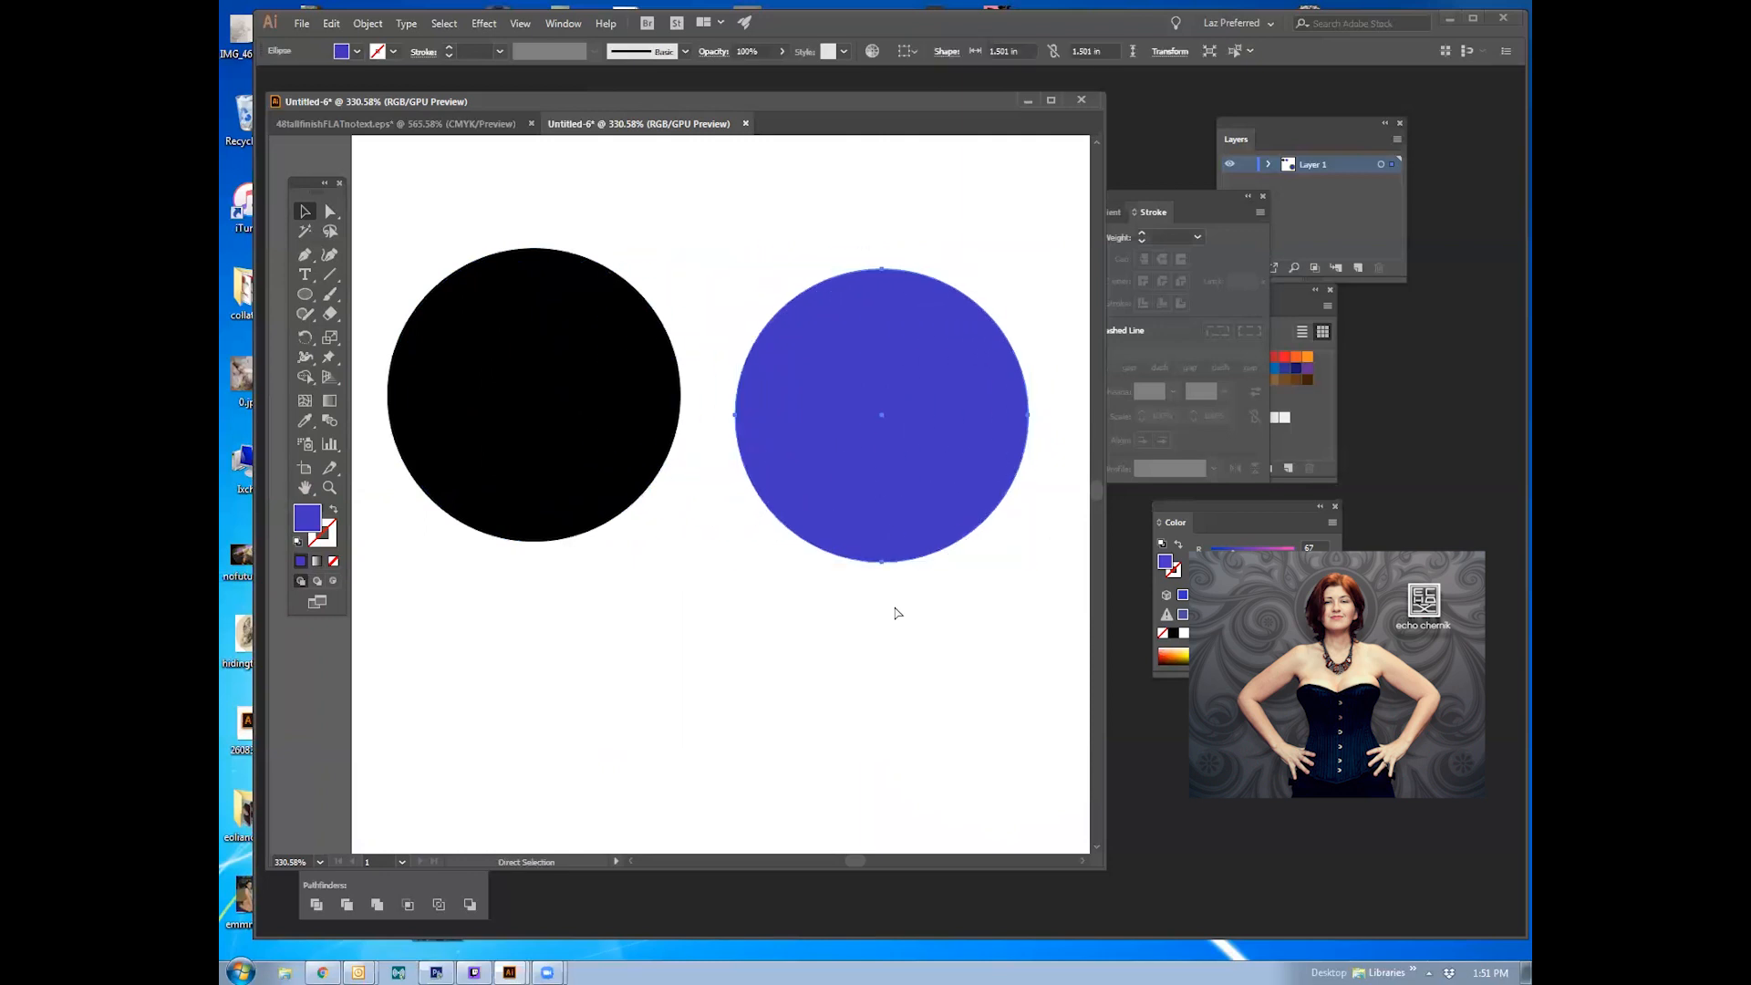
pyautogui.hotkey('ctrl', 'z')
# Step: Try moving the blue circle toward the black one, first freely and then constrained horizontally, undoing the moves
pyautogui.moveTo(922, 402); pyautogui.dragTo(848, 413)
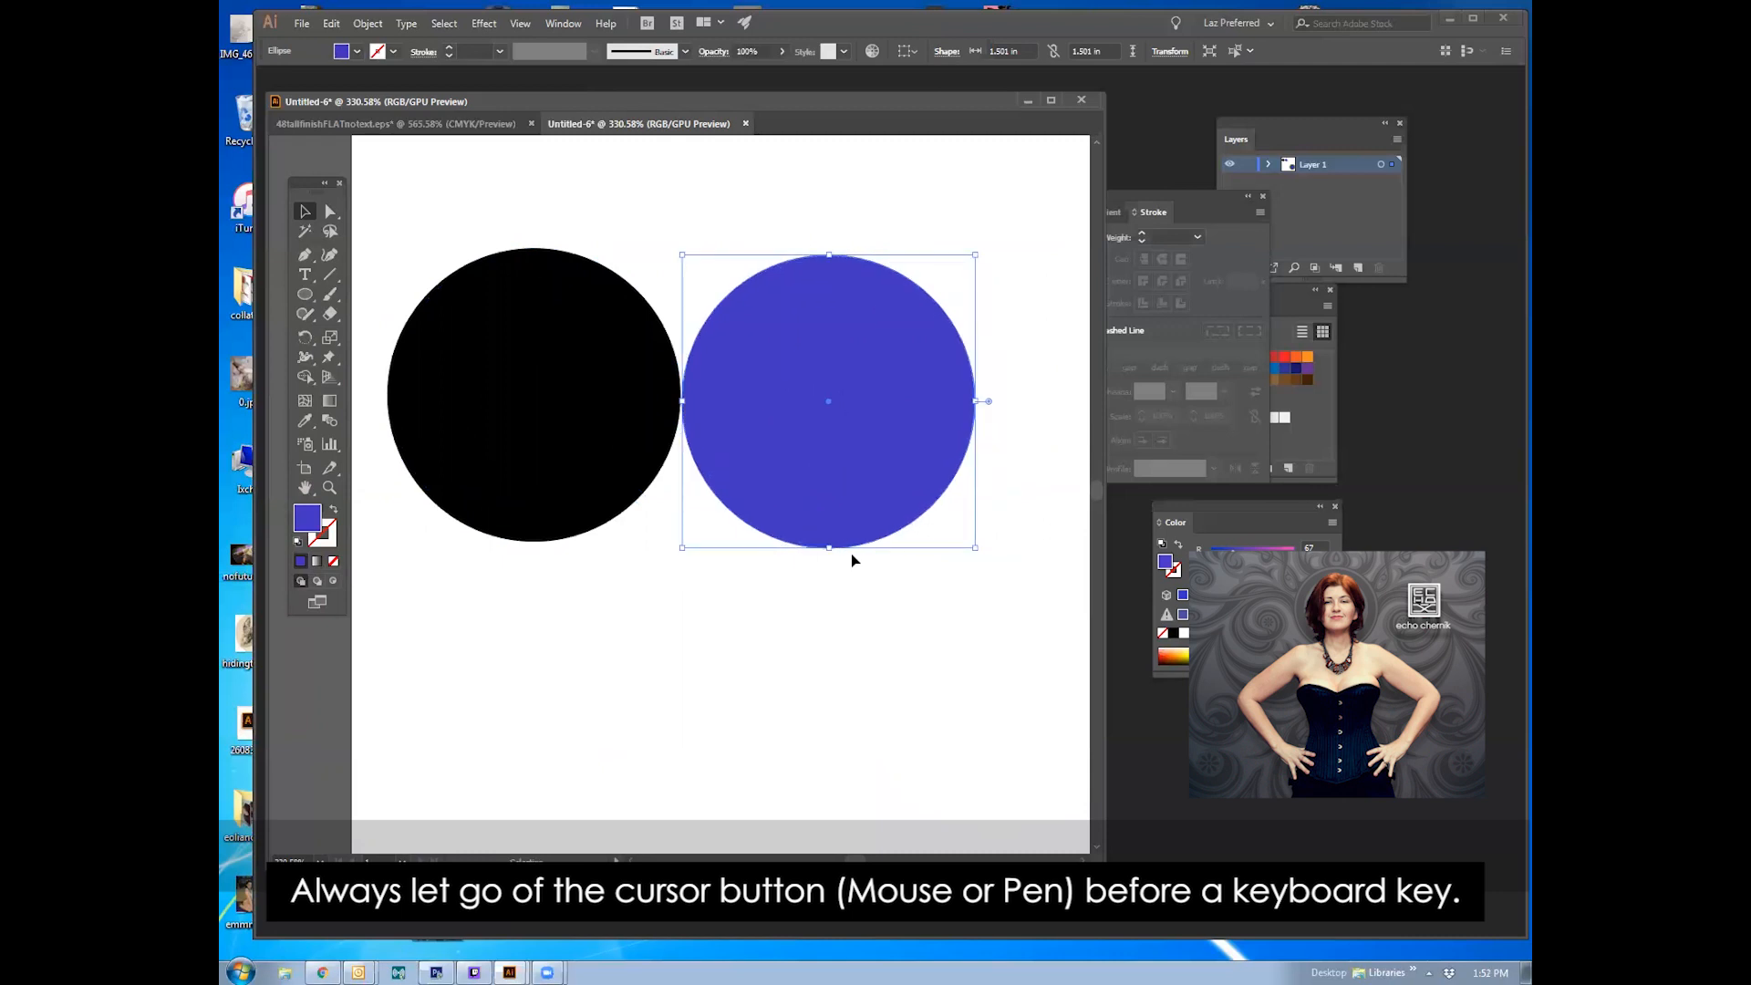
pyautogui.hotkey('ctrl', 'z')
pyautogui.moveTo(883, 385); pyautogui.dragTo(753, 377)
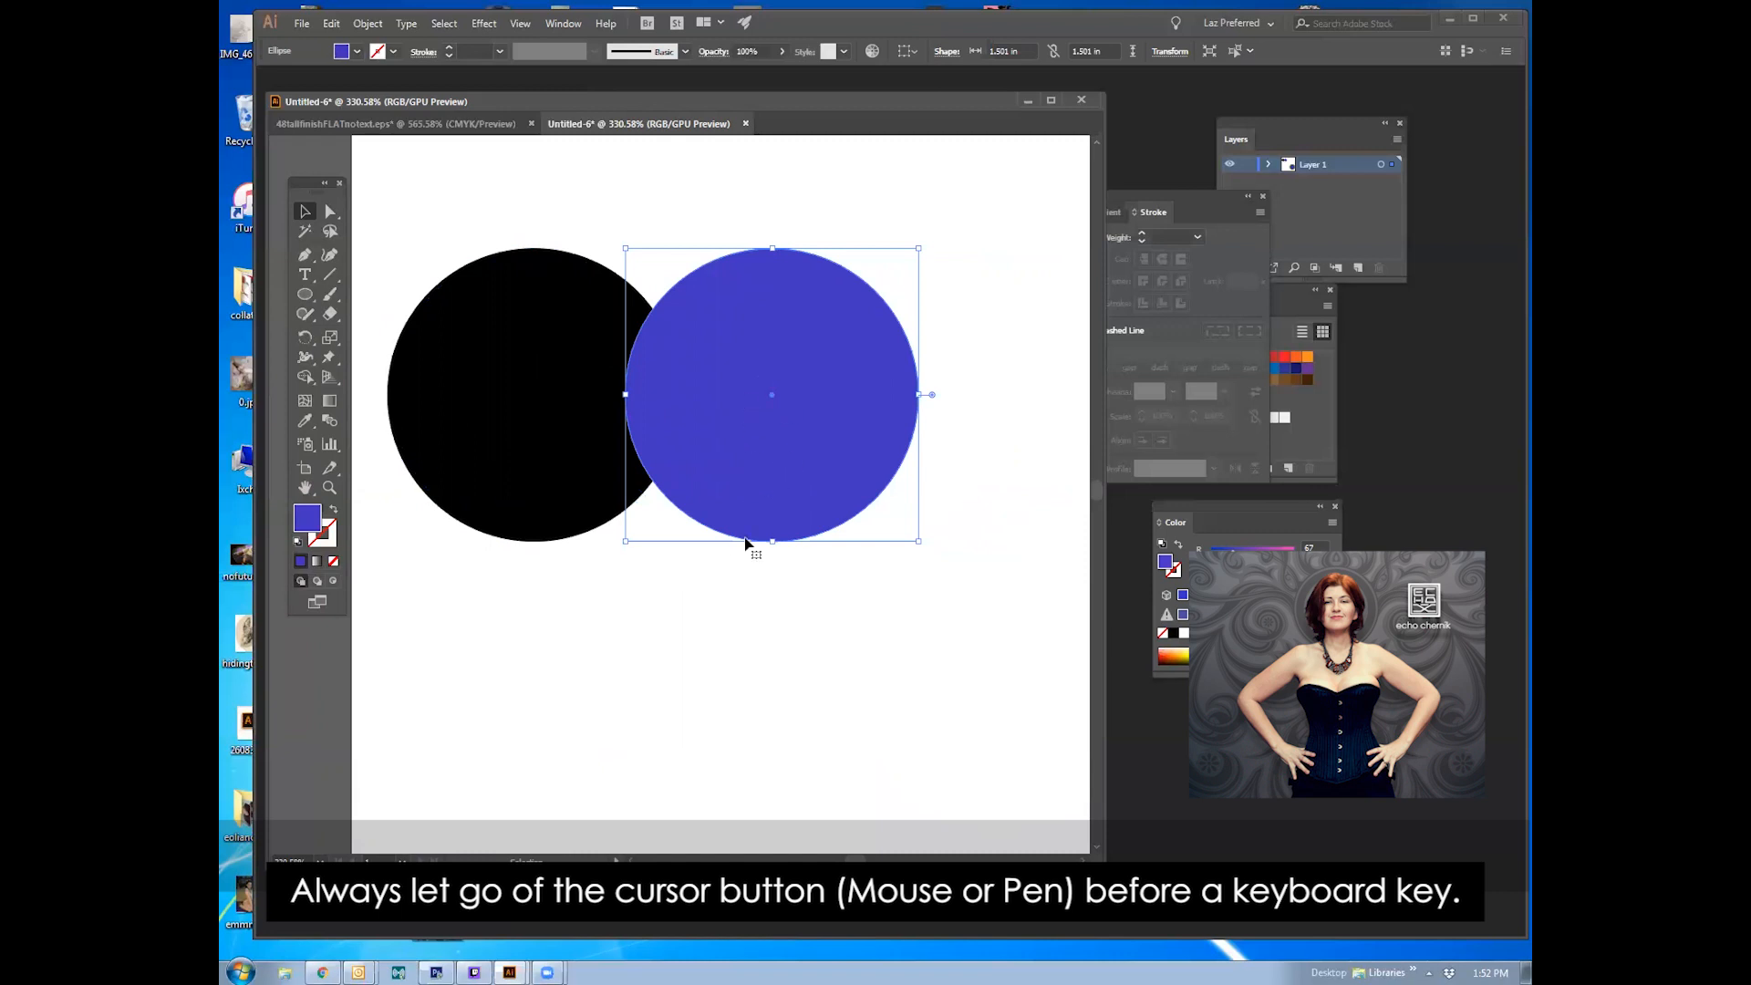
pyautogui.hotkey('ctrl', 'shift', 'a')
pyautogui.hotkey('ctrl', 'z')
# Step: Move the blue circle horizontally so it overlaps the black circle's right half, dismissing the Sticky Keys prompt
pyautogui.moveTo(928, 428); pyautogui.dragTo(672, 412)
pyautogui.press('shift')
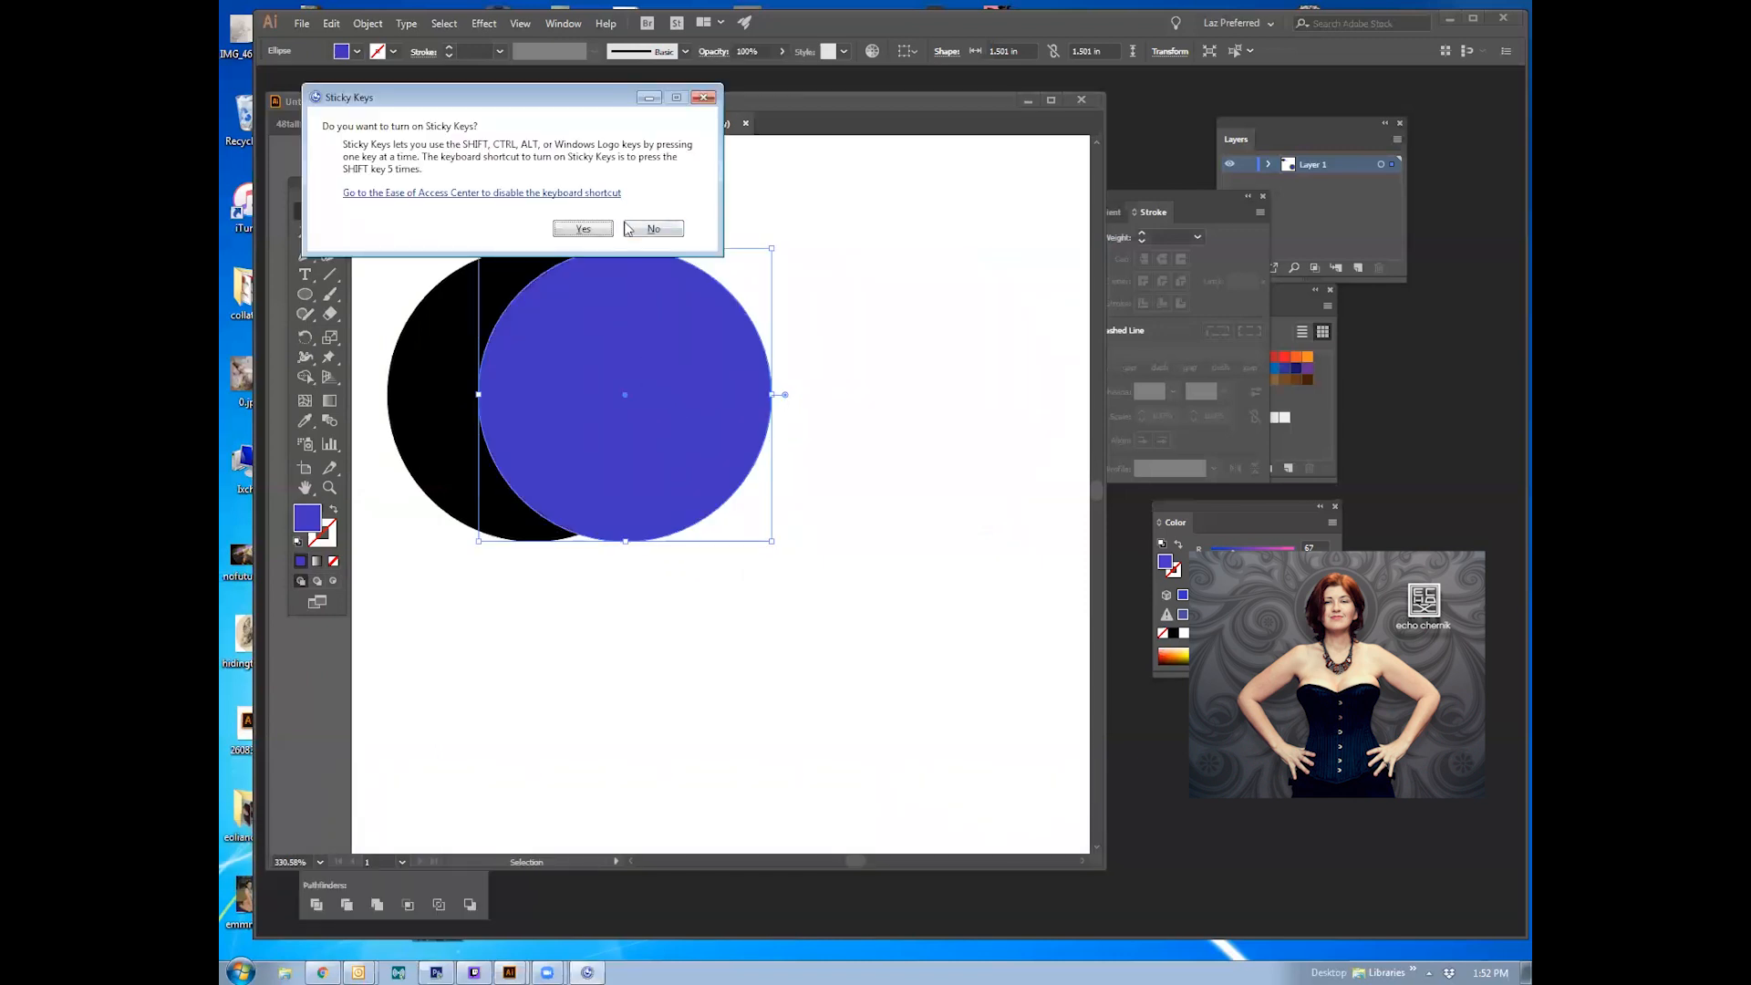
pyautogui.click(704, 98)
pyautogui.moveTo(664, 292); pyautogui.dragTo(738, 390)
pyautogui.click(961, 438)
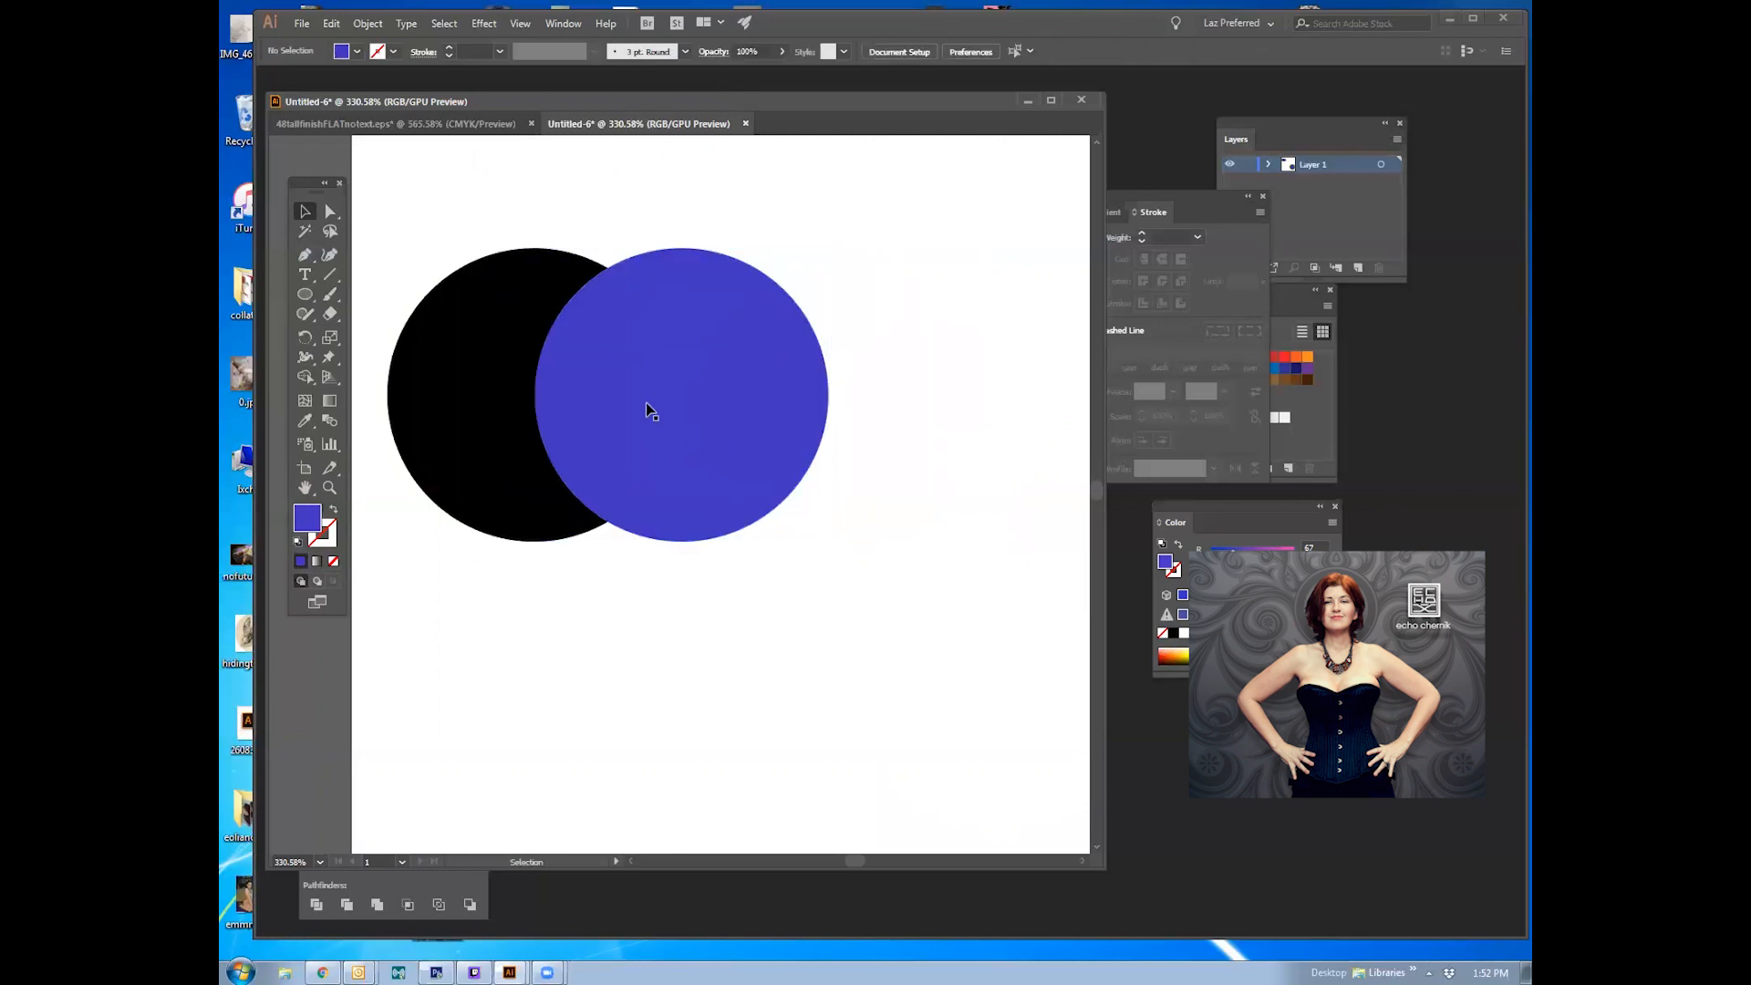
# Step: Swap the blue circle's fill and stroke colors back and forth several times and deselect it
pyautogui.click(726, 319)
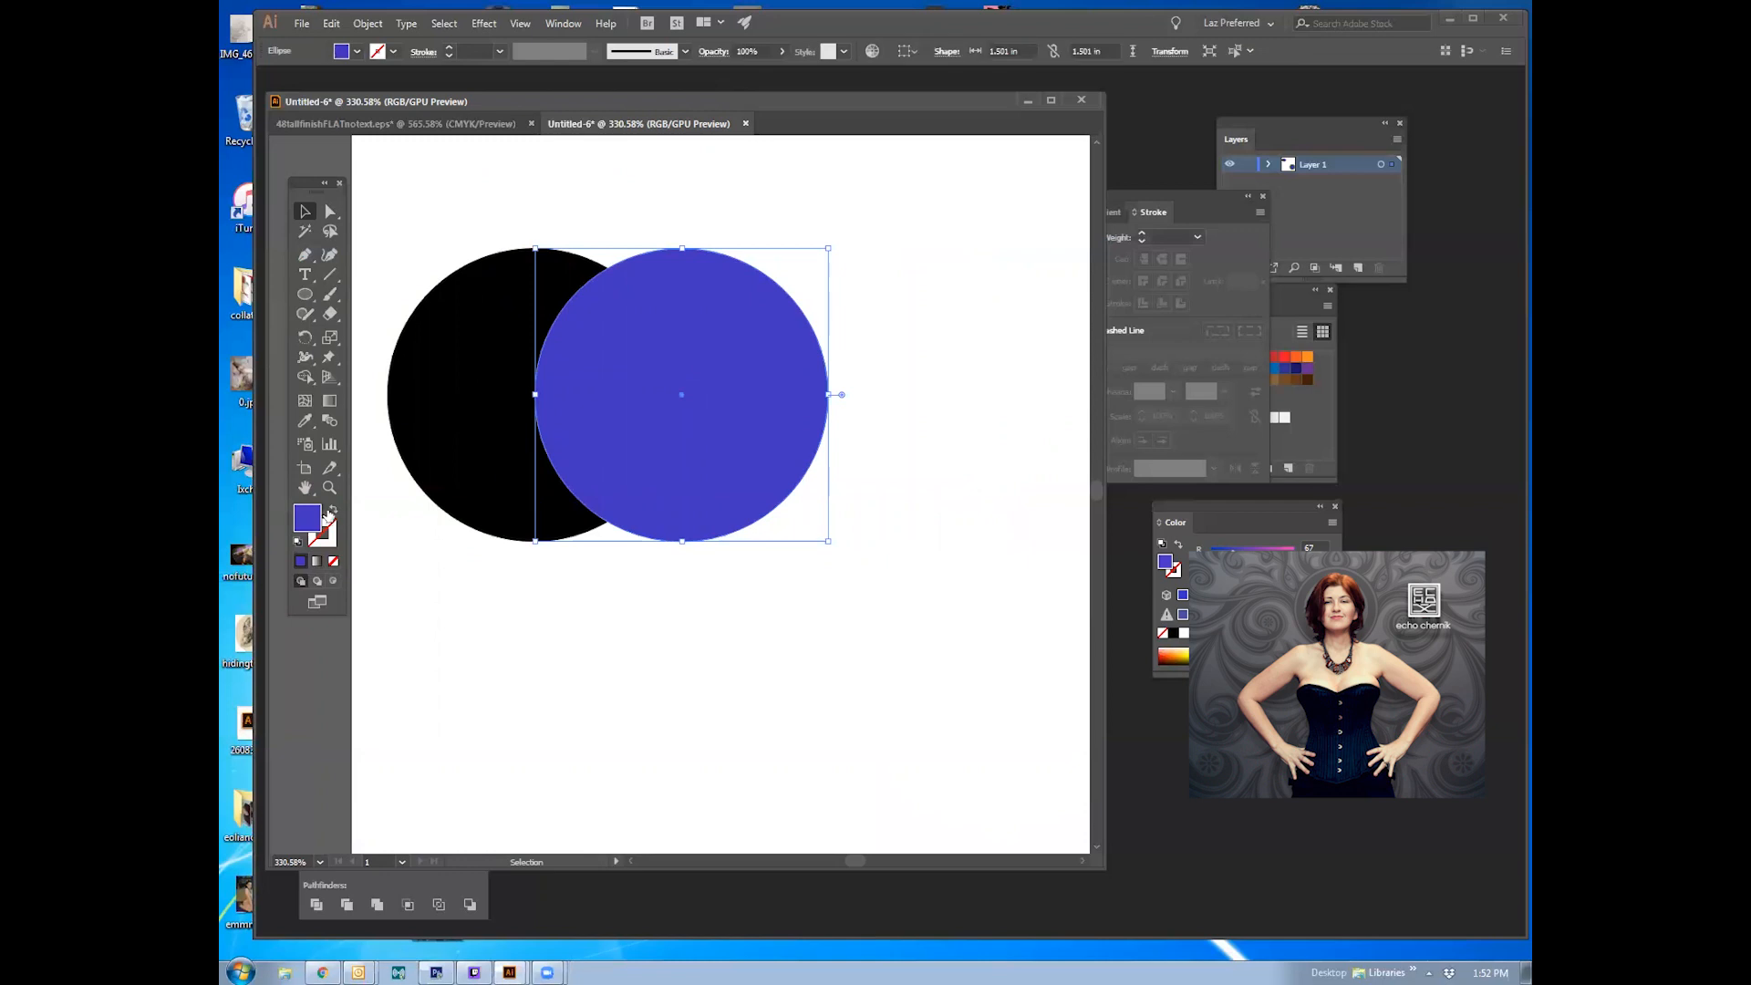
pyautogui.click(331, 511)
pyautogui.click(331, 512)
pyautogui.click(331, 512)
pyautogui.click(331, 512)
pyautogui.click(332, 511)
pyautogui.click(332, 512)
pyautogui.click(332, 511)
pyautogui.click(333, 512)
pyautogui.click(458, 609)
pyautogui.moveTo(550, 489); pyautogui.dragTo(637, 484)
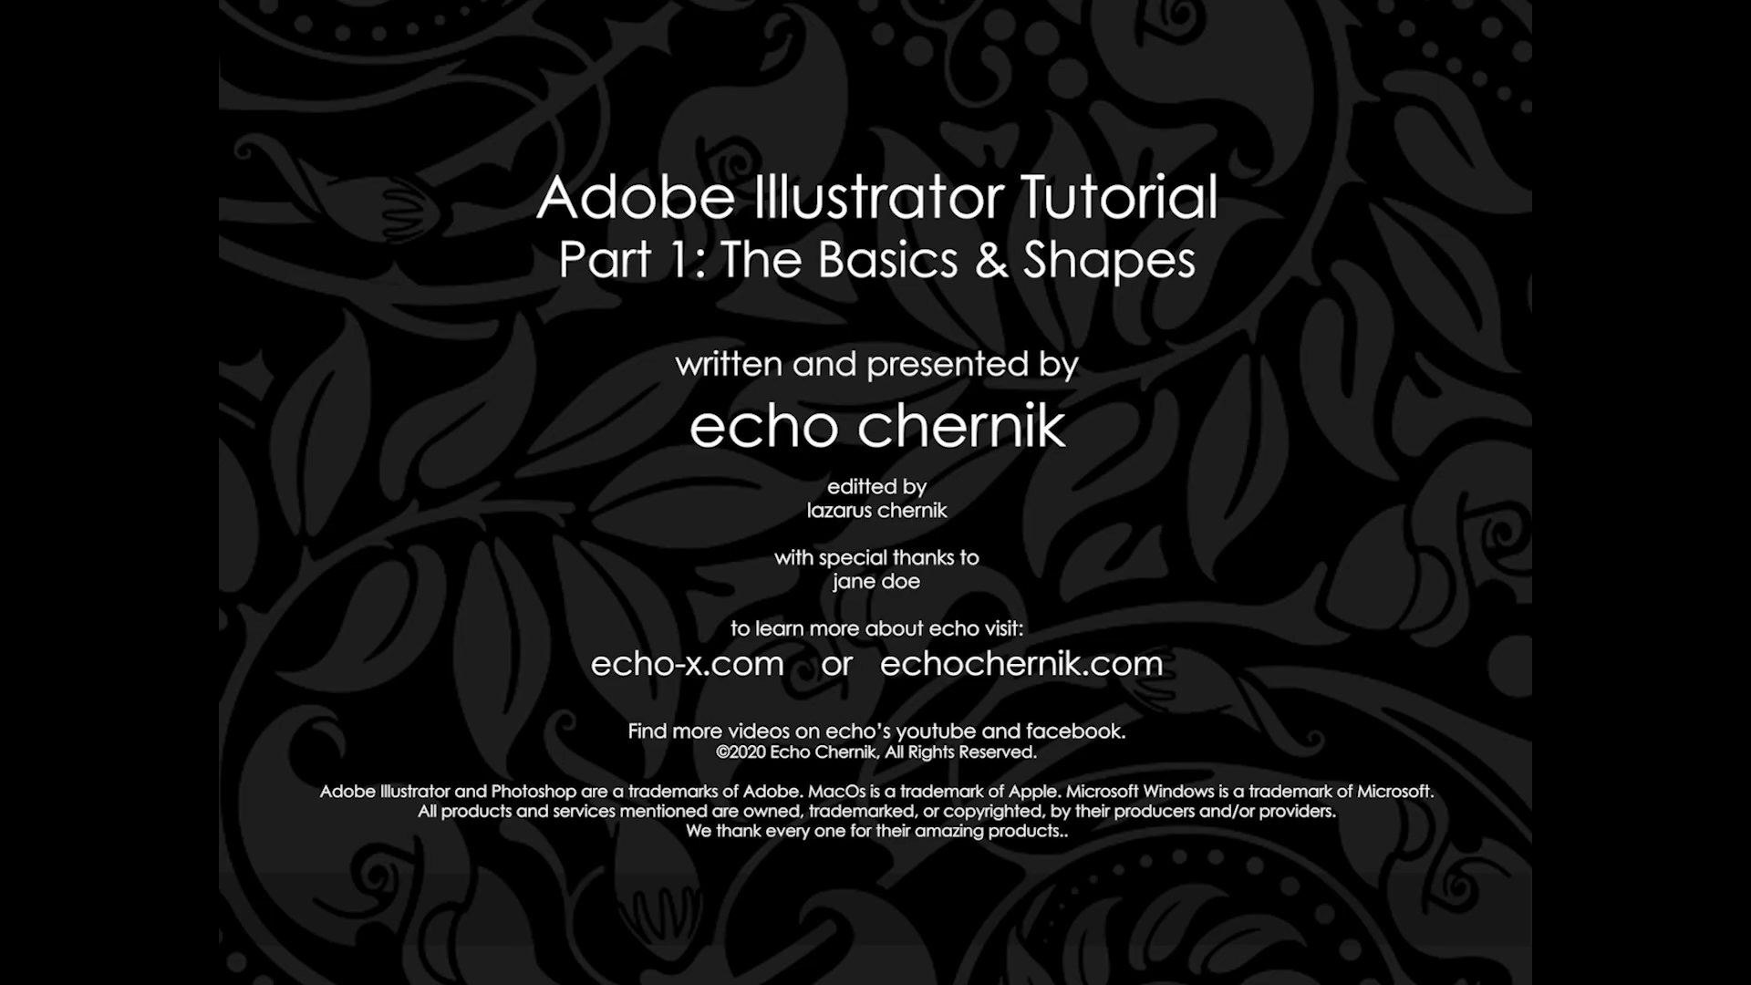